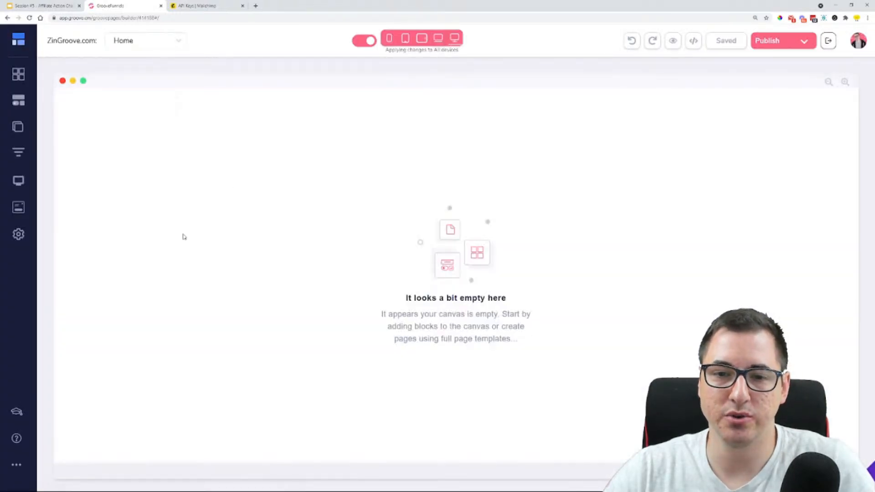
Remove the redirect meta code from the Home page's head code includes and save the page settings
{"action": "left_click", "coordinate": [18, 126]}
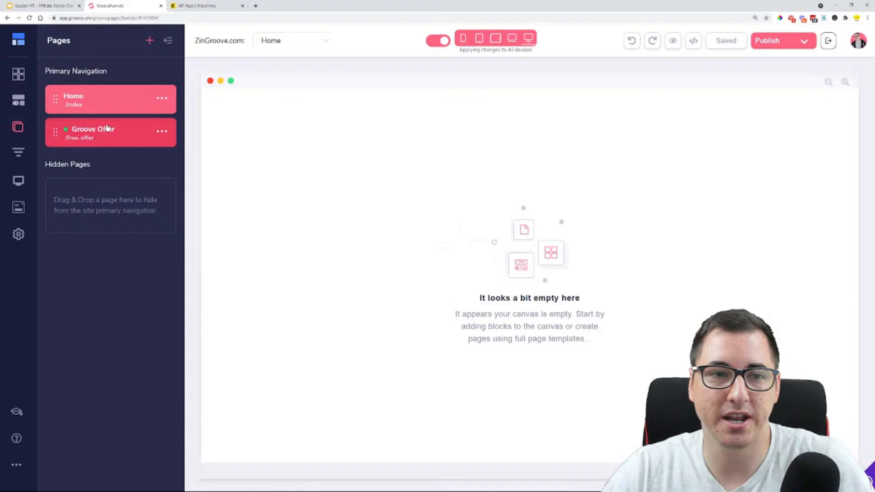
{"action": "left_click", "coordinate": [159, 100]}
{"action": "left_click", "coordinate": [76, 125]}
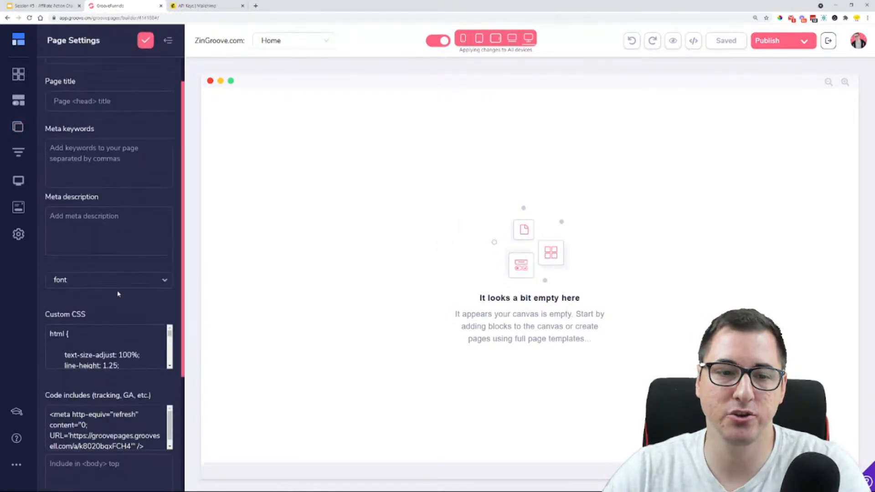
{"action": "scroll", "coordinate": [114, 291], "scroll_direction": "down", "scroll_amount": 5}
{"action": "scroll", "coordinate": [114, 292], "scroll_direction": "up", "scroll_amount": 2}
{"action": "left_click_drag", "start_coordinate": [50, 269], "coordinate": [163, 313]}
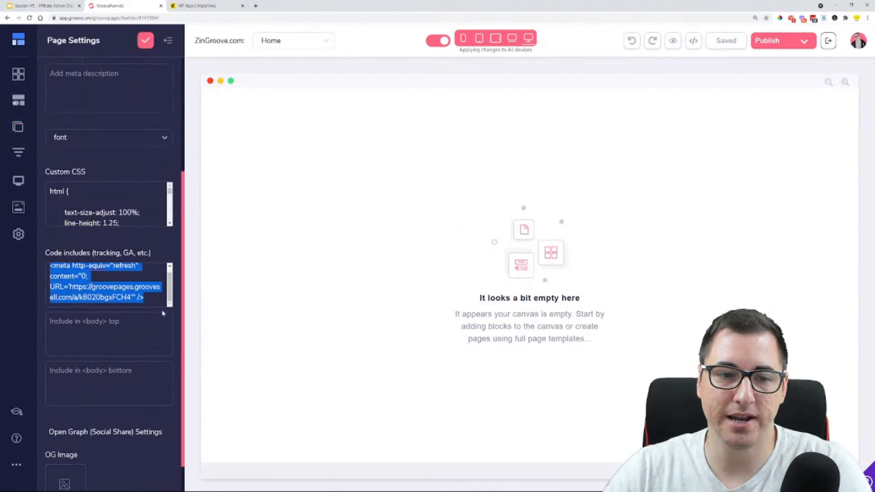
{"action": "key", "text": "BackSpace"}
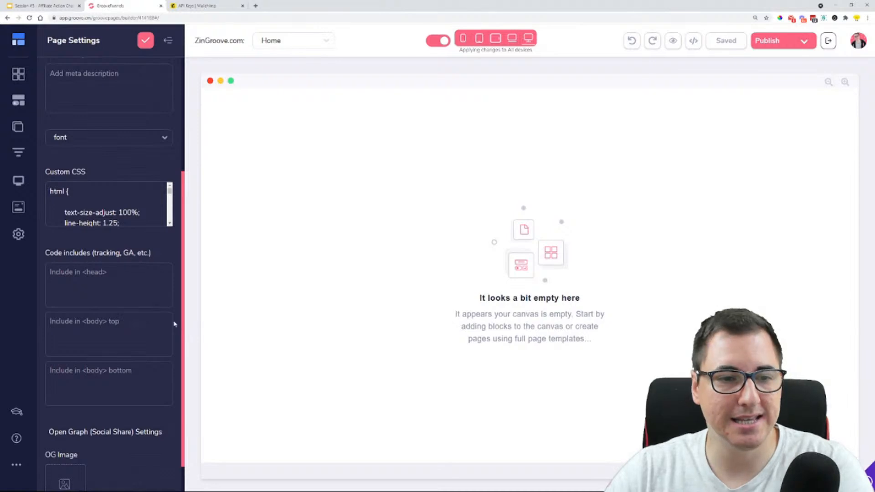
{"action": "left_click", "coordinate": [144, 44]}
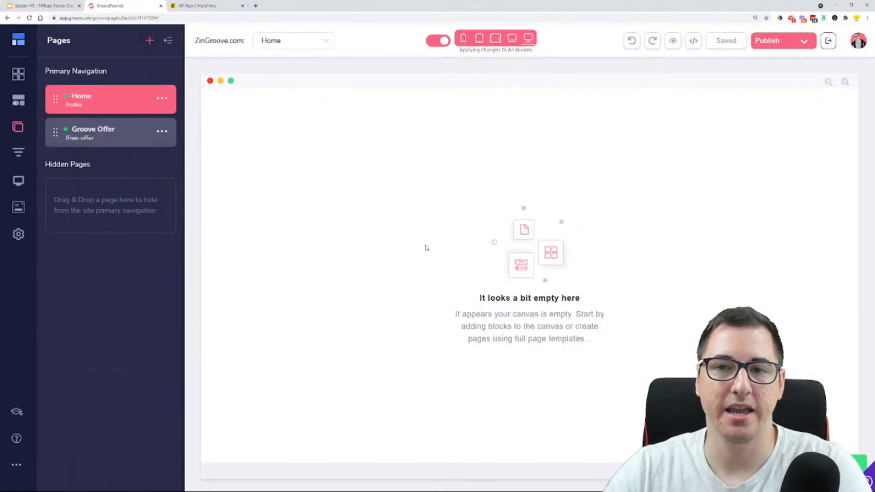
{"action": "left_click", "coordinate": [168, 41]}
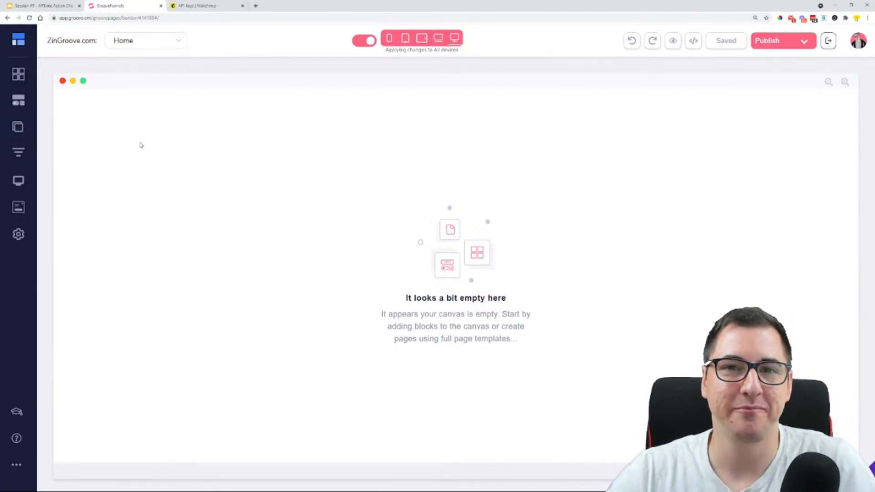
Add the Back to School Sale block from the Forms blocks to the empty Home page
{"action": "left_click", "coordinate": [18, 74]}
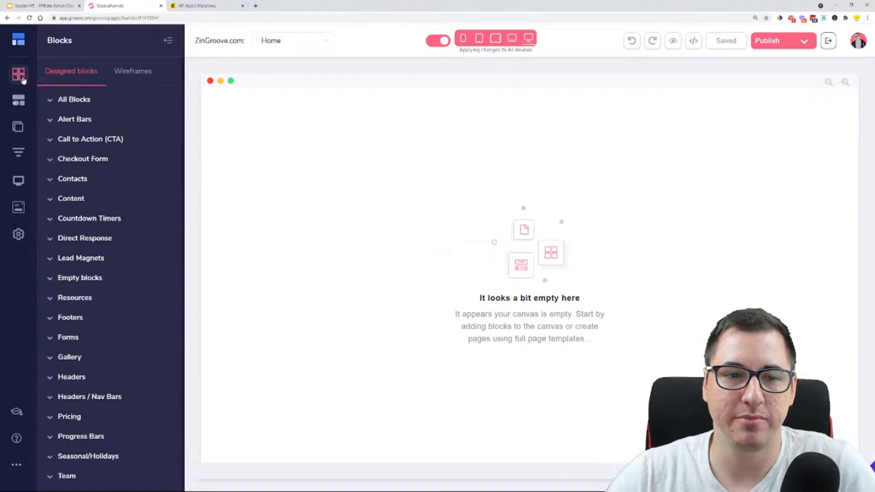
{"action": "left_click", "coordinate": [74, 339]}
{"action": "scroll", "coordinate": [121, 242], "scroll_direction": "down", "scroll_amount": 2}
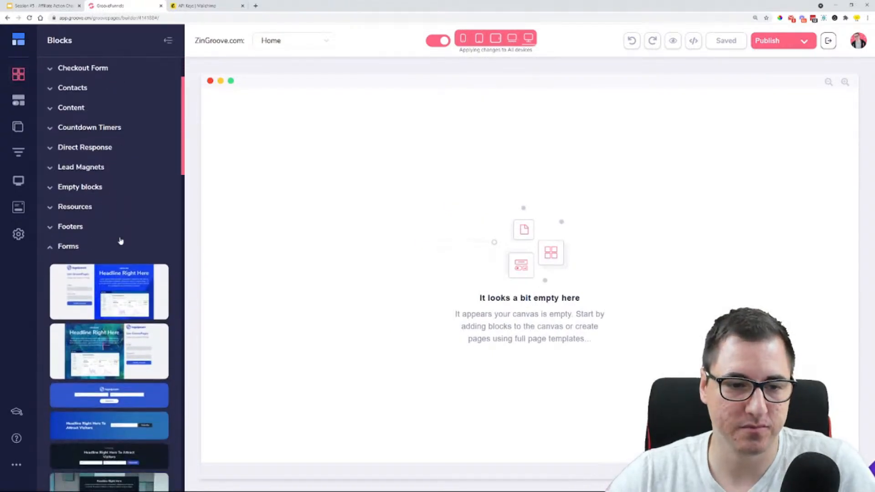
{"action": "scroll", "coordinate": [121, 242], "scroll_direction": "down", "scroll_amount": 5}
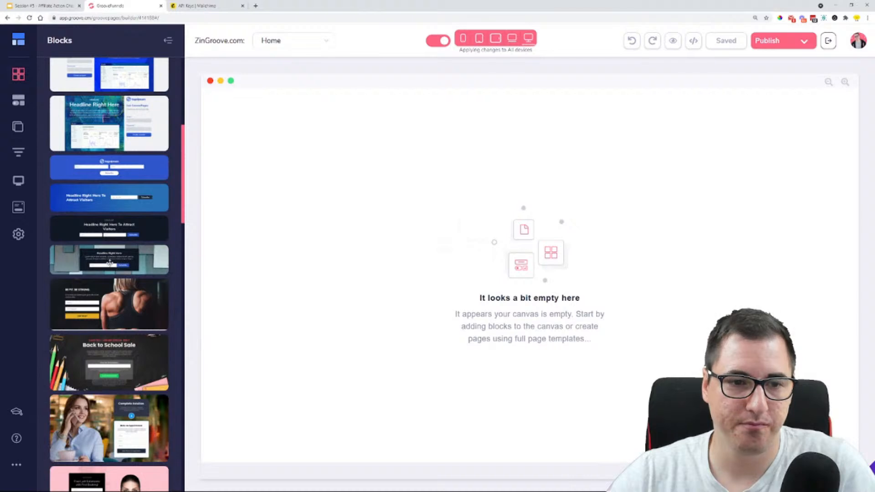
{"action": "left_click_drag", "start_coordinate": [115, 354], "coordinate": [484, 265]}
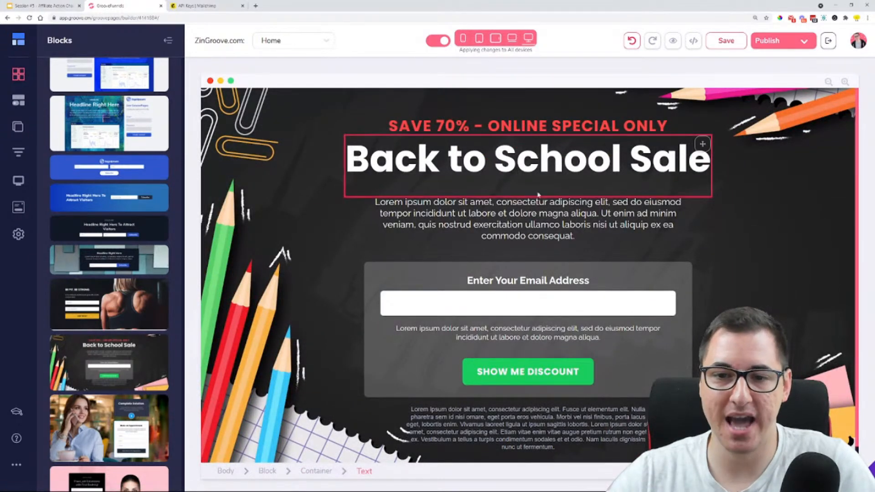
{"action": "scroll", "coordinate": [578, 293], "scroll_direction": "down", "scroll_amount": 1}
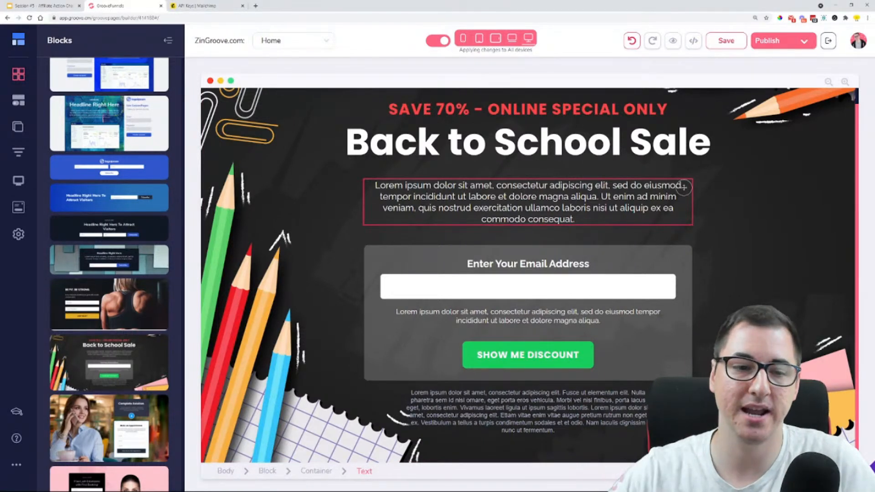
Add the Essential Oils Delivered Monthly and Ready to Get Started Working? form blocks above the Back to School Sale block
{"action": "scroll", "coordinate": [131, 260], "scroll_direction": "down", "scroll_amount": 7}
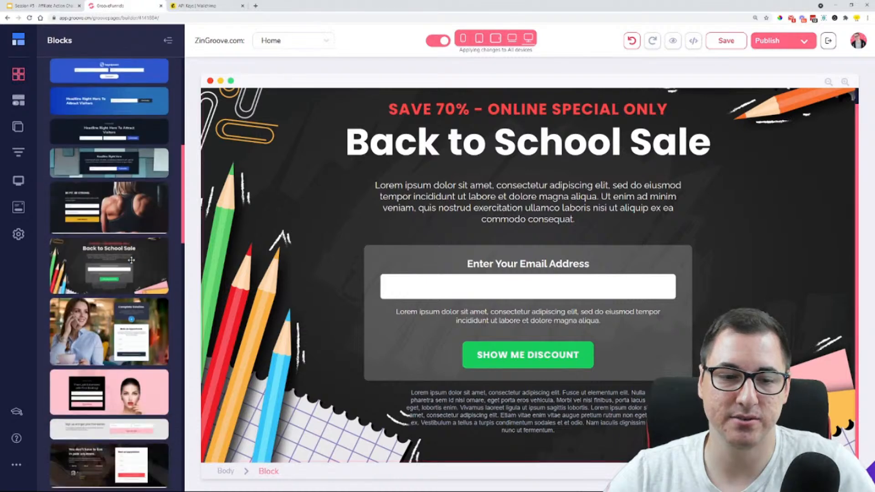
{"action": "scroll", "coordinate": [131, 260], "scroll_direction": "down", "scroll_amount": 9}
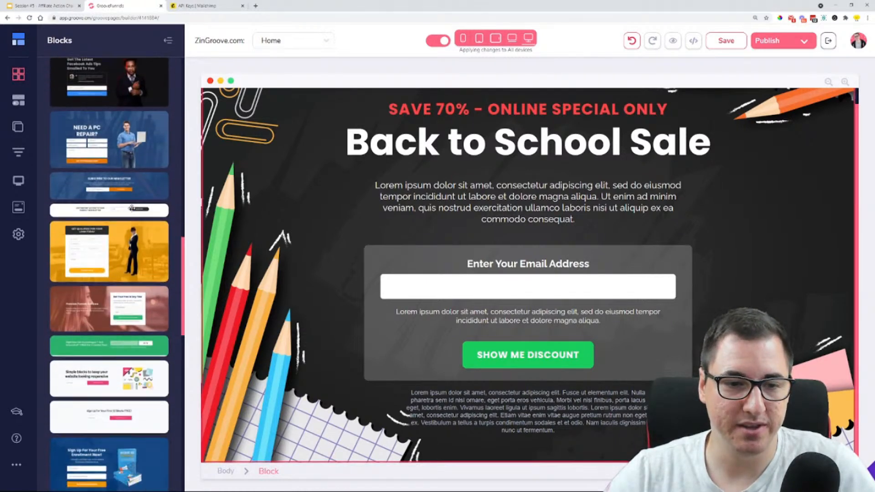
{"action": "scroll", "coordinate": [132, 203], "scroll_direction": "down", "scroll_amount": 5}
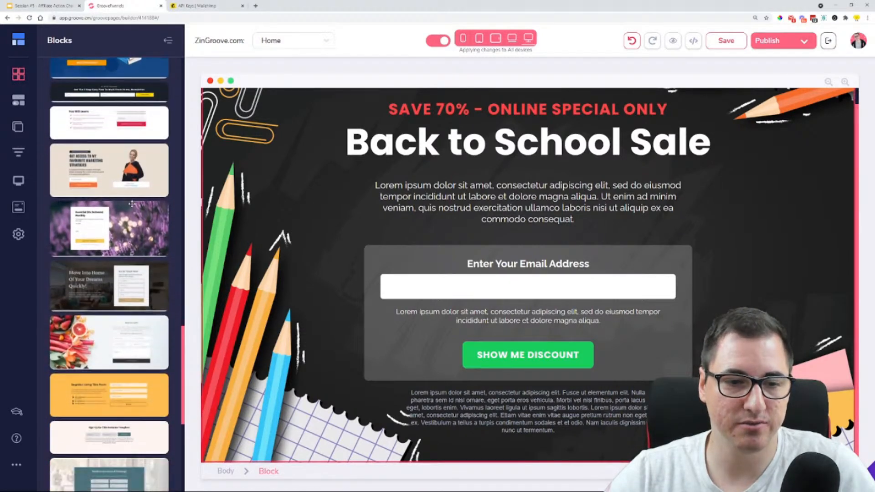
{"action": "left_click_drag", "start_coordinate": [109, 237], "coordinate": [445, 125]}
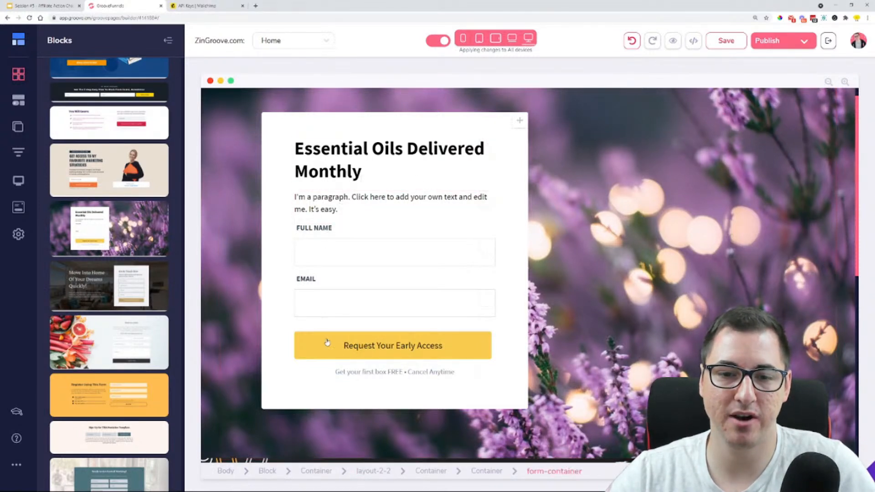
{"action": "scroll", "coordinate": [142, 244], "scroll_direction": "down", "scroll_amount": 6}
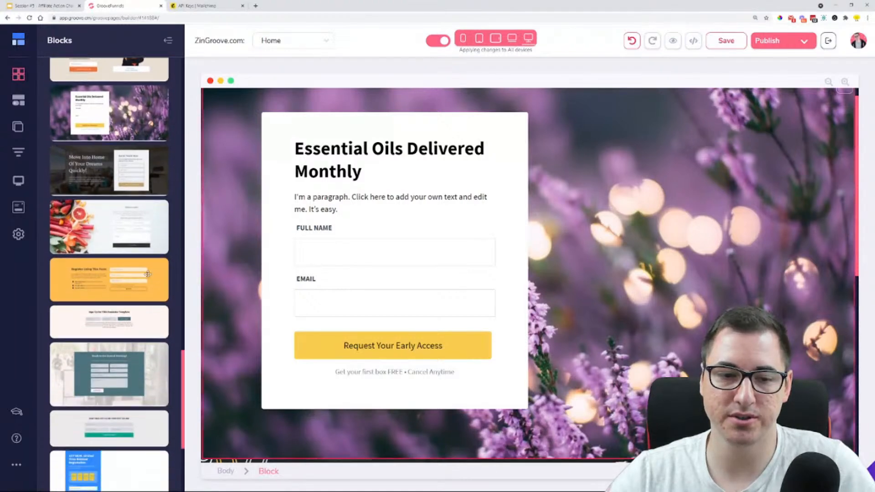
{"action": "left_click_drag", "start_coordinate": [124, 225], "coordinate": [371, 129]}
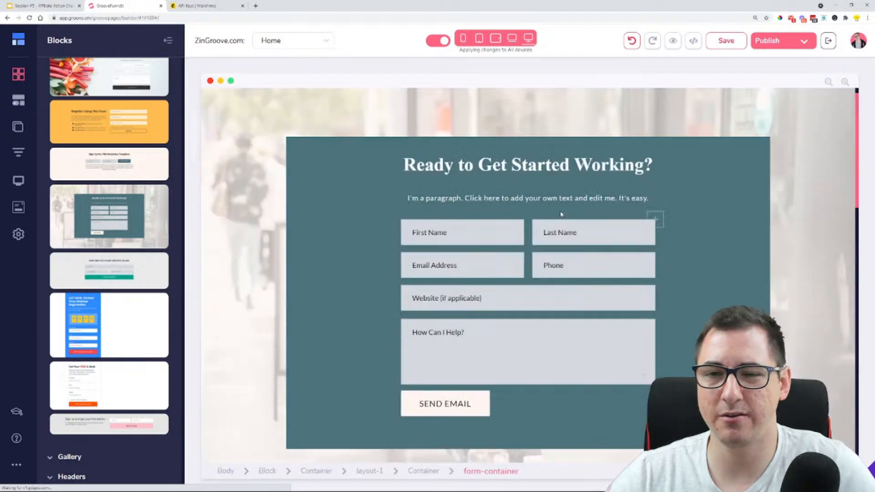
Delete the form container from the Ready to Get Started Working? block
{"action": "left_click", "coordinate": [525, 249]}
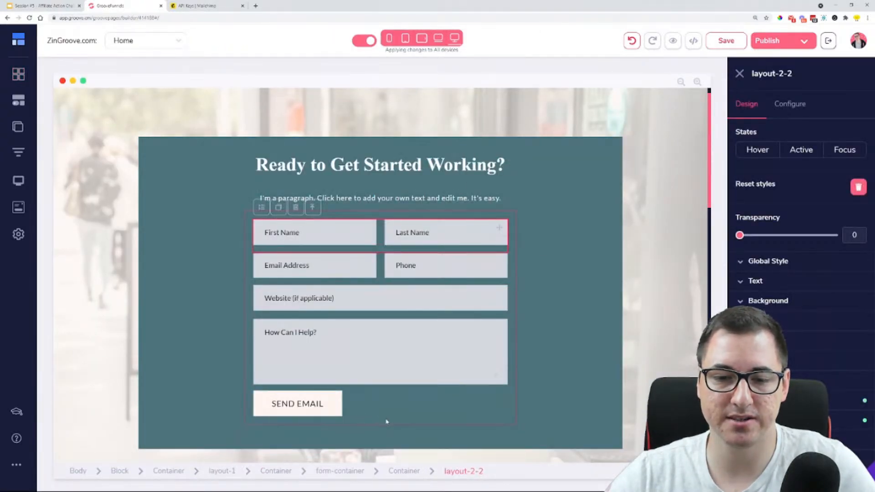
{"action": "left_click", "coordinate": [386, 421]}
{"action": "left_click", "coordinate": [287, 198]}
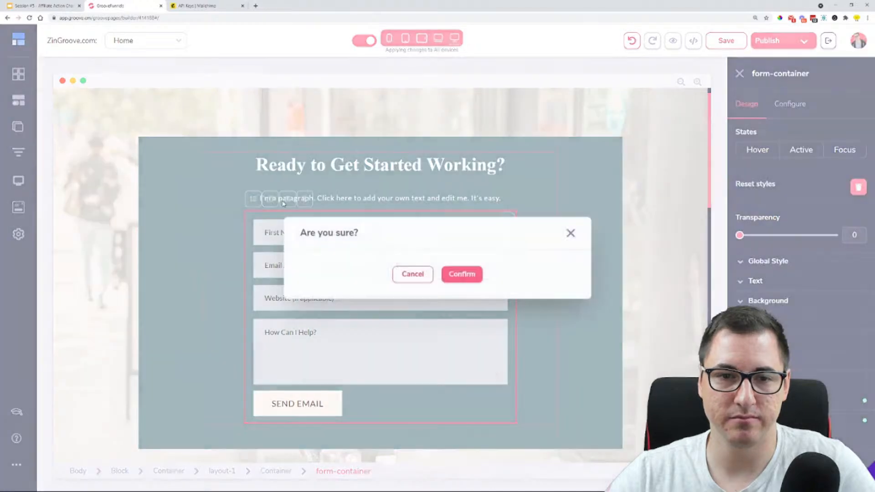
{"action": "left_click", "coordinate": [457, 275]}
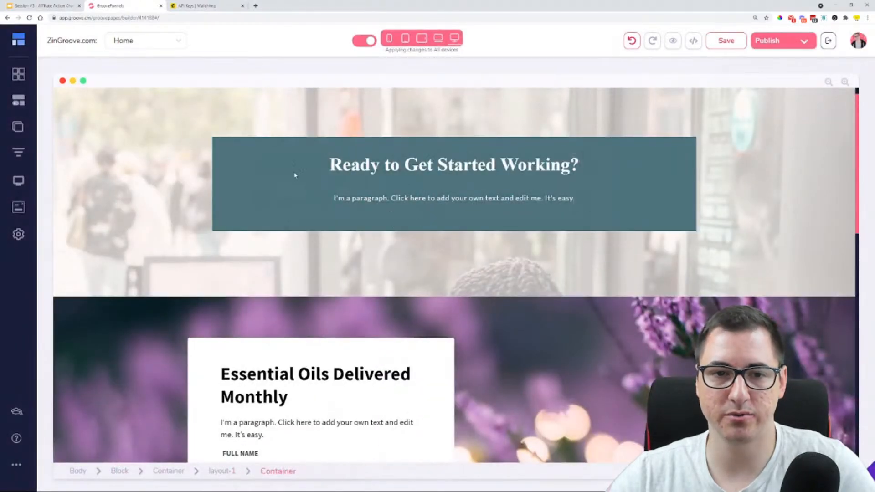
Switch to the Google Slides presentation, view the example opt-in page on slide 11, and return to the page builder
{"action": "left_click", "coordinate": [44, 6]}
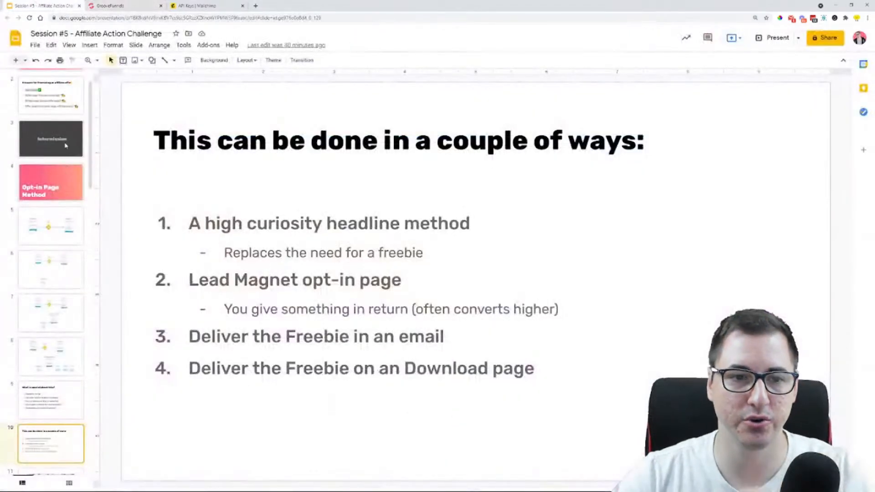
{"action": "scroll", "coordinate": [64, 273], "scroll_direction": "down", "scroll_amount": 3}
{"action": "left_click", "coordinate": [42, 358]}
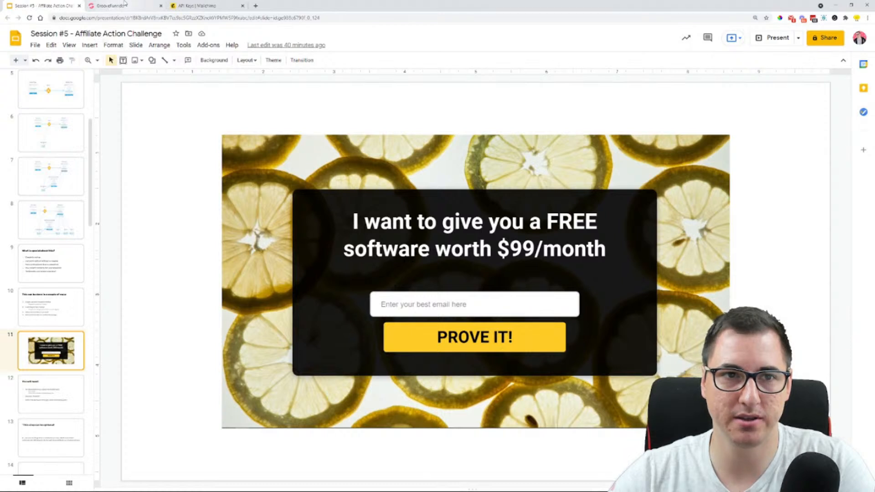
{"action": "left_click", "coordinate": [109, 5]}
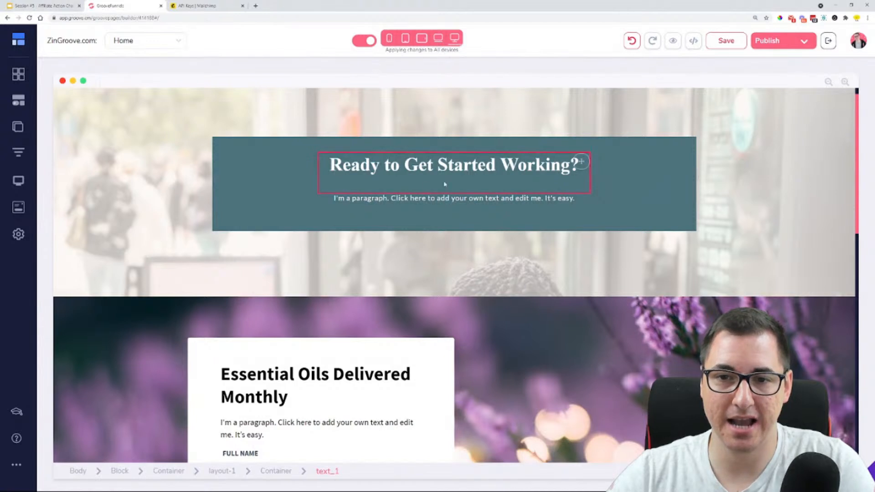
Look through the Forms blocks and the blocks already on the page for a suitable opt-in layout
{"action": "left_click", "coordinate": [370, 196]}
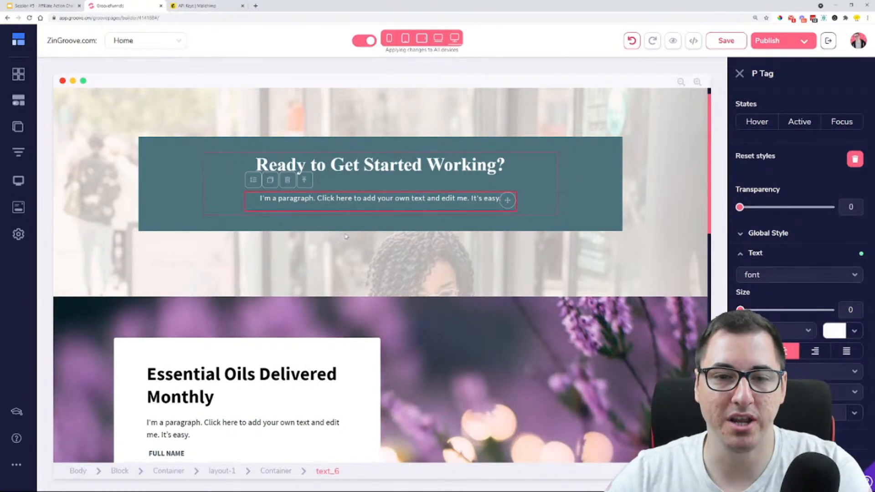
{"action": "left_click", "coordinate": [25, 80]}
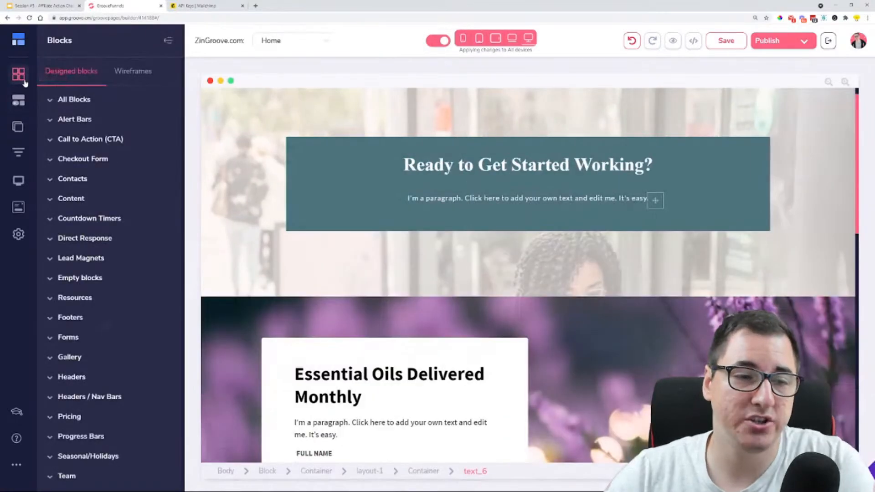
{"action": "left_click", "coordinate": [85, 342]}
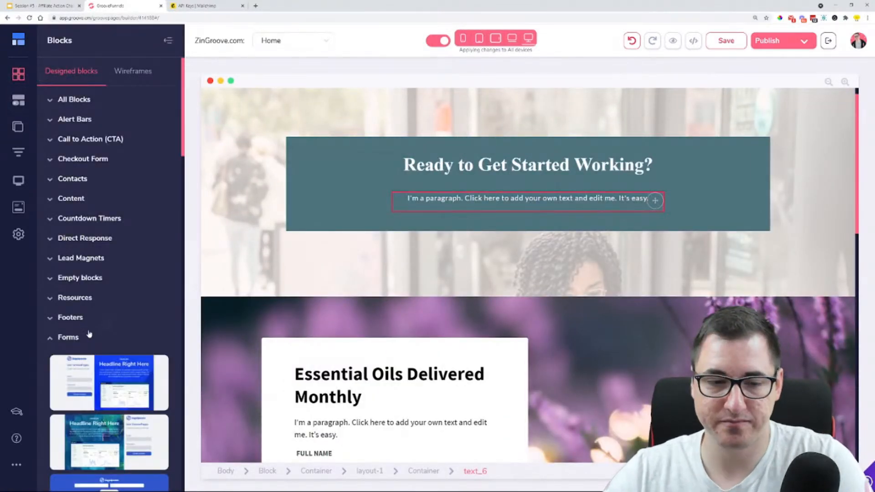
{"action": "scroll", "coordinate": [90, 334], "scroll_direction": "down", "scroll_amount": 15}
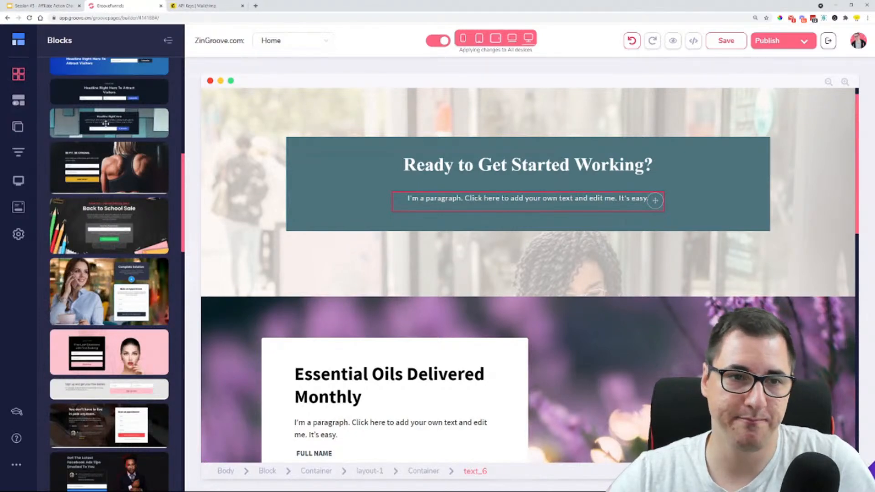
{"action": "scroll", "coordinate": [112, 122], "scroll_direction": "down", "scroll_amount": 8}
{"action": "scroll", "coordinate": [101, 226], "scroll_direction": "down", "scroll_amount": 5}
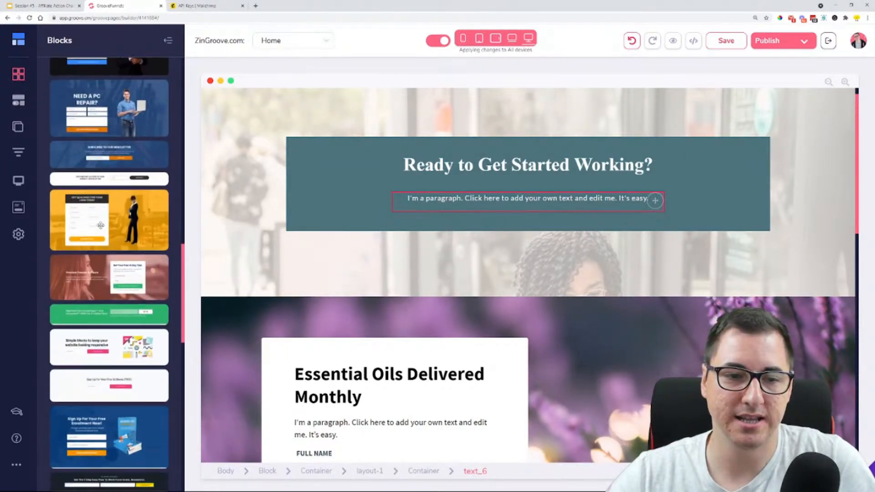
{"action": "scroll", "coordinate": [100, 225], "scroll_direction": "up", "scroll_amount": 1}
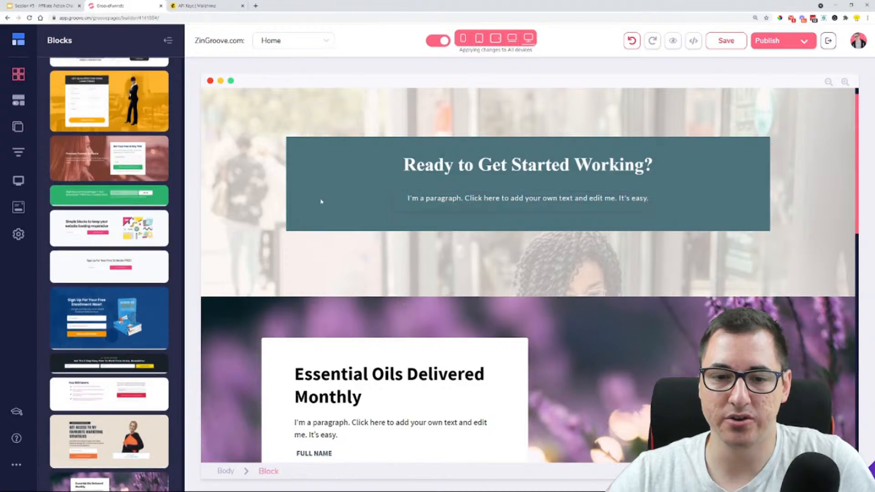
{"action": "scroll", "coordinate": [320, 199], "scroll_direction": "down", "scroll_amount": 12}
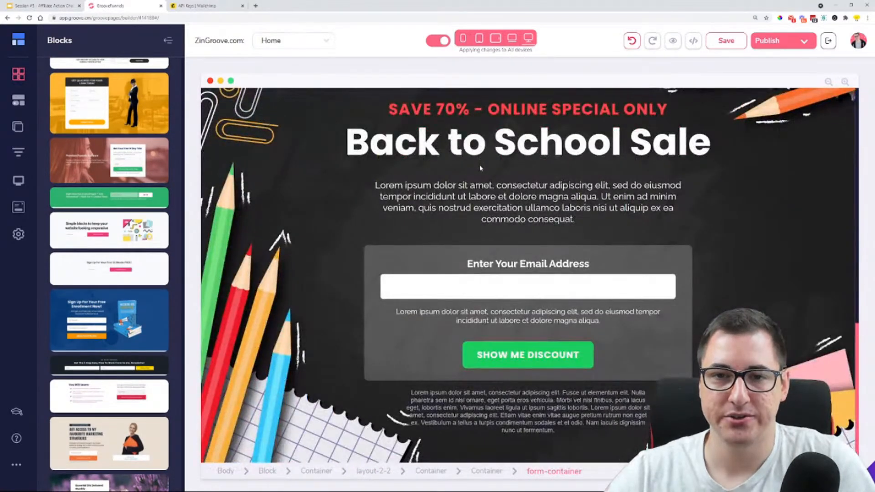
Delete the Ready to Get Started Working? and Essential Oils Delivered Monthly blocks from the page
{"action": "scroll", "coordinate": [480, 168], "scroll_direction": "up", "scroll_amount": 10}
{"action": "left_click", "coordinate": [249, 106]}
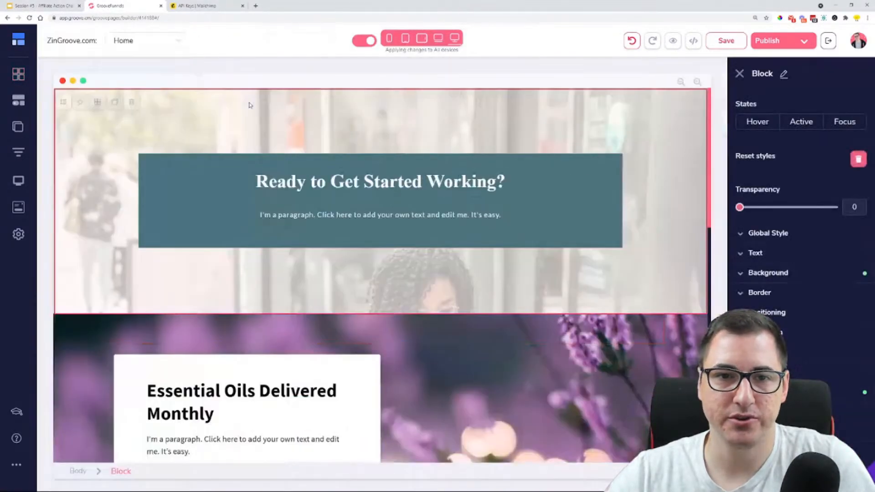
{"action": "left_click", "coordinate": [132, 102]}
{"action": "left_click", "coordinate": [460, 273]}
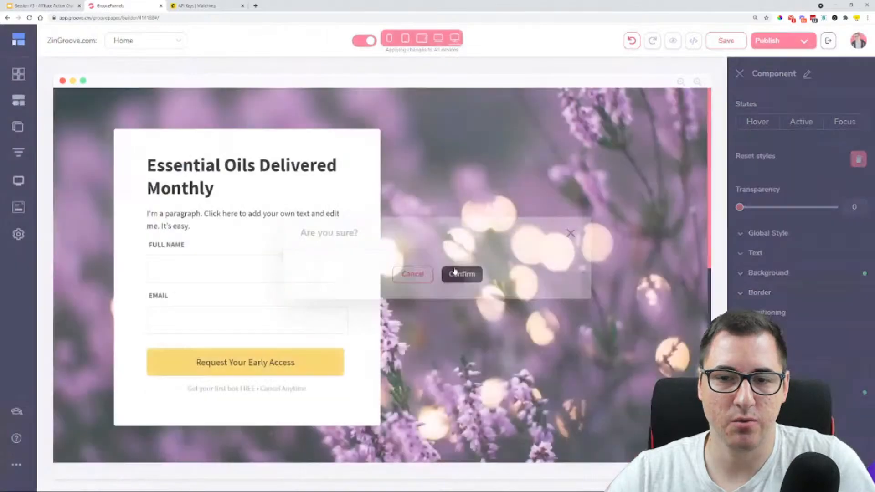
{"action": "left_click", "coordinate": [98, 129]}
{"action": "left_click", "coordinate": [131, 102]}
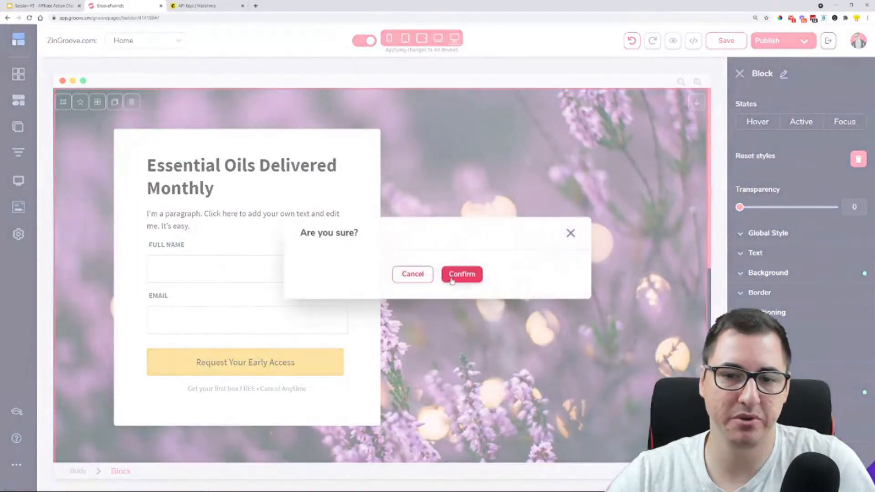
{"action": "left_click", "coordinate": [461, 274]}
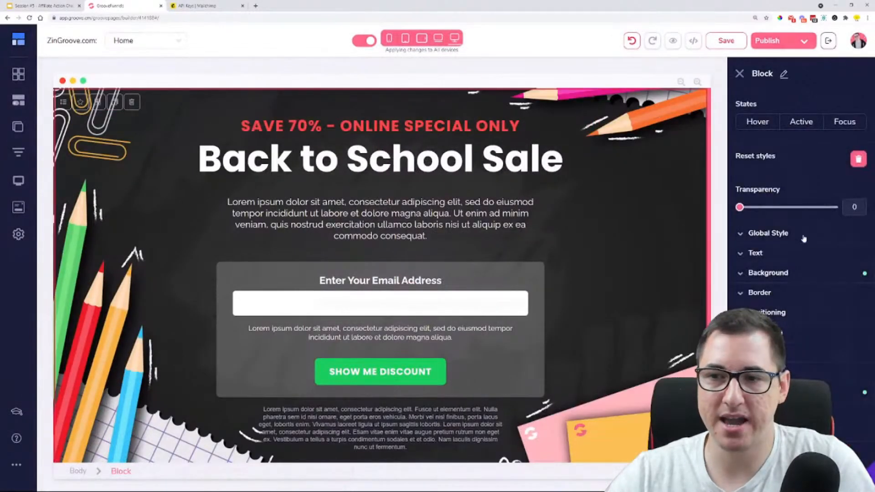
{"action": "left_click", "coordinate": [804, 275]}
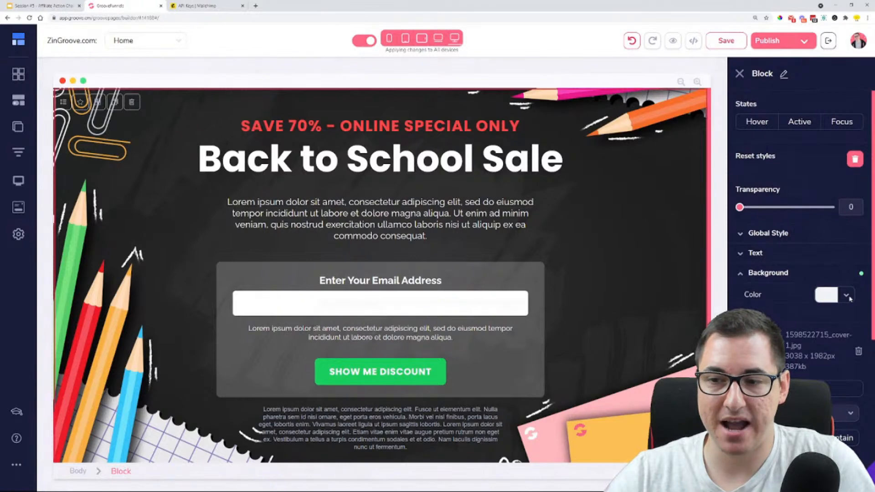
{"action": "left_click", "coordinate": [739, 75]}
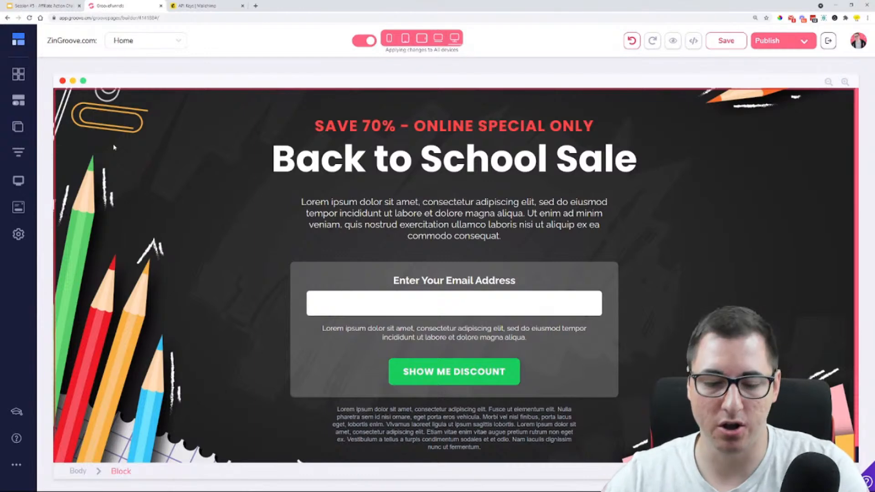
{"action": "key", "text": "ctrl+plus"}
{"action": "key", "text": "ctrl+plus"}
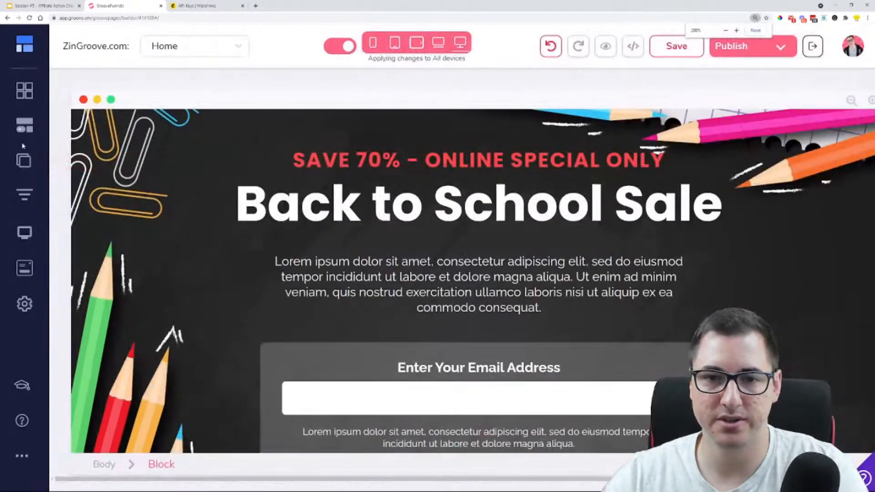
Select the Back to School Sale block rather than its inner container and remove its background image
{"action": "left_click", "coordinate": [105, 176]}
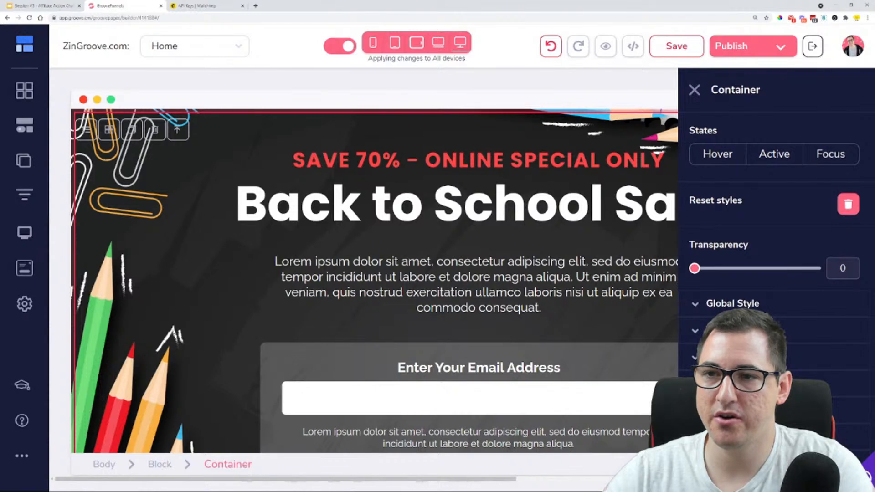
{"action": "left_click_drag", "start_coordinate": [710, 90], "coordinate": [760, 90]}
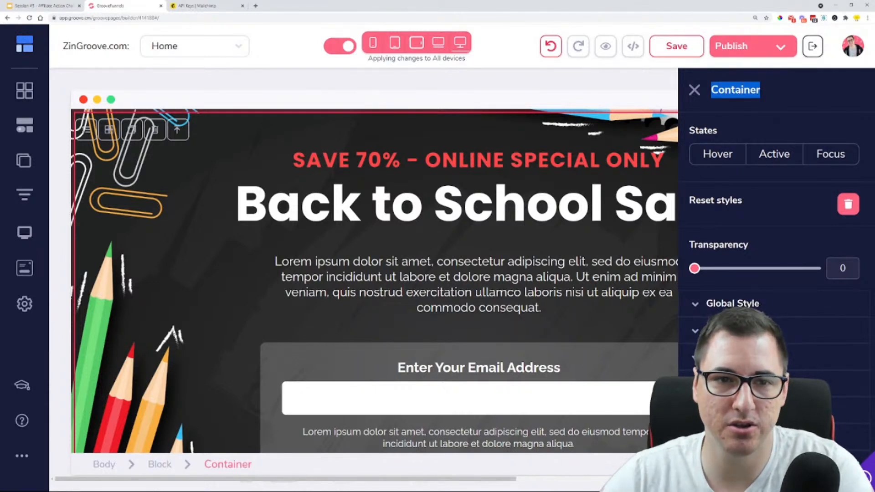
{"action": "left_click", "coordinate": [178, 130]}
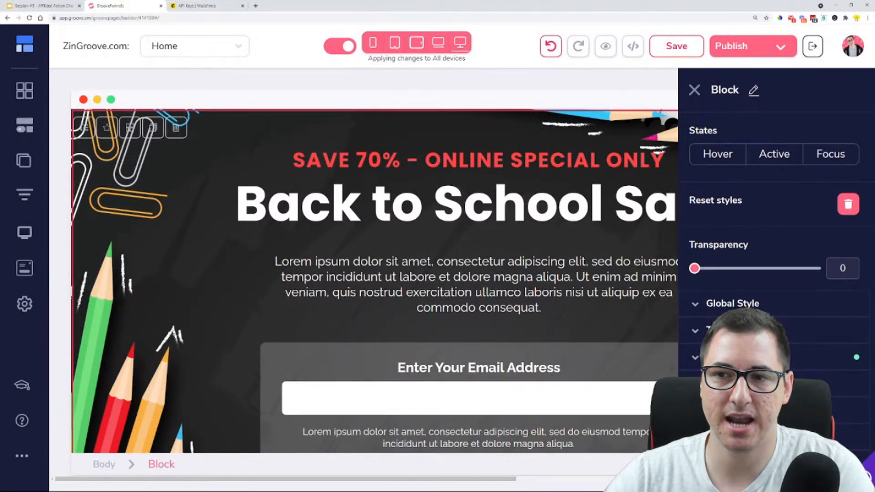
{"action": "scroll", "coordinate": [757, 240], "scroll_direction": "down", "scroll_amount": 3}
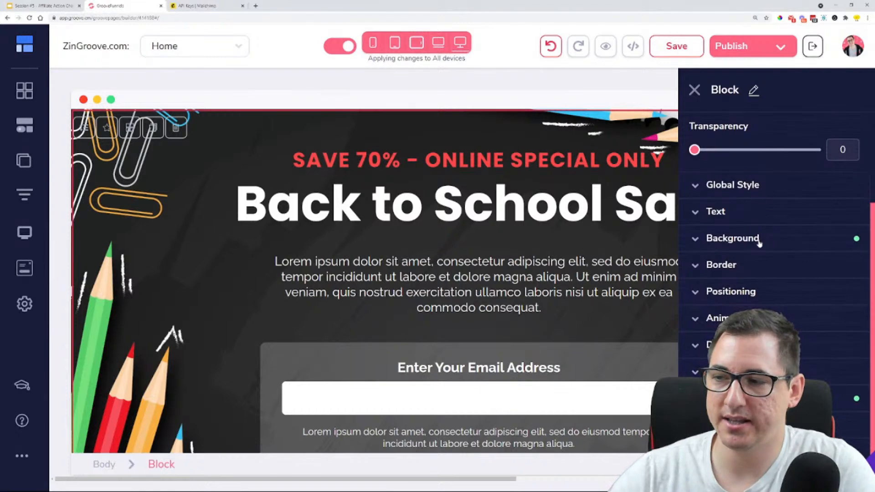
{"action": "left_click", "coordinate": [758, 239]}
{"action": "scroll", "coordinate": [759, 243], "scroll_direction": "down", "scroll_amount": 2}
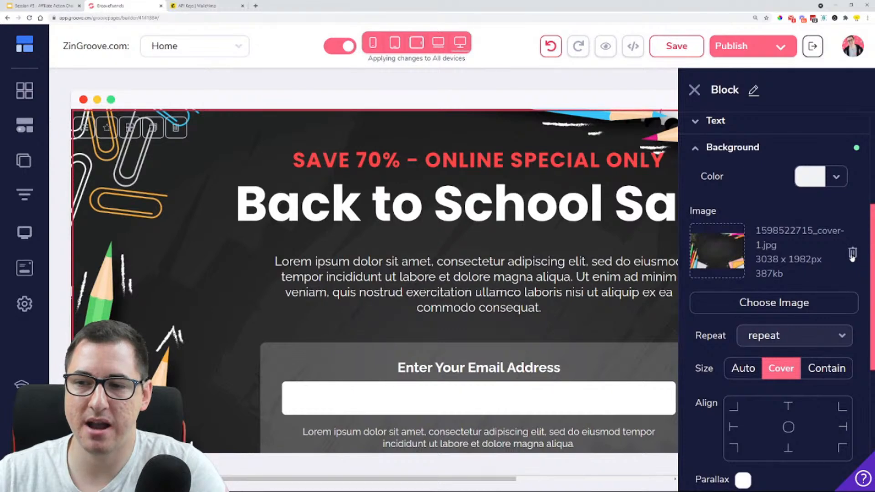
{"action": "left_click", "coordinate": [852, 254]}
Start choosing a new background image for the block and search the free stock photos for "computer"
{"action": "left_click", "coordinate": [780, 299]}
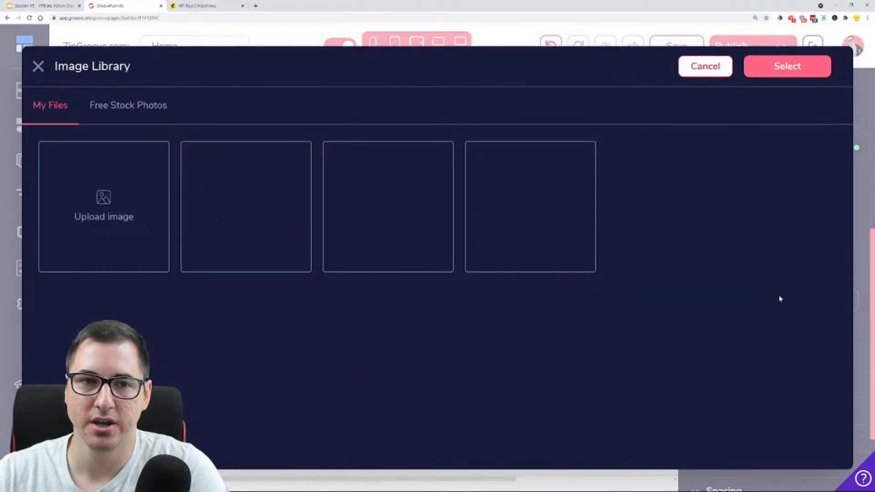
{"action": "left_click", "coordinate": [141, 115]}
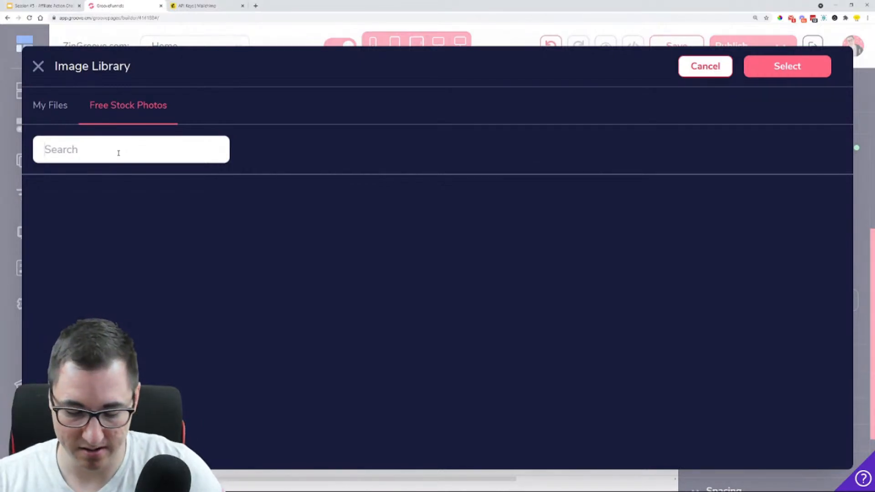
{"action": "type", "text": "comptue"}
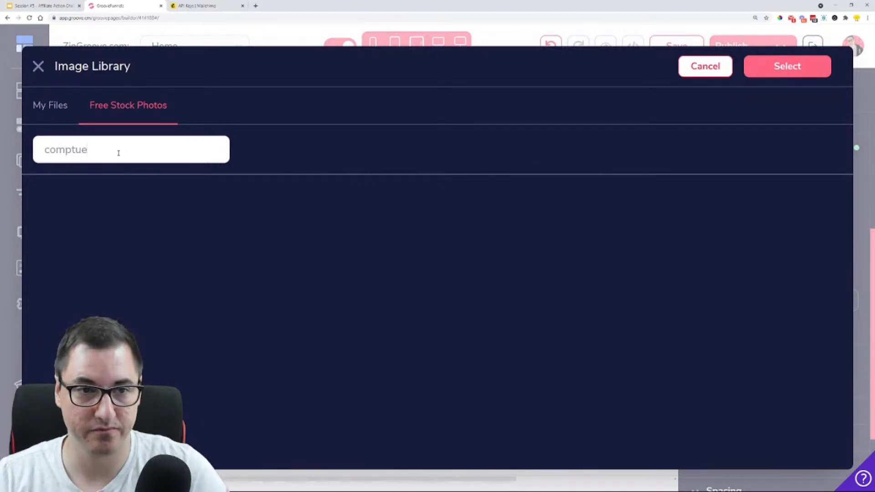
{"action": "key", "text": "BackSpace"}
{"action": "key", "text": "BackSpace"}
{"action": "key", "text": "BackSpace"}
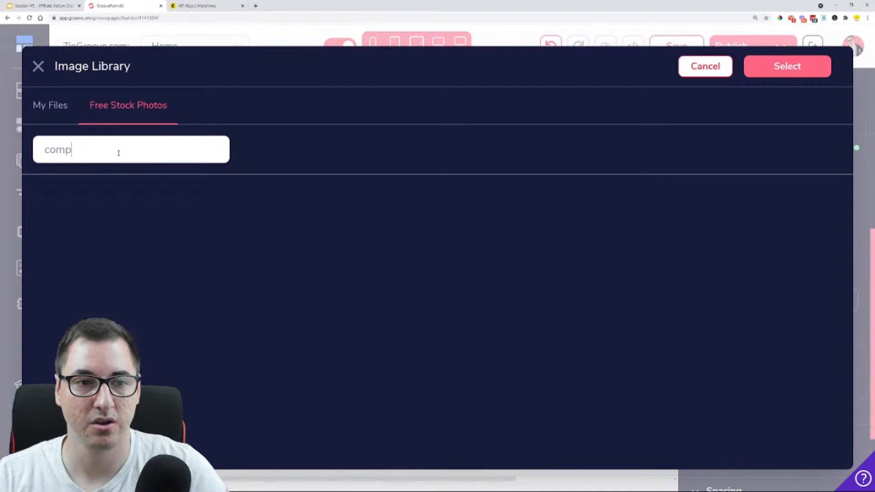
{"action": "type", "text": "uter"}
{"action": "key", "text": "Return"}
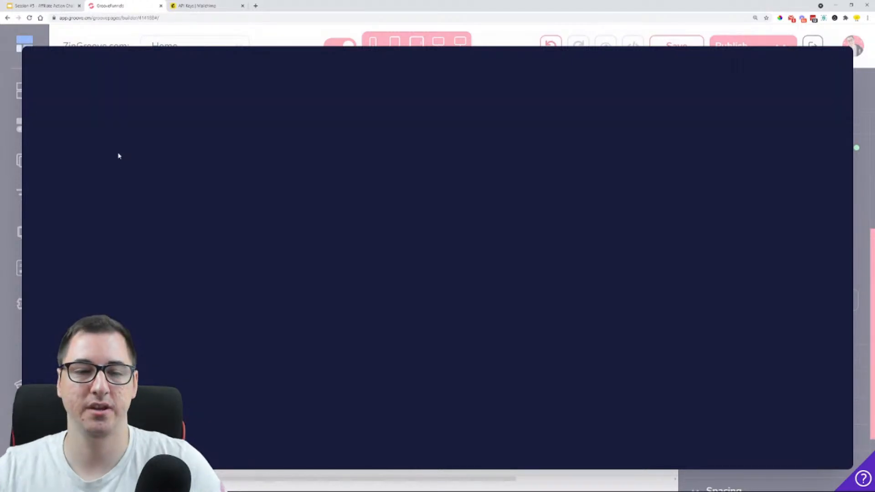
Add the stock photo of a desktop computer in a pink-lit room to My Files
{"action": "scroll", "coordinate": [365, 213], "scroll_direction": "down", "scroll_amount": 7}
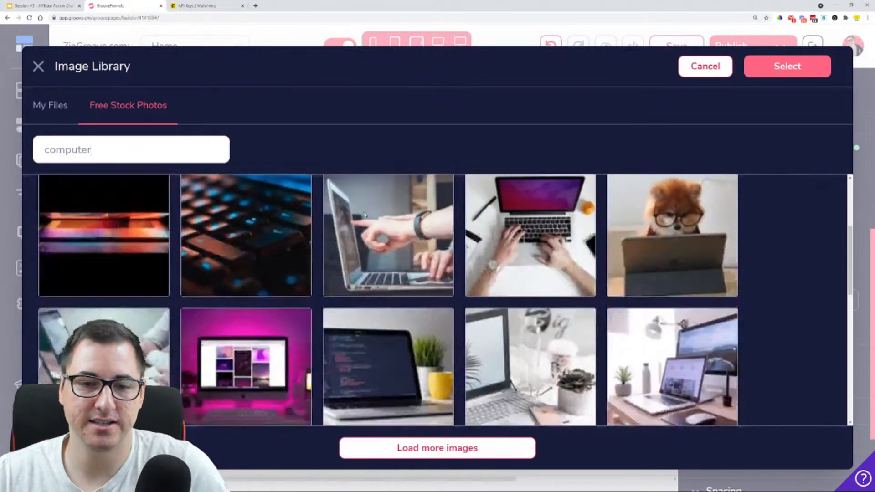
{"action": "scroll", "coordinate": [358, 215], "scroll_direction": "down", "scroll_amount": 9}
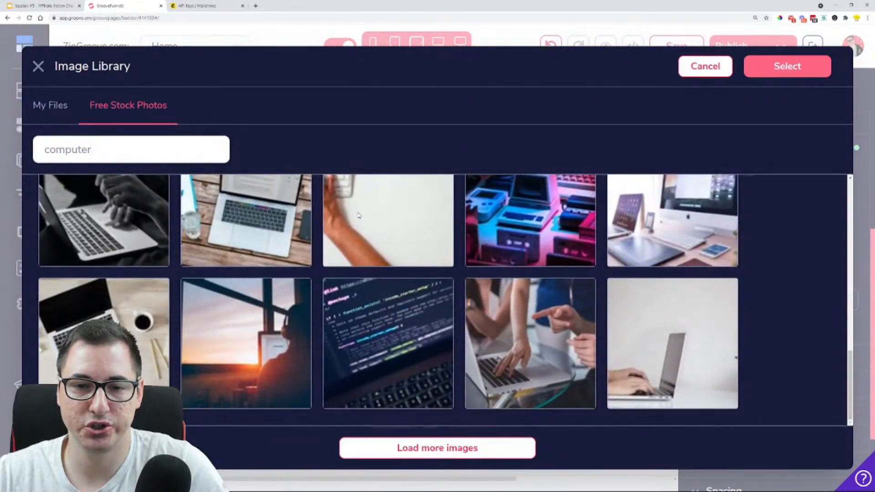
{"action": "scroll", "coordinate": [359, 215], "scroll_direction": "down", "scroll_amount": 8}
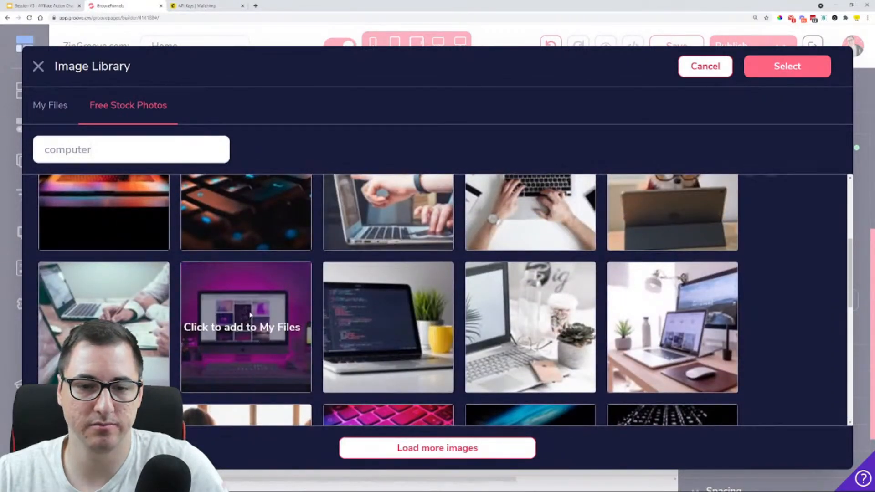
{"action": "left_click", "coordinate": [250, 315]}
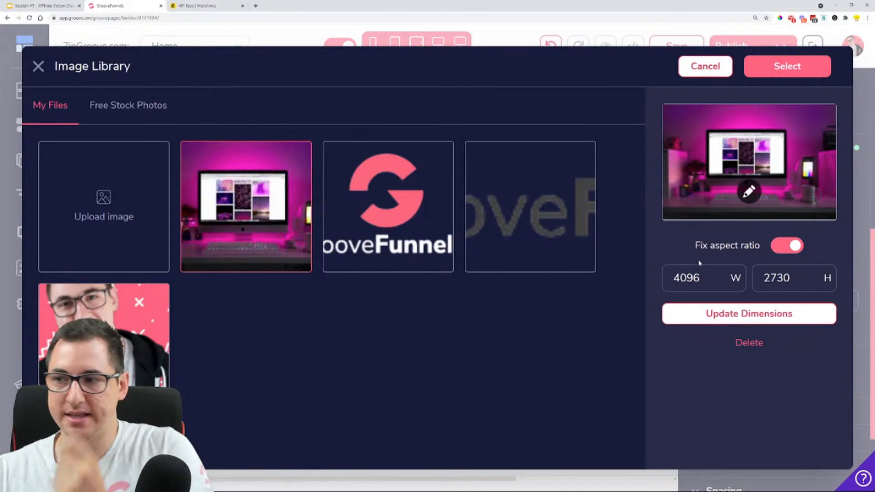
Resize the computer photo to 1080 wide with its aspect ratio fixed and apply it as the block's background
{"action": "left_click_drag", "start_coordinate": [700, 277], "coordinate": [666, 281]}
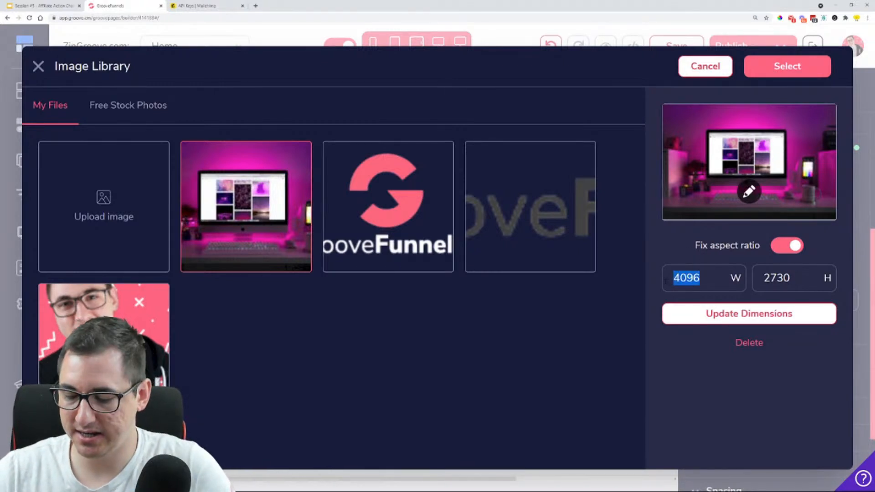
{"action": "type", "text": "1"}
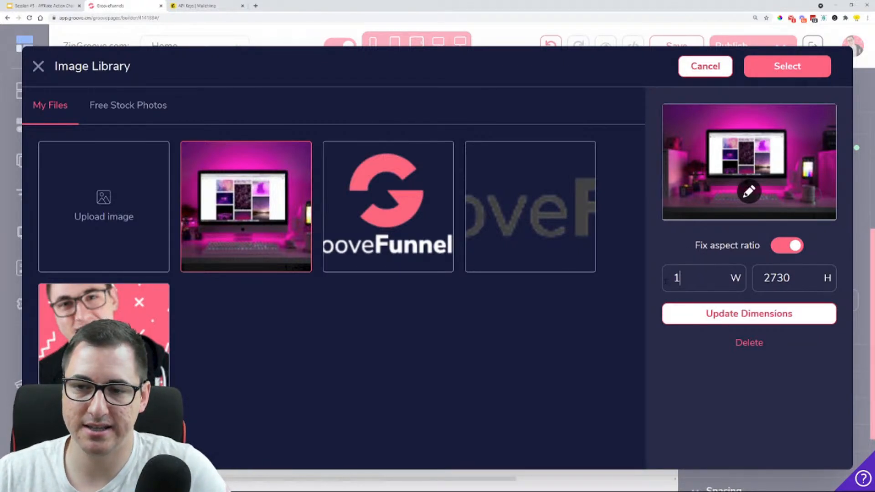
{"action": "type", "text": "080"}
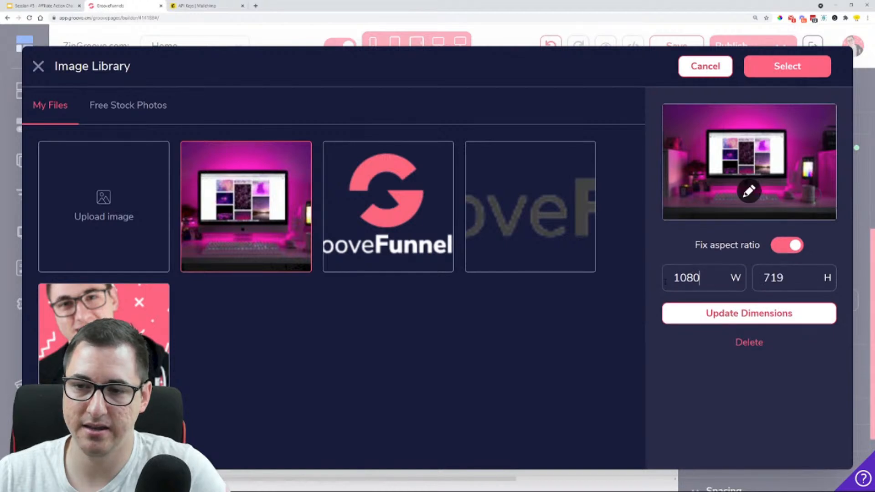
{"action": "left_click", "coordinate": [724, 311]}
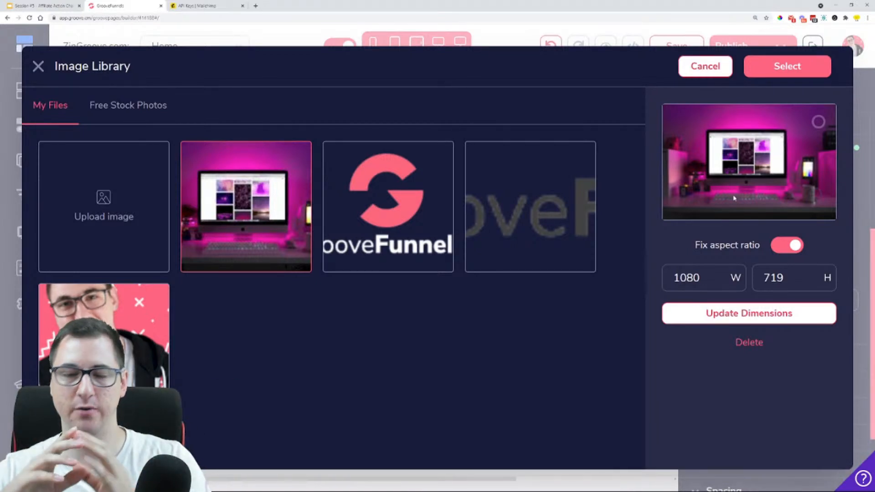
{"action": "left_click", "coordinate": [811, 66]}
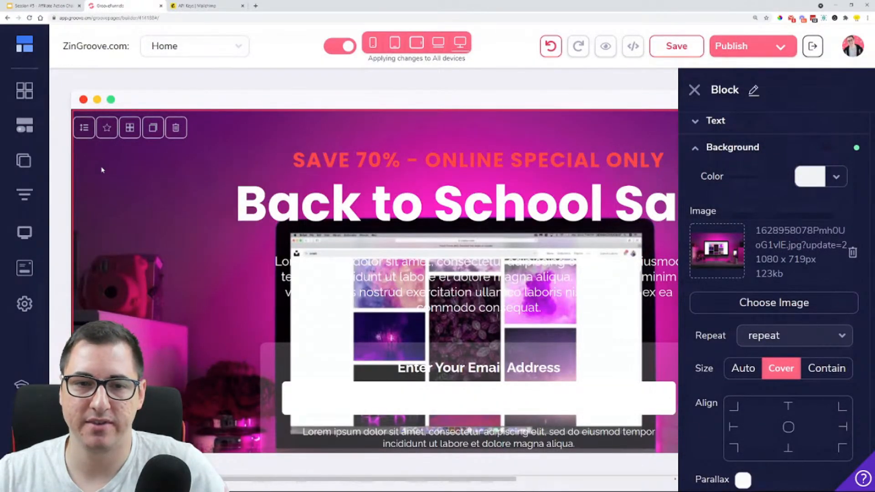
Set the block's background color to black #000000 with a transparency of 2 to darken the photo
{"action": "scroll", "coordinate": [520, 217], "scroll_direction": "down", "scroll_amount": 4}
{"action": "scroll", "coordinate": [519, 217], "scroll_direction": "up", "scroll_amount": 3}
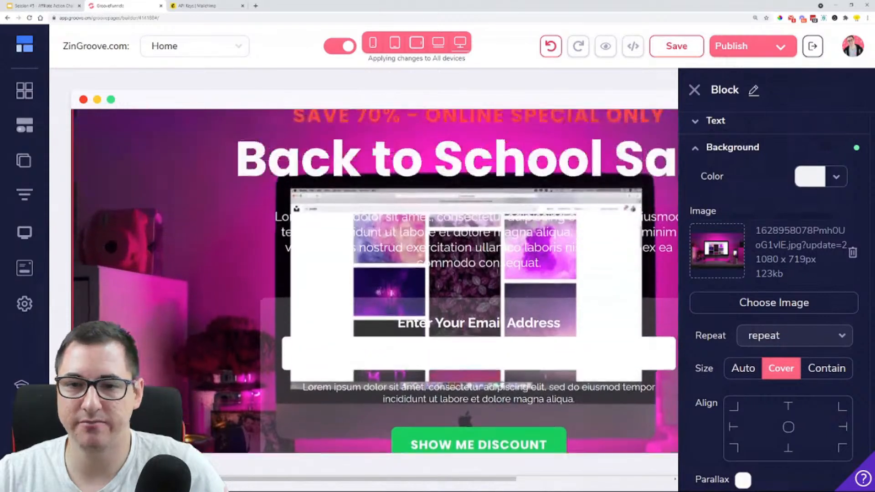
{"action": "left_click", "coordinate": [836, 182]}
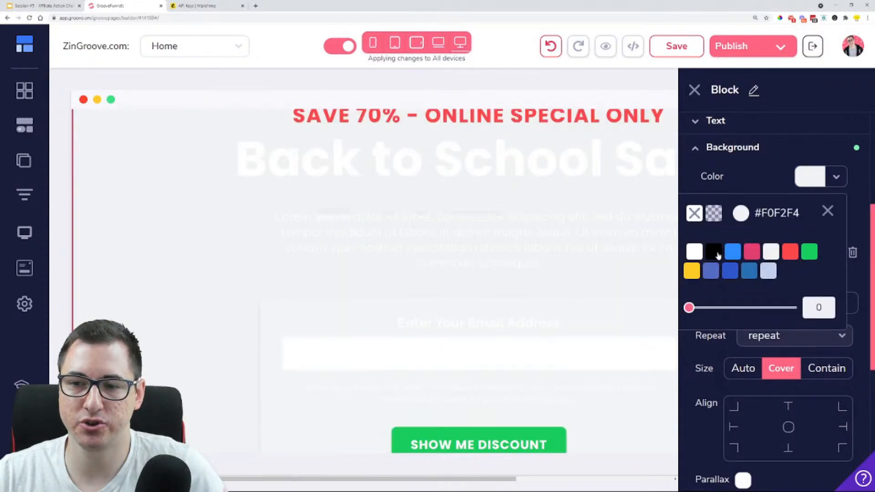
{"action": "left_click", "coordinate": [714, 251]}
{"action": "left_click_drag", "start_coordinate": [689, 309], "coordinate": [709, 308]}
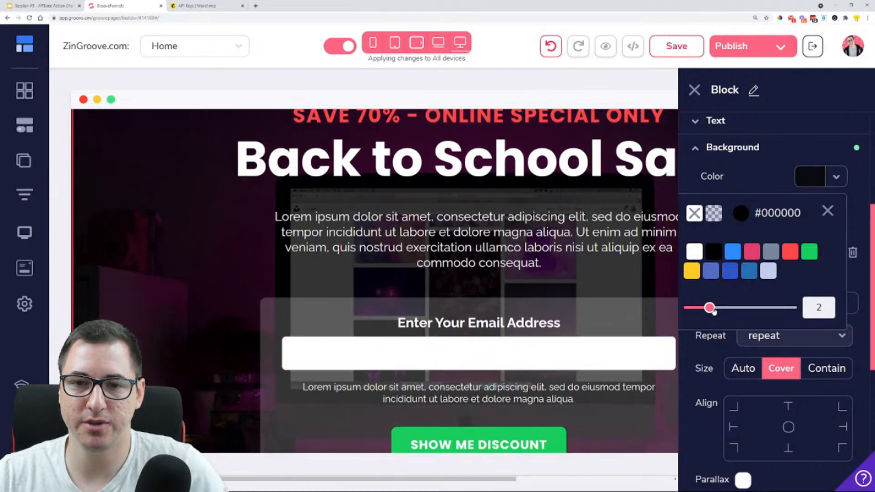
{"action": "left_click", "coordinate": [694, 90]}
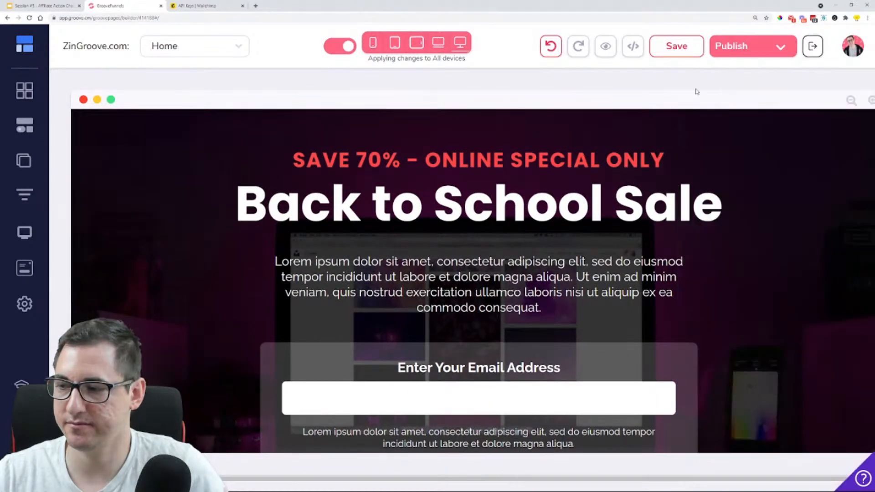
{"action": "scroll", "coordinate": [715, 270], "scroll_direction": "down", "scroll_amount": 4}
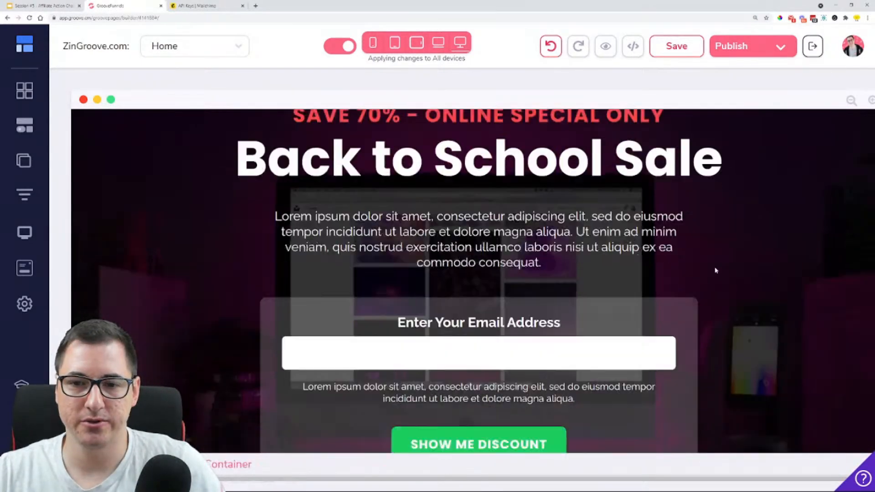
{"action": "scroll", "coordinate": [715, 270], "scroll_direction": "up", "scroll_amount": 4}
{"action": "scroll", "coordinate": [793, 279], "scroll_direction": "down", "scroll_amount": 3}
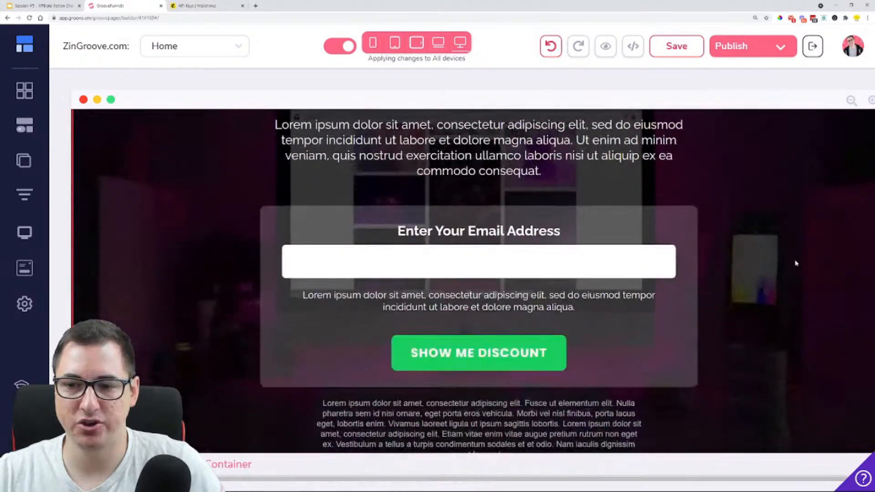
{"action": "scroll", "coordinate": [141, 301], "scroll_direction": "down", "scroll_amount": 1}
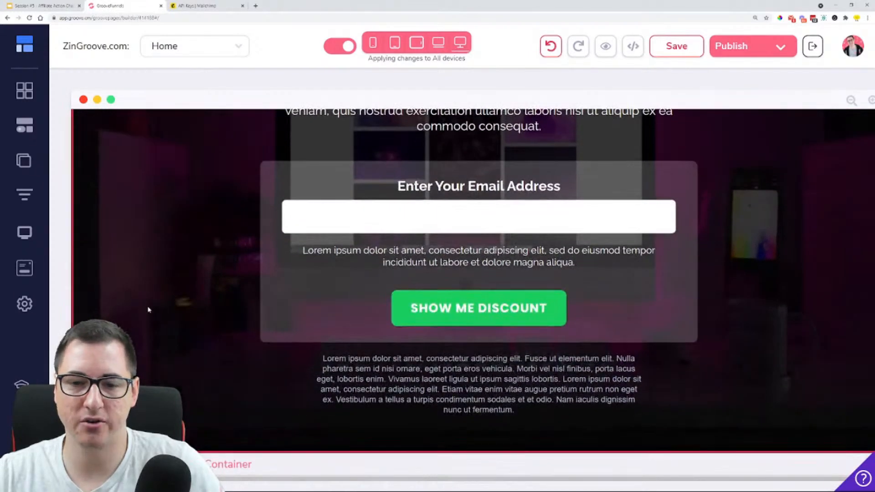
{"action": "scroll", "coordinate": [150, 307], "scroll_direction": "up", "scroll_amount": 1}
{"action": "scroll", "coordinate": [148, 309], "scroll_direction": "up", "scroll_amount": 3}
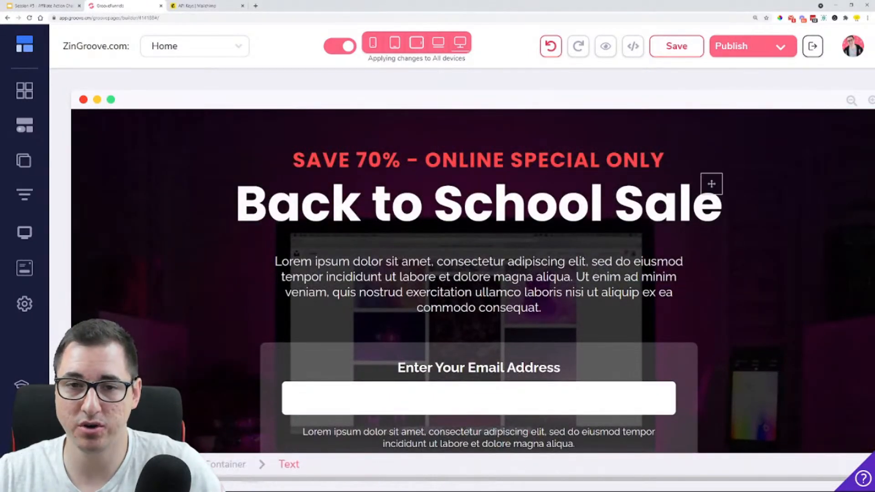
Replace the "Back to School Sale" heading text with "How to Create your" and start a new line beneath it
{"action": "double_click", "coordinate": [379, 202]}
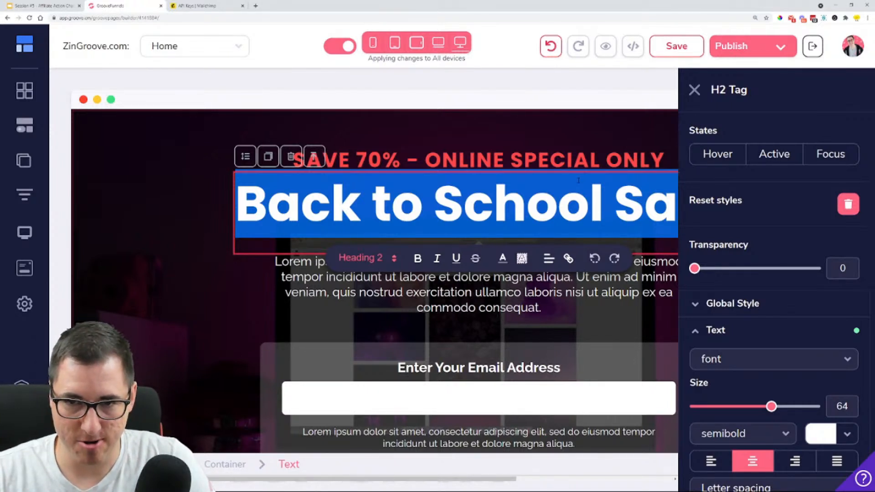
{"action": "type", "text": "How t"}
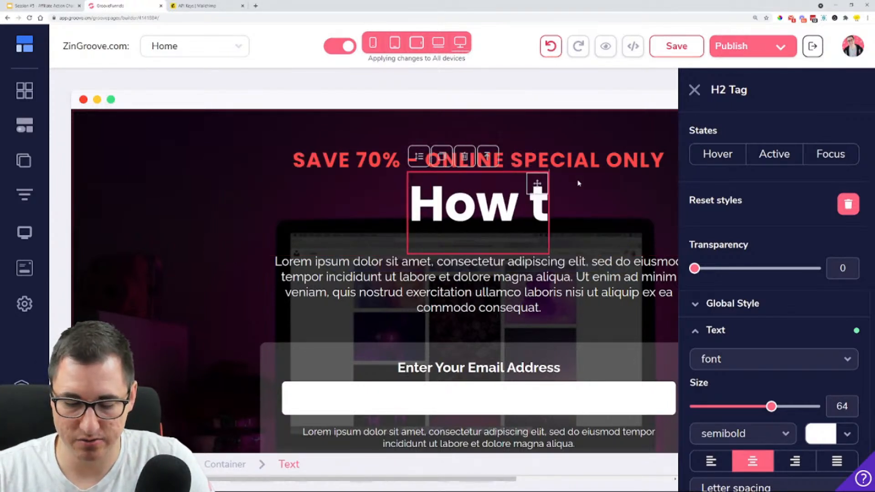
{"action": "type", "text": "o Creat"}
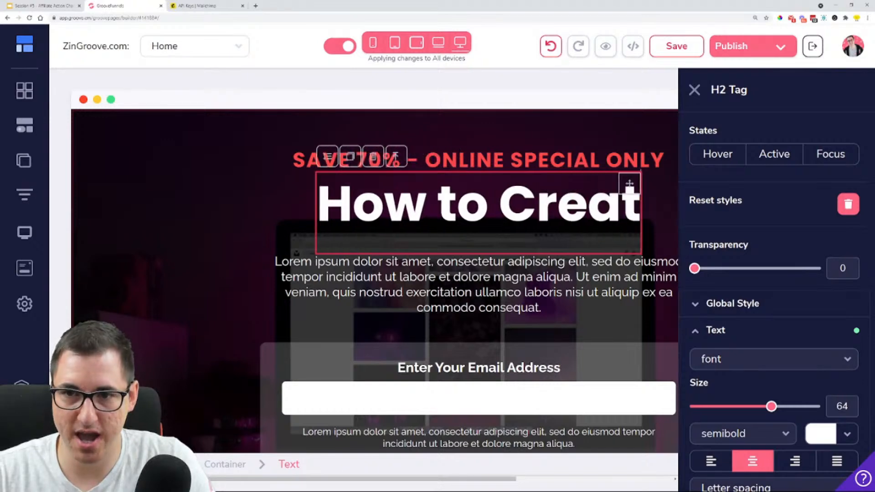
{"action": "type", "text": "e your Online"}
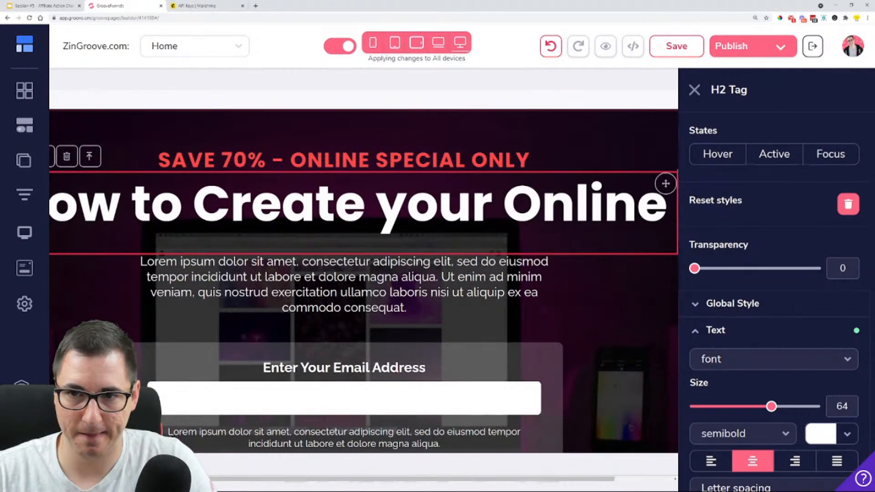
{"action": "key", "text": "BackSpace"}
{"action": "key", "text": "BackSpace"}
{"action": "key", "text": "BackSpace"}
{"action": "key", "text": "BackSpace"}
{"action": "key", "text": "BackSpace"}
{"action": "key", "text": "BackSpace"}
{"action": "key", "text": "BackSpace"}
{"action": "key", "text": "BackSpace"}
{"action": "key", "text": "Return"}
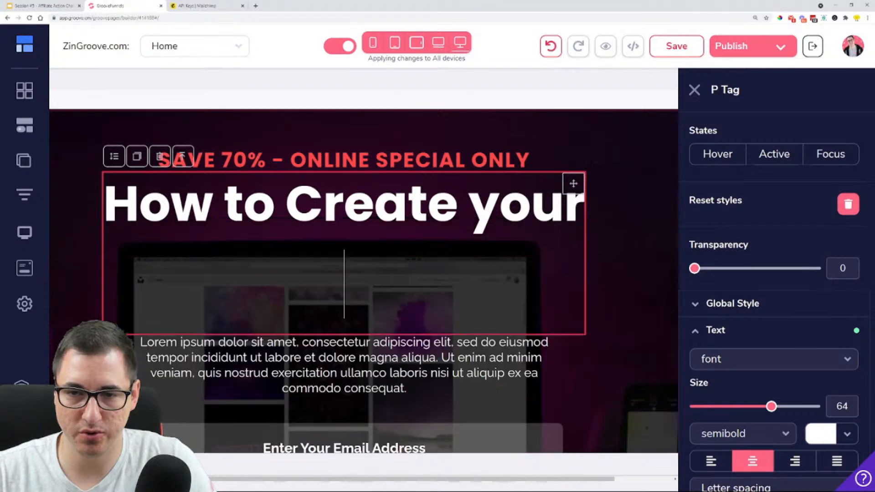
Continue the heading with "Online Business with" on the second line and "only 1 tools" on a third line
{"action": "type", "text": "Online"}
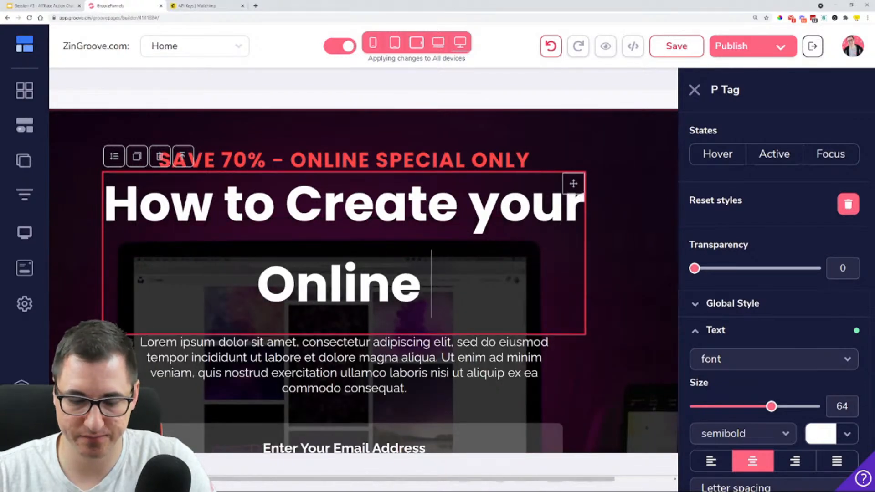
{"action": "type", "text": " Business"}
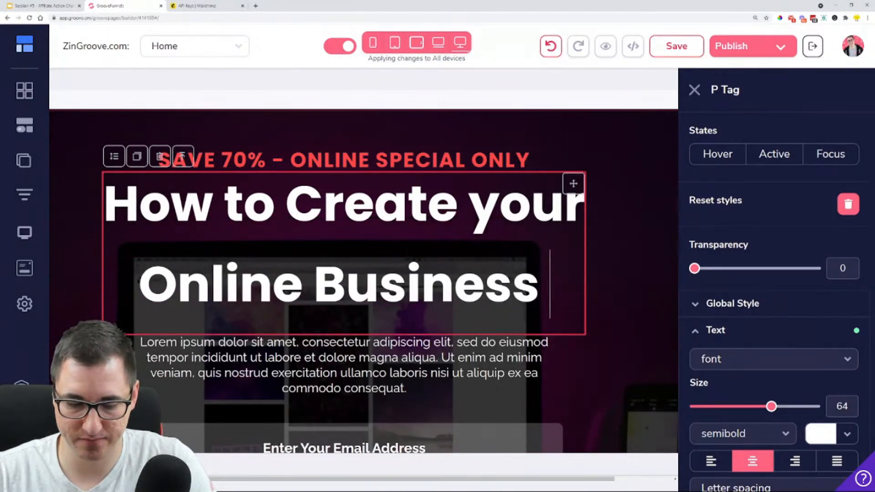
{"action": "type", "text": " with o"}
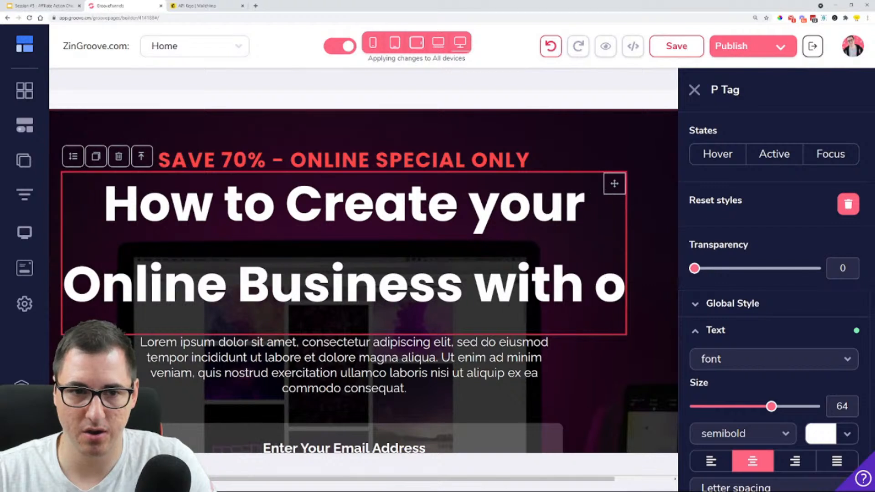
{"action": "type", "text": "nly 1"}
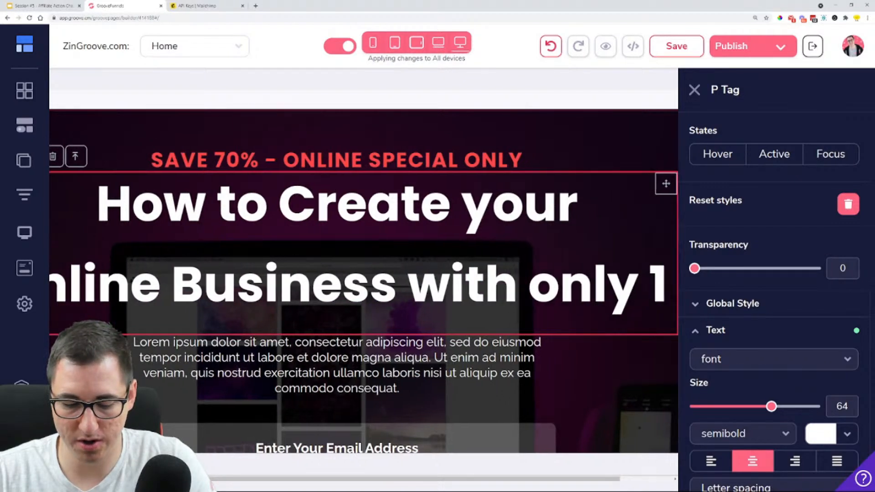
{"action": "type", "text": " tools"}
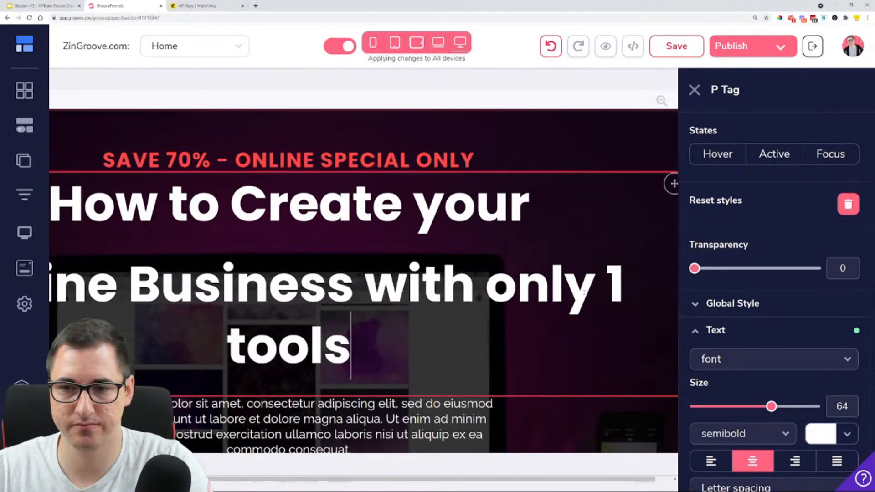
{"action": "left_click", "coordinate": [487, 290]}
{"action": "key", "text": "BackSpace"}
{"action": "key", "text": "Return"}
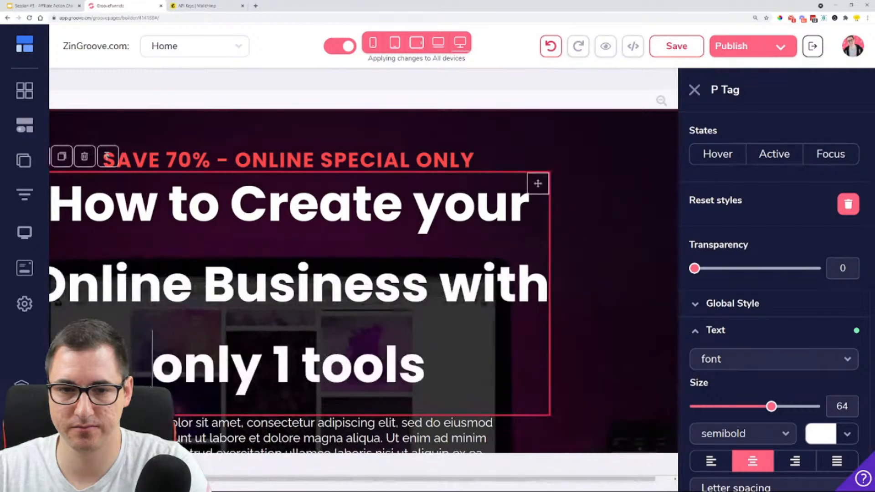
Tighten the spacing between the three heading lines by replacing the paragraph breaks with simple line breaks
{"action": "scroll", "coordinate": [715, 323], "scroll_direction": "down", "scroll_amount": 5}
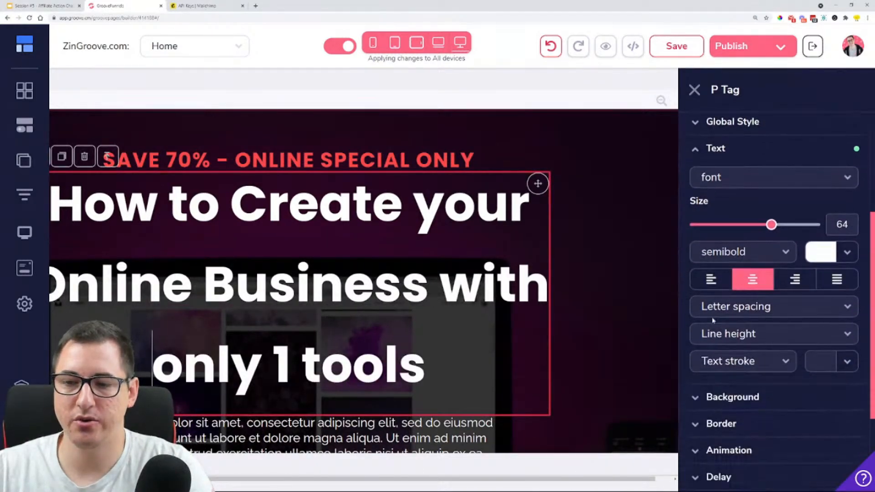
{"action": "left_click_drag", "start_coordinate": [425, 365], "coordinate": [88, 203]}
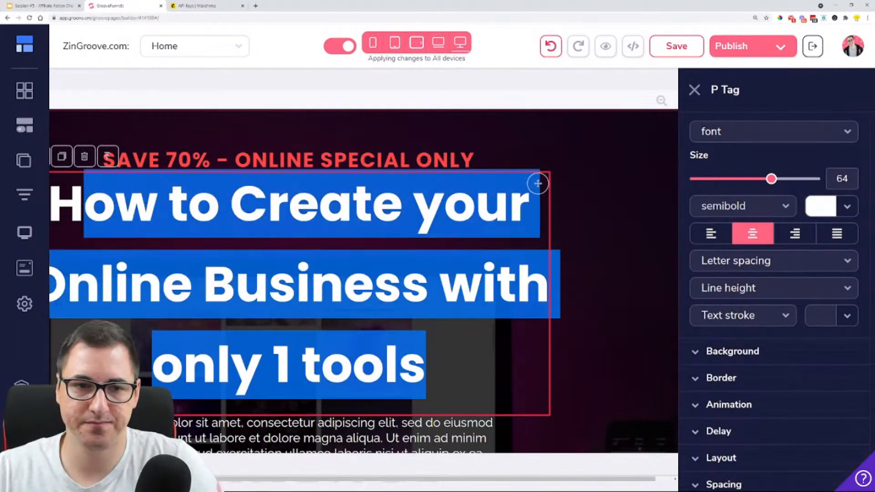
{"action": "left_click_drag", "start_coordinate": [315, 208], "coordinate": [237, 205]}
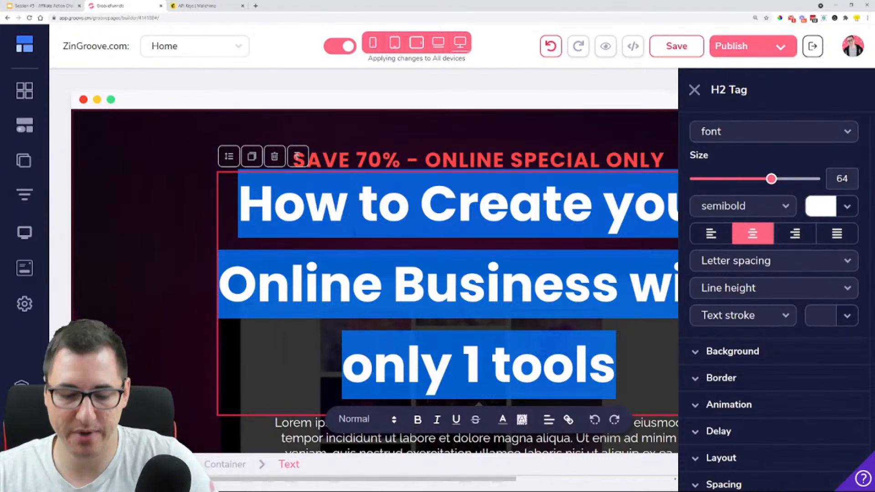
{"action": "left_click", "coordinate": [355, 231]}
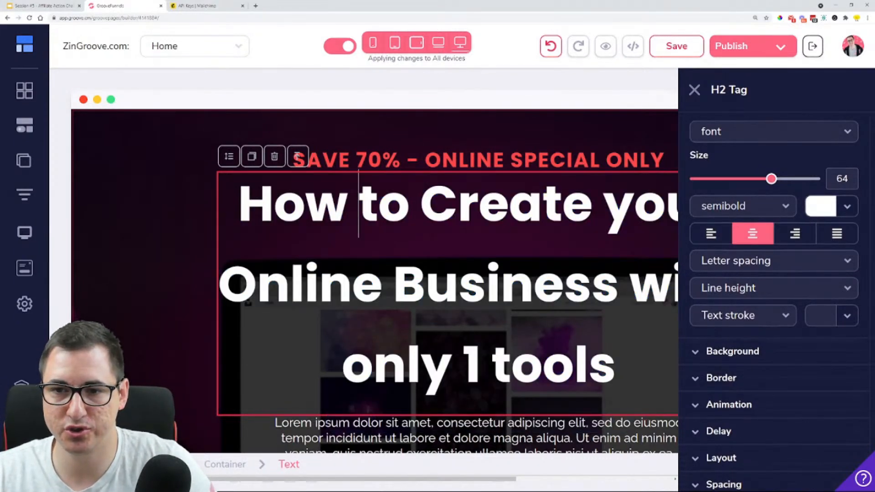
{"action": "scroll", "coordinate": [355, 231], "scroll_direction": "right", "scroll_amount": 1}
{"action": "scroll", "coordinate": [355, 231], "scroll_direction": "right", "scroll_amount": 3}
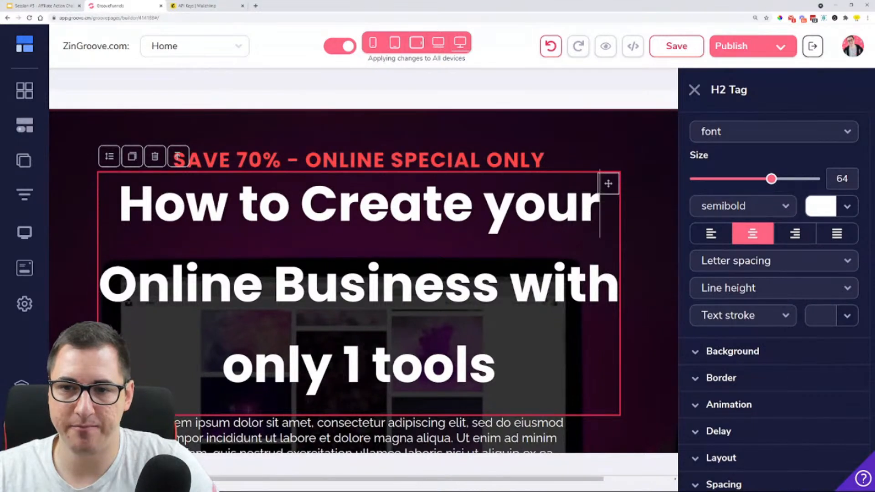
{"action": "key", "text": "BackSpace"}
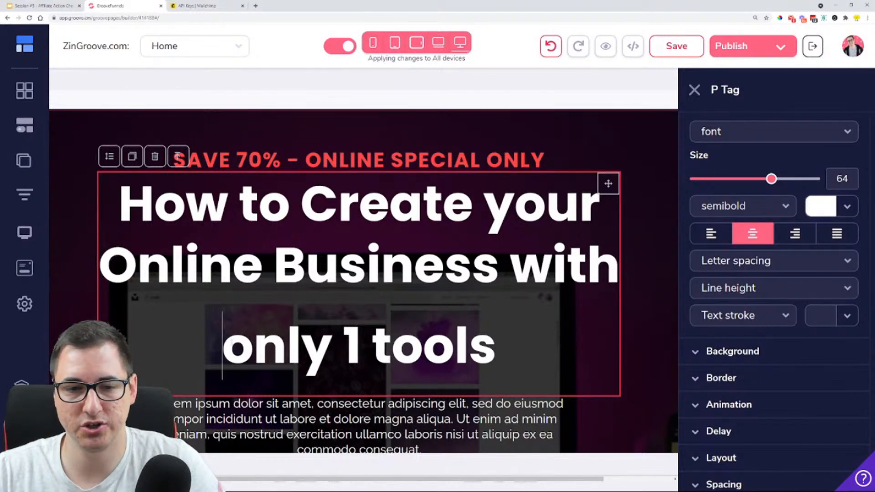
{"action": "key", "text": "BackSpace"}
{"action": "key", "text": "shift+Return"}
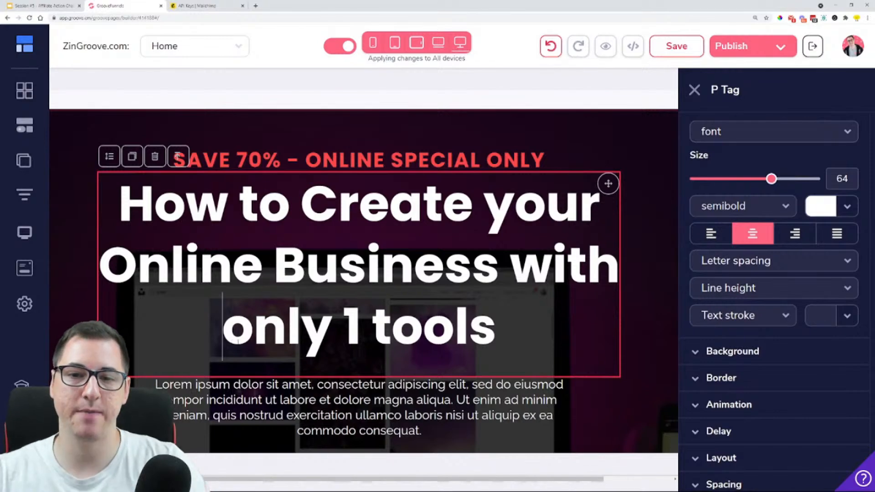
Reduce the font size of the whole three-line heading to 59
{"action": "key", "text": "ctrl+a"}
{"action": "left_click", "coordinate": [658, 239]}
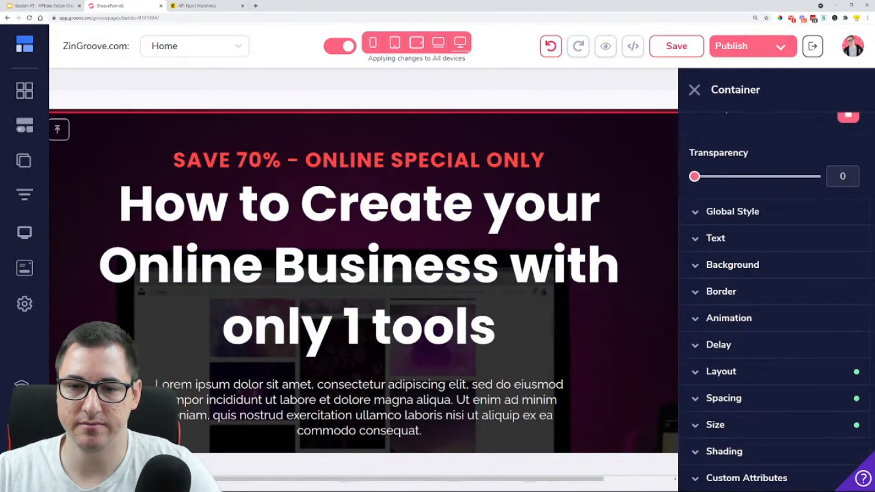
{"action": "left_click_drag", "start_coordinate": [503, 330], "coordinate": [230, 260]}
{"action": "left_click_drag", "start_coordinate": [119, 205], "coordinate": [496, 329]}
{"action": "left_click_drag", "start_coordinate": [771, 315], "coordinate": [765, 316]}
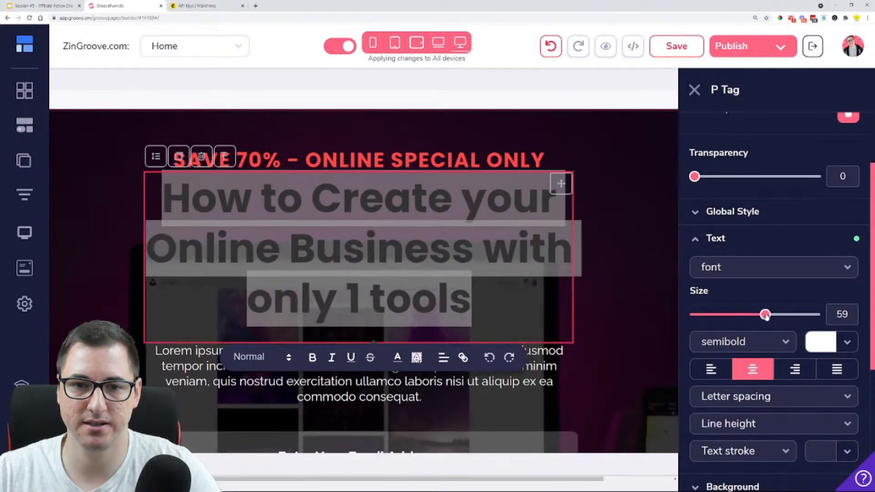
{"action": "left_click", "coordinate": [641, 283]}
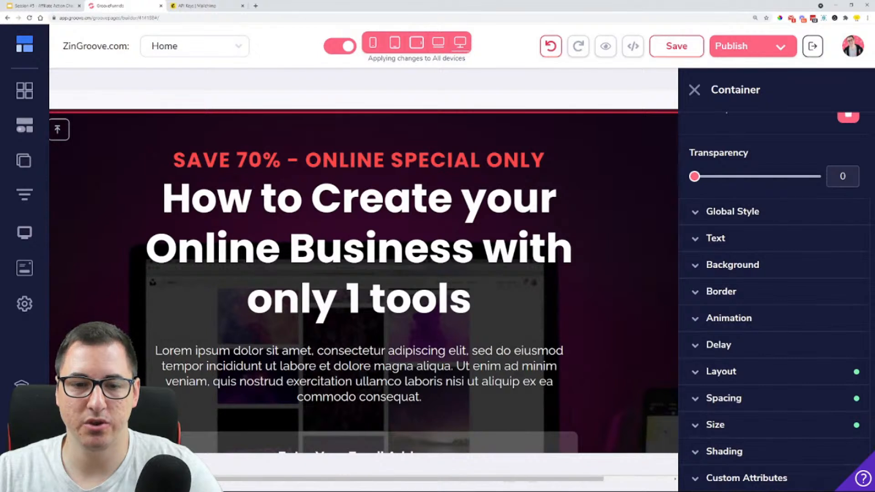
Replace the lorem ipsum paragraph below the heading with "without the need to"
{"action": "triple_click", "coordinate": [331, 362]}
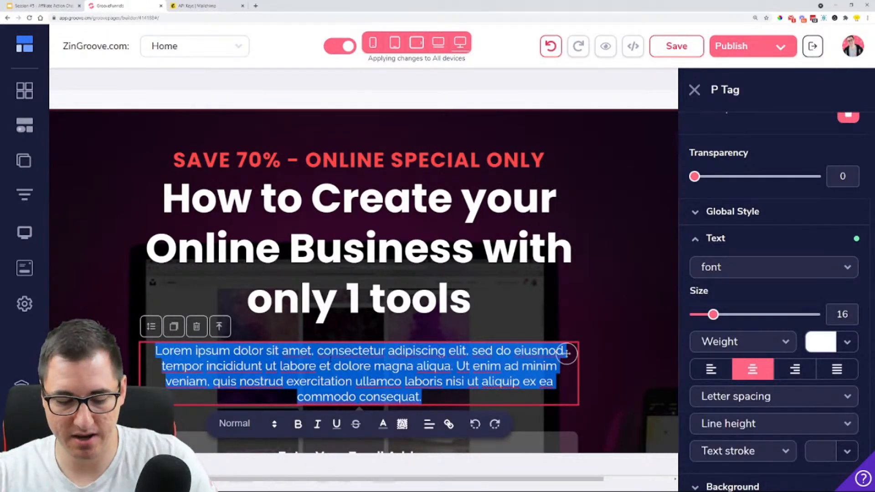
{"action": "key", "text": "BackSpace"}
{"action": "type", "text": "without k"}
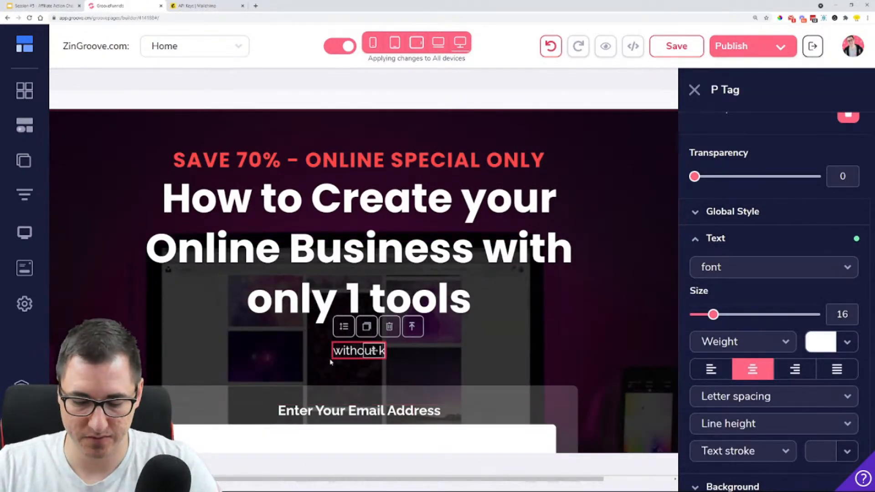
{"action": "type", "text": "nowing"}
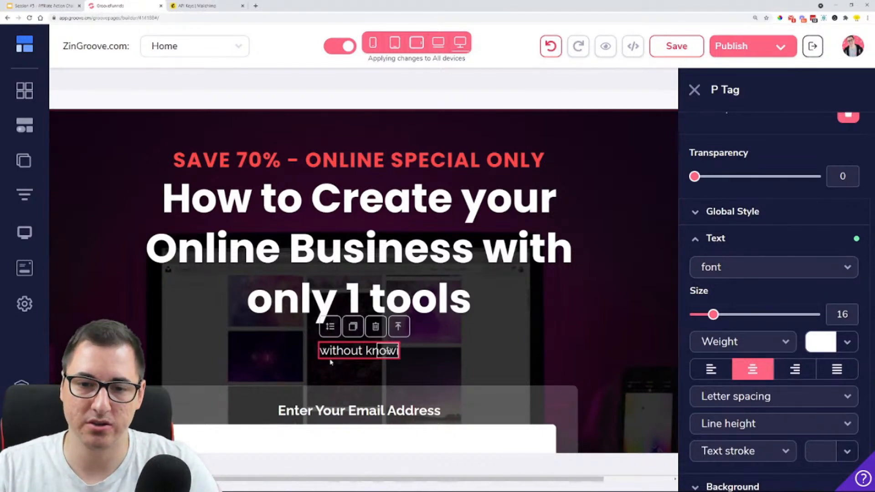
{"action": "key", "text": "BackSpace"}
{"action": "key", "text": "BackSpace"}
{"action": "key", "text": "BackSpace"}
{"action": "key", "text": "BackSpace"}
{"action": "key", "text": "BackSpace"}
{"action": "type", "text": "the ne"}
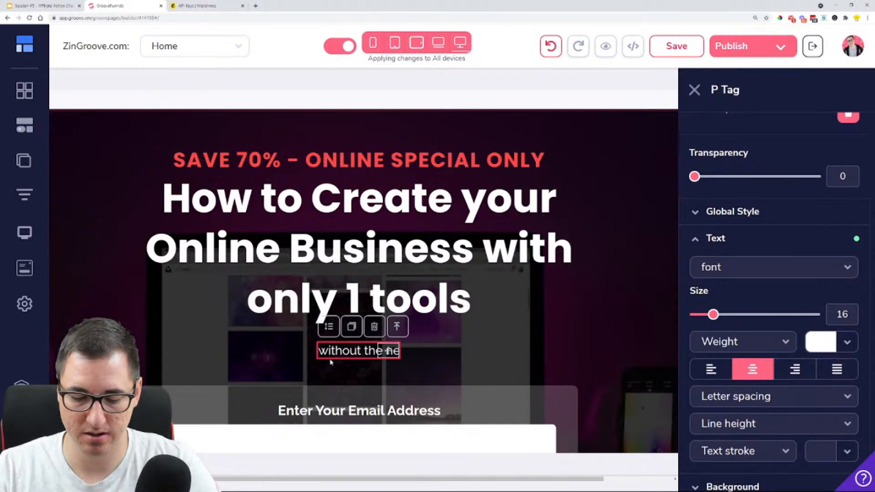
{"action": "type", "text": "ed to"}
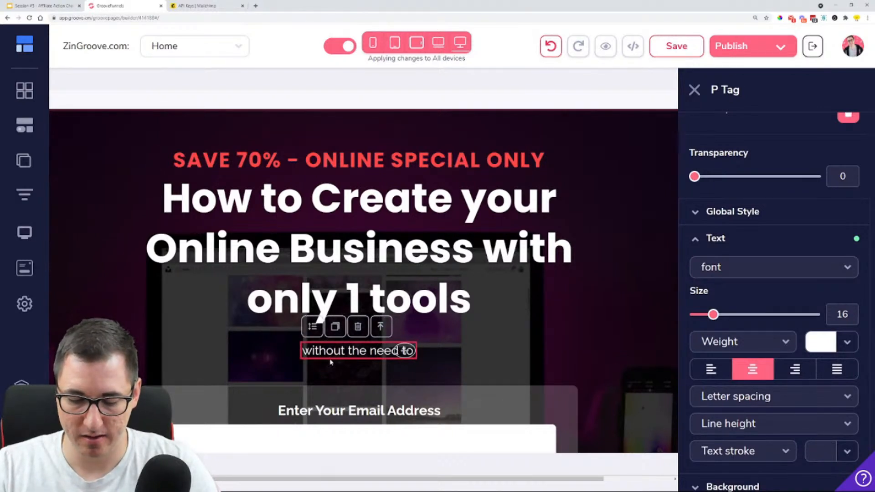
{"action": "type", "text": " connet"}
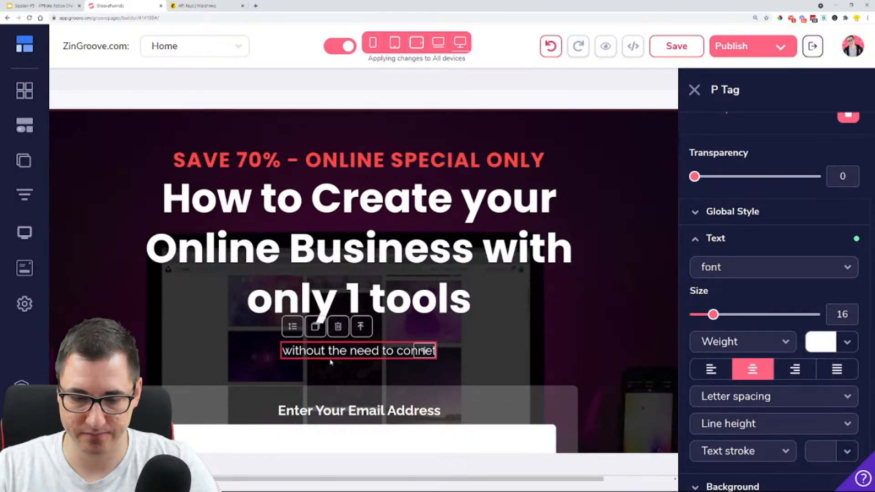
Extend the paragraph below the heading with "connect it together with anythin"
{"action": "key", "text": "BackSpace"}
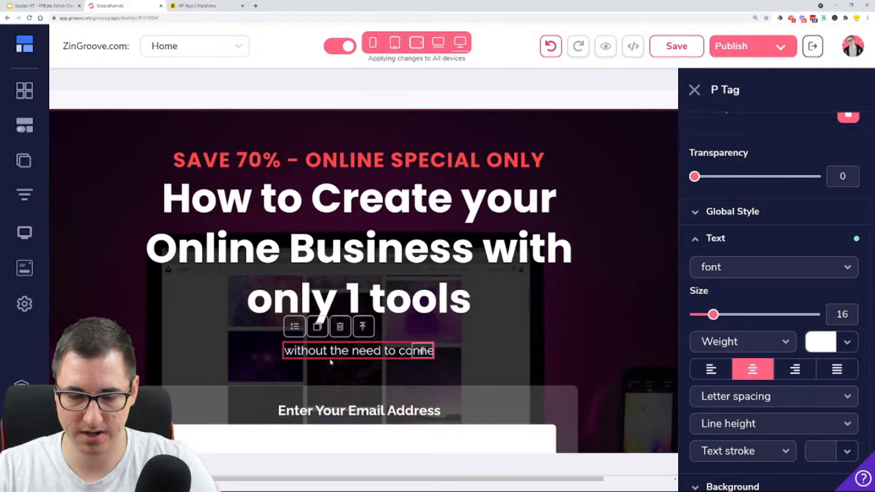
{"action": "type", "text": "ct it t"}
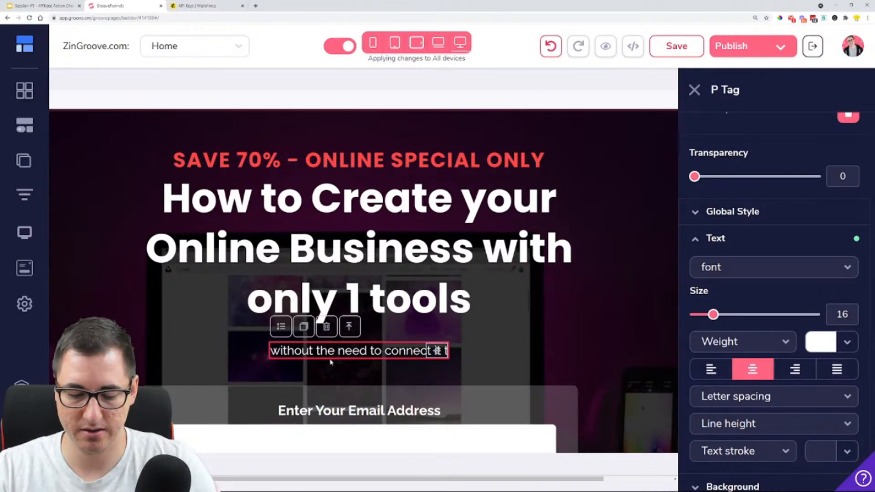
{"action": "type", "text": "ogeether"}
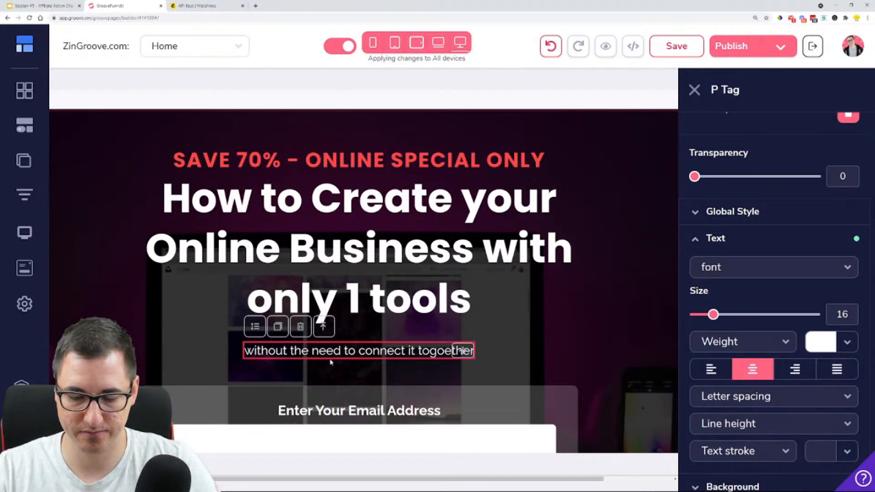
{"action": "type", "text": " with any"}
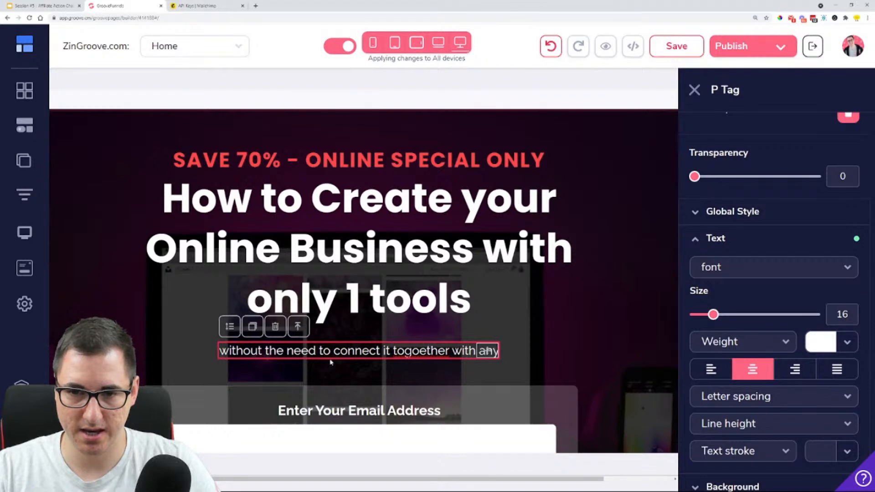
{"action": "type", "text": "ing"}
{"action": "key", "text": "BackSpace"}
{"action": "key", "text": "BackSpace"}
{"action": "key", "text": "BackSpace"}
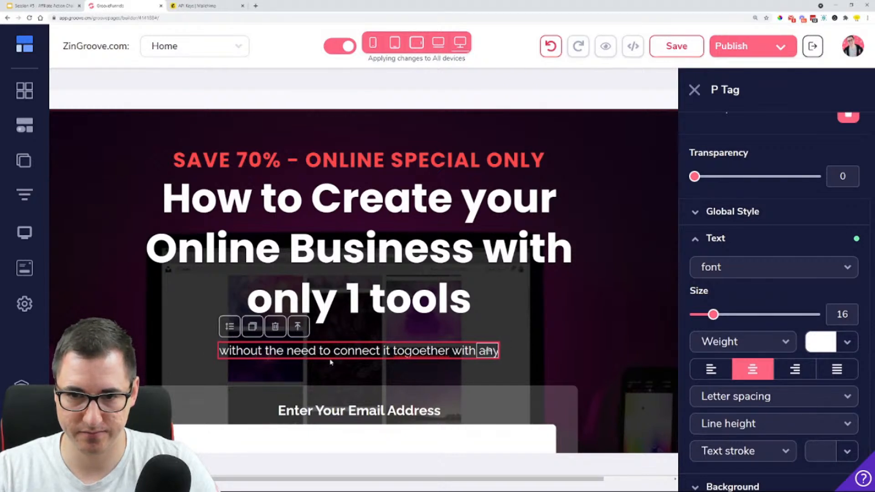
{"action": "type", "text": "thin"}
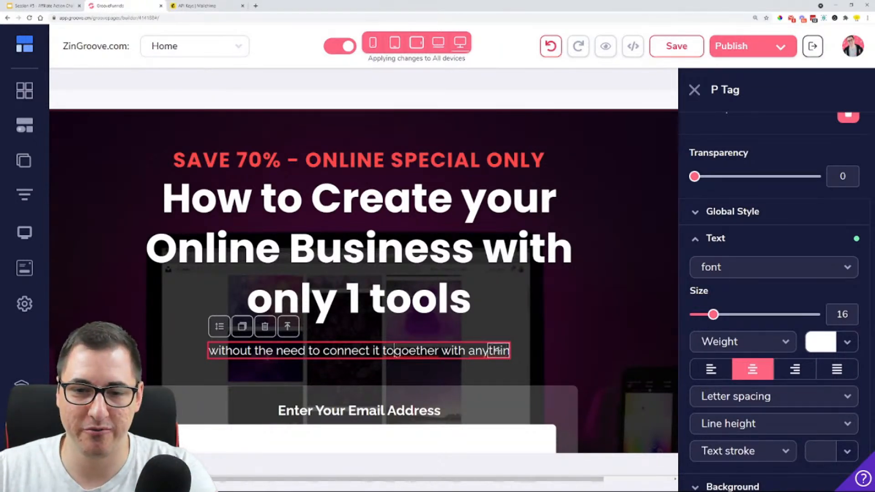
{"action": "key", "text": "BackSpace"}
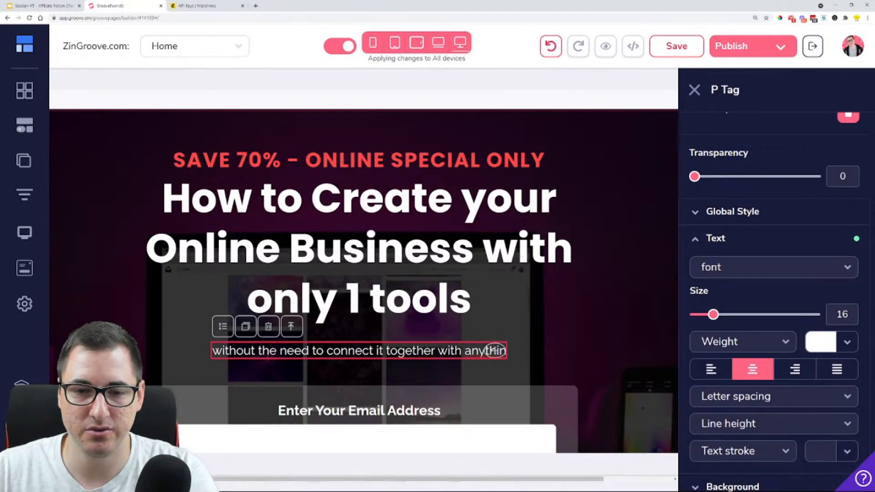
In the paragraph below the heading, replace "connect" with "duct-tape" and remove the unfinished last word after "with"
{"action": "left_click_drag", "start_coordinate": [327, 350], "coordinate": [373, 350]}
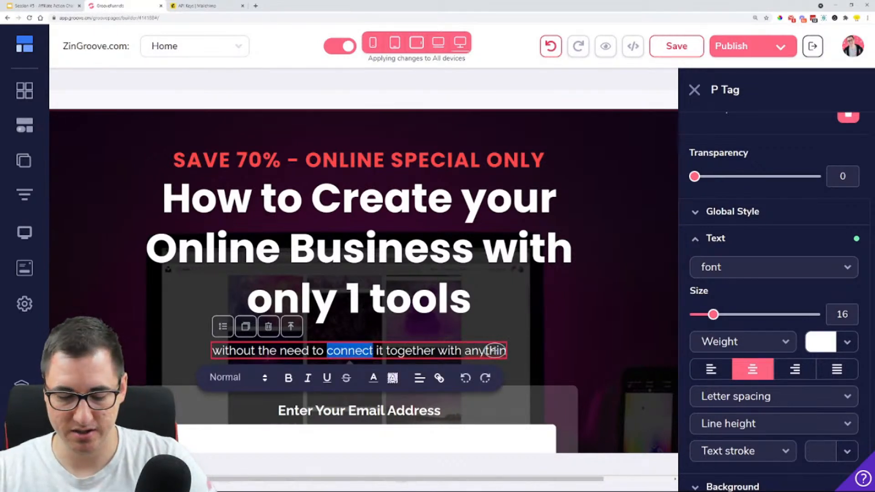
{"action": "type", "text": "duct-tape"}
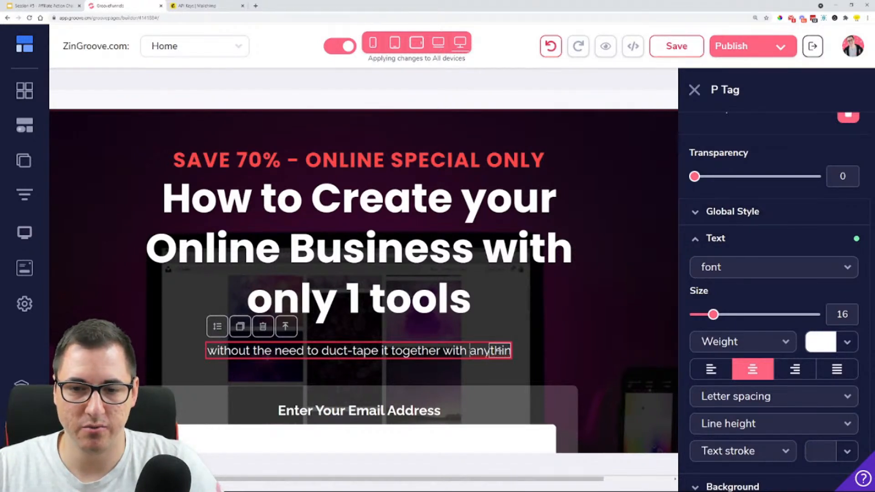
{"action": "key", "text": "Delete"}
{"action": "key", "text": "Delete"}
{"action": "key", "text": "Delete"}
{"action": "key", "text": "Delete"}
{"action": "key", "text": "Delete"}
{"action": "key", "text": "Delete"}
{"action": "key", "text": "Delete"}
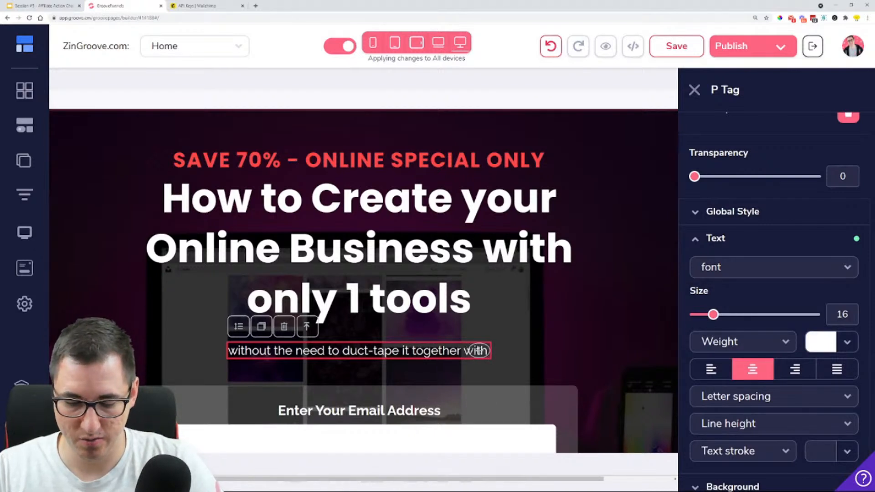
Complete the paragraph below the heading with "hundreds of other tools in order to make it work."
{"action": "type", "text": "hundreds of"}
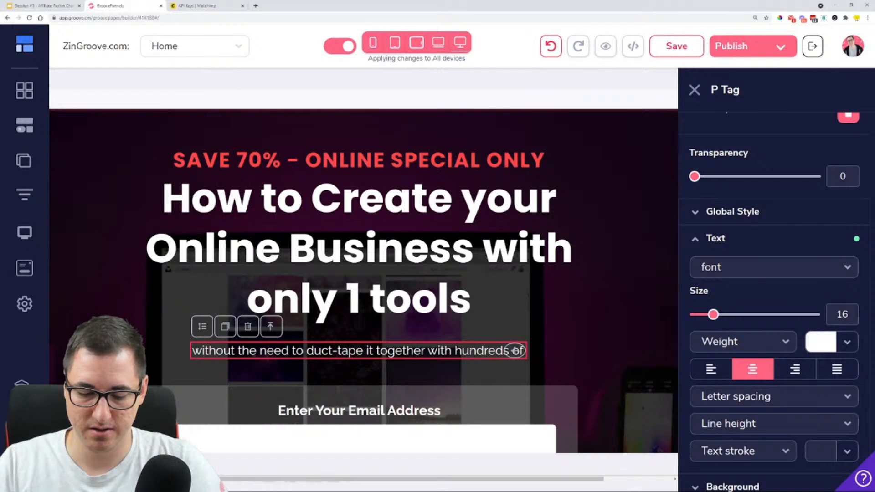
{"action": "type", "text": " other tools"}
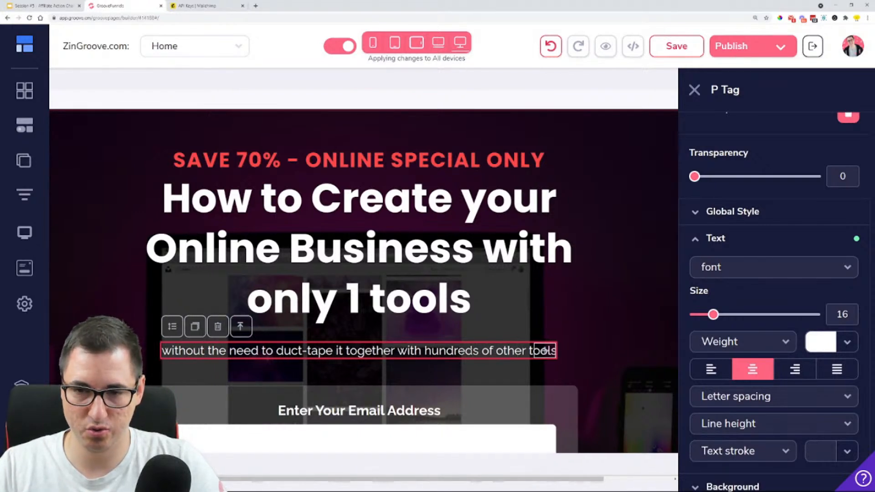
{"action": "type", "text": " in order "}
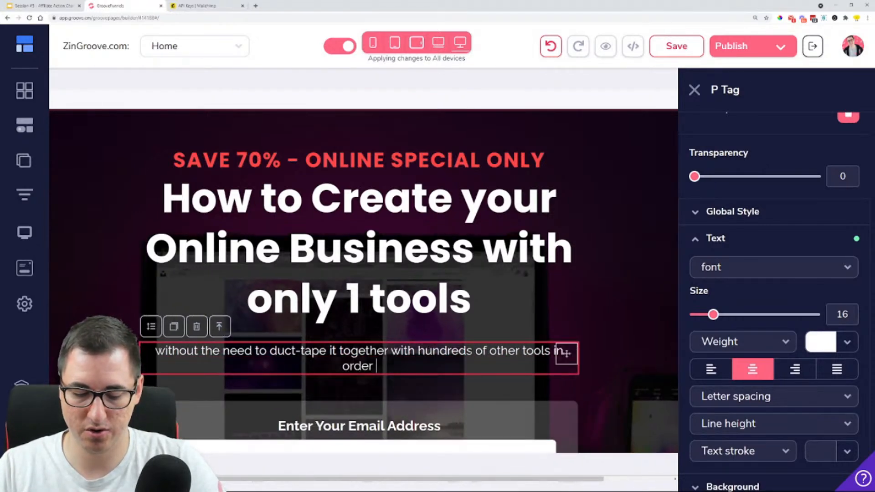
{"action": "type", "text": "to make it w"}
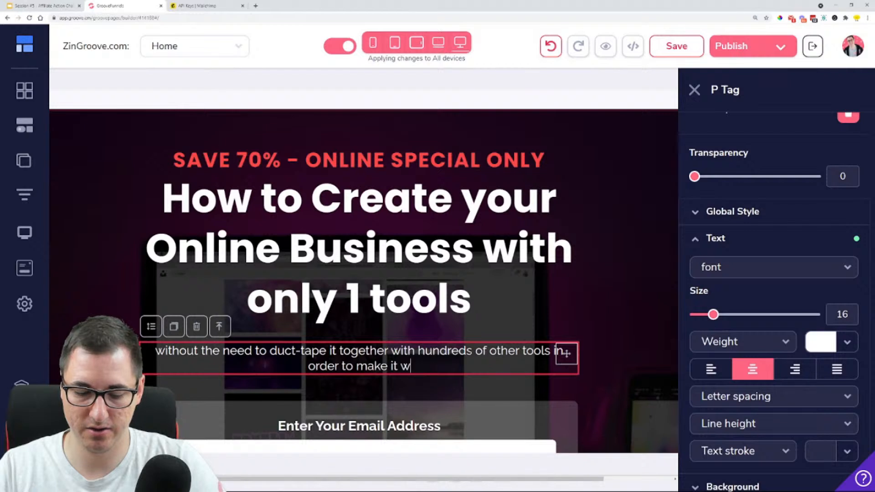
{"action": "type", "text": "ork."}
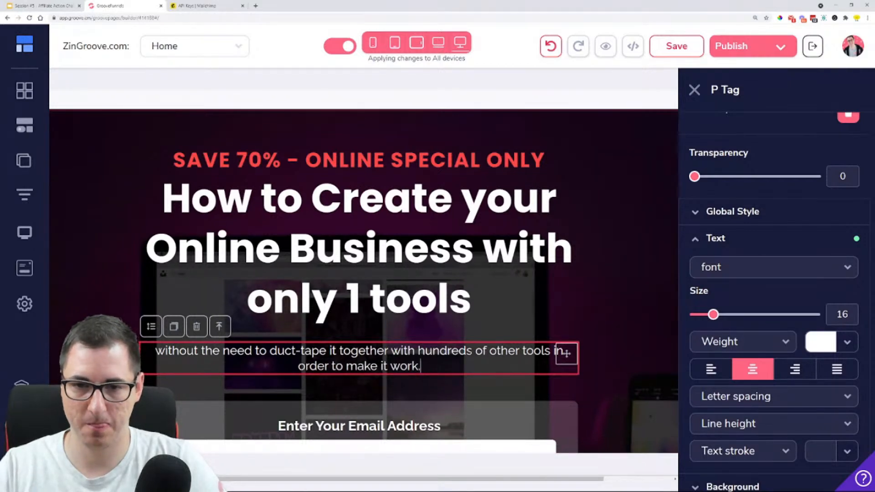
Clear the red "SAVE 70% - ONLINE SPECIAL ONLY" line above the main heading
{"action": "left_click", "coordinate": [472, 298]}
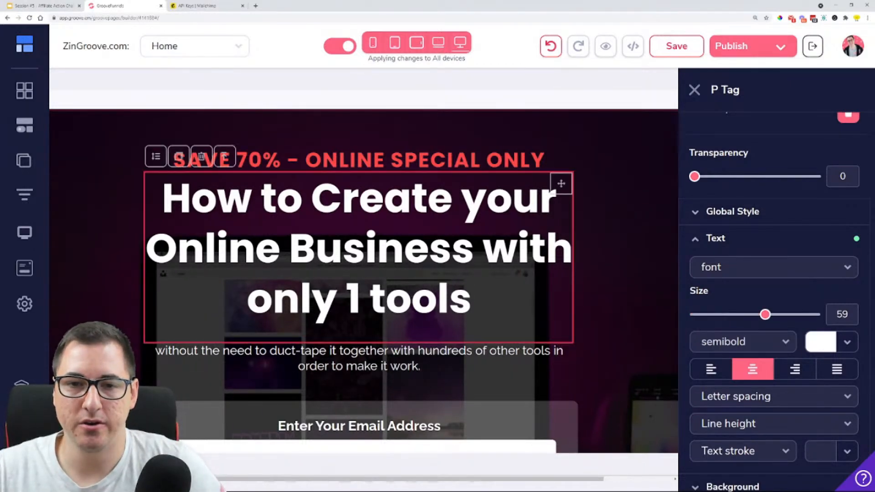
{"action": "left_click", "coordinate": [533, 160]}
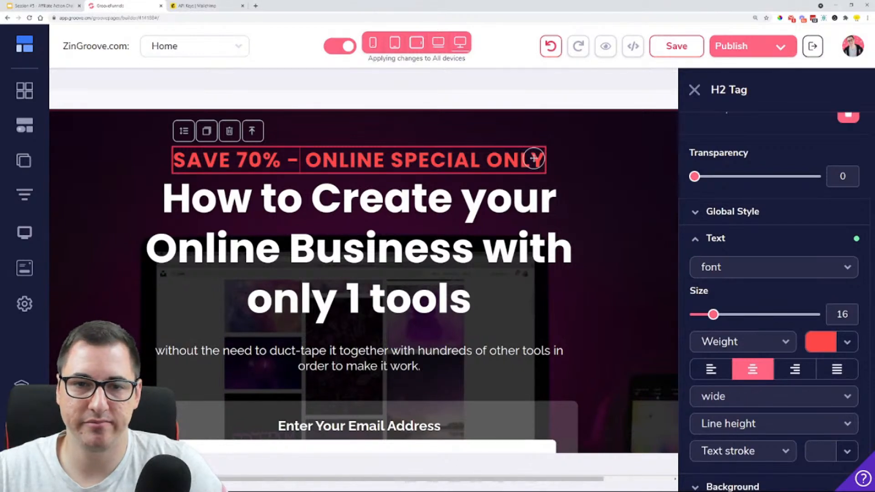
{"action": "triple_click", "coordinate": [533, 159]}
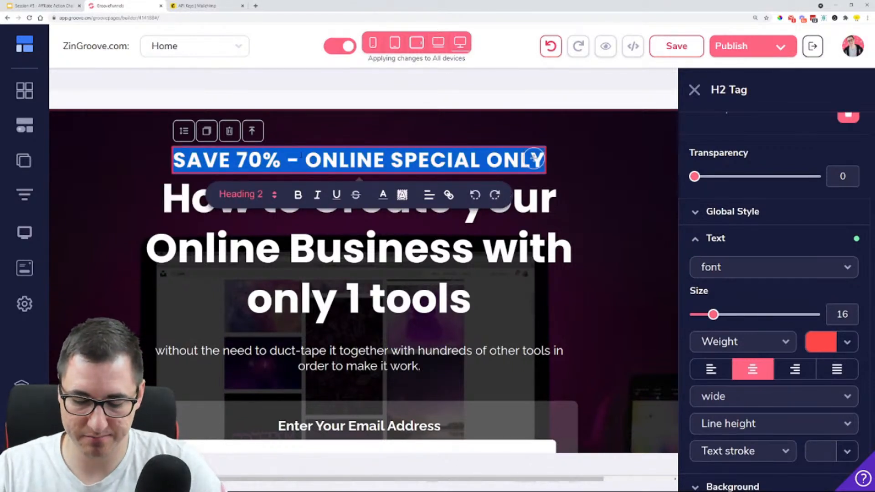
{"action": "key", "text": "BackSpace"}
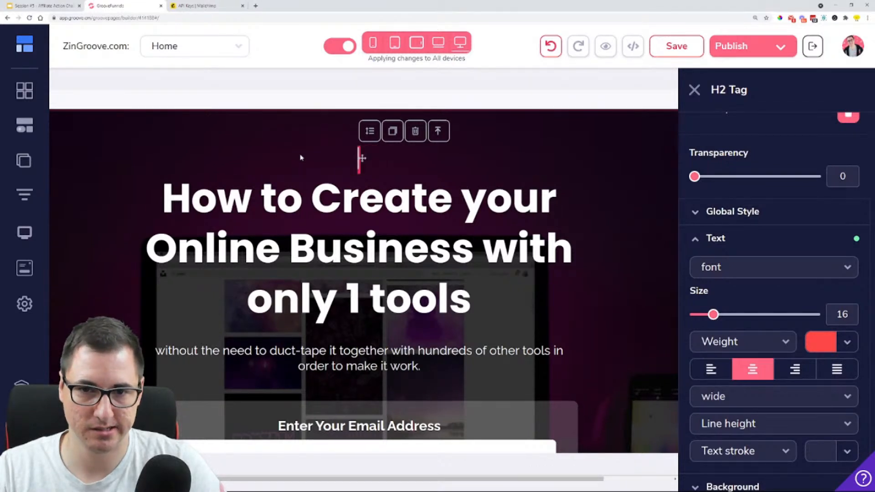
{"action": "type", "text": "Limit"}
{"action": "key", "text": "BackSpace"}
{"action": "key", "text": "BackSpace"}
{"action": "key", "text": "BackSpace"}
{"action": "key", "text": "BackSpace"}
{"action": "key", "text": "BackSpace"}
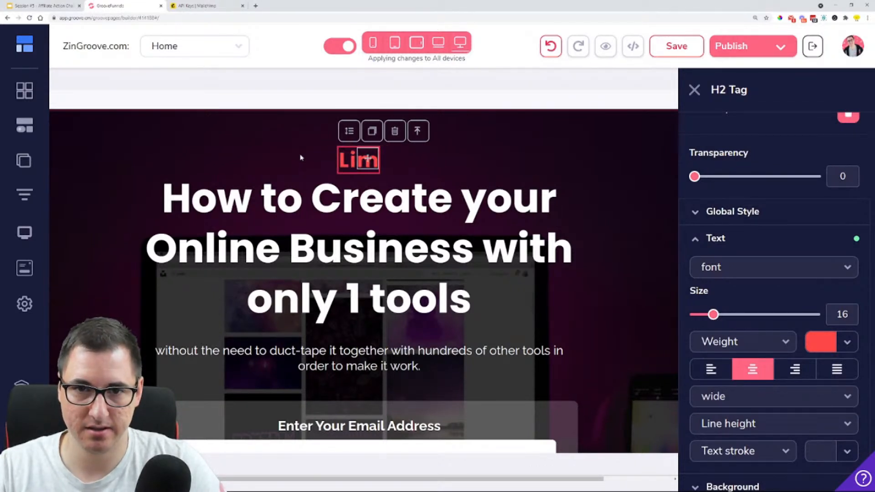
{"action": "type", "text": "LIMITE"}
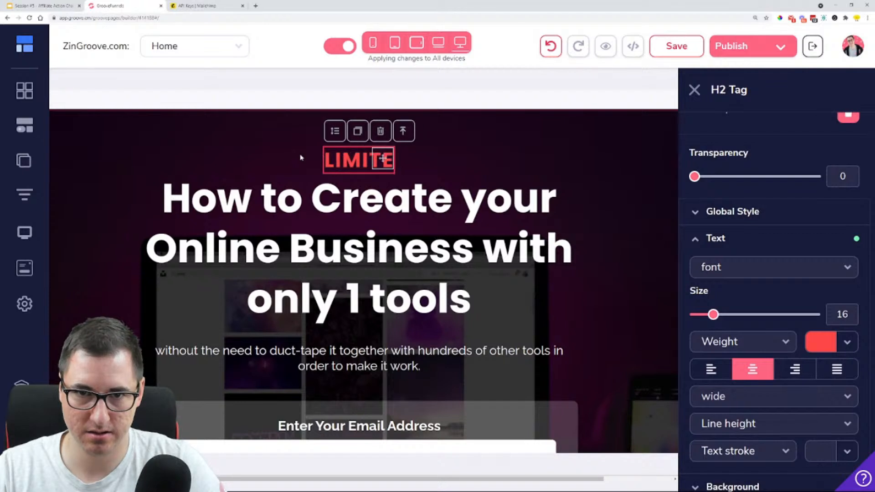
{"action": "key", "text": "BackSpace"}
{"action": "key", "text": "BackSpace"}
{"action": "key", "text": "BackSpace"}
{"action": "key", "text": "BackSpace"}
{"action": "key", "text": "BackSpace"}
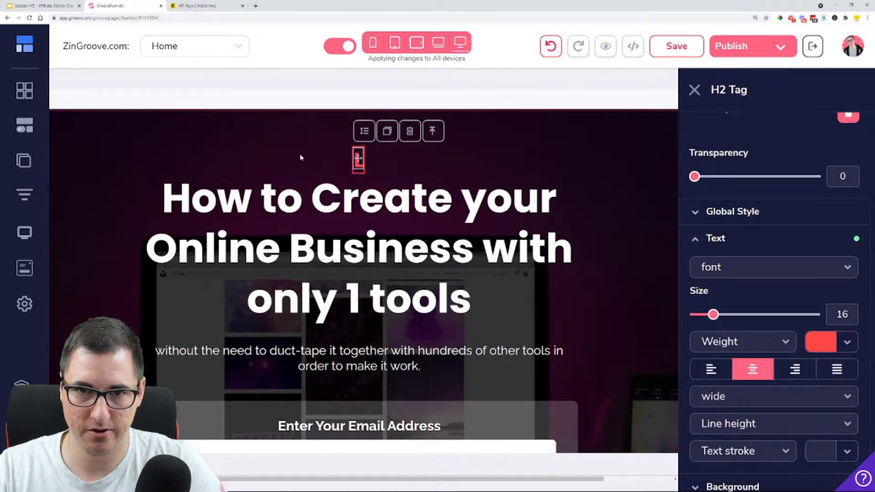
Write "THIS IS SOMETHING YOU GOTTA CHECK OUT!!!" as the red line above the main heading
{"action": "type", "text": "THIS IS SOME"}
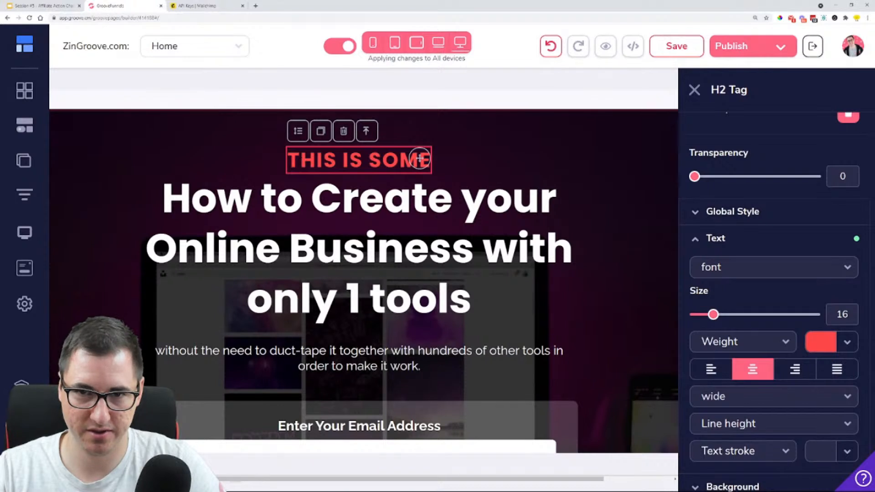
{"action": "type", "text": "THING YOU GO"}
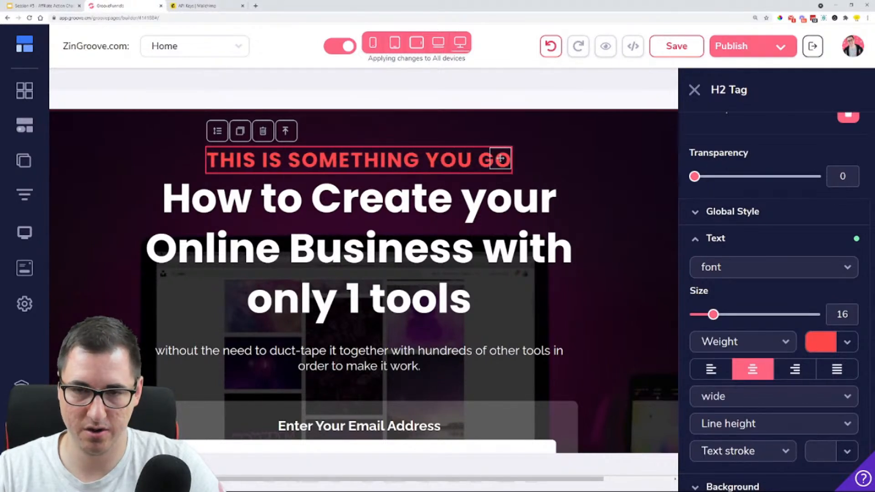
{"action": "type", "text": "TTA C"}
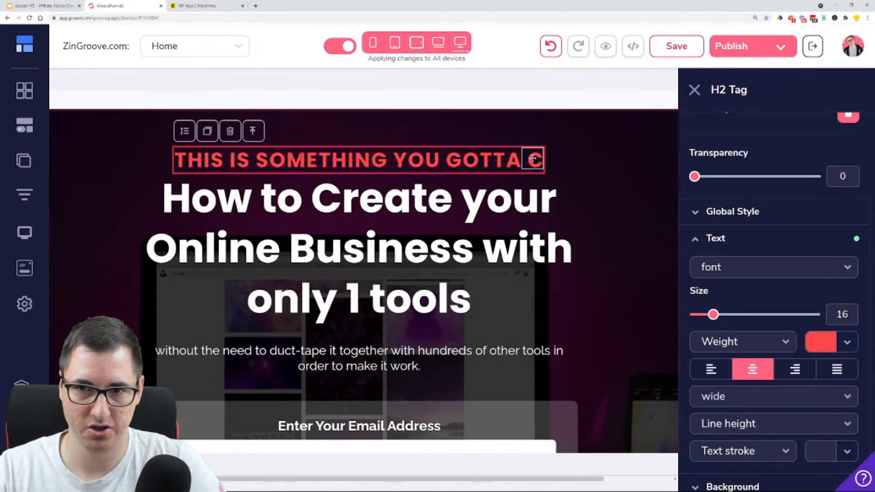
{"action": "type", "text": "HEC"}
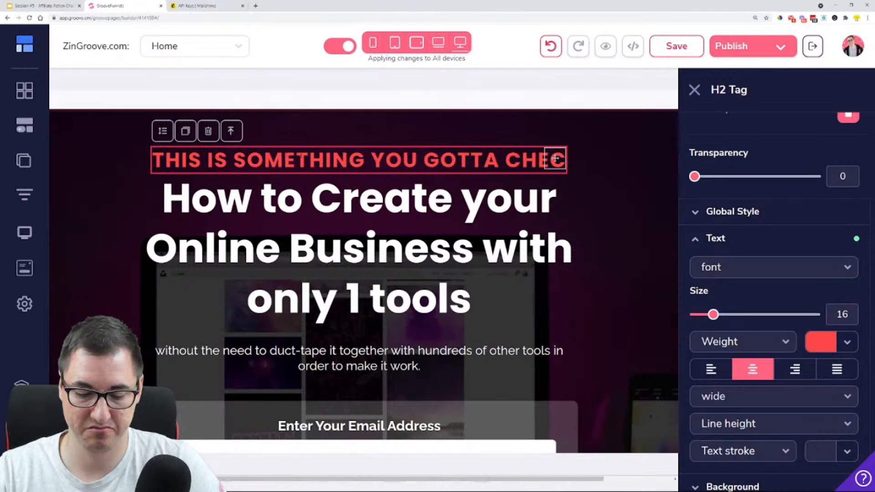
{"action": "type", "text": "K OUT"}
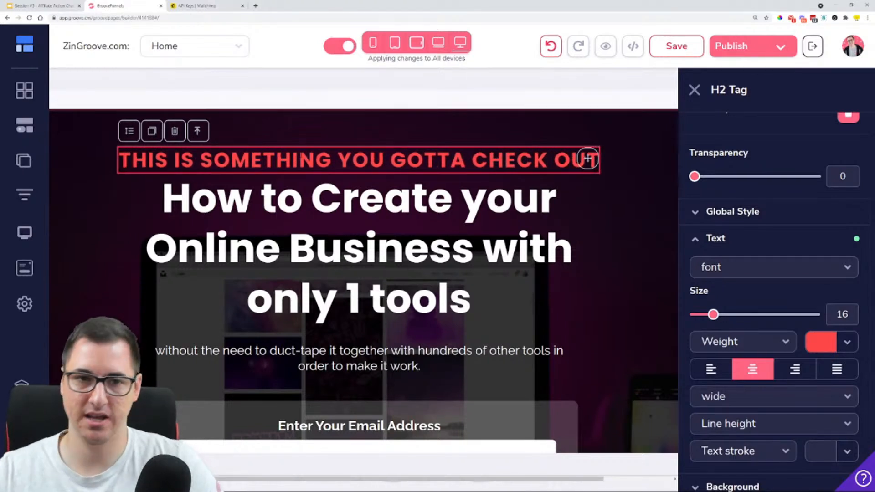
{"action": "type", "text": "!!!"}
{"action": "left_click", "coordinate": [591, 297]}
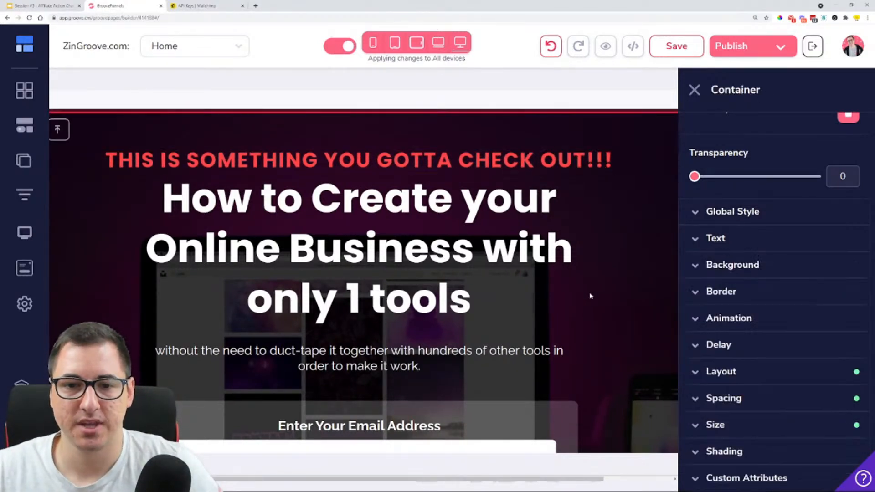
Replace the lorem ipsum text under the email field with "Don't worry, your info is safe with us, we hate spam"
{"action": "scroll", "coordinate": [366, 235], "scroll_direction": "down", "scroll_amount": 4}
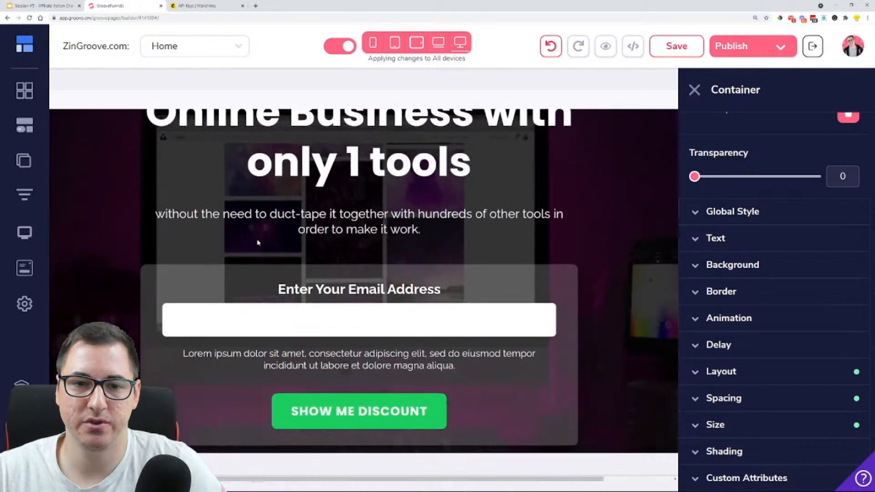
{"action": "left_click", "coordinate": [302, 287]}
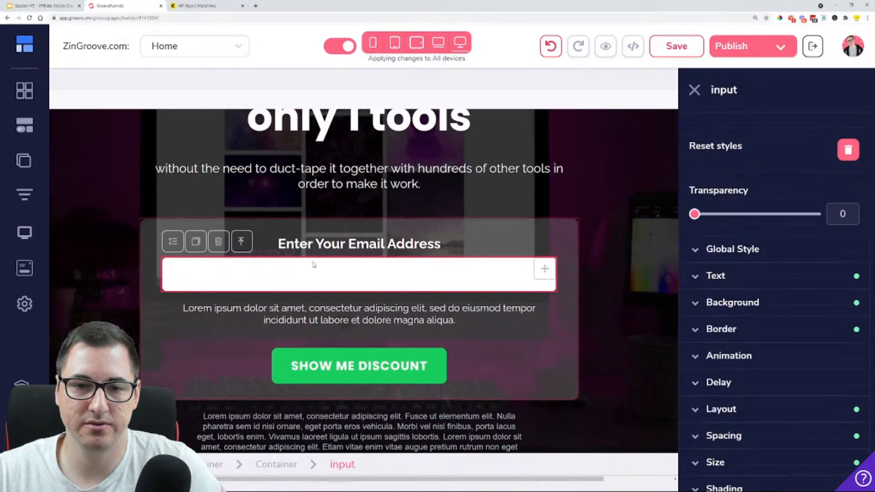
{"action": "left_click", "coordinate": [297, 309]}
{"action": "triple_click", "coordinate": [297, 310]}
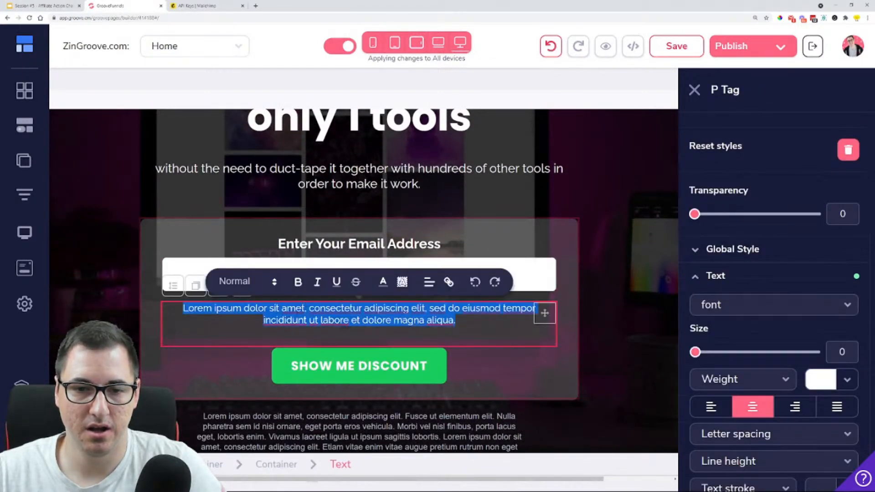
{"action": "type", "text": "Do"}
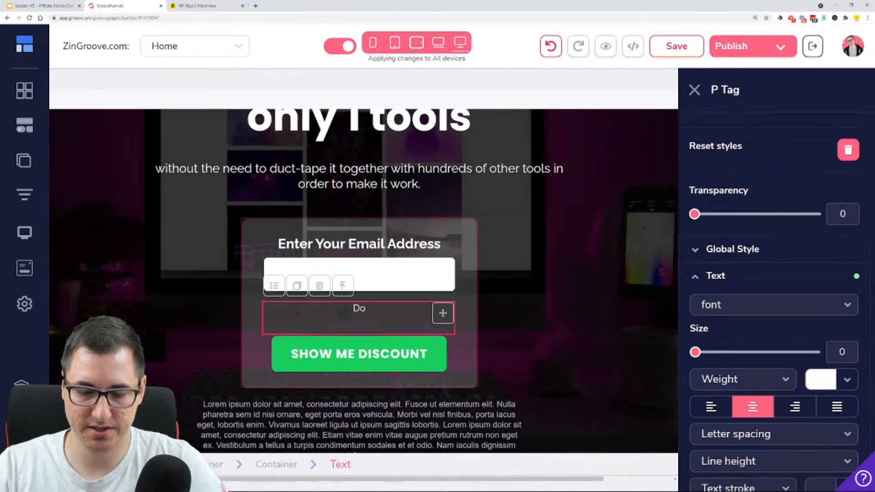
{"action": "type", "text": "n't worry, "}
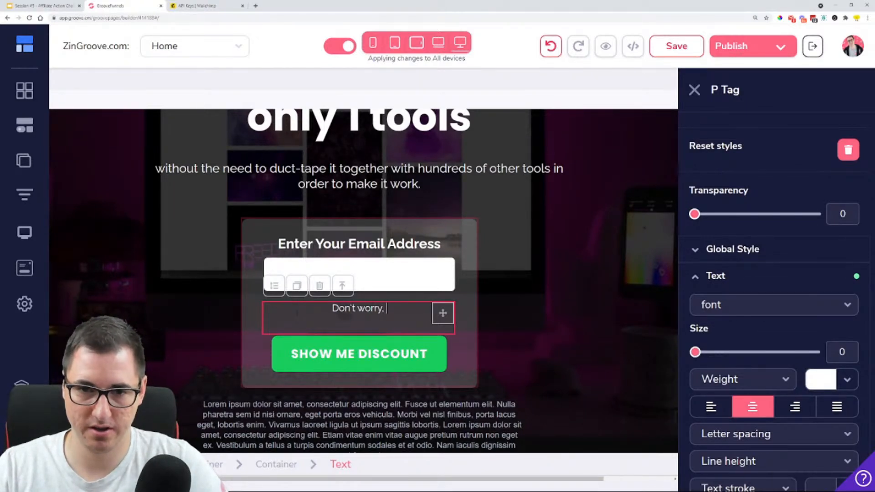
{"action": "type", "text": "your"}
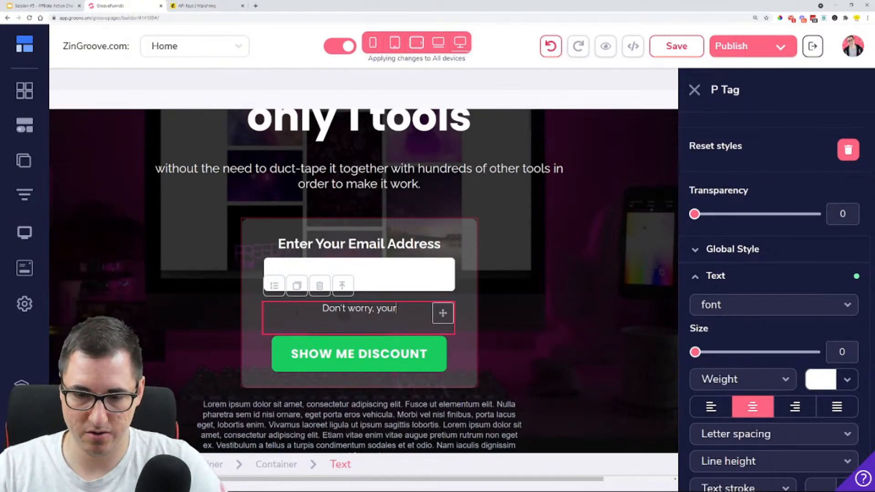
{"action": "type", "text": " info is safe with us, we"}
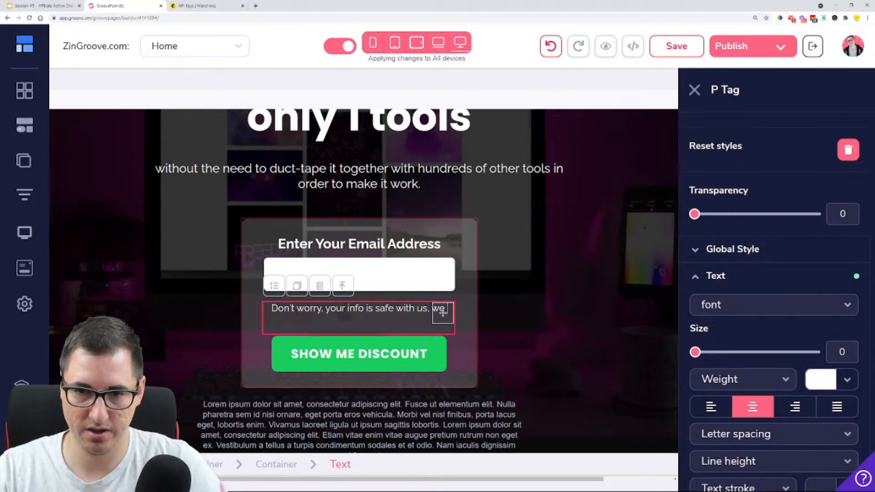
{"action": "type", "text": " hate"}
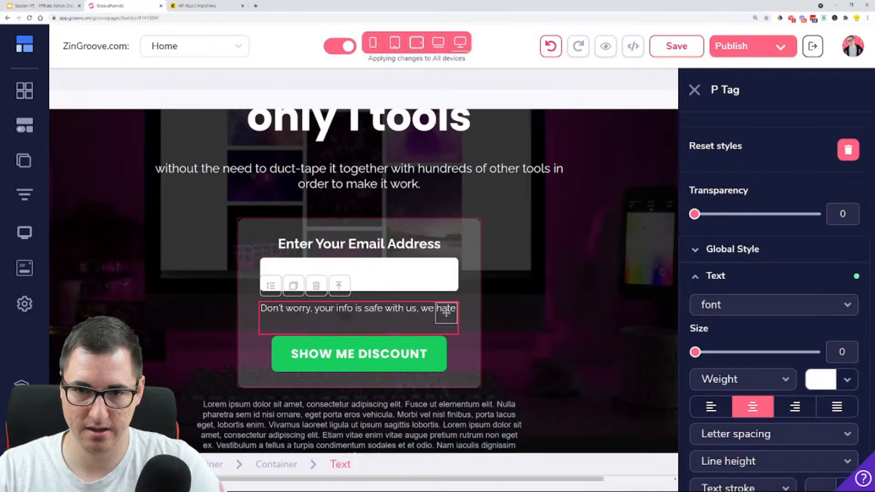
{"action": "type", "text": " spam -"}
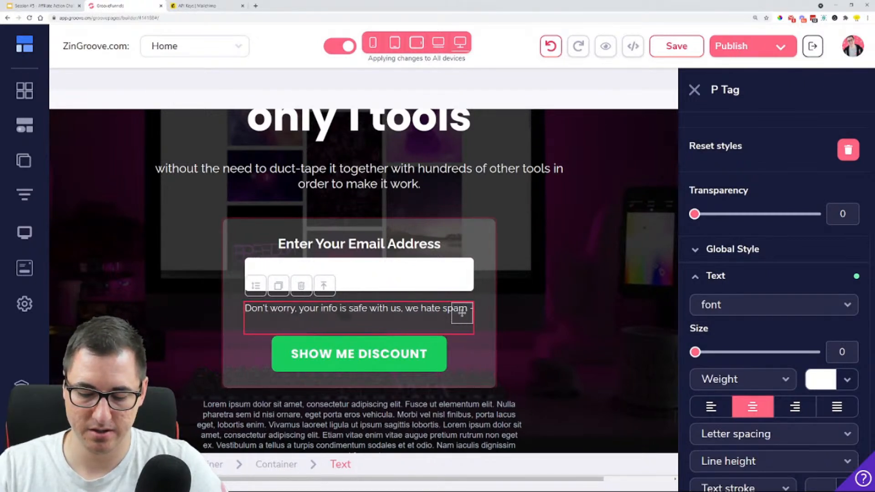
{"action": "type", "text": " so you"}
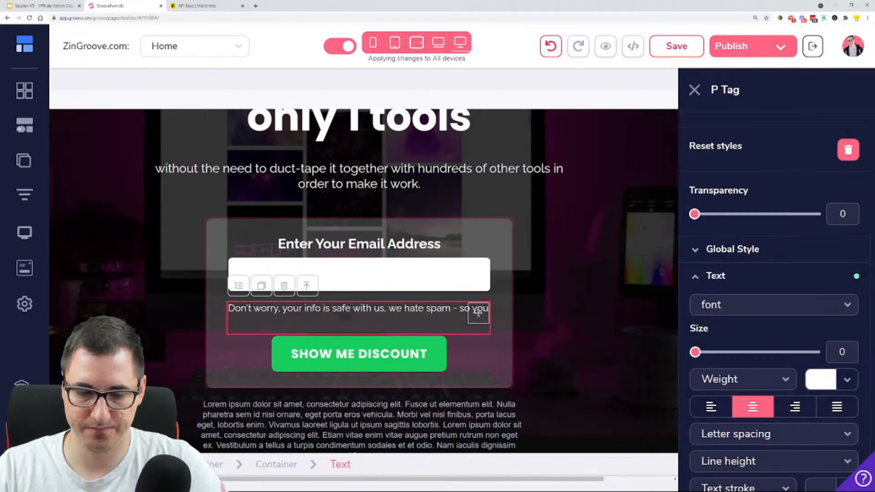
{"action": "type", "text": "'re not go"}
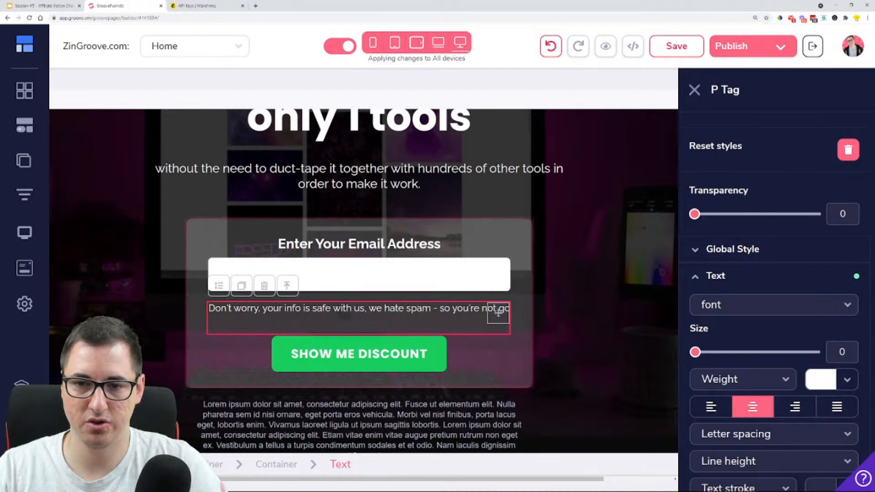
{"action": "type", "text": "ina"}
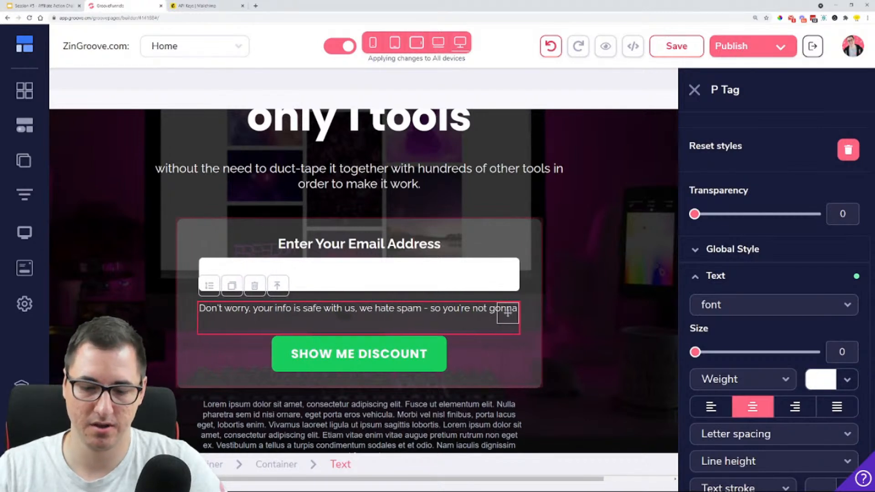
{"action": "type", "text": " recei"}
Extend the reassurance text under the email field with "- so you're not gonna receive any from us!"
{"action": "key", "text": "BackSpace"}
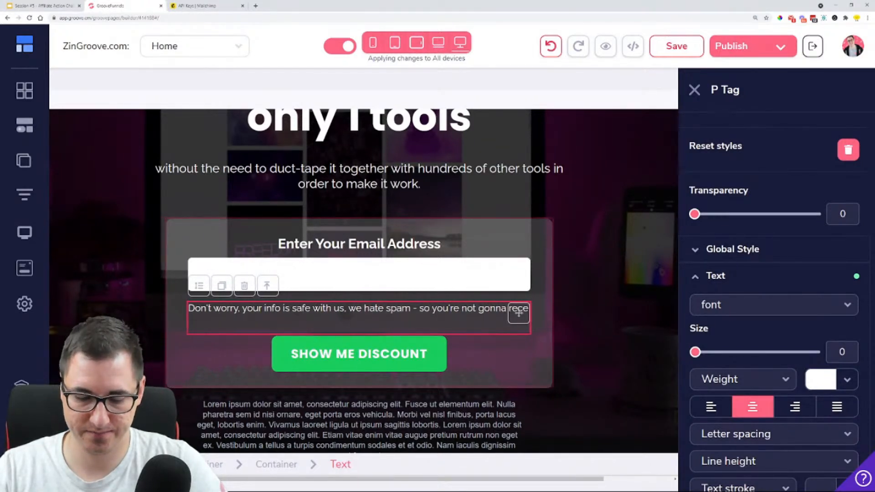
{"action": "type", "text": "ive any from u"}
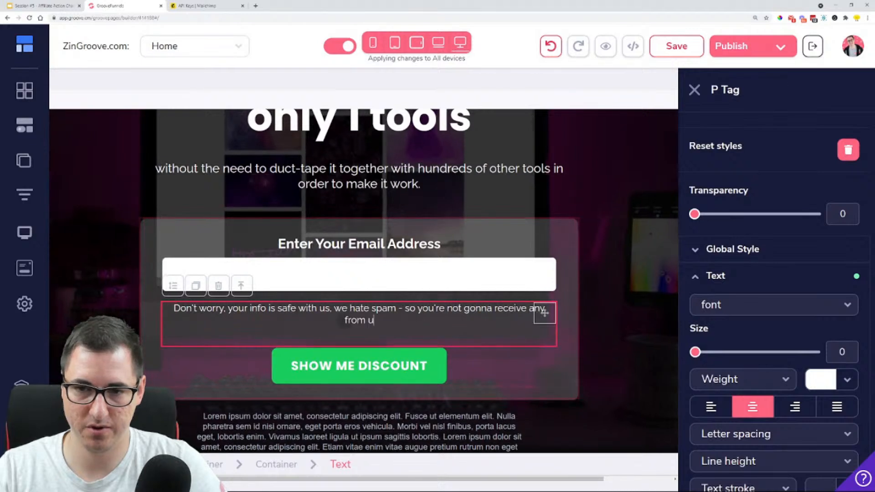
{"action": "type", "text": "s"}
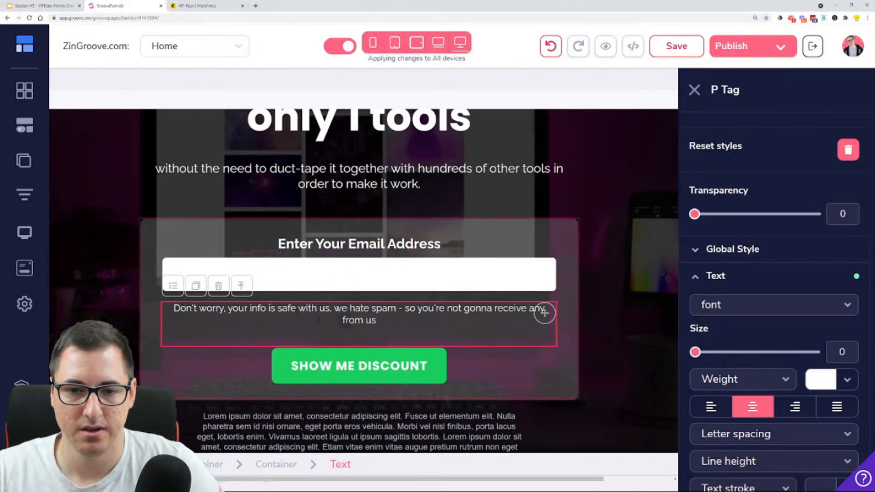
{"action": "type", "text": "!"}
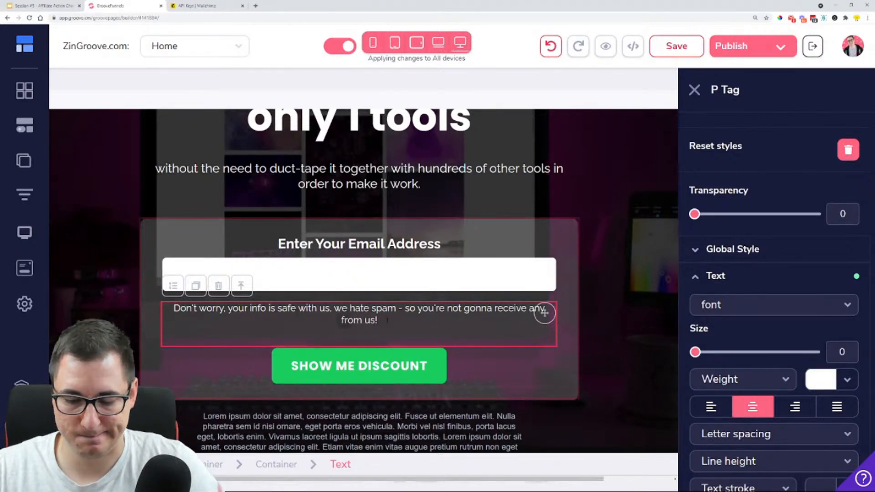
Finish the reassurance text under the email field with "- That's a Pinky Promise!"
{"action": "key", "text": "Return"}
{"action": "key", "text": "BackSpace"}
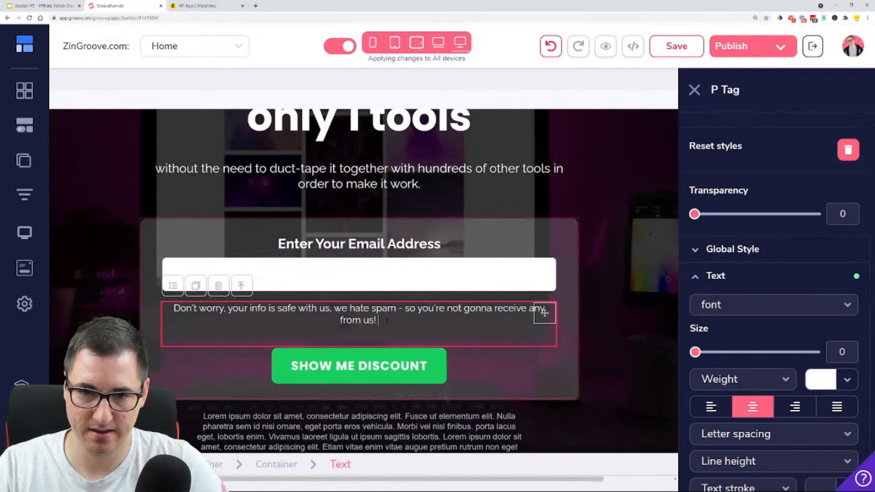
{"action": "type", "text": "- Tha"}
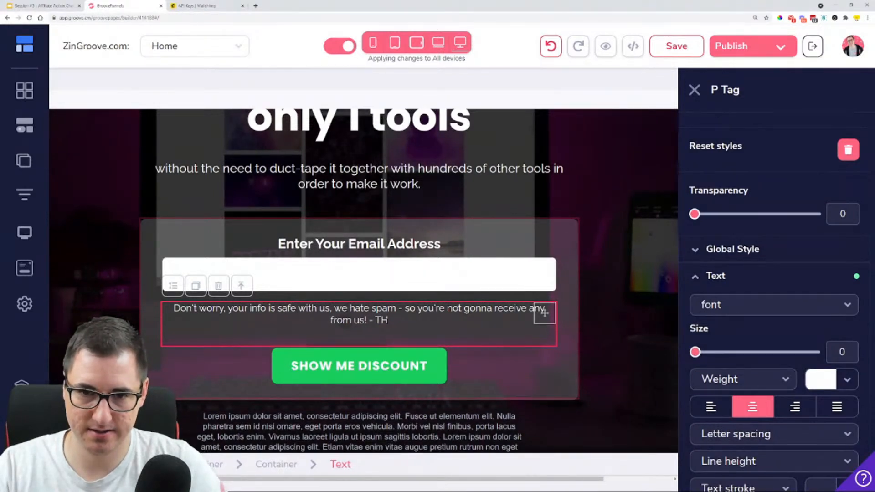
{"action": "type", "text": "t's a Pin"}
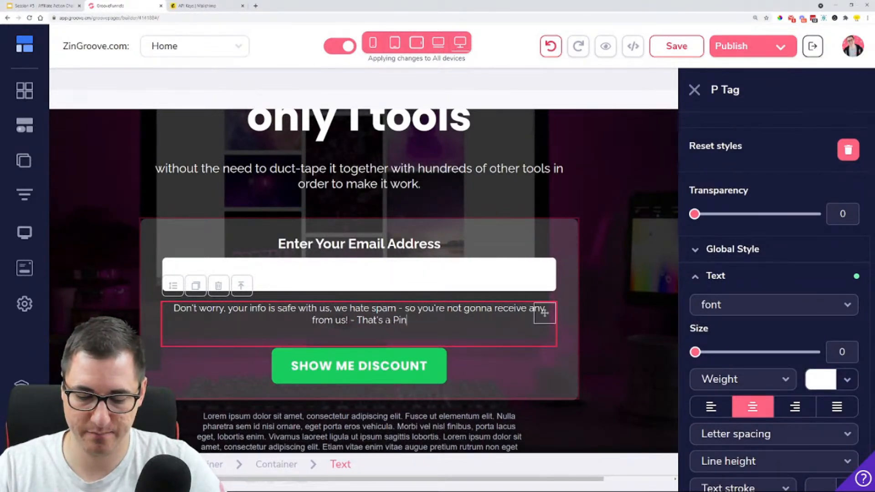
{"action": "type", "text": "ky Promus"}
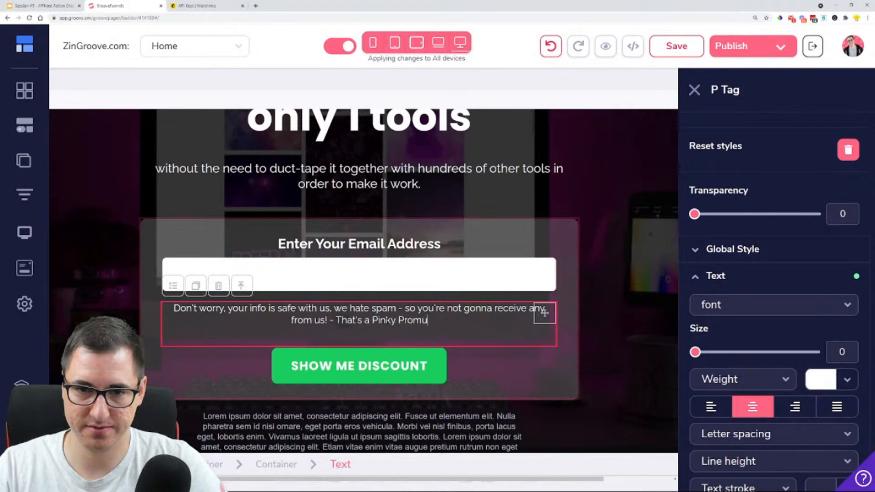
{"action": "key", "text": "BackSpace"}
{"action": "key", "text": "BackSpace"}
{"action": "type", "text": "ise!"}
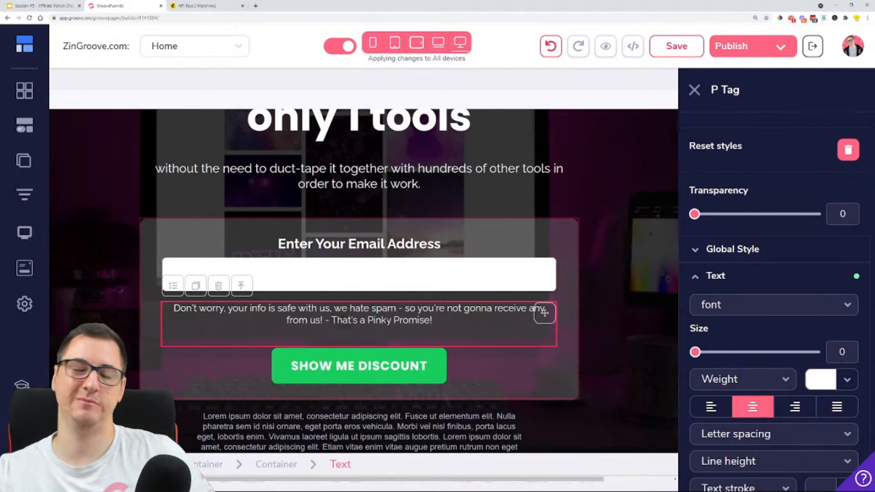
Change the text of the form's green submit button to "SHOW ME HOW!" and apply the update
{"action": "left_click", "coordinate": [273, 367]}
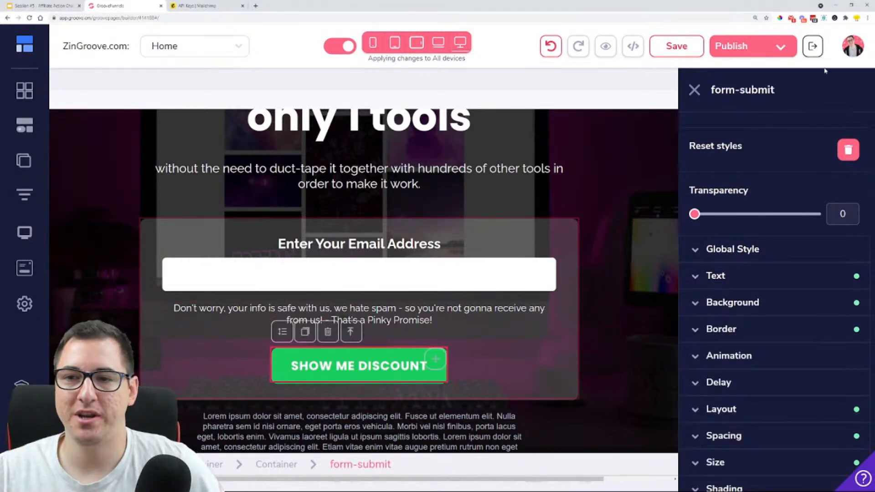
{"action": "left_click", "coordinate": [762, 131]}
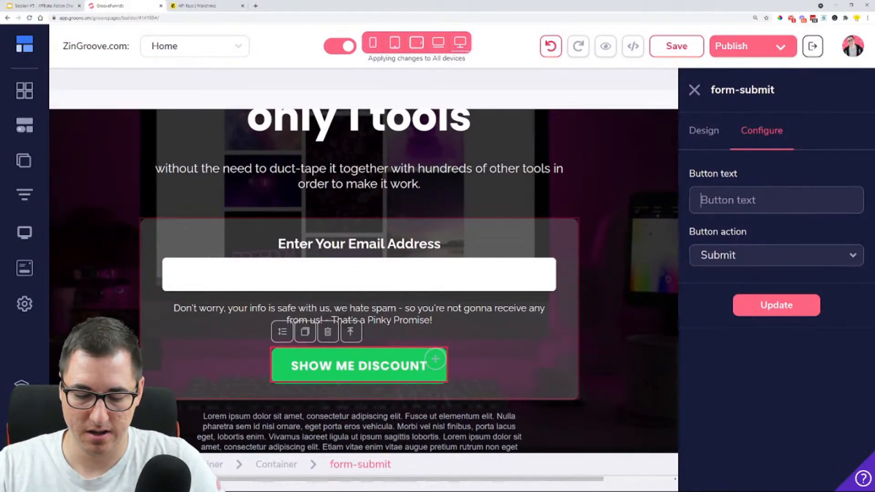
{"action": "scroll", "coordinate": [360, 283], "scroll_direction": "up", "scroll_amount": 4}
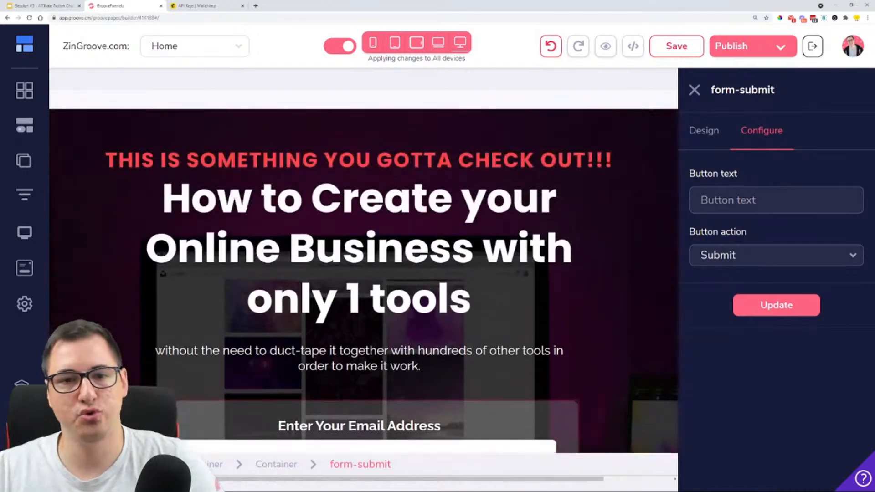
{"action": "scroll", "coordinate": [360, 282], "scroll_direction": "down", "scroll_amount": 4}
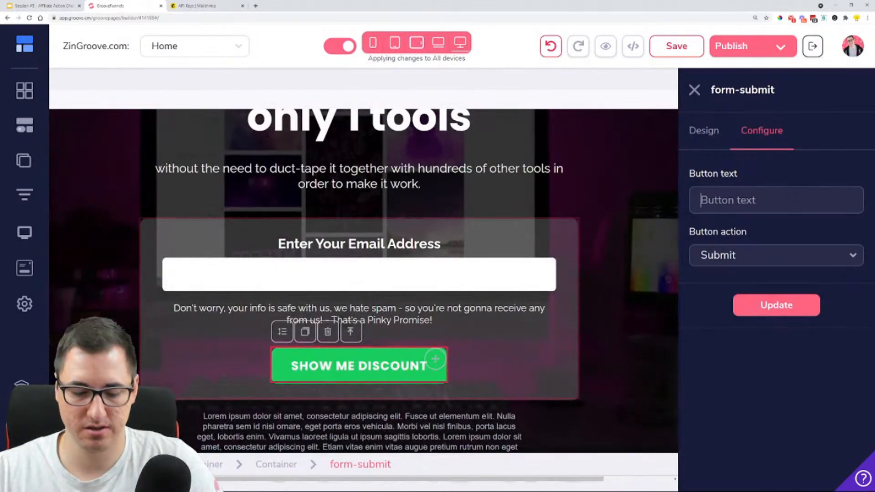
{"action": "type", "text": "SHW"}
{"action": "key", "text": "BackSpace"}
{"action": "type", "text": "OW ME "}
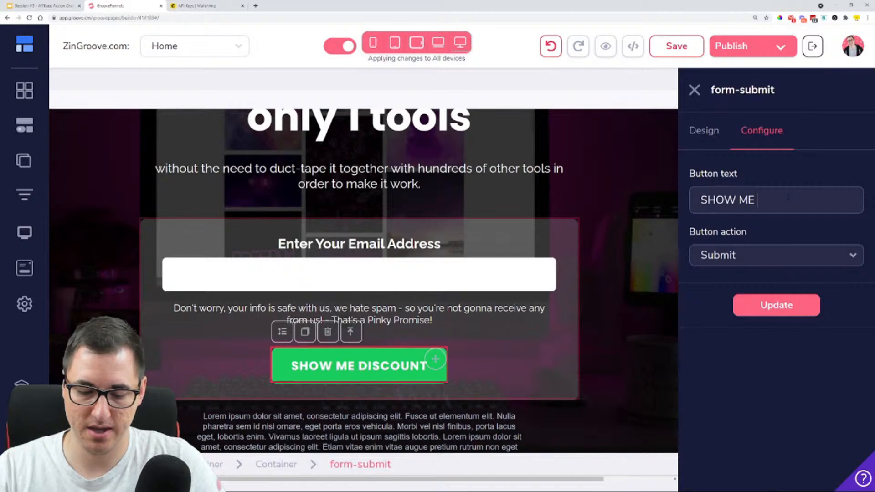
{"action": "type", "text": "HOW!"}
{"action": "left_click", "coordinate": [777, 305]}
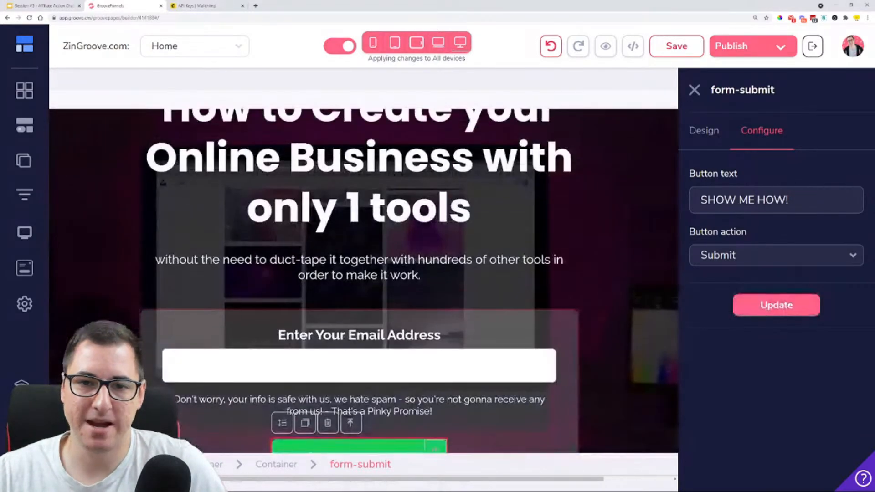
{"action": "scroll", "coordinate": [364, 281], "scroll_direction": "up", "scroll_amount": 1}
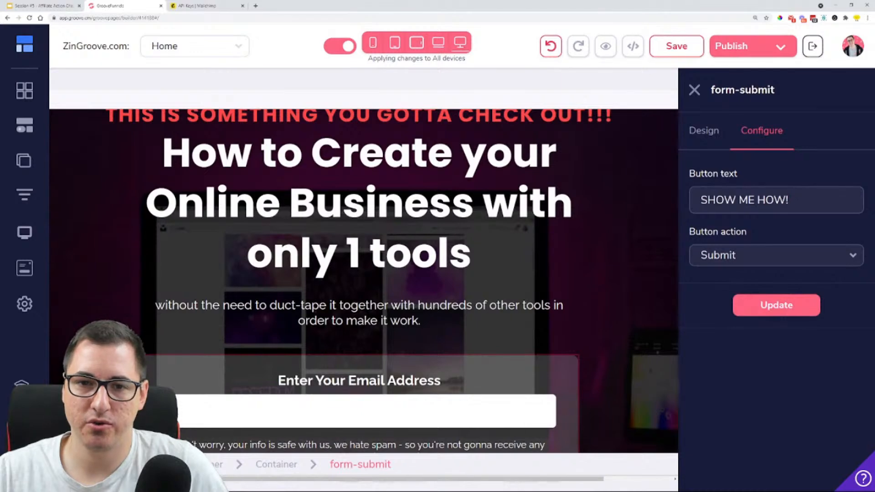
{"action": "scroll", "coordinate": [328, 359], "scroll_direction": "down", "scroll_amount": 3}
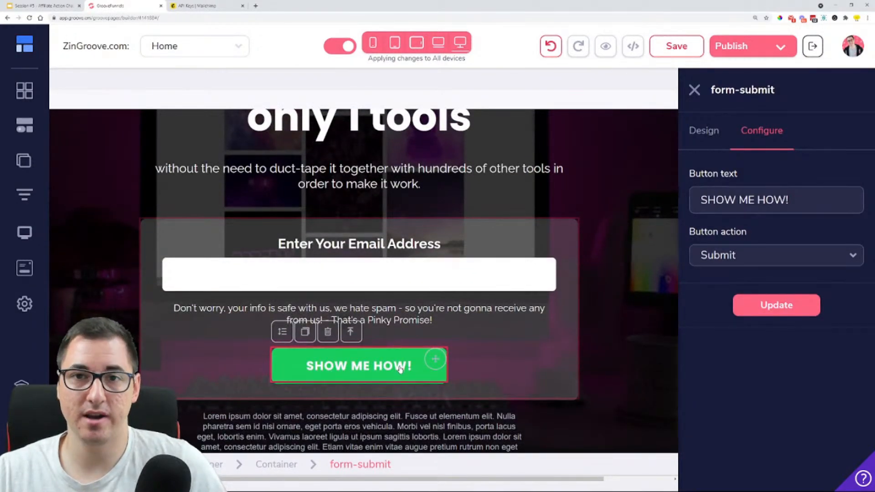
Delete the lorem ipsum paragraph below the opt-in form
{"action": "scroll", "coordinate": [399, 369], "scroll_direction": "down", "scroll_amount": 1}
{"action": "left_click", "coordinate": [512, 364]}
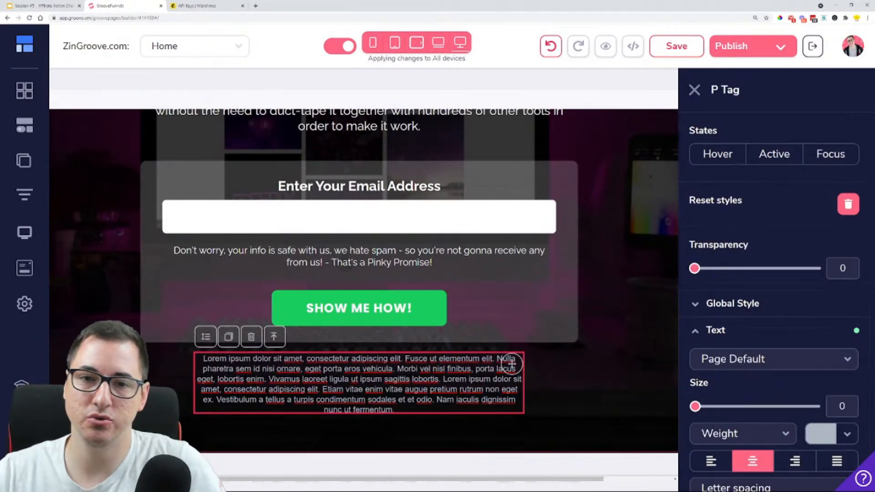
{"action": "left_click_drag", "start_coordinate": [395, 410], "coordinate": [203, 359]}
{"action": "left_click", "coordinate": [178, 368]}
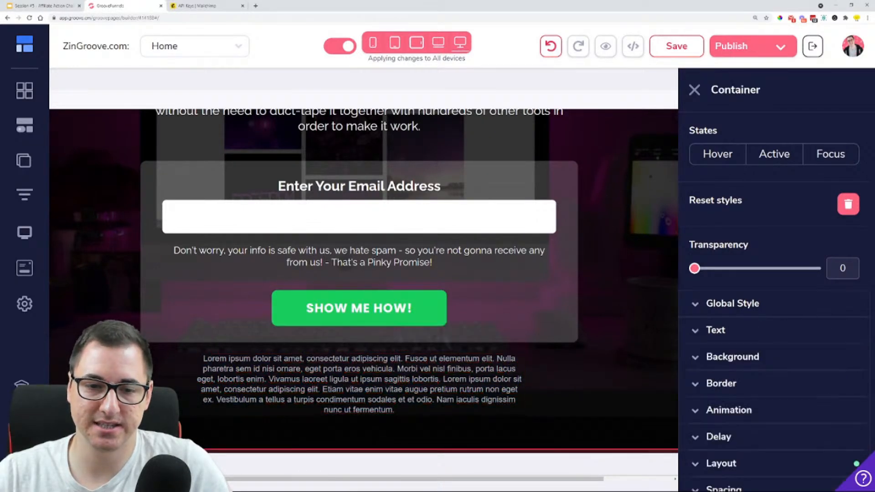
{"action": "left_click", "coordinate": [250, 367]}
{"action": "left_click", "coordinate": [251, 337]}
{"action": "left_click", "coordinate": [474, 280]}
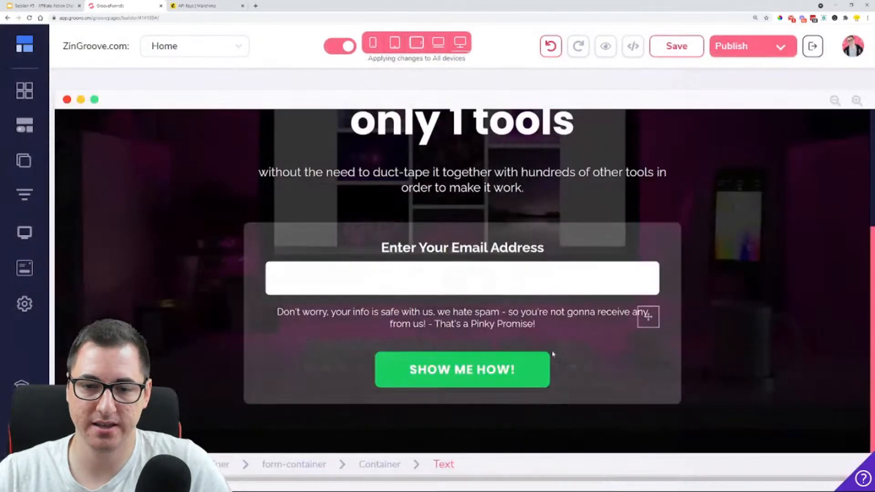
Preview the Home page in its own browser tab and return to the page editor
{"action": "scroll", "coordinate": [593, 296], "scroll_direction": "up", "scroll_amount": 5}
{"action": "left_click", "coordinate": [607, 47]}
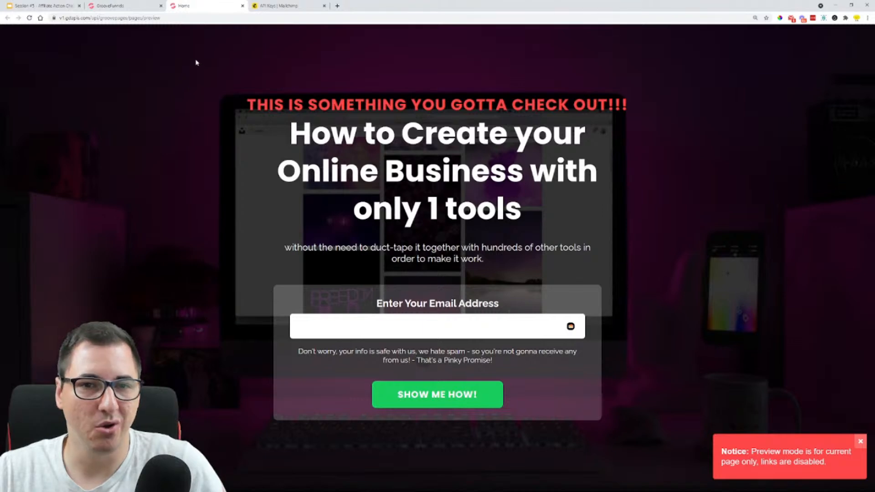
{"action": "left_click", "coordinate": [119, 6]}
Duplicate the email input field in the opt-in form
{"action": "scroll", "coordinate": [655, 266], "scroll_direction": "down", "scroll_amount": 4}
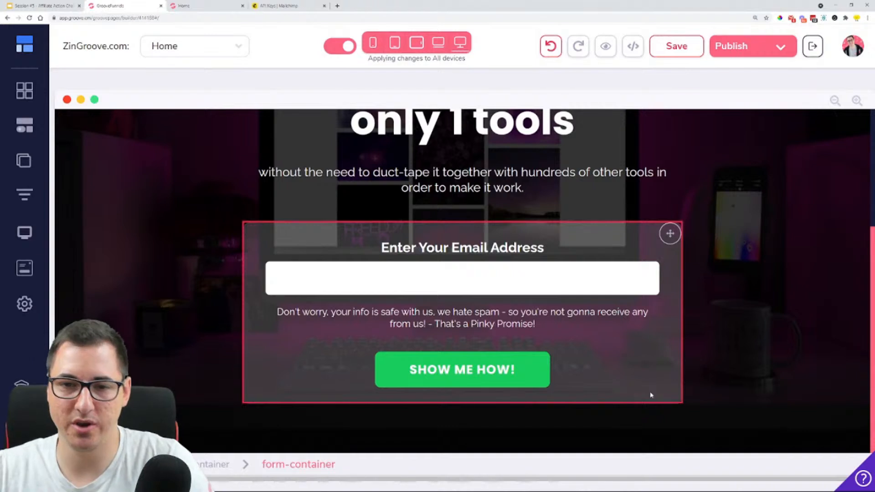
{"action": "left_click", "coordinate": [468, 275]}
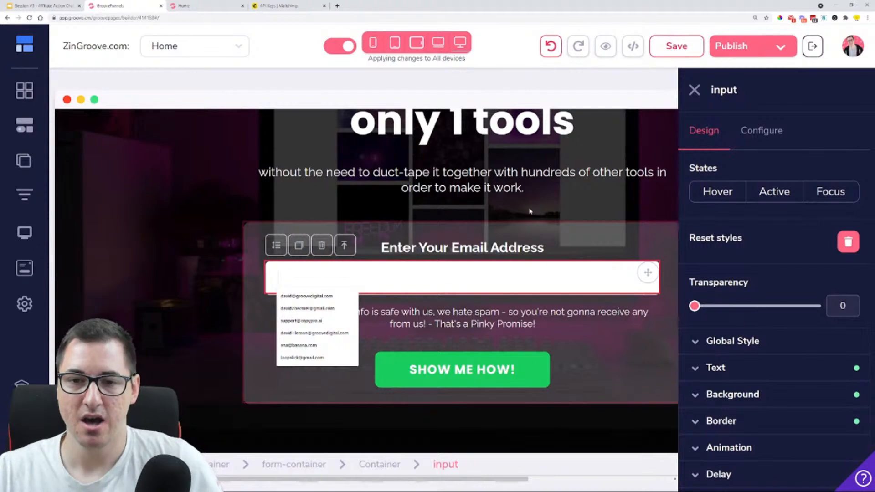
{"action": "left_click", "coordinate": [530, 211]}
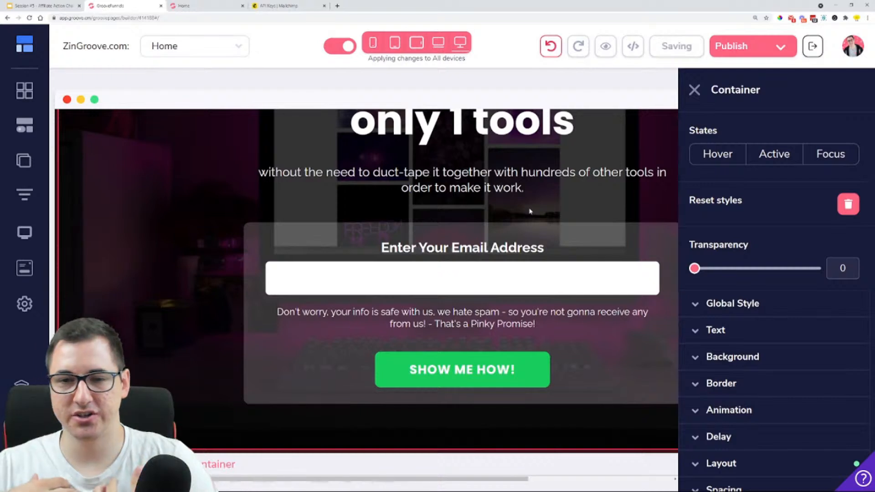
{"action": "left_click", "coordinate": [492, 273]}
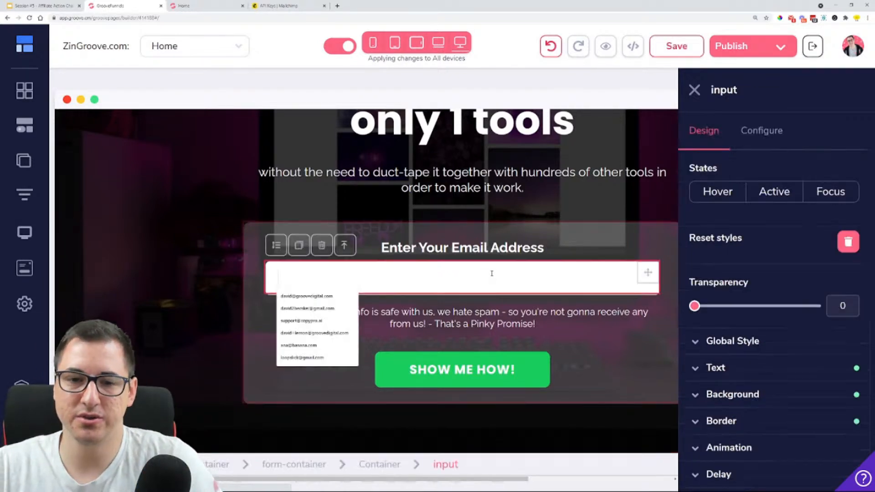
{"action": "left_click", "coordinate": [302, 248]}
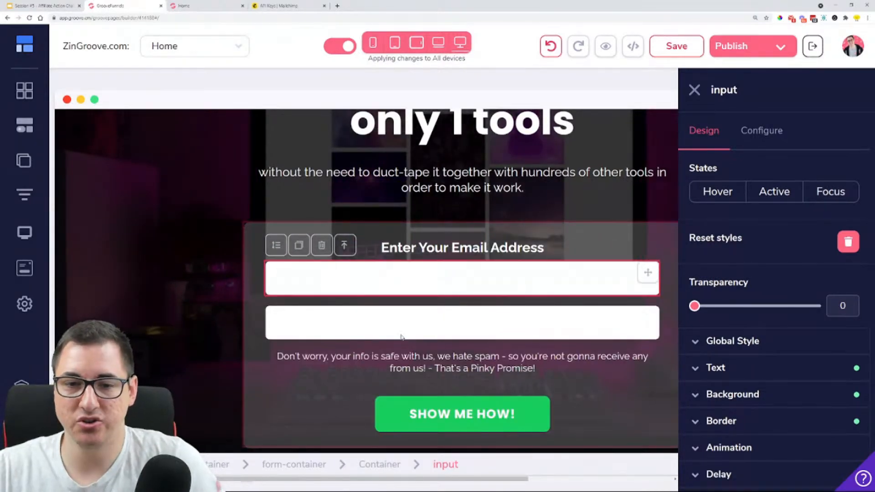
Duplicate the "Enter Your Email Address" label and place the copy between the two input fields
{"action": "left_click", "coordinate": [467, 255]}
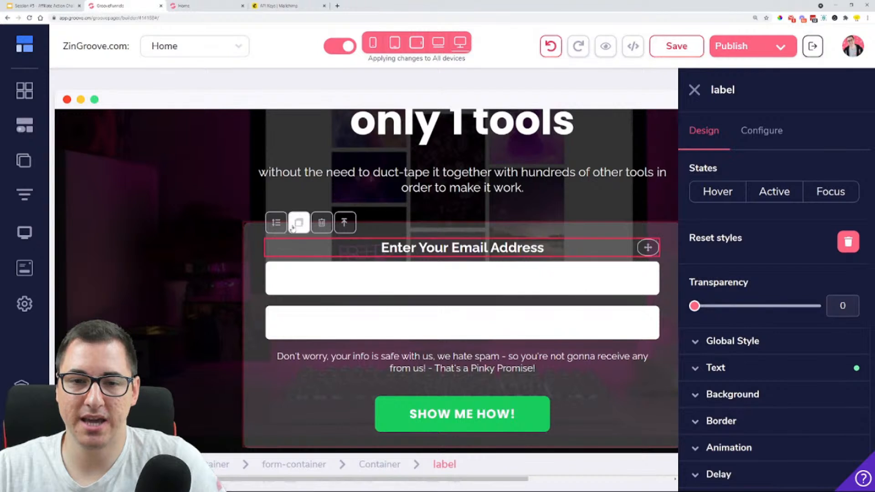
{"action": "left_click", "coordinate": [298, 223]}
{"action": "left_click", "coordinate": [645, 270]}
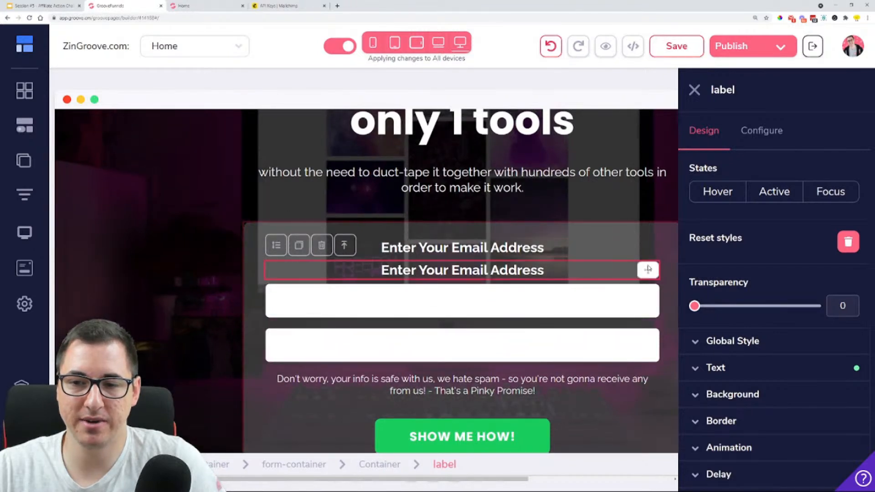
{"action": "left_click_drag", "start_coordinate": [646, 270], "coordinate": [644, 314]}
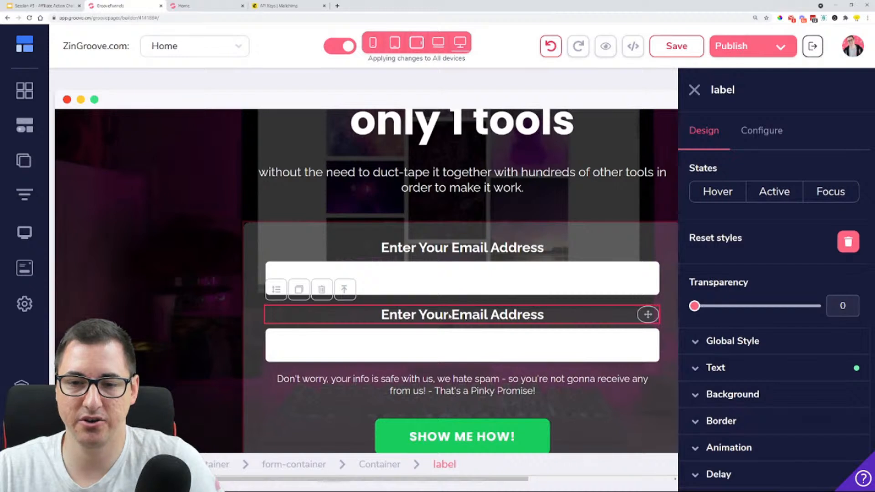
Change the text of the label between the two input fields to "Enter Your First Name" and apply the update
{"action": "double_click", "coordinate": [474, 320]}
{"action": "left_click", "coordinate": [567, 307]}
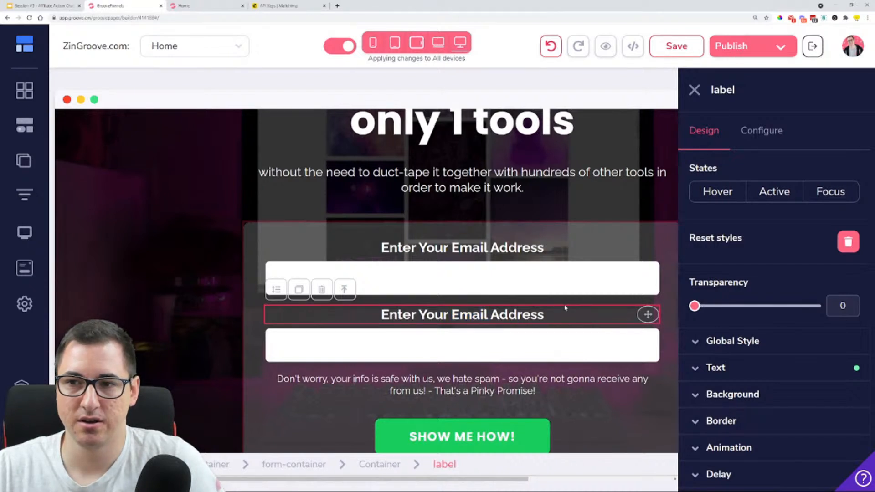
{"action": "left_click", "coordinate": [761, 132]}
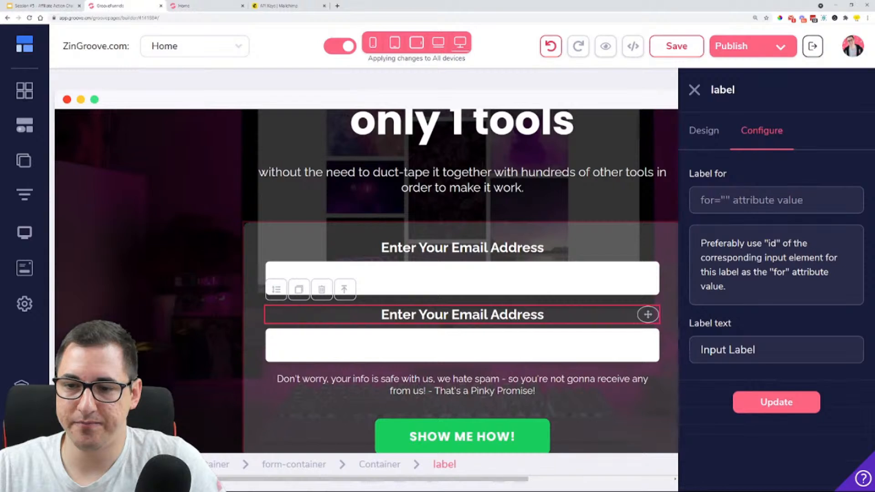
{"action": "left_click_drag", "start_coordinate": [755, 349], "coordinate": [684, 359]}
{"action": "type", "text": "En"}
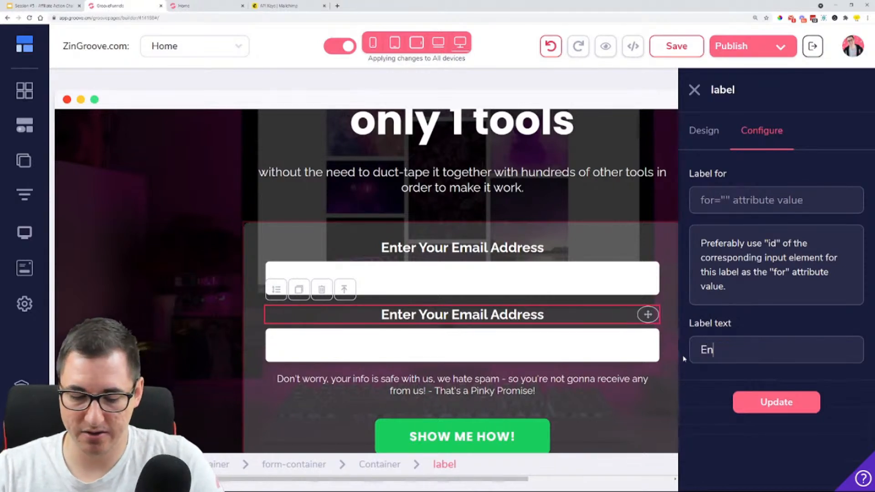
{"action": "type", "text": "ter your"}
{"action": "key", "text": "BackSpace"}
{"action": "key", "text": "BackSpace"}
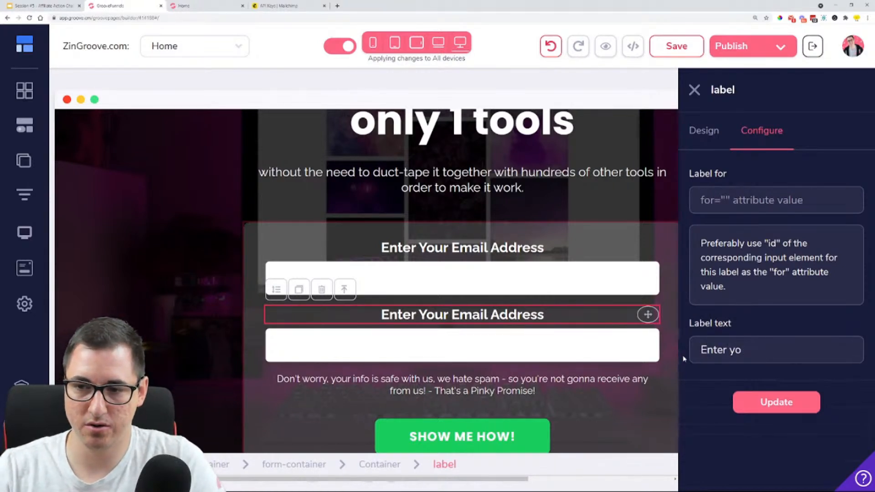
{"action": "type", "text": "Ou"}
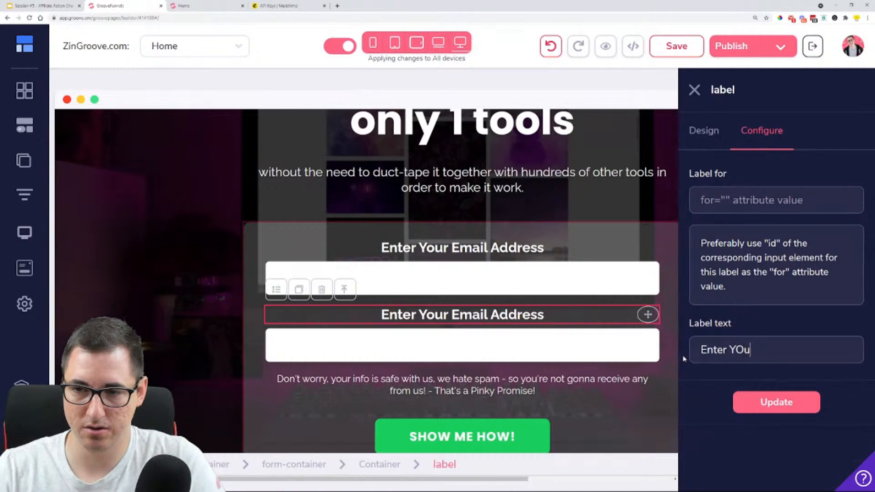
{"action": "key", "text": "BackSpace"}
{"action": "key", "text": "BackSpace"}
{"action": "type", "text": "our First"}
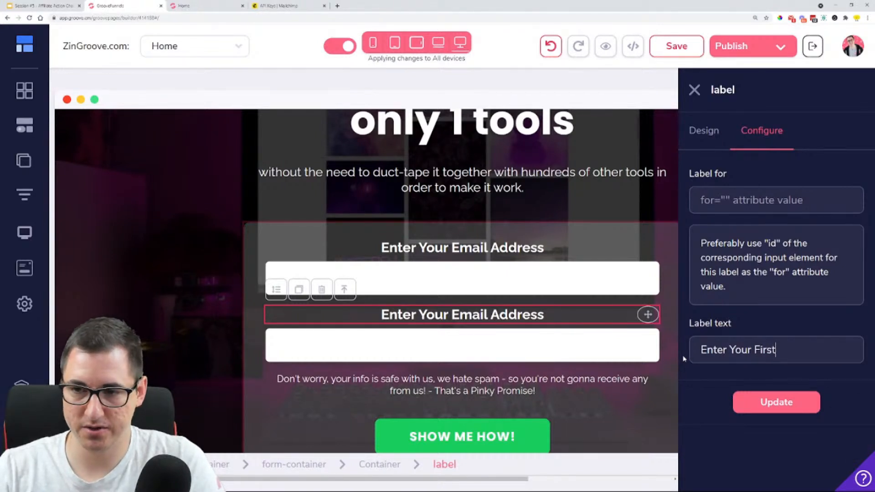
{"action": "type", "text": " Name"}
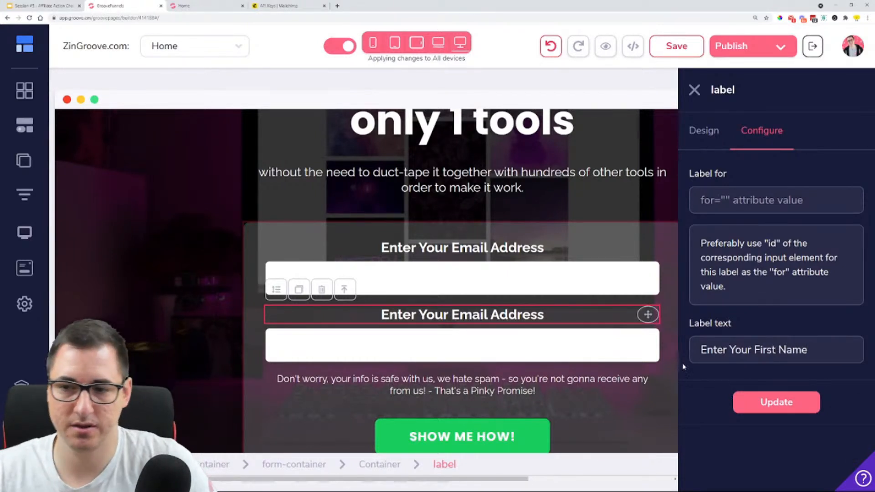
{"action": "left_click", "coordinate": [801, 409]}
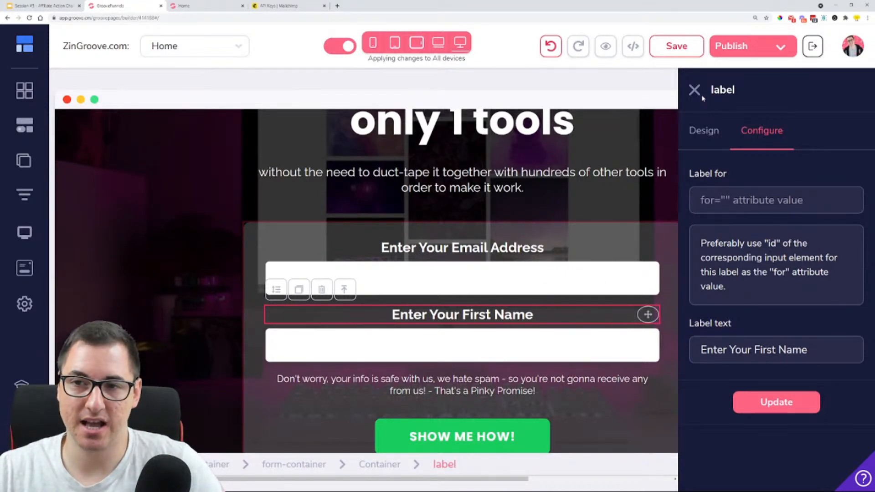
Set the input ID and input name of the field under "Enter Your Email Address" to fname and apply the update
{"action": "left_click", "coordinate": [478, 269]}
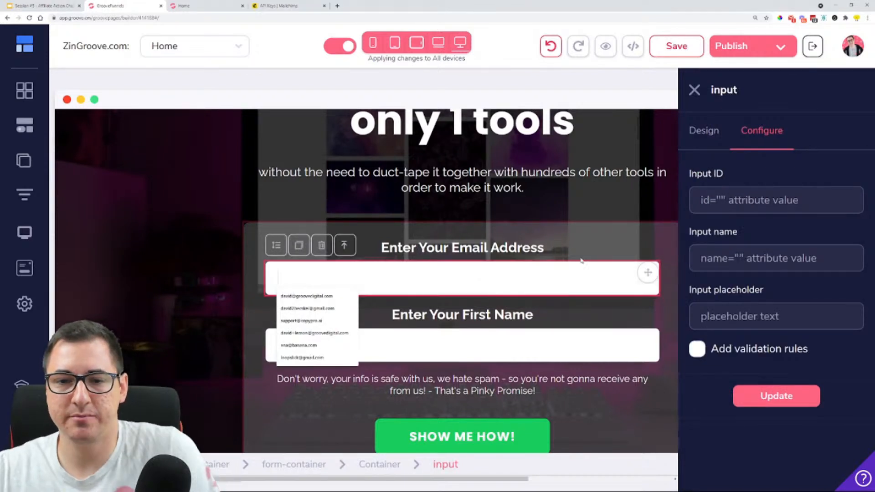
{"action": "left_click", "coordinate": [729, 200]}
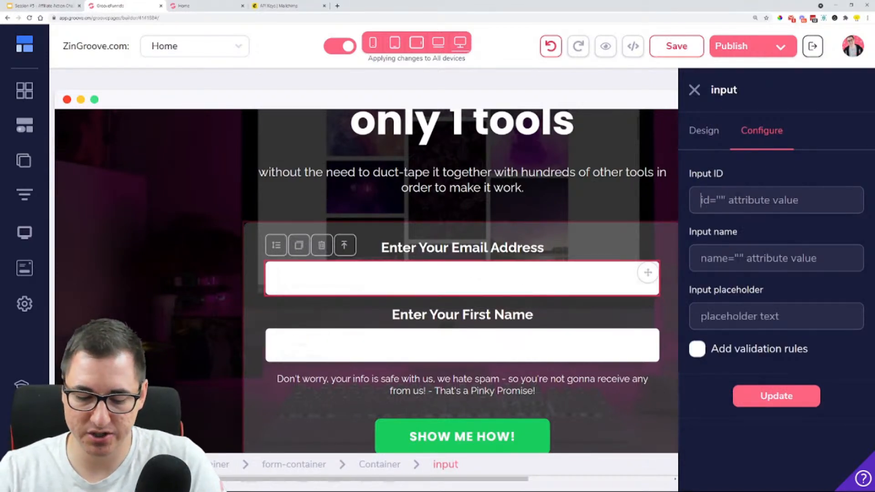
{"action": "type", "text": "fname"}
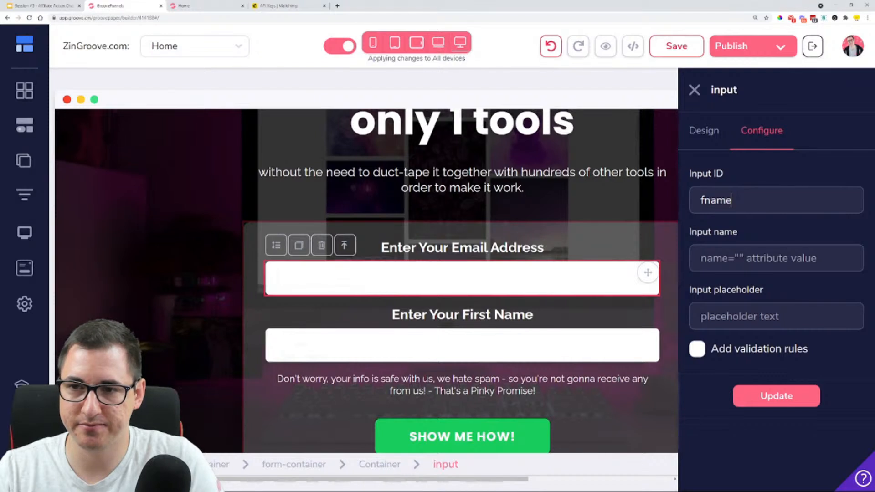
{"action": "key", "text": "Tab"}
{"action": "type", "text": "fan"}
{"action": "key", "text": "BackSpace"}
{"action": "key", "text": "BackSpace"}
{"action": "type", "text": "na"}
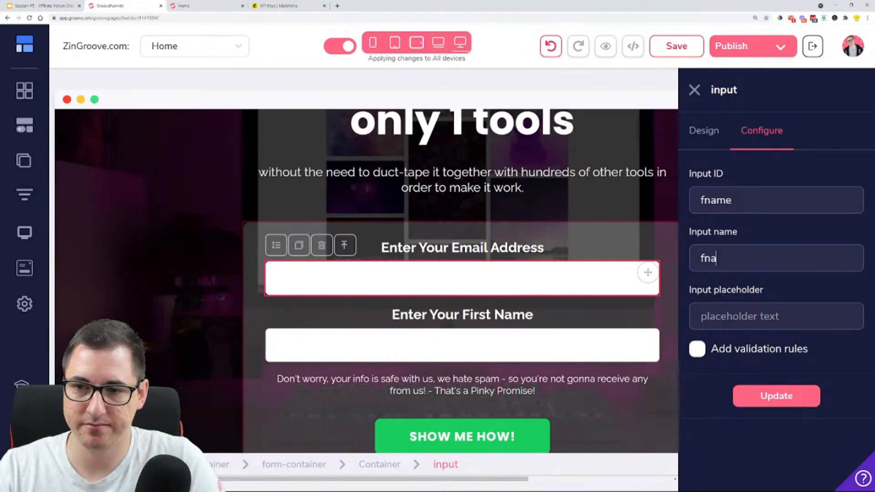
{"action": "type", "text": "me"}
{"action": "left_click", "coordinate": [771, 403]}
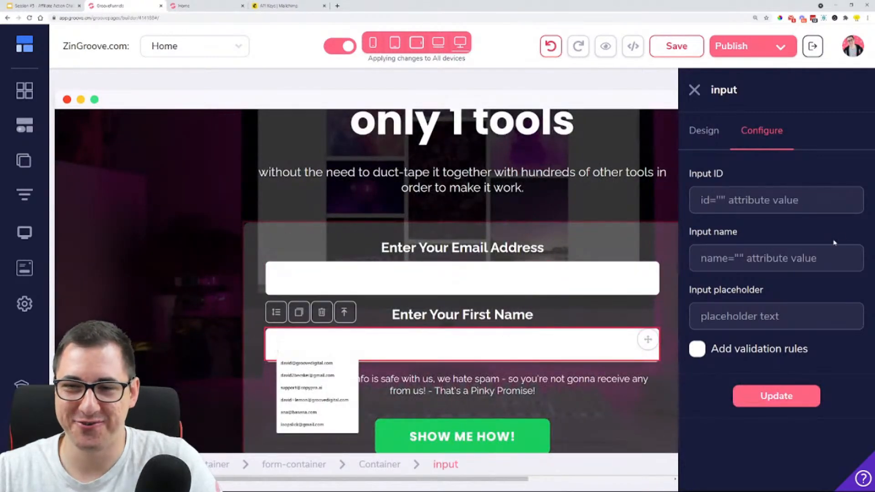
Set the input ID and input name of the field under "Enter Your First Name" to fname and apply the update
{"action": "left_click", "coordinate": [798, 203]}
{"action": "type", "text": "fna"}
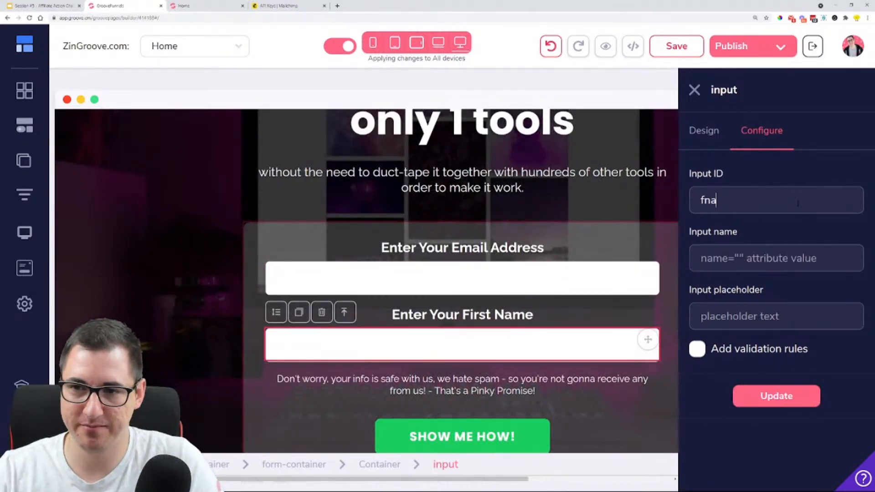
{"action": "type", "text": "me"}
{"action": "key", "text": "Tab"}
{"action": "type", "text": "fna"}
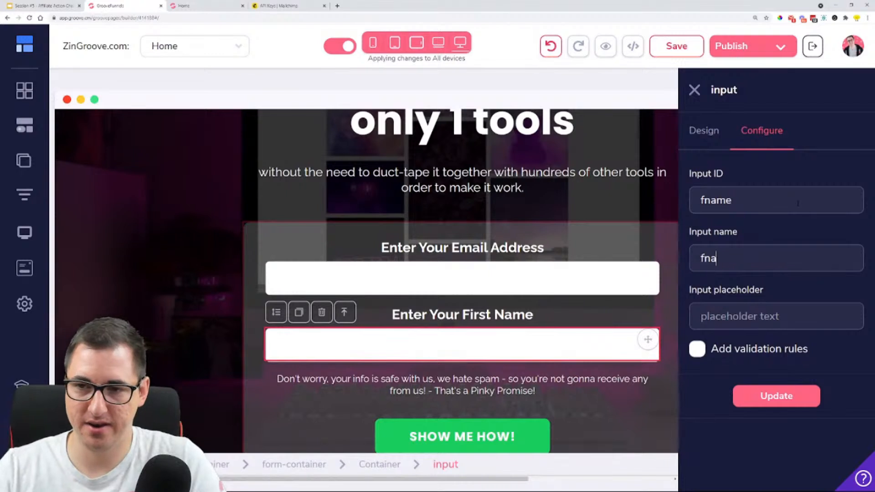
{"action": "type", "text": "me"}
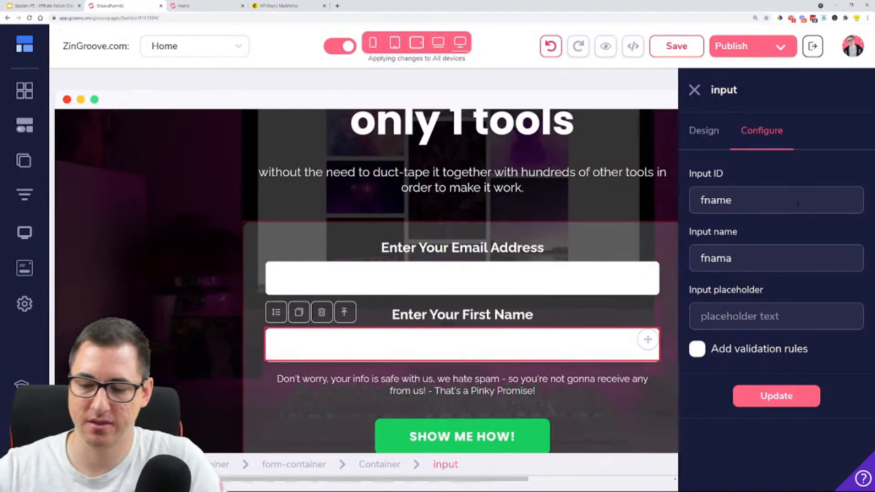
{"action": "left_click", "coordinate": [765, 390]}
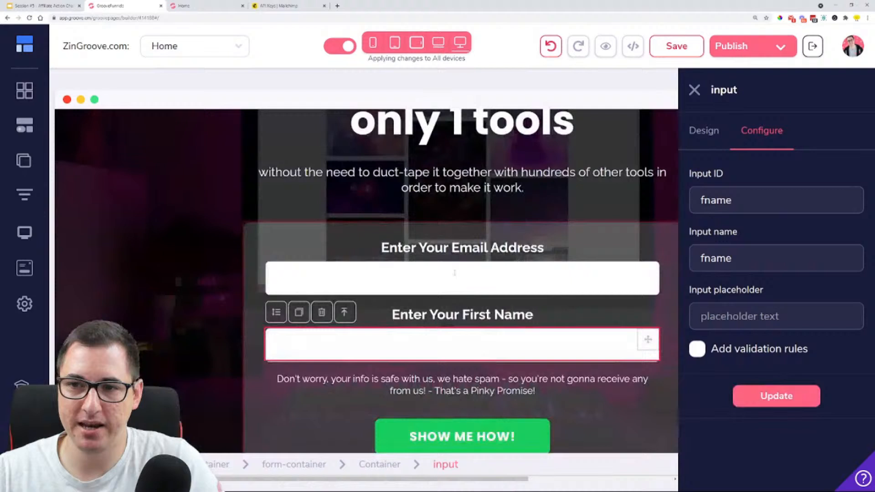
Set the input ID and input name of the field under "Enter Your Email Address" to email, apply the update and close the input settings
{"action": "left_click", "coordinate": [464, 269]}
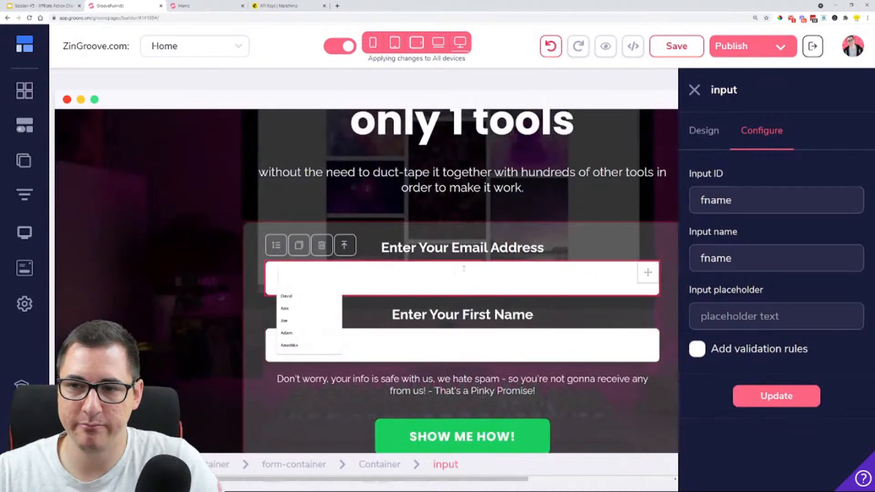
{"action": "left_click", "coordinate": [732, 206]}
{"action": "left_click_drag", "start_coordinate": [732, 205], "coordinate": [665, 208]}
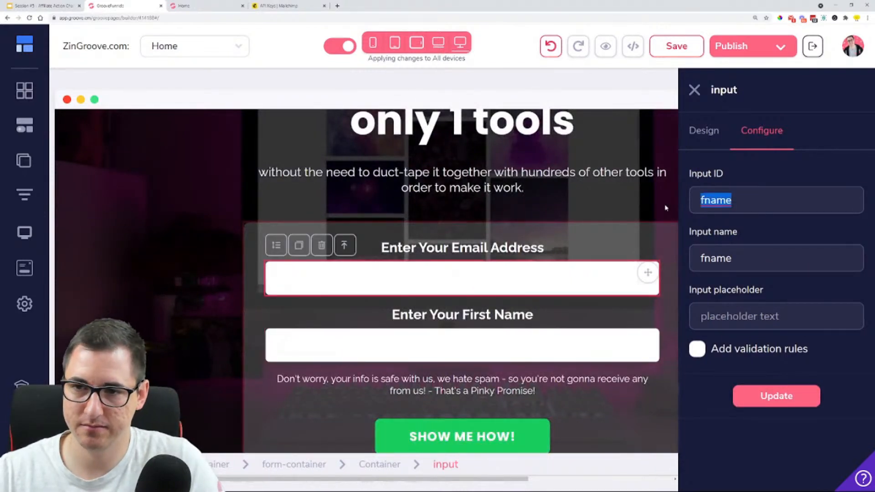
{"action": "type", "text": "email"}
{"action": "key", "text": "Tab"}
{"action": "type", "text": "em"}
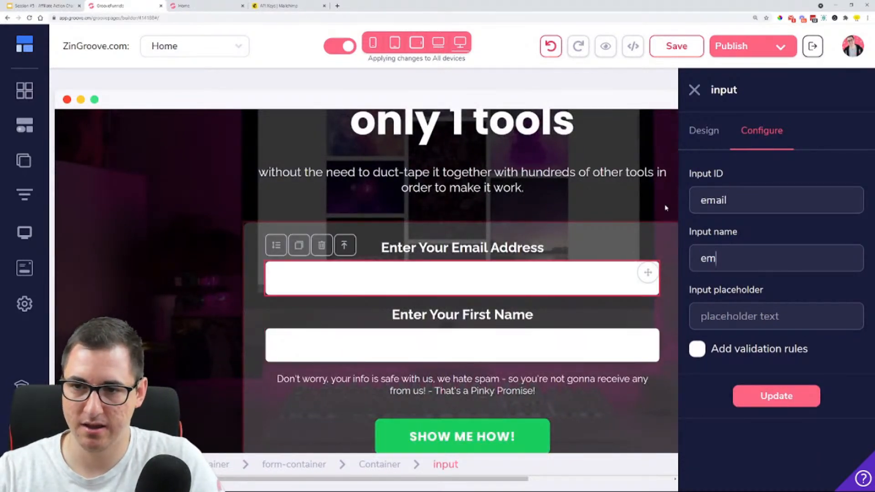
{"action": "type", "text": "ail"}
{"action": "left_click", "coordinate": [755, 386]}
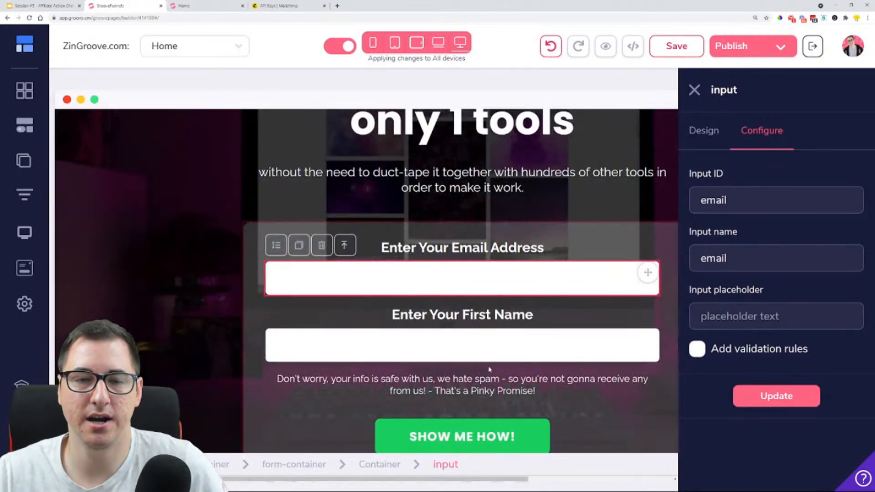
{"action": "scroll", "coordinate": [489, 369], "scroll_direction": "down", "scroll_amount": 1}
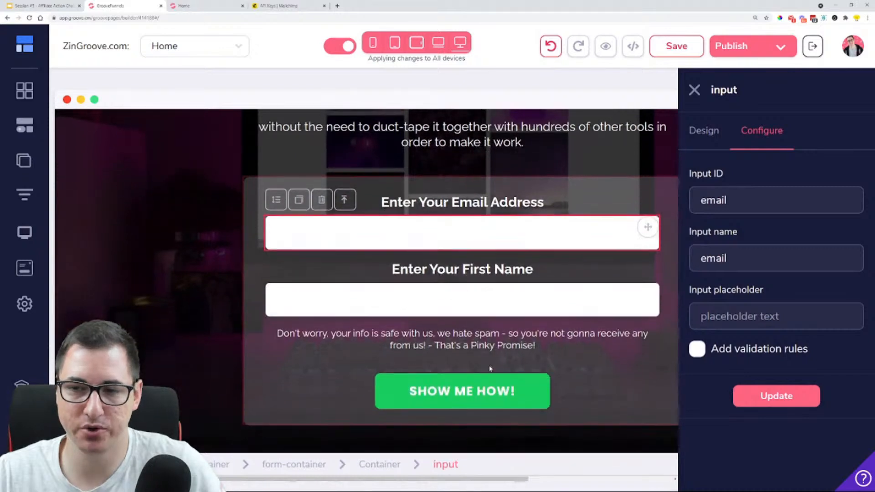
{"action": "left_click", "coordinate": [691, 89]}
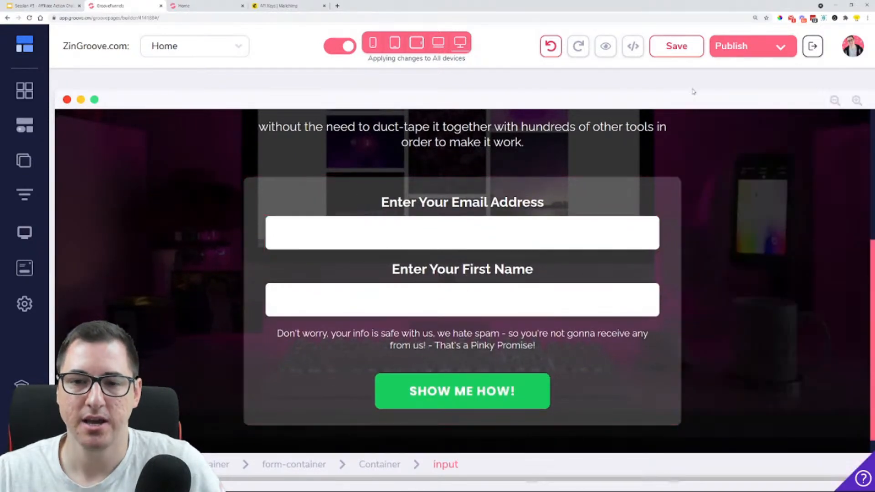
Open the configuration of the opt-in form's form-container and check its form action and available integrations
{"action": "left_click", "coordinate": [494, 314]}
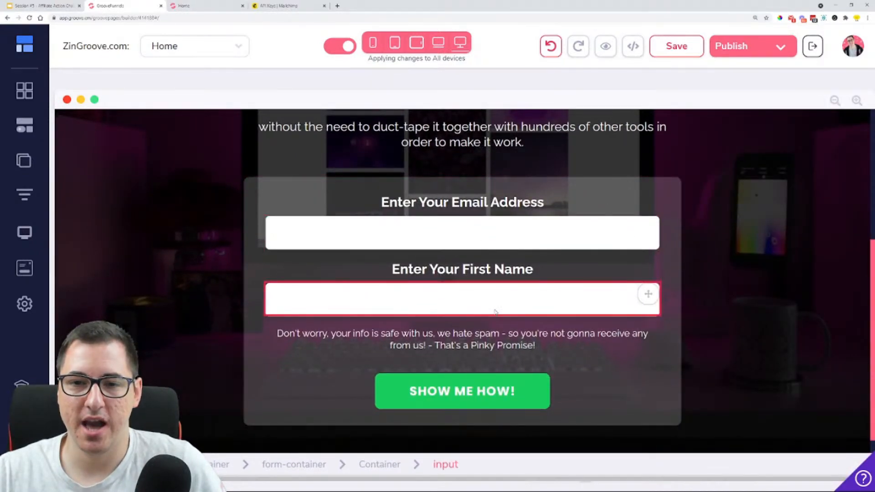
{"action": "left_click", "coordinate": [541, 269]}
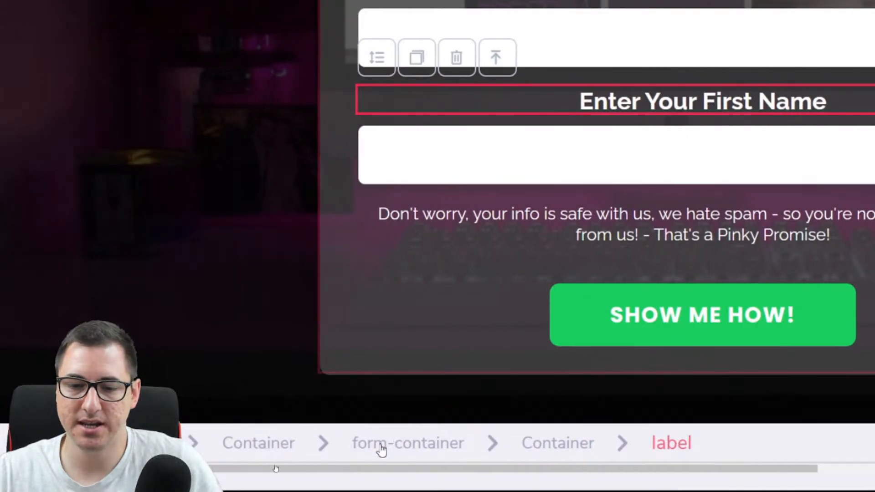
{"action": "left_click", "coordinate": [416, 451]}
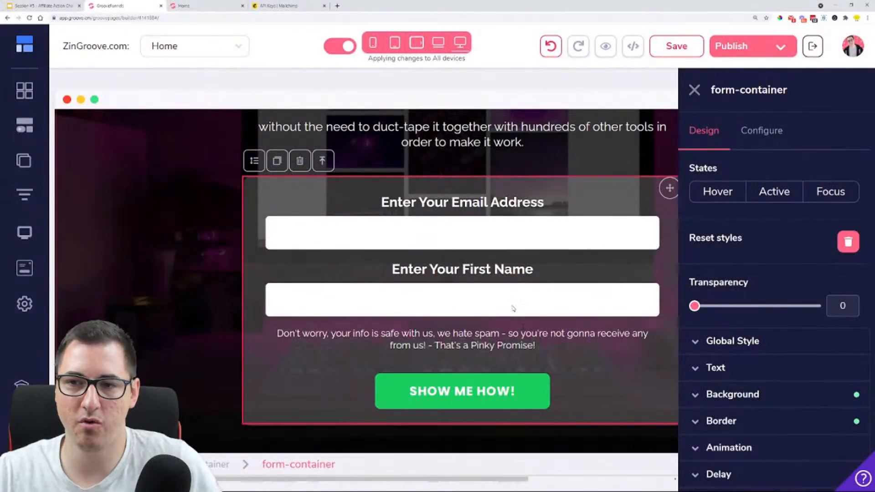
{"action": "left_click", "coordinate": [764, 141]}
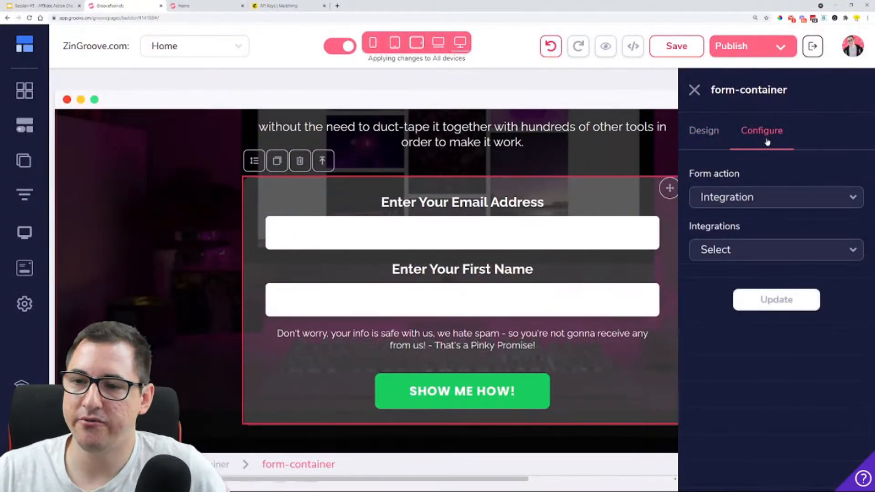
{"action": "left_click", "coordinate": [749, 195]}
{"action": "left_click", "coordinate": [749, 195]}
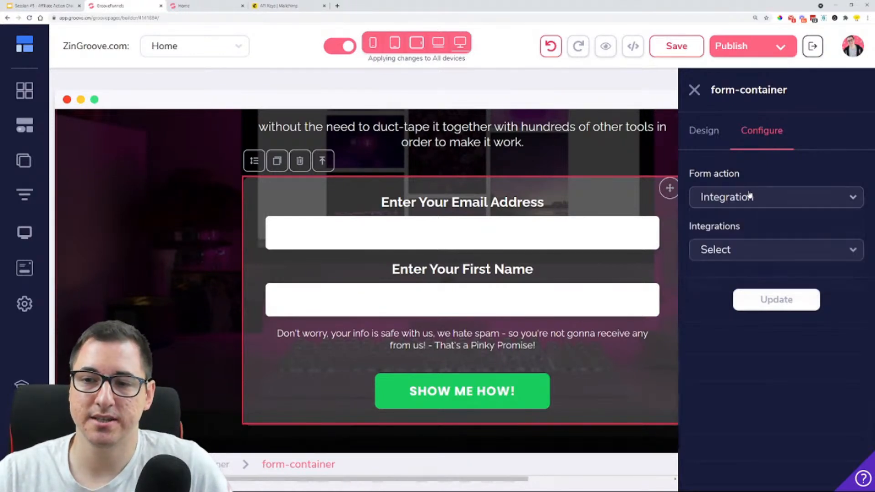
{"action": "left_click", "coordinate": [738, 252]}
{"action": "left_click", "coordinate": [750, 250]}
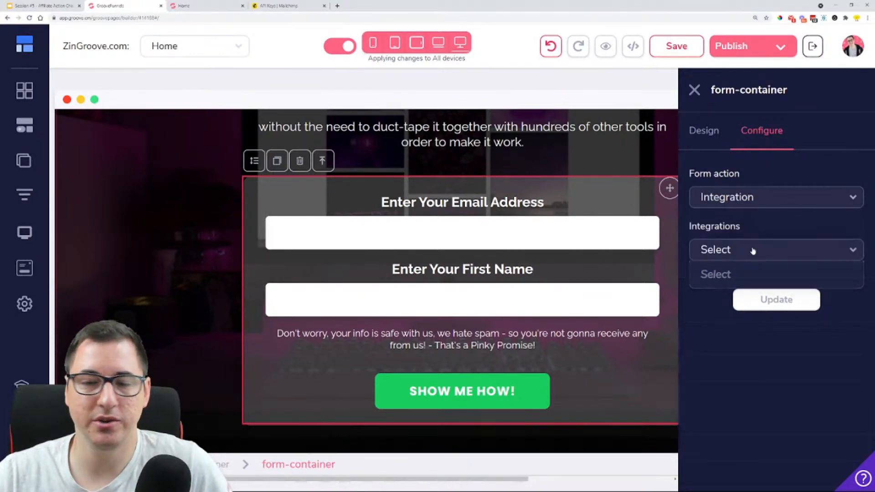
Open the account's integrations and start adding a new integration of type Mailchimp
{"action": "left_click", "coordinate": [851, 55]}
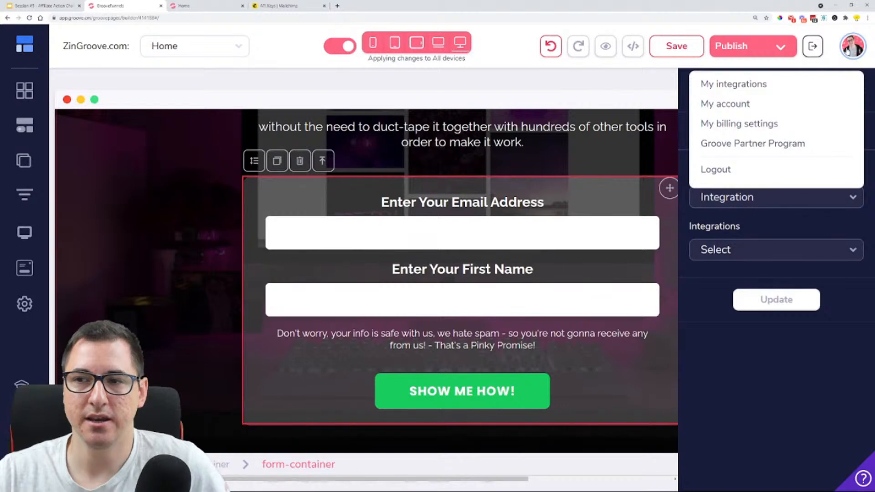
{"action": "left_click", "coordinate": [847, 51]}
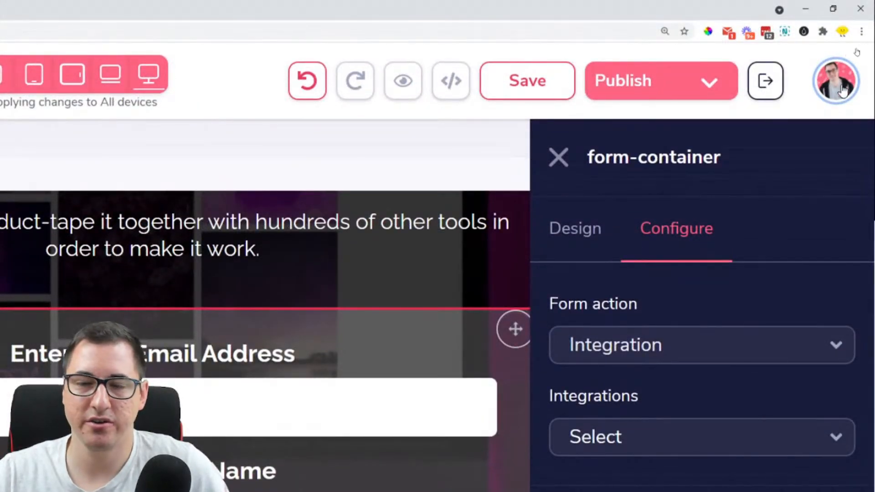
{"action": "left_click", "coordinate": [842, 90]}
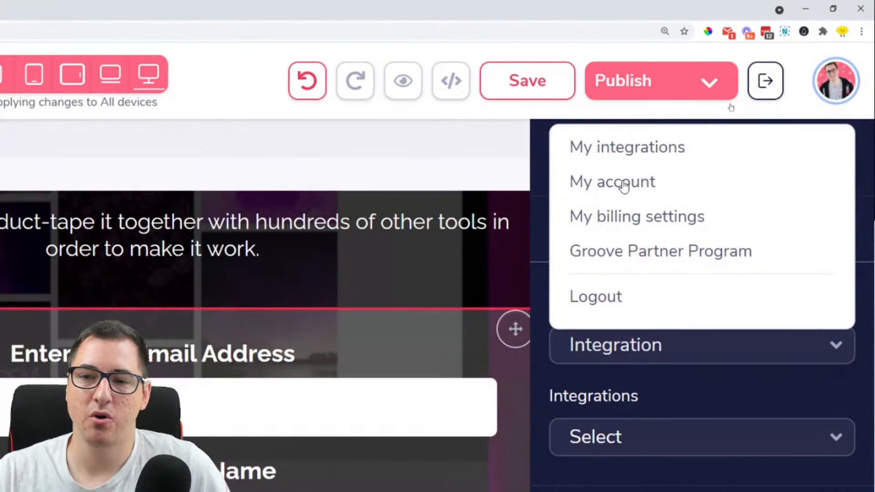
{"action": "left_click", "coordinate": [605, 150]}
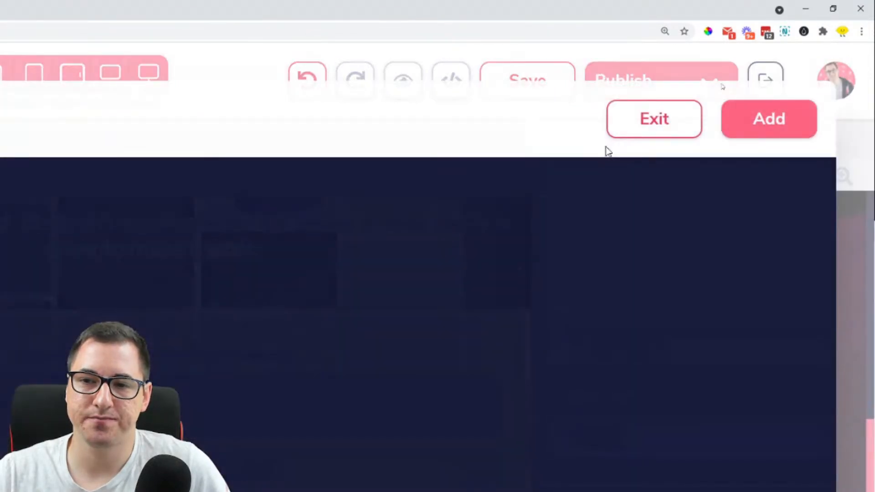
{"action": "left_click", "coordinate": [766, 124]}
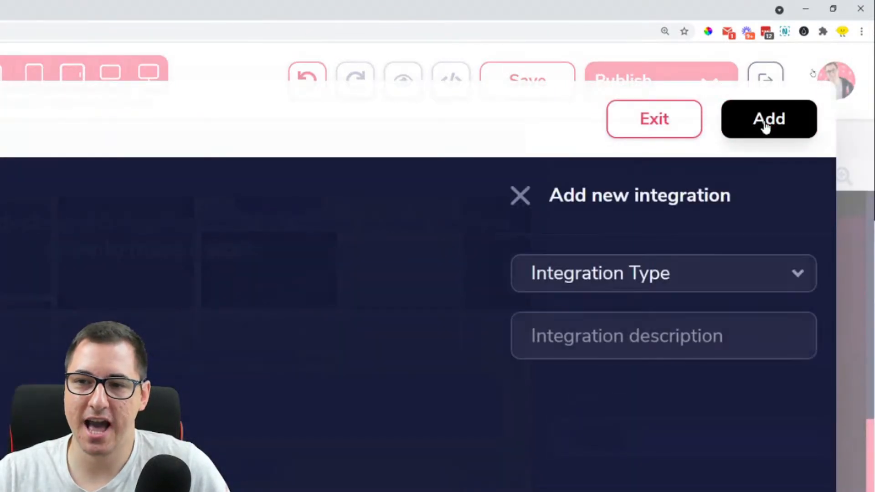
{"action": "left_click", "coordinate": [639, 269]}
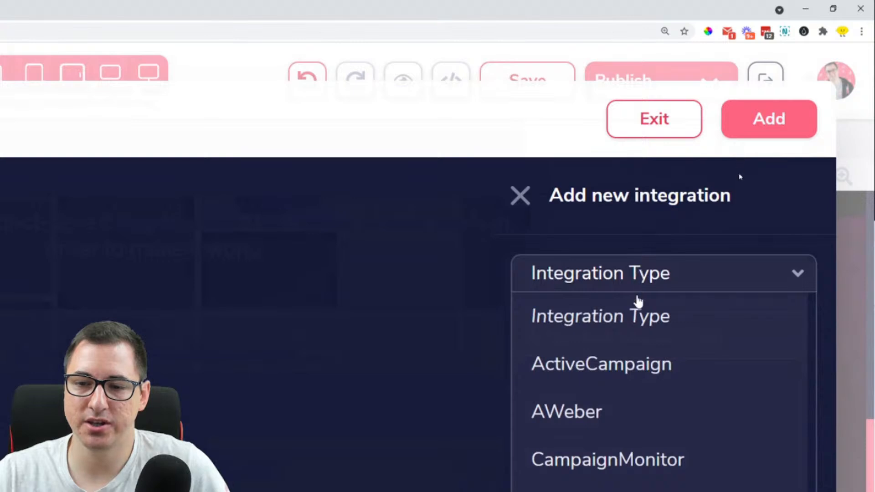
{"action": "scroll", "coordinate": [644, 357], "scroll_direction": "down", "scroll_amount": 5}
{"action": "scroll", "coordinate": [644, 357], "scroll_direction": "down", "scroll_amount": 2}
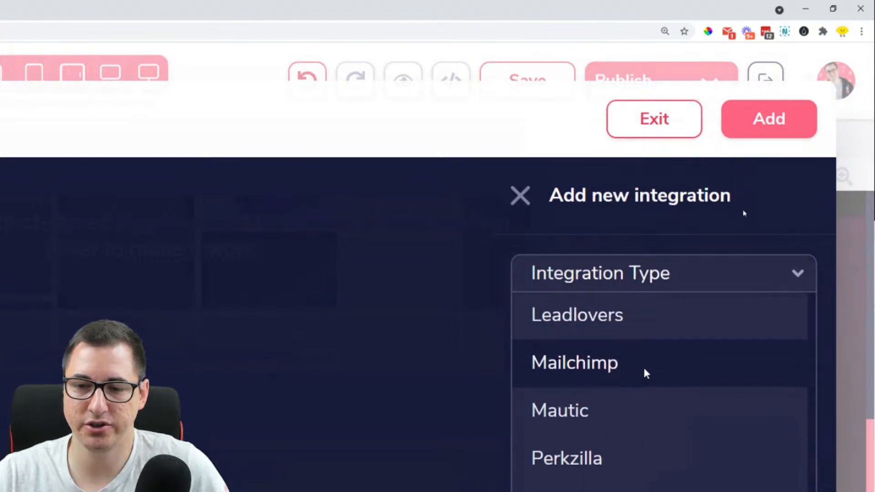
{"action": "left_click", "coordinate": [645, 372]}
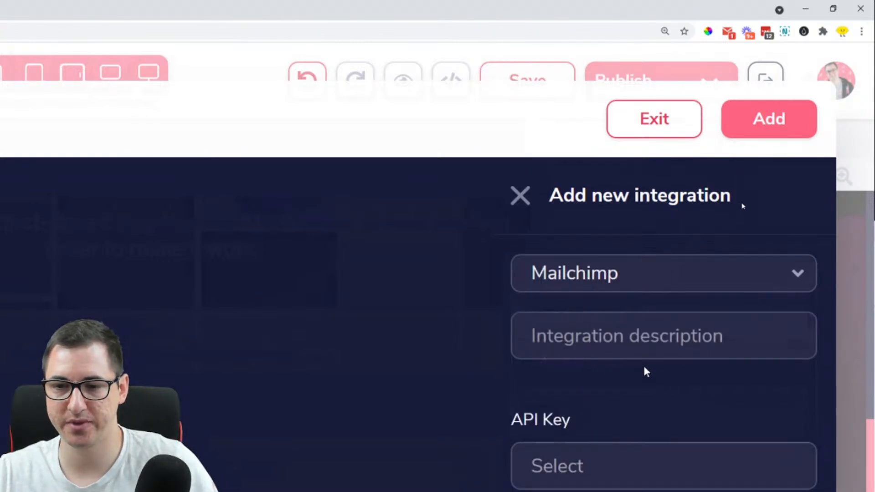
{"action": "left_click", "coordinate": [643, 348]}
{"action": "type", "text": "Af"}
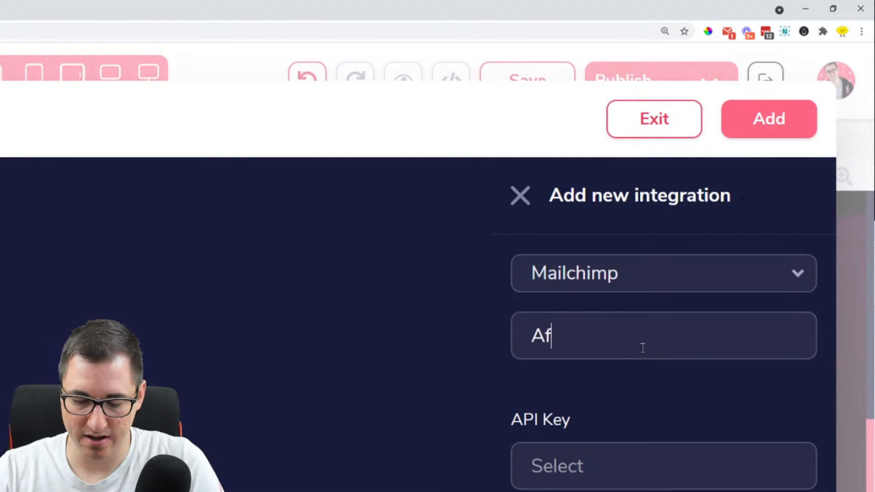
{"action": "type", "text": "filiate Actio"}
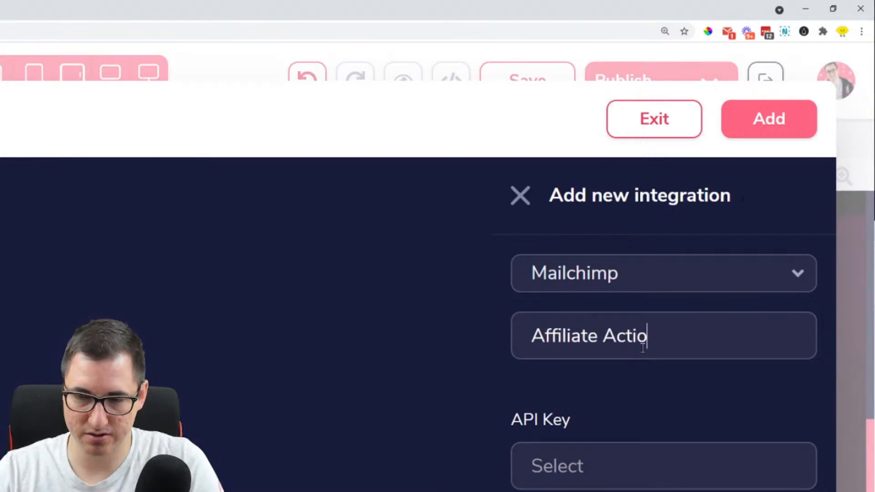
{"action": "type", "text": "n CHallenge"}
{"action": "key", "text": "BackSpace"}
{"action": "key", "text": "BackSpace"}
{"action": "key", "text": "BackSpace"}
{"action": "key", "text": "BackSpace"}
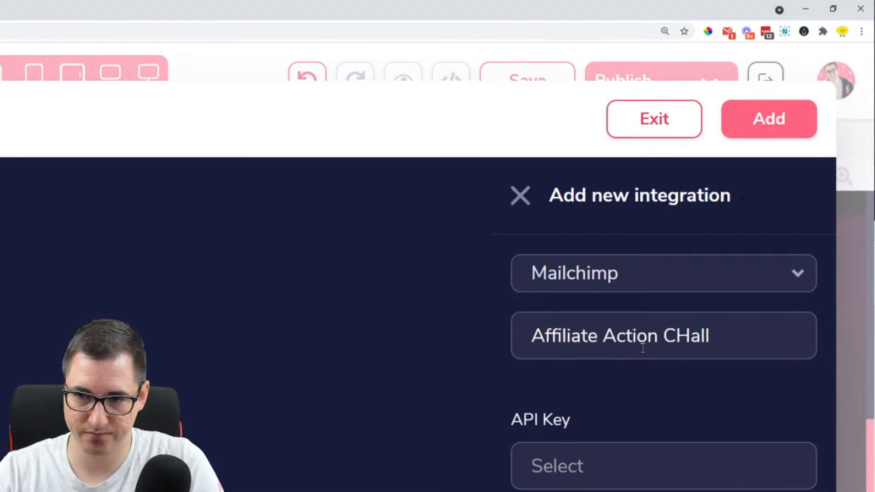
{"action": "key", "text": "BackSpace"}
{"action": "key", "text": "BackSpace"}
{"action": "type", "text": "ha"}
{"action": "key", "text": "BackSpace"}
{"action": "key", "text": "BackSpace"}
{"action": "key", "text": "BackSpace"}
{"action": "key", "text": "BackSpace"}
{"action": "key", "text": "BackSpace"}
{"action": "key", "text": "BackSpace"}
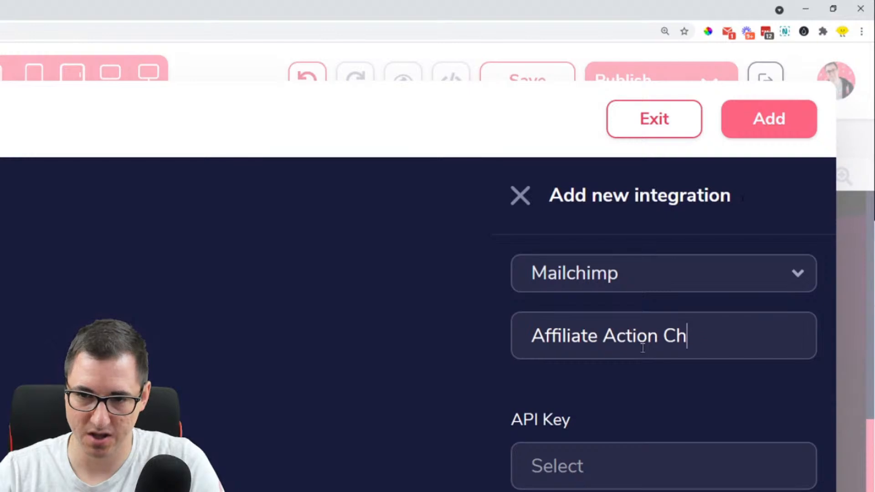
{"action": "key", "text": "BackSpace"}
{"action": "key", "text": "BackSpace"}
{"action": "key", "text": "BackSpace"}
{"action": "key", "text": "BackSpace"}
{"action": "key", "text": "BackSpace"}
{"action": "key", "text": "BackSpace"}
{"action": "key", "text": "BackSpace"}
{"action": "key", "text": "BackSpace"}
{"action": "key", "text": "BackSpace"}
{"action": "key", "text": "BackSpace"}
{"action": "key", "text": "BackSpace"}
{"action": "key", "text": "BackSpace"}
{"action": "key", "text": "BackSpace"}
{"action": "key", "text": "BackSpace"}
Enter AAC - MailChimp as the description of the new integration
{"action": "type", "text": "A"}
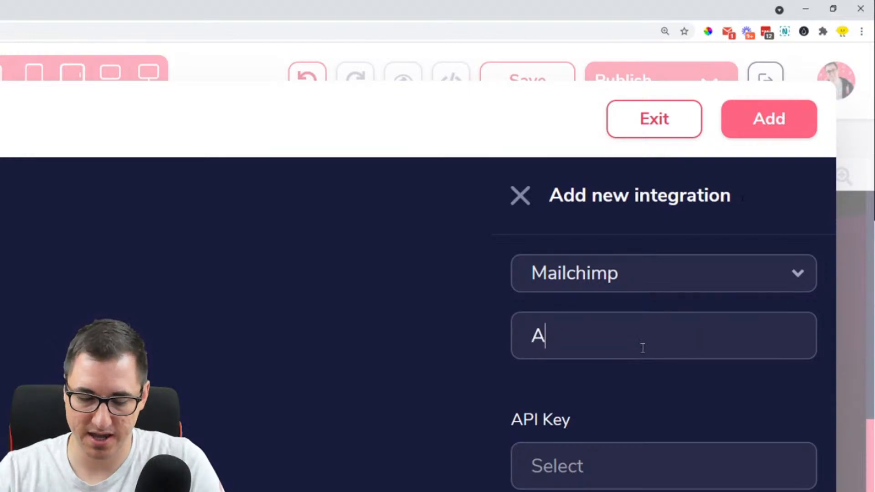
{"action": "type", "text": "AC - MAil"}
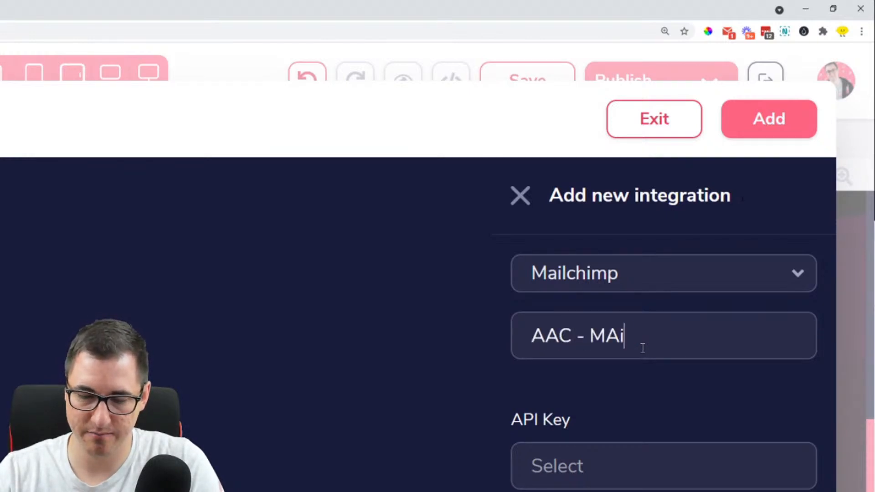
{"action": "key", "text": "BackSpace"}
{"action": "key", "text": "BackSpace"}
{"action": "key", "text": "BackSpace"}
{"action": "type", "text": "ailChinp"}
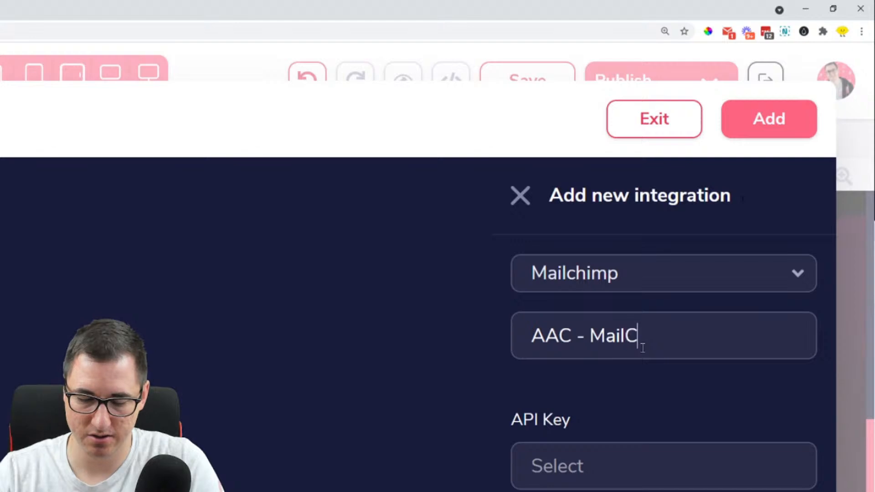
{"action": "key", "text": "BackSpace"}
{"action": "key", "text": "BackSpace"}
{"action": "type", "text": "mp"}
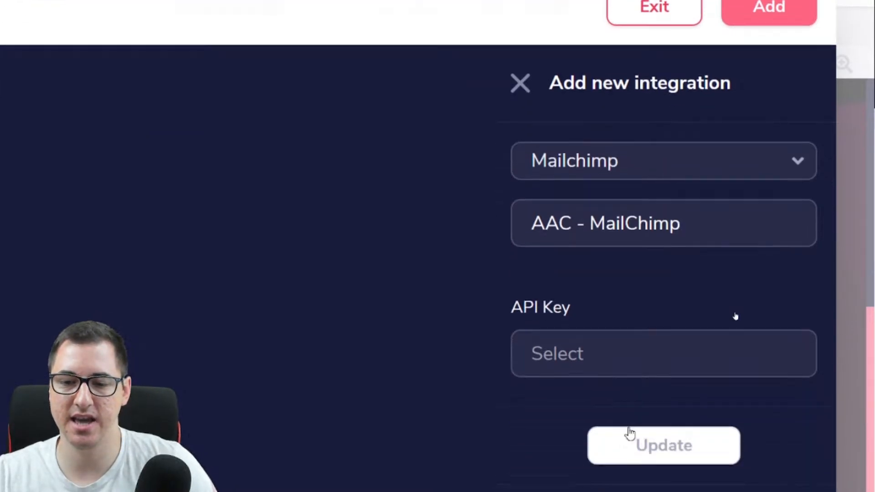
{"action": "left_click", "coordinate": [638, 352]}
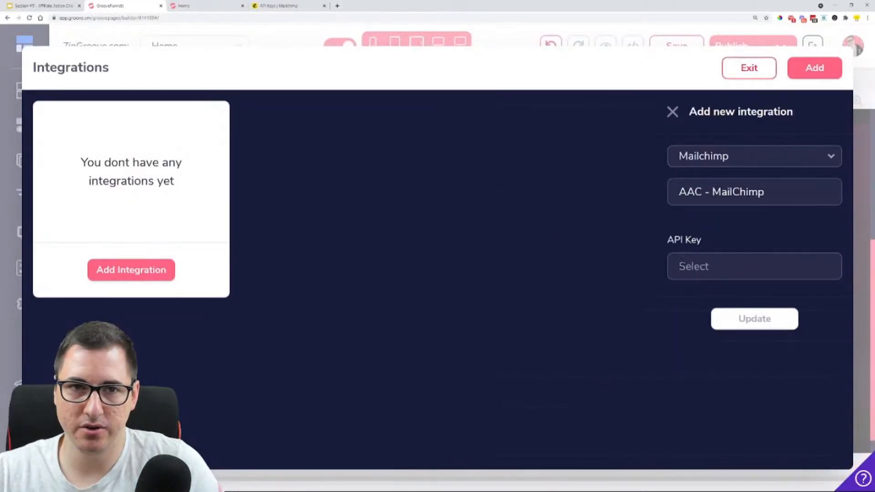
Switch to Mailchimp and open the API keys page from the account profile's extras
{"action": "left_click", "coordinate": [278, 6]}
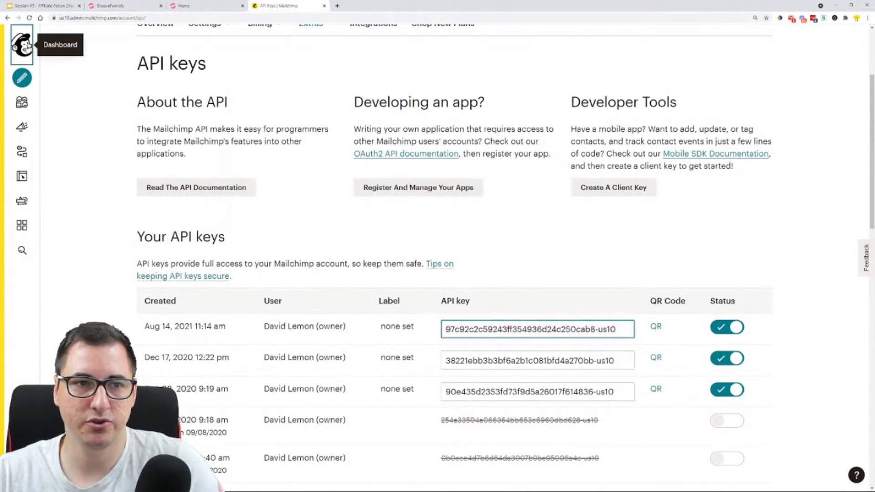
{"action": "left_click", "coordinate": [22, 44]}
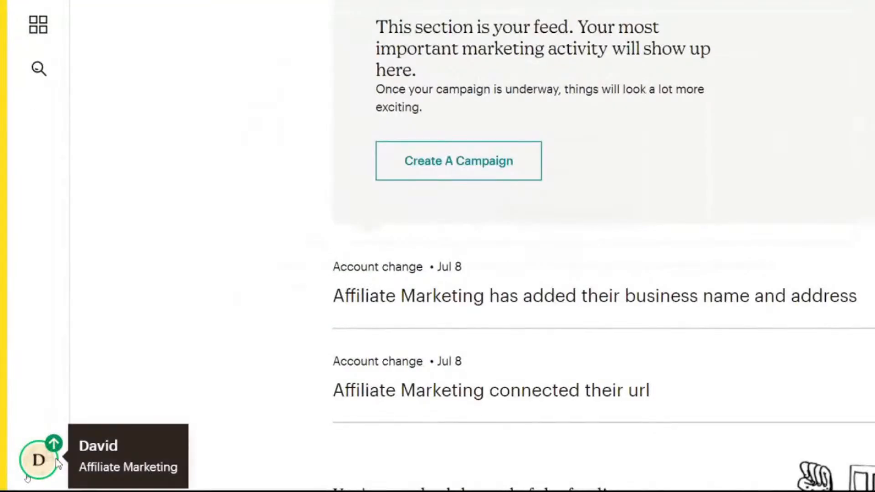
{"action": "left_click", "coordinate": [22, 474]}
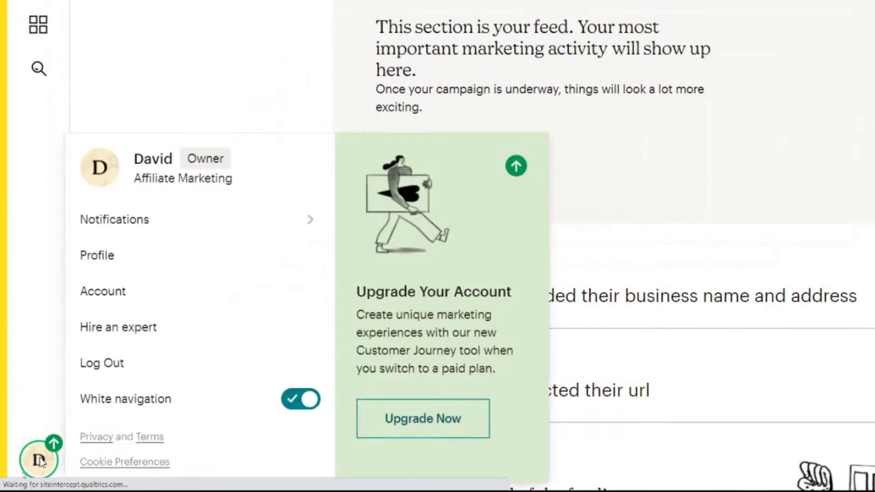
{"action": "left_click", "coordinate": [104, 258]}
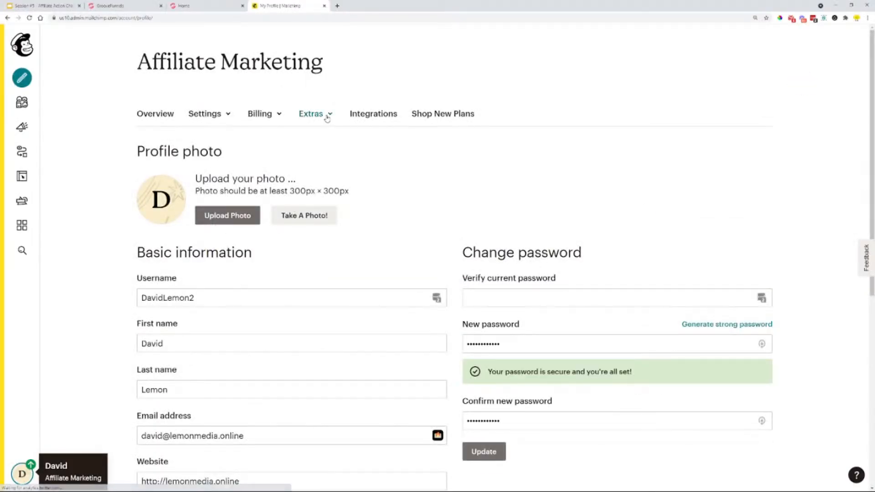
{"action": "left_click", "coordinate": [327, 115]}
{"action": "left_click", "coordinate": [316, 162]}
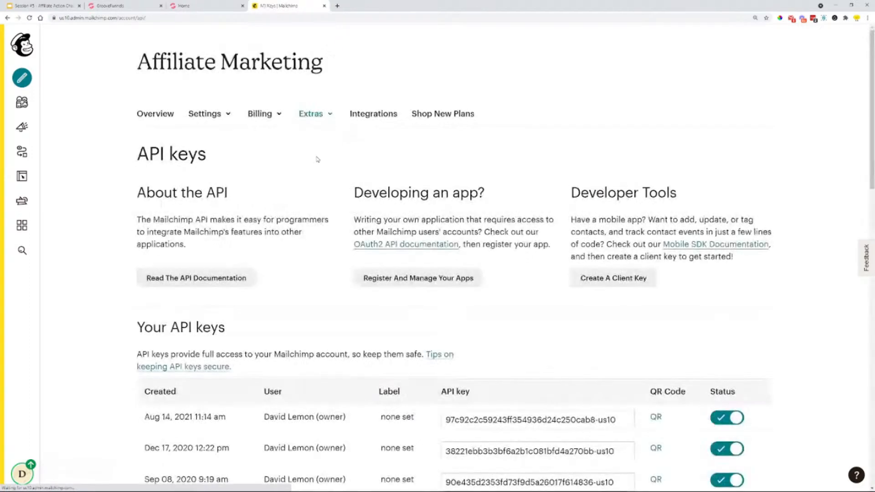
Copy the Mailchimp API key created on Aug 14, 2021
{"action": "scroll", "coordinate": [317, 164], "scroll_direction": "down", "scroll_amount": 4}
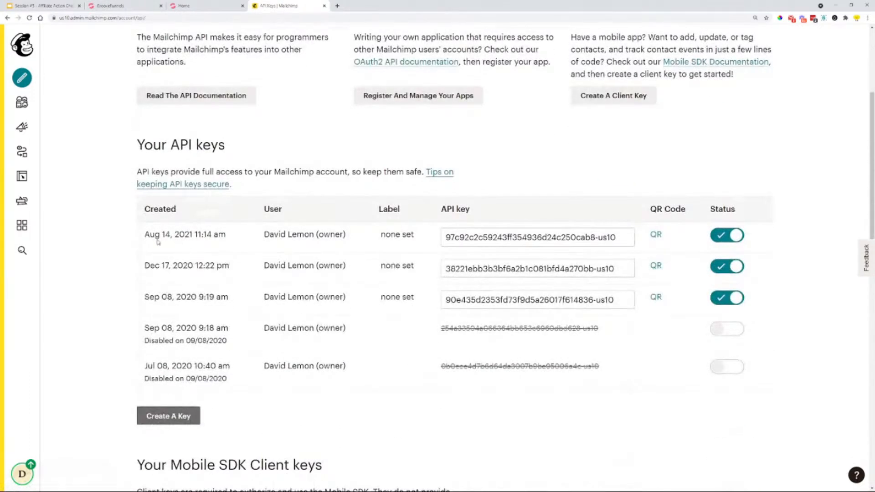
{"action": "left_click_drag", "start_coordinate": [157, 237], "coordinate": [186, 237]}
{"action": "left_click", "coordinate": [621, 240]}
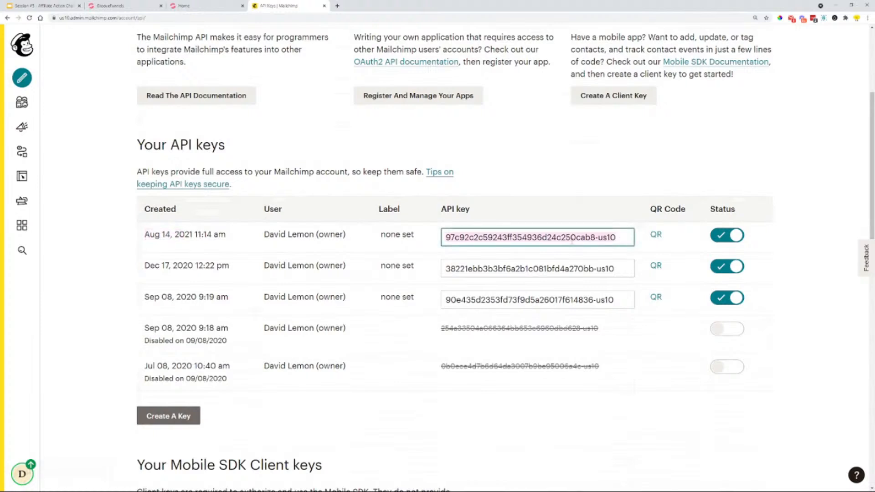
{"action": "right_click", "coordinate": [571, 241]}
{"action": "left_click", "coordinate": [591, 269]}
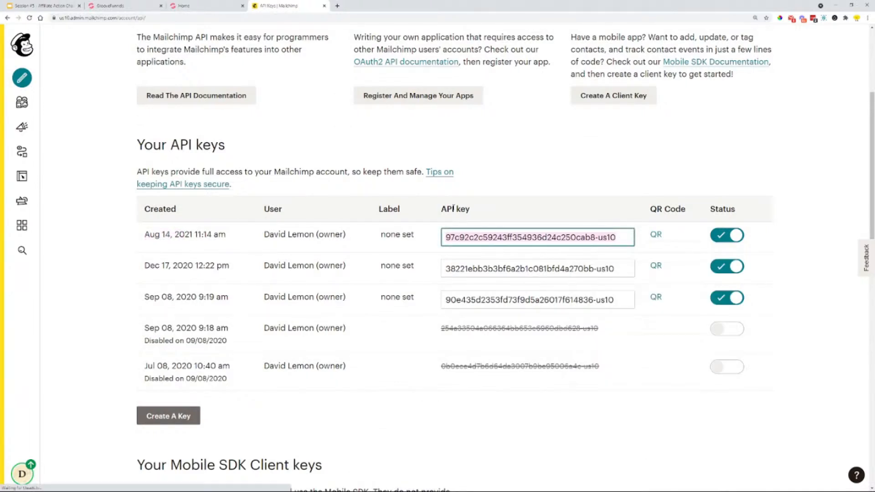
Return to GroovePages, paste the API key into the new Mailchimp integration, save it and exit the integrations window
{"action": "left_click", "coordinate": [194, 5]}
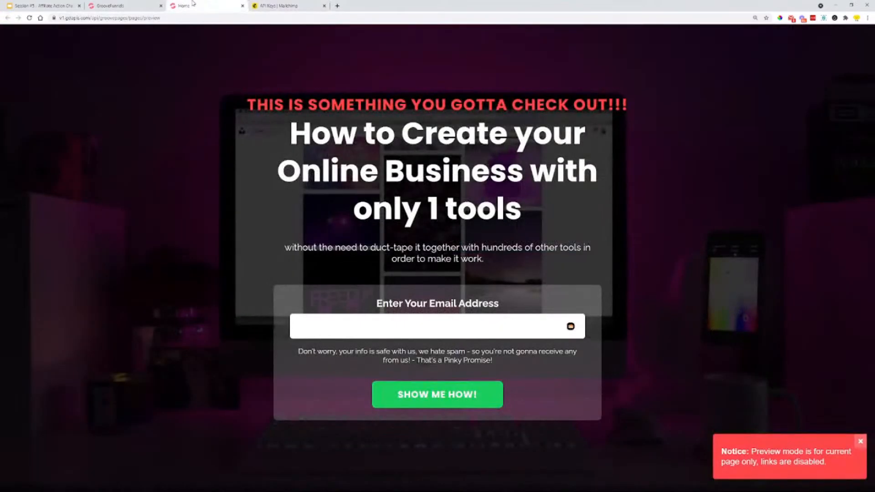
{"action": "left_click", "coordinate": [130, 4]}
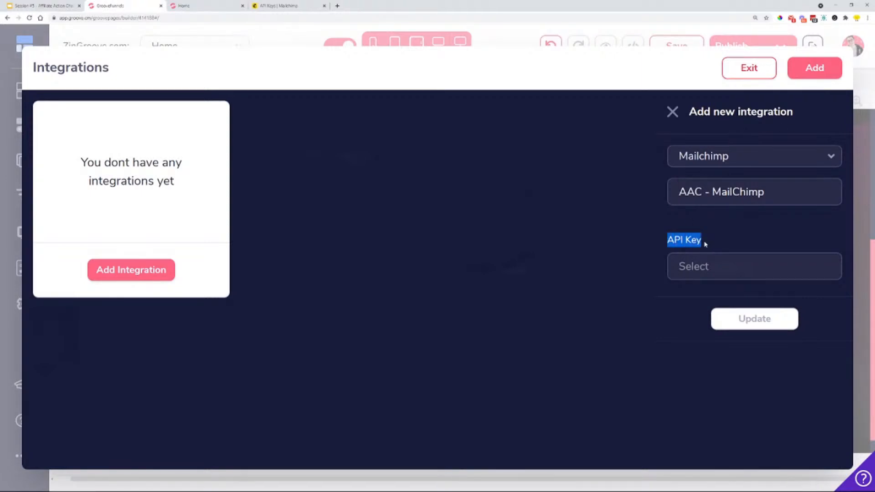
{"action": "left_click", "coordinate": [702, 267]}
{"action": "key", "text": "ctrl+v"}
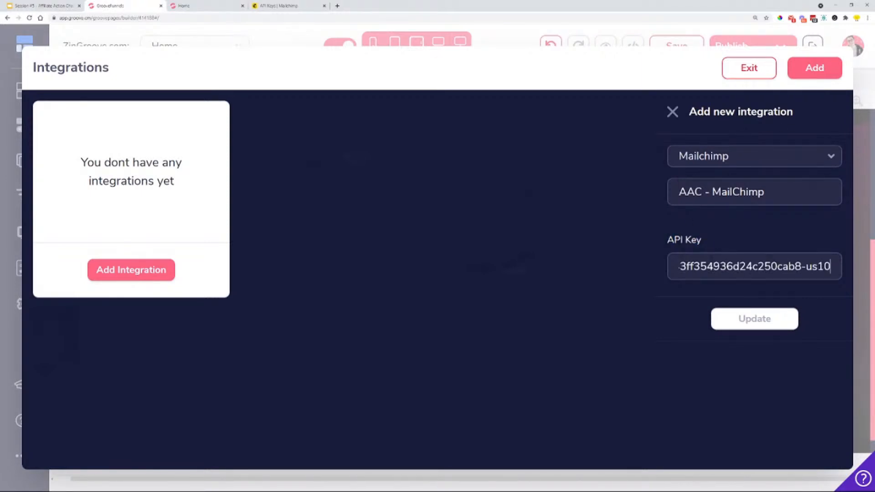
{"action": "left_click", "coordinate": [725, 314]}
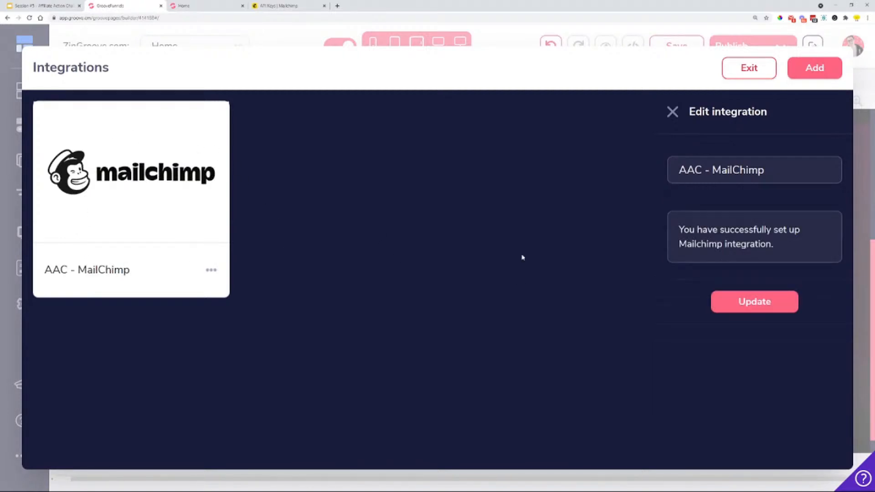
{"action": "left_click_drag", "start_coordinate": [713, 230], "coordinate": [789, 245]}
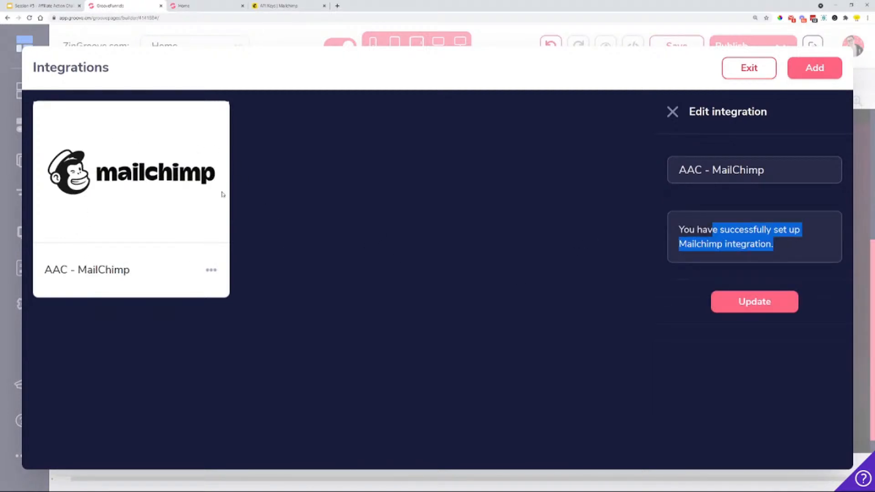
{"action": "left_click", "coordinate": [752, 68]}
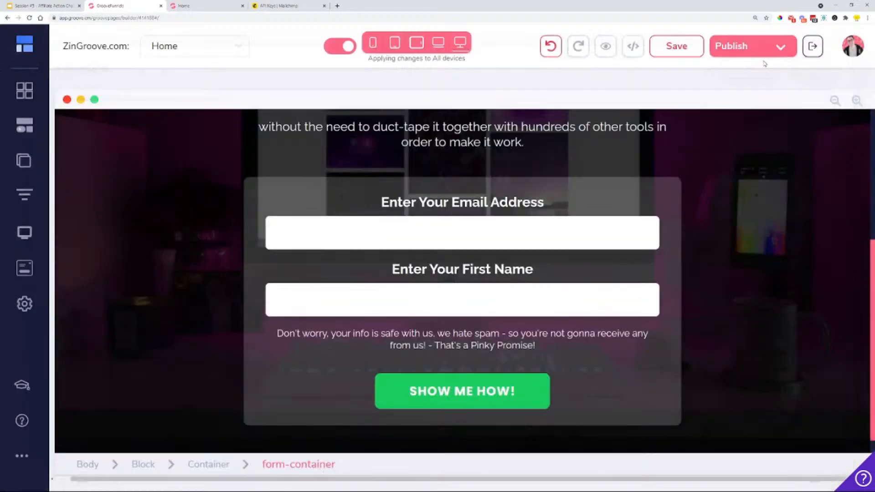
Select the opt-in form's form-container and choose AAC - MailChimp as its integration
{"action": "left_click", "coordinate": [568, 267]}
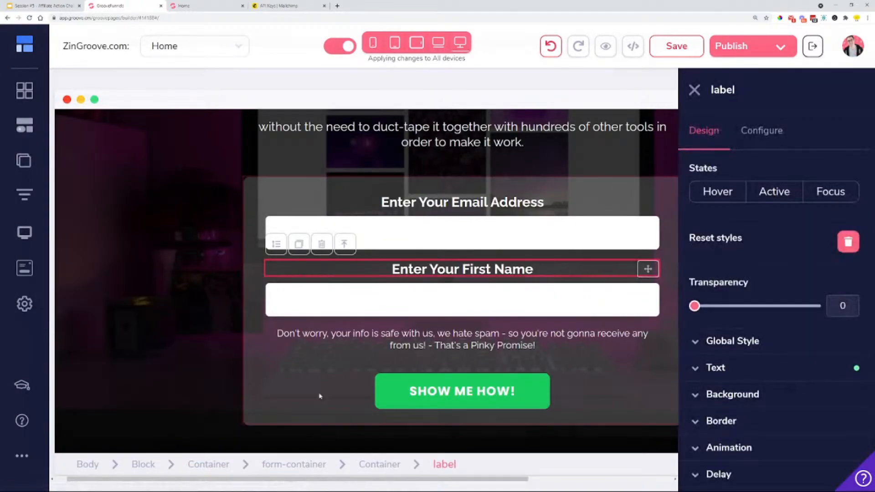
{"action": "left_click", "coordinate": [288, 463]}
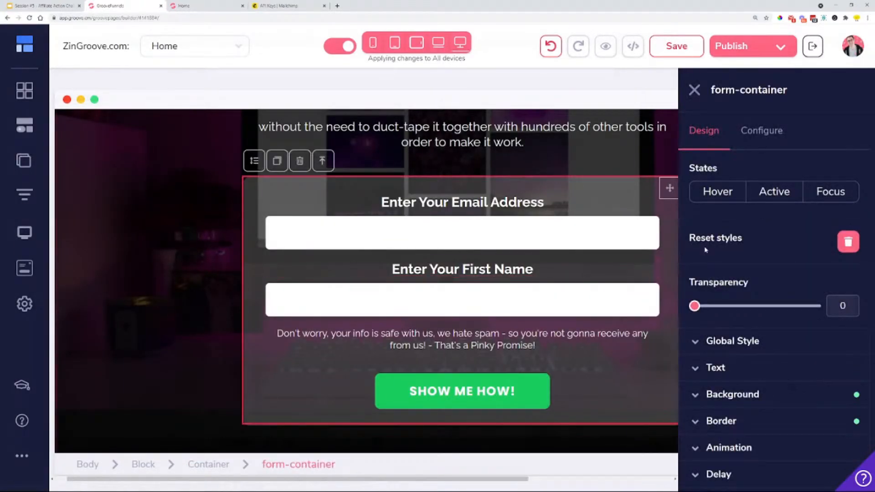
{"action": "left_click", "coordinate": [762, 144]}
{"action": "left_click", "coordinate": [764, 249]}
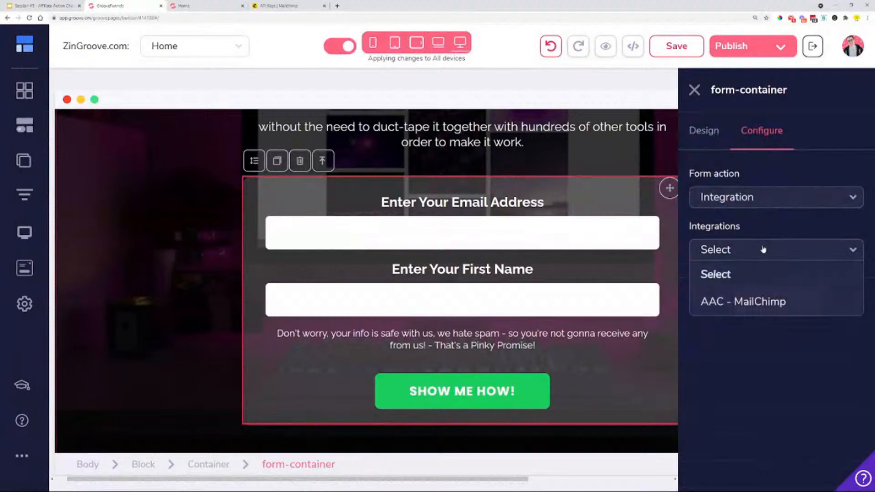
{"action": "left_click", "coordinate": [748, 303]}
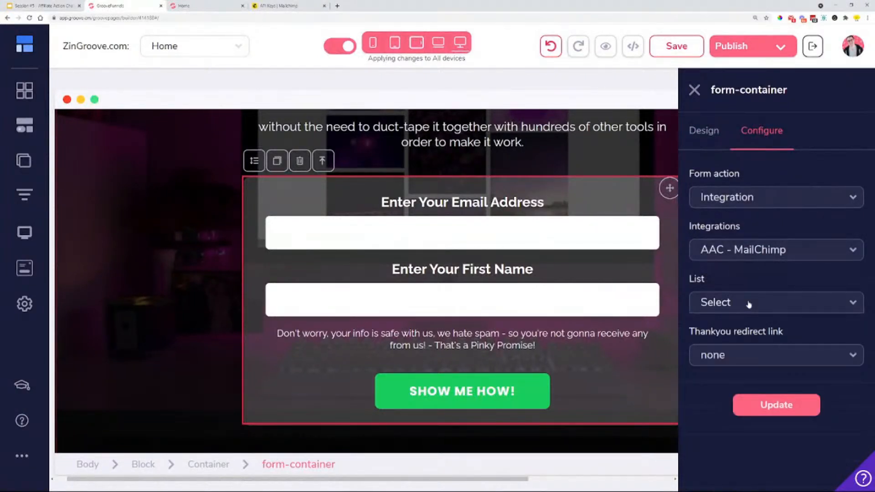
Choose Lemon Test Audience as the form's Mailchimp list and open the thank-you redirect link choices
{"action": "left_click", "coordinate": [749, 303]}
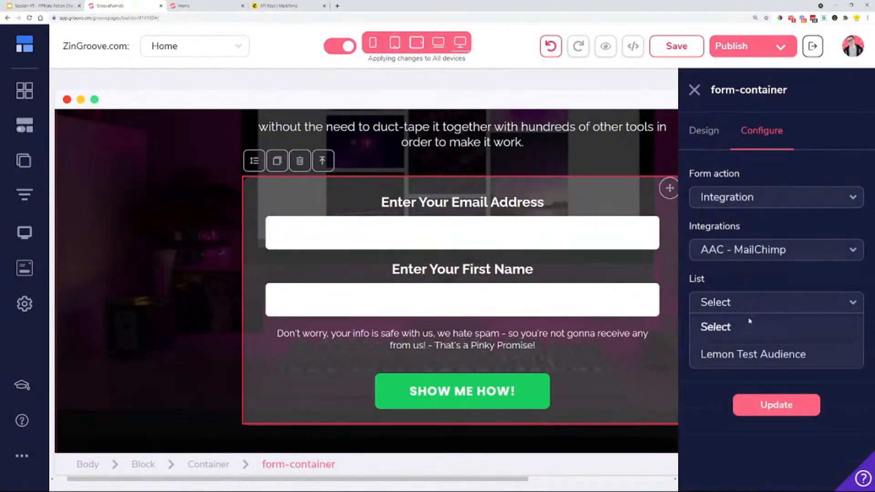
{"action": "left_click", "coordinate": [750, 356]}
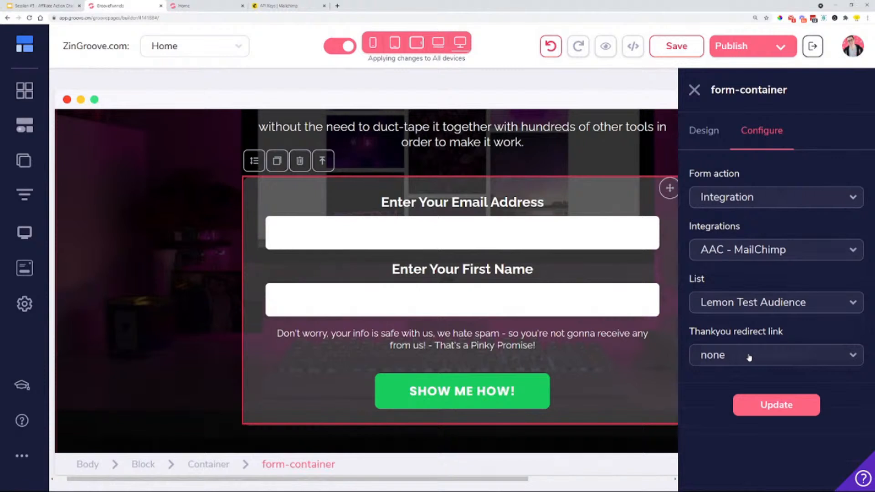
{"action": "left_click", "coordinate": [745, 357]}
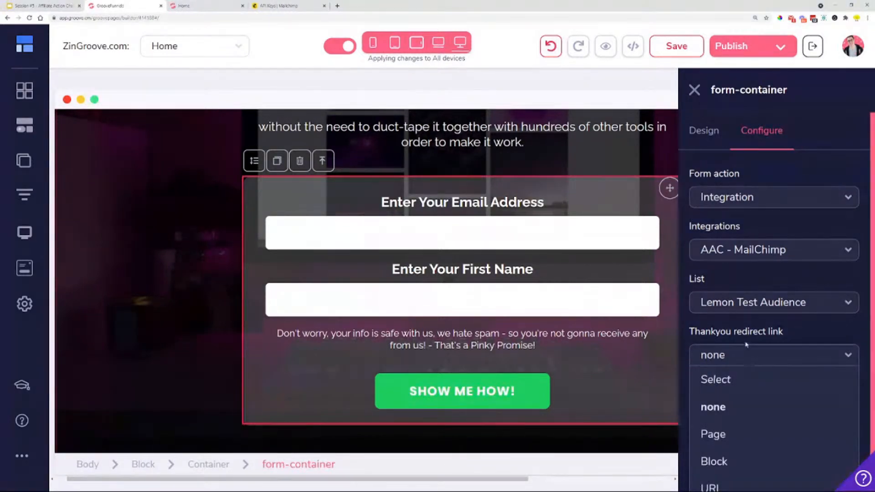
{"action": "scroll", "coordinate": [747, 342], "scroll_direction": "down", "scroll_amount": 1}
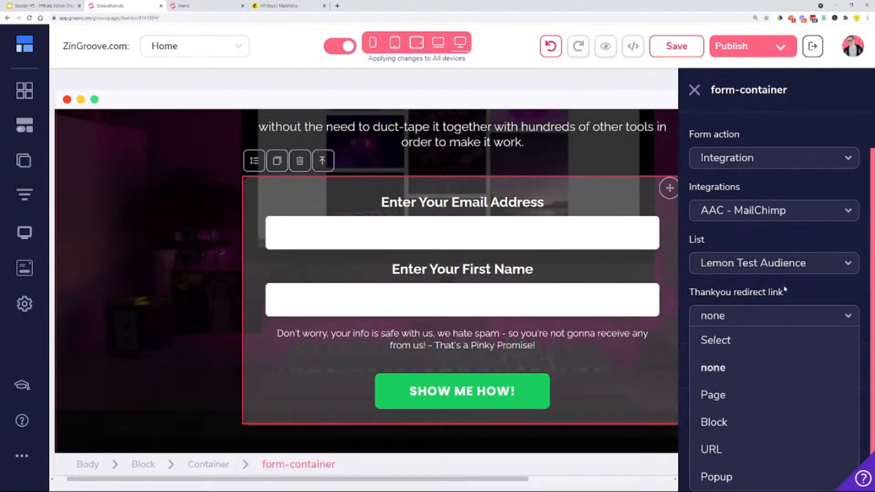
Switch to Google Slides, examine the opt-in to affiliate link funnel diagram on slide 5, and return to GroovePages
{"action": "left_click", "coordinate": [48, 3]}
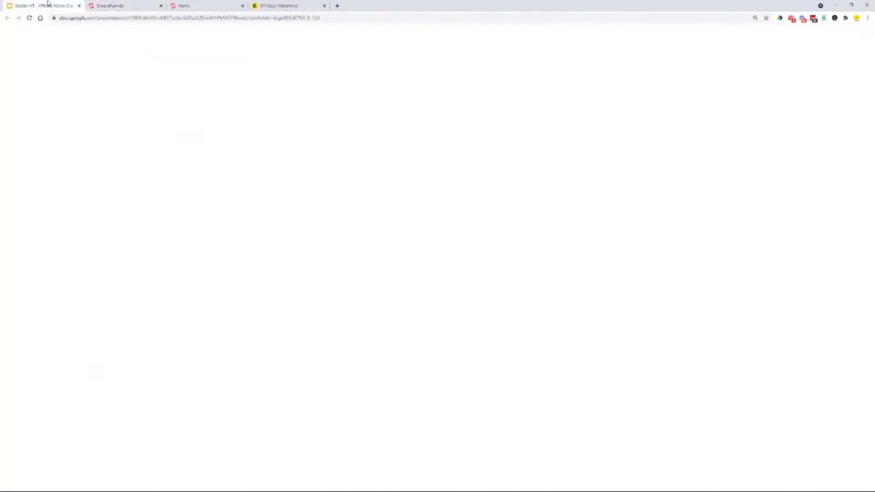
{"action": "left_click", "coordinate": [46, 92]}
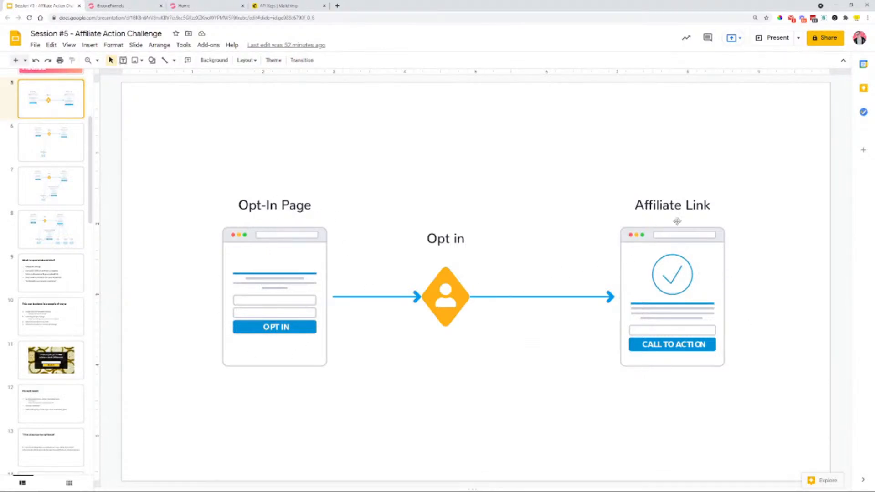
{"action": "left_click", "coordinate": [112, 5]}
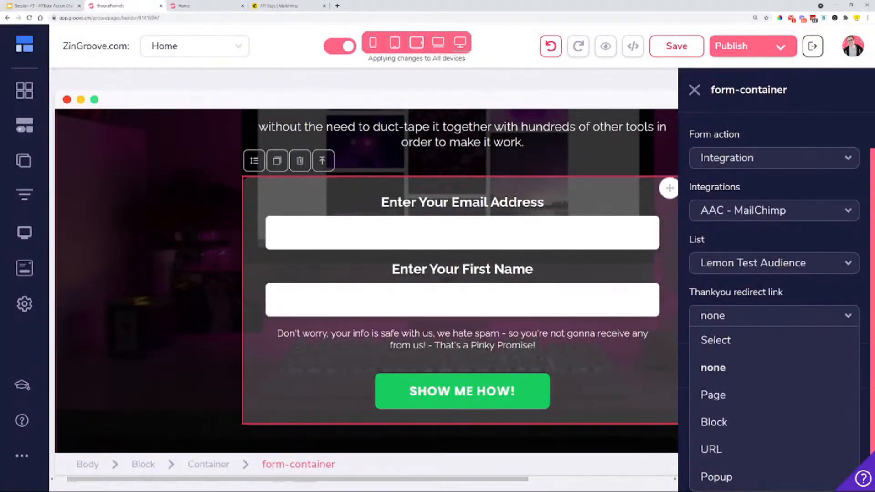
Set the form's thank-you redirect link to URL and make its address field ready for entry
{"action": "left_click_drag", "start_coordinate": [689, 292], "coordinate": [788, 292]}
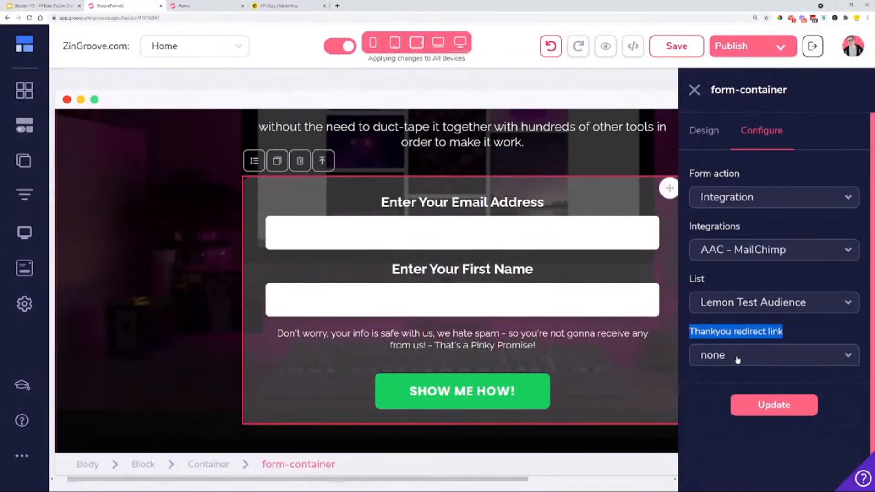
{"action": "left_click", "coordinate": [737, 359]}
{"action": "scroll", "coordinate": [716, 483], "scroll_direction": "down", "scroll_amount": 1}
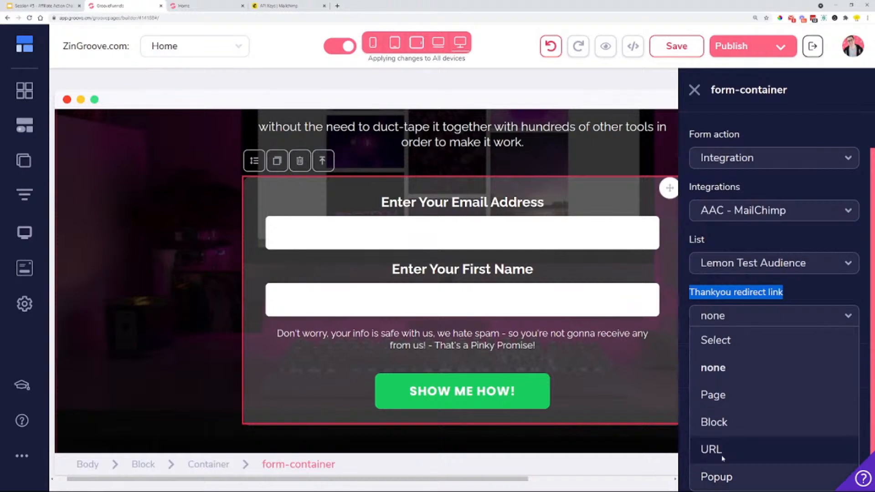
{"action": "left_click", "coordinate": [722, 456]}
{"action": "left_click", "coordinate": [757, 410]}
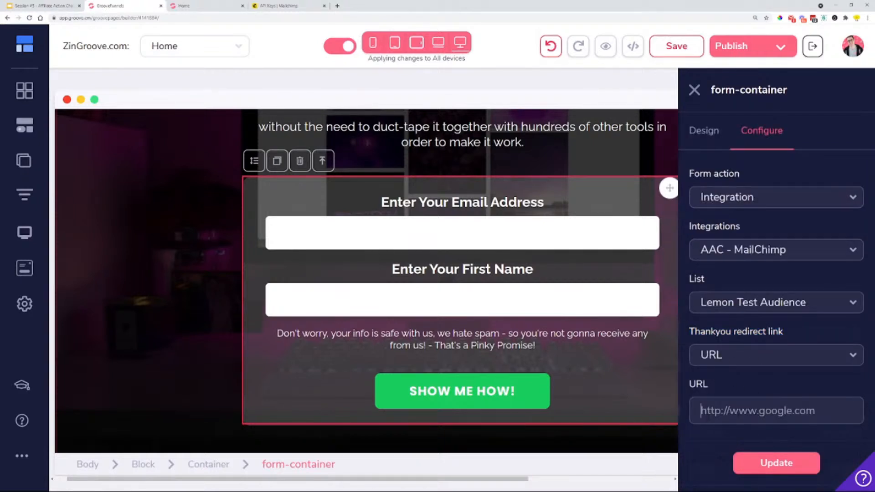
Open the GrooveSell Promotion Dashboard from the account profile in its own browser tab and close the Home page's browser tab
{"action": "left_click", "coordinate": [849, 50]}
{"action": "left_click", "coordinate": [750, 144]}
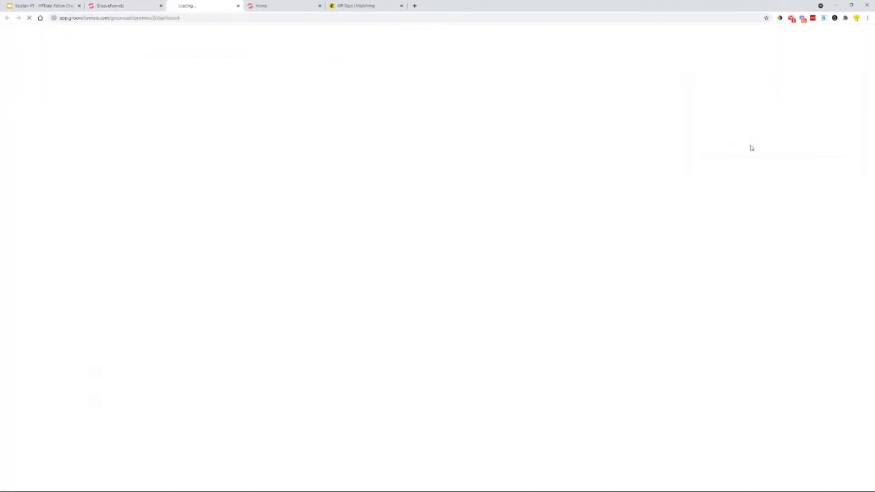
{"action": "left_click", "coordinate": [324, 6]}
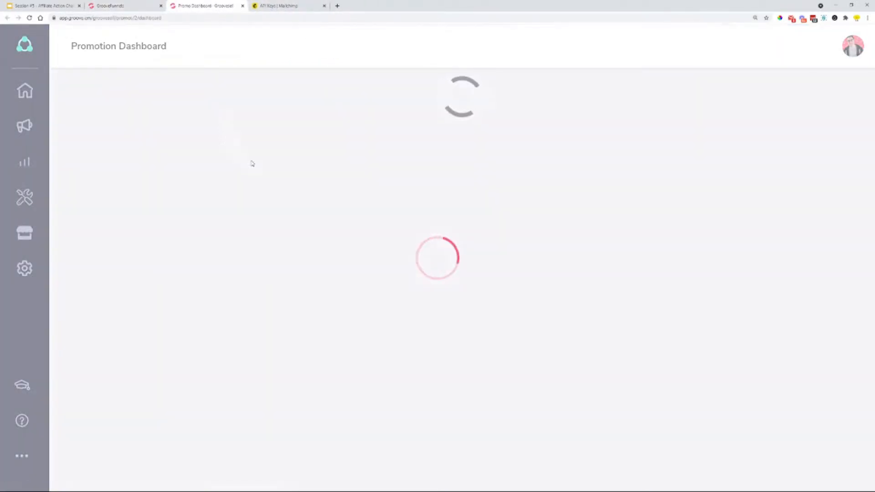
Open the affiliate links of the GrooveFunnels Promo and copy the GrooveFunnels affiliate link
{"action": "scroll", "coordinate": [255, 182], "scroll_direction": "down", "scroll_amount": 2}
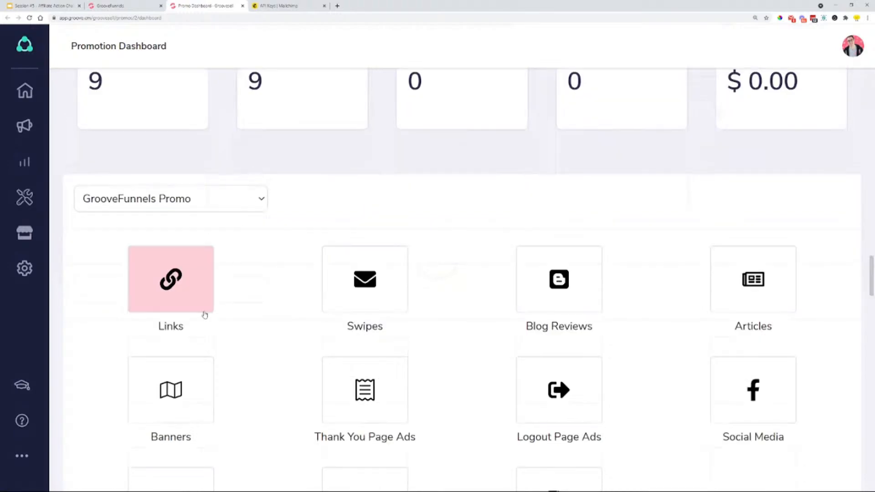
{"action": "left_click", "coordinate": [190, 295]}
{"action": "scroll", "coordinate": [336, 275], "scroll_direction": "down", "scroll_amount": 6}
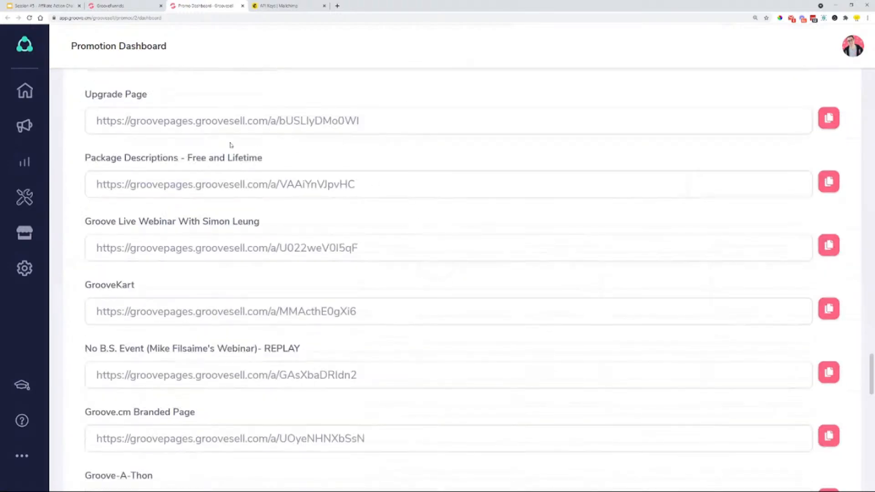
{"action": "scroll", "coordinate": [352, 169], "scroll_direction": "up", "scroll_amount": 4}
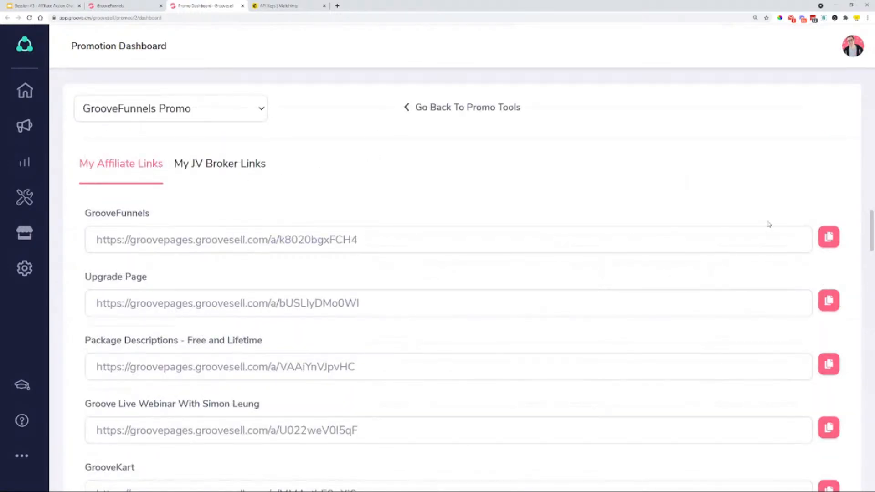
{"action": "left_click", "coordinate": [828, 236]}
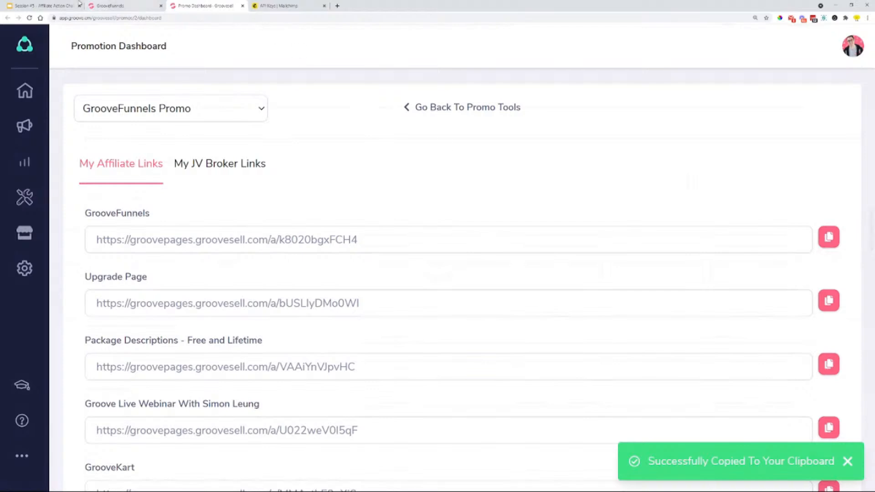
Return to GroovePages, paste the affiliate link as the form's redirect URL and update the form-container
{"action": "left_click", "coordinate": [111, 6]}
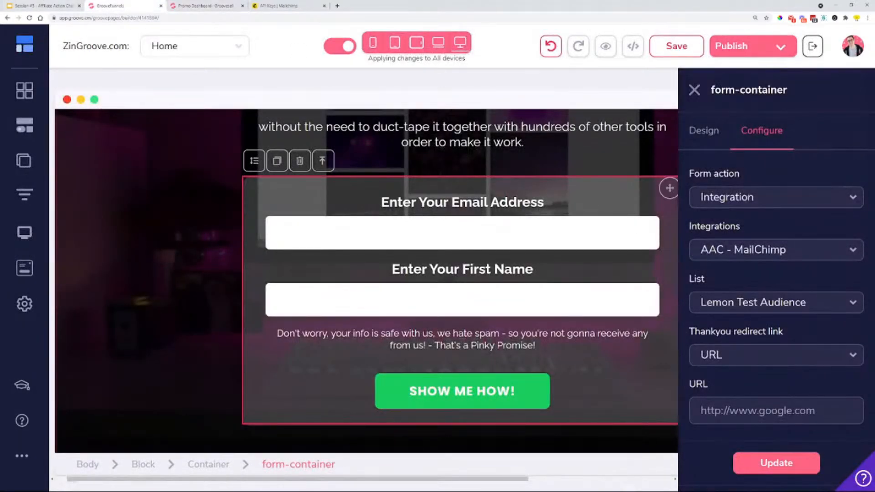
{"action": "key", "text": "ctrl+v"}
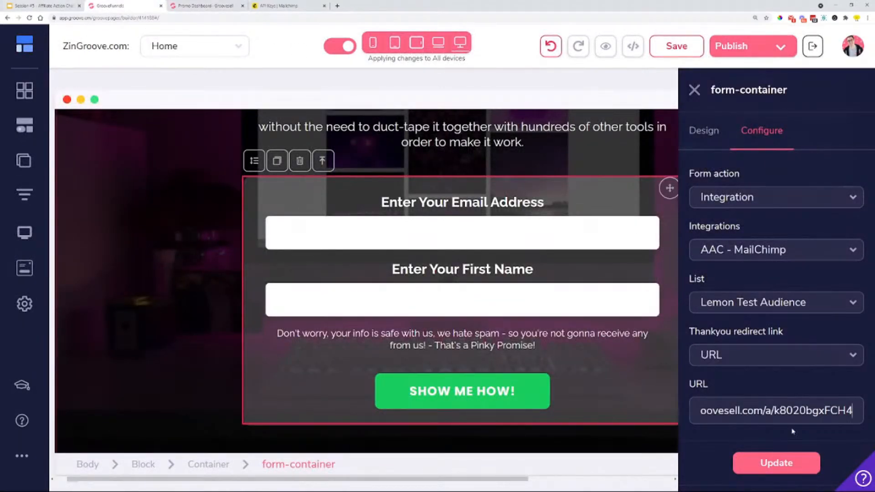
{"action": "left_click", "coordinate": [793, 462]}
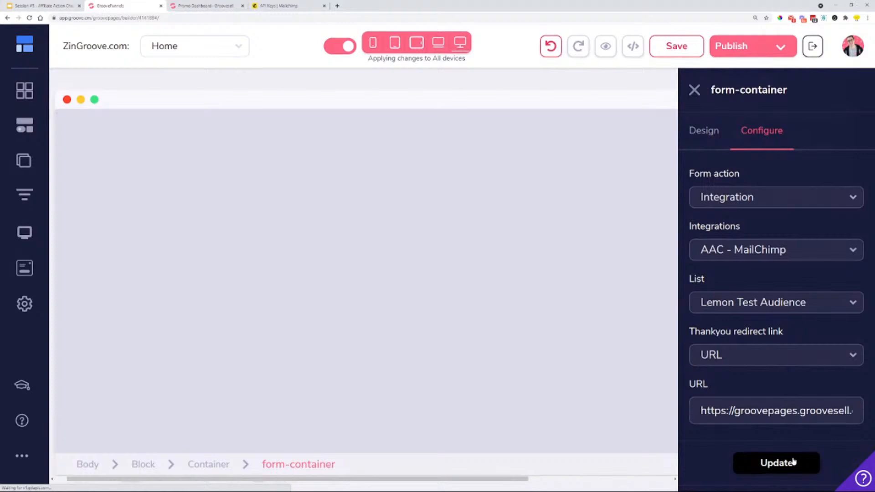
{"action": "scroll", "coordinate": [598, 322], "scroll_direction": "up", "scroll_amount": 2}
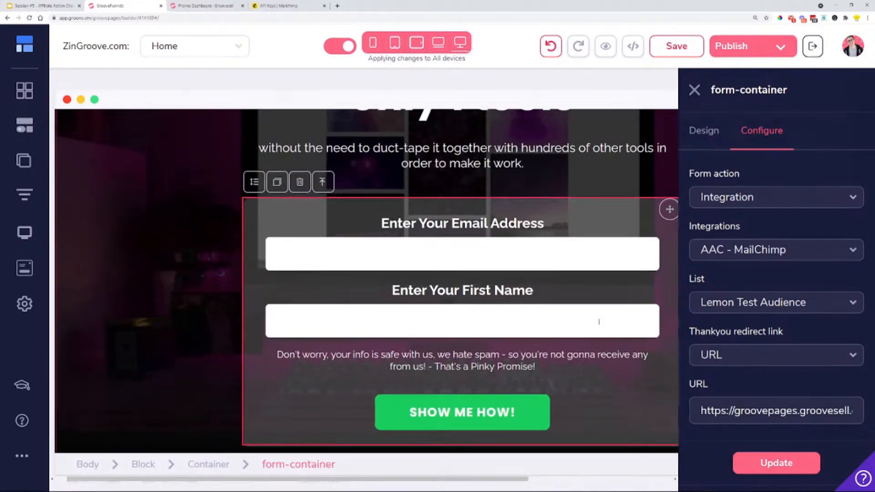
{"action": "scroll", "coordinate": [300, 200], "scroll_direction": "up", "scroll_amount": 3}
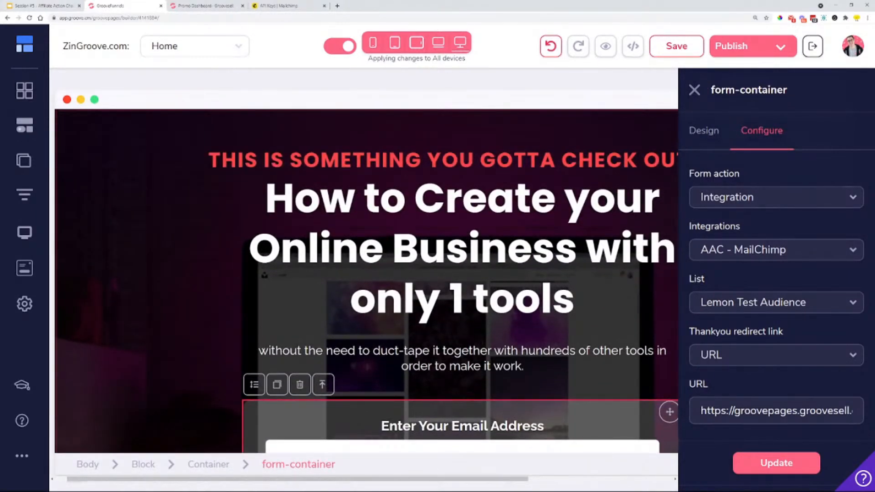
{"action": "scroll", "coordinate": [488, 407], "scroll_direction": "down", "scroll_amount": 3}
{"action": "scroll", "coordinate": [520, 199], "scroll_direction": "down", "scroll_amount": 2}
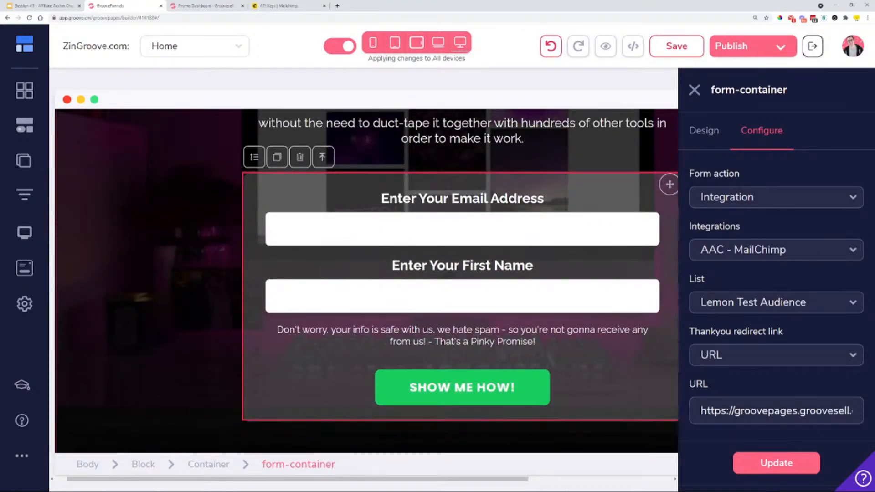
Switch to Google Slides and examine the opt-in funnel on slide 5 and the freebie delivery diagram on slide 6
{"action": "left_click", "coordinate": [54, 6]}
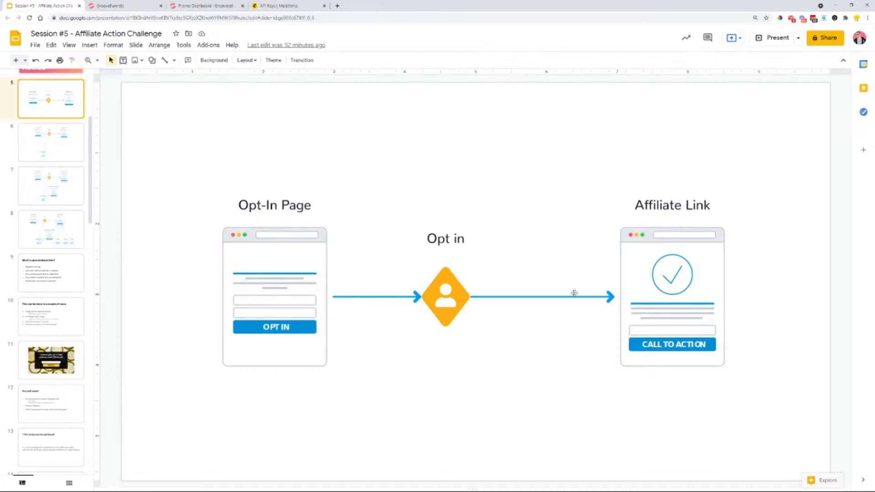
{"action": "left_click", "coordinate": [43, 151]}
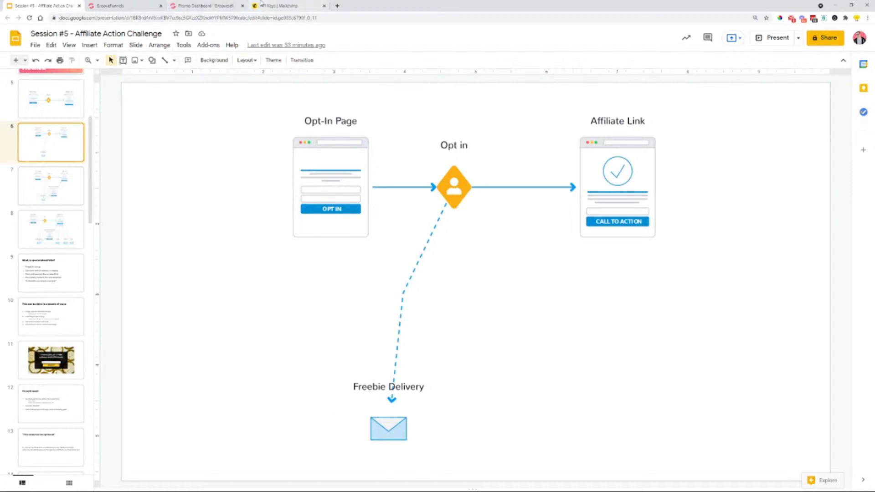
Switch to Mailchimp and leave the API keys page for the account's home page
{"action": "left_click", "coordinate": [282, 6]}
{"action": "scroll", "coordinate": [119, 132], "scroll_direction": "up", "scroll_amount": 3}
{"action": "scroll", "coordinate": [119, 132], "scroll_direction": "up", "scroll_amount": 1}
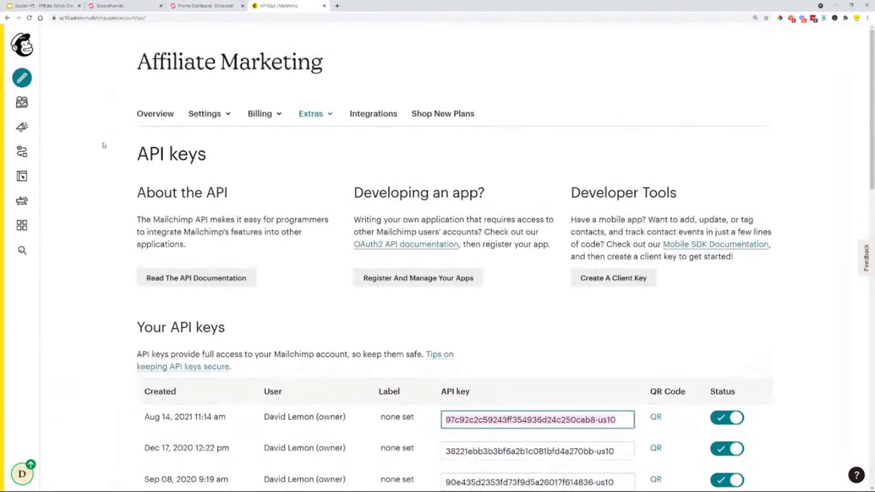
{"action": "left_click", "coordinate": [22, 44]}
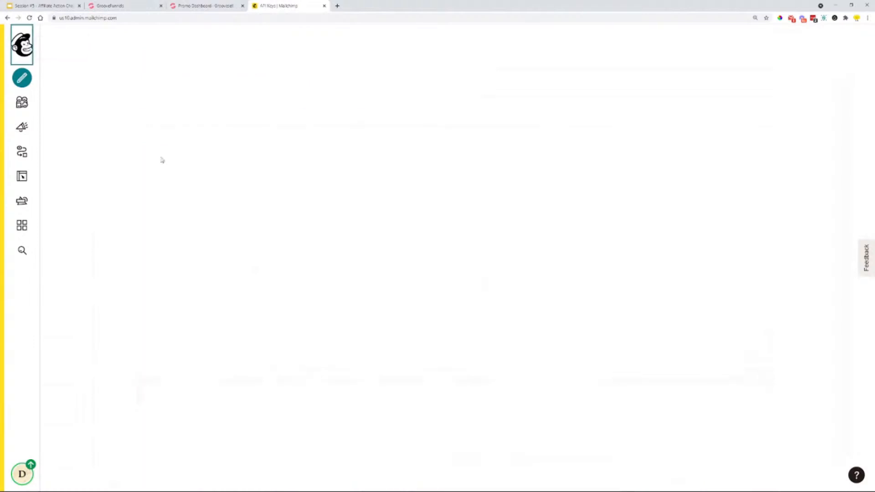
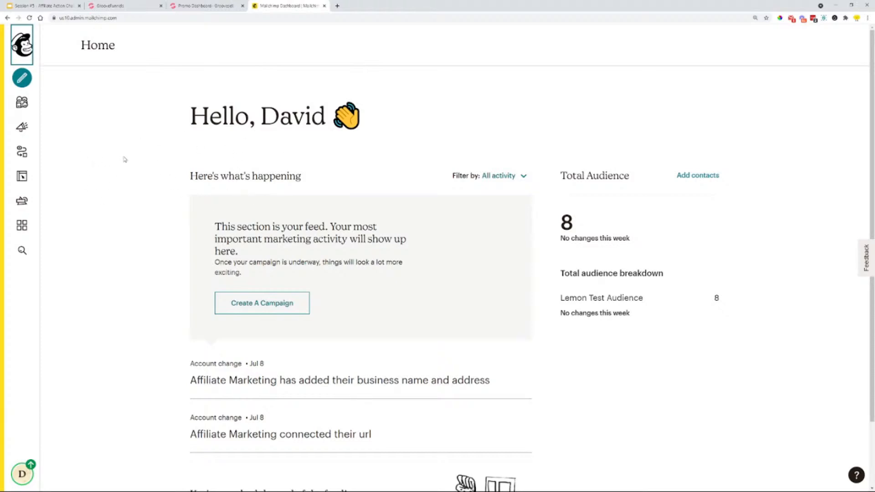
Return to the GroovePages builder, update the form-container's settings and review the opt-in form on the page
{"action": "left_click", "coordinate": [95, 4]}
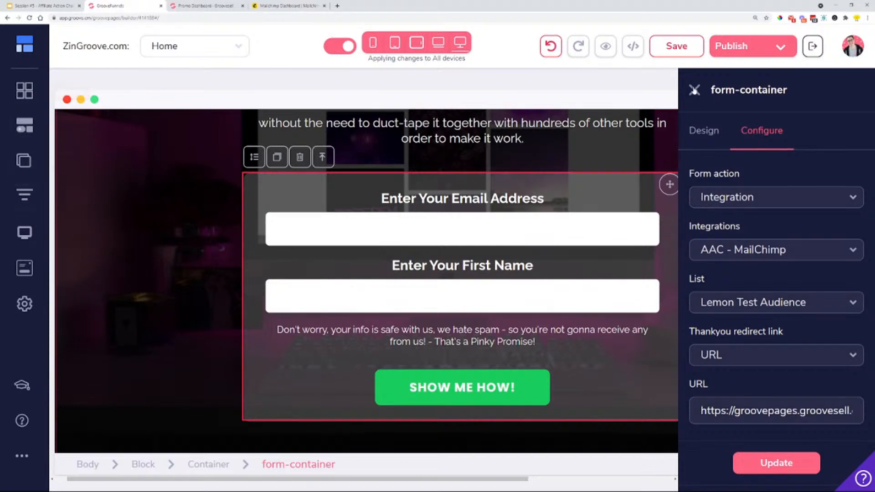
{"action": "left_click", "coordinate": [776, 462]}
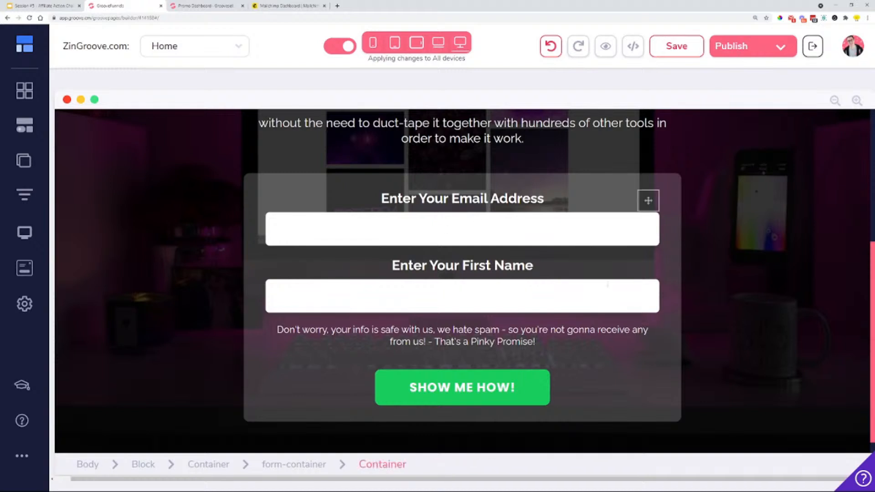
{"action": "left_click", "coordinate": [453, 285]}
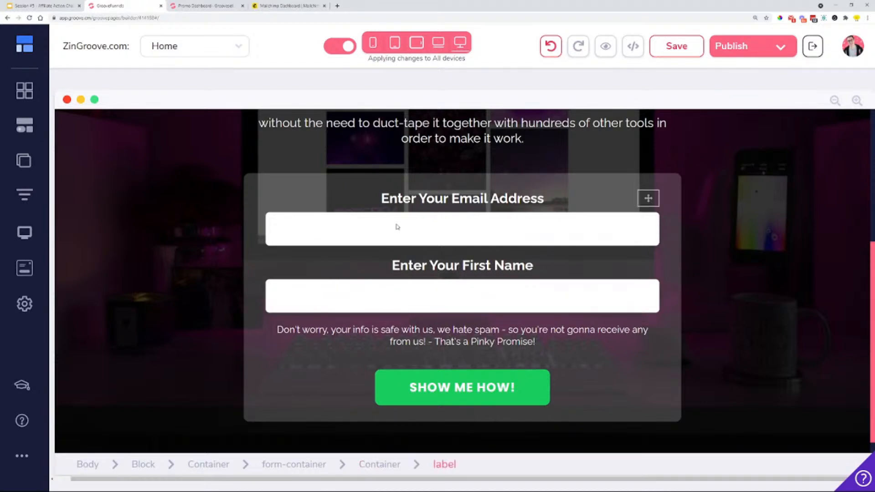
{"action": "scroll", "coordinate": [619, 354], "scroll_direction": "up", "scroll_amount": 2}
{"action": "scroll", "coordinate": [618, 354], "scroll_direction": "down", "scroll_amount": 1}
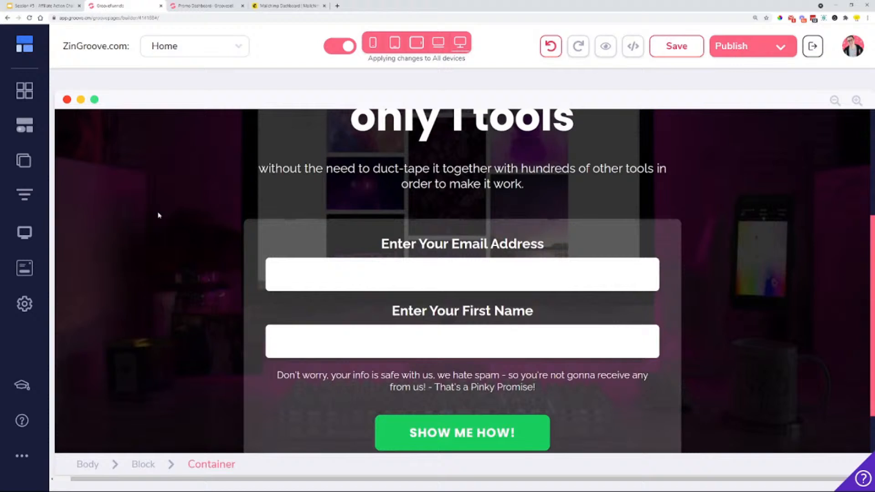
Add a GrooveMail form element inside the opt-in form container, above the "Enter Your Email Address" label
{"action": "left_click", "coordinate": [25, 130]}
{"action": "scroll", "coordinate": [131, 208], "scroll_direction": "down", "scroll_amount": 20}
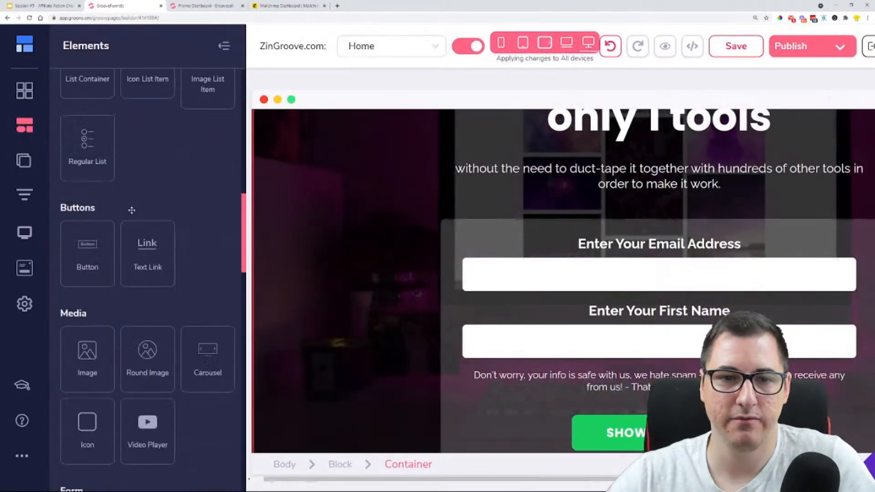
{"action": "scroll", "coordinate": [132, 210], "scroll_direction": "down", "scroll_amount": 8}
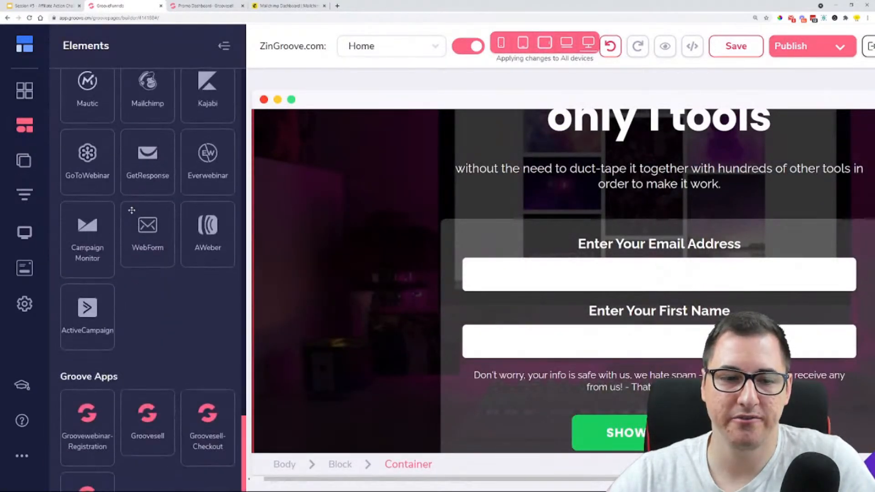
{"action": "left_click_drag", "start_coordinate": [91, 284], "coordinate": [528, 239]}
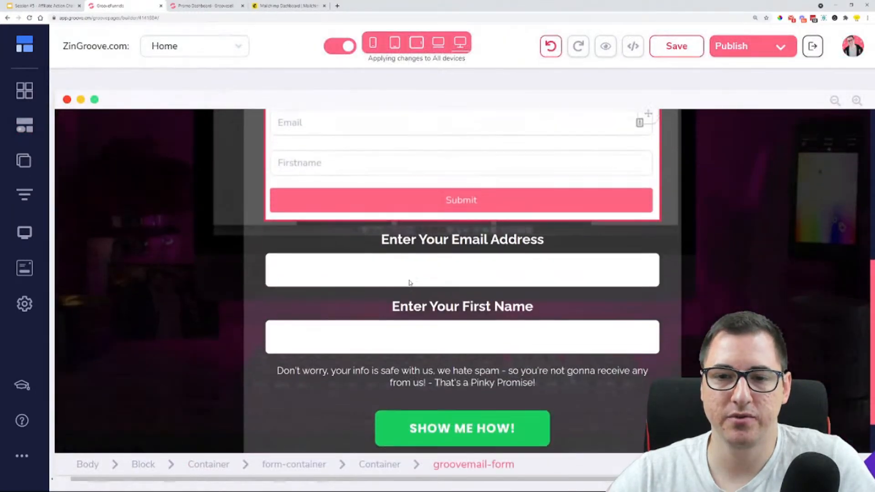
Link the new groovemail-form to the "Affiliate Marketing Opt-in" GrooveMail form and update it
{"action": "scroll", "coordinate": [410, 282], "scroll_direction": "up", "scroll_amount": 2}
{"action": "left_click", "coordinate": [421, 255]}
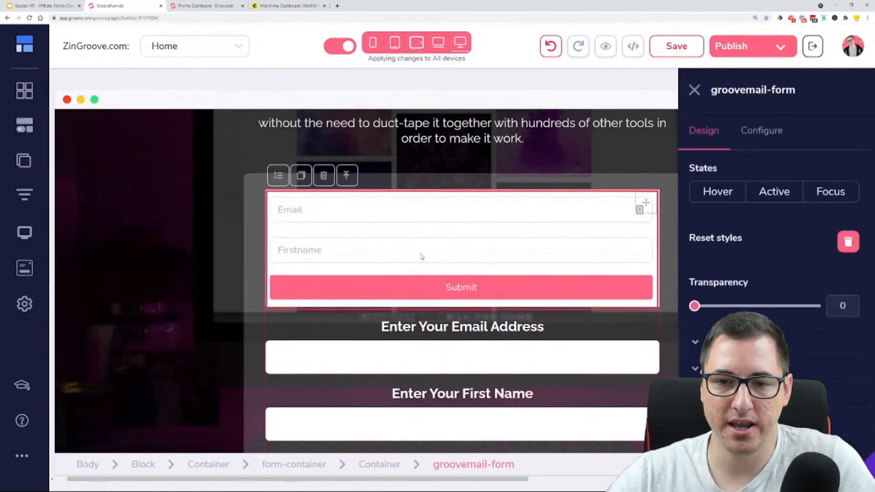
{"action": "left_click", "coordinate": [777, 133]}
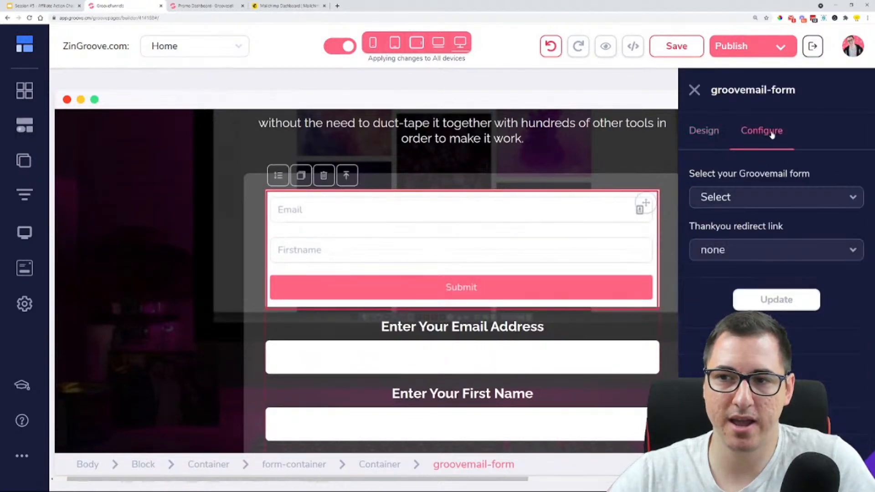
{"action": "left_click", "coordinate": [771, 201]}
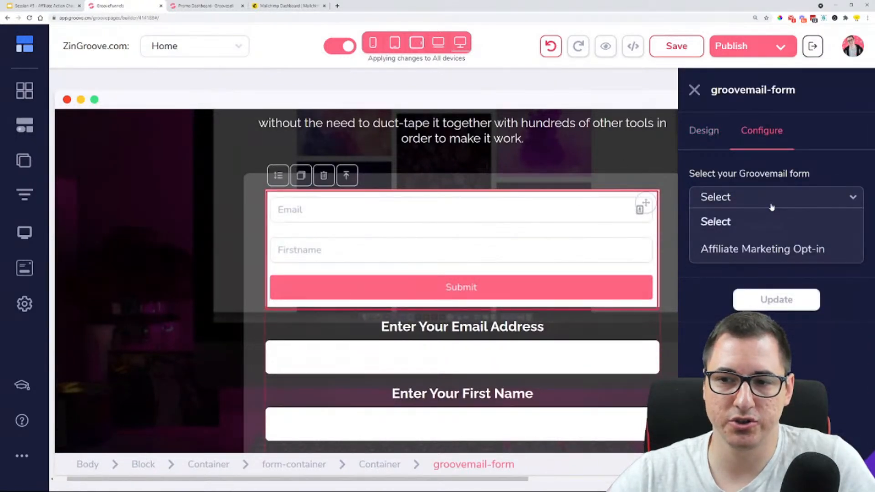
{"action": "left_click", "coordinate": [764, 251]}
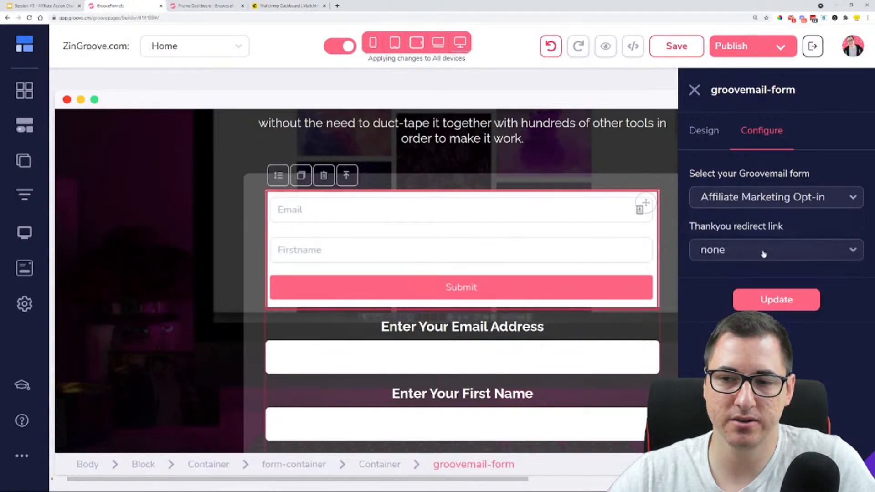
{"action": "left_click", "coordinate": [768, 308]}
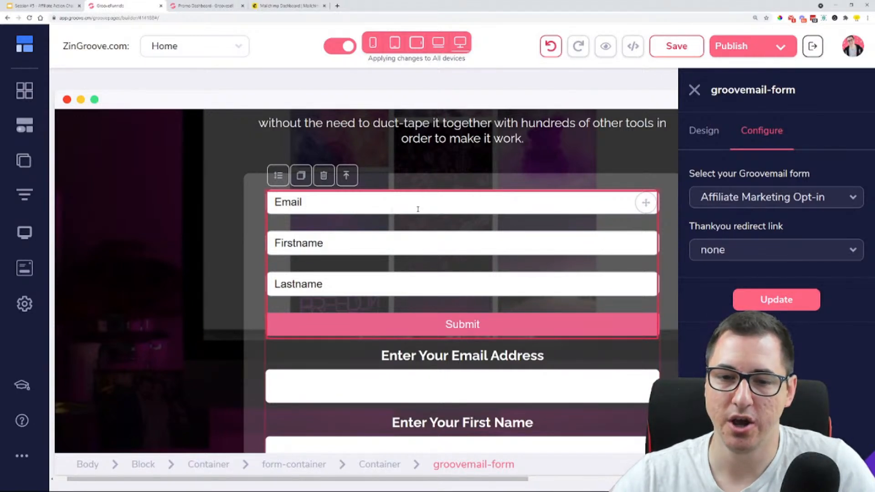
Compare the GrooveMail form's fields and submit button with the original opt-in form below it
{"action": "scroll", "coordinate": [418, 209], "scroll_direction": "down", "scroll_amount": 2}
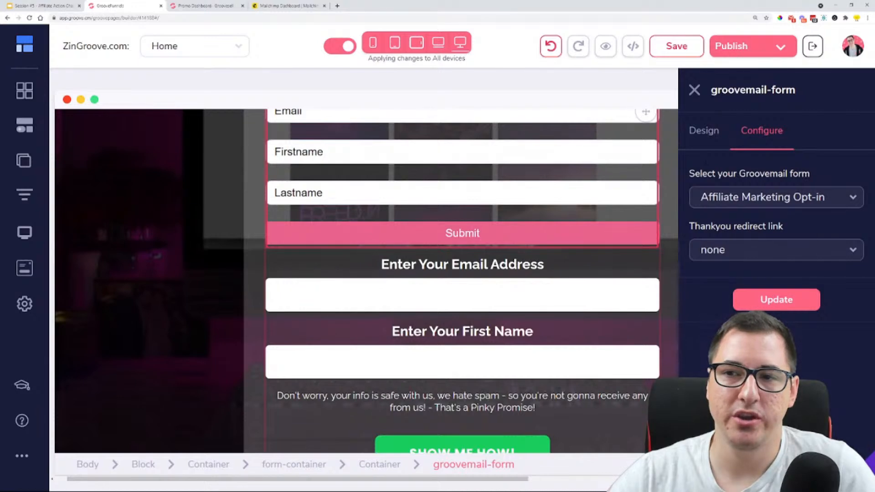
{"action": "scroll", "coordinate": [531, 254], "scroll_direction": "down", "scroll_amount": 1}
{"action": "scroll", "coordinate": [552, 313], "scroll_direction": "up", "scroll_amount": 2}
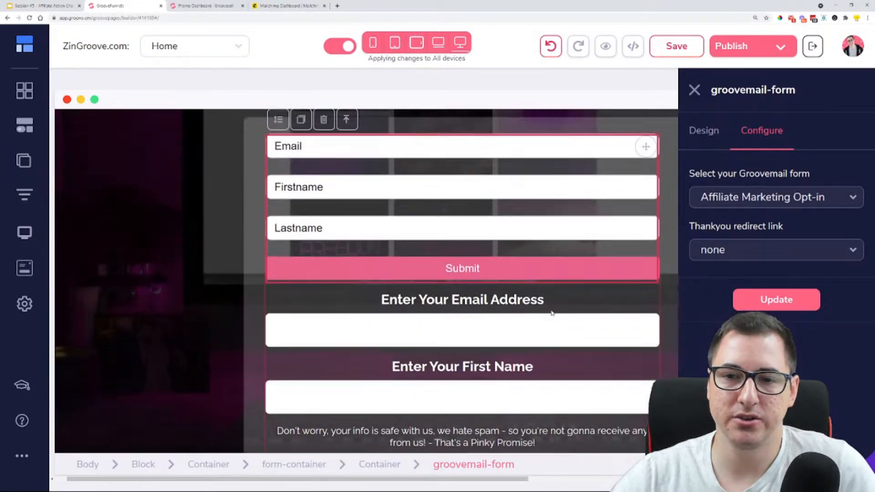
{"action": "scroll", "coordinate": [551, 313], "scroll_direction": "up", "scroll_amount": 1}
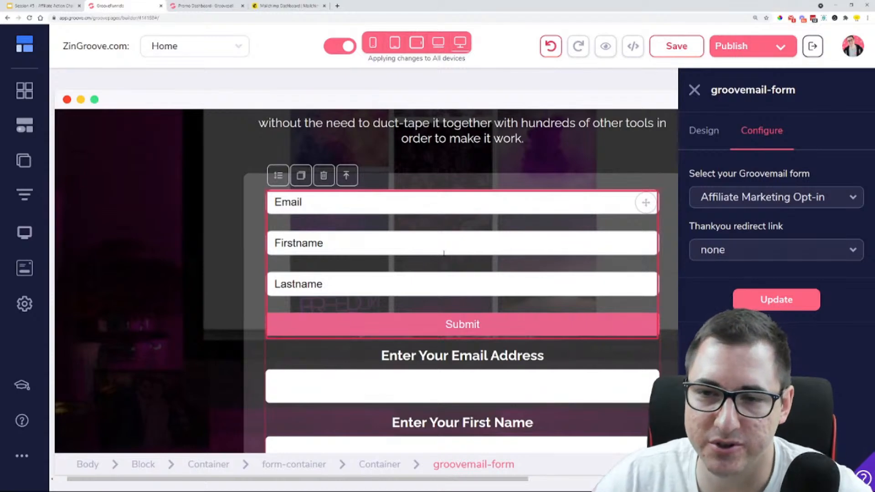
{"action": "scroll", "coordinate": [422, 378], "scroll_direction": "down", "scroll_amount": 3}
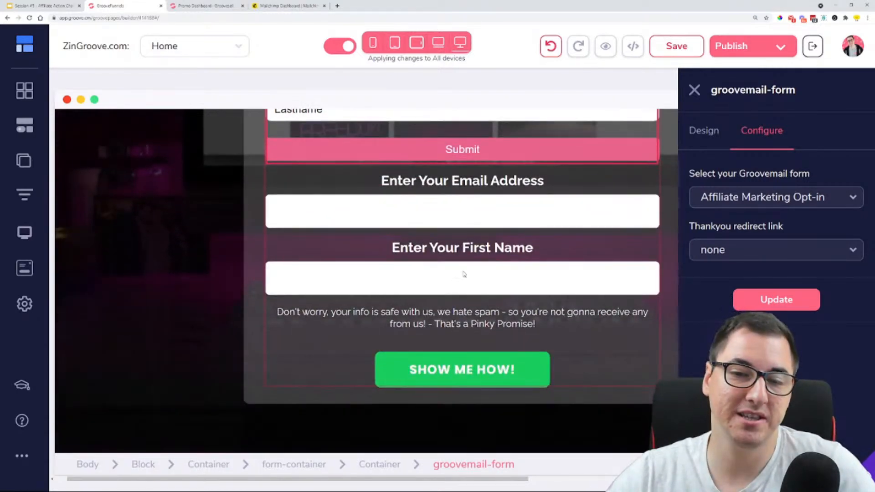
{"action": "scroll", "coordinate": [526, 220], "scroll_direction": "up", "scroll_amount": 3}
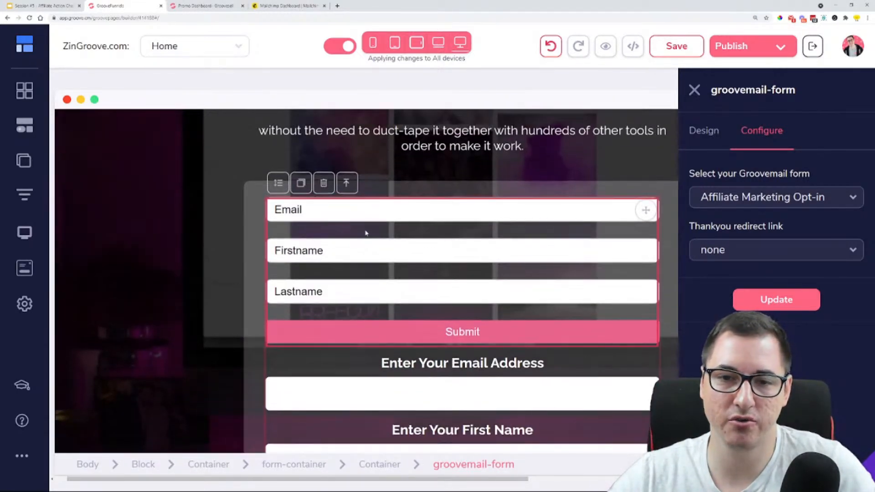
Set the top and bottom padding of the GrooveMail form's Email input to 10 and compare its height with the original field
{"action": "left_click", "coordinate": [367, 211]}
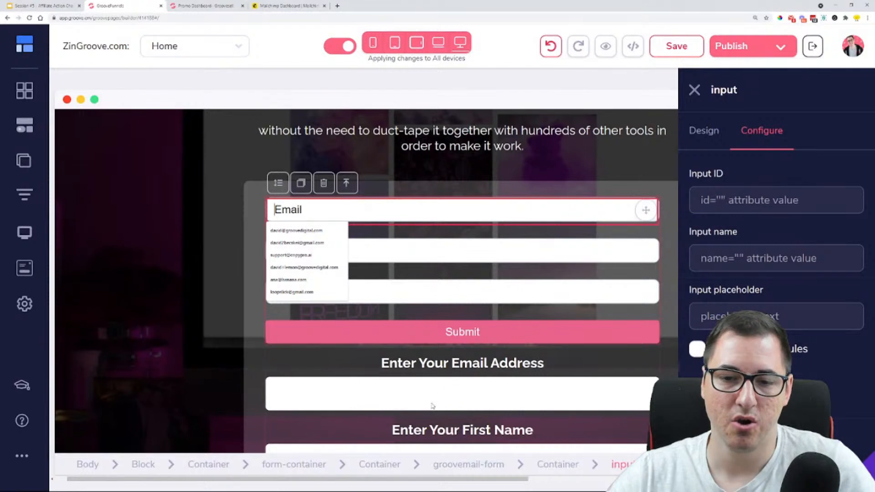
{"action": "left_click", "coordinate": [722, 138]}
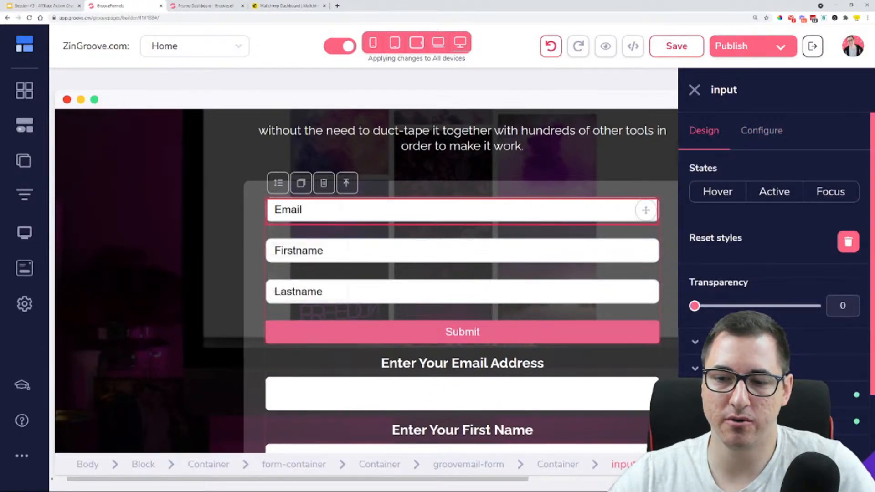
{"action": "scroll", "coordinate": [774, 274], "scroll_direction": "down", "scroll_amount": 3}
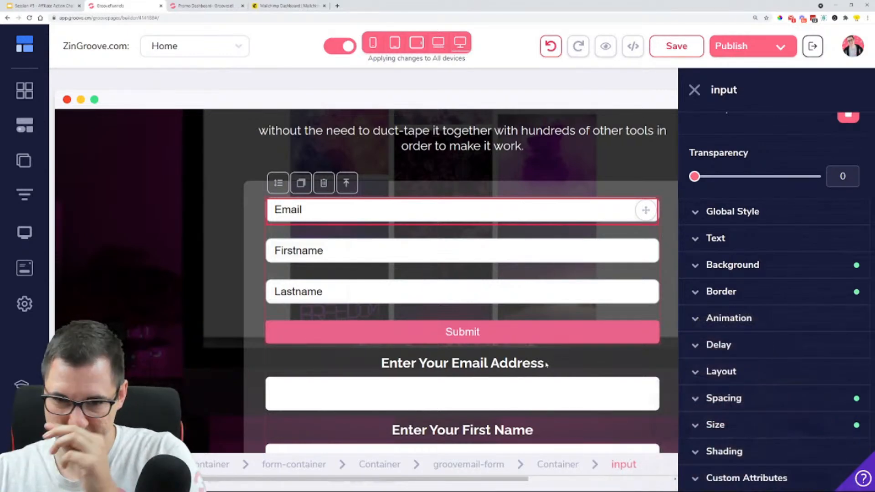
{"action": "scroll", "coordinate": [471, 250], "scroll_direction": "down", "scroll_amount": 4}
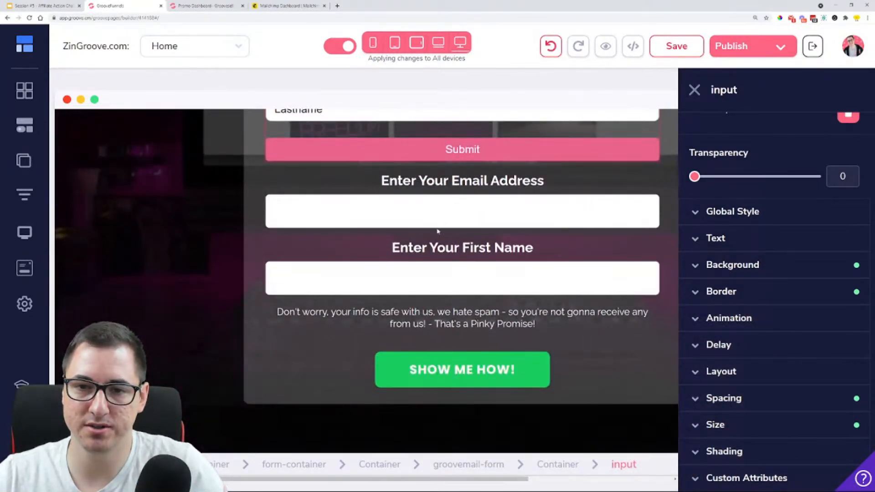
{"action": "scroll", "coordinate": [538, 314], "scroll_direction": "up", "scroll_amount": 5}
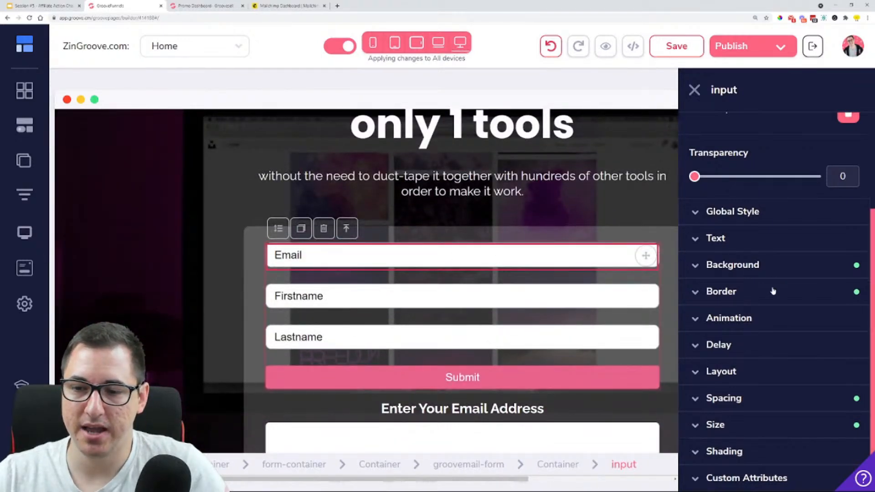
{"action": "left_click", "coordinate": [752, 399]}
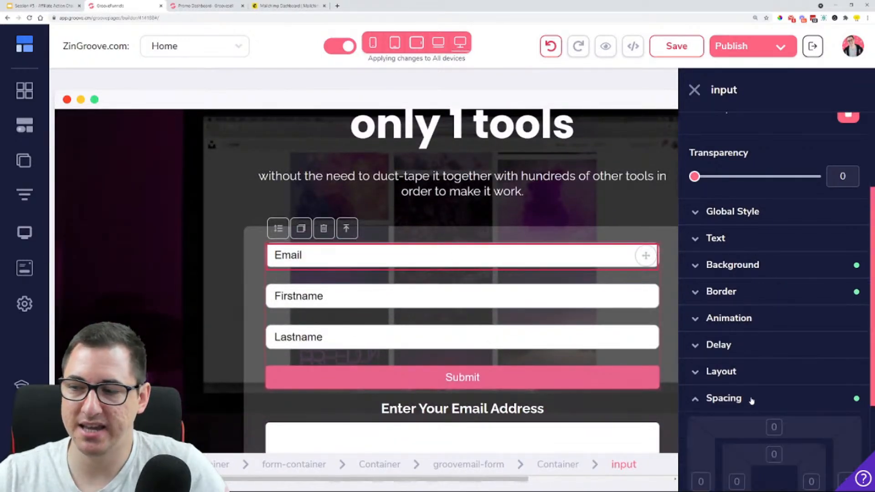
{"action": "scroll", "coordinate": [751, 399], "scroll_direction": "down", "scroll_amount": 3}
{"action": "left_click", "coordinate": [773, 307]}
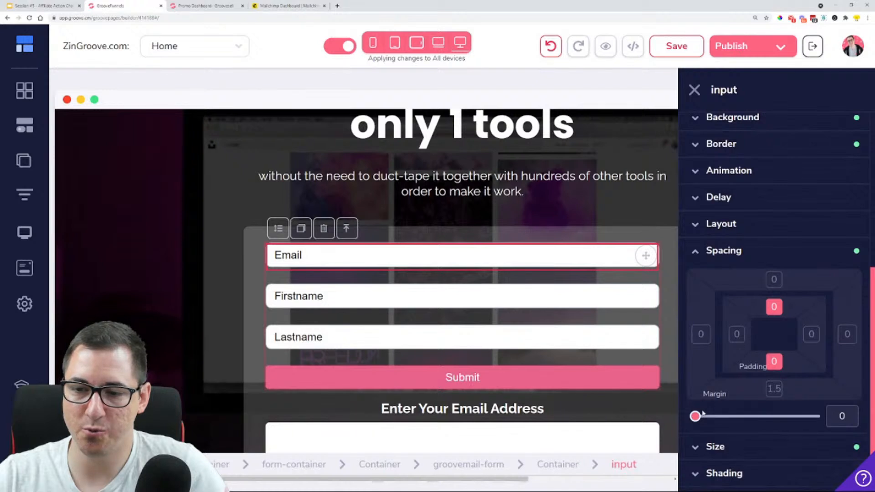
{"action": "left_click_drag", "start_coordinate": [699, 418], "coordinate": [697, 419]}
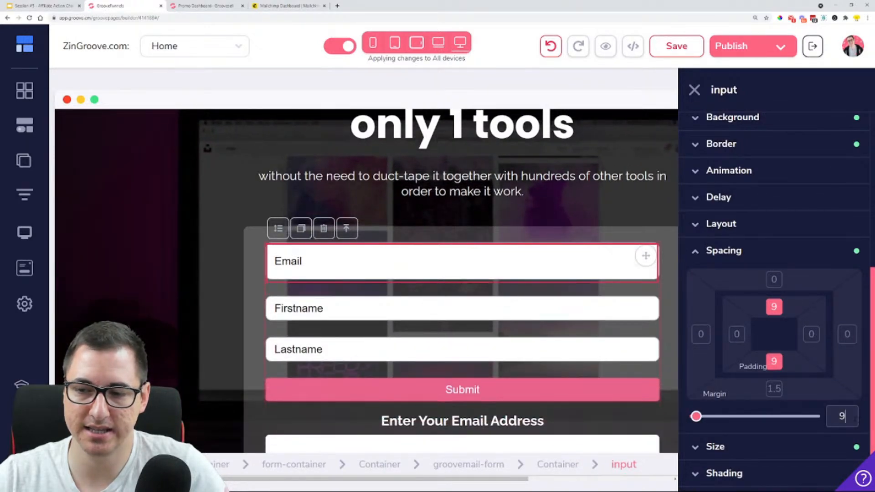
{"action": "key", "text": "BackSpace"}
{"action": "type", "text": "10"}
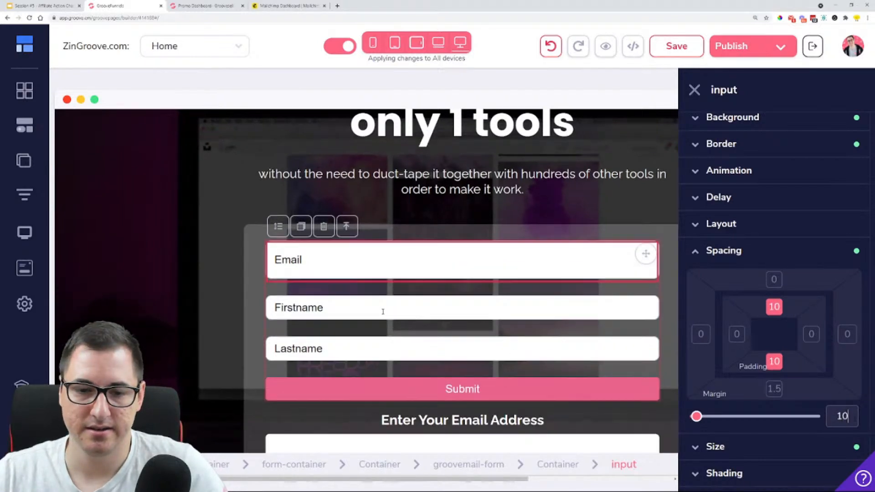
{"action": "scroll", "coordinate": [293, 374], "scroll_direction": "down", "scroll_amount": 2}
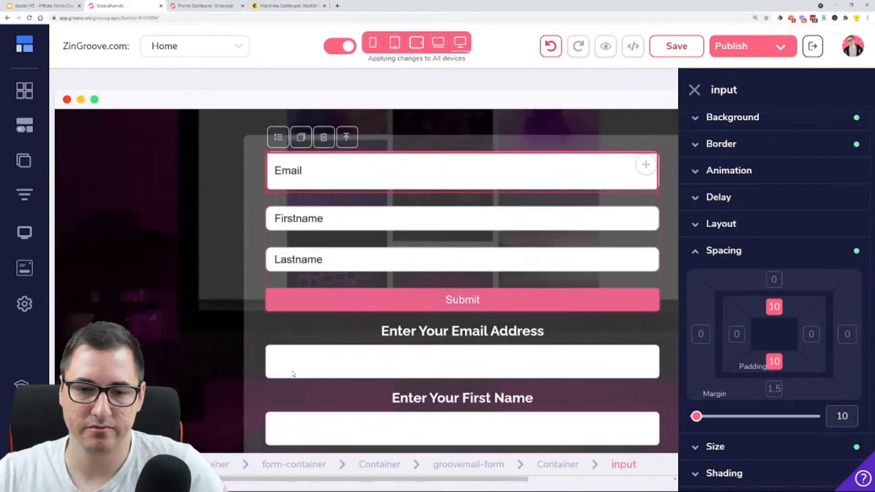
Reduce the Email input's top and bottom padding to 8 and finally to 7
{"action": "key", "text": "ctrl+a"}
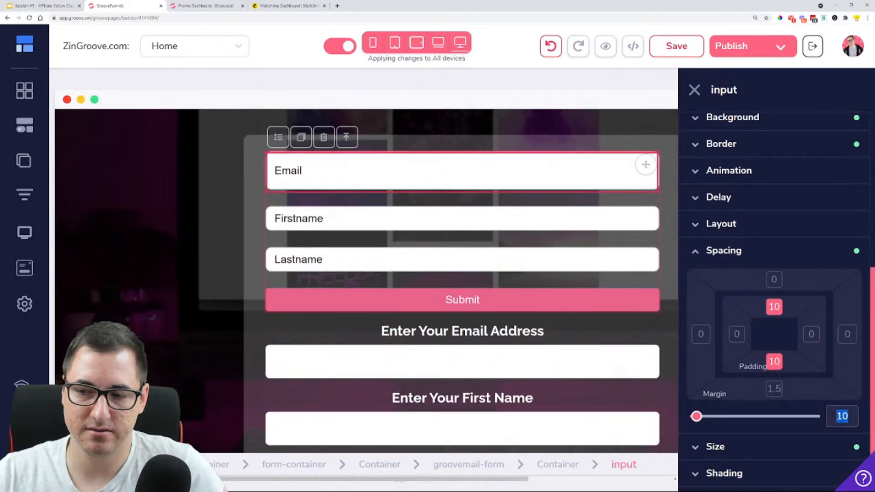
{"action": "type", "text": "8"}
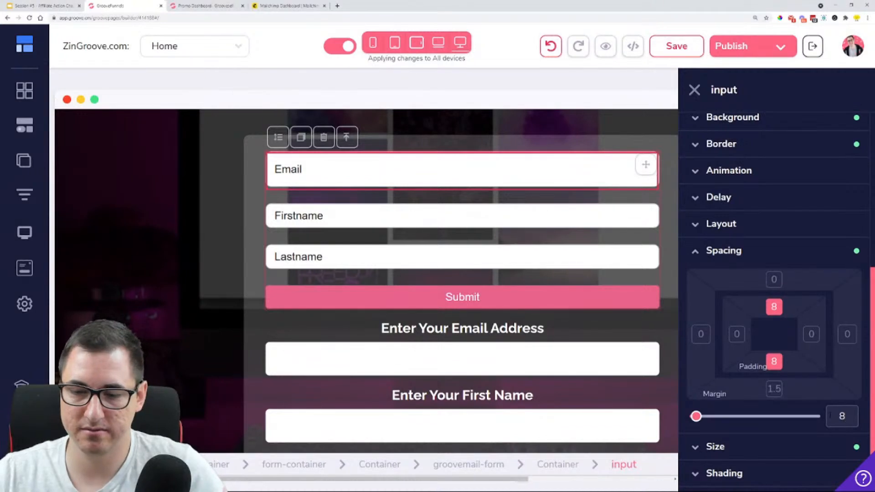
{"action": "key", "text": "BackSpace"}
{"action": "type", "text": "7"}
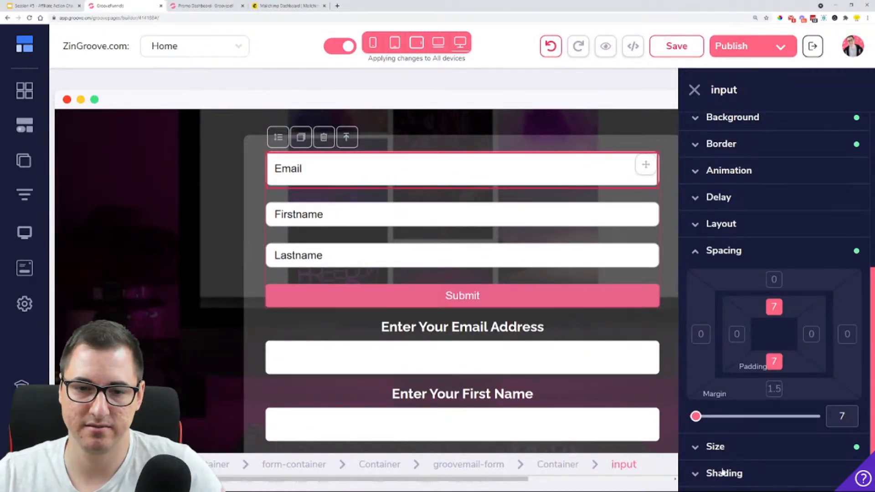
Set the top and bottom padding of the GrooveMail form's Firstname input to 7
{"action": "left_click", "coordinate": [378, 213]}
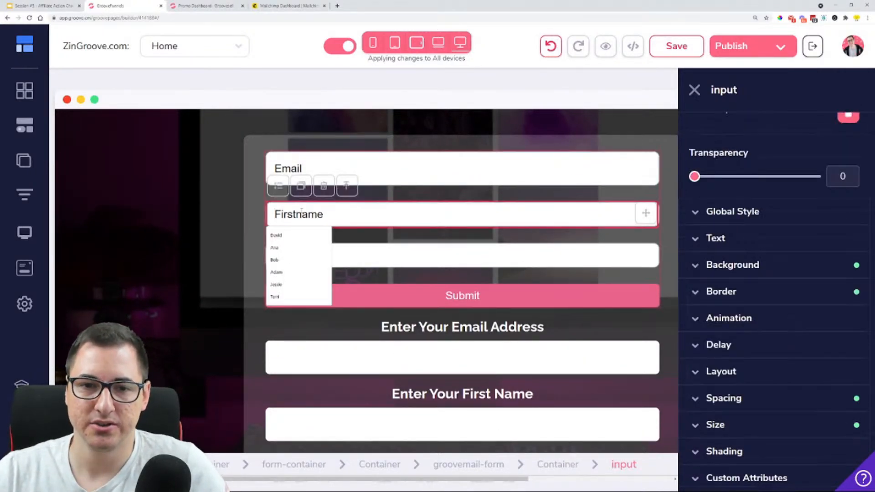
{"action": "left_click", "coordinate": [760, 397]}
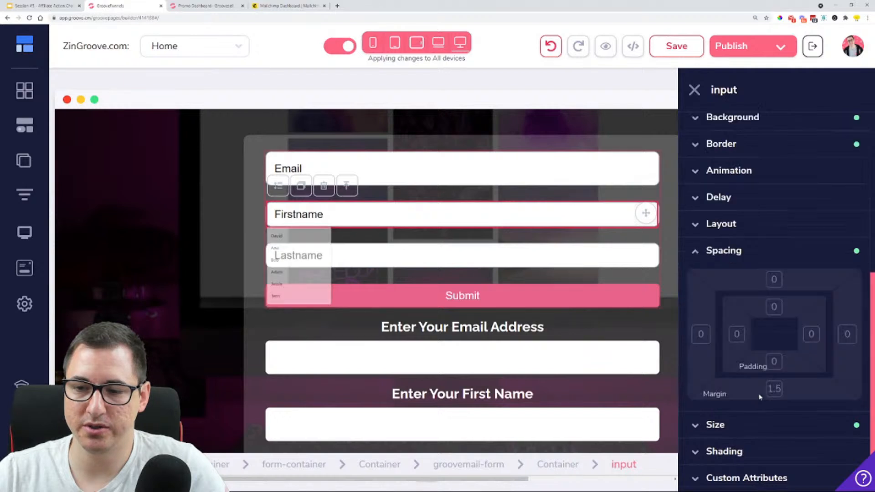
{"action": "left_click", "coordinate": [774, 363]}
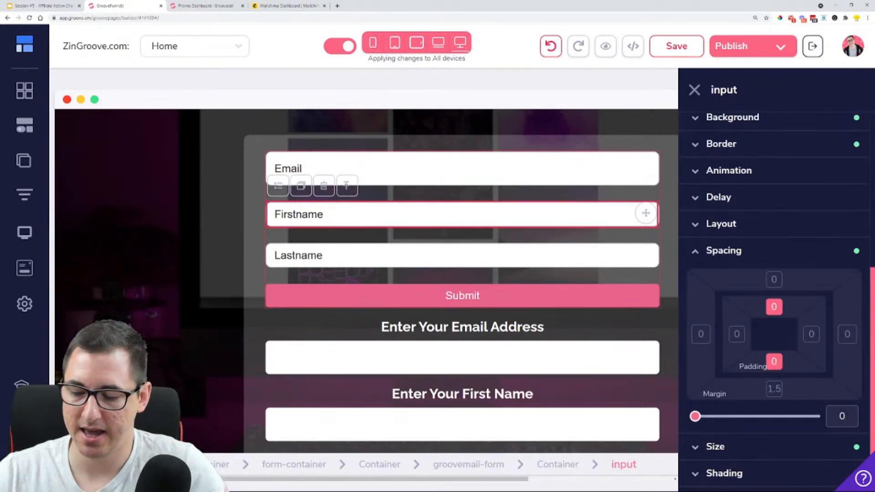
{"action": "type", "text": "7"}
Set the top and bottom padding of the GrooveMail form's Lastname input to 7 and compare it with the original fields
{"action": "left_click", "coordinate": [447, 265]}
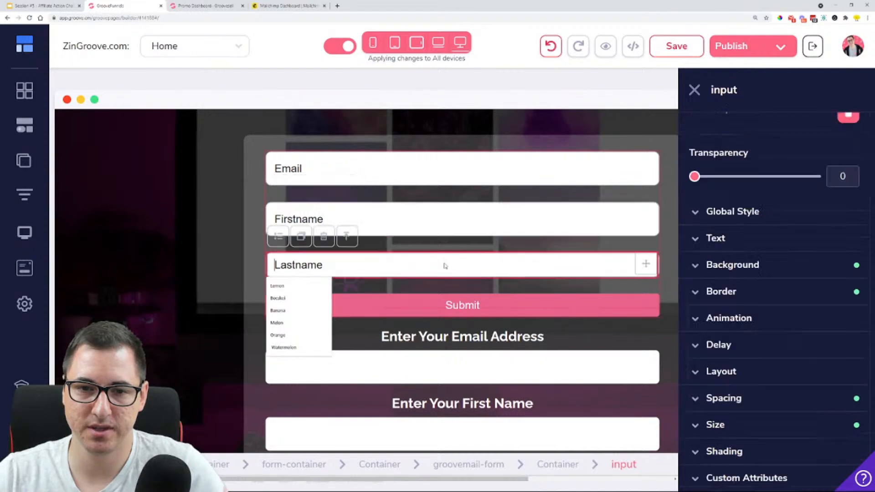
{"action": "left_click", "coordinate": [752, 445]}
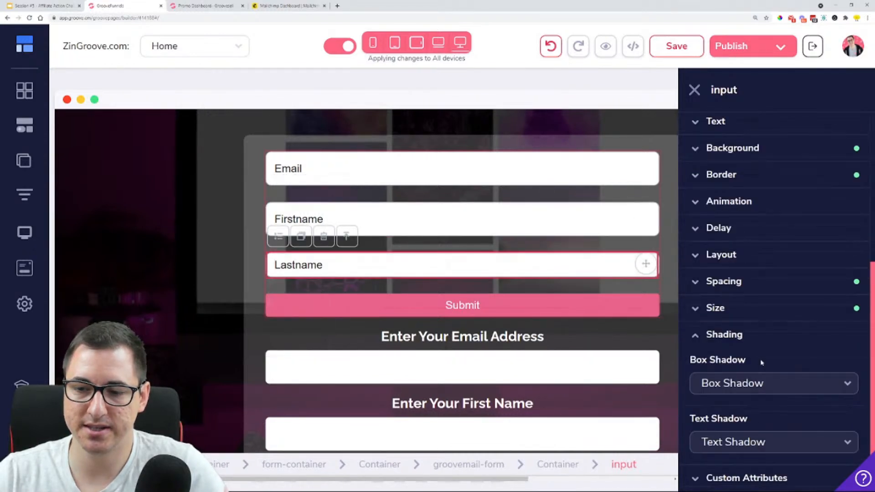
{"action": "left_click", "coordinate": [749, 340]}
{"action": "left_click", "coordinate": [748, 396]}
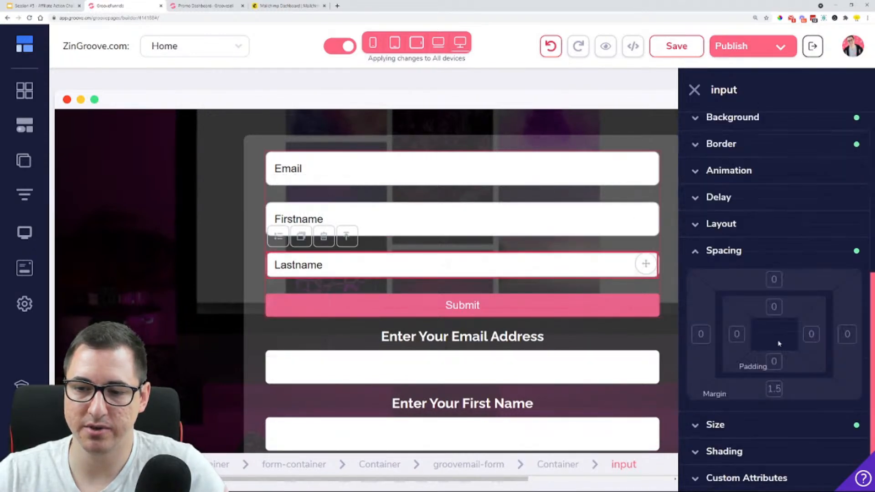
{"action": "left_click", "coordinate": [775, 361]}
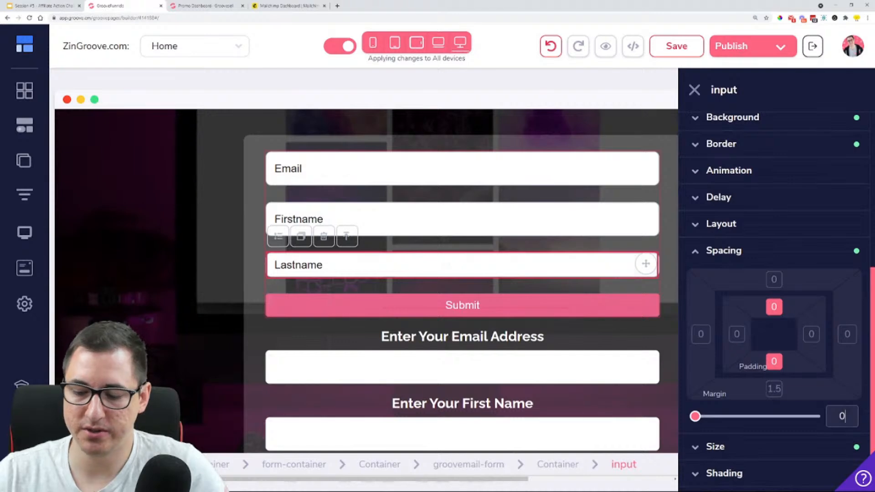
{"action": "type", "text": "7"}
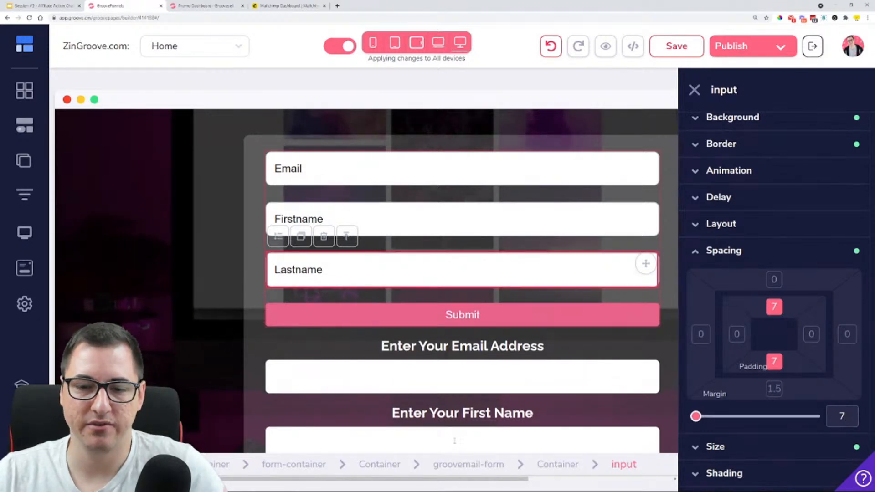
{"action": "scroll", "coordinate": [407, 223], "scroll_direction": "down", "scroll_amount": 3}
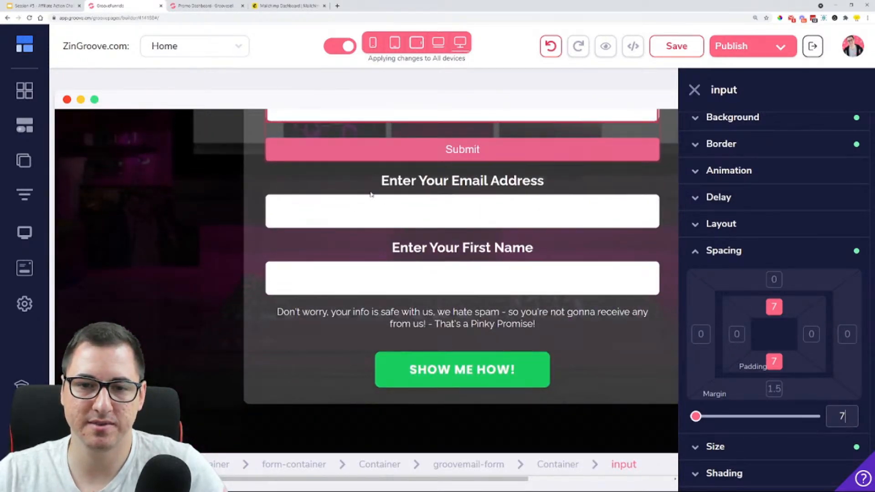
{"action": "scroll", "coordinate": [280, 164], "scroll_direction": "up", "scroll_amount": 3}
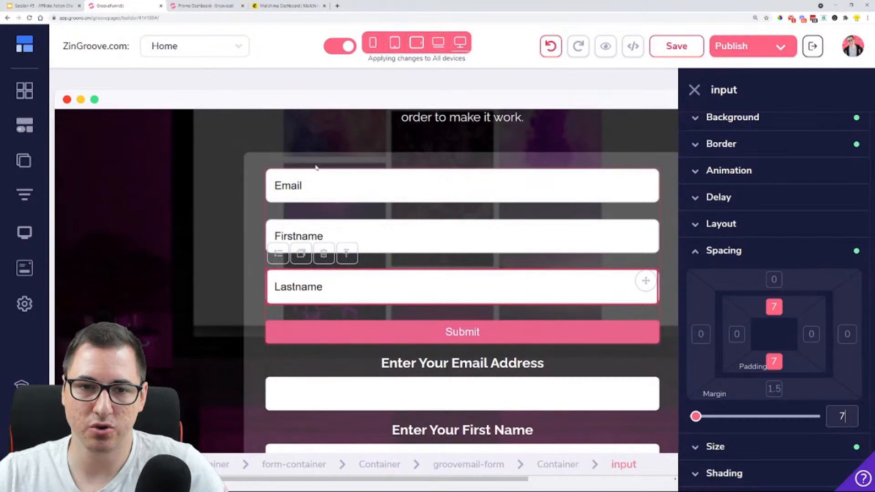
Remove the border style from the GrooveMail form's Email, Firstname and Lastname inputs
{"action": "left_click", "coordinate": [467, 195]}
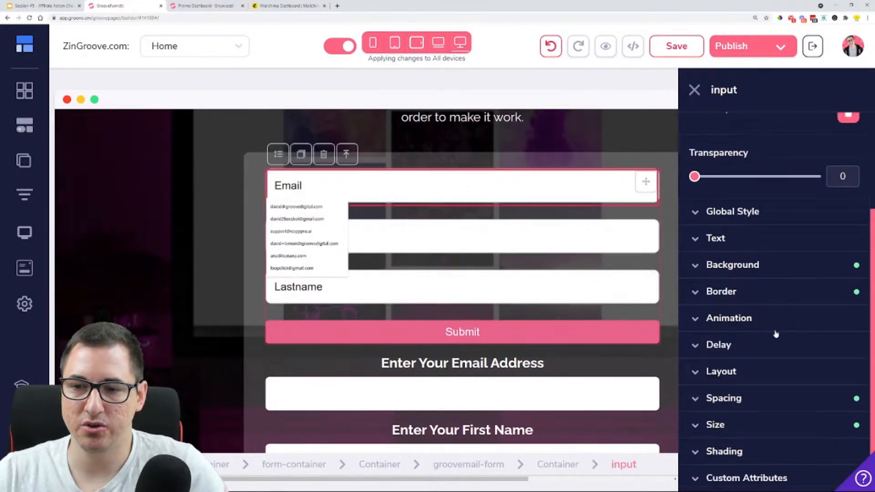
{"action": "left_click", "coordinate": [743, 293]}
{"action": "left_click", "coordinate": [760, 240]}
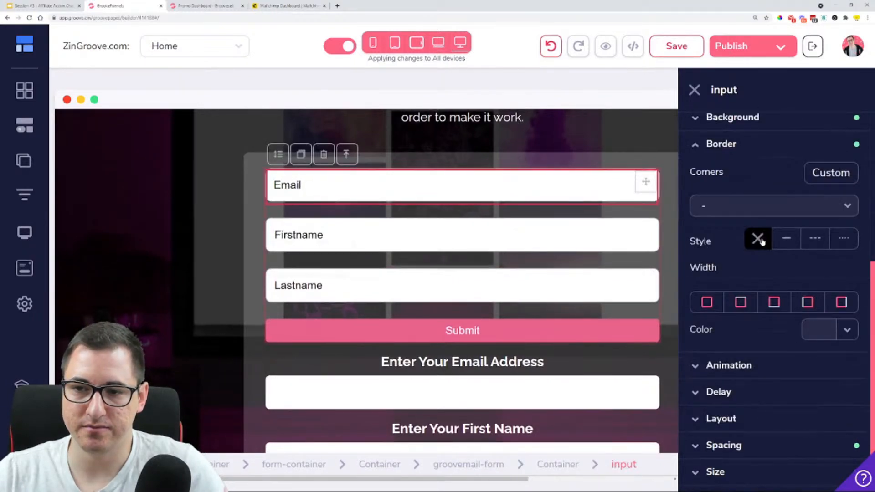
{"action": "left_click", "coordinate": [541, 226]}
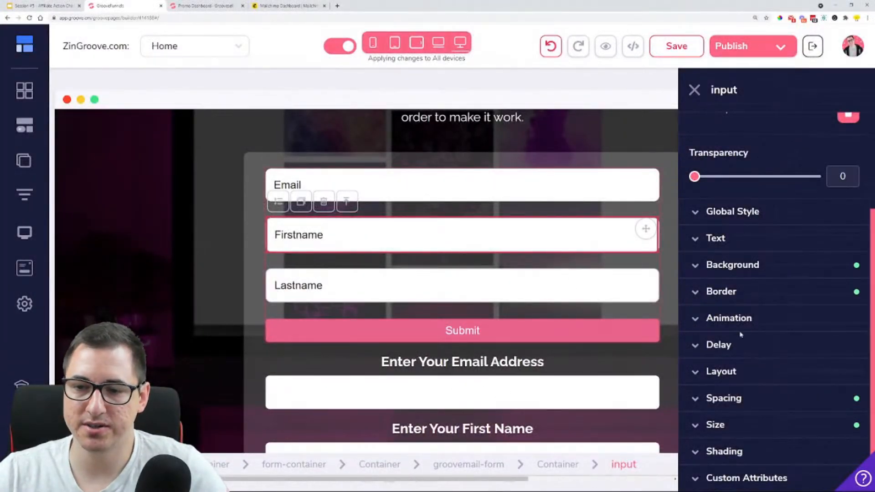
{"action": "left_click", "coordinate": [721, 291]}
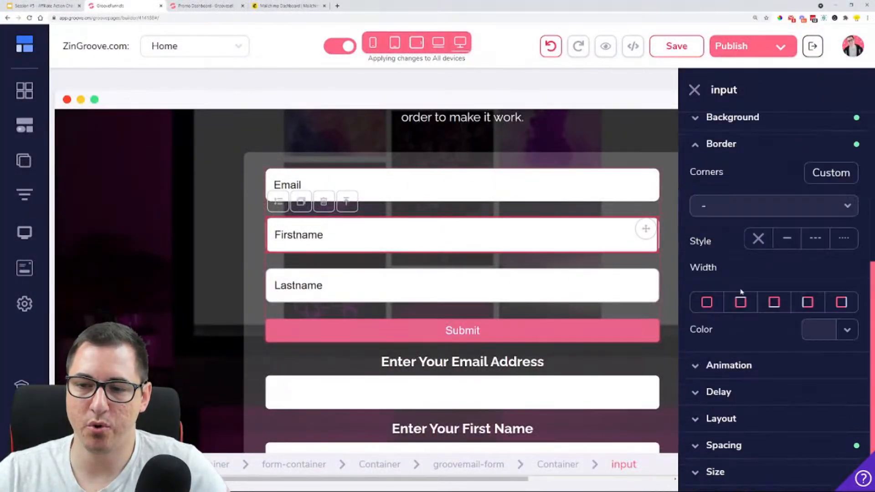
{"action": "left_click", "coordinate": [758, 240]}
{"action": "left_click", "coordinate": [462, 277]}
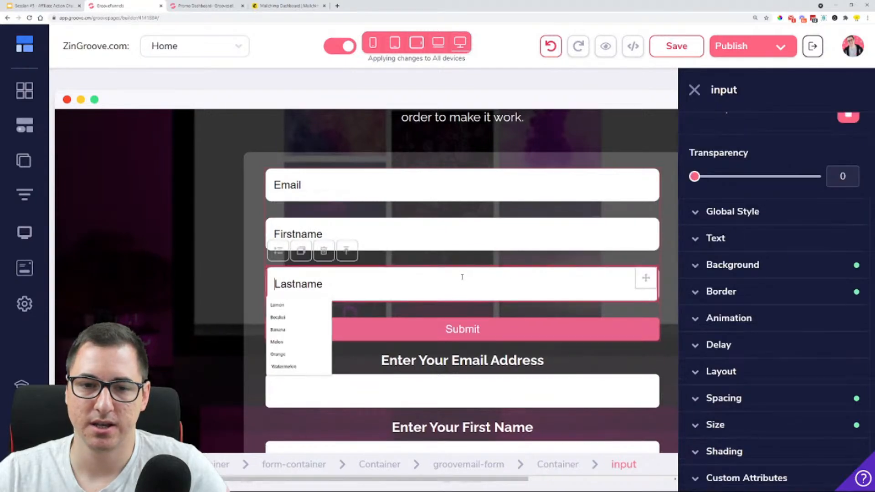
{"action": "left_click", "coordinate": [693, 291]}
{"action": "left_click", "coordinate": [754, 241]}
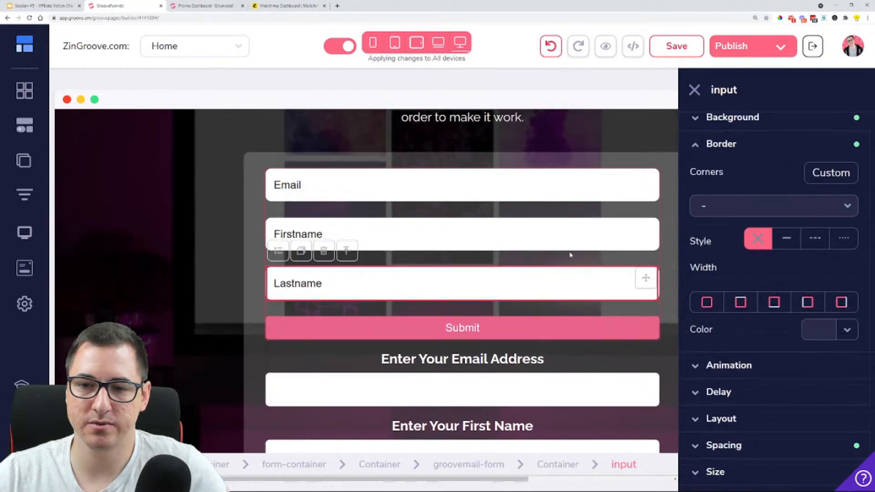
{"action": "left_click", "coordinate": [570, 254]}
Change the GrooveMail form's submit button text to "SHOW ME HOW!", keeping Submit as the button action
{"action": "scroll", "coordinate": [455, 319], "scroll_direction": "down", "scroll_amount": 2}
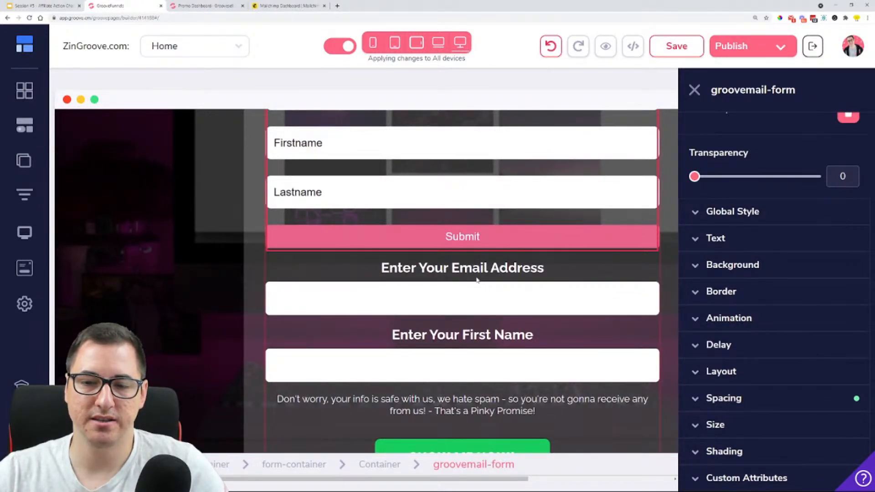
{"action": "scroll", "coordinate": [464, 196], "scroll_direction": "up", "scroll_amount": 1}
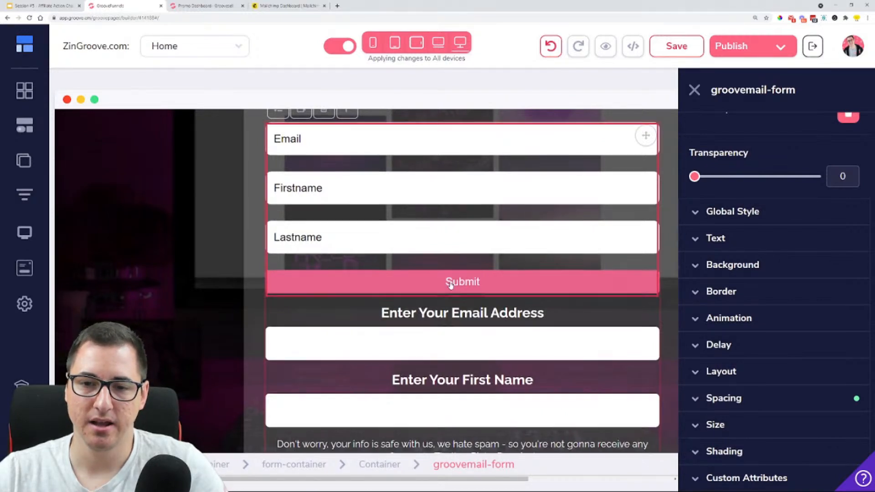
{"action": "scroll", "coordinate": [451, 286], "scroll_direction": "down", "scroll_amount": 2}
{"action": "left_click", "coordinate": [470, 191]}
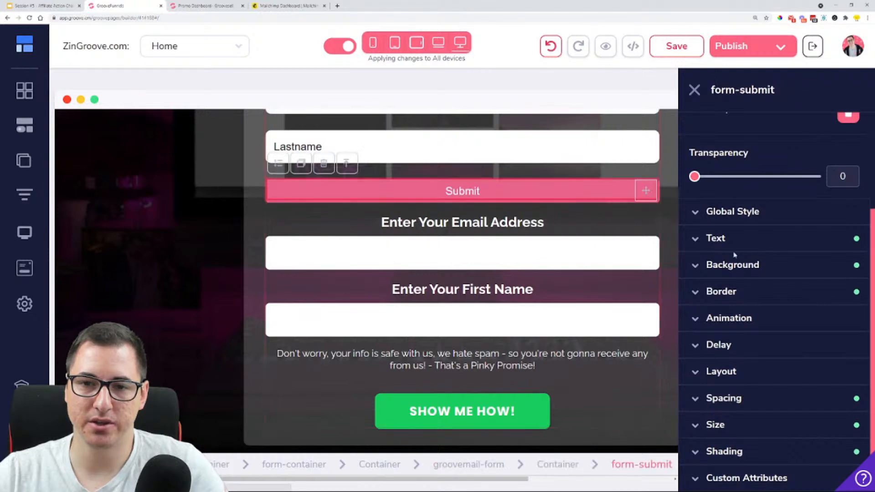
{"action": "scroll", "coordinate": [751, 210], "scroll_direction": "up", "scroll_amount": 3}
{"action": "left_click", "coordinate": [768, 143]}
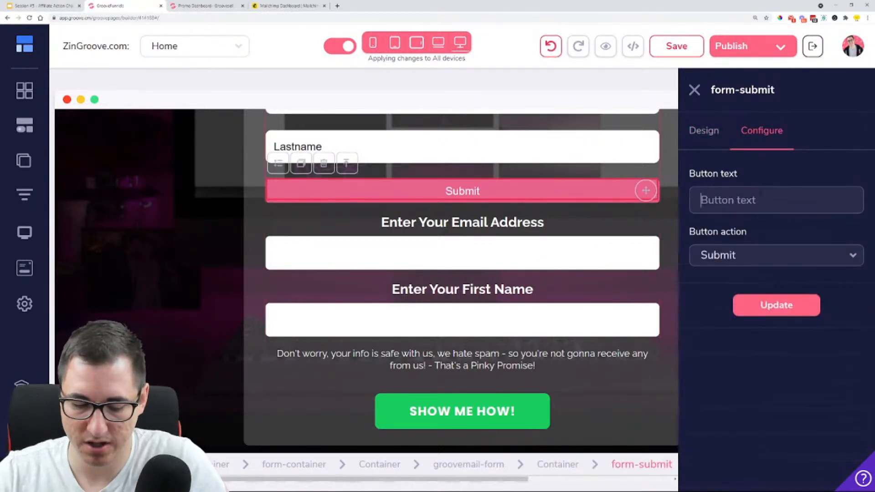
{"action": "left_click", "coordinate": [760, 199]}
{"action": "type", "text": "SHOW M"}
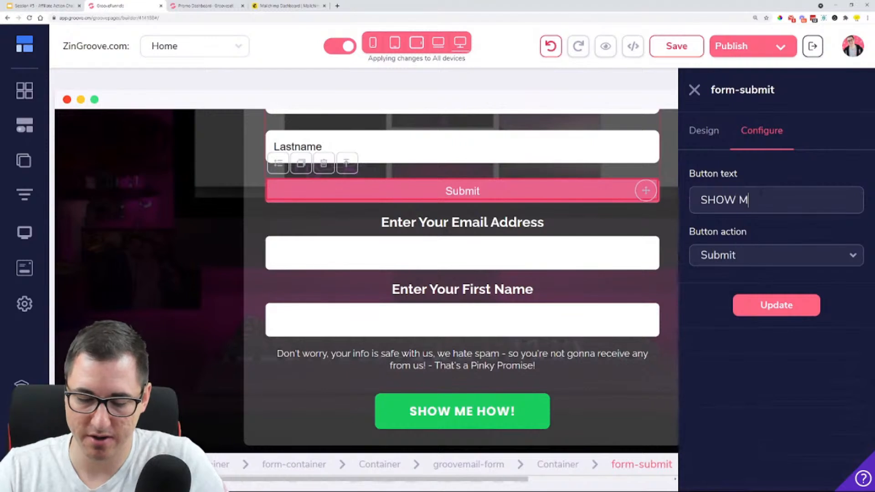
{"action": "type", "text": "E HO"}
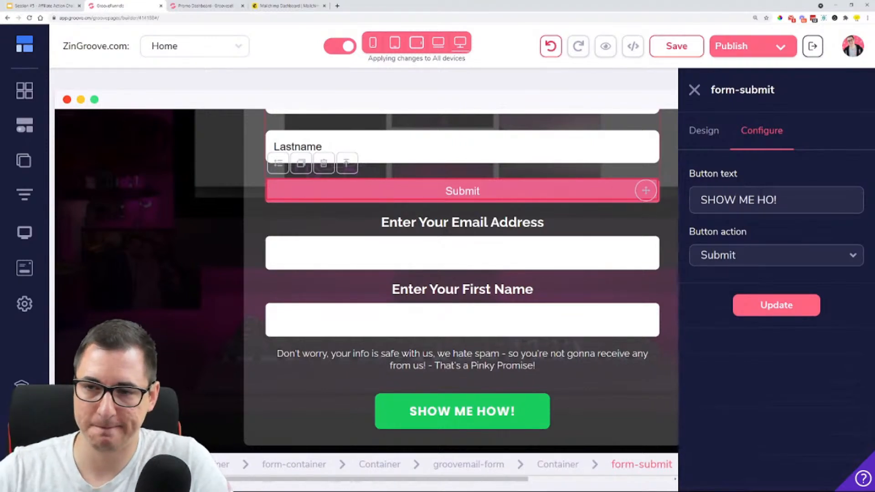
{"action": "type", "text": "W"}
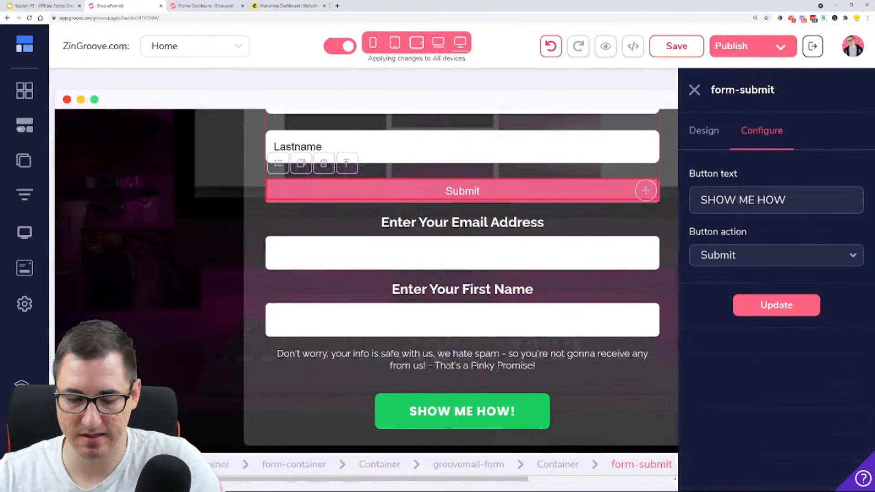
{"action": "type", "text": "!"}
{"action": "left_click", "coordinate": [755, 256]}
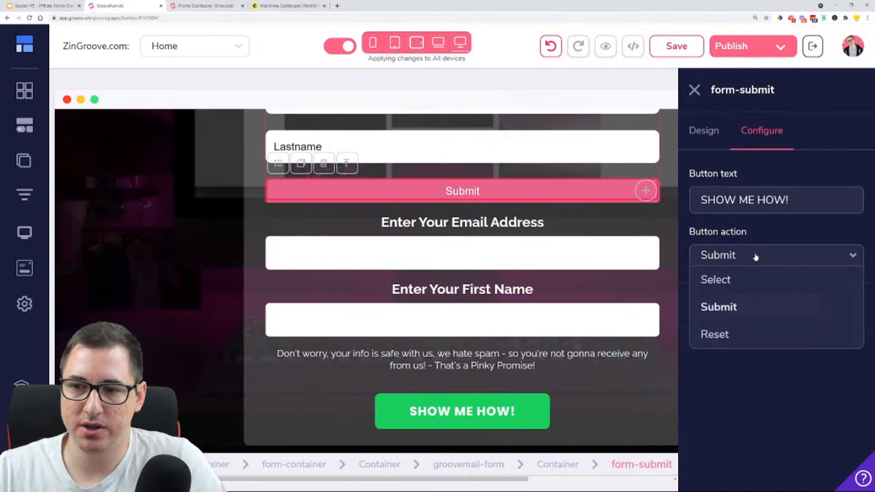
{"action": "left_click", "coordinate": [752, 306]}
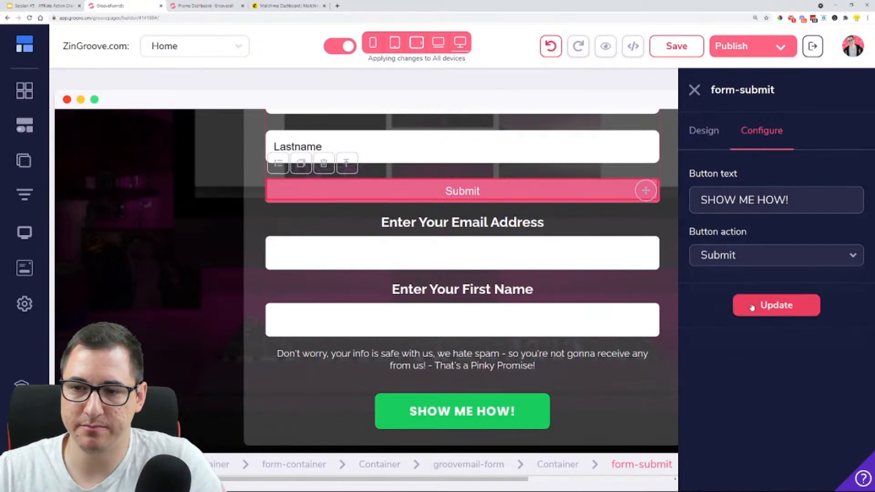
{"action": "left_click", "coordinate": [787, 312]}
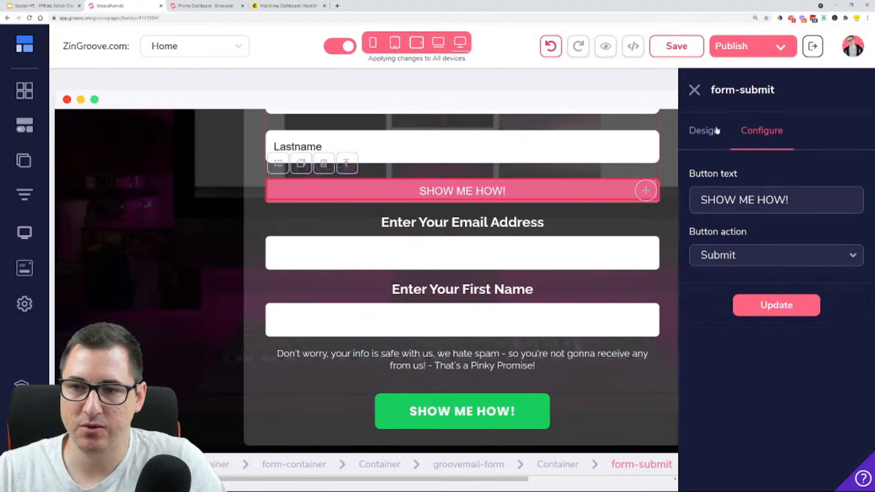
Style the GrooveMail submit button's text in Poppins with weight 800 and size 19
{"action": "left_click", "coordinate": [716, 131]}
{"action": "scroll", "coordinate": [761, 333], "scroll_direction": "down", "scroll_amount": 1}
{"action": "left_click", "coordinate": [754, 324]}
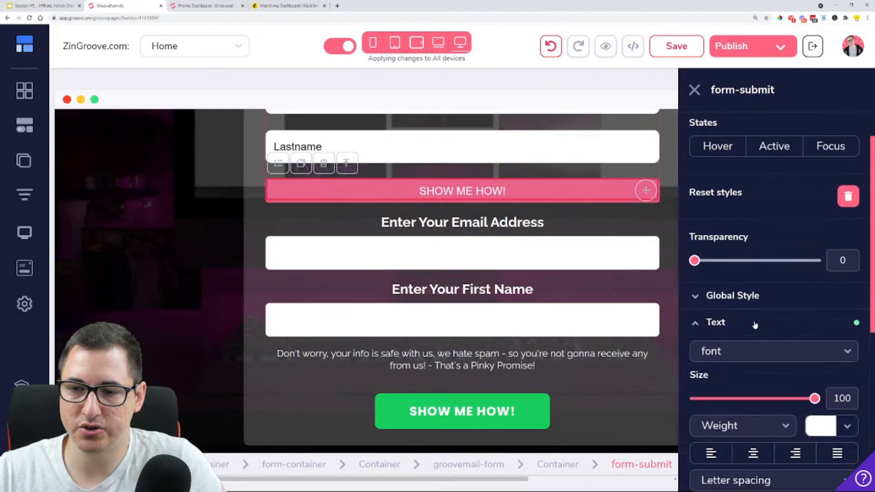
{"action": "left_click", "coordinate": [774, 351]}
{"action": "scroll", "coordinate": [777, 297], "scroll_direction": "down", "scroll_amount": 5}
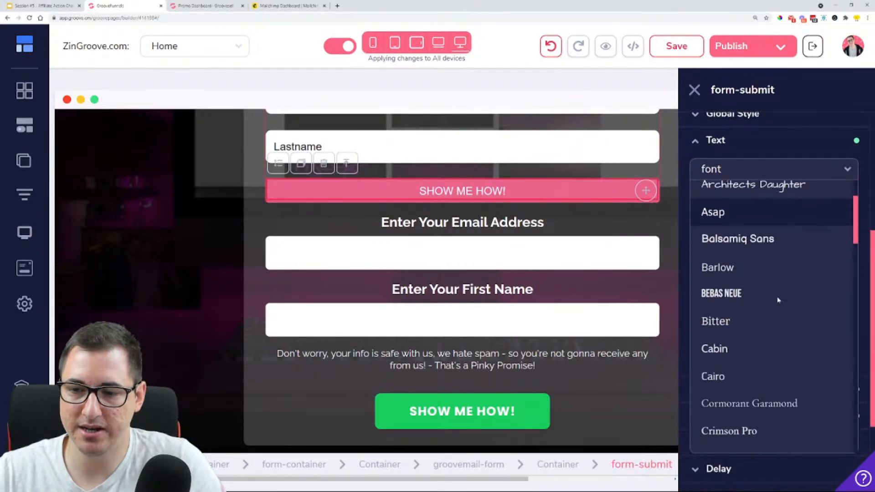
{"action": "scroll", "coordinate": [778, 300], "scroll_direction": "down", "scroll_amount": 12}
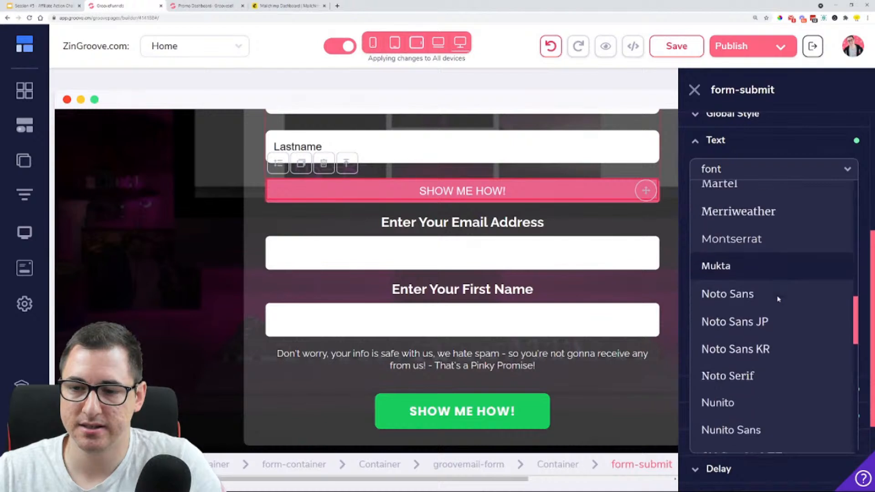
{"action": "scroll", "coordinate": [779, 297], "scroll_direction": "down", "scroll_amount": 8}
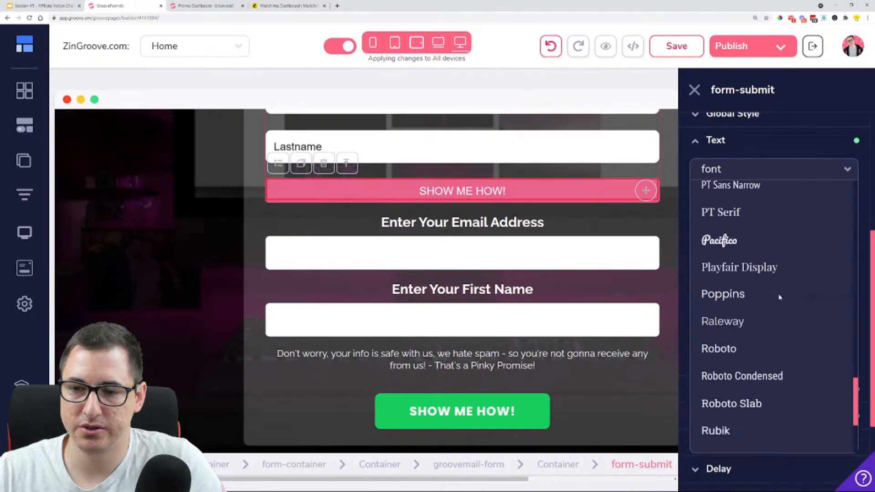
{"action": "left_click", "coordinate": [749, 250]}
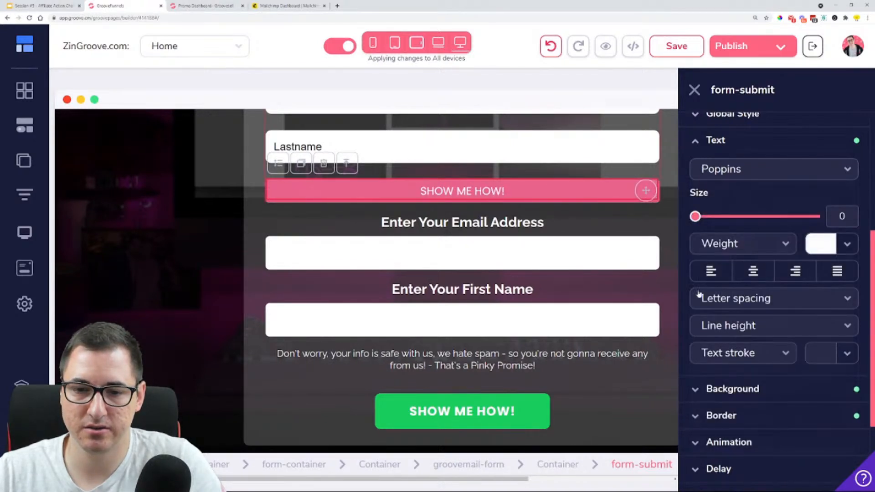
{"action": "left_click", "coordinate": [770, 251]}
{"action": "left_click", "coordinate": [748, 459]}
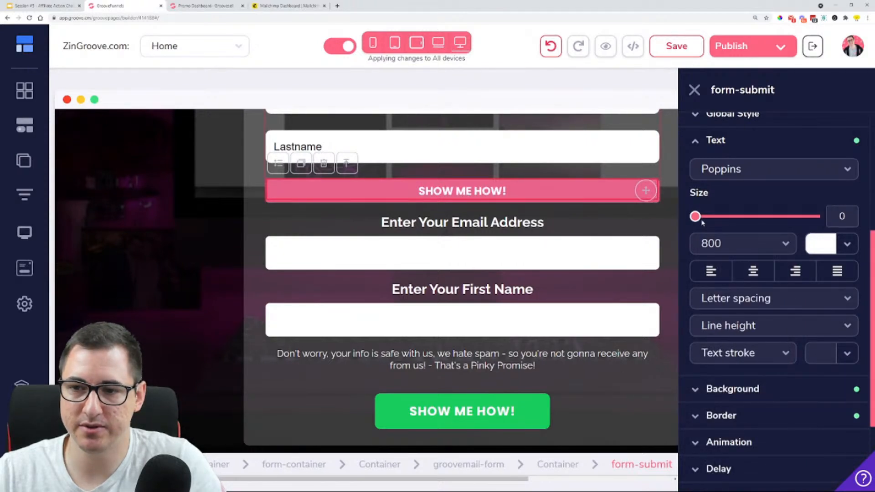
{"action": "left_click_drag", "start_coordinate": [695, 217], "coordinate": [717, 217]}
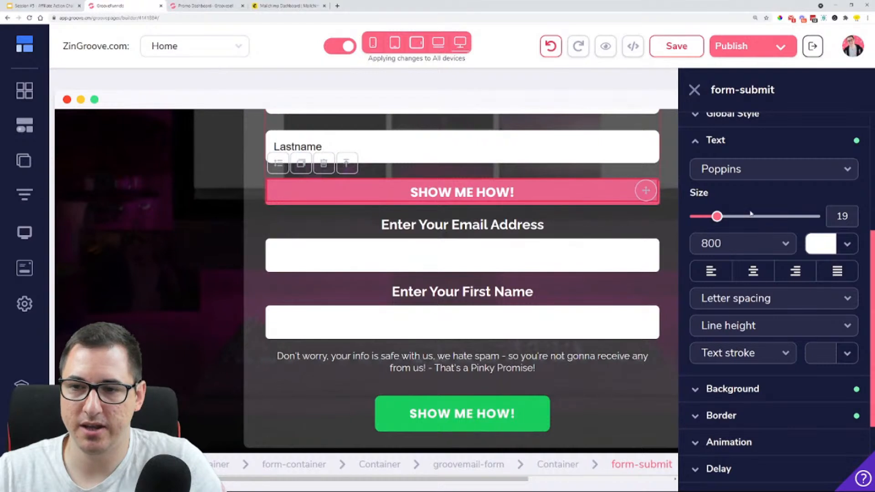
Change the GrooveMail submit button's background color to green #18CD5E
{"action": "scroll", "coordinate": [757, 227], "scroll_direction": "down", "scroll_amount": 3}
{"action": "left_click", "coordinate": [755, 267]}
{"action": "left_click", "coordinate": [829, 302]}
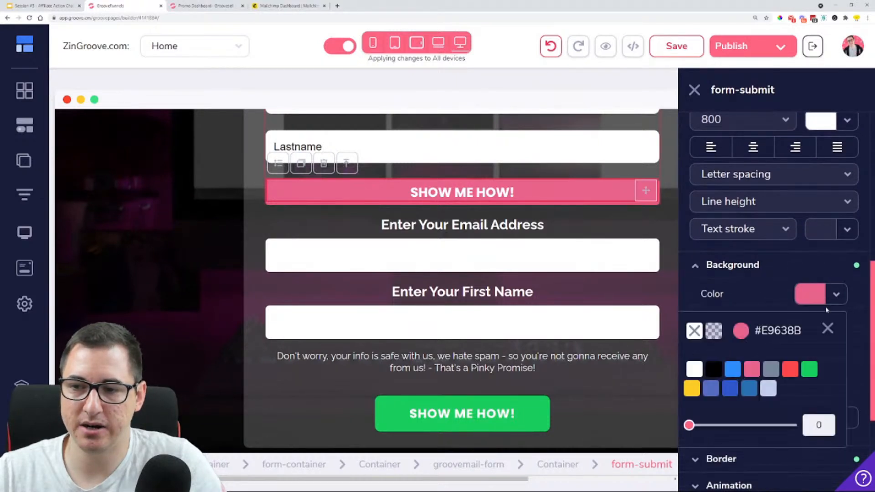
{"action": "mouse_move", "coordinate": [813, 403]}
{"action": "left_click", "coordinate": [811, 432]}
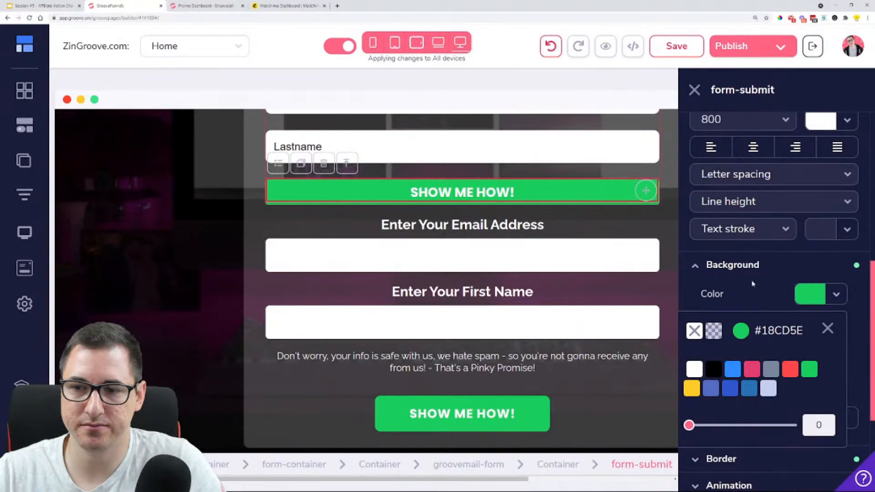
{"action": "left_click", "coordinate": [828, 328]}
Set the top and bottom padding of the GrooveMail submit button to 17
{"action": "scroll", "coordinate": [748, 290], "scroll_direction": "down", "scroll_amount": 4}
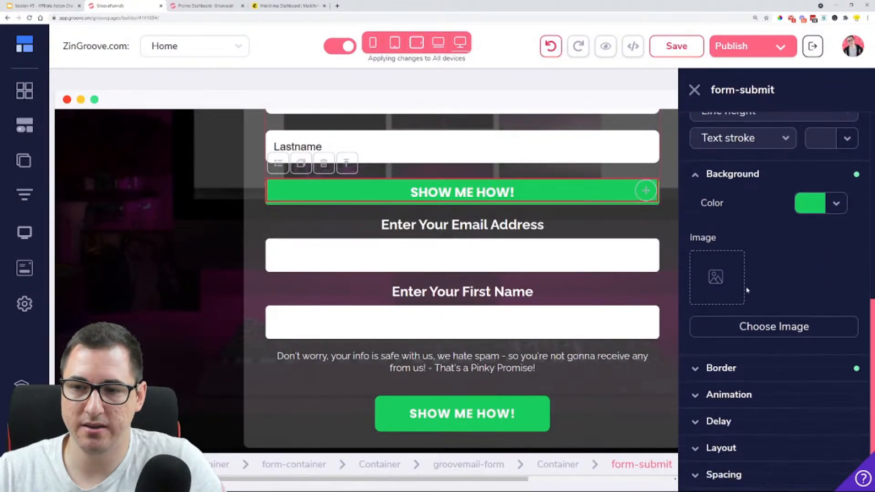
{"action": "left_click", "coordinate": [752, 398]}
{"action": "scroll", "coordinate": [770, 346], "scroll_direction": "down", "scroll_amount": 3}
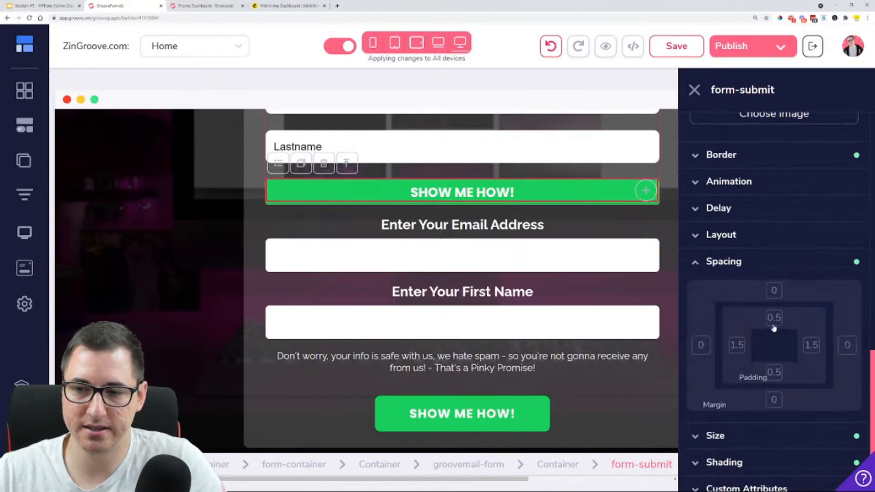
{"action": "left_click", "coordinate": [772, 373]}
{"action": "left_click_drag", "start_coordinate": [696, 430], "coordinate": [697, 429]}
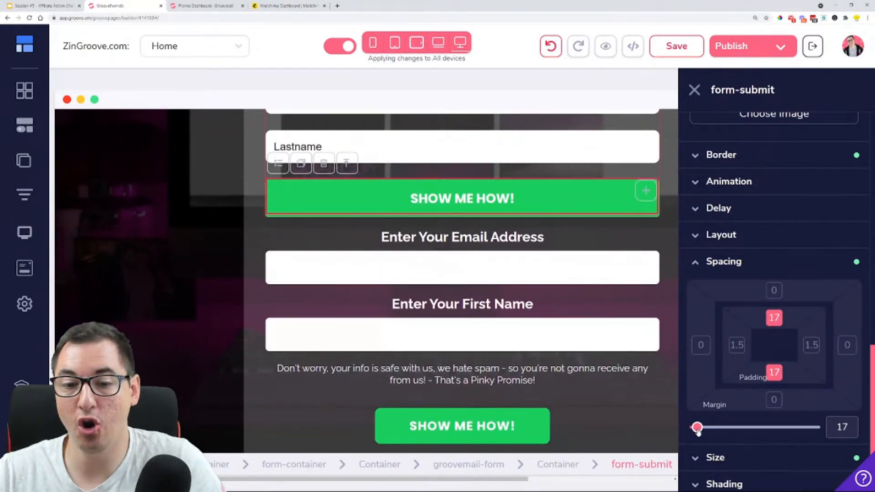
Set the width of the GrooveMail submit button to 46% relative to its parent
{"action": "left_click", "coordinate": [719, 268]}
{"action": "left_click", "coordinate": [749, 424]}
{"action": "scroll", "coordinate": [783, 364], "scroll_direction": "down", "scroll_amount": 4}
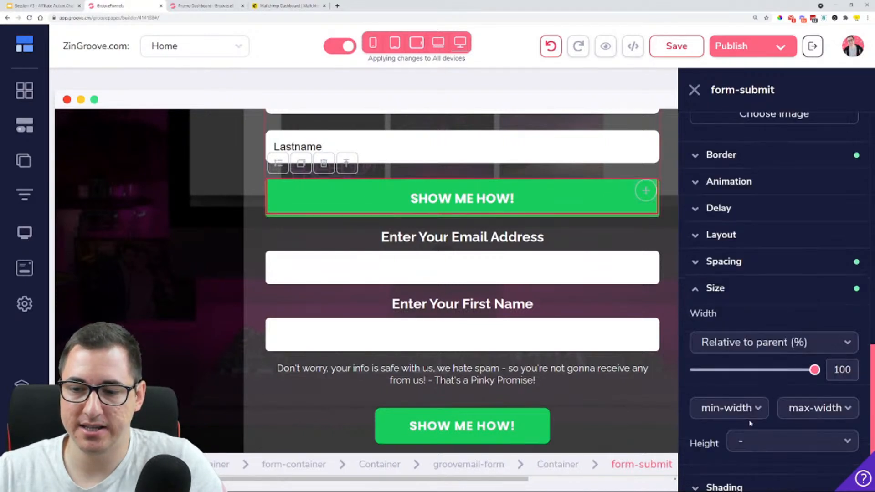
{"action": "left_click_drag", "start_coordinate": [813, 335], "coordinate": [750, 342]}
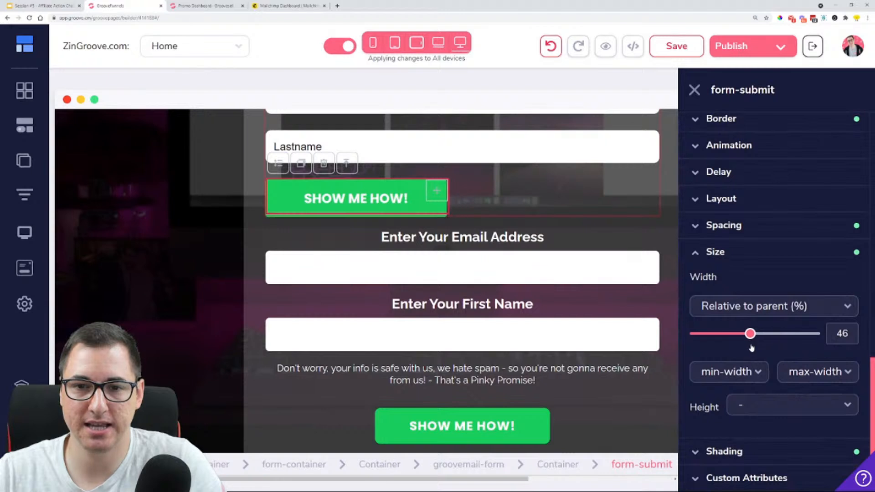
Give the container around the GrooveMail form a vertical layout direction and try centering its contents
{"action": "left_click", "coordinate": [641, 212]}
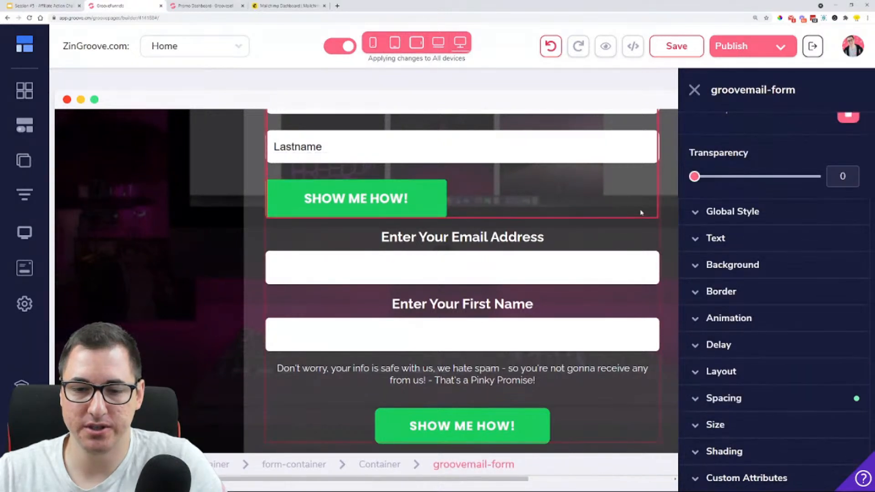
{"action": "left_click", "coordinate": [777, 374]}
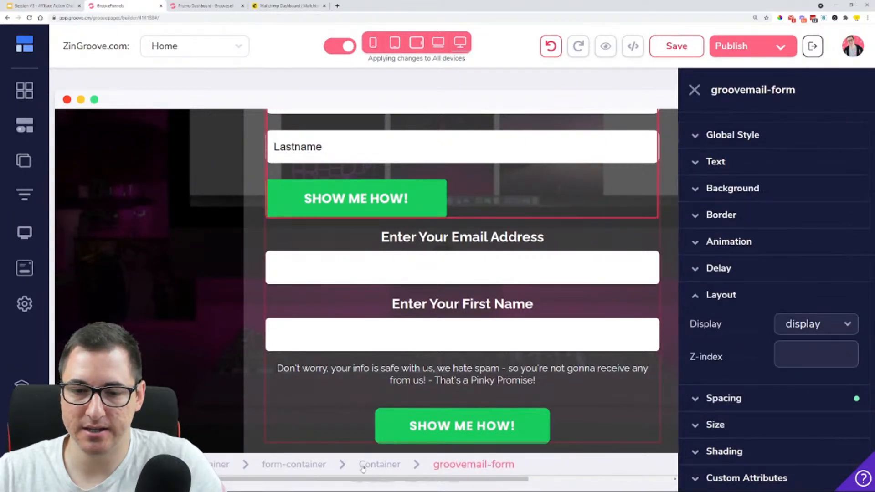
{"action": "left_click", "coordinate": [362, 467]}
{"action": "left_click", "coordinate": [790, 372]}
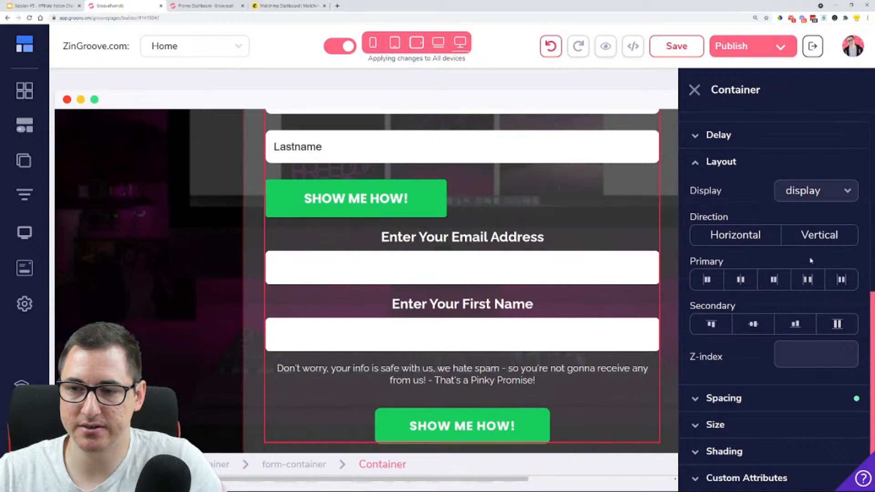
{"action": "left_click", "coordinate": [820, 235]}
{"action": "left_click", "coordinate": [754, 325]}
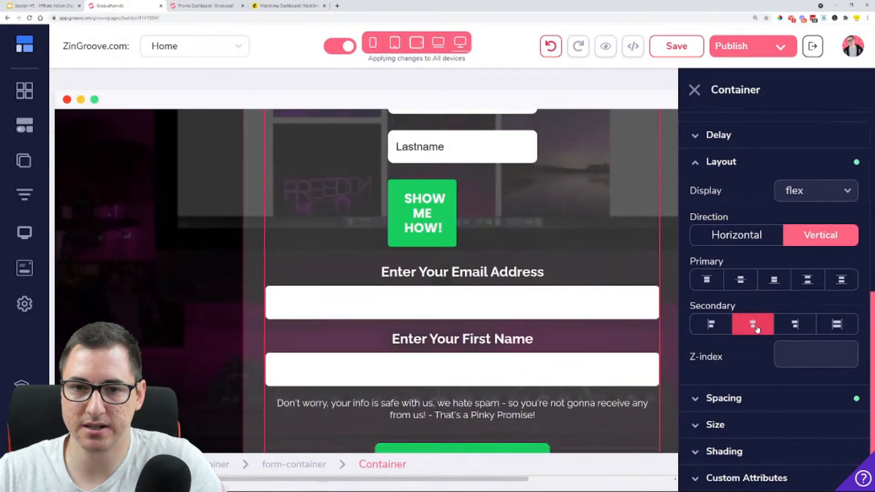
{"action": "left_click", "coordinate": [755, 328]}
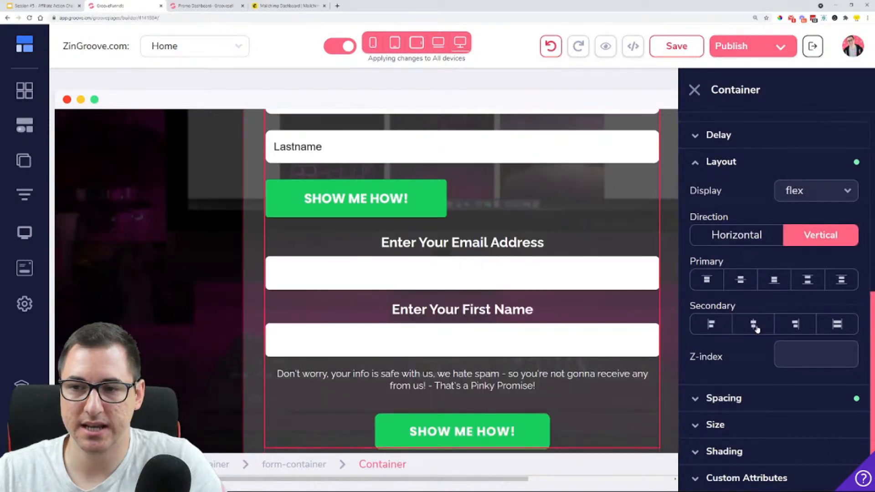
Insert a one-column layout below the Lastname field of the GrooveMail form and move the submit button into it
{"action": "left_click", "coordinate": [476, 189]}
{"action": "left_click", "coordinate": [34, 132]}
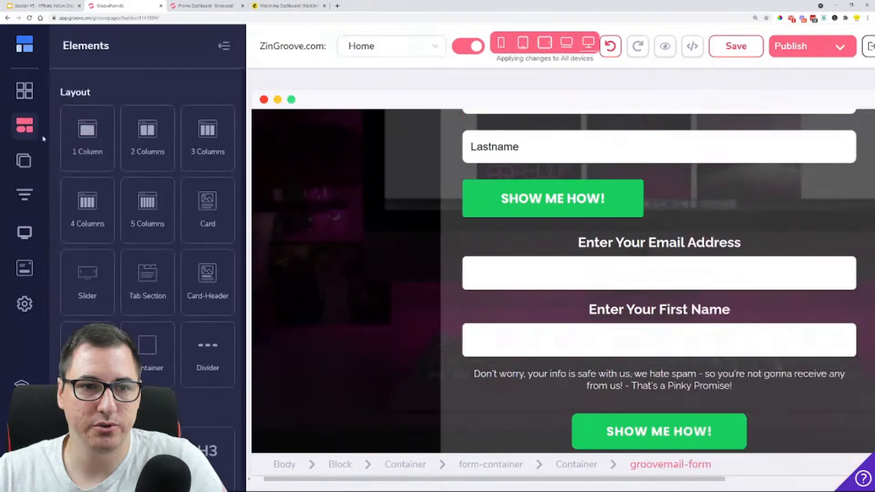
{"action": "left_click_drag", "start_coordinate": [87, 137], "coordinate": [595, 227]}
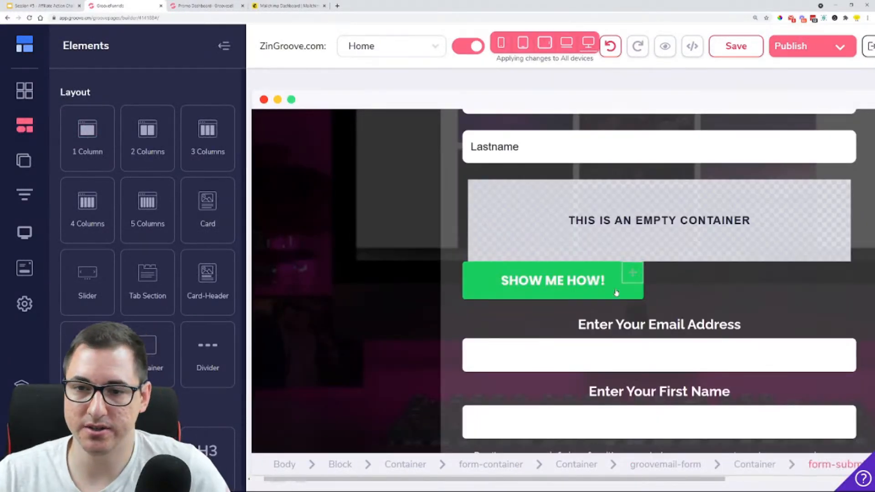
{"action": "left_click_drag", "start_coordinate": [631, 273], "coordinate": [669, 215]}
Center the submit button in its new column container using vertical direction and centered secondary alignment
{"action": "left_click", "coordinate": [670, 214]}
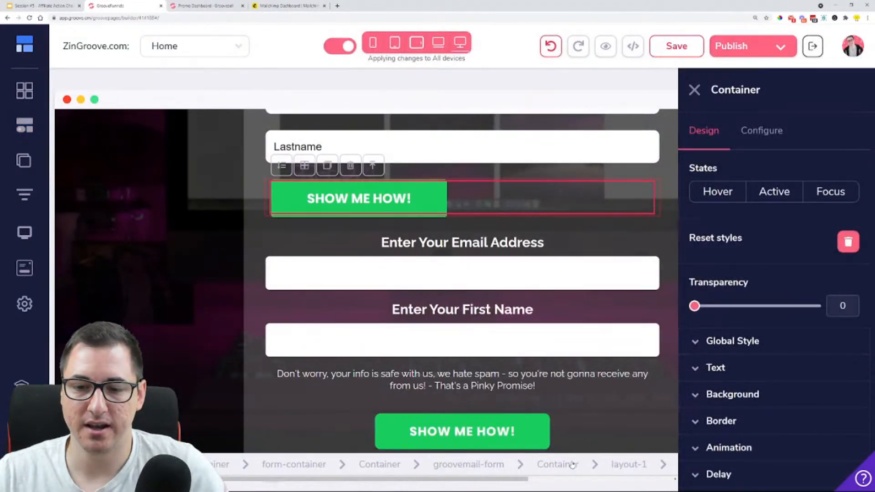
{"action": "scroll", "coordinate": [509, 204], "scroll_direction": "up", "scroll_amount": 3}
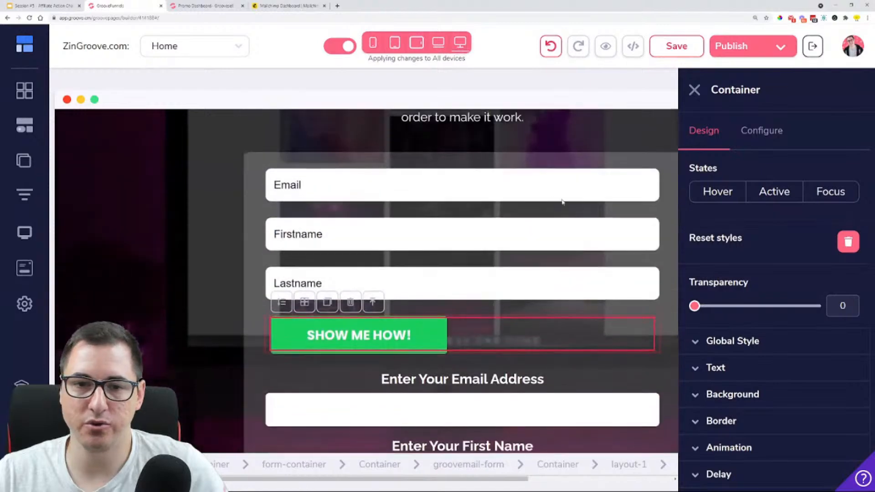
{"action": "scroll", "coordinate": [501, 273], "scroll_direction": "down", "scroll_amount": 3}
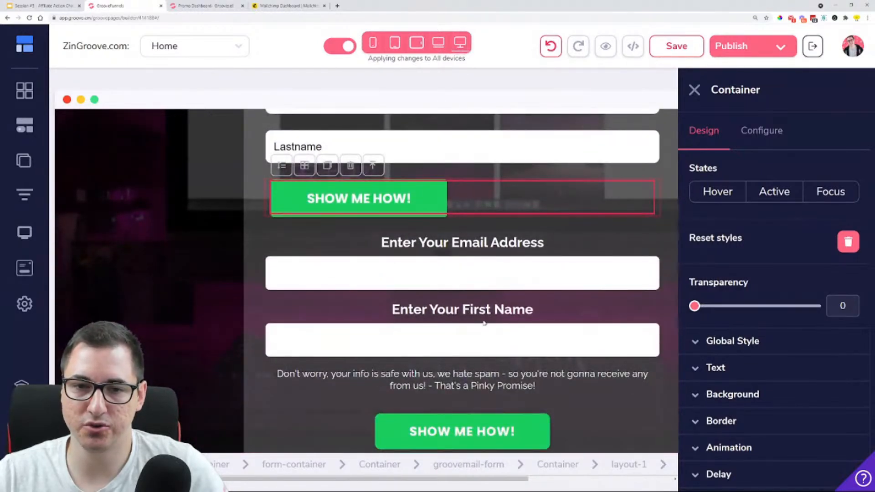
{"action": "scroll", "coordinate": [484, 323], "scroll_direction": "up", "scroll_amount": 2}
{"action": "scroll", "coordinate": [546, 140], "scroll_direction": "up", "scroll_amount": 2}
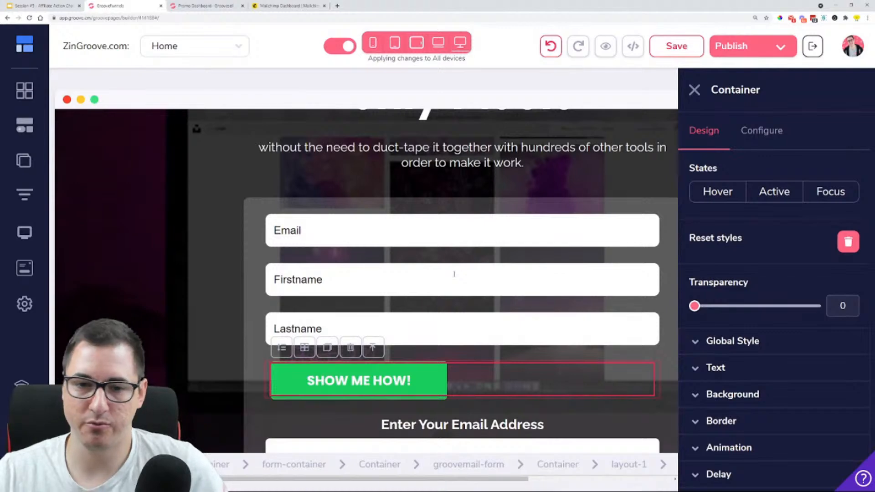
{"action": "scroll", "coordinate": [453, 275], "scroll_direction": "down", "scroll_amount": 4}
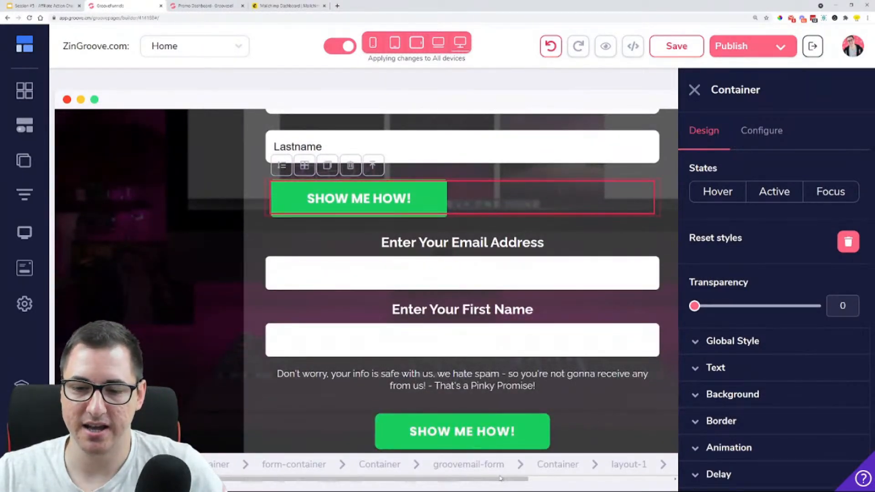
{"action": "left_click_drag", "start_coordinate": [504, 479], "coordinate": [543, 479]}
{"action": "scroll", "coordinate": [785, 387], "scroll_direction": "down", "scroll_amount": 3}
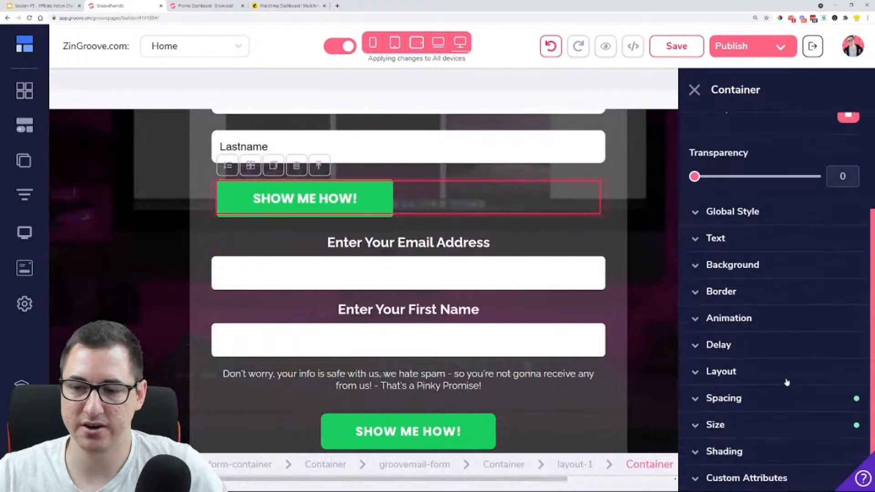
{"action": "left_click", "coordinate": [763, 377]}
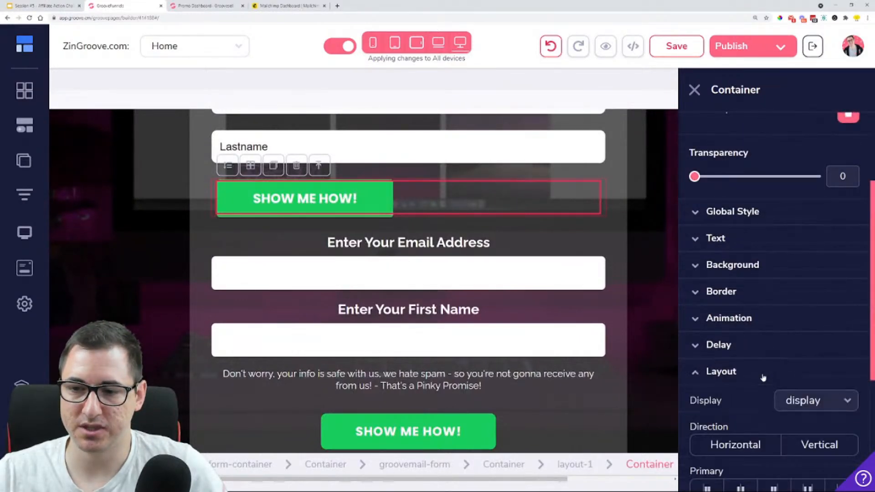
{"action": "scroll", "coordinate": [764, 378], "scroll_direction": "down", "scroll_amount": 3}
{"action": "left_click", "coordinate": [820, 310]}
{"action": "left_click", "coordinate": [753, 397]}
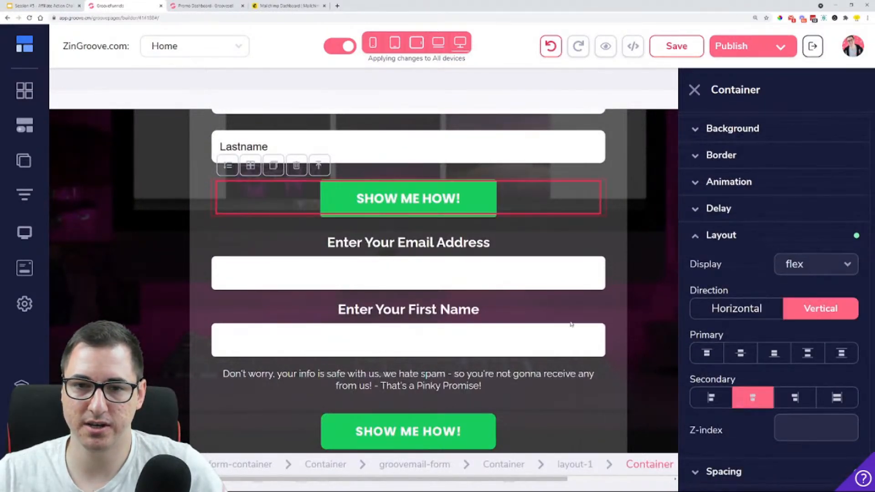
Delete the original form's "Enter Your Email Address" label and its email input field
{"action": "left_click", "coordinate": [592, 250]}
{"action": "scroll", "coordinate": [560, 269], "scroll_direction": "up", "scroll_amount": 5}
{"action": "scroll", "coordinate": [561, 269], "scroll_direction": "down", "scroll_amount": 4}
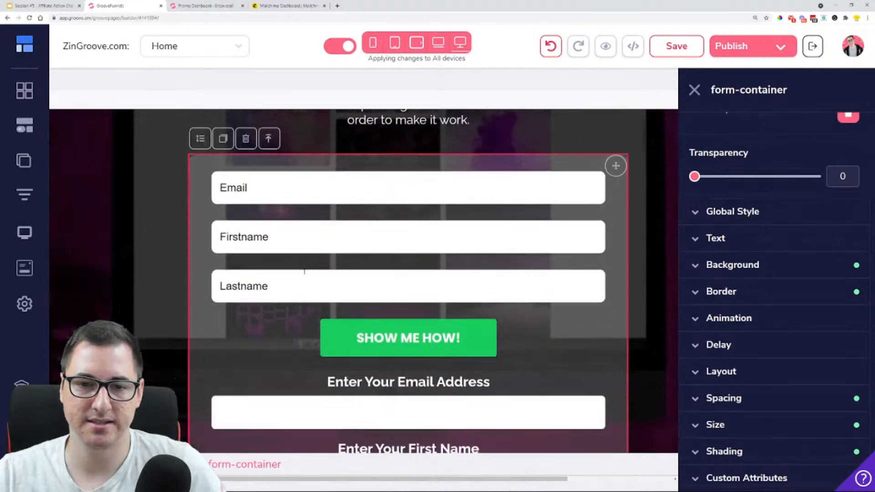
{"action": "scroll", "coordinate": [304, 270], "scroll_direction": "up", "scroll_amount": 2}
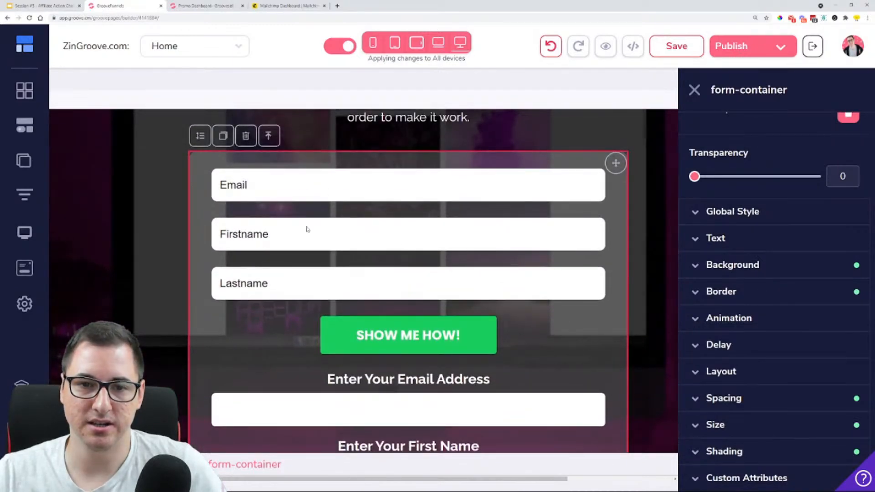
{"action": "scroll", "coordinate": [404, 280], "scroll_direction": "down", "scroll_amount": 3}
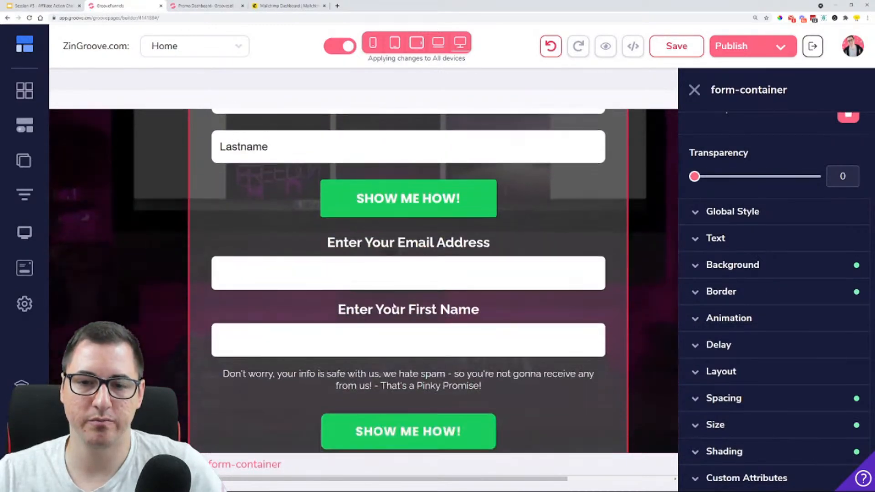
{"action": "left_click", "coordinate": [513, 308]}
{"action": "left_click", "coordinate": [354, 246]}
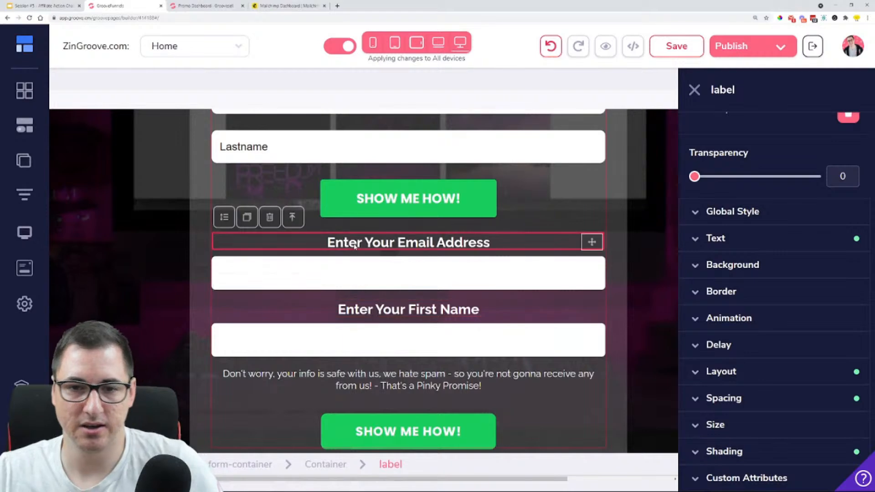
{"action": "left_click", "coordinate": [270, 215]}
{"action": "left_click", "coordinate": [469, 279]}
{"action": "left_click", "coordinate": [392, 251]}
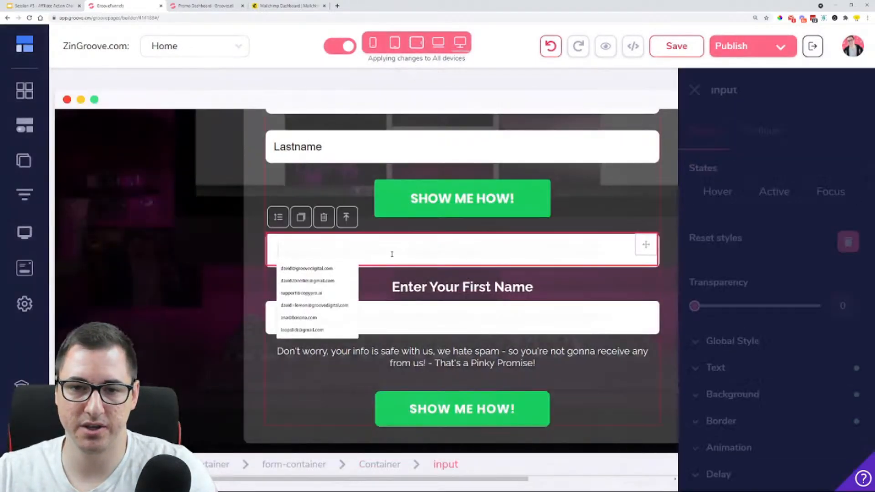
{"action": "left_click", "coordinate": [322, 216]}
{"action": "left_click", "coordinate": [469, 279]}
Delete the original form's "Enter Your First Name" label and its input field
{"action": "left_click", "coordinate": [450, 248]}
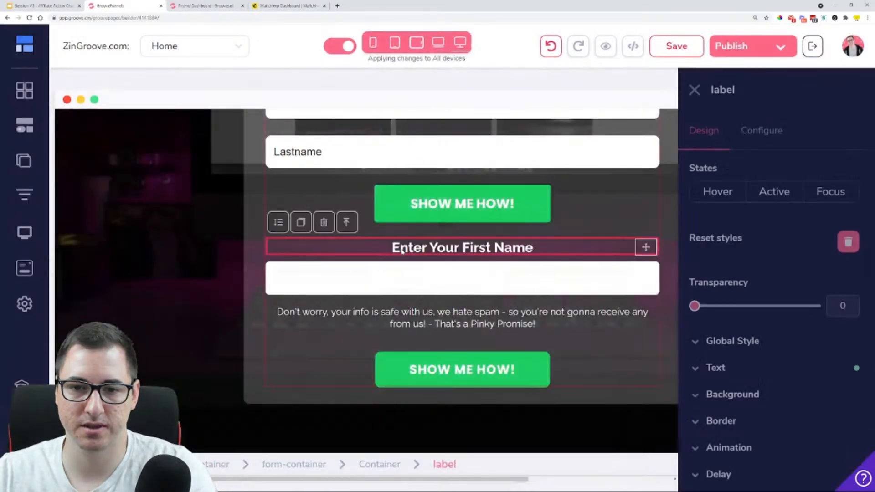
{"action": "left_click", "coordinate": [324, 221]}
{"action": "left_click", "coordinate": [470, 279]}
{"action": "left_click", "coordinate": [449, 269]}
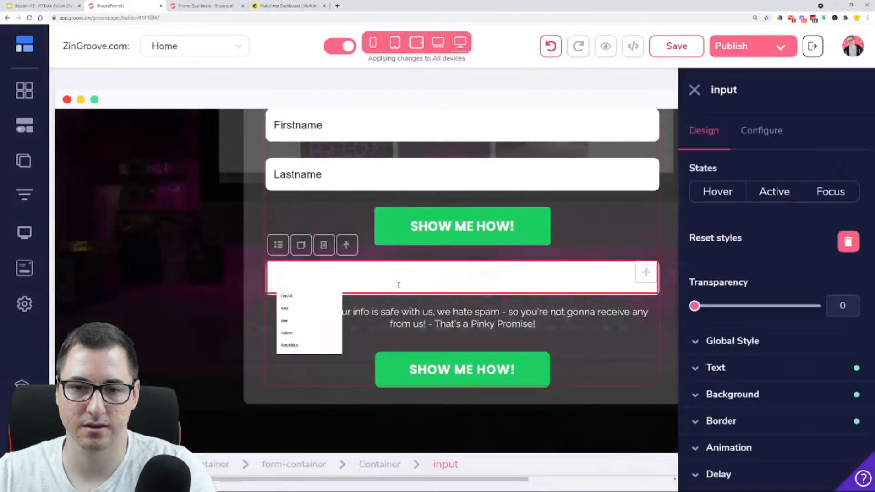
{"action": "left_click", "coordinate": [324, 244]}
{"action": "left_click", "coordinate": [483, 280]}
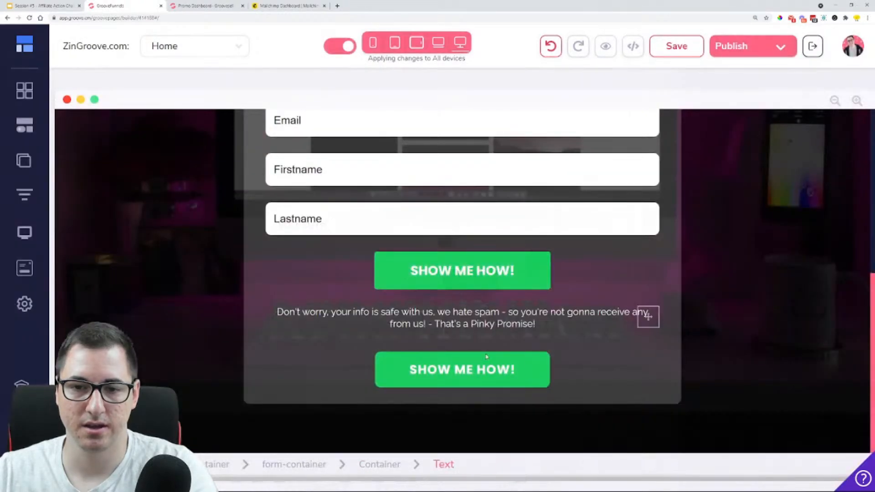
Delete the original form's "SHOW ME HOW!" submit button below the privacy text
{"action": "left_click", "coordinate": [533, 367]}
{"action": "left_click", "coordinate": [430, 335]}
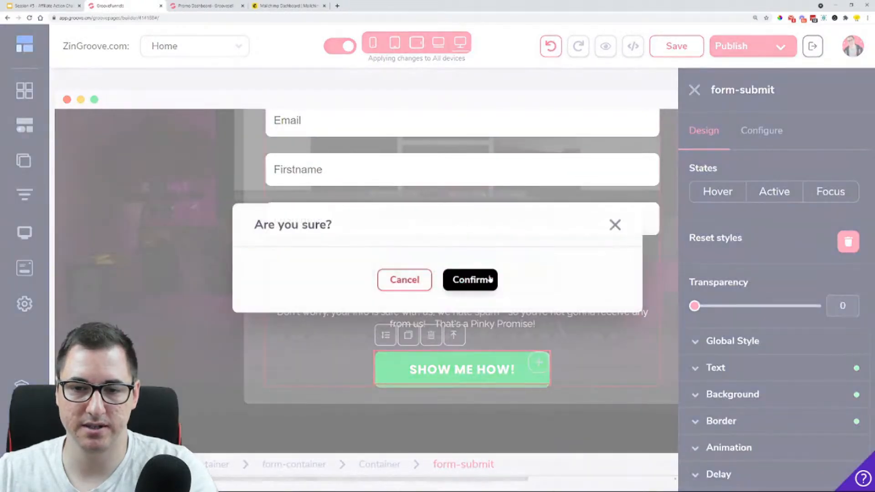
{"action": "left_click", "coordinate": [471, 280]}
Move the "Pinky Promise" privacy text into the GrooveMail form, between the Lastname field and the submit button
{"action": "left_click", "coordinate": [535, 359]}
{"action": "left_click_drag", "start_coordinate": [646, 352], "coordinate": [464, 281]}
{"action": "scroll", "coordinate": [468, 327], "scroll_direction": "up", "scroll_amount": 2}
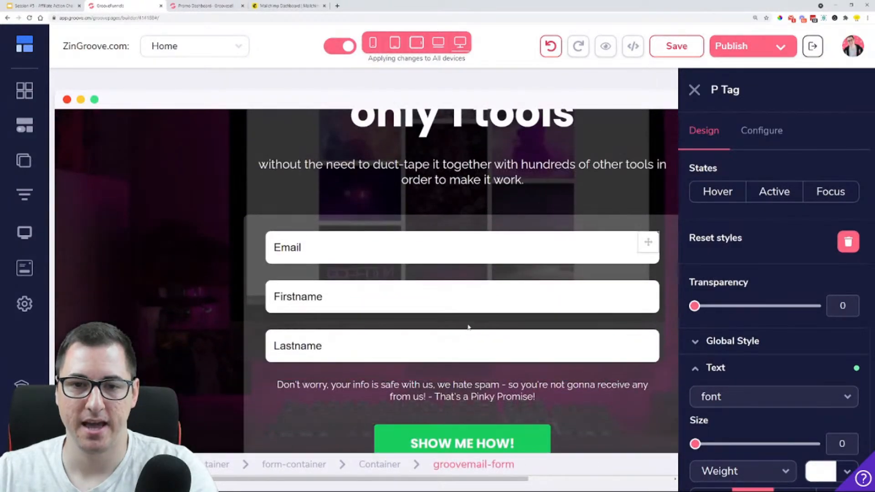
{"action": "scroll", "coordinate": [468, 328], "scroll_direction": "down", "scroll_amount": 1}
{"action": "left_click", "coordinate": [694, 90]}
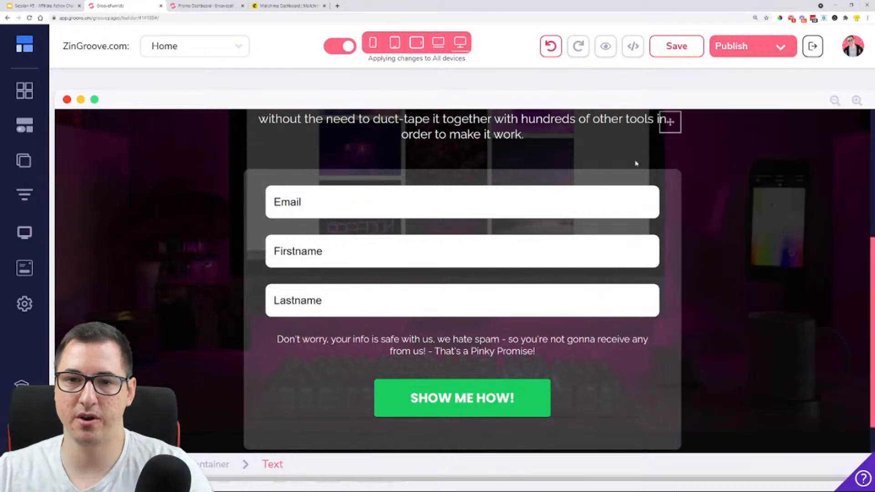
Review the opt-in page from headline to form and save it
{"action": "scroll", "coordinate": [637, 255], "scroll_direction": "up", "scroll_amount": 5}
{"action": "scroll", "coordinate": [637, 255], "scroll_direction": "down", "scroll_amount": 6}
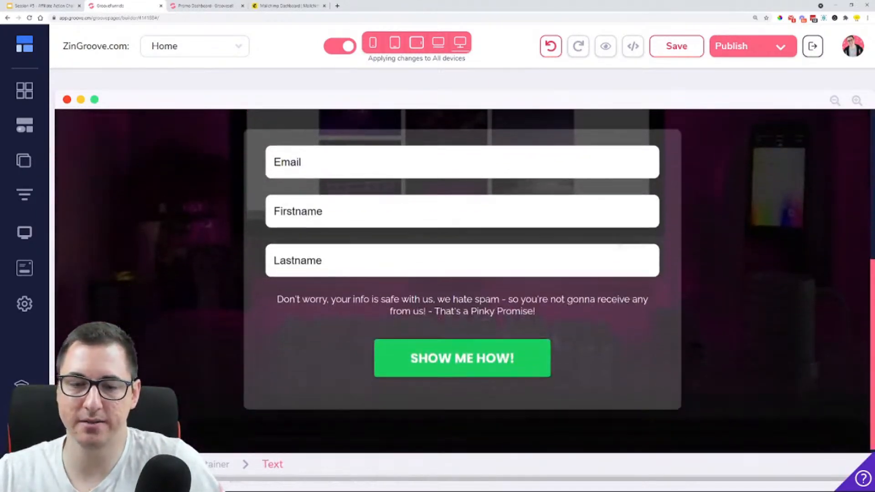
{"action": "scroll", "coordinate": [638, 255], "scroll_direction": "up", "scroll_amount": 6}
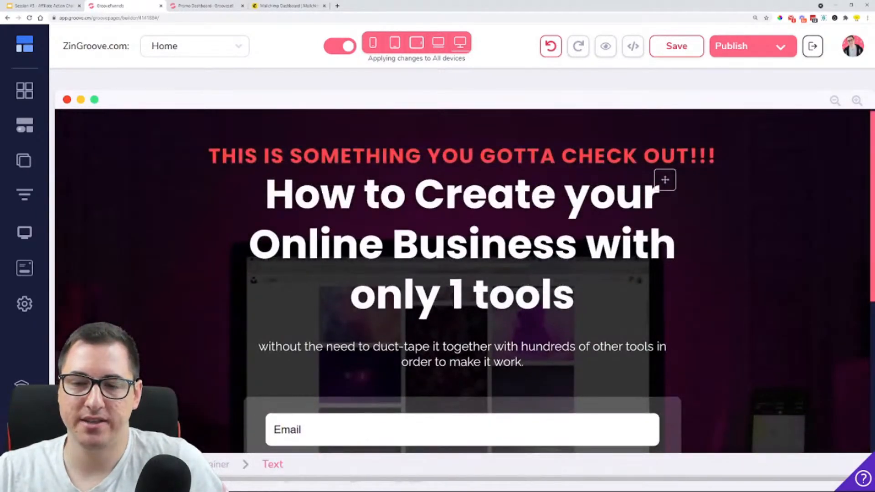
{"action": "scroll", "coordinate": [642, 263], "scroll_direction": "down", "scroll_amount": 5}
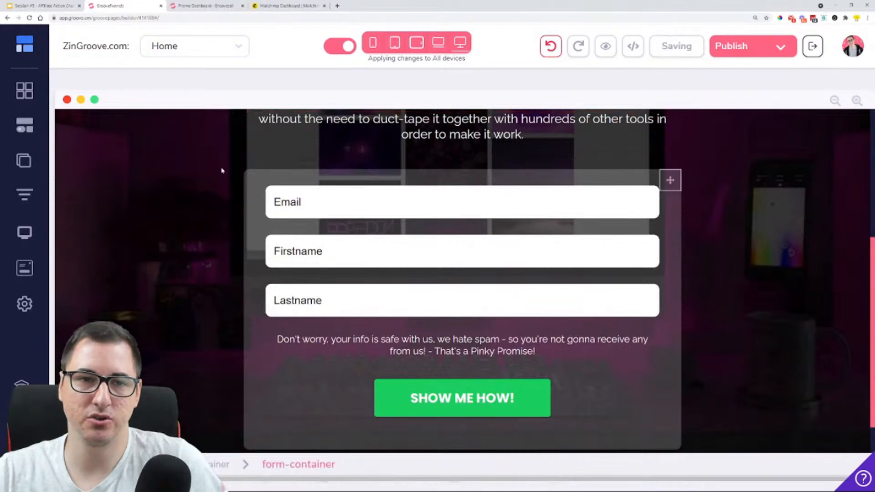
Switch to GrooveMail in a new browser tab and open its list of forms
{"action": "left_click", "coordinate": [24, 48]}
{"action": "mouse_move", "coordinate": [55, 143]}
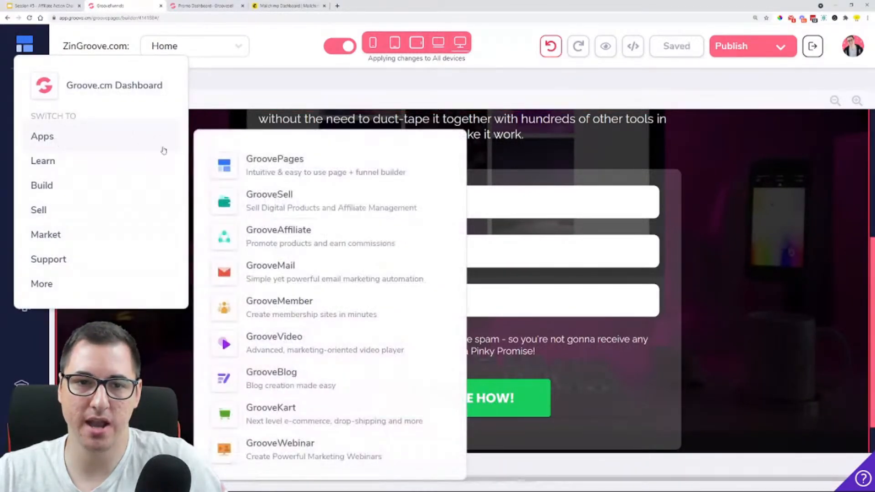
{"action": "left_click", "coordinate": [304, 231]}
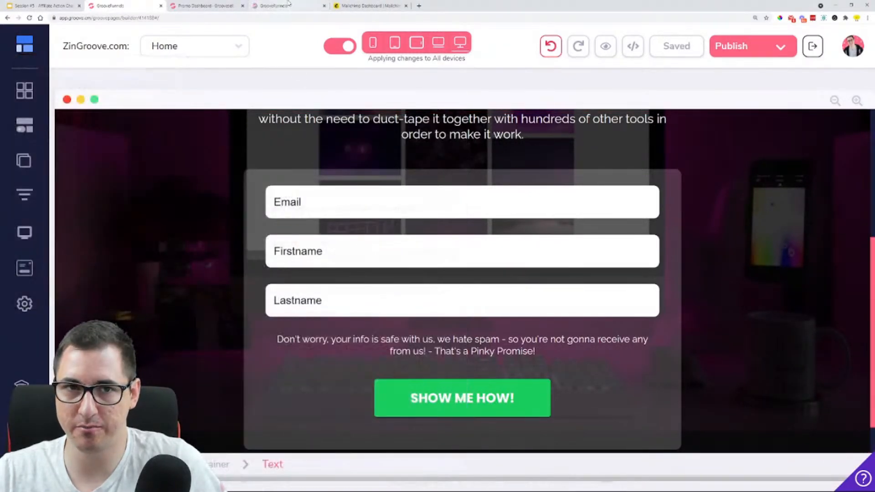
{"action": "left_click", "coordinate": [287, 5]}
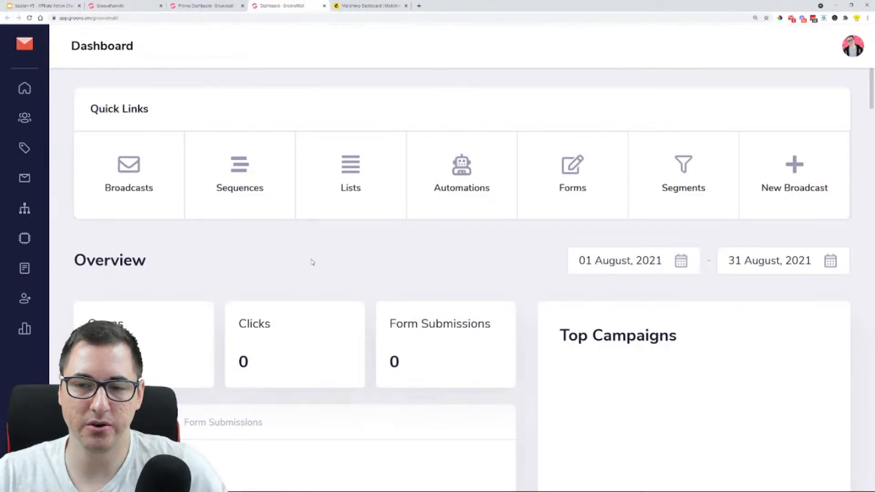
{"action": "left_click", "coordinate": [576, 170]}
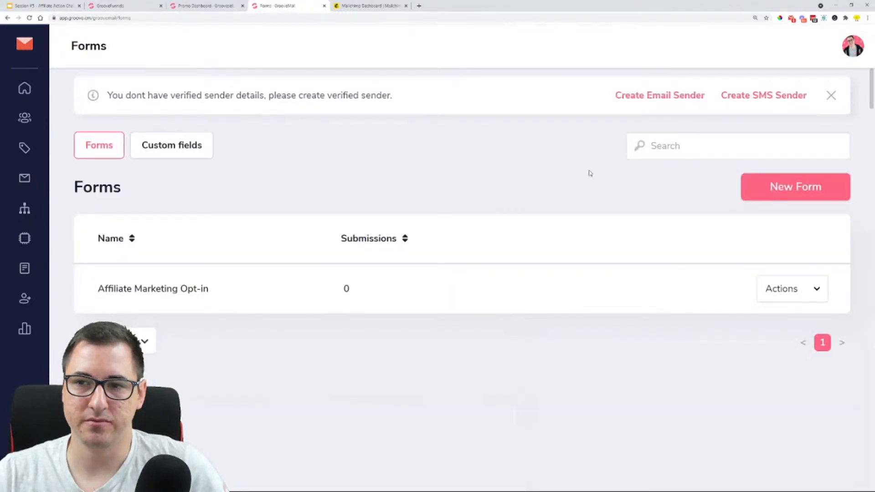
Create a new GrooveMail form named "Optin 2"
{"action": "left_click", "coordinate": [791, 188]}
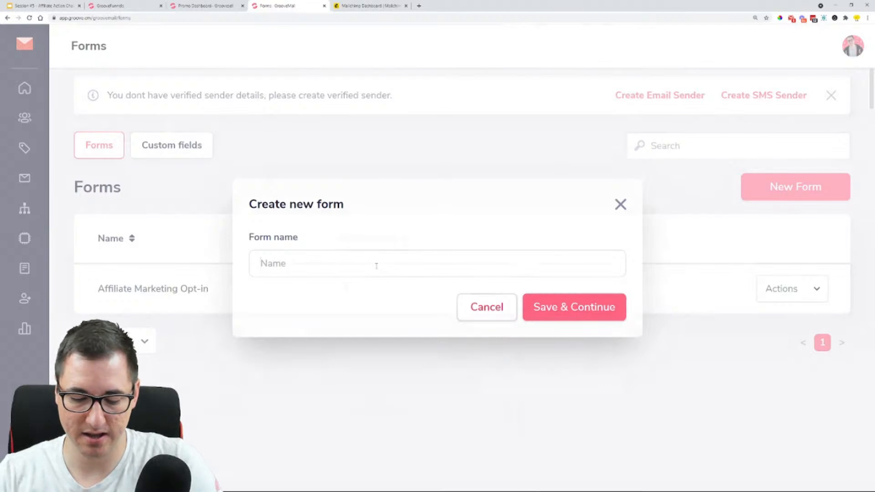
{"action": "type", "text": "Optin 2"}
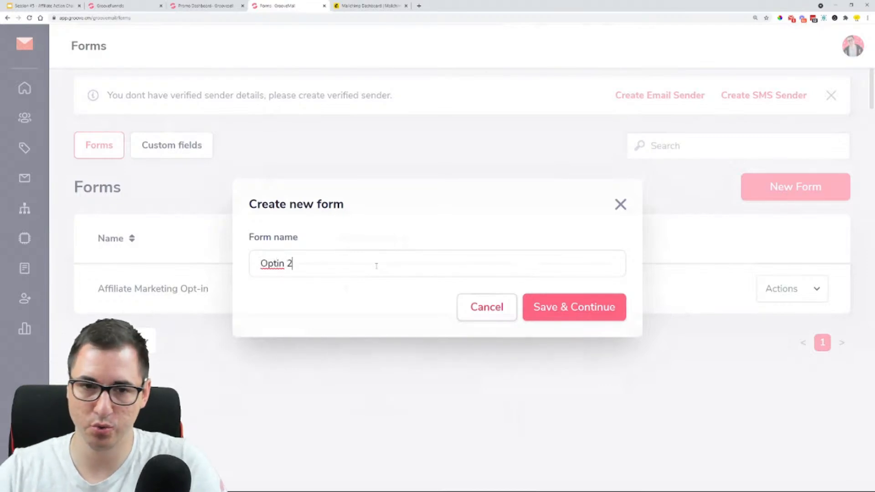
{"action": "left_click", "coordinate": [582, 308]}
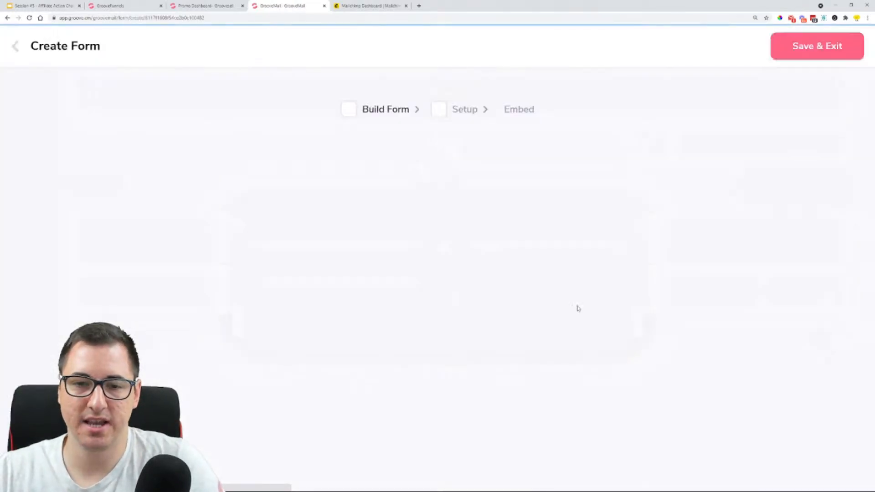
Delete the form's Firstname field and add it back from the standard fields
{"action": "scroll", "coordinate": [292, 225], "scroll_direction": "down", "scroll_amount": 2}
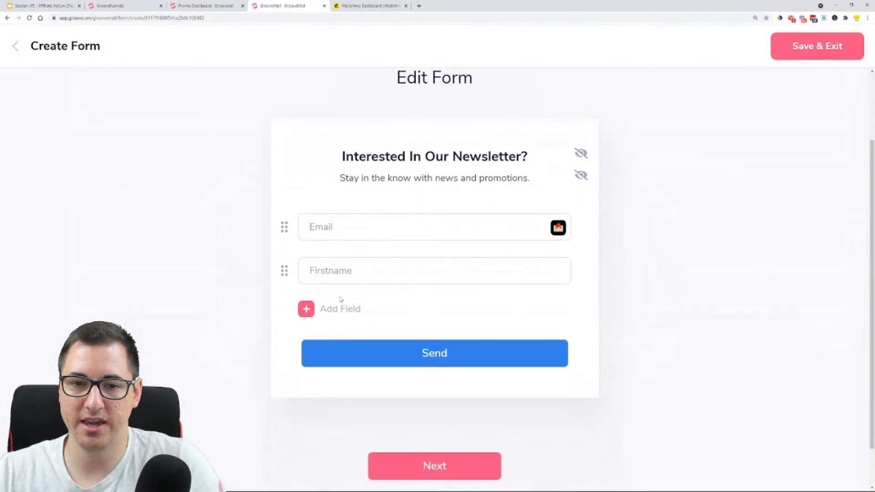
{"action": "mouse_move", "coordinate": [339, 267]}
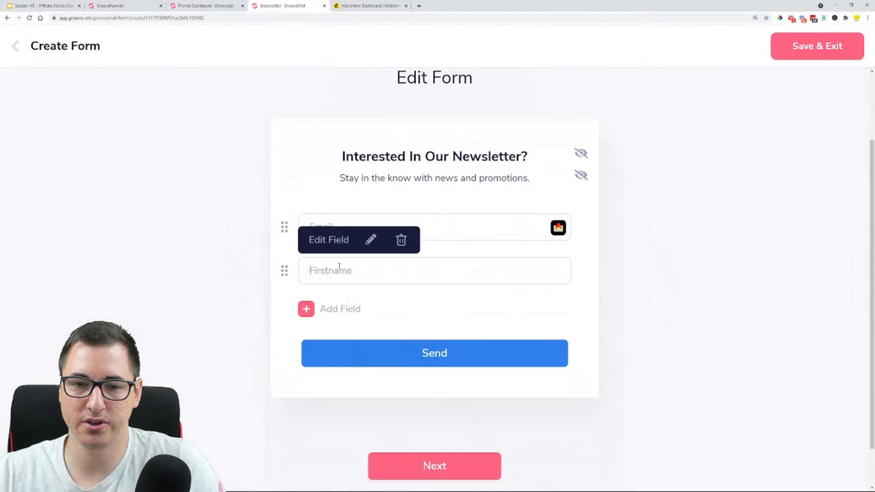
{"action": "left_click", "coordinate": [401, 241]}
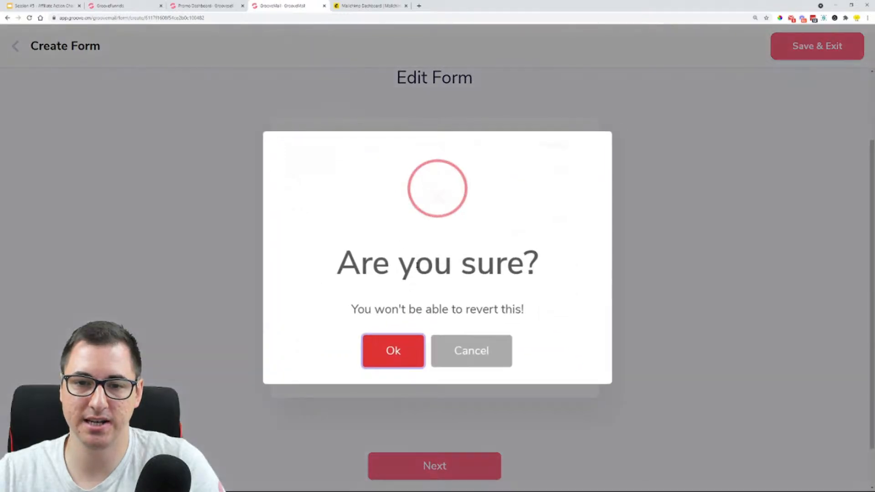
{"action": "left_click", "coordinate": [390, 357]}
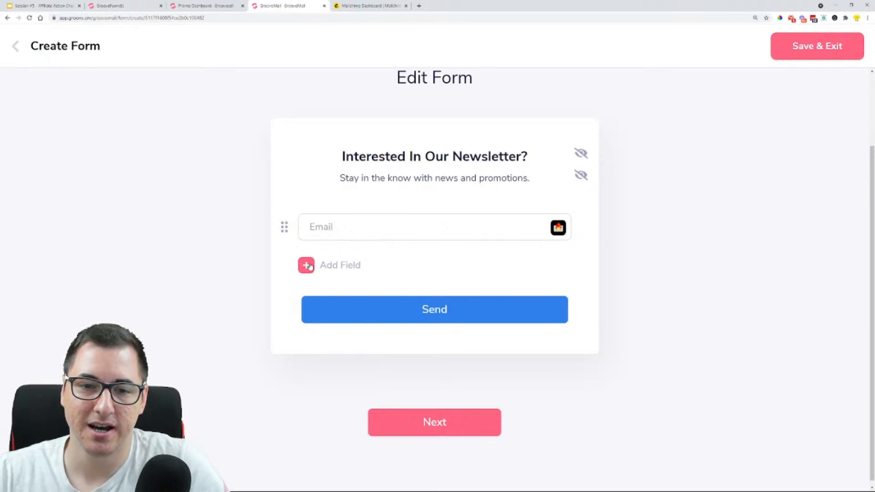
{"action": "left_click", "coordinate": [340, 265]}
{"action": "left_click", "coordinate": [357, 270]}
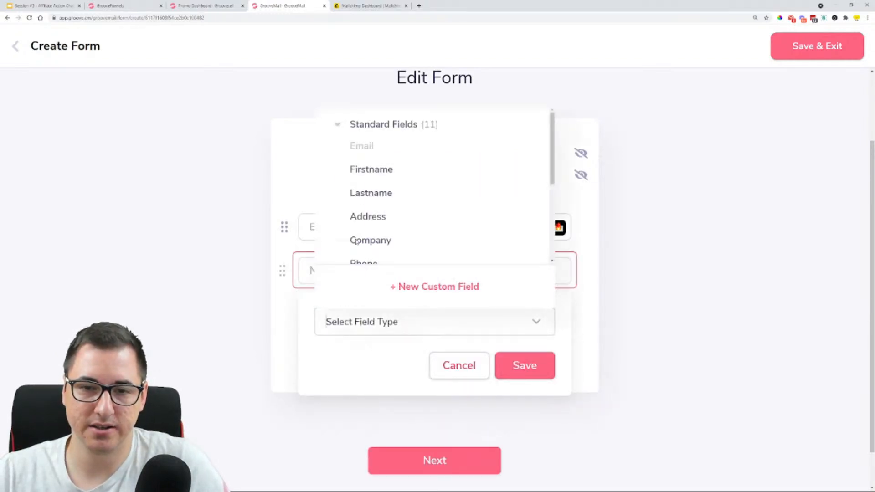
{"action": "left_click", "coordinate": [371, 169]}
{"action": "left_click", "coordinate": [528, 370]}
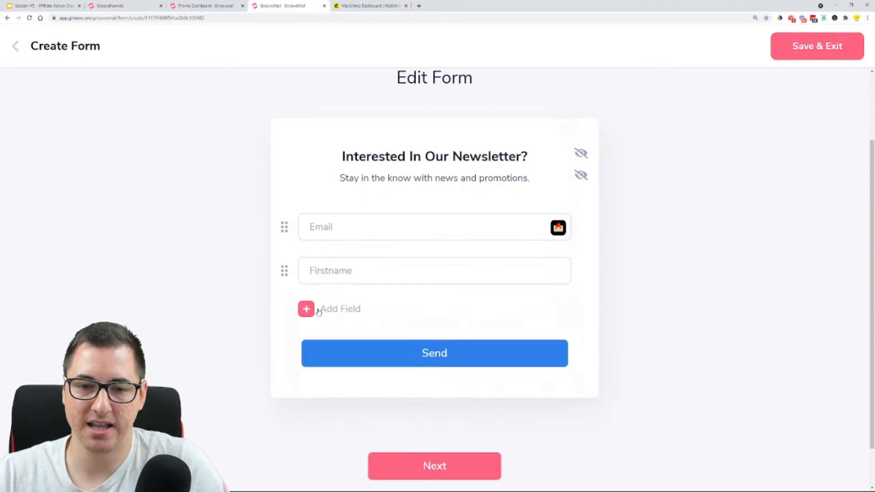
Add the standard Lastname field below Firstname, then save and exit the form
{"action": "left_click", "coordinate": [342, 310]}
{"action": "left_click", "coordinate": [388, 358]}
{"action": "left_click", "coordinate": [368, 241]}
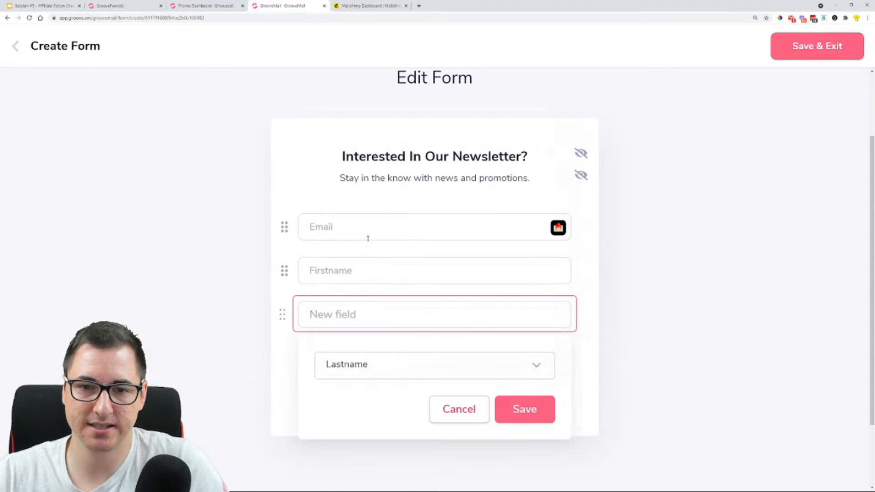
{"action": "left_click", "coordinate": [540, 411]}
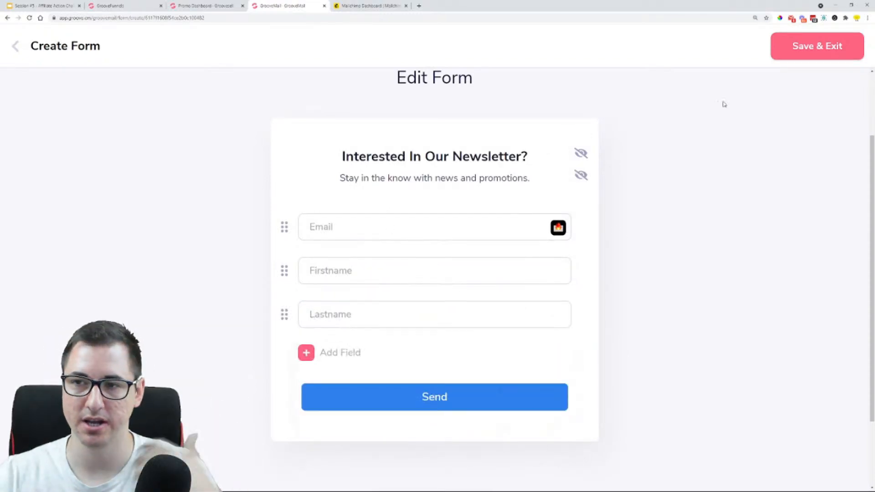
{"action": "left_click", "coordinate": [816, 46]}
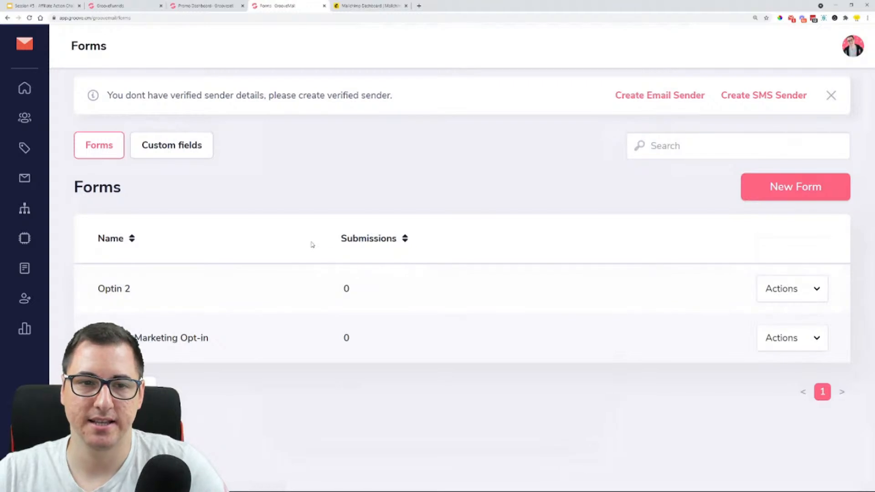
Reopen the Optin 2 form for editing and proceed to its setup stage
{"action": "left_click", "coordinate": [798, 291]}
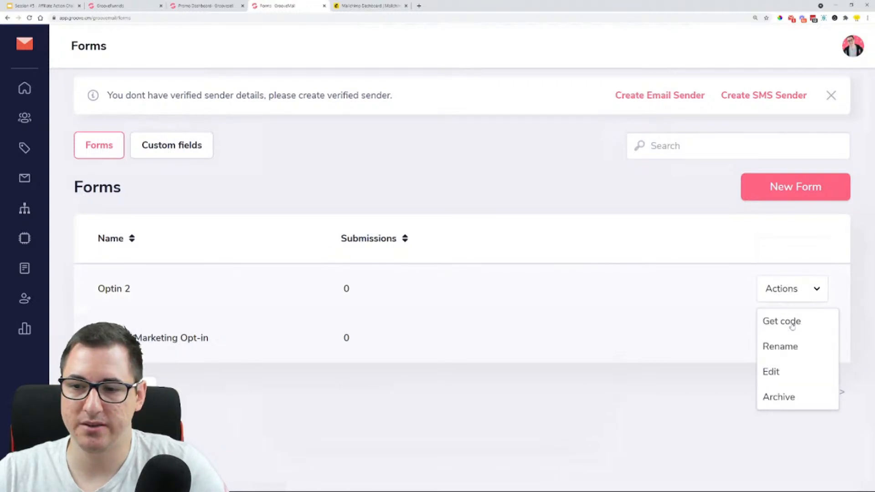
{"action": "left_click", "coordinate": [778, 371]}
{"action": "scroll", "coordinate": [453, 296], "scroll_direction": "down", "scroll_amount": 4}
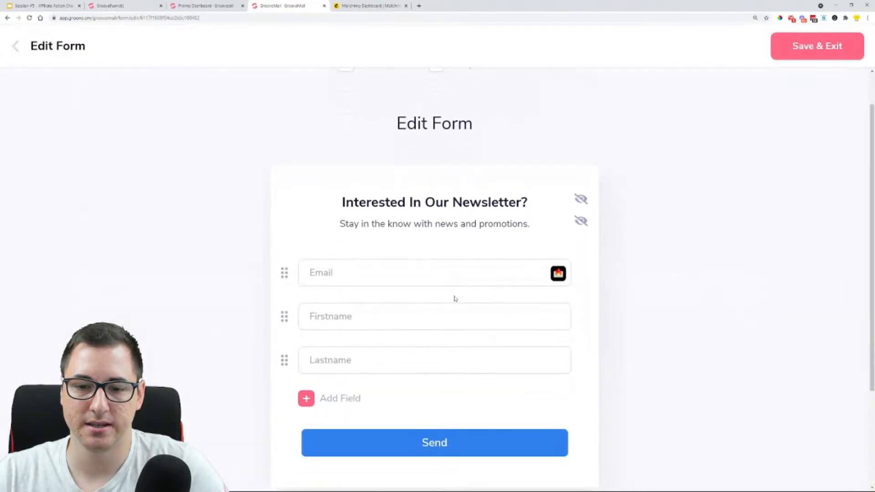
{"action": "left_click", "coordinate": [401, 426]}
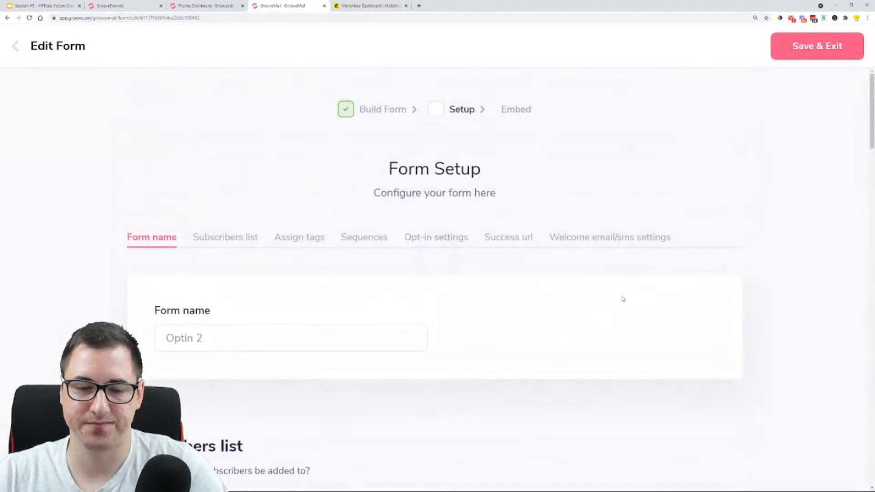
Assign the form's subscribers to the existing Affiliate Action Challenge list
{"action": "scroll", "coordinate": [98, 243], "scroll_direction": "down", "scroll_amount": 3}
{"action": "scroll", "coordinate": [188, 171], "scroll_direction": "down", "scroll_amount": 3}
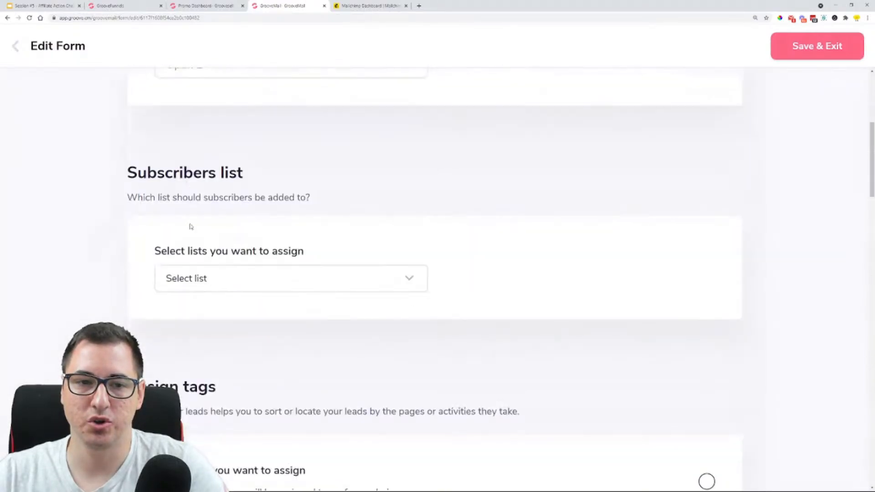
{"action": "left_click", "coordinate": [212, 280]}
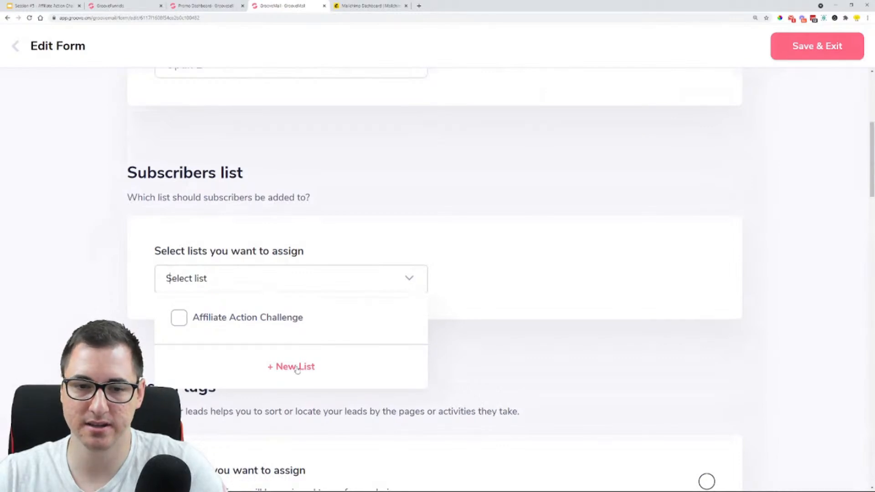
{"action": "left_click", "coordinate": [296, 367]}
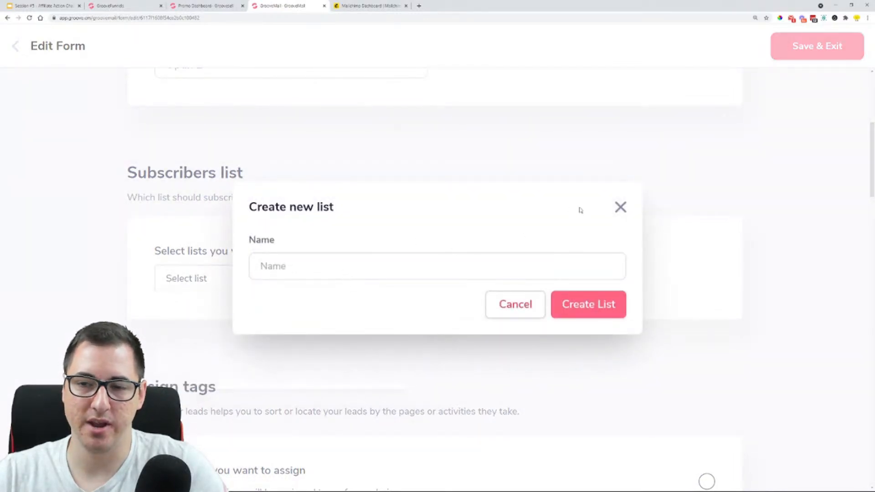
{"action": "left_click", "coordinate": [620, 207]}
{"action": "left_click", "coordinate": [179, 319]}
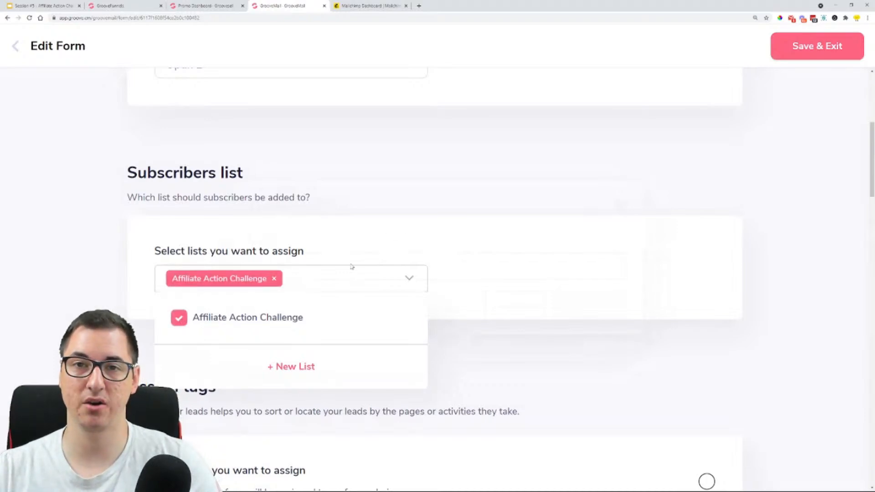
{"action": "left_click", "coordinate": [484, 236]}
Enable tag assignment for the form and start a new tag named "Optin Signups"
{"action": "scroll", "coordinate": [482, 240], "scroll_direction": "down", "scroll_amount": 6}
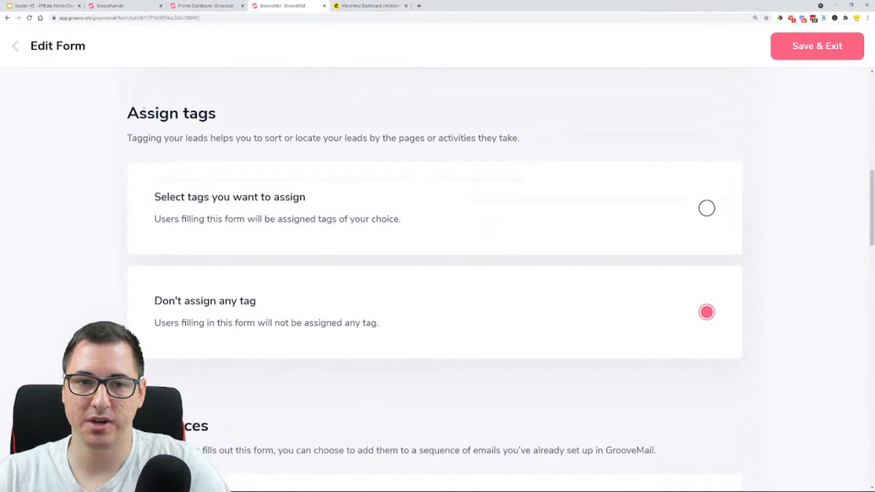
{"action": "left_click", "coordinate": [706, 214]}
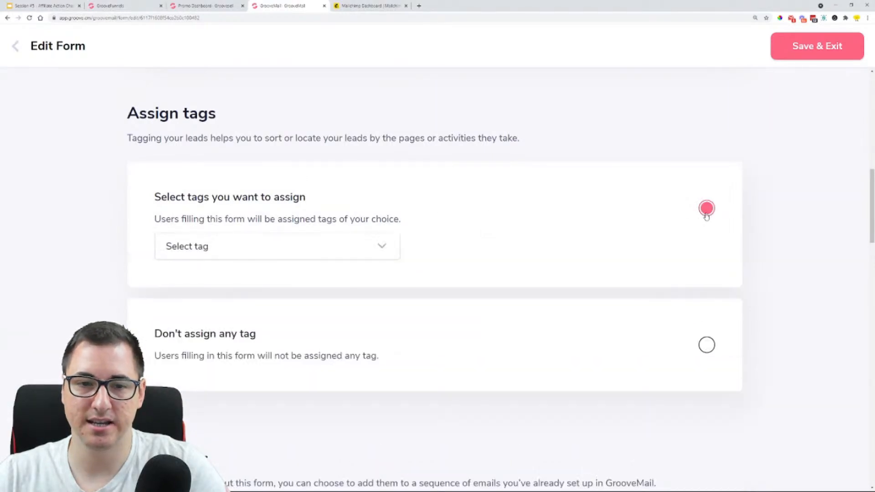
{"action": "left_click", "coordinate": [216, 245]}
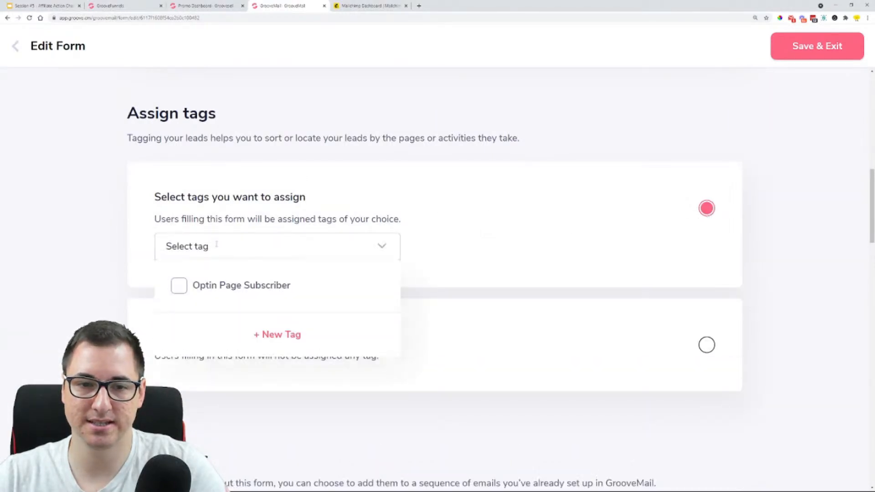
{"action": "left_click", "coordinate": [280, 337]}
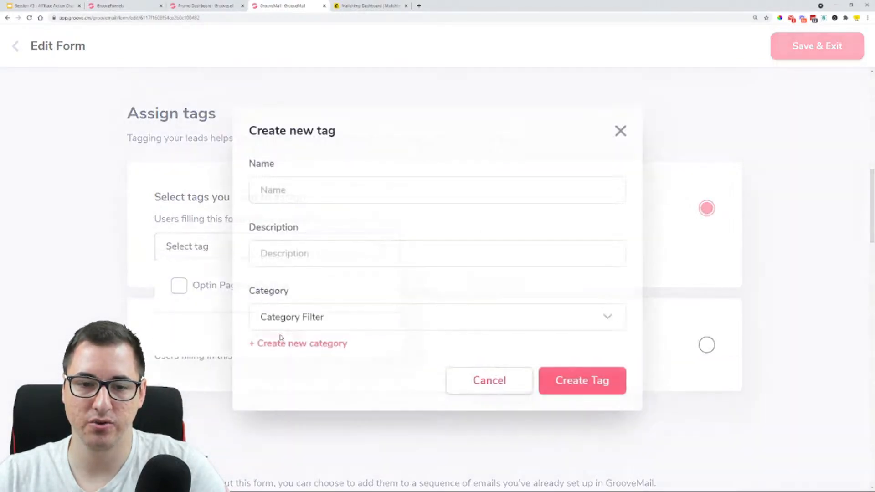
{"action": "left_click", "coordinate": [338, 190]}
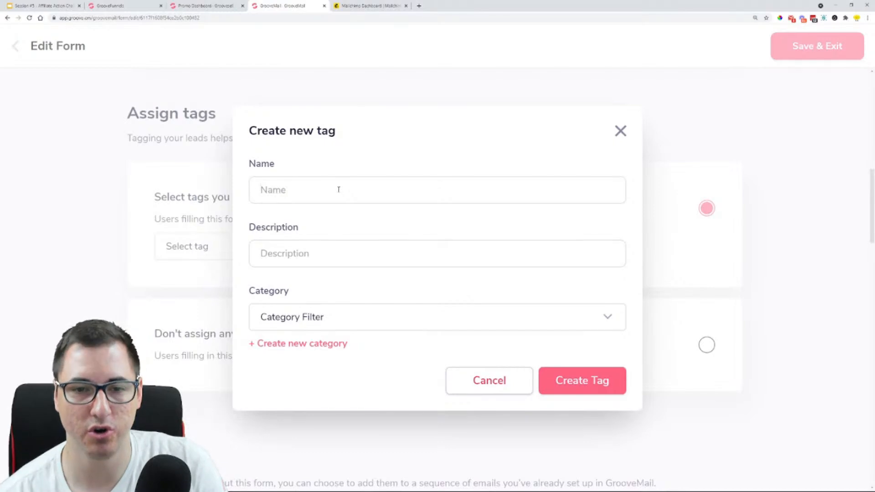
{"action": "type", "text": "Op"}
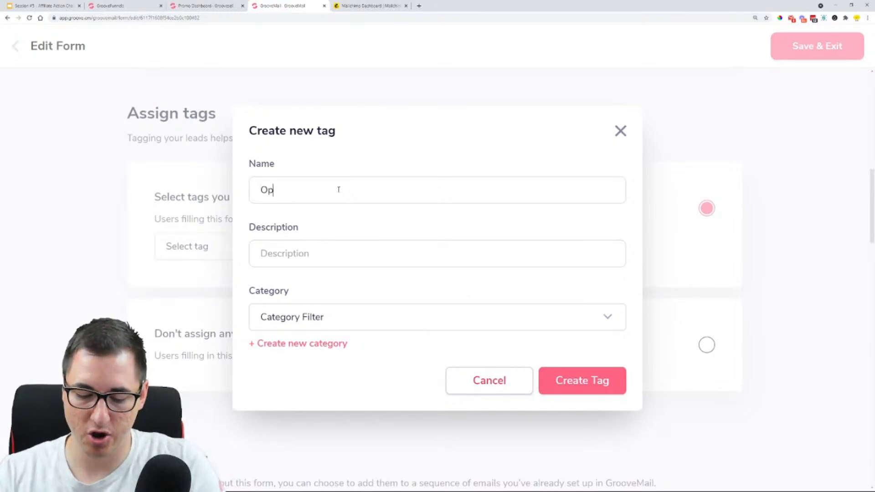
{"action": "type", "text": "tin Signu"}
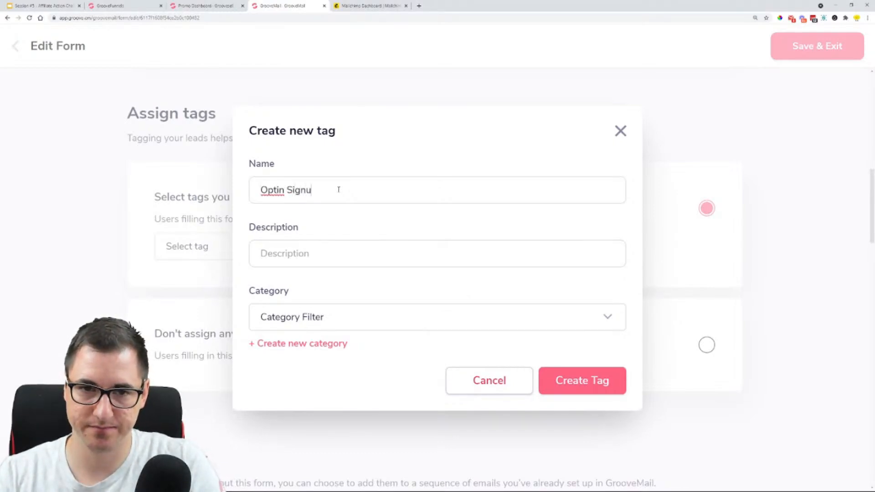
{"action": "type", "text": "ps"}
{"action": "key", "text": "Tab"}
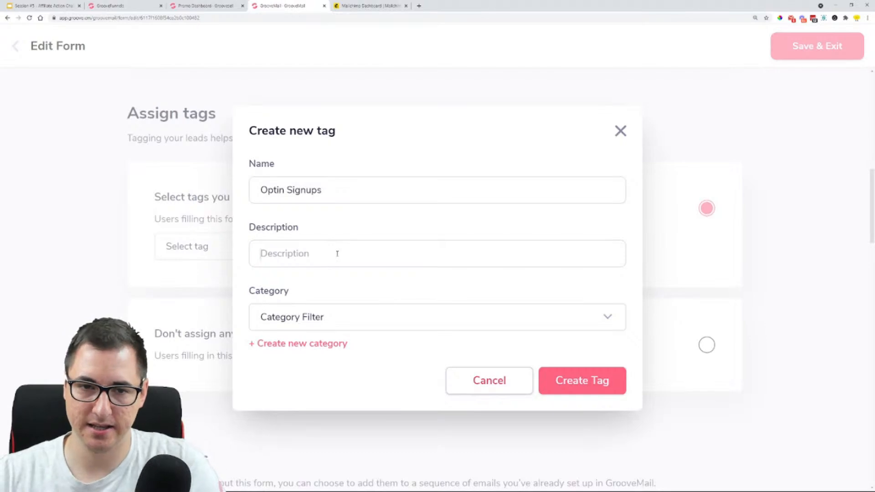
Describe the new tag as "People that sign up through my affiliate opt-in form"
{"action": "type", "text": "People t"}
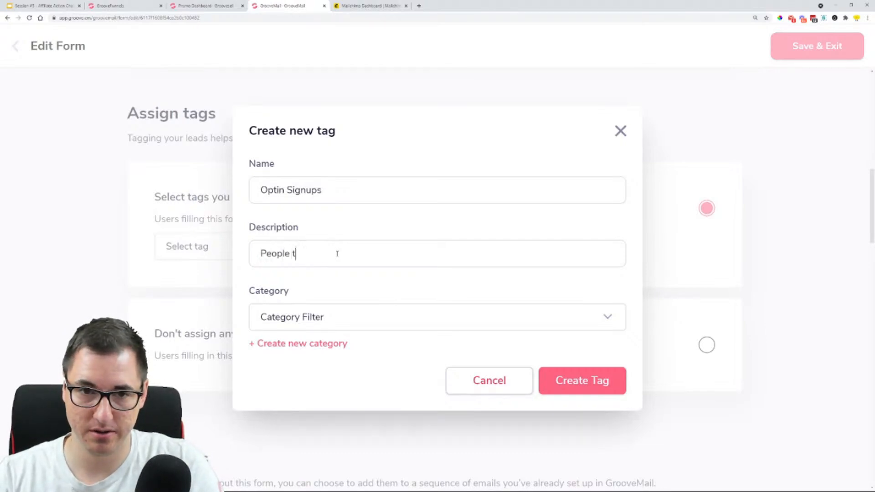
{"action": "type", "text": "hat sign u"}
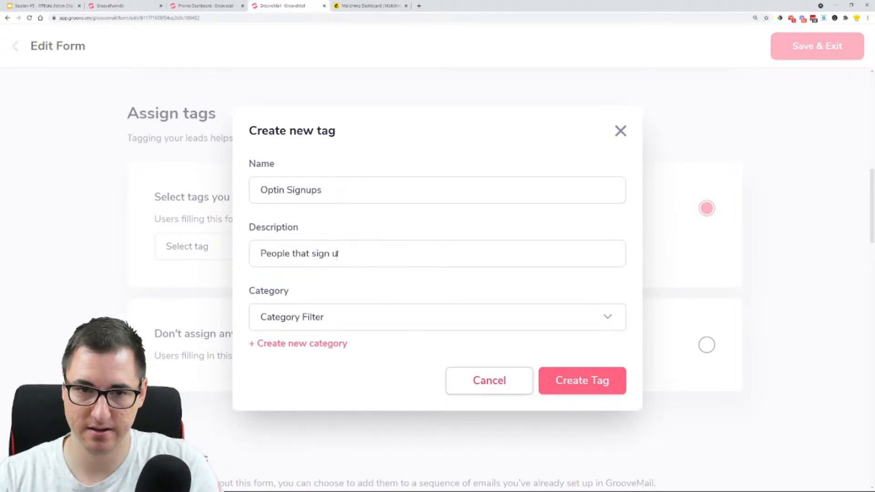
{"action": "type", "text": "p through "}
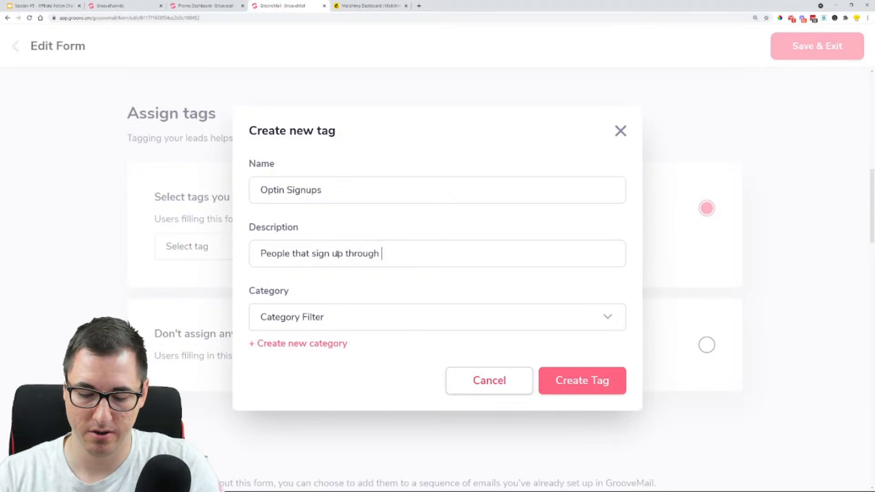
{"action": "type", "text": "my affiliate "}
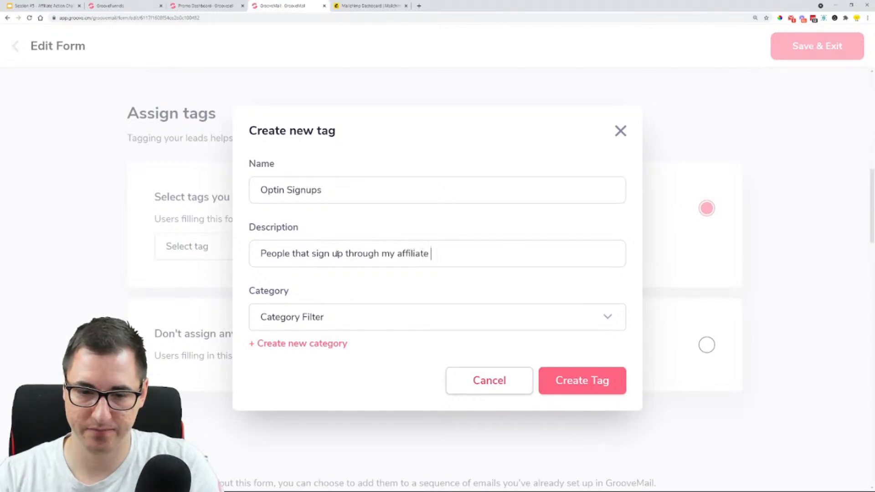
{"action": "type", "text": "opt-in form"}
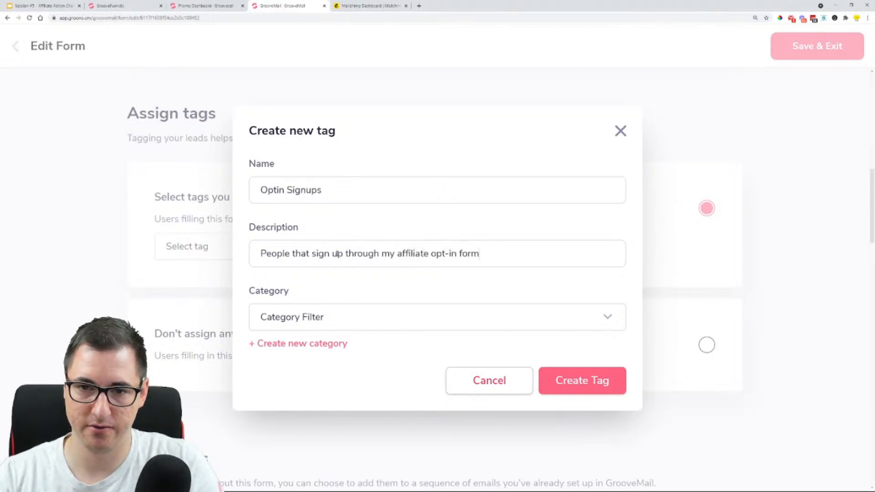
Put the new tag in the Affiliate Marketing category and create it
{"action": "left_click", "coordinate": [355, 313]}
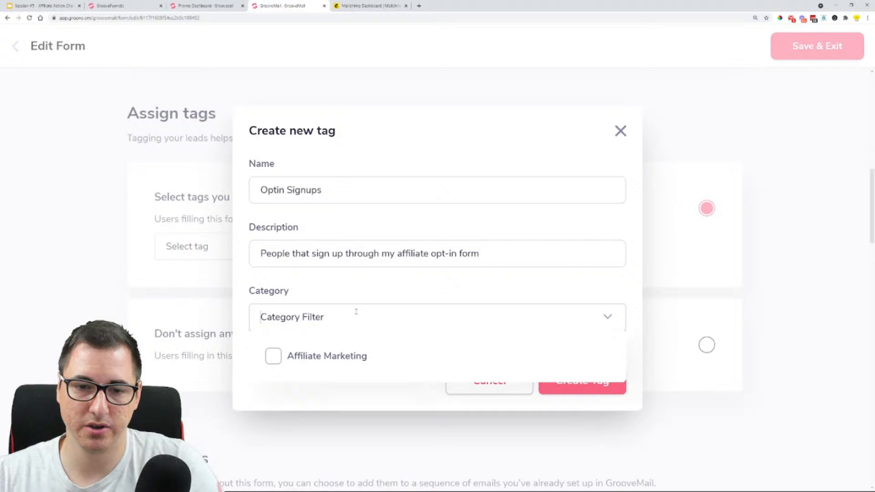
{"action": "left_click", "coordinate": [274, 359]}
{"action": "left_click", "coordinate": [325, 291]}
{"action": "left_click", "coordinate": [281, 345]}
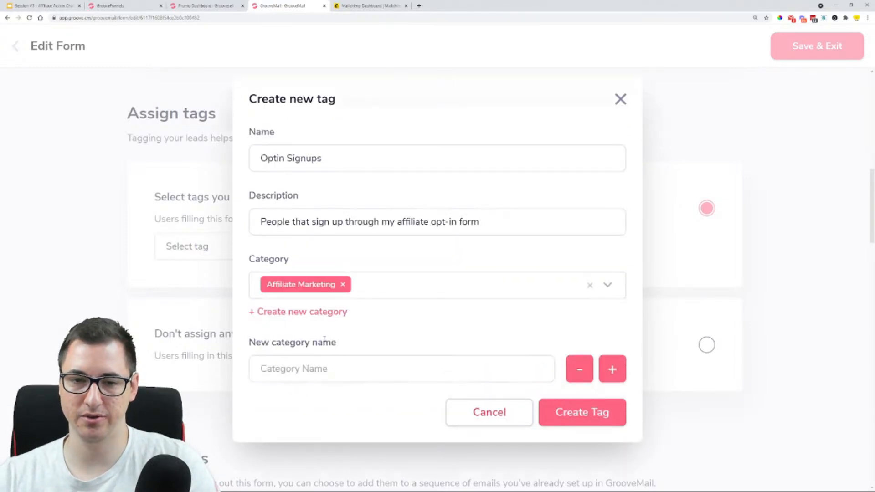
{"action": "left_click", "coordinate": [595, 411]}
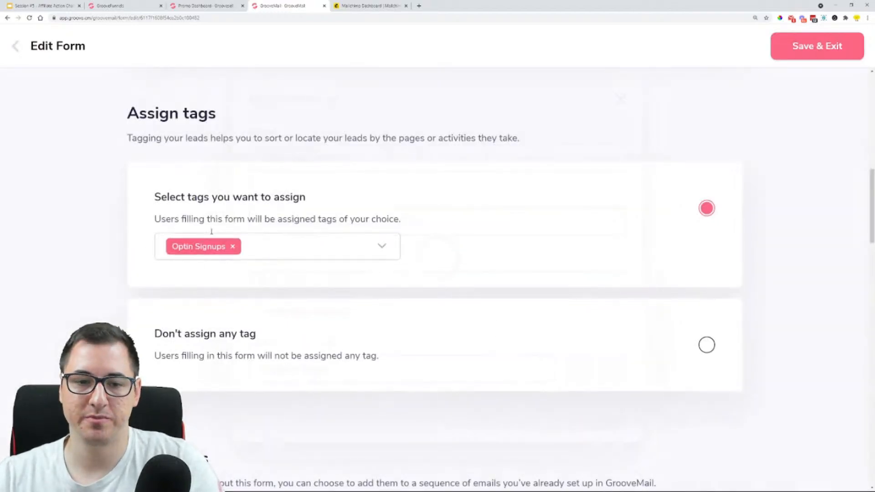
Preview the confirmation email options for Double opt-in and return the form to Single opt-in
{"action": "scroll", "coordinate": [212, 231], "scroll_direction": "down", "scroll_amount": 8}
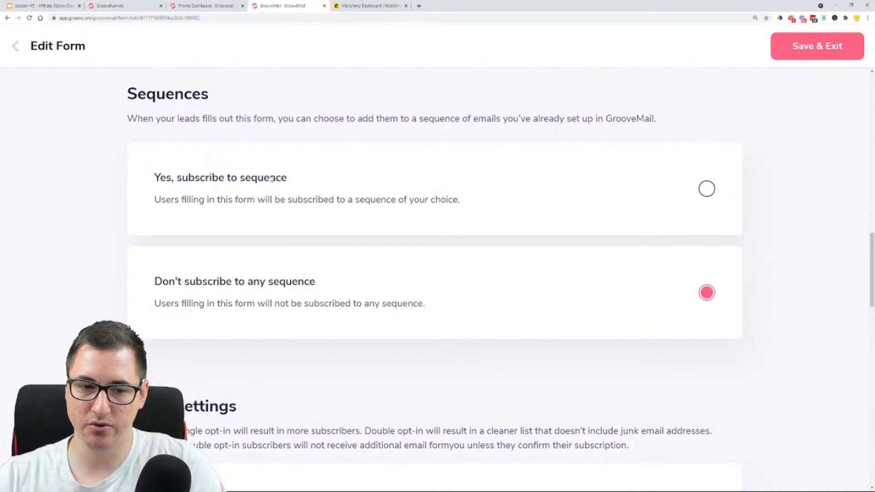
{"action": "scroll", "coordinate": [273, 196], "scroll_direction": "down", "scroll_amount": 4}
{"action": "scroll", "coordinate": [271, 200], "scroll_direction": "down", "scroll_amount": 3}
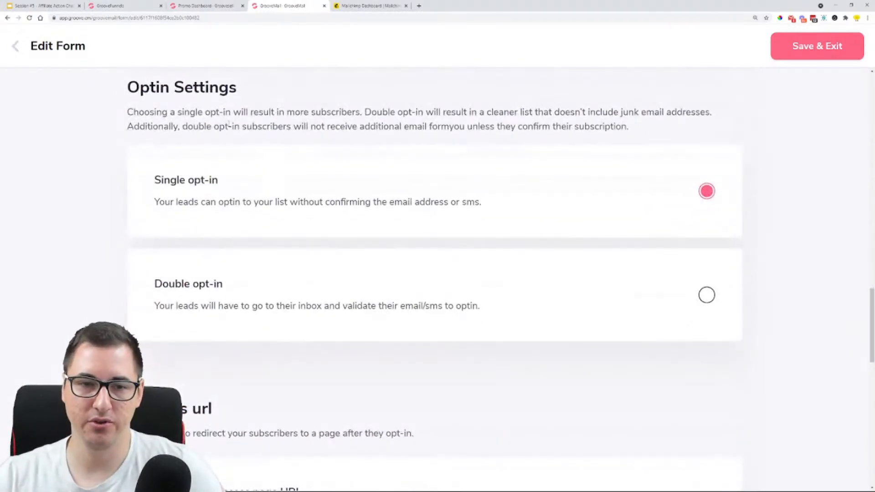
{"action": "scroll", "coordinate": [302, 173], "scroll_direction": "up", "scroll_amount": 5}
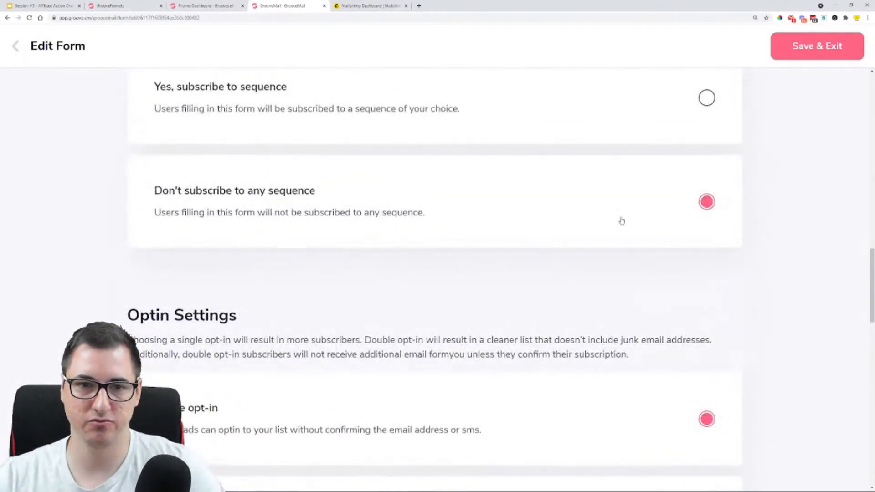
{"action": "scroll", "coordinate": [329, 273], "scroll_direction": "down", "scroll_amount": 3}
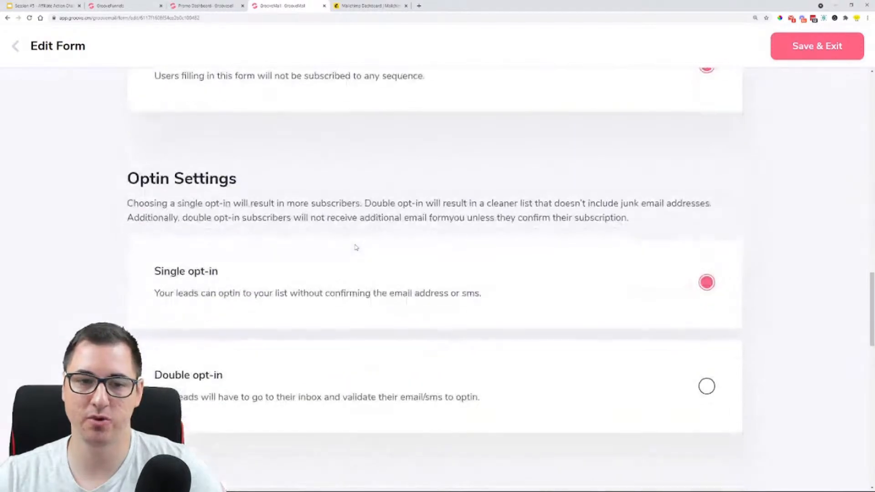
{"action": "scroll", "coordinate": [319, 214], "scroll_direction": "down", "scroll_amount": 1}
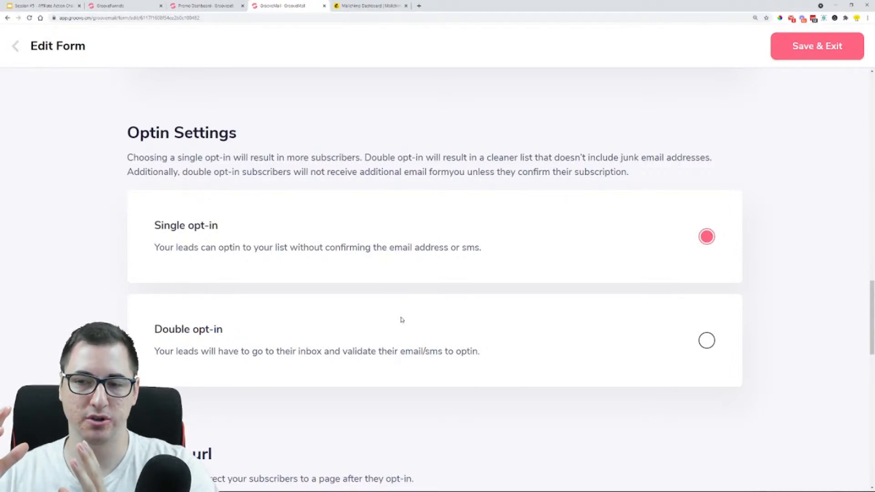
{"action": "left_click", "coordinate": [706, 340]}
{"action": "scroll", "coordinate": [535, 316], "scroll_direction": "down", "scroll_amount": 5}
{"action": "scroll", "coordinate": [534, 315], "scroll_direction": "down", "scroll_amount": 5}
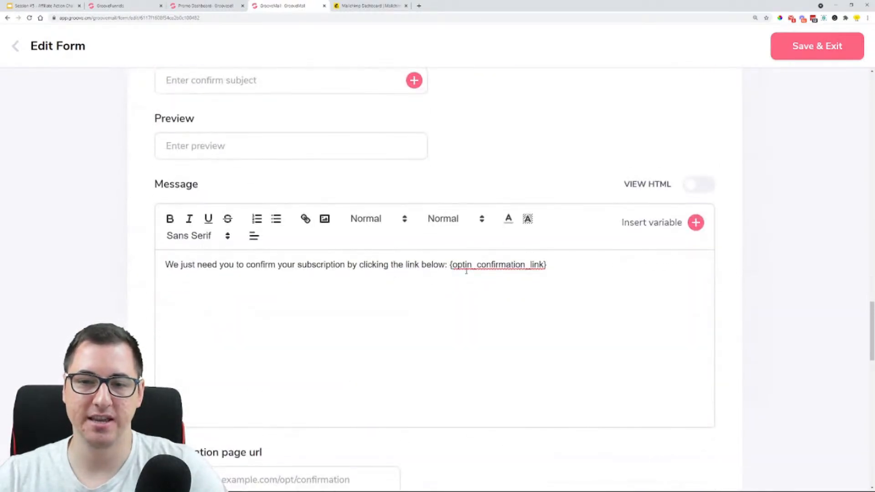
{"action": "scroll", "coordinate": [502, 271], "scroll_direction": "up", "scroll_amount": 10}
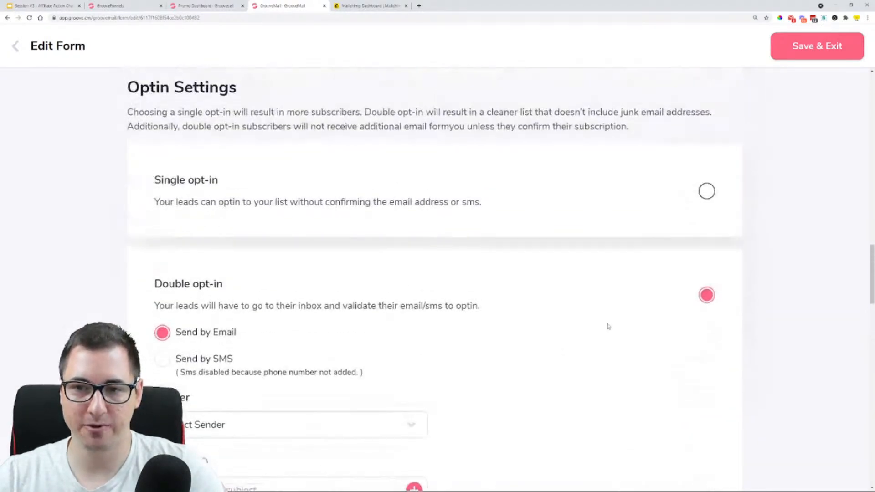
{"action": "left_click", "coordinate": [707, 192]}
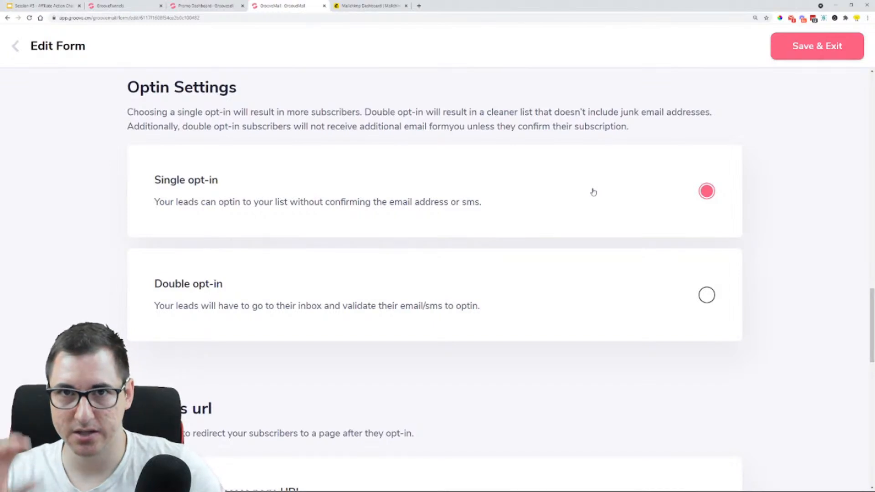
Copy the GrooveFunnels affiliate link from the GrooveSell Promotion Dashboard for use as the form's success page
{"action": "scroll", "coordinate": [586, 199], "scroll_direction": "down", "scroll_amount": 4}
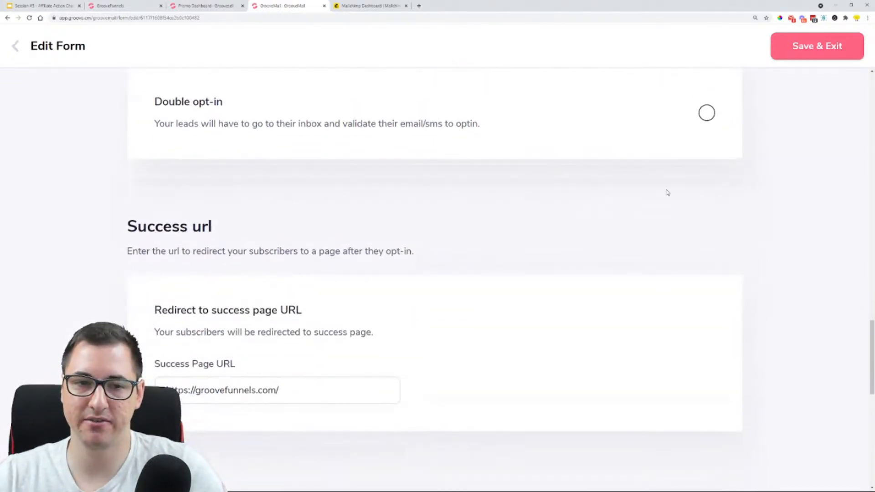
{"action": "scroll", "coordinate": [635, 159], "scroll_direction": "down", "scroll_amount": 3}
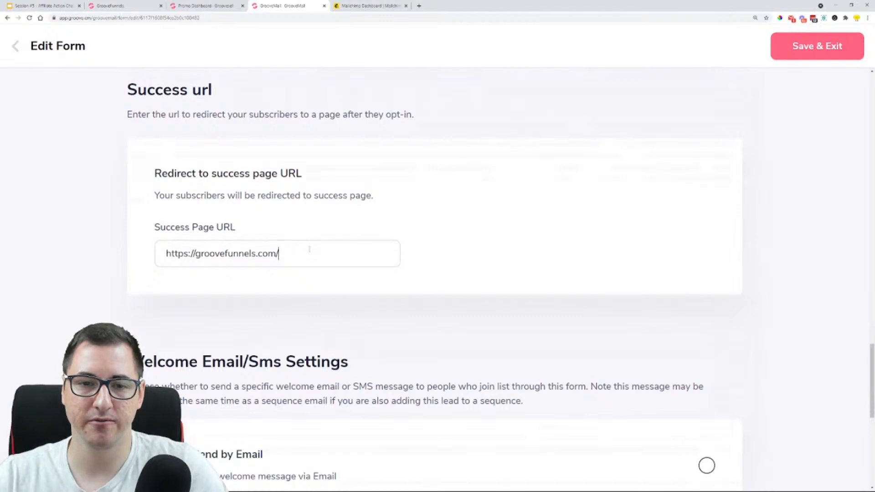
{"action": "left_click_drag", "start_coordinate": [309, 249], "coordinate": [152, 253]}
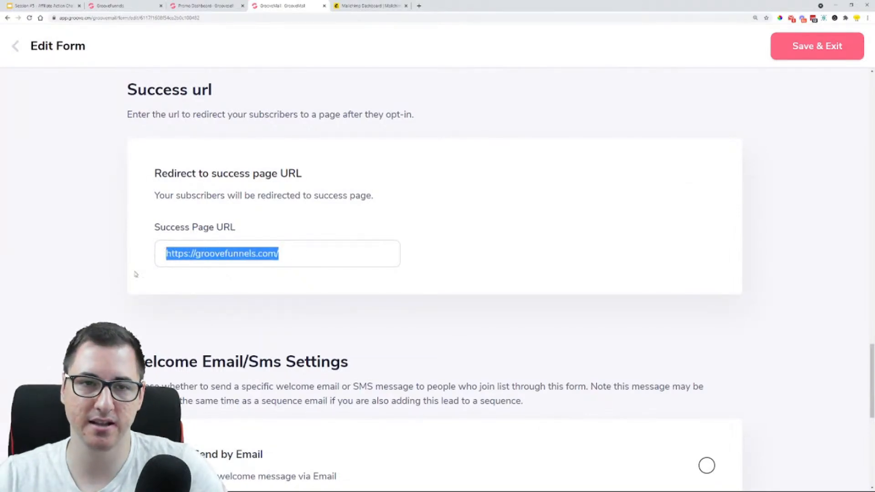
{"action": "left_click", "coordinate": [206, 6]}
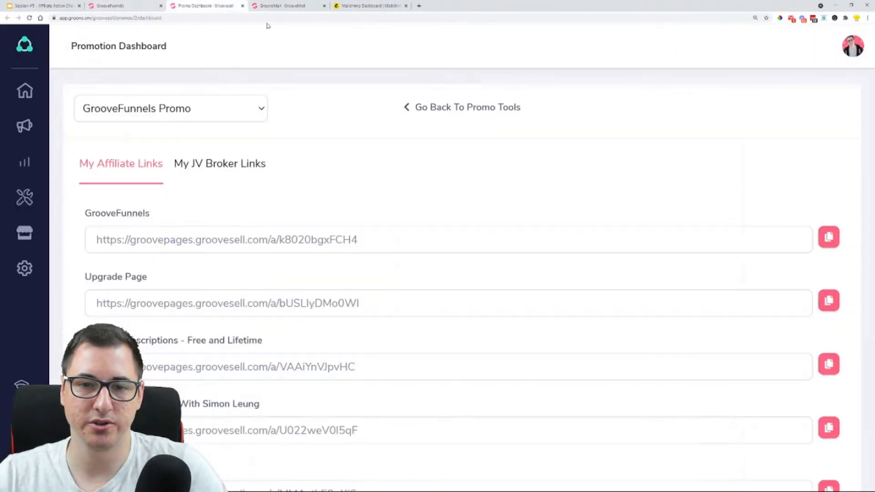
{"action": "left_click", "coordinate": [829, 237]}
Replace the form's Success Page URL in GrooveMail with the copied GrooveFunnels affiliate link
{"action": "left_click", "coordinate": [283, 6]}
{"action": "left_click", "coordinate": [317, 249]}
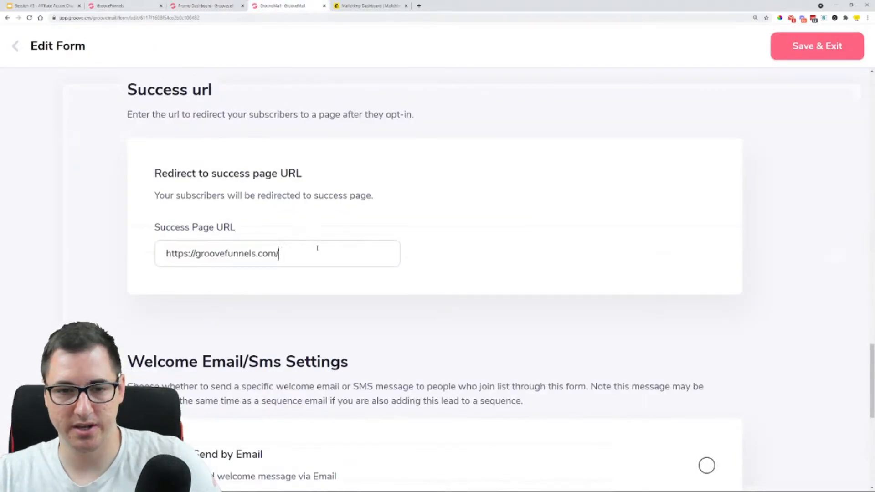
{"action": "key", "text": "ctrl+a"}
{"action": "key", "text": "ctrl+v"}
{"action": "left_click", "coordinate": [514, 252]}
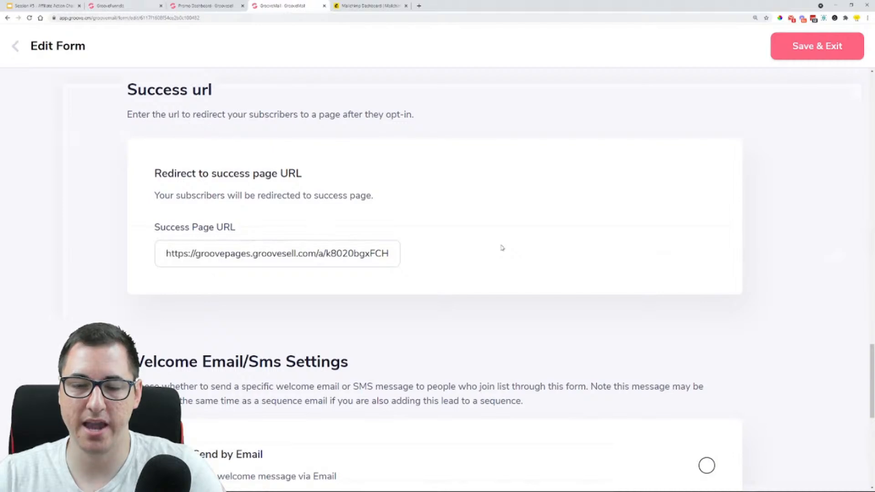
Leave the welcome message on "Do not send" and finish the form's setup and embed stages
{"action": "scroll", "coordinate": [503, 249], "scroll_direction": "down", "scroll_amount": 1}
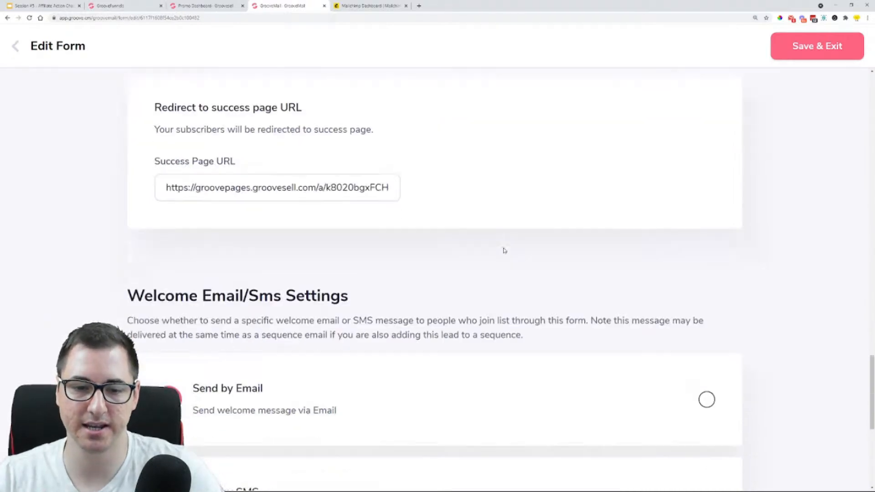
{"action": "scroll", "coordinate": [504, 250], "scroll_direction": "down", "scroll_amount": 3}
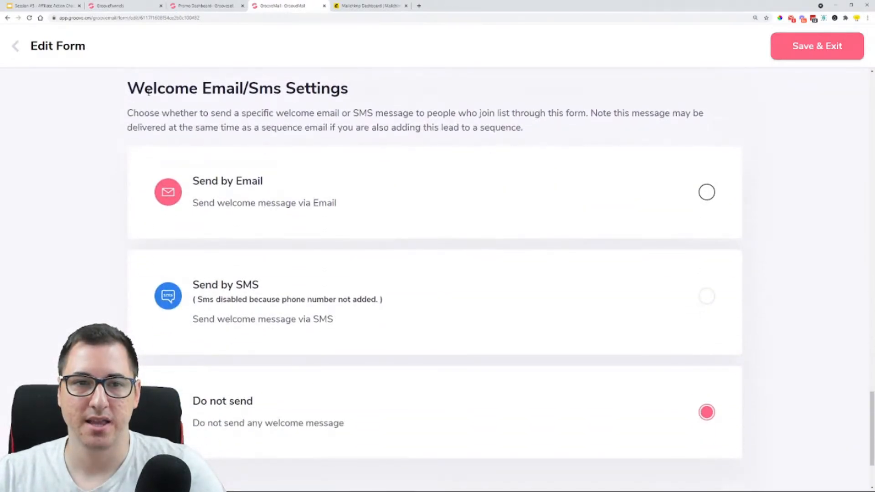
{"action": "scroll", "coordinate": [461, 123], "scroll_direction": "down", "scroll_amount": 2}
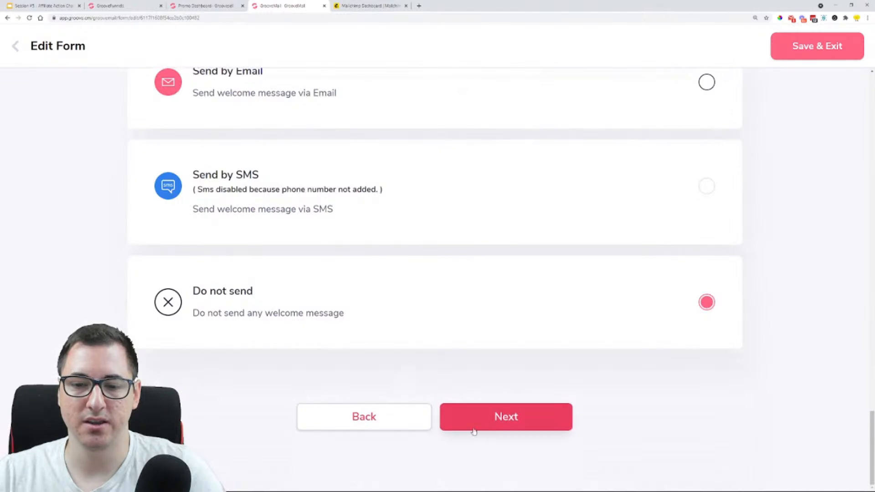
{"action": "left_click", "coordinate": [510, 421]}
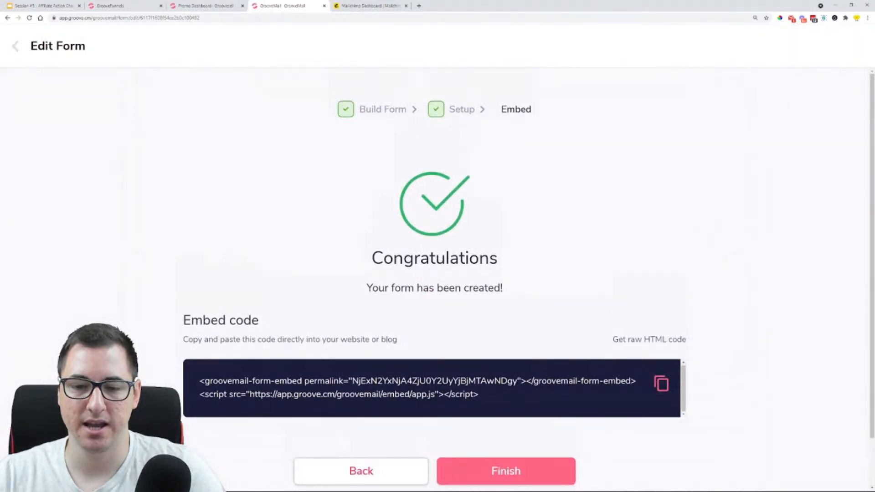
{"action": "left_click", "coordinate": [524, 473]}
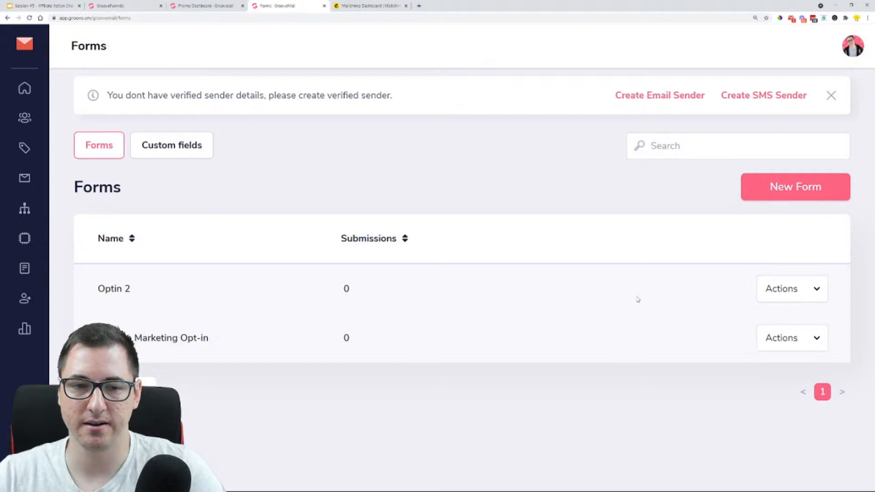
Switch to the GroovePages builder and connect the opt-in page's form element to the "Optin 2" GrooveMail form
{"action": "left_click", "coordinate": [147, 5]}
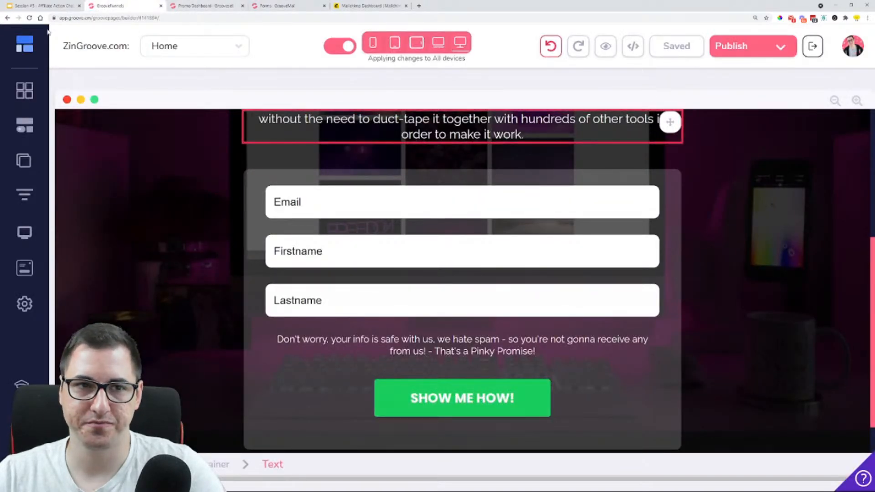
{"action": "left_click", "coordinate": [467, 282]}
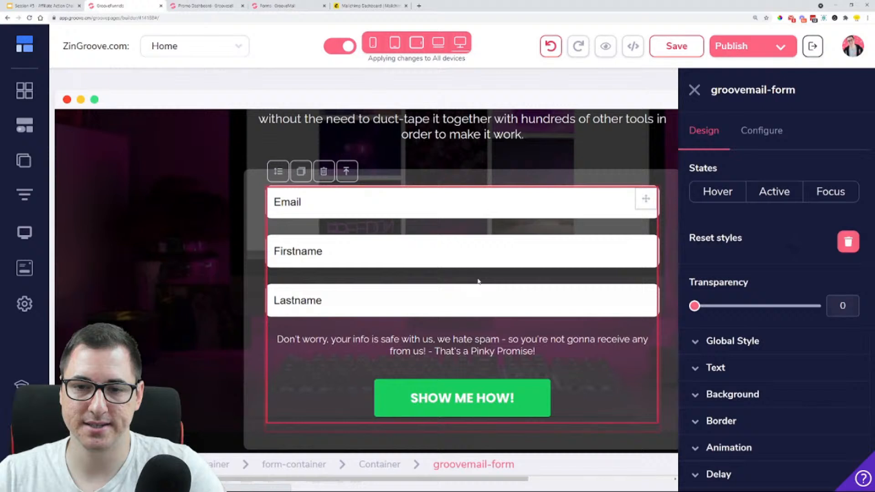
{"action": "left_click", "coordinate": [768, 137]}
{"action": "left_click", "coordinate": [759, 198]}
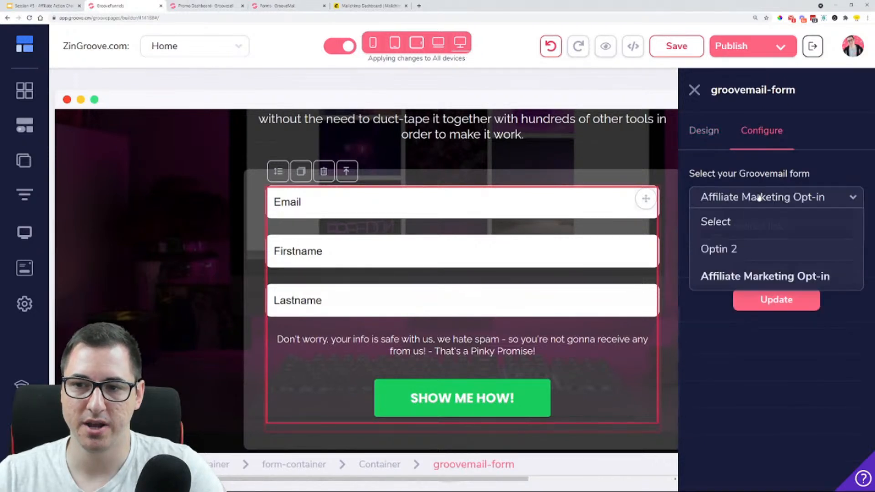
{"action": "left_click", "coordinate": [736, 250]}
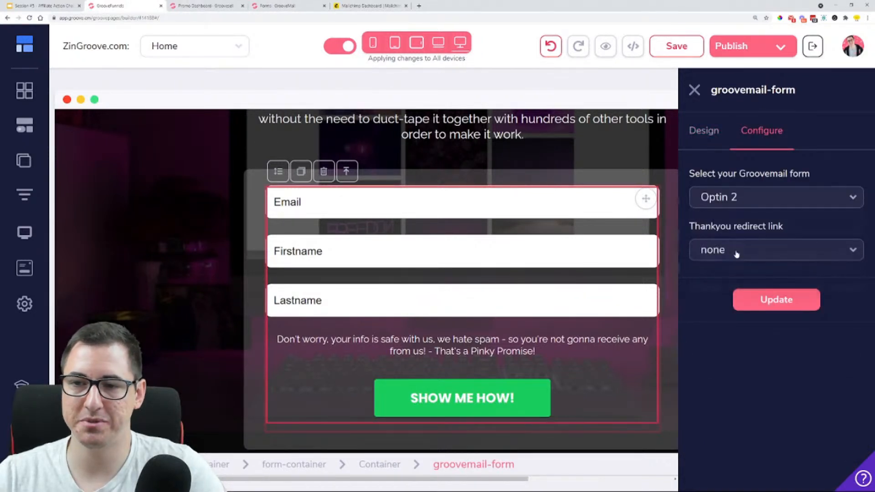
Set the form element's thank-you redirect to a URL using the copied affiliate link, and update the form
{"action": "left_click", "coordinate": [736, 254]}
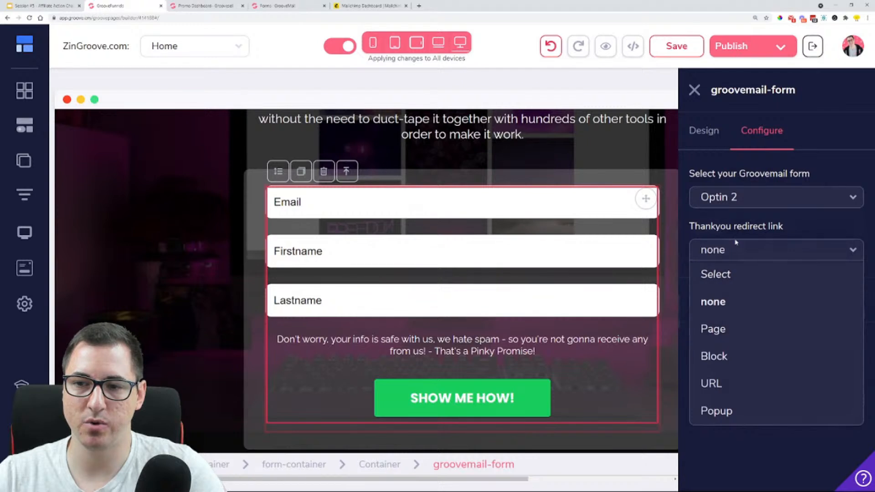
{"action": "left_click", "coordinate": [730, 387]}
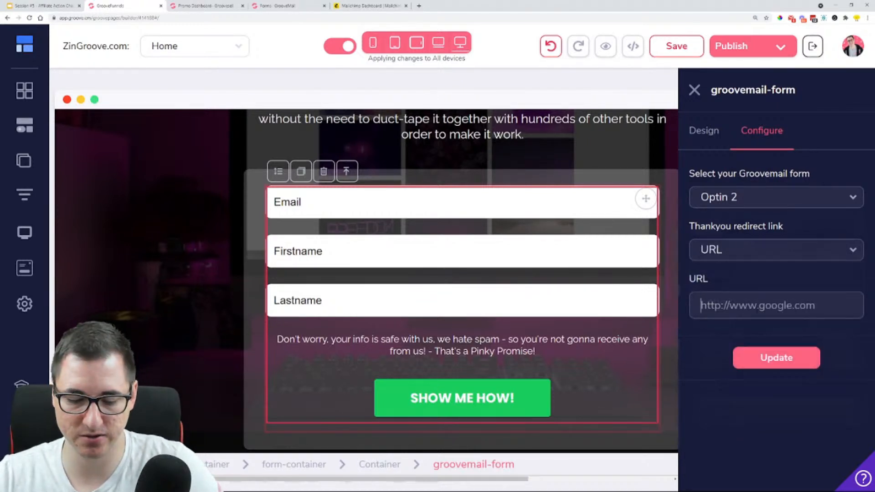
{"action": "key", "text": "ctrl+v"}
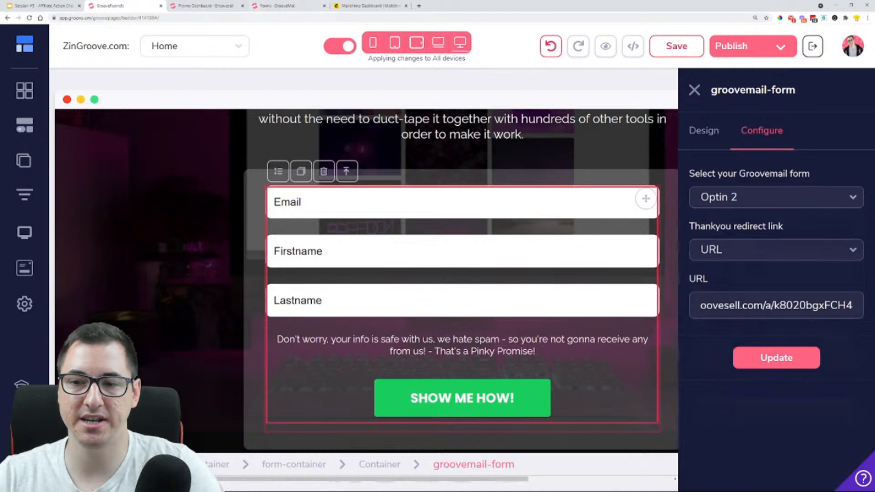
{"action": "left_click", "coordinate": [790, 360]}
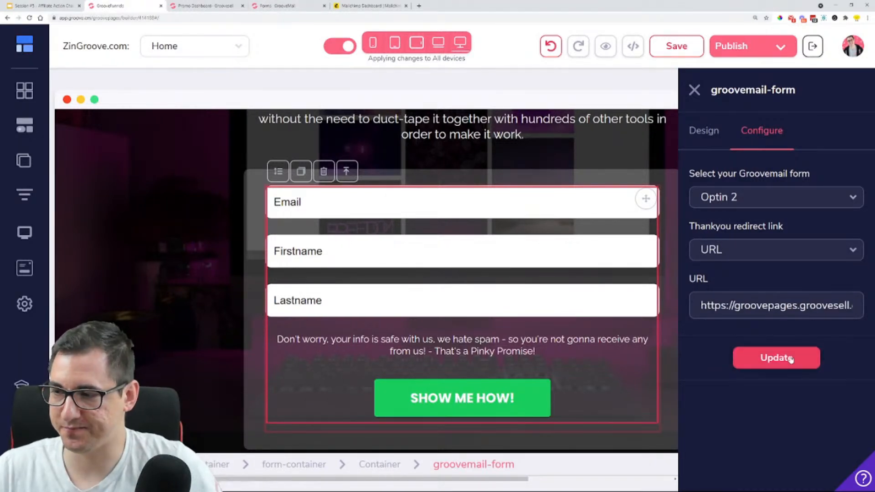
{"action": "left_click", "coordinate": [790, 360]}
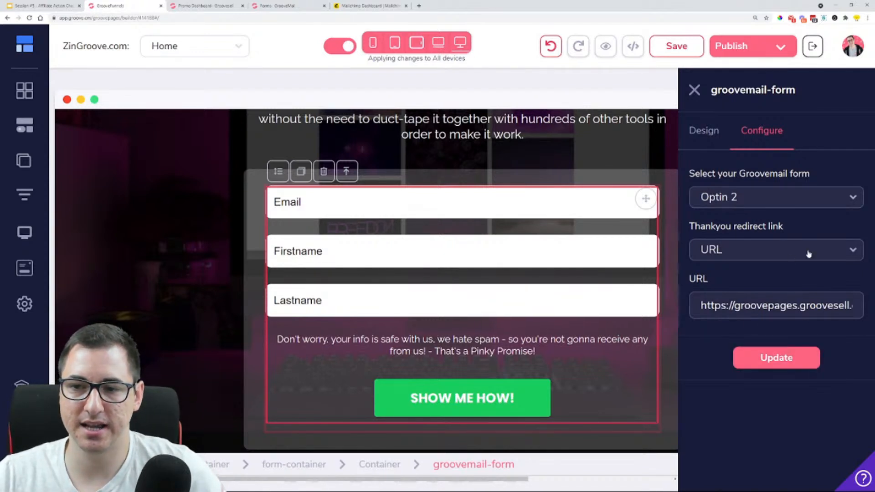
{"action": "left_click", "coordinate": [695, 91]}
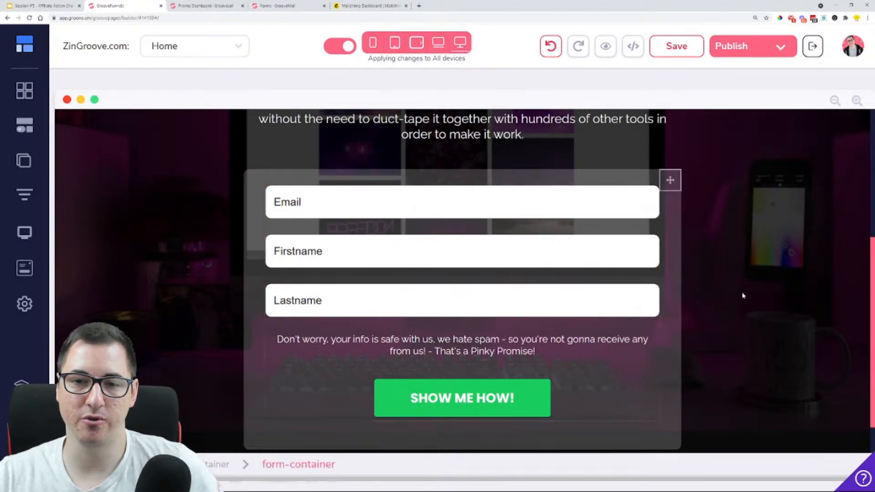
{"action": "scroll", "coordinate": [769, 257], "scroll_direction": "up", "scroll_amount": 5}
{"action": "scroll", "coordinate": [769, 263], "scroll_direction": "down", "scroll_amount": 3}
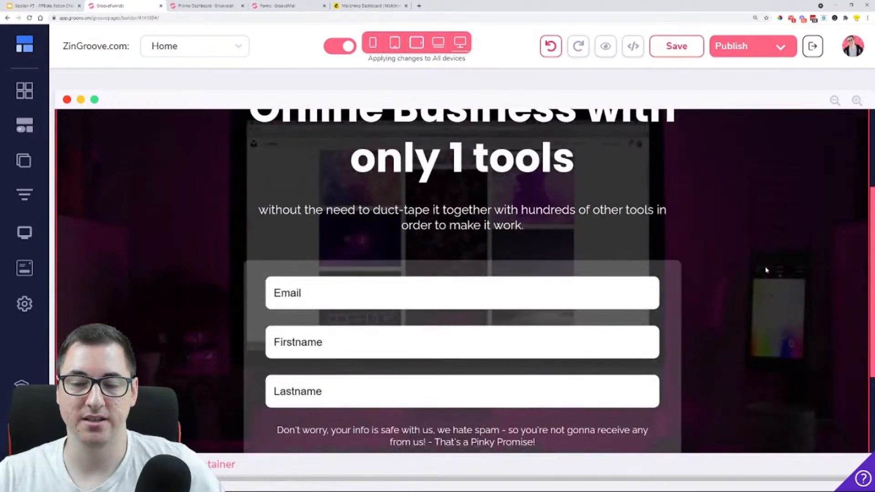
{"action": "scroll", "coordinate": [766, 269], "scroll_direction": "up", "scroll_amount": 3}
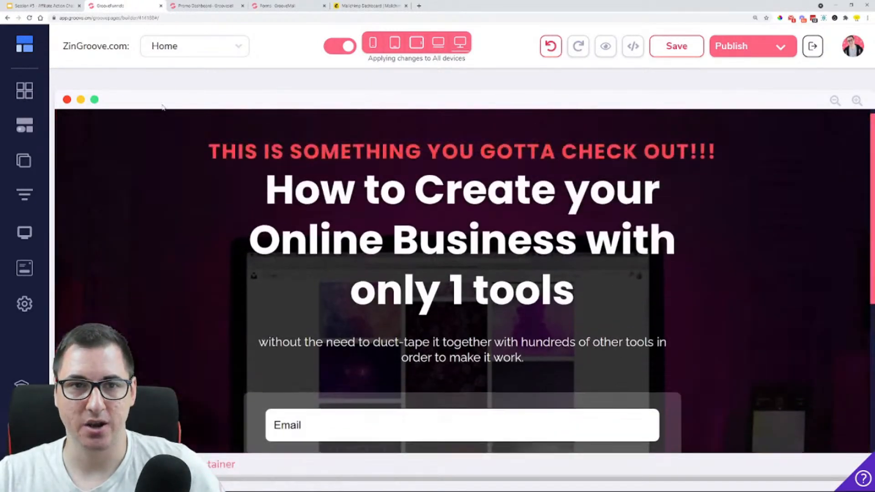
Switch to the Google Slides presentation and highlight "Lead Magnet opt-in page" on the "This can be done in a couple of ways:" slide
{"action": "left_click", "coordinate": [44, 6]}
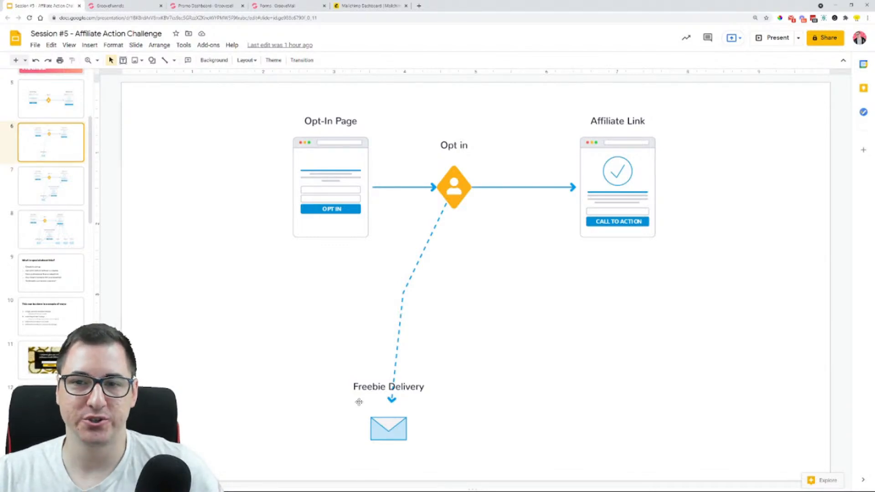
{"action": "scroll", "coordinate": [55, 245], "scroll_direction": "down", "scroll_amount": 4}
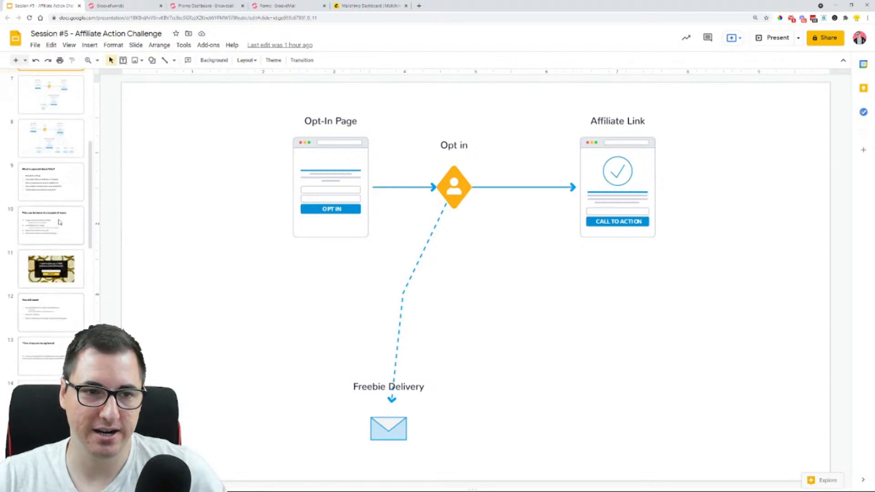
{"action": "left_click", "coordinate": [59, 222]}
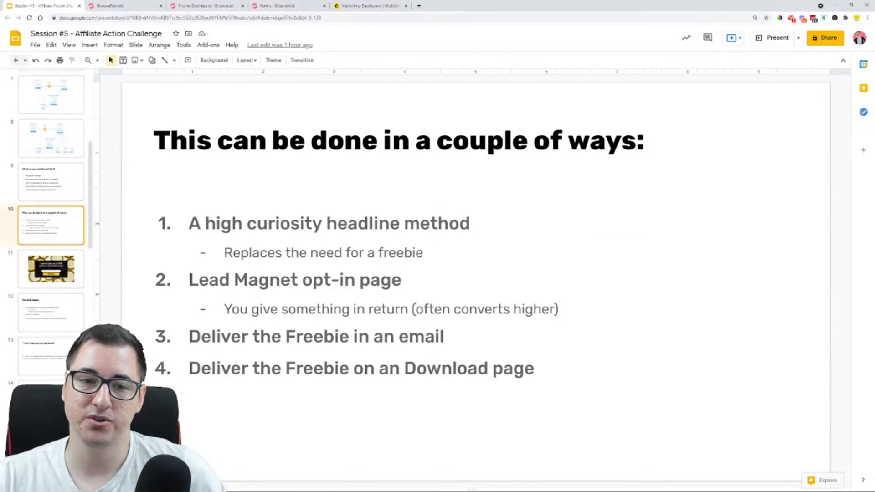
{"action": "left_click_drag", "start_coordinate": [190, 280], "coordinate": [416, 289]}
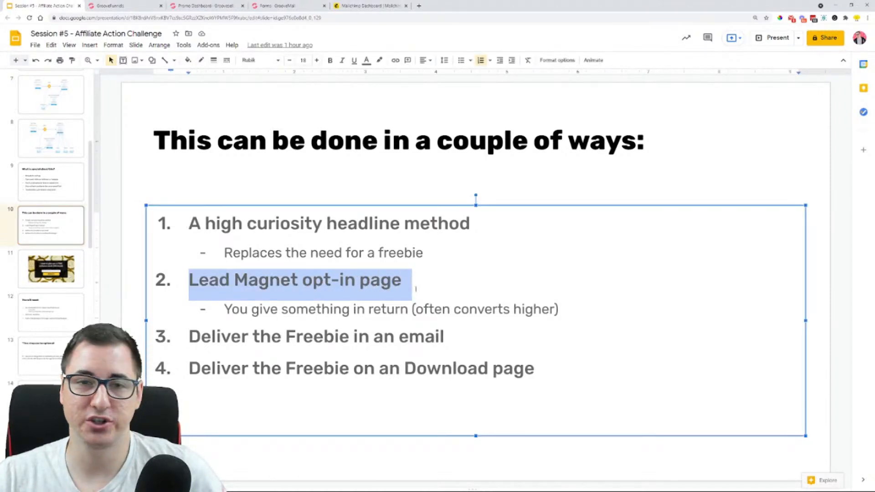
Switch to the GroovePages builder and preview the "High-Converting Lead Magnet" template from the new-page template gallery, closing the preview when finished
{"action": "left_click", "coordinate": [122, 6]}
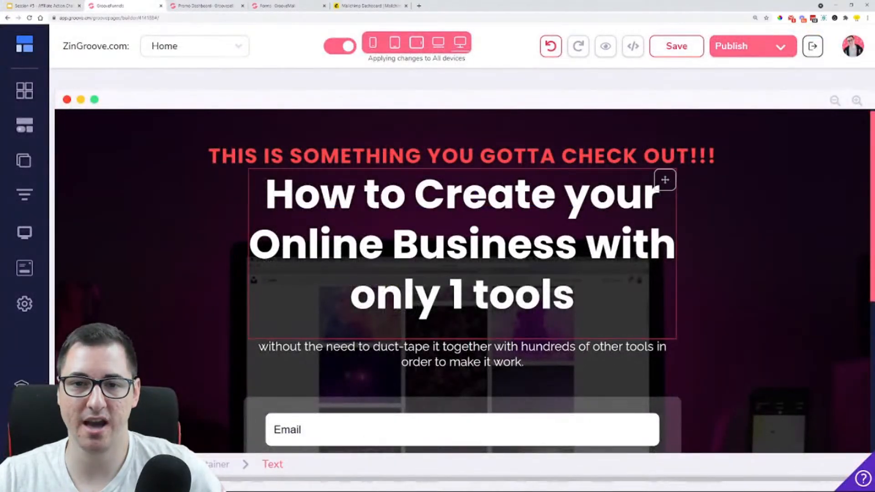
{"action": "left_click", "coordinate": [24, 161]}
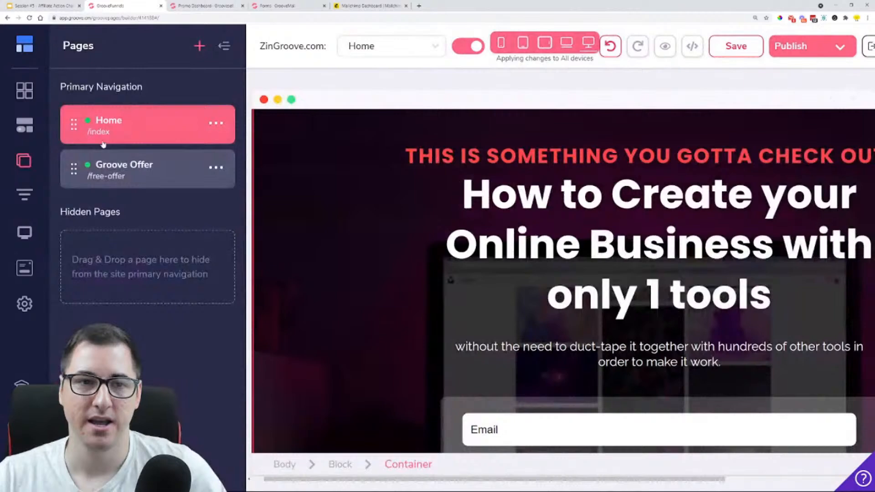
{"action": "left_click", "coordinate": [200, 47]}
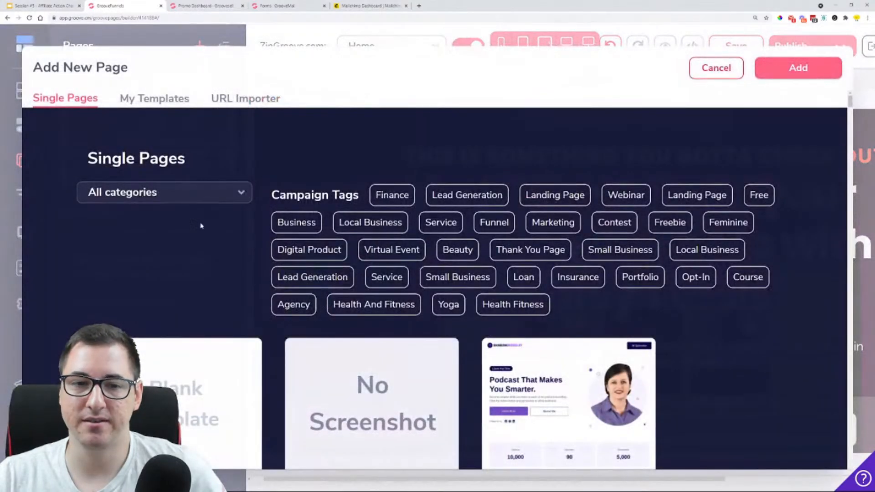
{"action": "scroll", "coordinate": [196, 255], "scroll_direction": "down", "scroll_amount": 10}
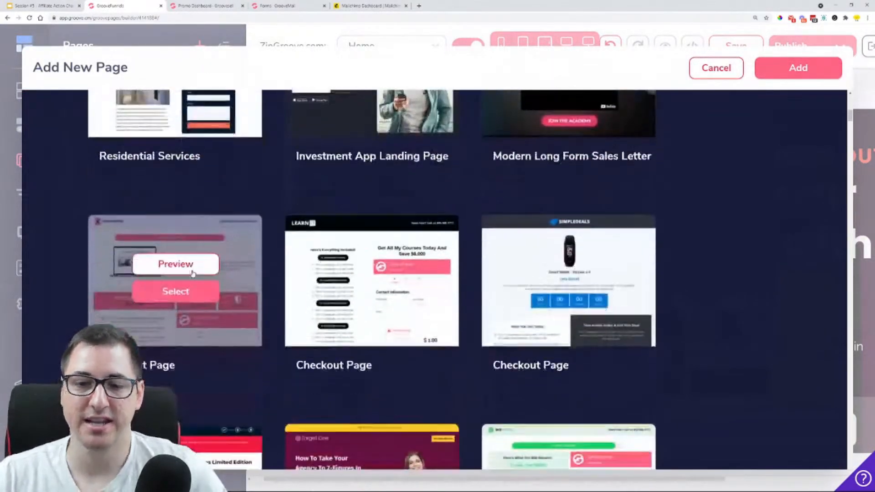
{"action": "scroll", "coordinate": [677, 238], "scroll_direction": "down", "scroll_amount": 12}
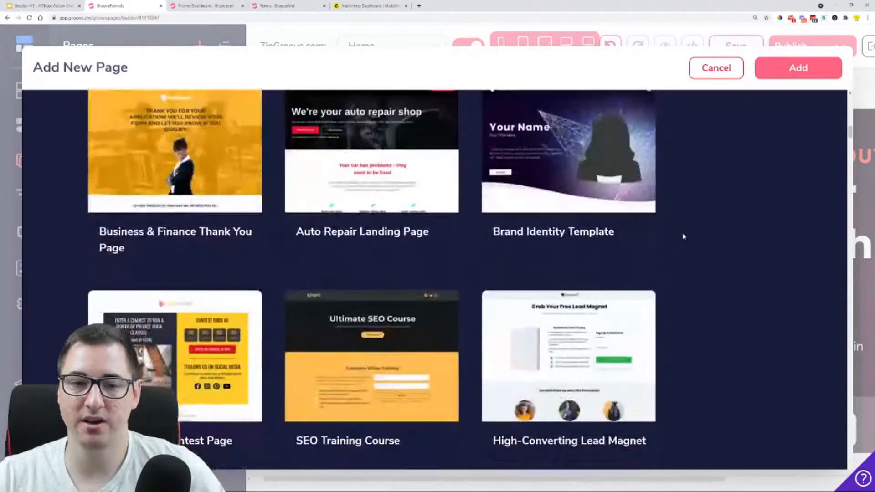
{"action": "scroll", "coordinate": [686, 237], "scroll_direction": "down", "scroll_amount": 2}
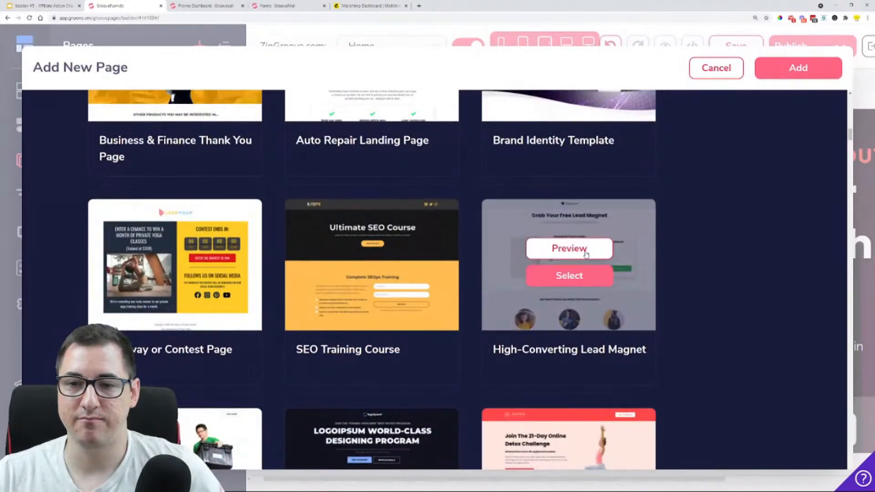
{"action": "left_click", "coordinate": [584, 253]}
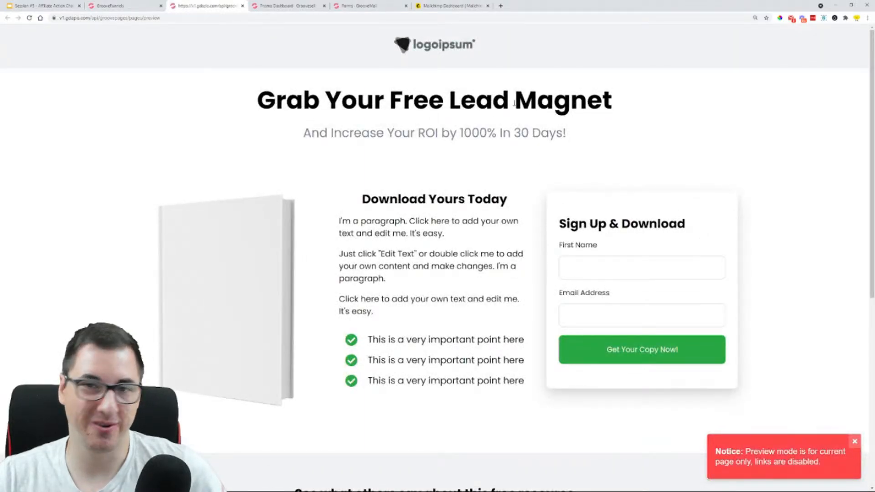
{"action": "scroll", "coordinate": [641, 305], "scroll_direction": "down", "scroll_amount": 7}
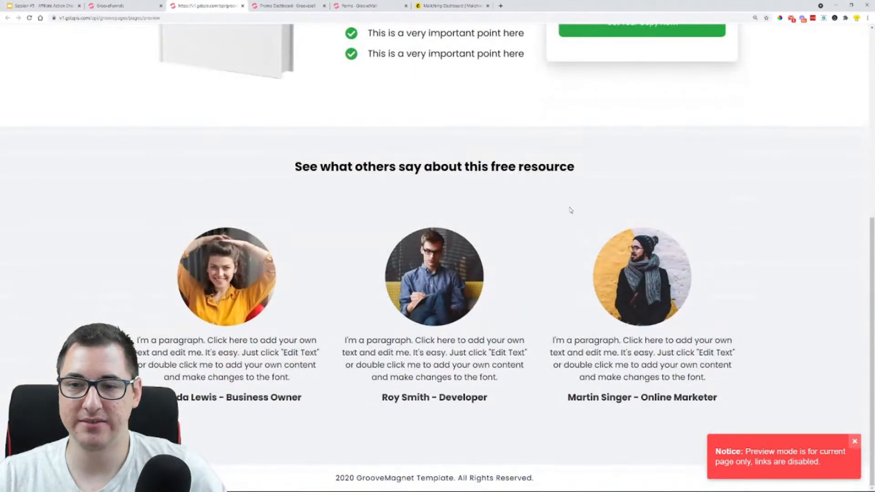
{"action": "scroll", "coordinate": [800, 309], "scroll_direction": "up", "scroll_amount": 6}
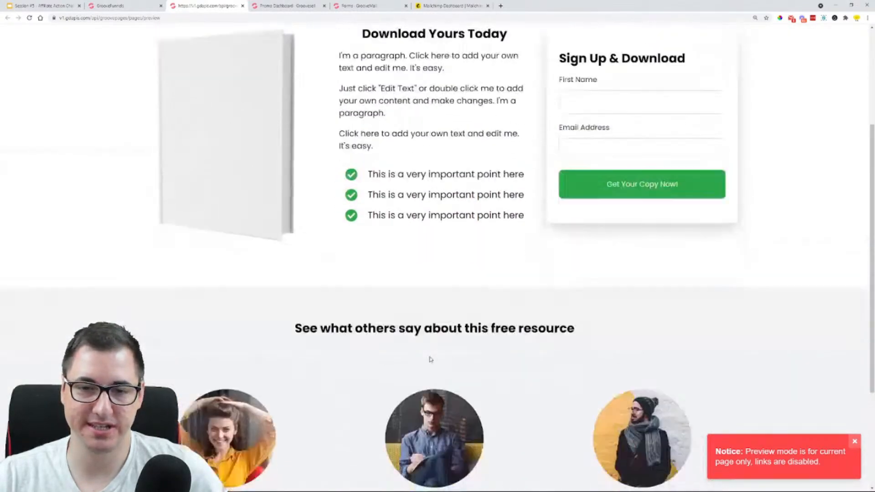
{"action": "scroll", "coordinate": [569, 206], "scroll_direction": "up", "scroll_amount": 1}
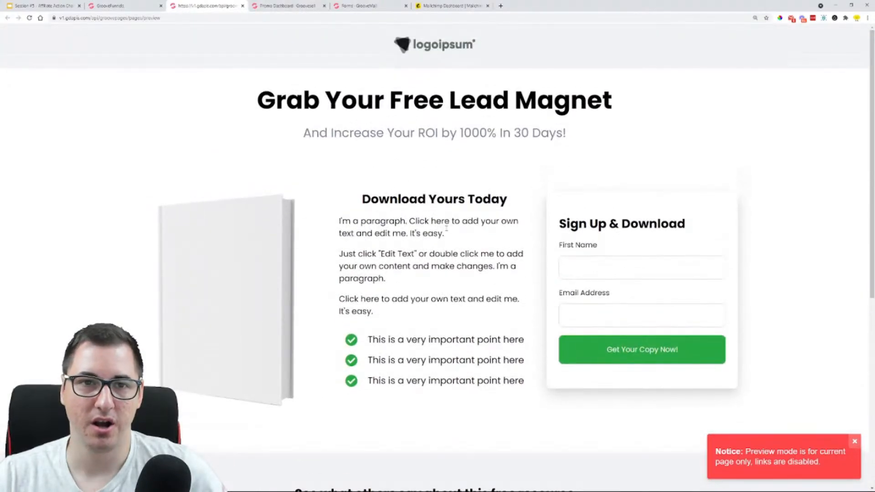
{"action": "left_click", "coordinate": [243, 5]}
Browse the remaining single-page templates for other lead magnet designs and leave the gallery without adding one
{"action": "scroll", "coordinate": [293, 135], "scroll_direction": "down", "scroll_amount": 8}
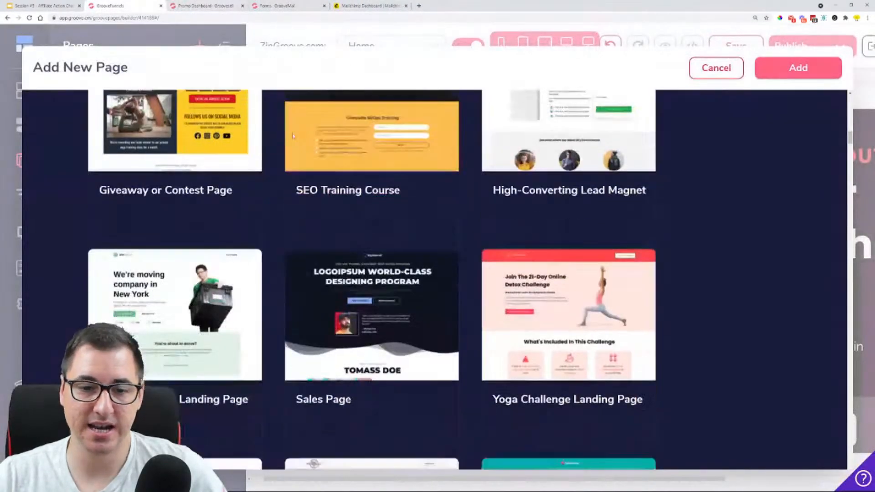
{"action": "scroll", "coordinate": [293, 135], "scroll_direction": "down", "scroll_amount": 7}
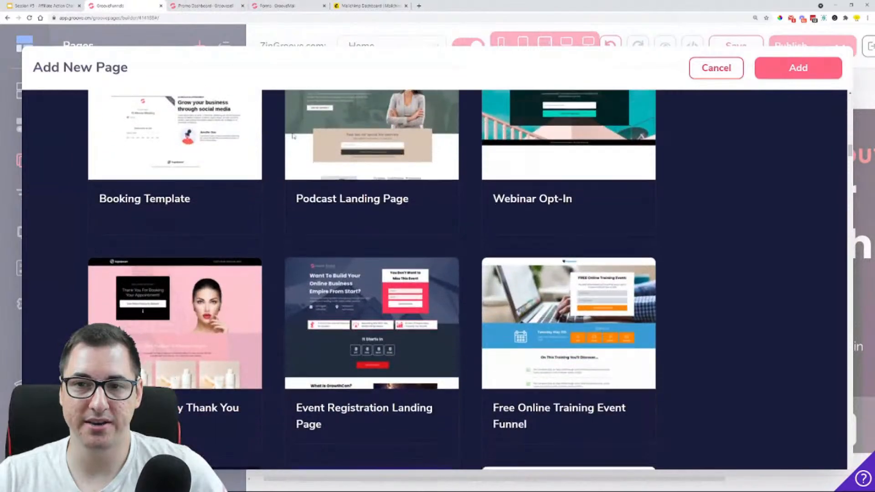
{"action": "scroll", "coordinate": [292, 152], "scroll_direction": "up", "scroll_amount": 3}
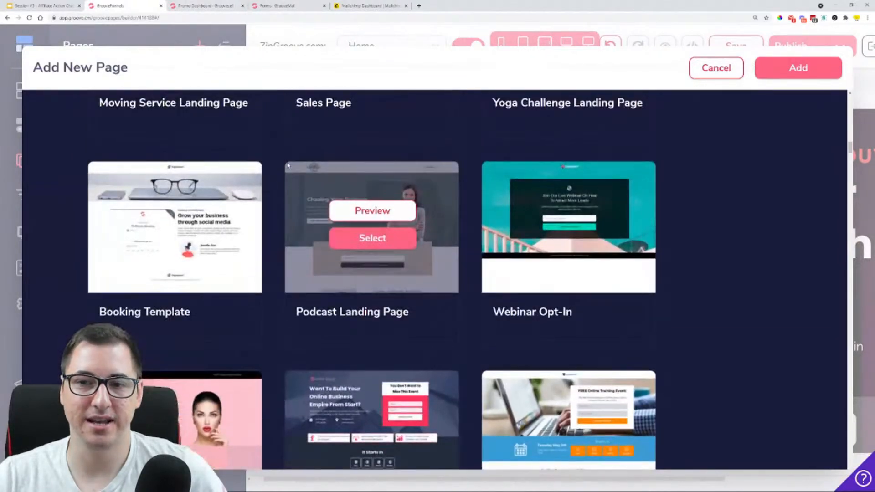
{"action": "scroll", "coordinate": [288, 165], "scroll_direction": "down", "scroll_amount": 10}
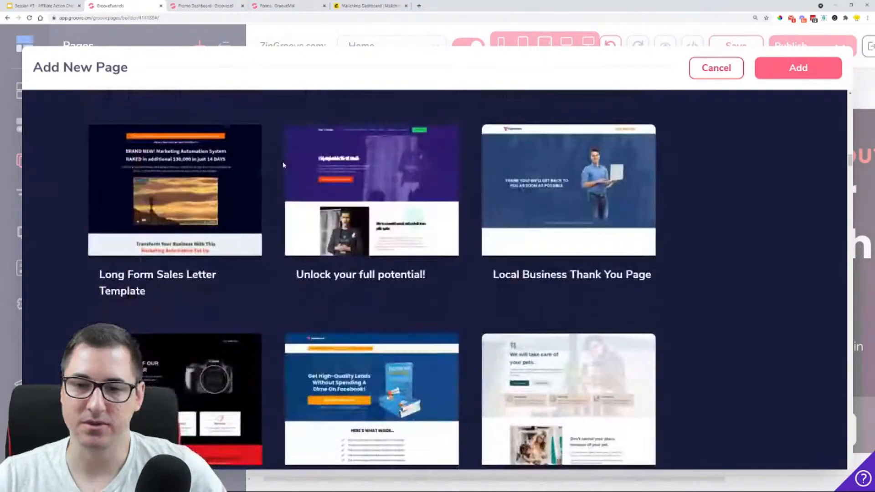
{"action": "scroll", "coordinate": [283, 165], "scroll_direction": "down", "scroll_amount": 1}
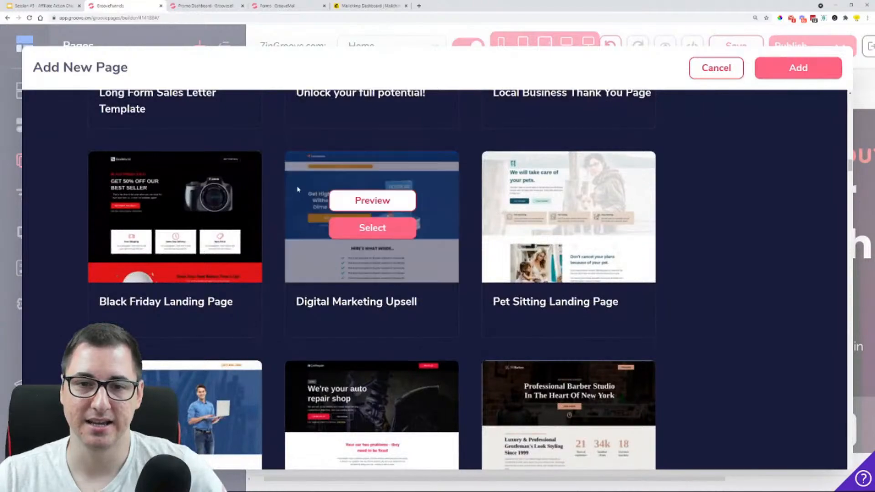
{"action": "scroll", "coordinate": [261, 347], "scroll_direction": "down", "scroll_amount": 6}
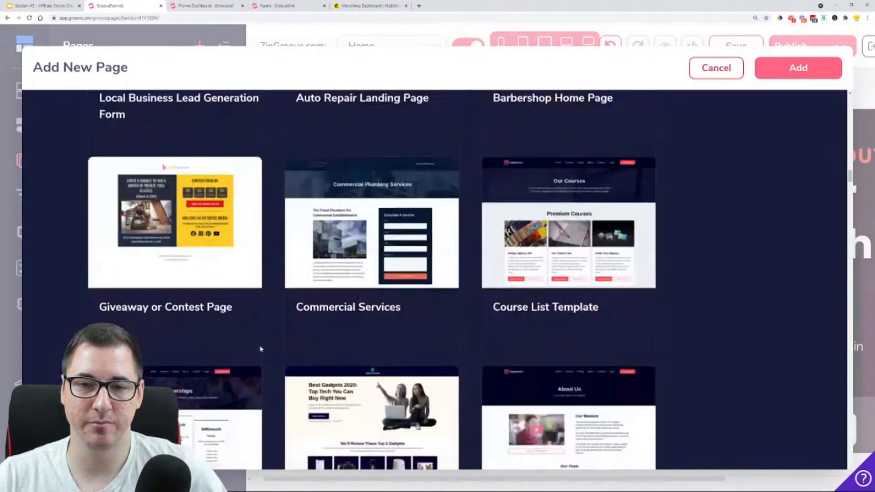
{"action": "scroll", "coordinate": [570, 118], "scroll_direction": "up", "scroll_amount": 4}
{"action": "left_click", "coordinate": [710, 77]}
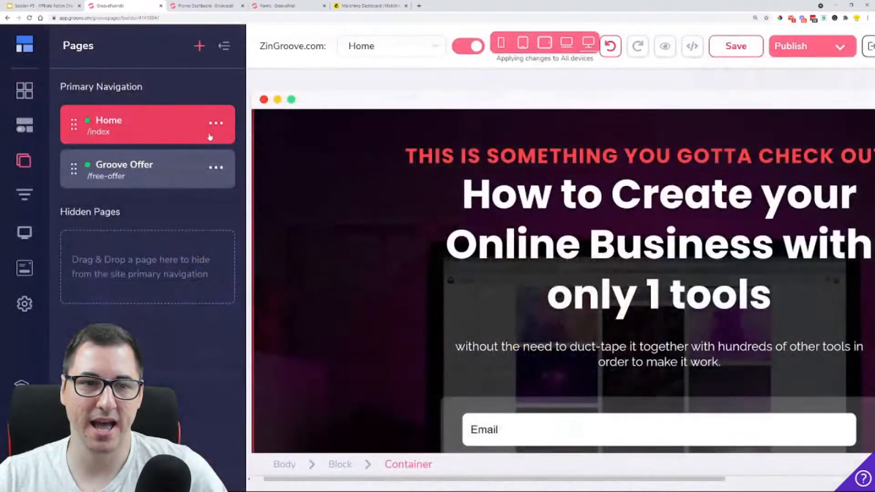
Add a new page from the blank template and place the "Get the Groove Affiliate Marketing Kit" lead magnet block on it
{"action": "left_click", "coordinate": [199, 45]}
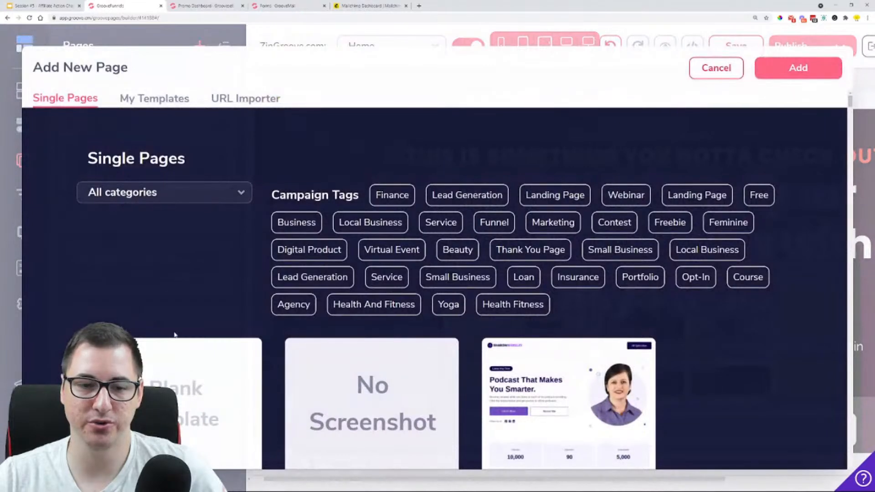
{"action": "left_click", "coordinate": [178, 367]}
{"action": "left_click", "coordinate": [25, 93]}
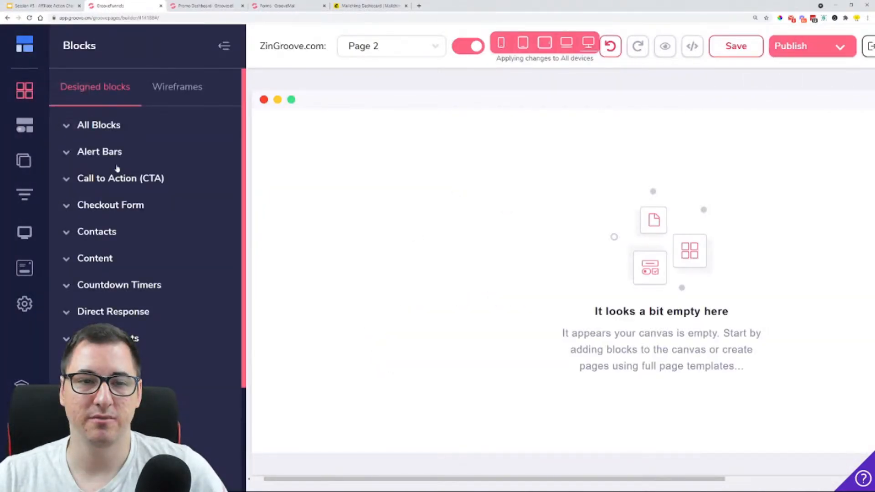
{"action": "left_click", "coordinate": [124, 338]}
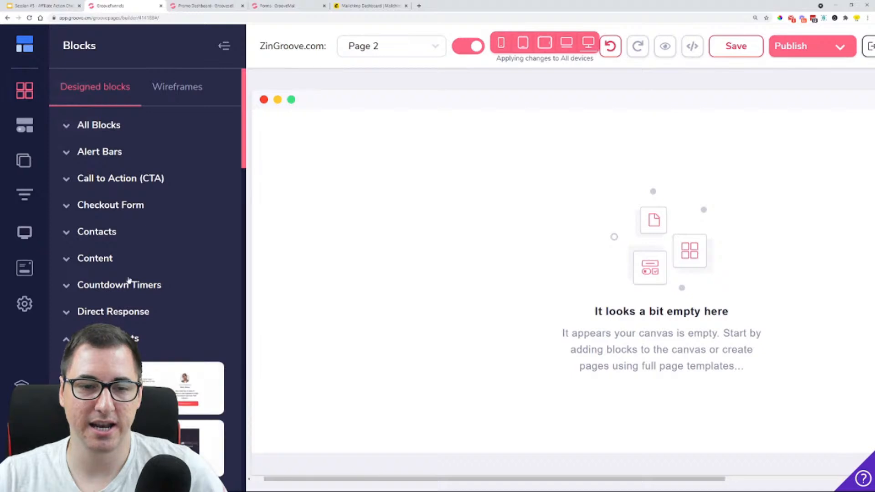
{"action": "scroll", "coordinate": [191, 194], "scroll_direction": "down", "scroll_amount": 4}
{"action": "scroll", "coordinate": [128, 162], "scroll_direction": "down", "scroll_amount": 12}
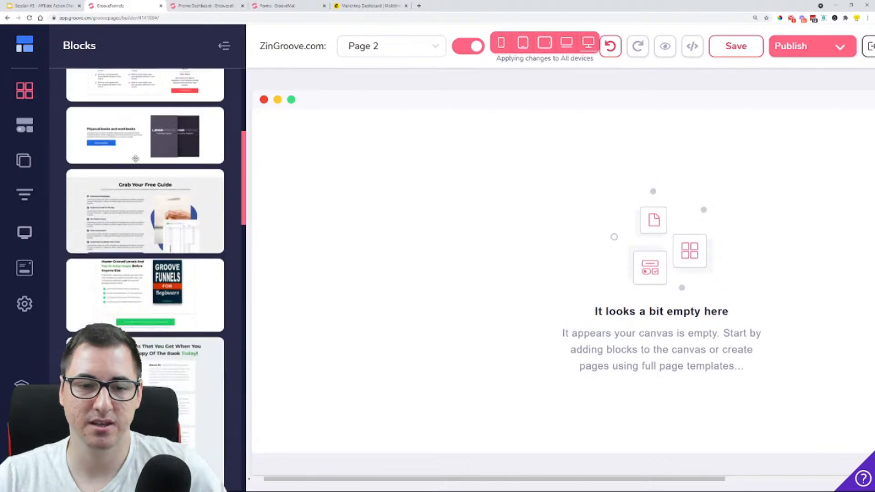
{"action": "scroll", "coordinate": [136, 163], "scroll_direction": "down", "scroll_amount": 10}
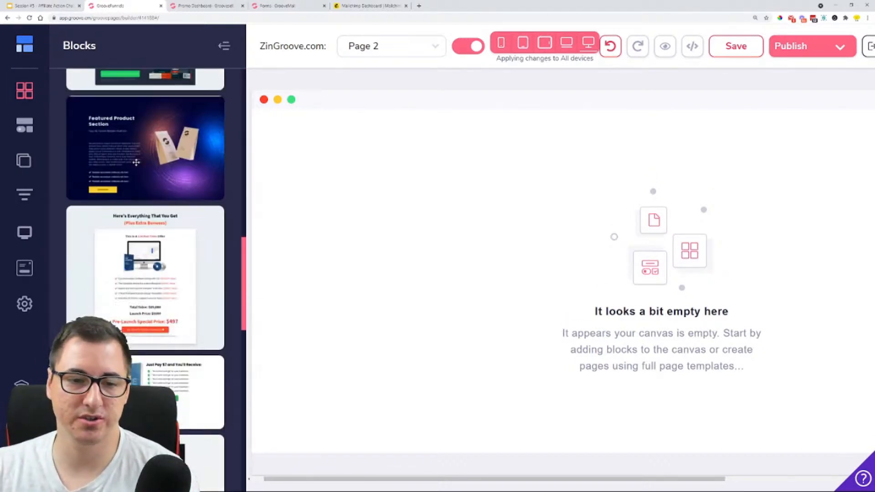
{"action": "scroll", "coordinate": [135, 163], "scroll_direction": "down", "scroll_amount": 5}
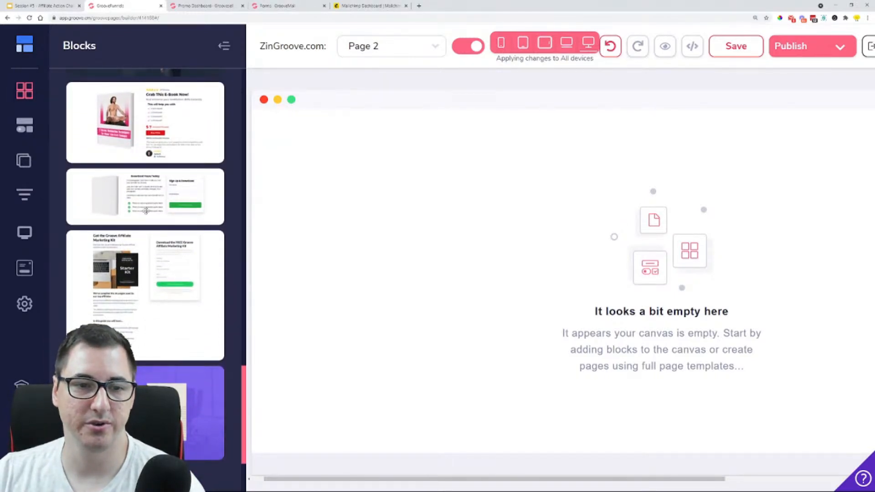
{"action": "scroll", "coordinate": [154, 205], "scroll_direction": "down", "scroll_amount": 2}
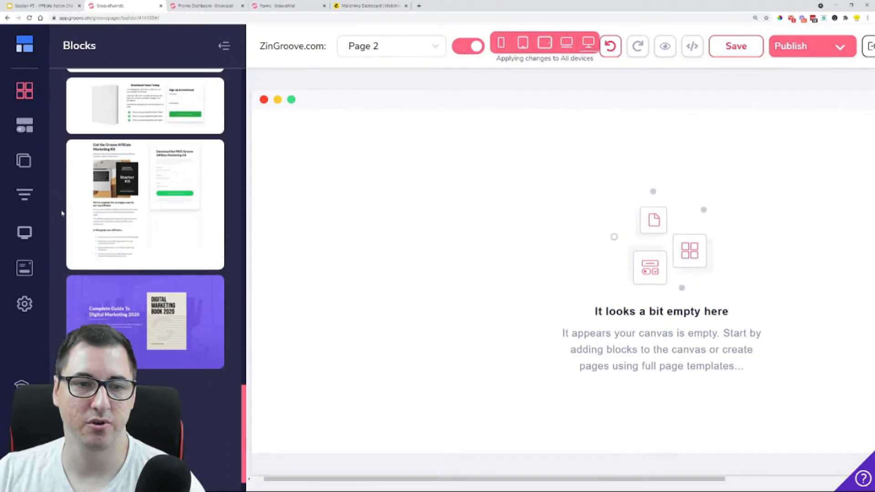
{"action": "left_click_drag", "start_coordinate": [133, 175], "coordinate": [438, 197]}
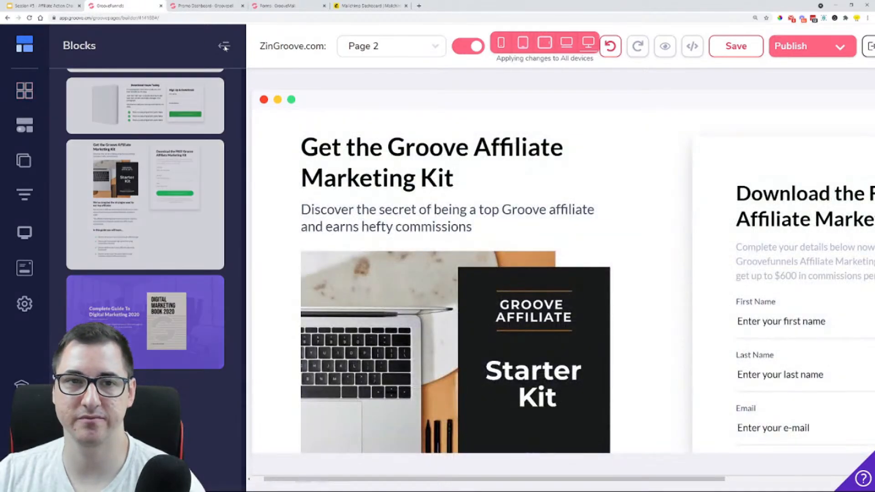
{"action": "left_click", "coordinate": [224, 46]}
Examine the affiliate marketing kit block's headline, subheadline, images, body text and download form on the canvas
{"action": "scroll", "coordinate": [381, 206], "scroll_direction": "down", "scroll_amount": 1}
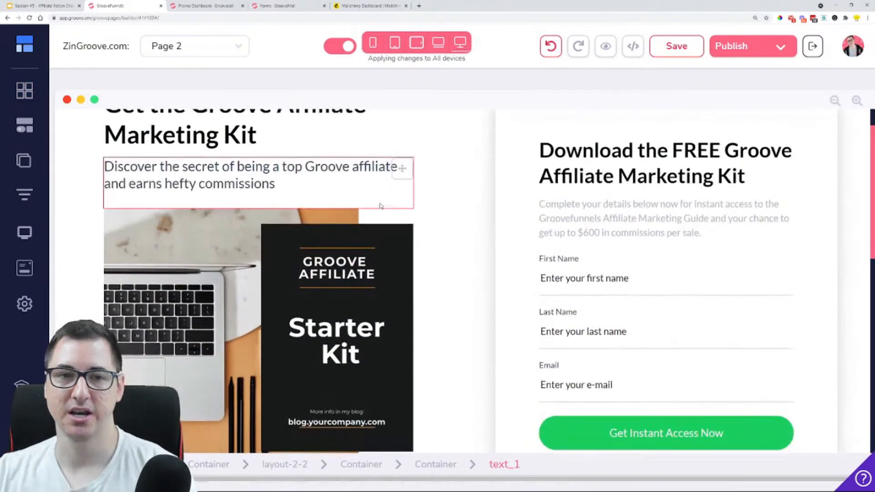
{"action": "scroll", "coordinate": [381, 206], "scroll_direction": "up", "scroll_amount": 1}
{"action": "left_click", "coordinate": [396, 191]}
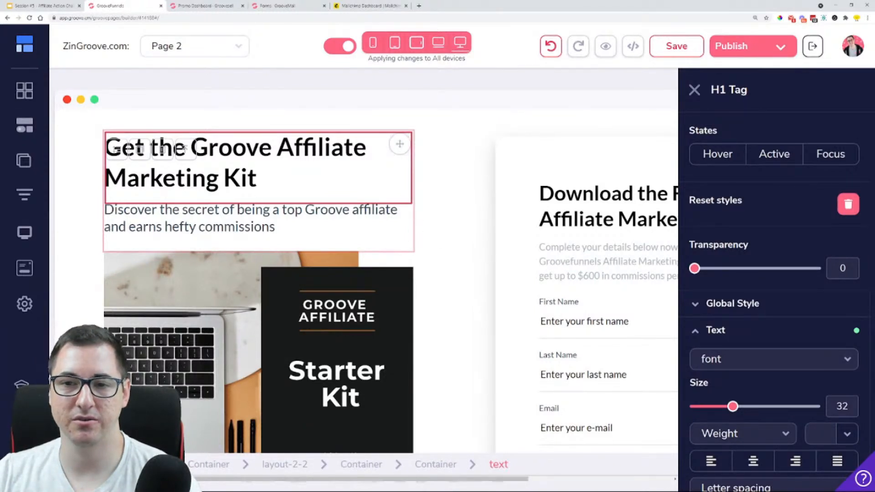
{"action": "left_click", "coordinate": [509, 204]}
{"action": "left_click", "coordinate": [309, 239]}
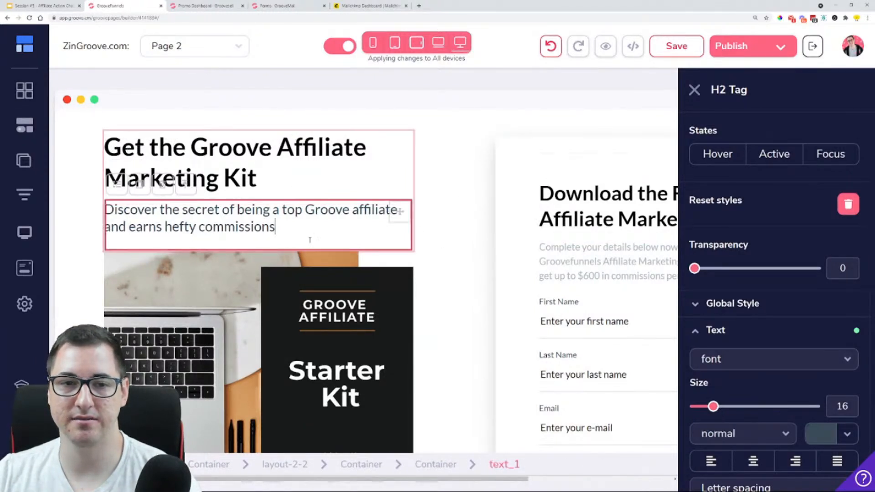
{"action": "left_click", "coordinate": [565, 211]}
{"action": "scroll", "coordinate": [565, 212], "scroll_direction": "down", "scroll_amount": 1}
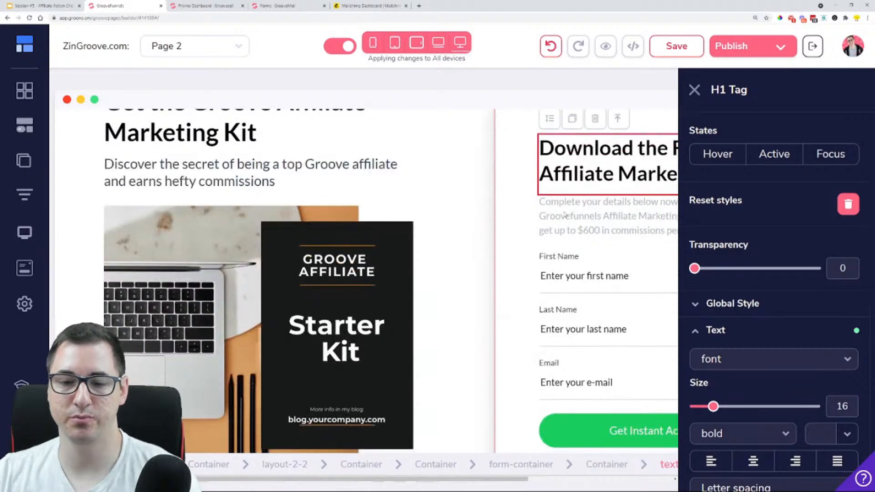
{"action": "key", "text": "ctrl+minus"}
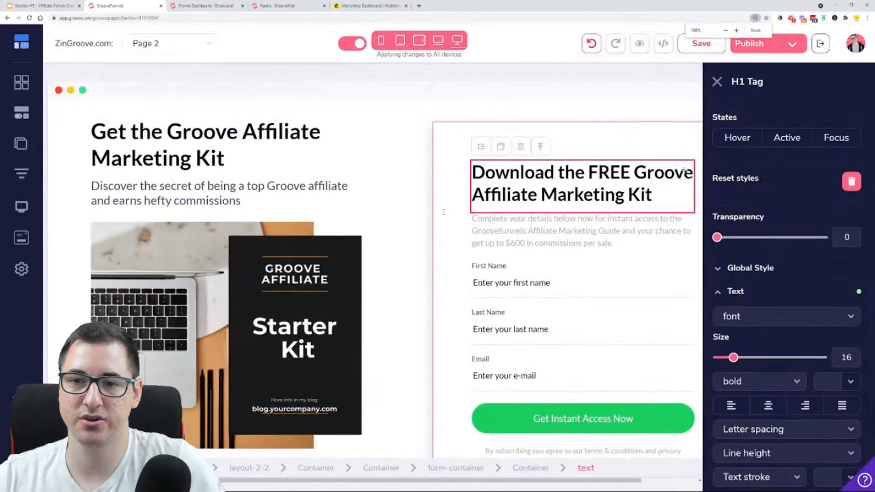
{"action": "key", "text": "ctrl+minus"}
{"action": "scroll", "coordinate": [262, 381], "scroll_direction": "down", "scroll_amount": 6}
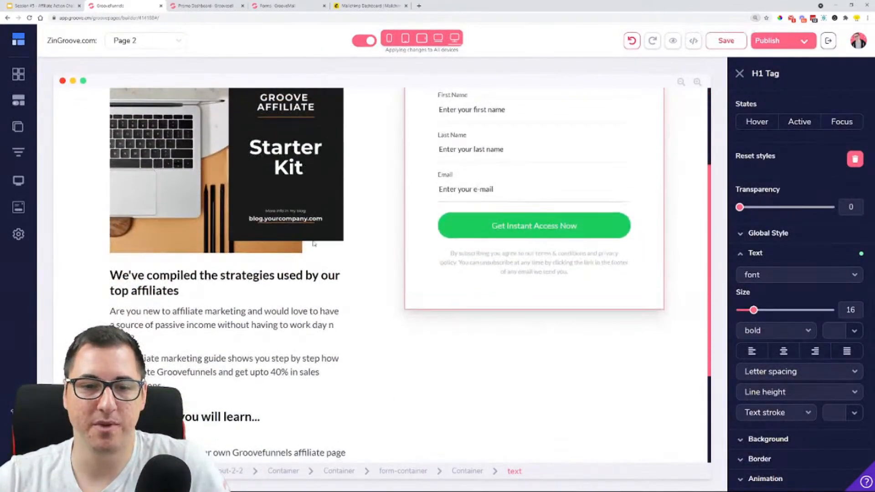
{"action": "scroll", "coordinate": [262, 380], "scroll_direction": "up", "scroll_amount": 6}
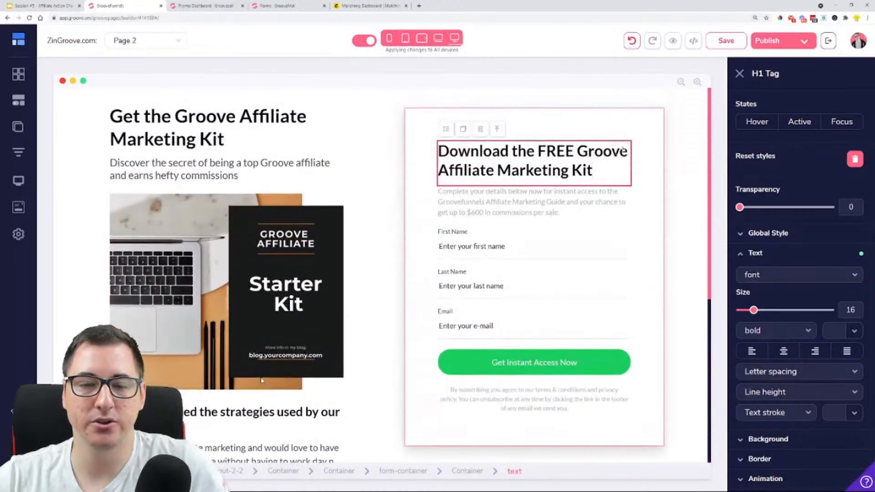
Browse all designed blocks and place the pink "Free Lash Extensions with First Booking!" block above the affiliate kit block
{"action": "left_click", "coordinate": [29, 74]}
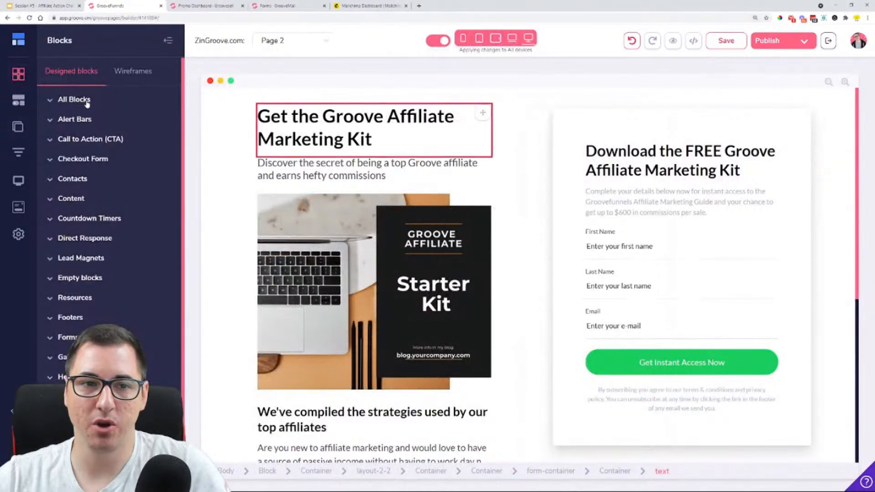
{"action": "left_click", "coordinate": [90, 100]}
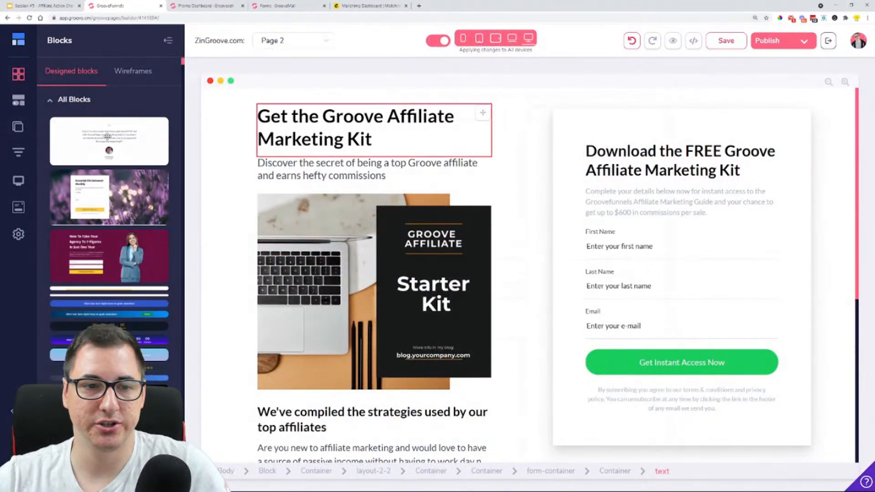
{"action": "scroll", "coordinate": [115, 137], "scroll_direction": "down", "scroll_amount": 3}
{"action": "scroll", "coordinate": [115, 137], "scroll_direction": "down", "scroll_amount": 10}
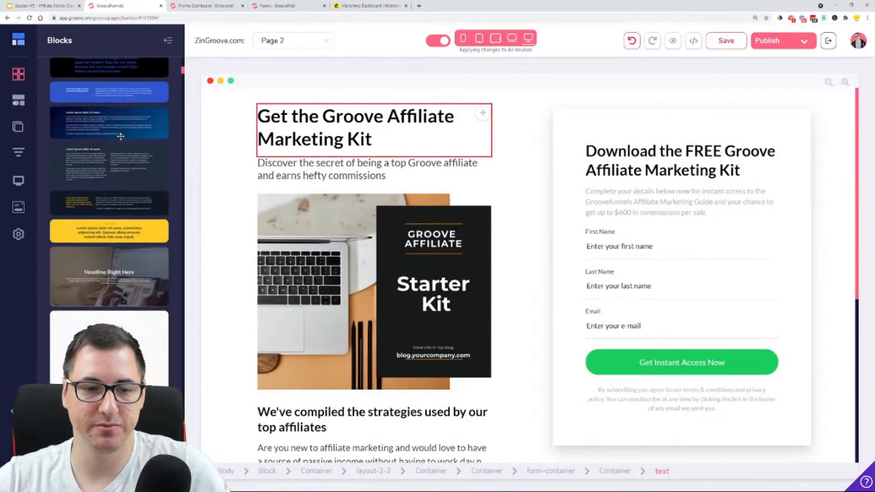
{"action": "scroll", "coordinate": [121, 137], "scroll_direction": "down", "scroll_amount": 10}
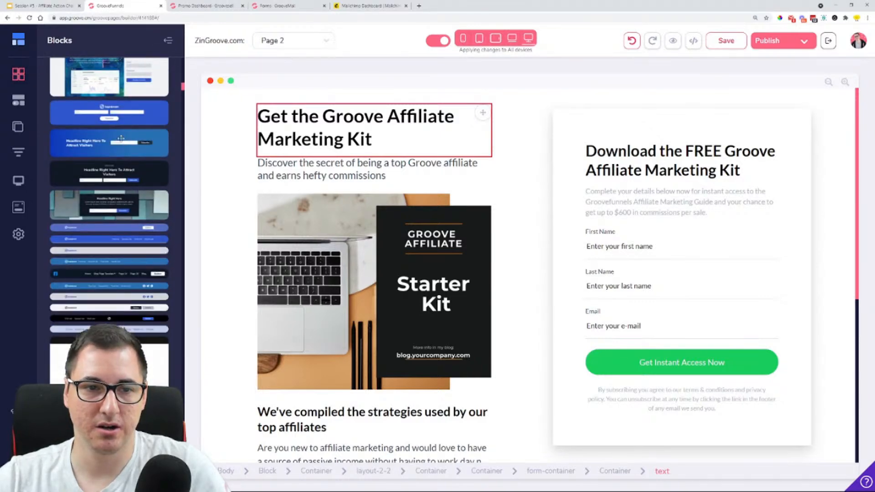
{"action": "scroll", "coordinate": [121, 138], "scroll_direction": "down", "scroll_amount": 10}
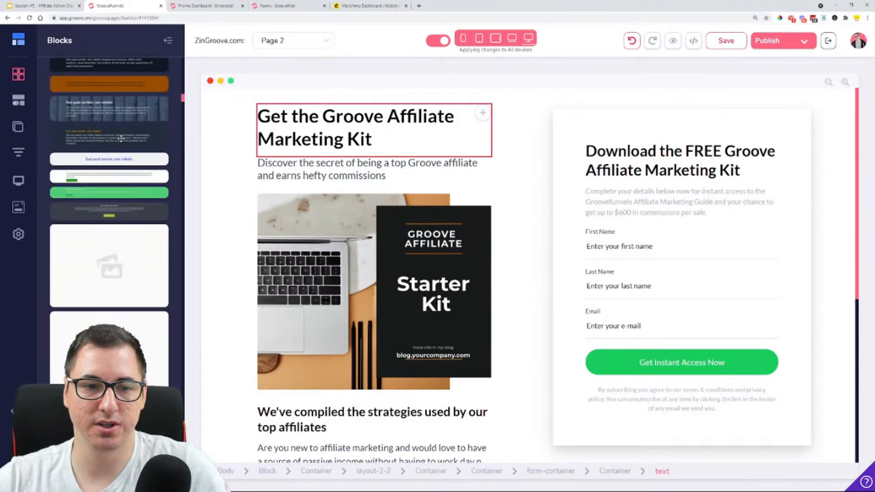
{"action": "scroll", "coordinate": [122, 138], "scroll_direction": "down", "scroll_amount": 10}
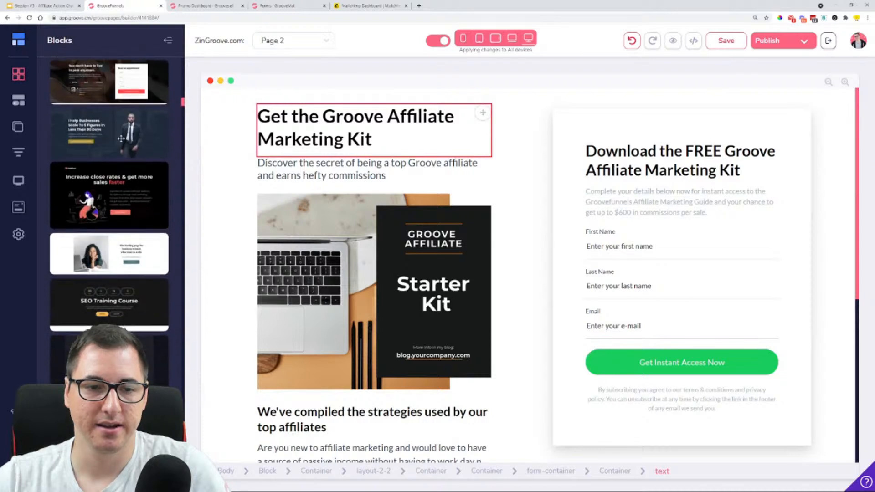
{"action": "scroll", "coordinate": [122, 138], "scroll_direction": "down", "scroll_amount": 10}
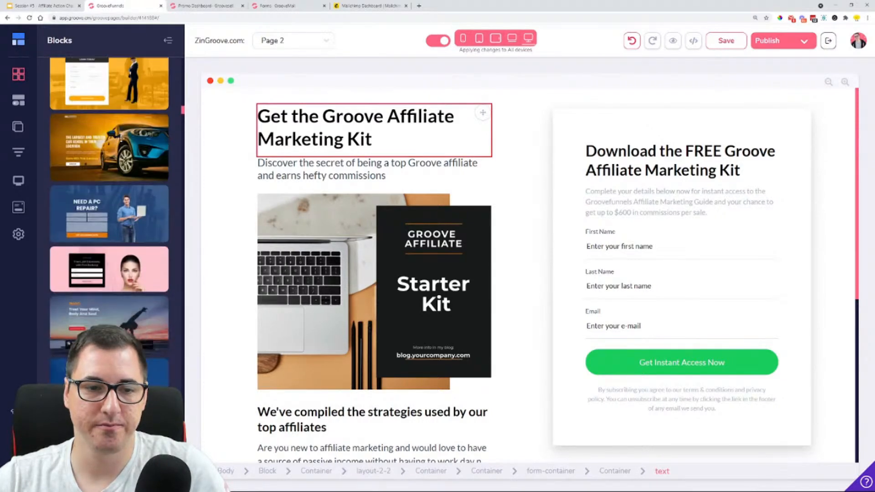
{"action": "scroll", "coordinate": [90, 127], "scroll_direction": "down", "scroll_amount": 5}
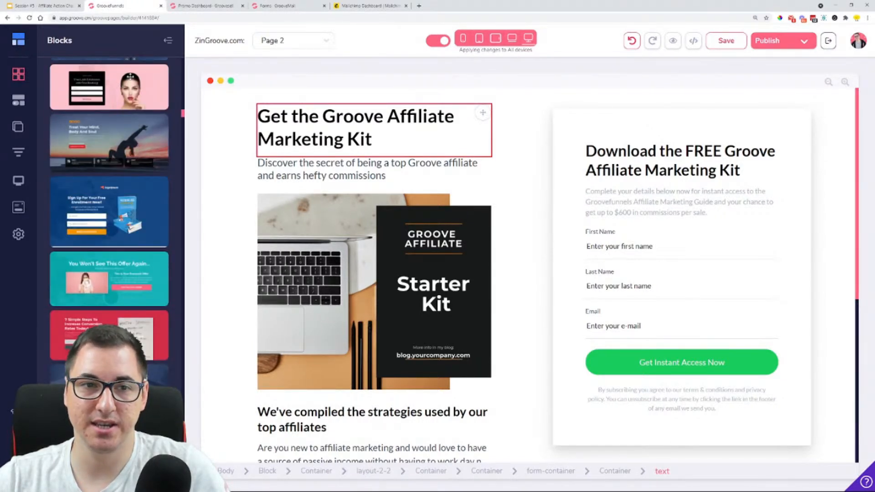
{"action": "scroll", "coordinate": [122, 116], "scroll_direction": "up", "scroll_amount": 3}
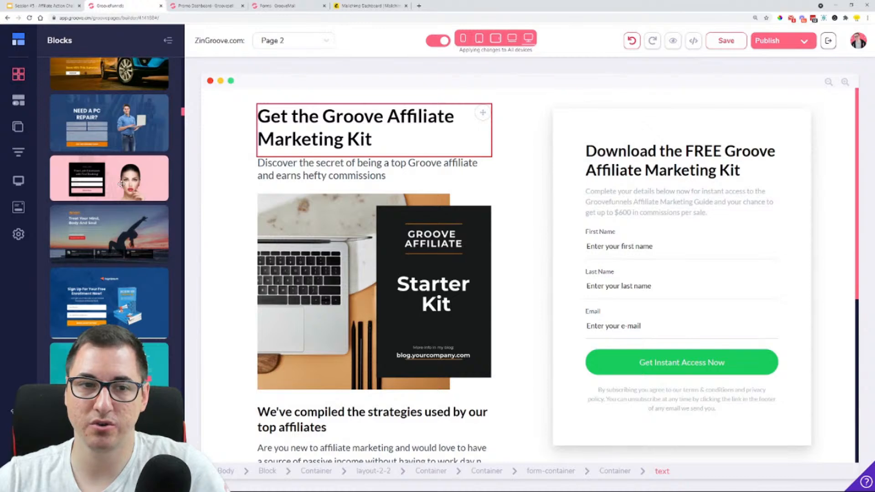
{"action": "left_click_drag", "start_coordinate": [113, 184], "coordinate": [400, 129]}
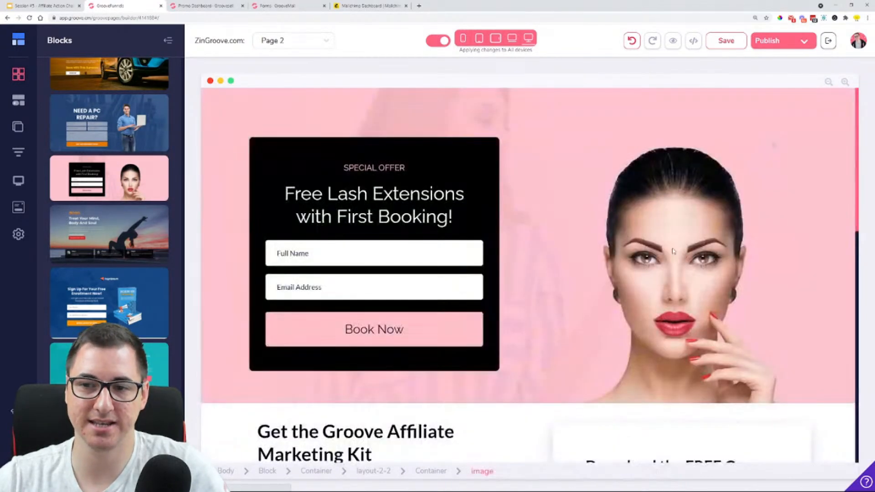
Replace the woman's portrait in the lash block with the uploaded Affiliate Action Challenge book-and-devices mockup from the Downloads folder
{"action": "left_click", "coordinate": [677, 258]}
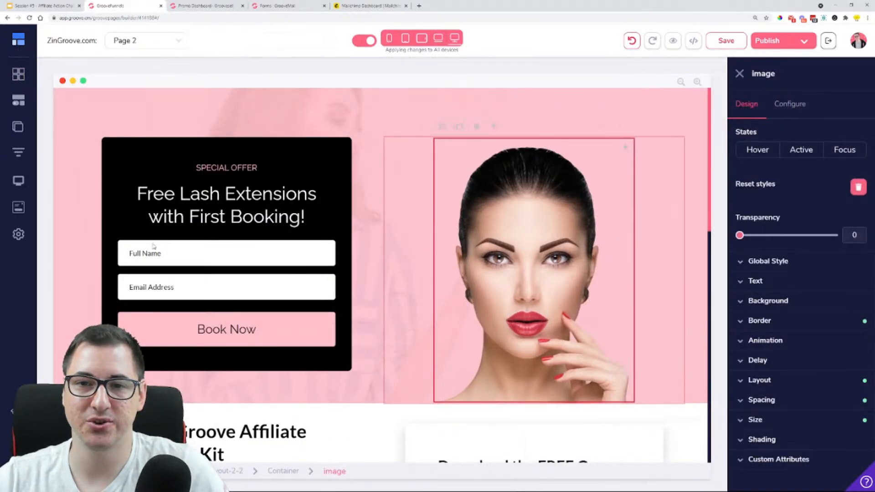
{"action": "left_click", "coordinate": [18, 39]}
{"action": "left_click", "coordinate": [805, 105]}
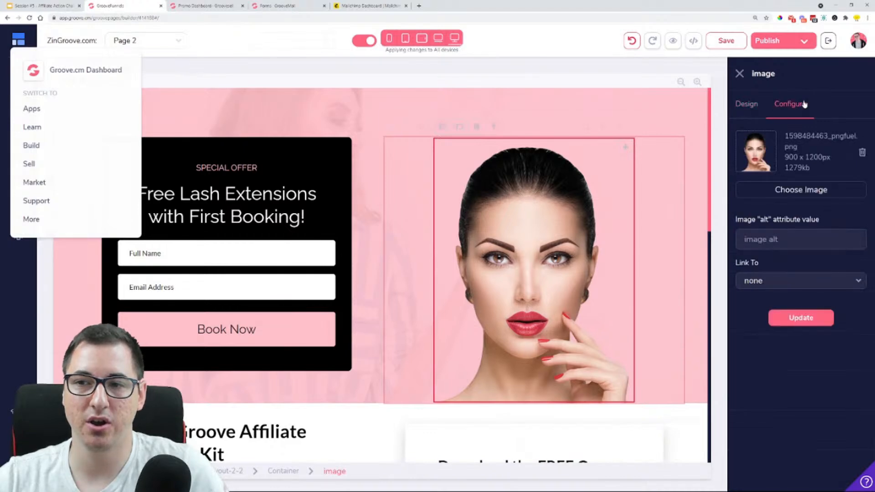
{"action": "left_click", "coordinate": [861, 153]}
{"action": "left_click", "coordinate": [806, 189]}
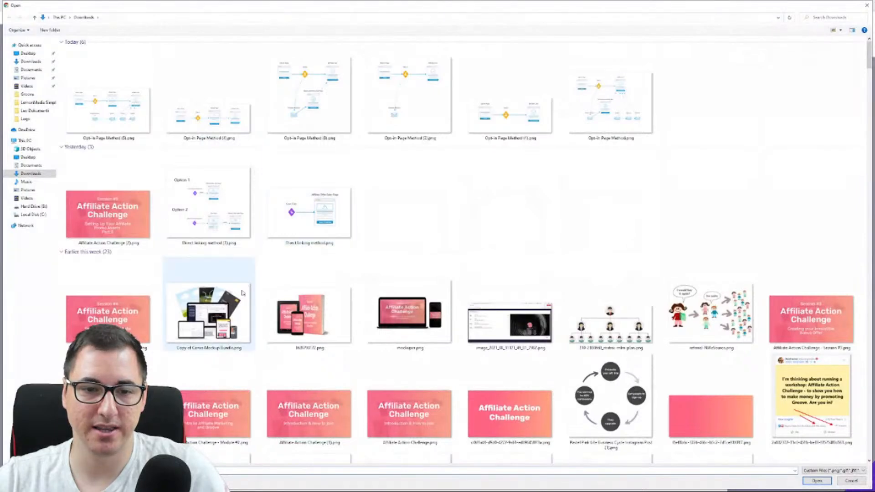
{"action": "left_click", "coordinate": [300, 327]}
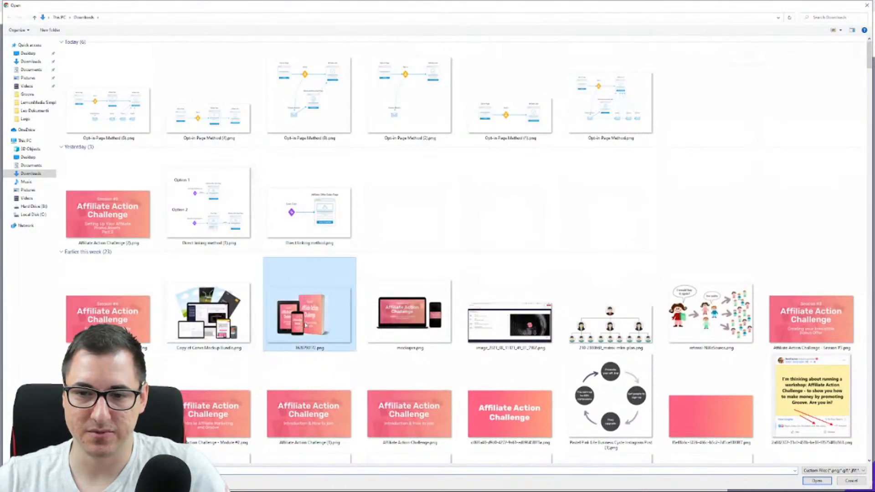
{"action": "left_click", "coordinate": [816, 481]}
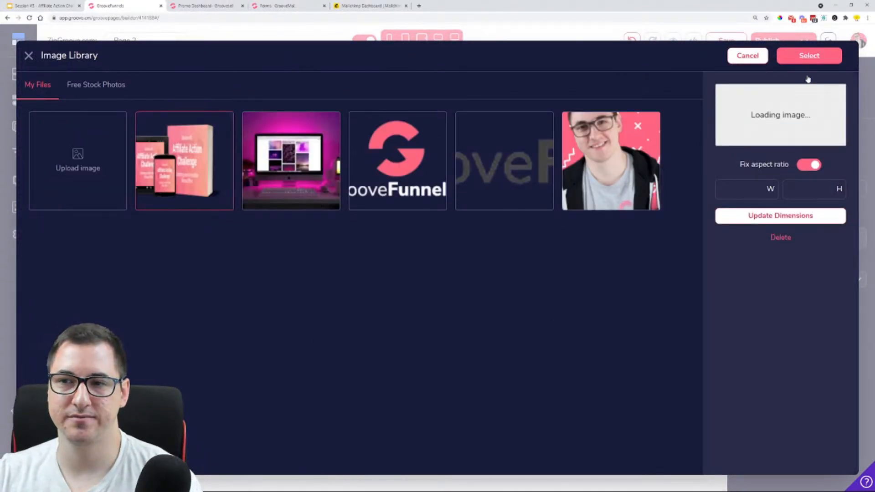
{"action": "left_click", "coordinate": [832, 58]}
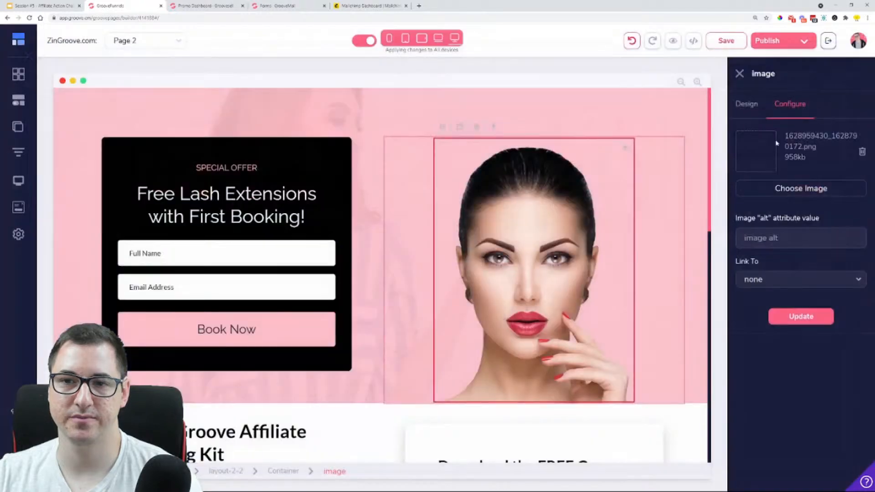
{"action": "left_click", "coordinate": [814, 318]}
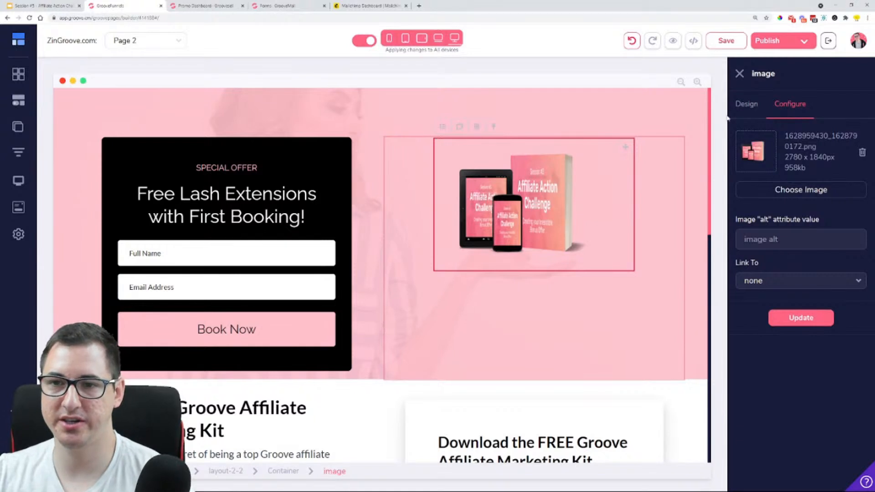
Set the mockup image's width to 100% relative to its parent
{"action": "left_click", "coordinate": [747, 105]}
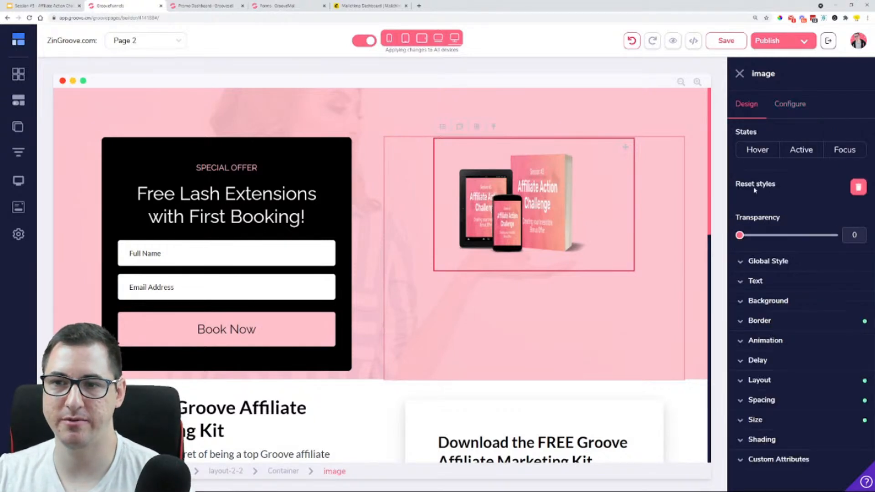
{"action": "left_click", "coordinate": [779, 408]}
{"action": "scroll", "coordinate": [779, 407], "scroll_direction": "down", "scroll_amount": 3}
{"action": "left_click", "coordinate": [769, 314]}
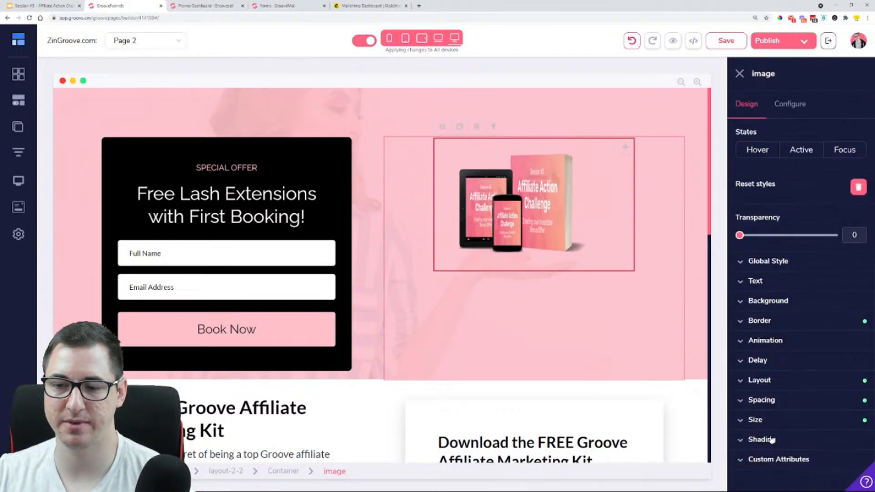
{"action": "left_click", "coordinate": [767, 421]}
{"action": "scroll", "coordinate": [767, 410], "scroll_direction": "down", "scroll_amount": 3}
{"action": "left_click_drag", "start_coordinate": [740, 373], "coordinate": [830, 374]}
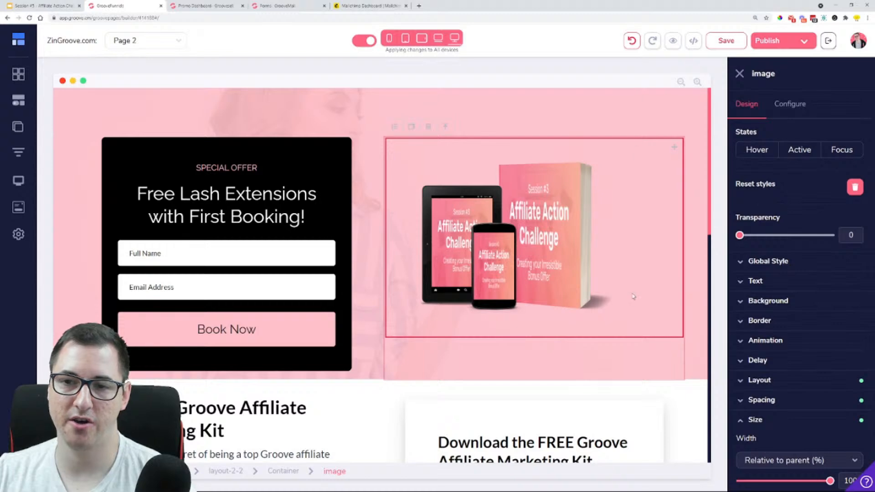
Crop the empty margins off both sides of the mockup in the image library's editor and save the crop
{"action": "left_click", "coordinate": [796, 104]}
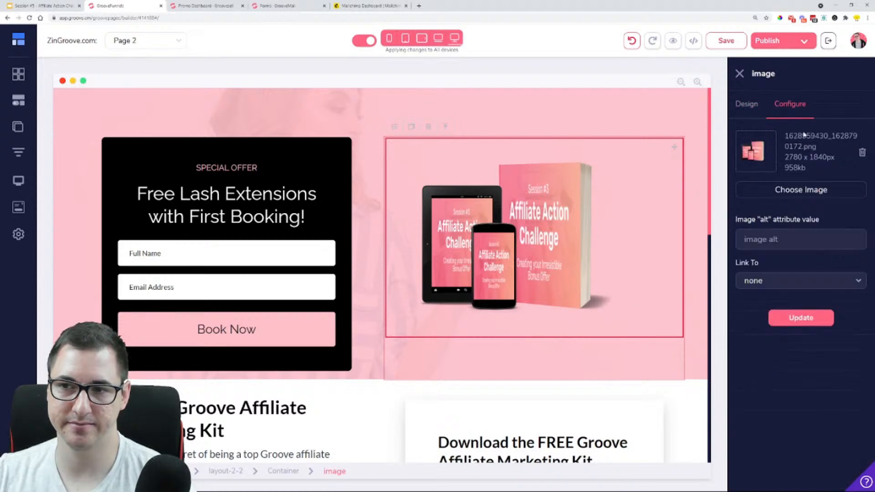
{"action": "left_click", "coordinate": [777, 191]}
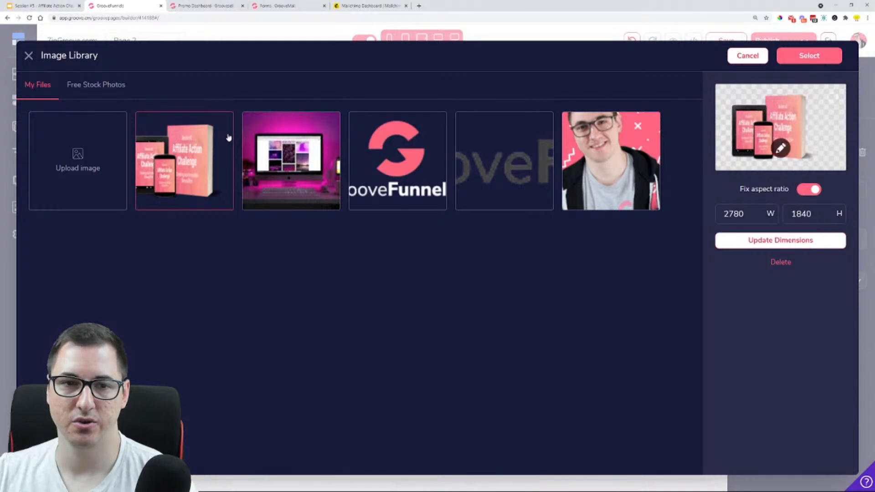
{"action": "left_click", "coordinate": [780, 149]}
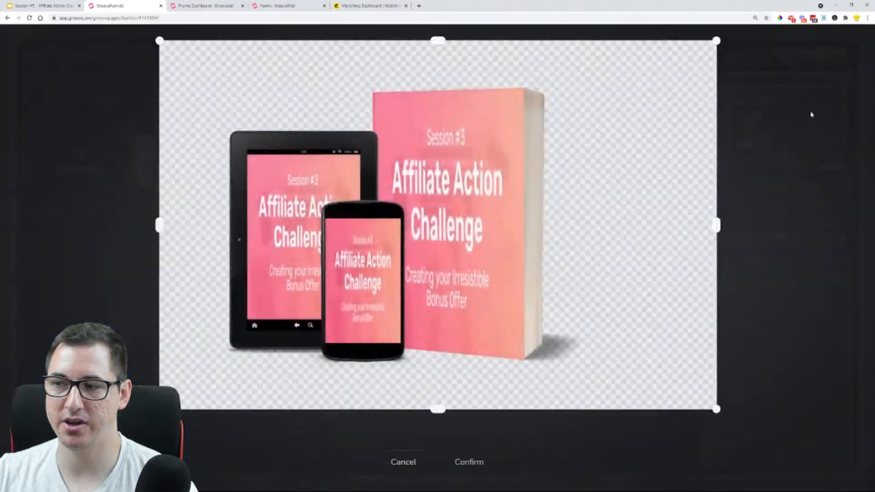
{"action": "left_click_drag", "start_coordinate": [715, 226], "coordinate": [581, 232]}
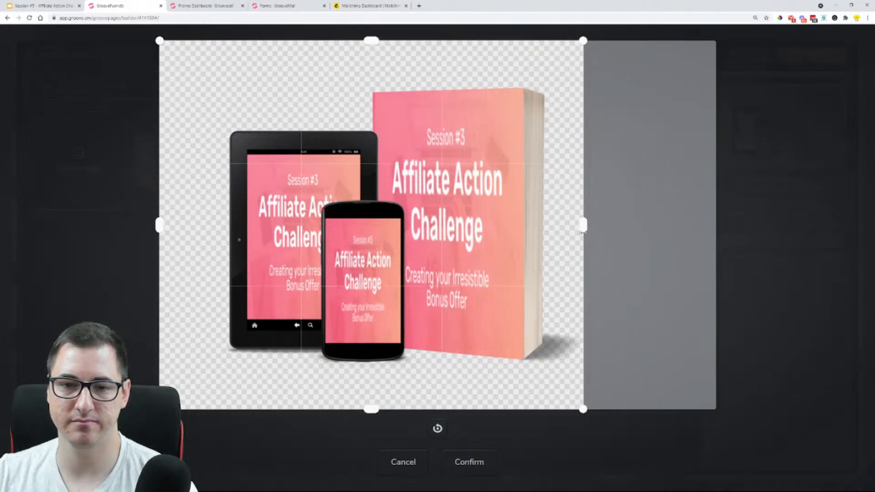
{"action": "left_click_drag", "start_coordinate": [153, 224], "coordinate": [206, 229]}
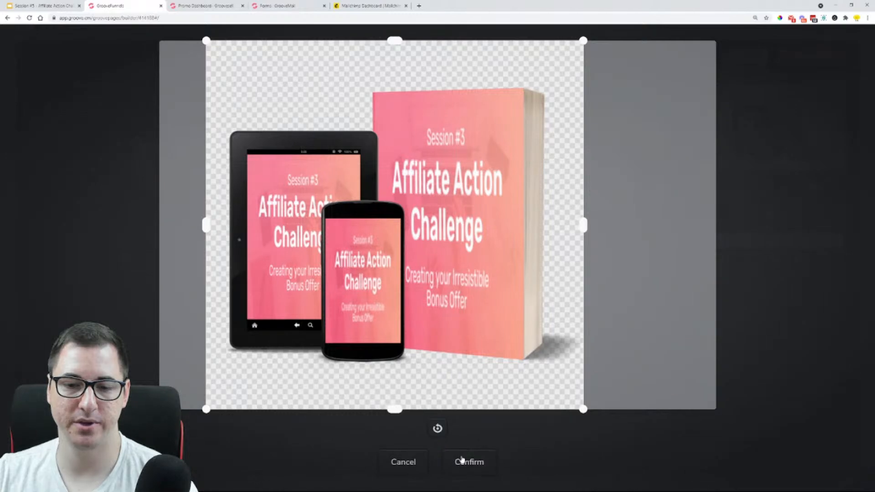
{"action": "left_click", "coordinate": [462, 460]}
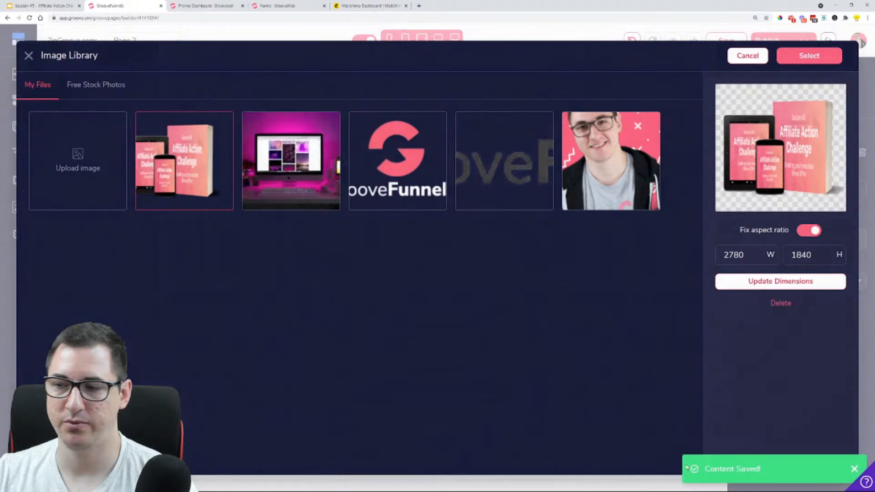
Choose the cropped Affiliate Action Challenge mockup from the library and update the block's image with it
{"action": "left_click", "coordinate": [254, 151]}
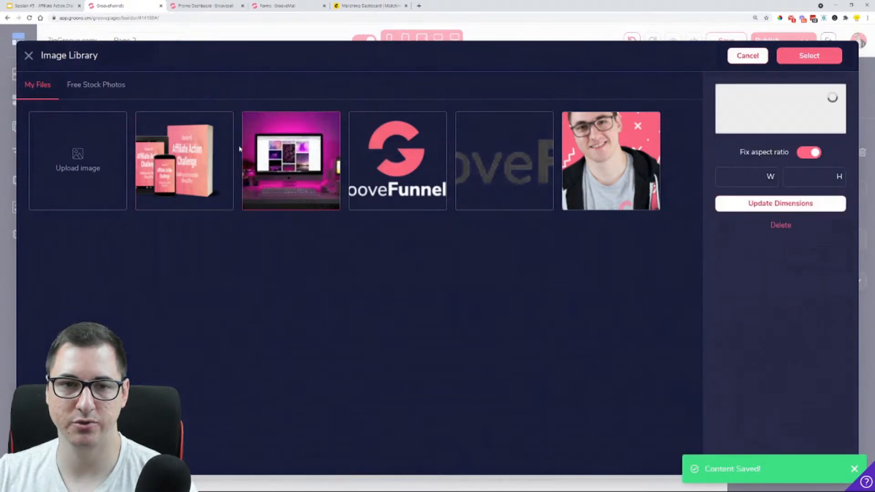
{"action": "left_click", "coordinate": [216, 151]}
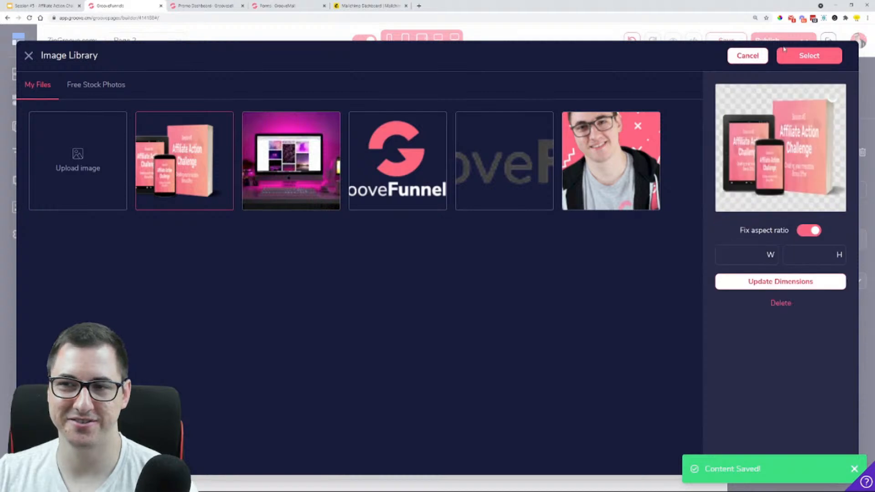
{"action": "left_click", "coordinate": [821, 59]}
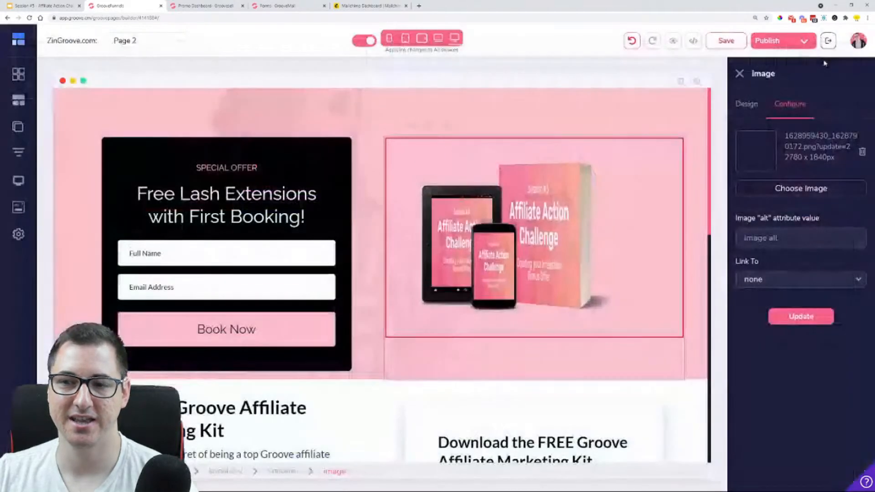
{"action": "left_click", "coordinate": [801, 317]}
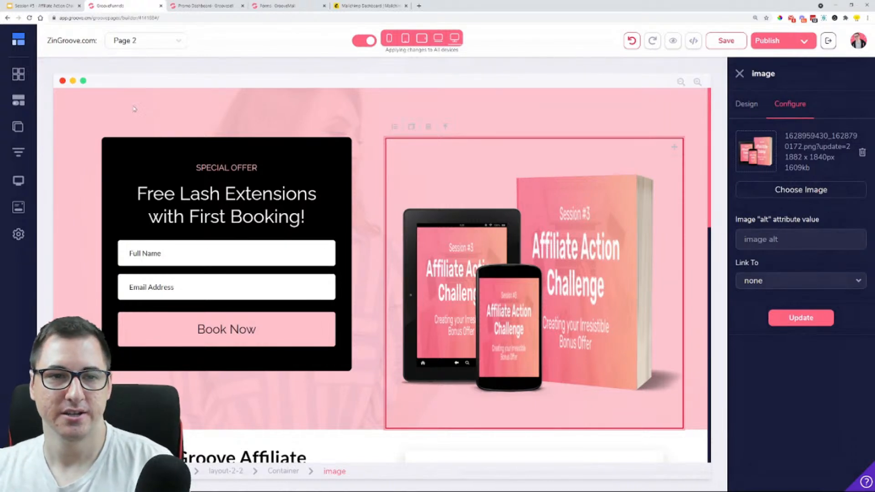
Remove the background photo of the woman from the lash extensions block
{"action": "left_click", "coordinate": [89, 115]}
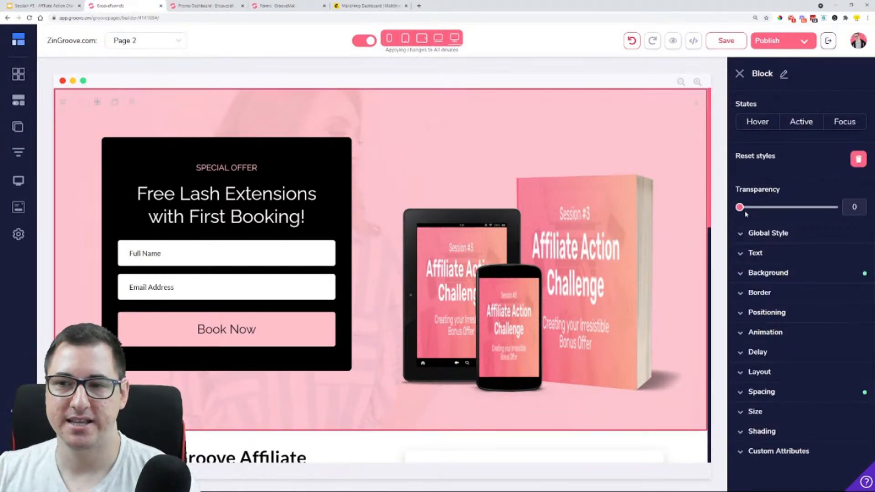
{"action": "left_click", "coordinate": [780, 275]}
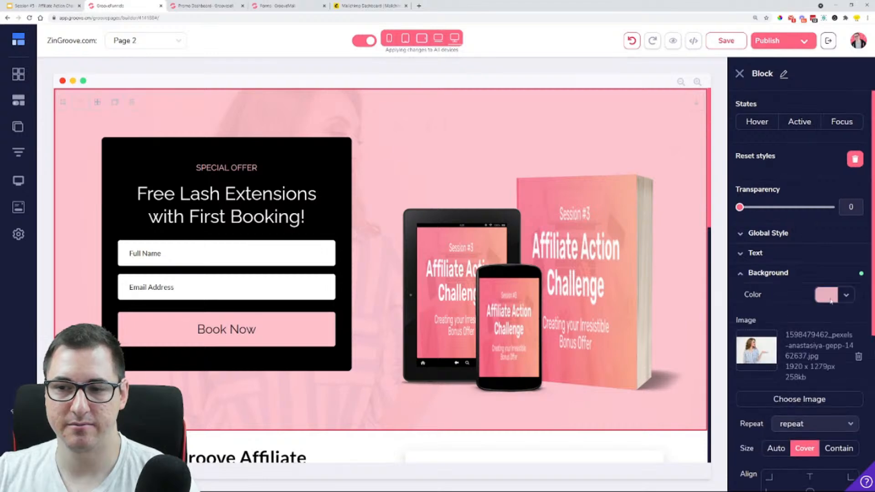
{"action": "left_click", "coordinate": [858, 357]}
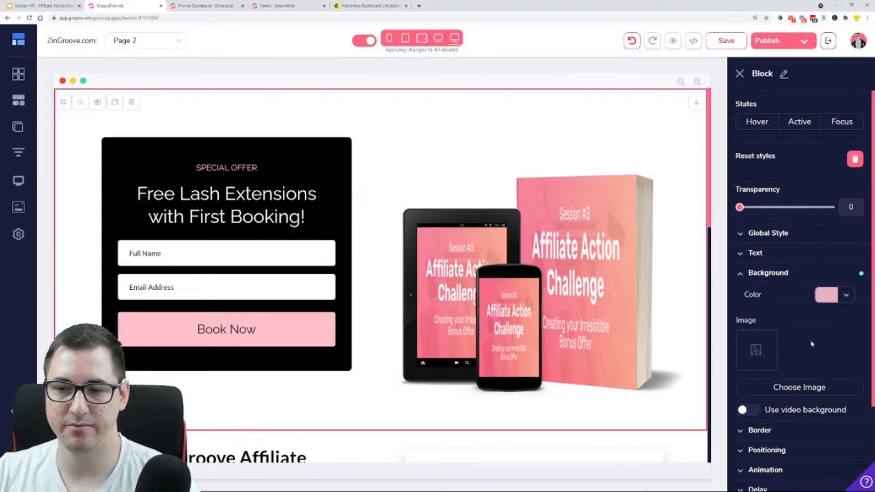
{"action": "left_click", "coordinate": [795, 388]}
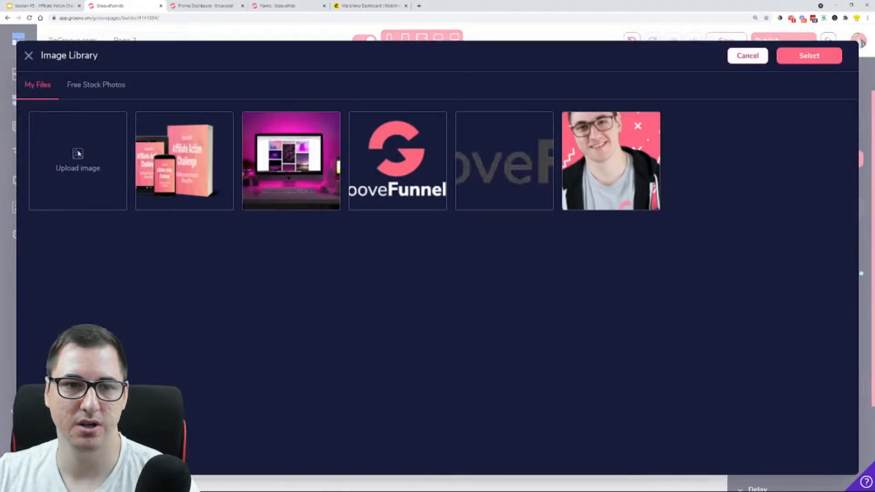
{"action": "left_click", "coordinate": [95, 84]}
{"action": "type", "text": "computer"}
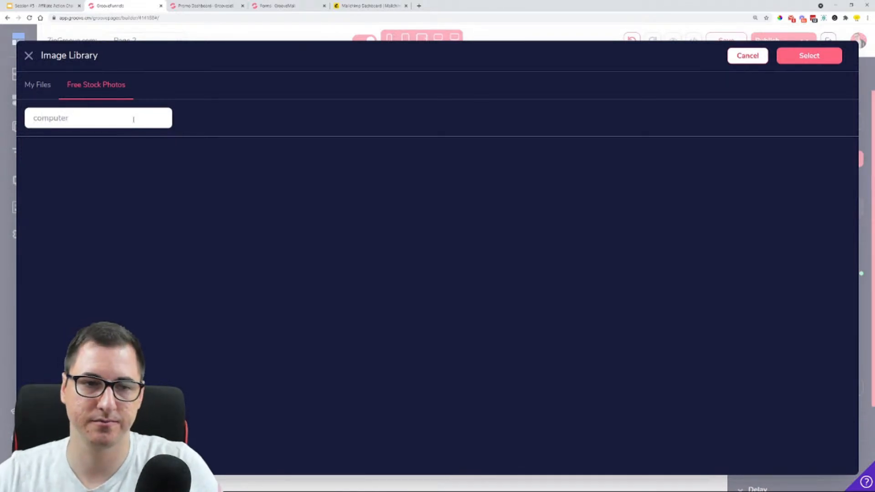
{"action": "left_click", "coordinate": [805, 66]}
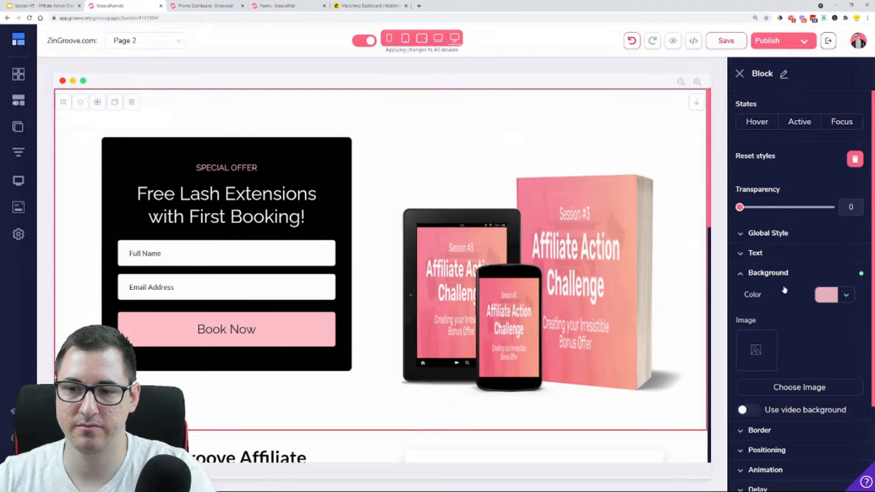
Search the free stock photos for "computer" and pick the overhead shot of hands on a laptop with a purple screen
{"action": "left_click", "coordinate": [789, 388]}
{"action": "left_click", "coordinate": [111, 87]}
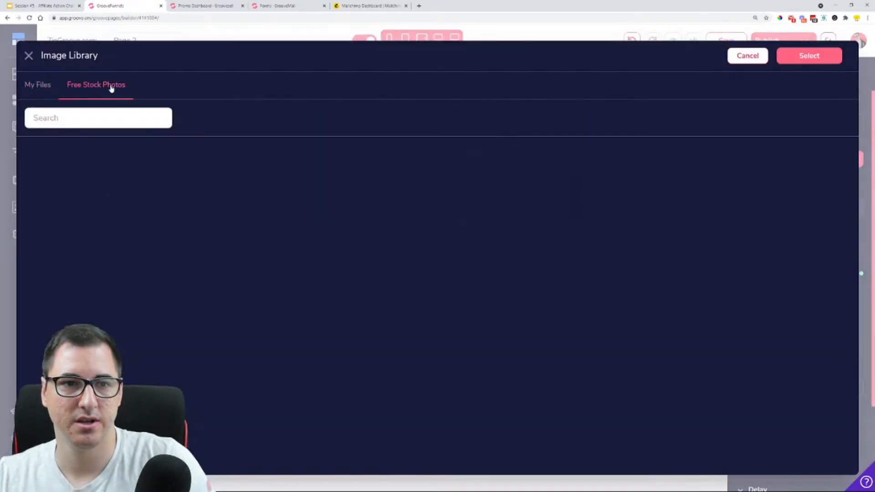
{"action": "type", "text": "computer"}
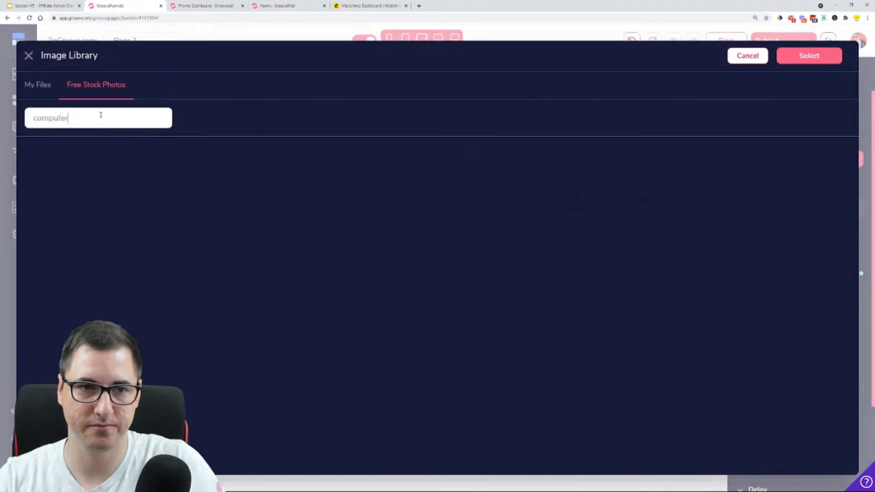
{"action": "key", "text": "Return"}
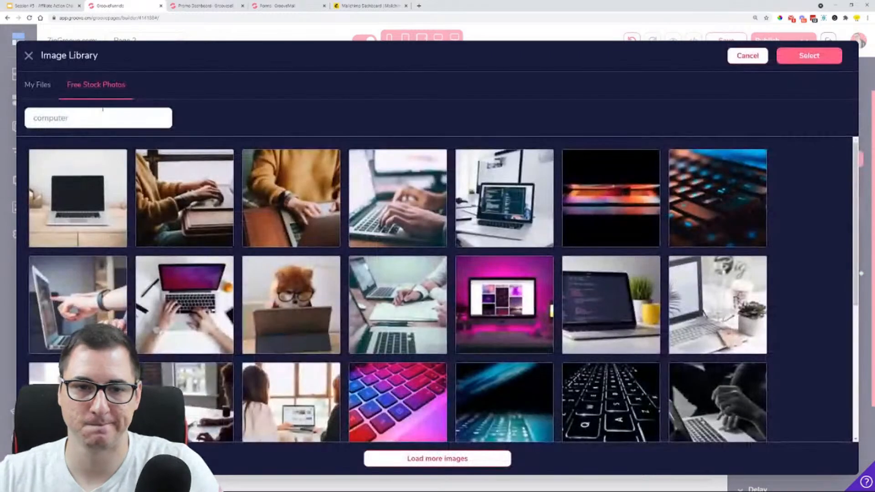
{"action": "scroll", "coordinate": [185, 209], "scroll_direction": "down", "scroll_amount": 4}
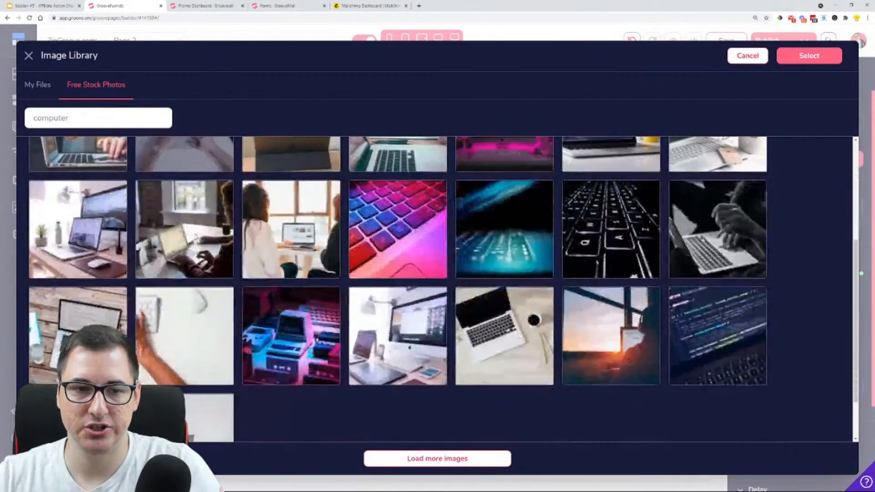
{"action": "scroll", "coordinate": [190, 360], "scroll_direction": "up", "scroll_amount": 3}
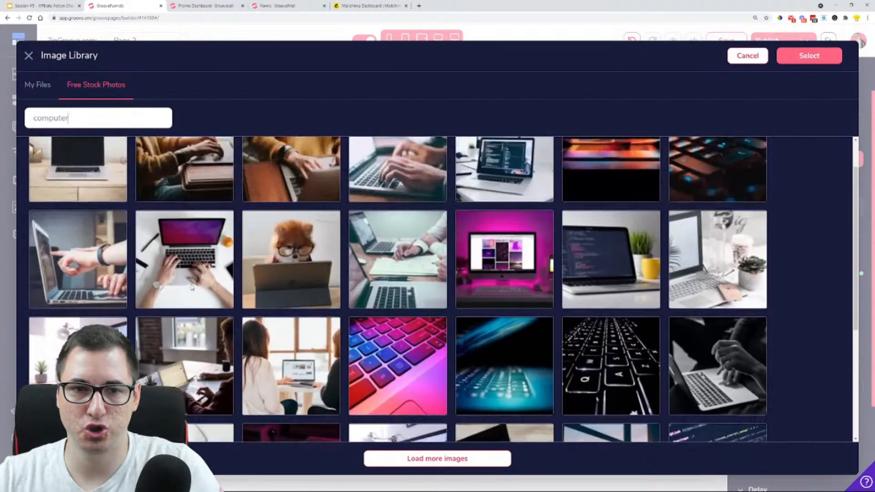
{"action": "left_click", "coordinate": [182, 243]}
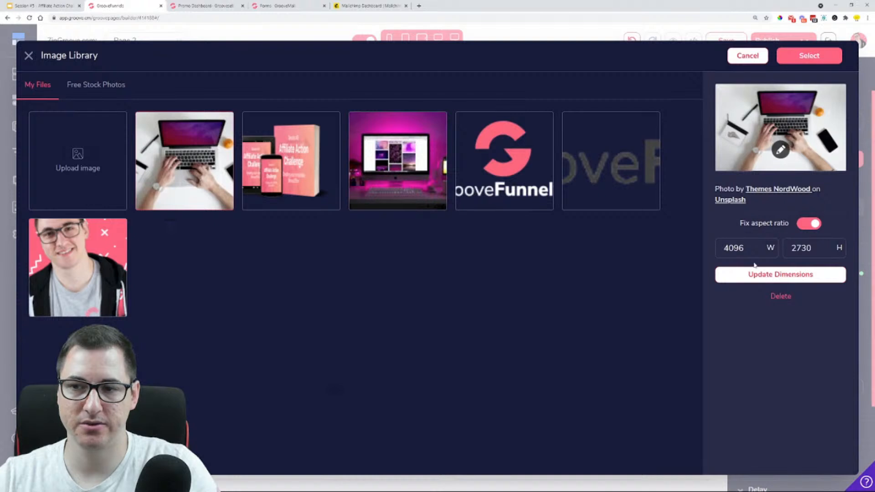
Resize the laptop photo to 1080 wide with its aspect ratio fixed and apply it as the block's background image
{"action": "double_click", "coordinate": [733, 248]}
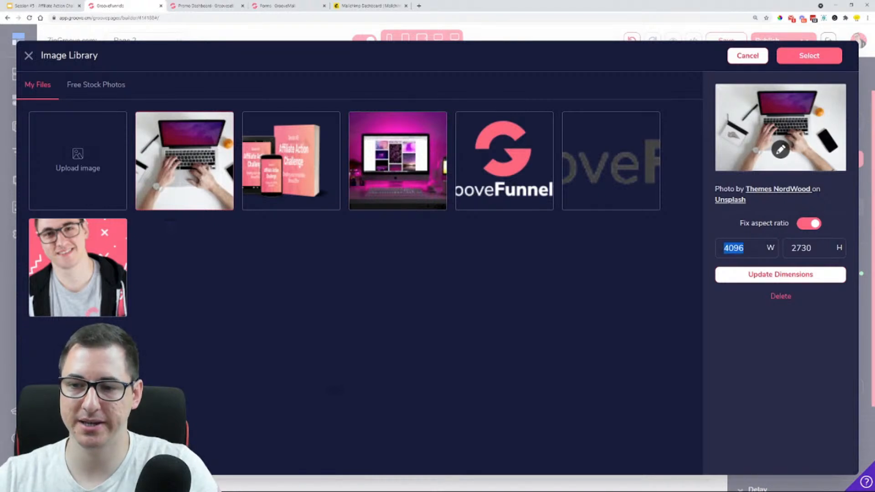
{"action": "type", "text": "1080"}
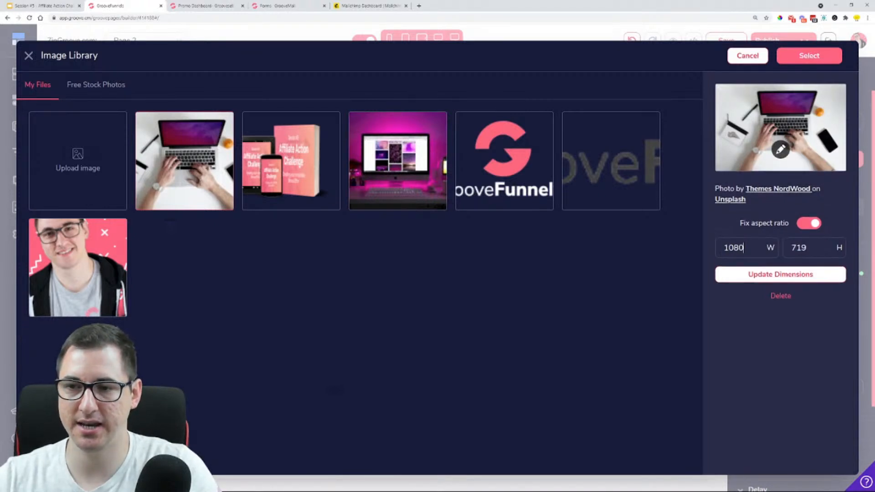
{"action": "left_click", "coordinate": [741, 277]}
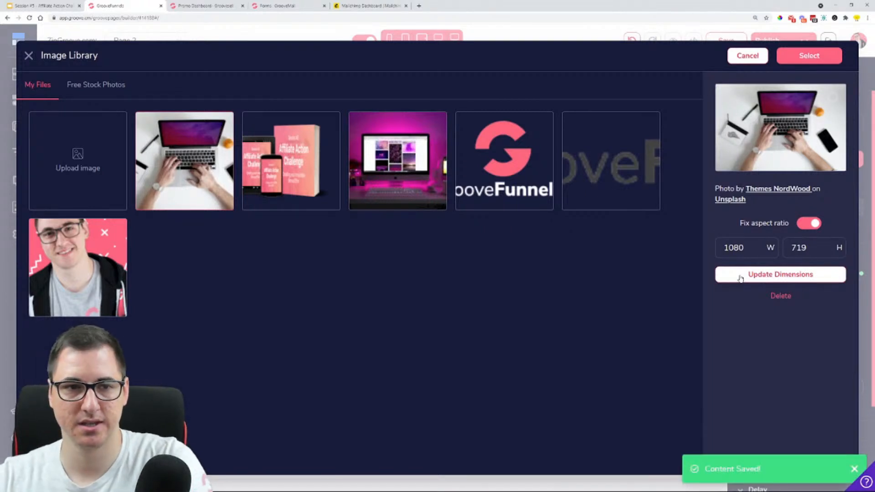
{"action": "left_click", "coordinate": [818, 59]}
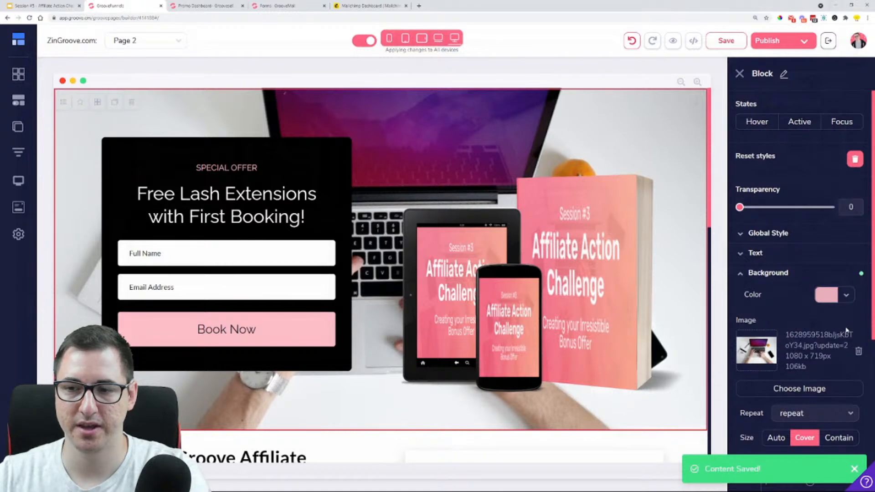
Overlay the block's background photo with black at transparency 3, and switch the overlay to white (#FFFFFF) at transparency 0
{"action": "left_click", "coordinate": [846, 295]}
{"action": "left_click", "coordinate": [753, 354]}
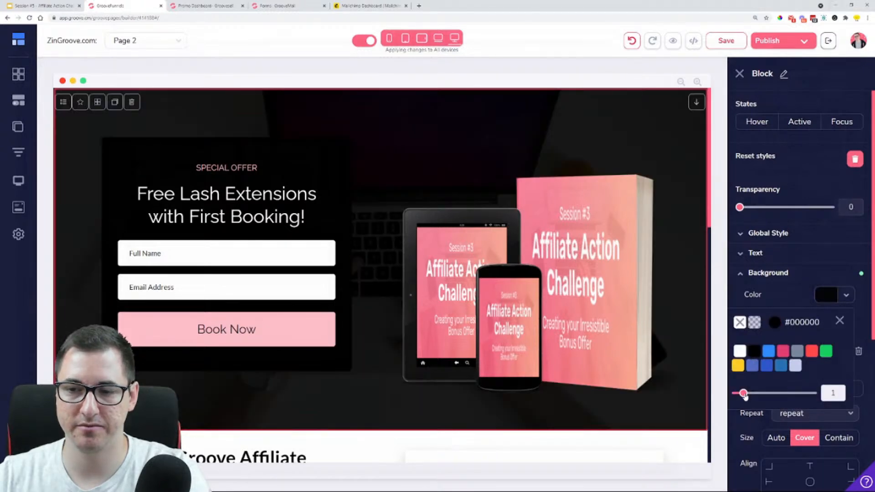
{"action": "left_click_drag", "start_coordinate": [743, 393], "coordinate": [761, 402]}
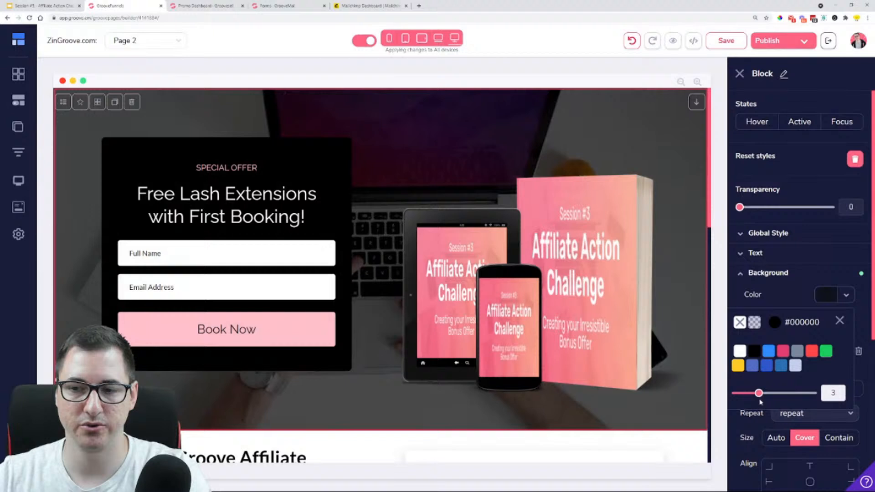
{"action": "left_click", "coordinate": [742, 353]}
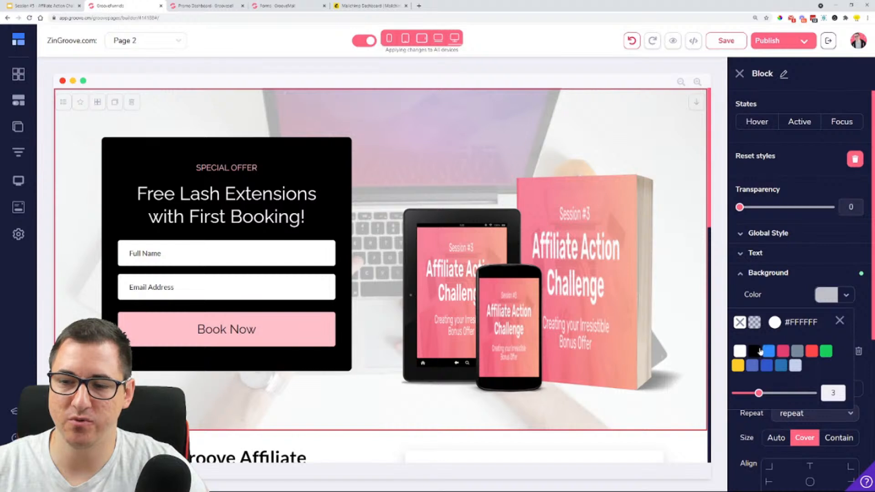
{"action": "left_click_drag", "start_coordinate": [758, 394], "coordinate": [715, 397]}
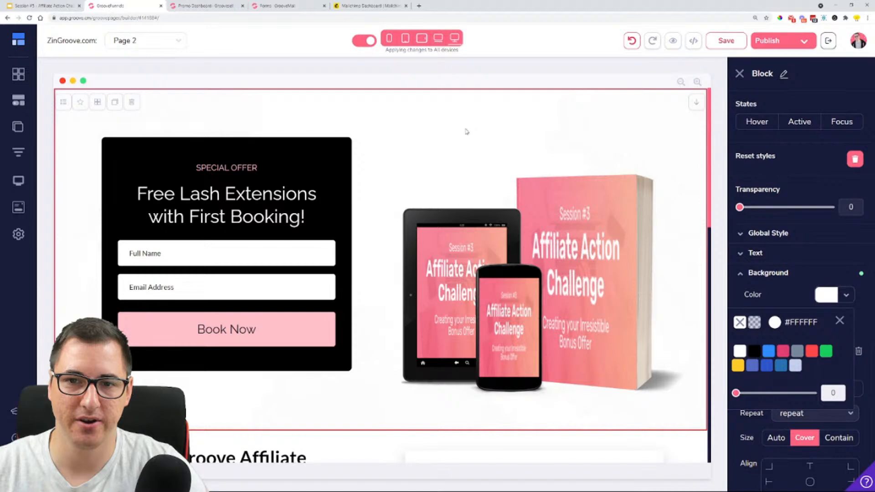
Add the Direct Response block "This Is The Right Time For You To Take Action!" above the lash extensions block
{"action": "left_click", "coordinate": [18, 74]}
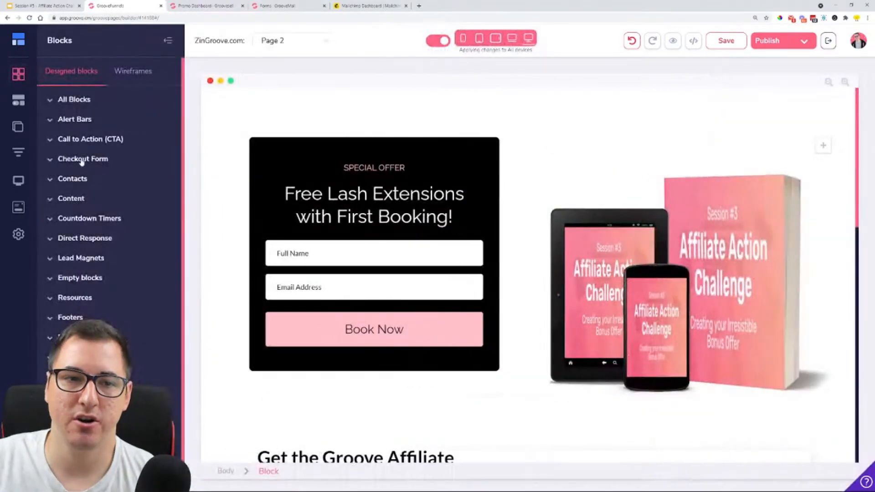
{"action": "left_click", "coordinate": [86, 243]}
{"action": "scroll", "coordinate": [109, 205], "scroll_direction": "down", "scroll_amount": 3}
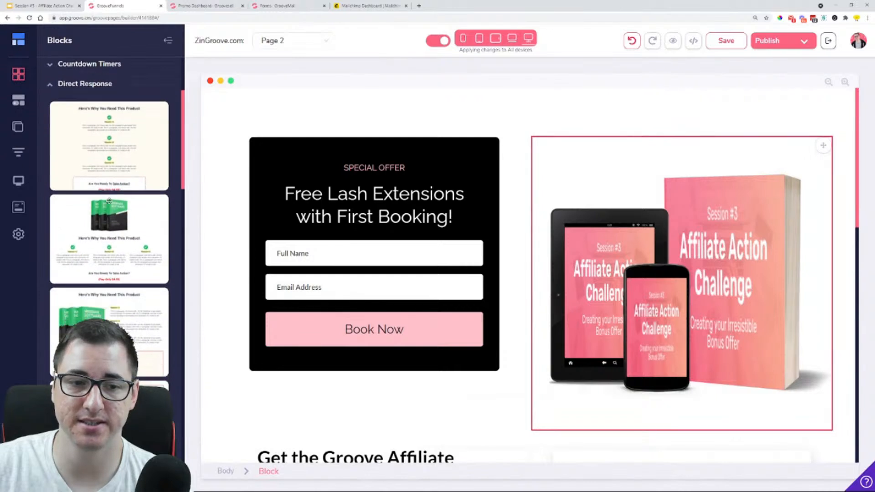
{"action": "scroll", "coordinate": [109, 201], "scroll_direction": "down", "scroll_amount": 2}
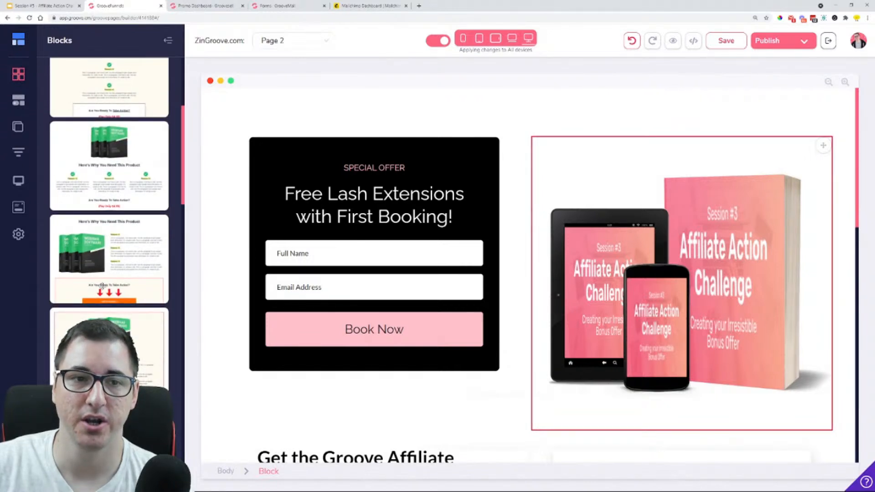
{"action": "scroll", "coordinate": [122, 178], "scroll_direction": "down", "scroll_amount": 6}
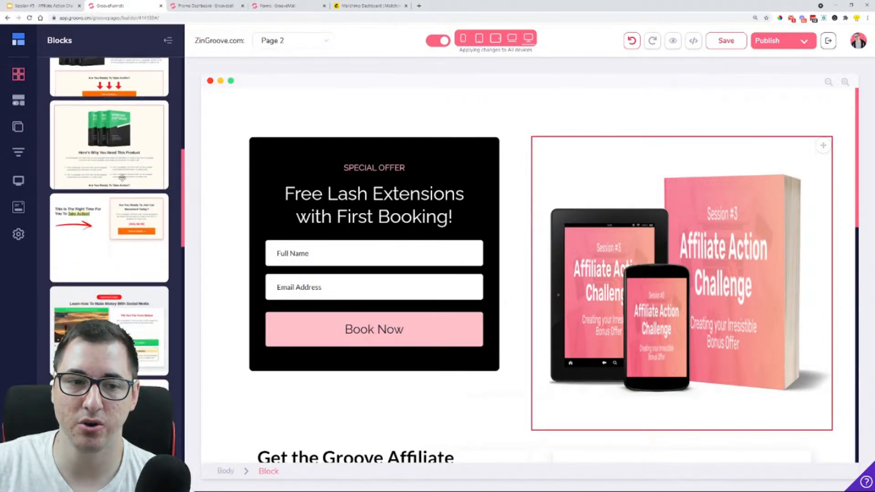
{"action": "left_click_drag", "start_coordinate": [101, 214], "coordinate": [396, 141]}
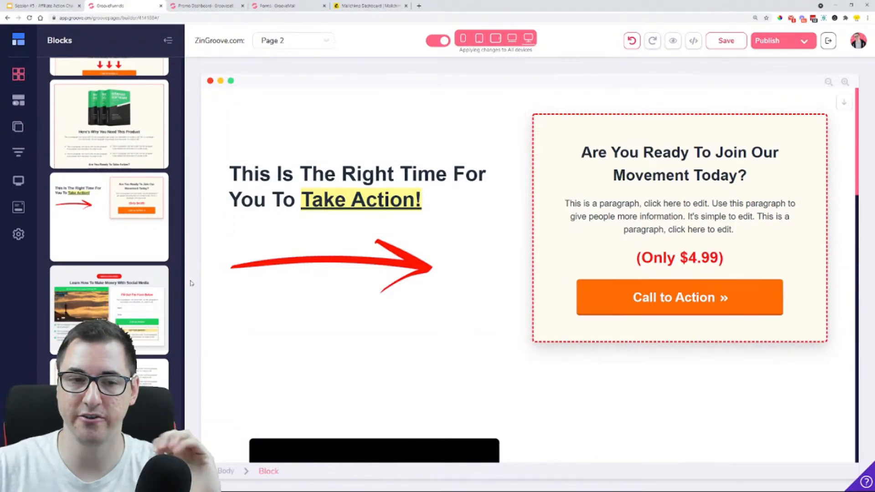
Add the Direct Response block "Here's Why You Need This Product" with three reasons beside the product image at the page top and review it
{"action": "scroll", "coordinate": [137, 184], "scroll_direction": "up", "scroll_amount": 5}
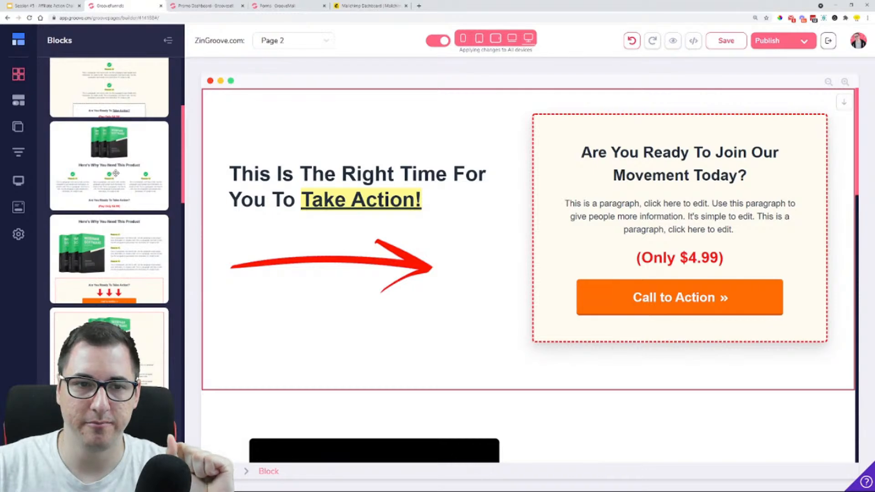
{"action": "scroll", "coordinate": [115, 175], "scroll_direction": "down", "scroll_amount": 3}
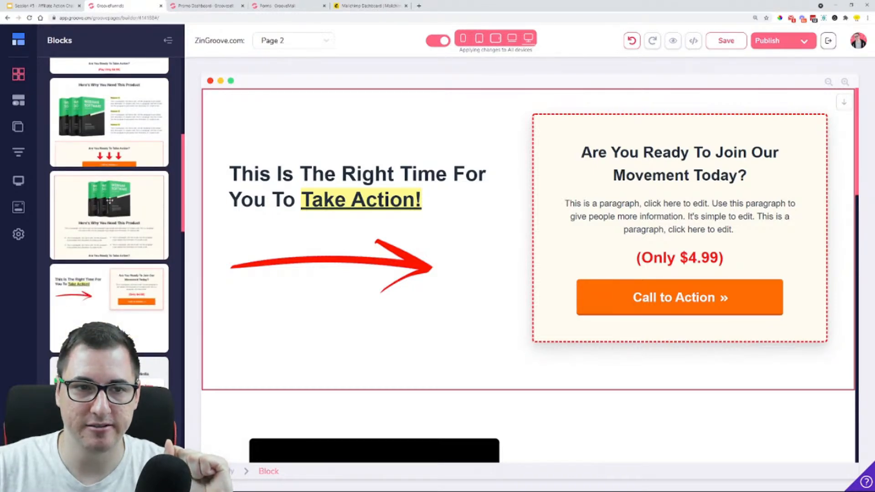
{"action": "left_click_drag", "start_coordinate": [261, 136], "coordinate": [516, 121]}
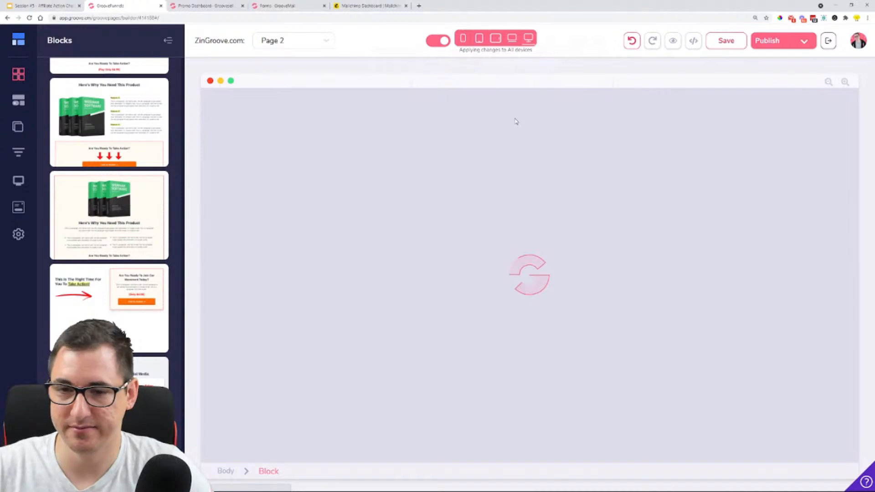
{"action": "scroll", "coordinate": [551, 283], "scroll_direction": "down", "scroll_amount": 2}
{"action": "scroll", "coordinate": [510, 228], "scroll_direction": "up", "scroll_amount": 2}
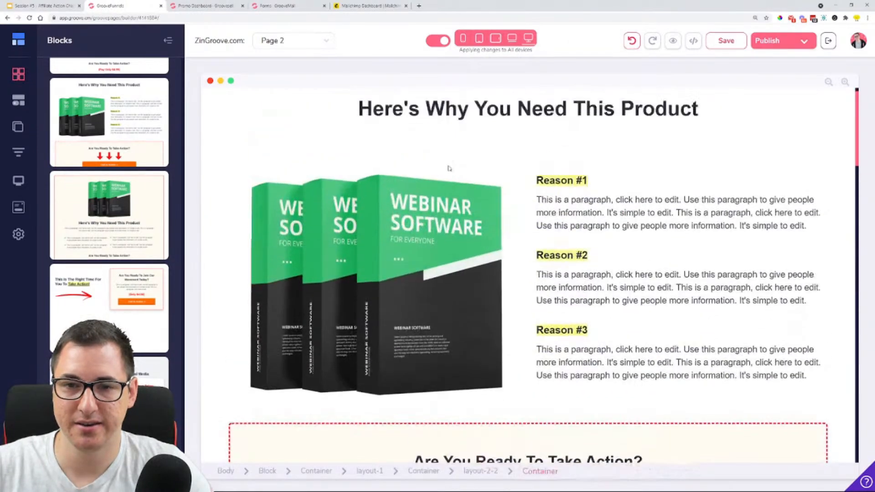
{"action": "scroll", "coordinate": [449, 359], "scroll_direction": "down", "scroll_amount": 4}
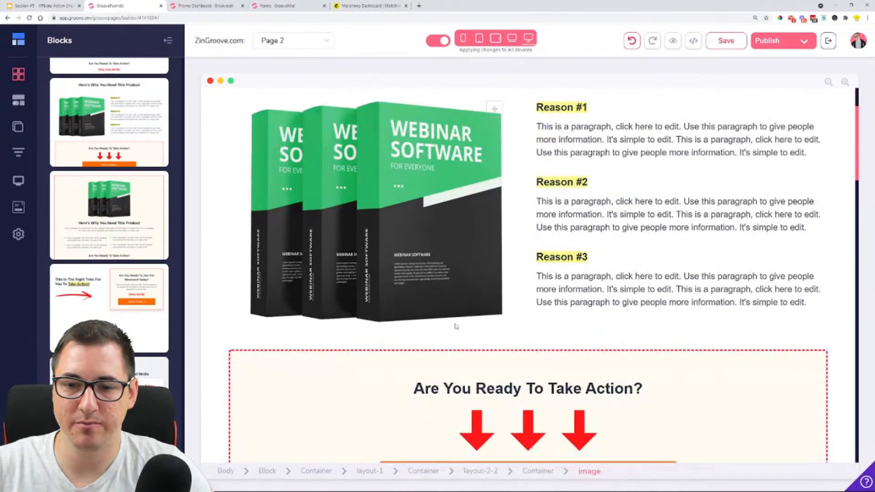
{"action": "scroll", "coordinate": [449, 358], "scroll_direction": "down", "scroll_amount": 1}
{"action": "scroll", "coordinate": [553, 278], "scroll_direction": "down", "scroll_amount": 2}
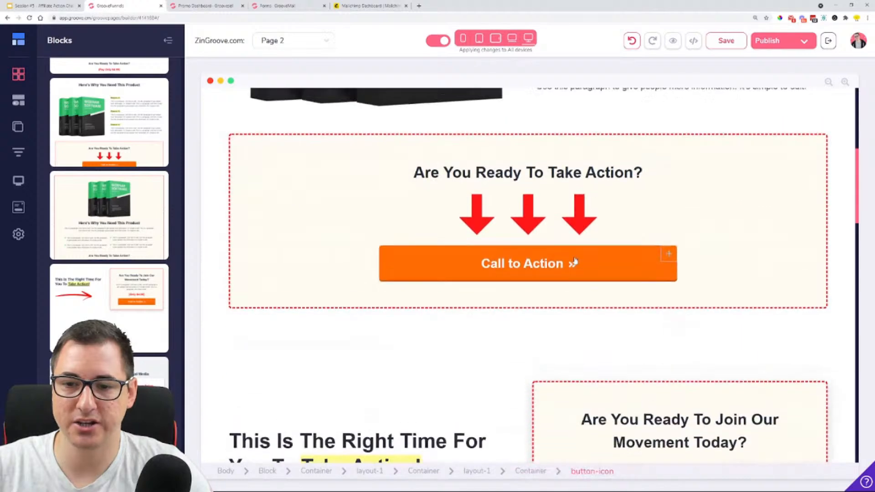
Replace the Webinar Software image in the "Here's Why You Need This Product" block with the Affiliate Action Challenge mockup
{"action": "scroll", "coordinate": [575, 261], "scroll_direction": "up", "scroll_amount": 4}
{"action": "scroll", "coordinate": [575, 261], "scroll_direction": "up", "scroll_amount": 3}
{"action": "left_click", "coordinate": [478, 219]}
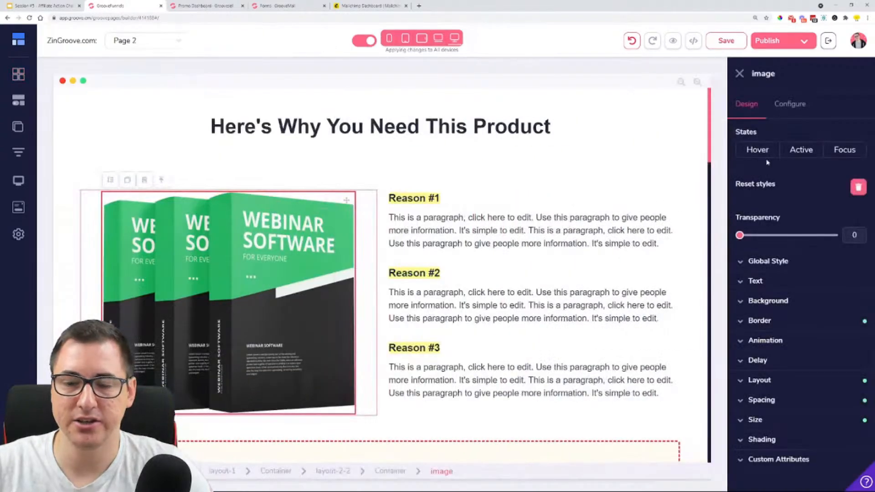
{"action": "left_click", "coordinate": [806, 104]}
{"action": "left_click", "coordinate": [811, 191]}
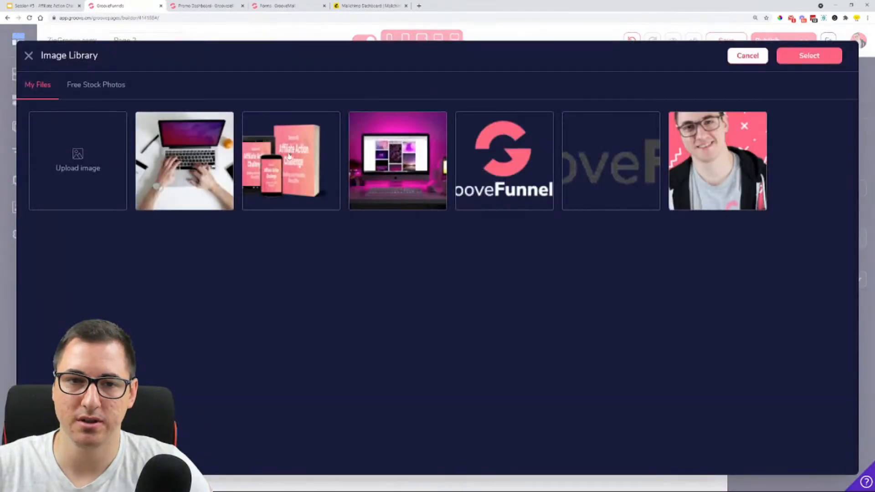
{"action": "left_click", "coordinate": [292, 162]}
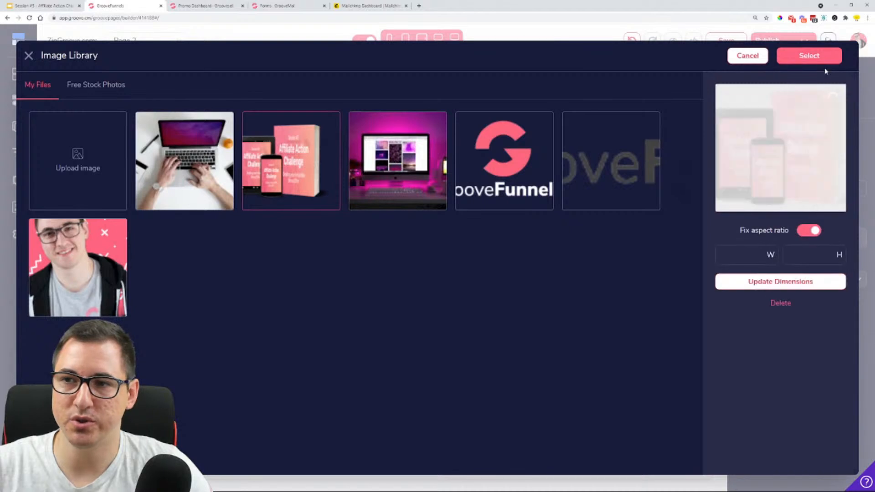
{"action": "left_click", "coordinate": [809, 55]}
{"action": "left_click", "coordinate": [809, 318]}
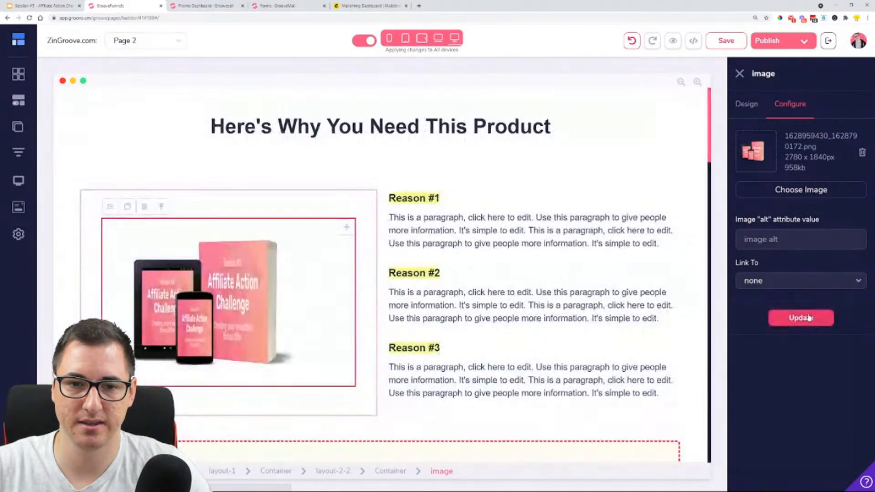
Crop the Affiliate Action Challenge mockup to 1882 × 1840 px and apply it as the image in the "Here's Why You Need This Product" block
{"action": "left_click", "coordinate": [862, 153]}
{"action": "left_click", "coordinate": [800, 188]}
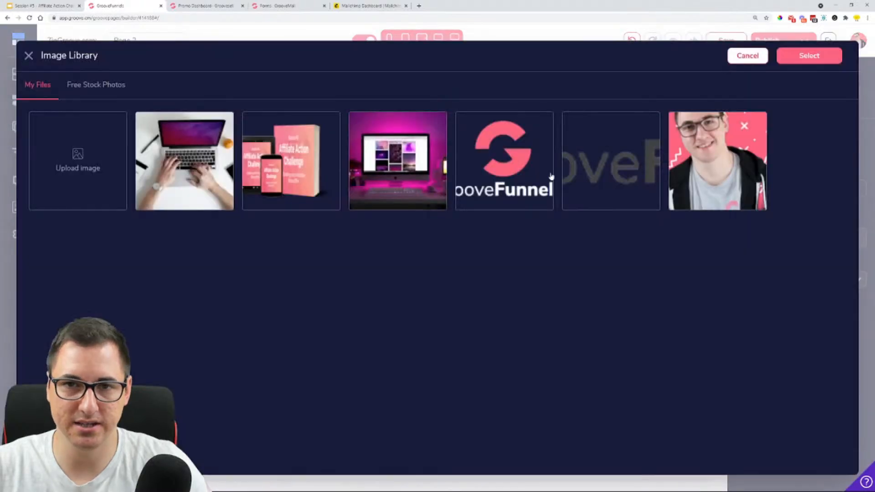
{"action": "left_click", "coordinate": [314, 157]}
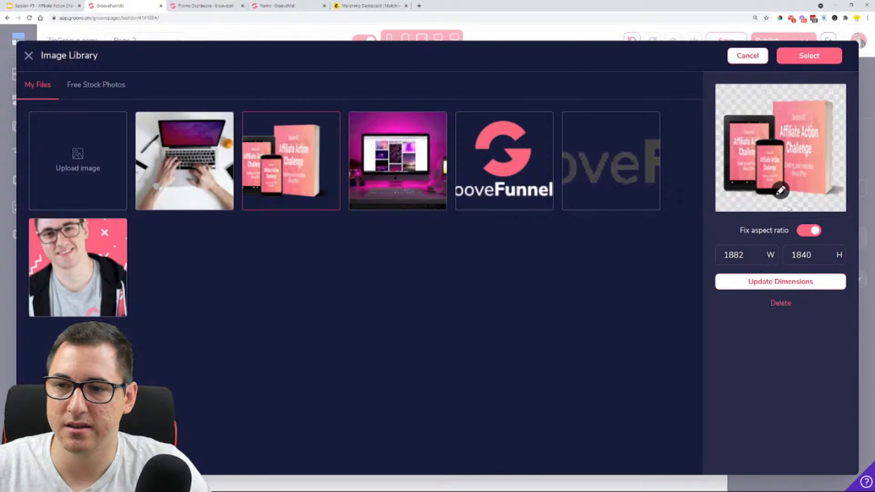
{"action": "left_click", "coordinate": [781, 190]}
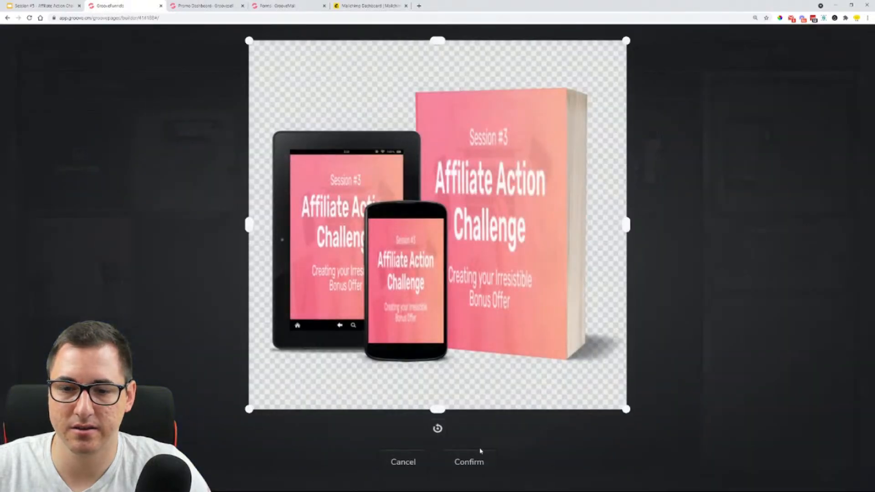
{"action": "left_click", "coordinate": [472, 459]}
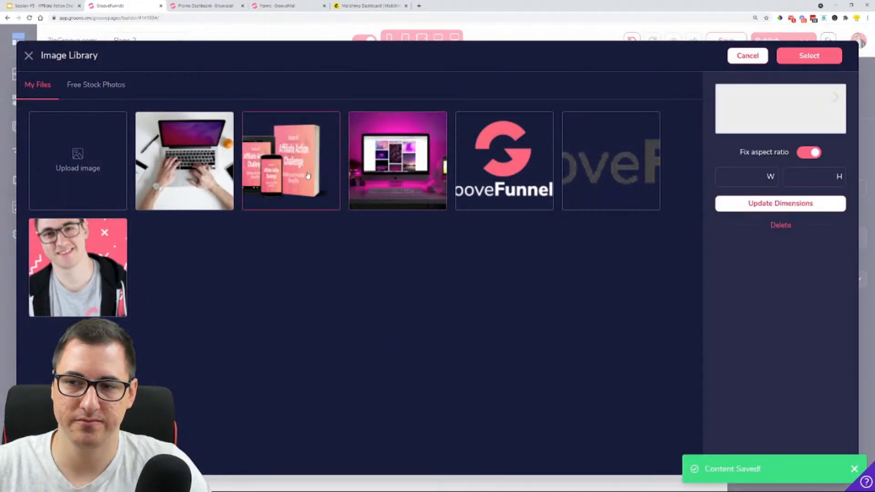
{"action": "left_click", "coordinate": [810, 58]}
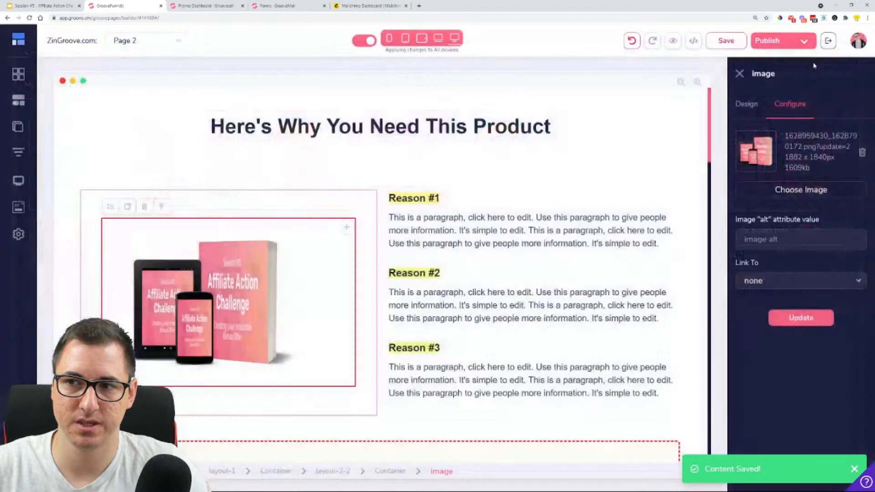
{"action": "left_click", "coordinate": [798, 319]}
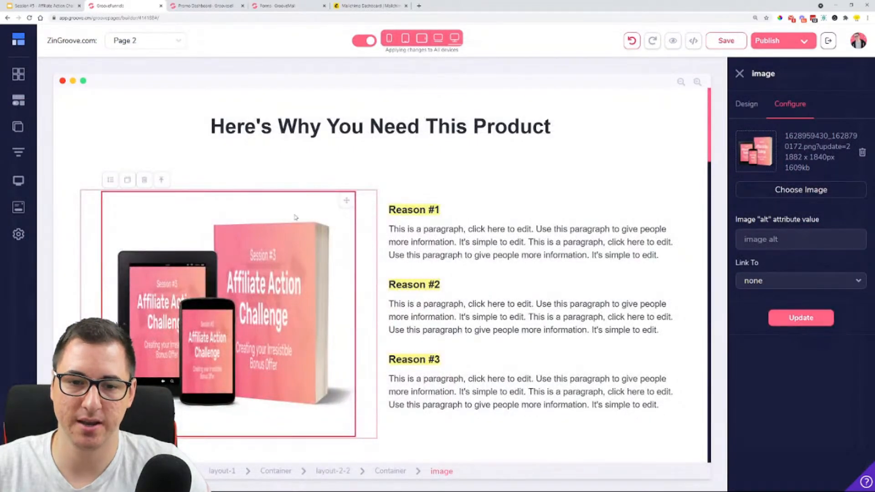
Select the whole "Here's Why You Need This Product" heading text above the mockup
{"action": "left_click", "coordinate": [471, 177]}
{"action": "left_click", "coordinate": [542, 126]}
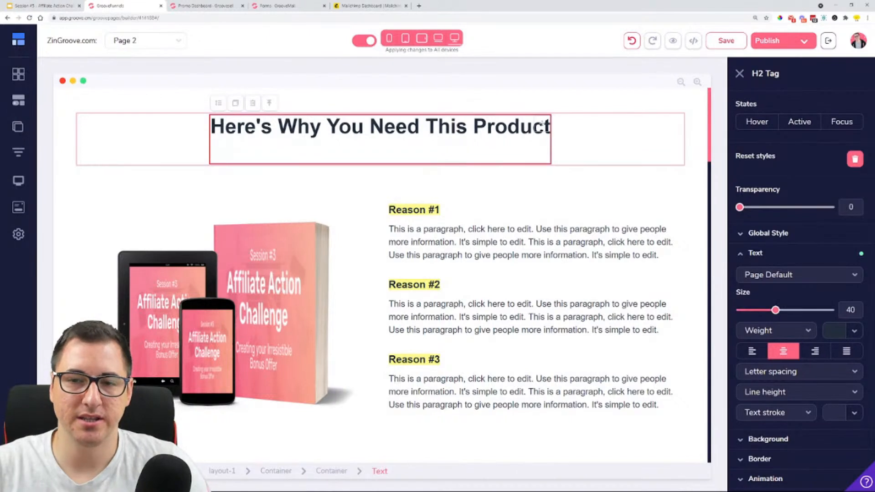
{"action": "triple_click", "coordinate": [424, 136]}
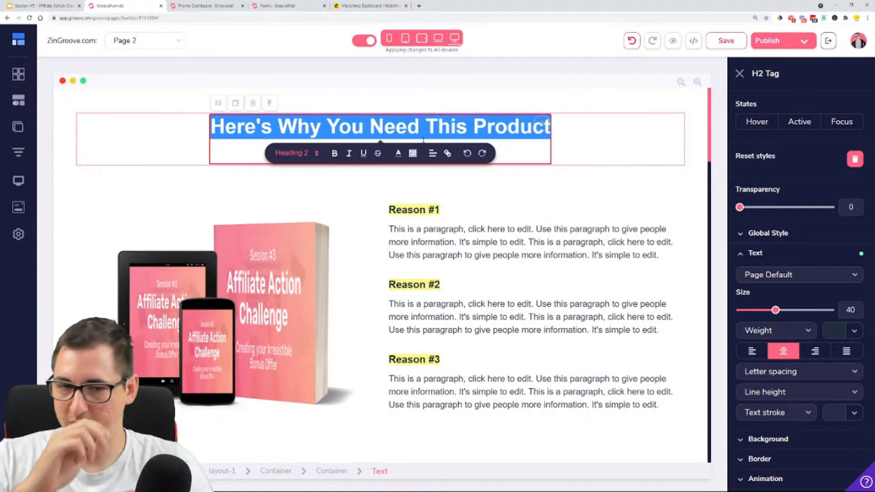
Open the configuration of the Call to Action button under "Are You Ready To Take Action?" and save the page
{"action": "scroll", "coordinate": [404, 178], "scroll_direction": "down", "scroll_amount": 1}
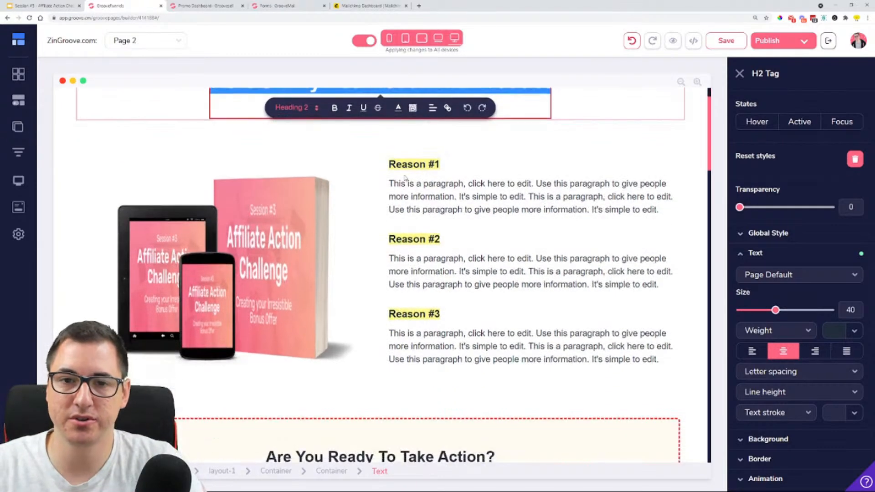
{"action": "left_click", "coordinate": [469, 162]}
{"action": "scroll", "coordinate": [455, 192], "scroll_direction": "down", "scroll_amount": 3}
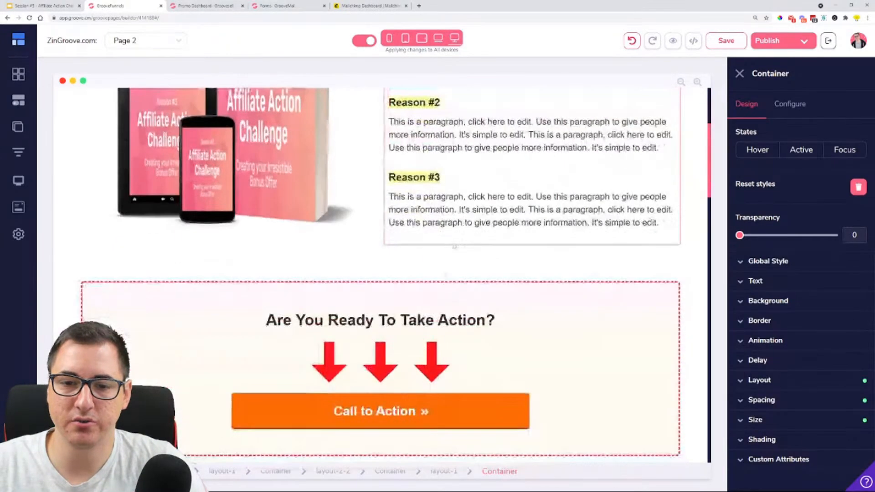
{"action": "scroll", "coordinate": [450, 216], "scroll_direction": "down", "scroll_amount": 2}
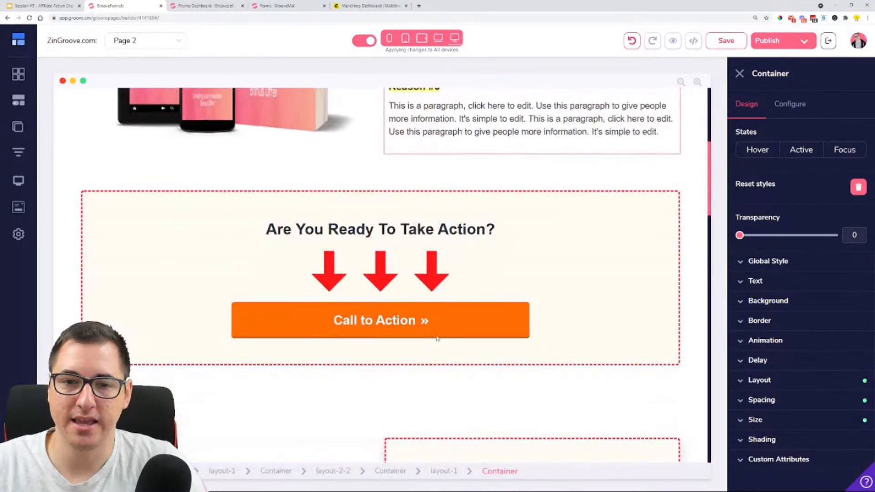
{"action": "left_click", "coordinate": [381, 333]}
{"action": "left_click", "coordinate": [790, 104]}
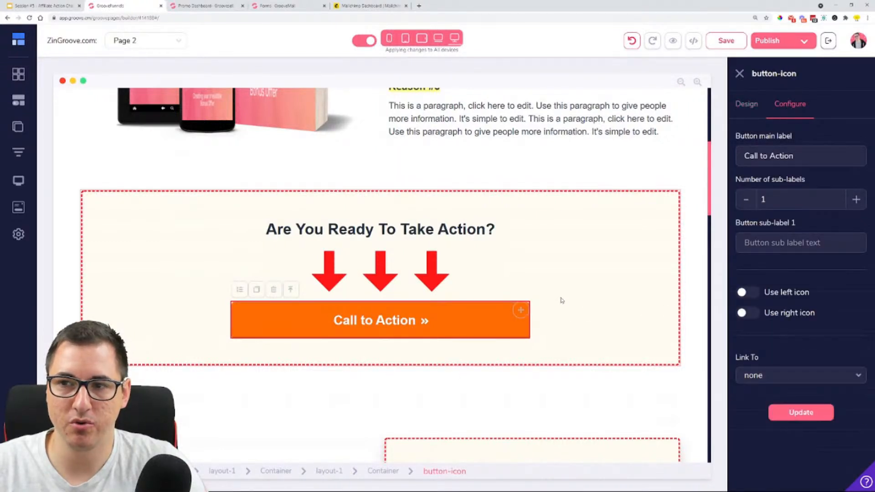
{"action": "key", "text": "ctrl+s"}
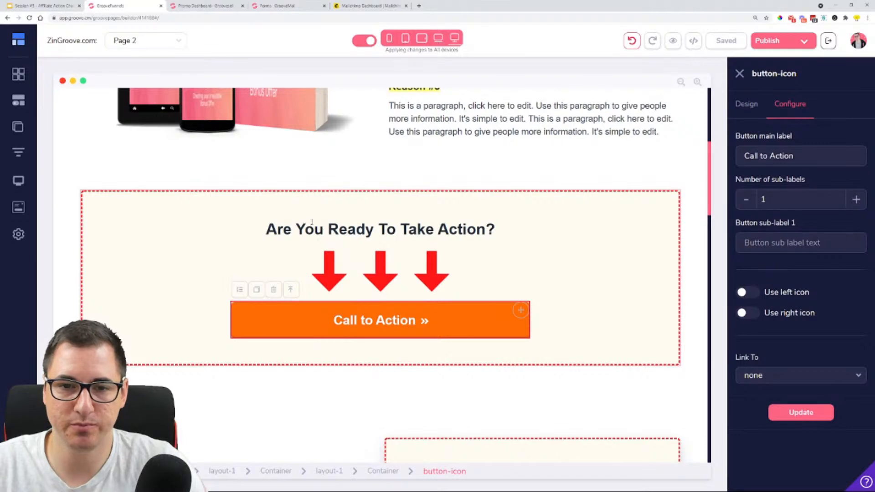
Review the page's stacked blocks from the product reasons to the lash extensions opt-in, and check the available block categories
{"action": "scroll", "coordinate": [360, 342], "scroll_direction": "down", "scroll_amount": 3}
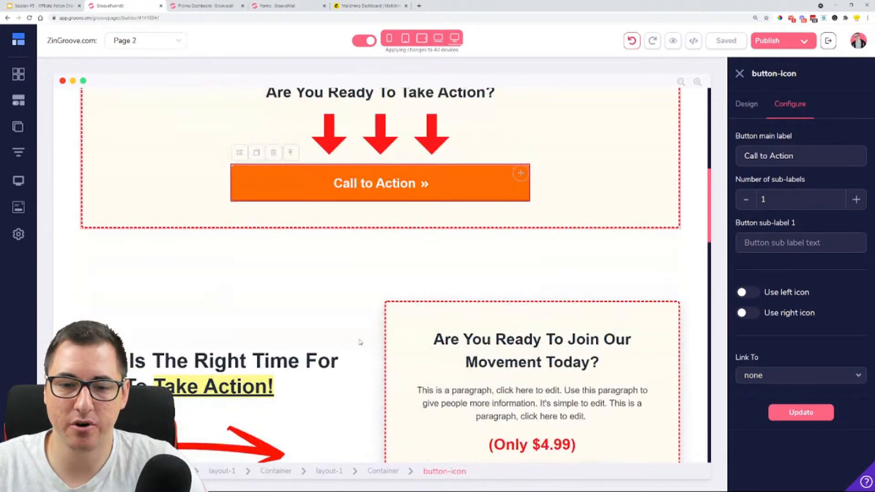
{"action": "scroll", "coordinate": [360, 342], "scroll_direction": "up", "scroll_amount": 5}
{"action": "scroll", "coordinate": [359, 293], "scroll_direction": "up", "scroll_amount": 3}
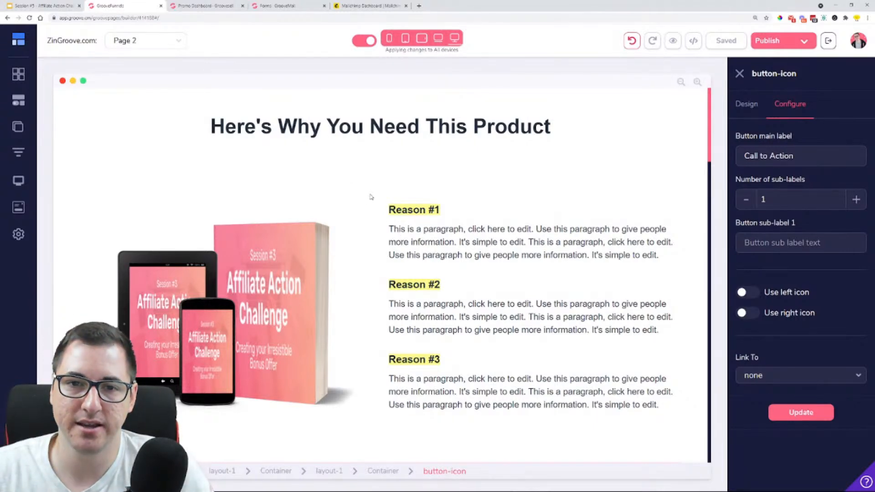
{"action": "left_click", "coordinate": [18, 73]}
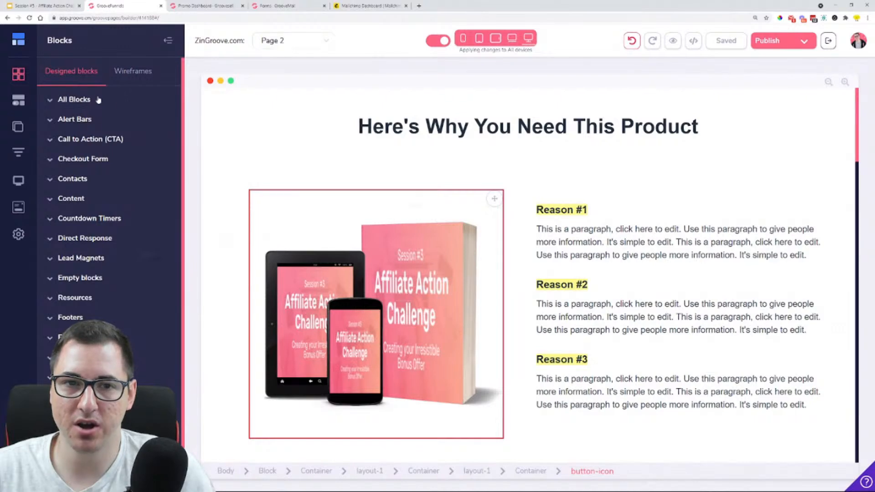
{"action": "left_click", "coordinate": [169, 42]}
{"action": "scroll", "coordinate": [345, 174], "scroll_direction": "down", "scroll_amount": 5}
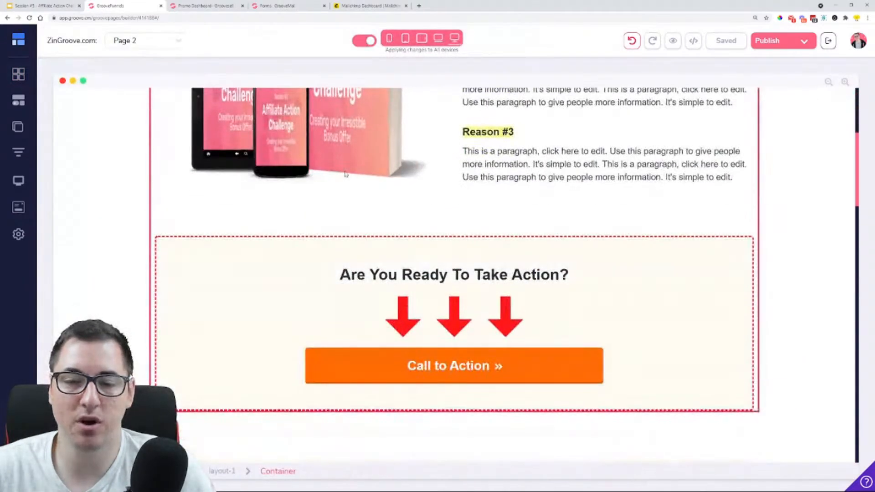
{"action": "scroll", "coordinate": [344, 174], "scroll_direction": "down", "scroll_amount": 8}
{"action": "scroll", "coordinate": [196, 240], "scroll_direction": "down", "scroll_amount": 5}
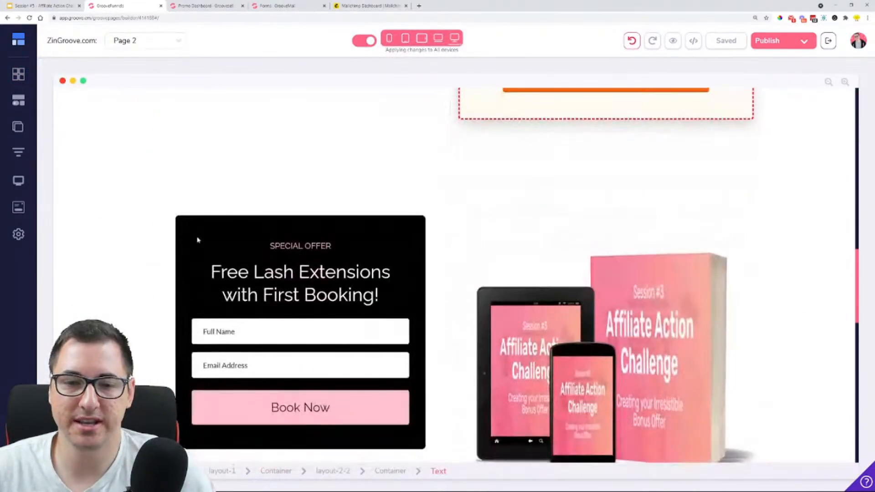
{"action": "scroll", "coordinate": [197, 240], "scroll_direction": "down", "scroll_amount": 4}
{"action": "scroll", "coordinate": [214, 223], "scroll_direction": "up", "scroll_amount": 5}
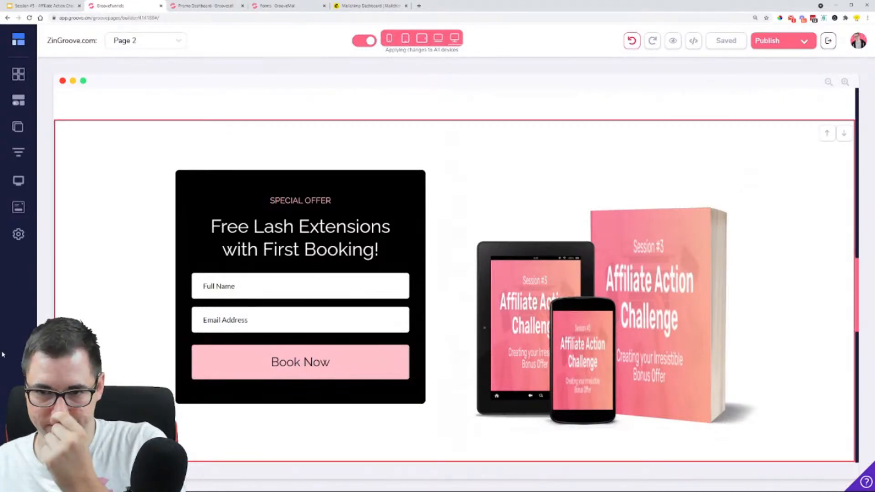
Set the integration of the "Download the FREE Groove Affiliate Marketing Kit" form container to AAC - MailChimp
{"action": "scroll", "coordinate": [121, 256], "scroll_direction": "down", "scroll_amount": 9}
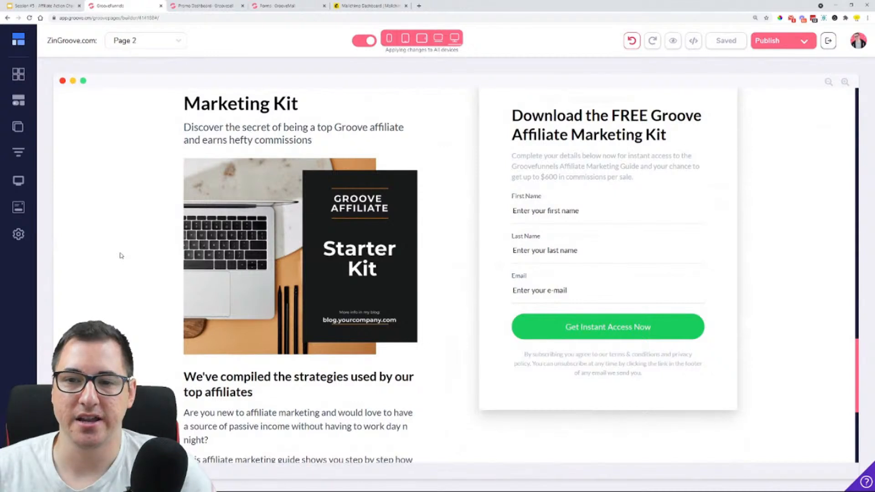
{"action": "left_click", "coordinate": [624, 256]}
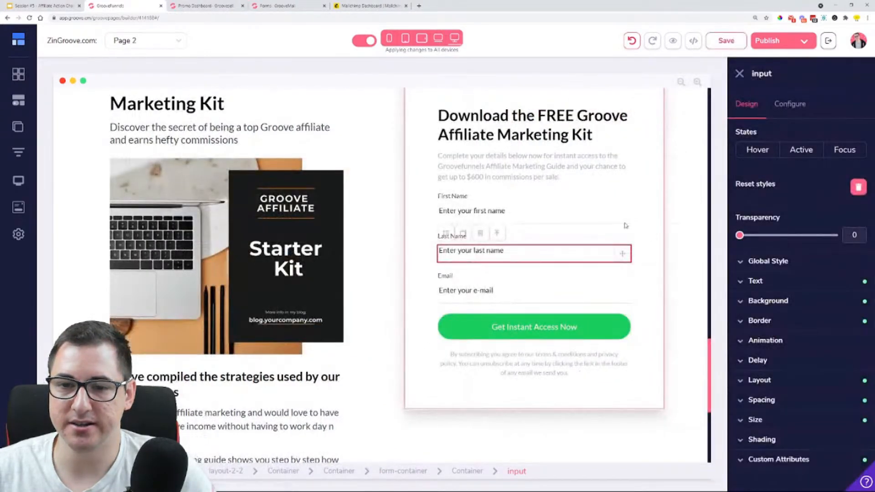
{"action": "left_click", "coordinate": [411, 474]}
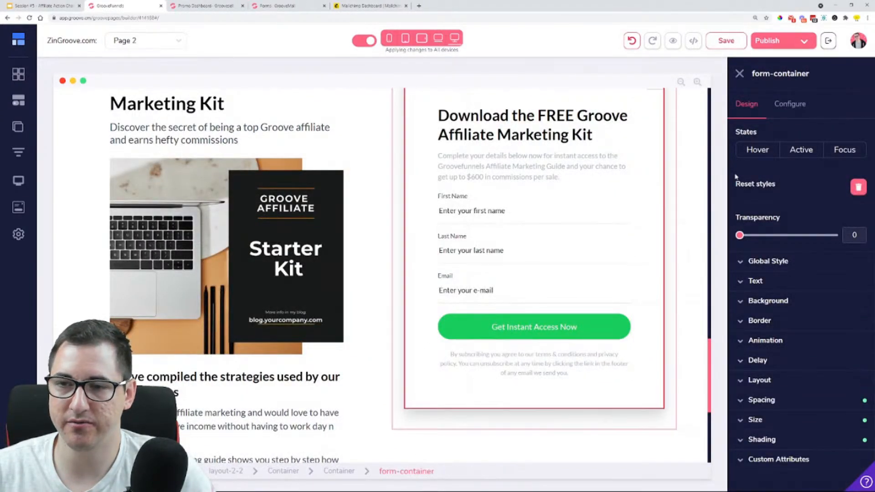
{"action": "left_click", "coordinate": [792, 109]}
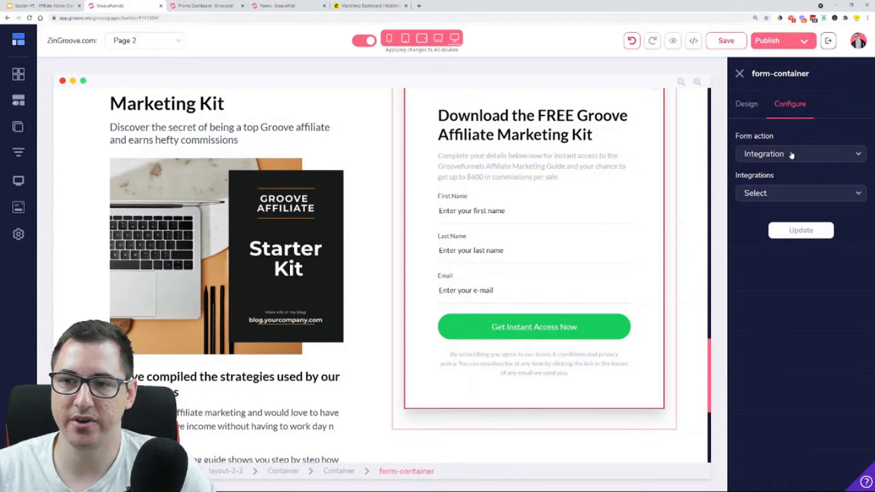
{"action": "left_click", "coordinate": [786, 192]}
{"action": "left_click", "coordinate": [783, 230]}
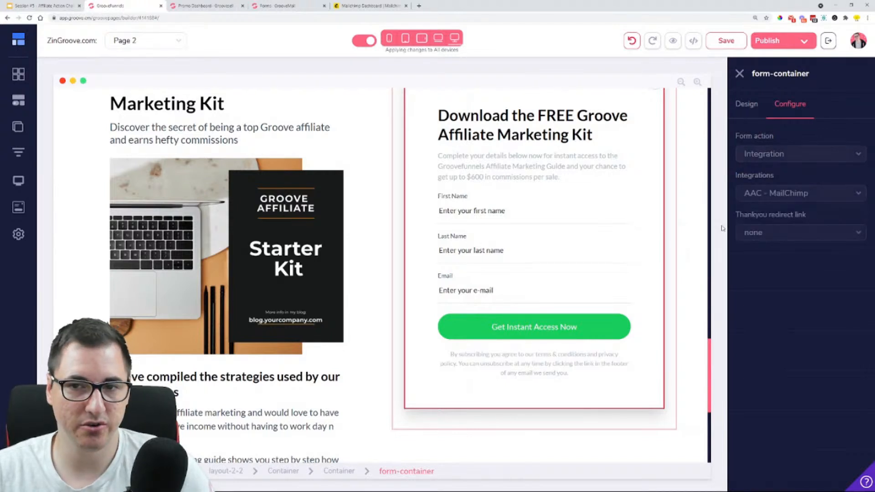
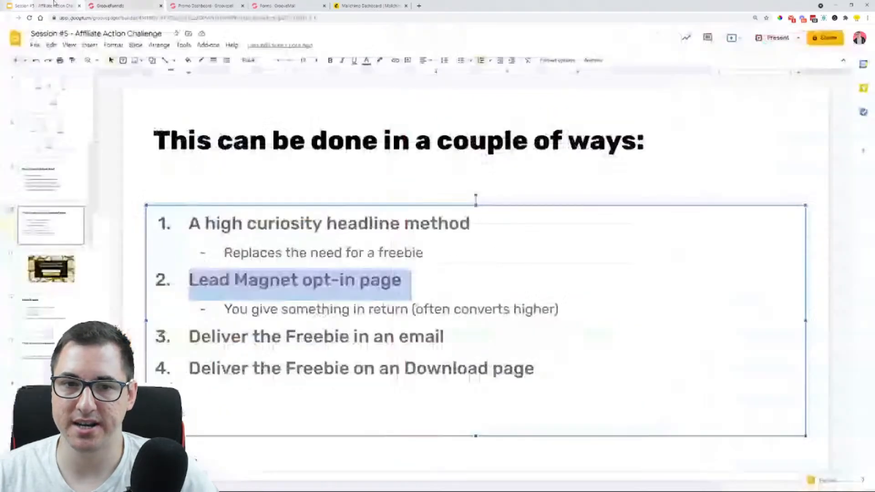
Switch to the Session #5 slides in Google Slides and review the headline, lead magnet opt-in and email freebie delivery methods
{"action": "left_click", "coordinate": [50, 5]}
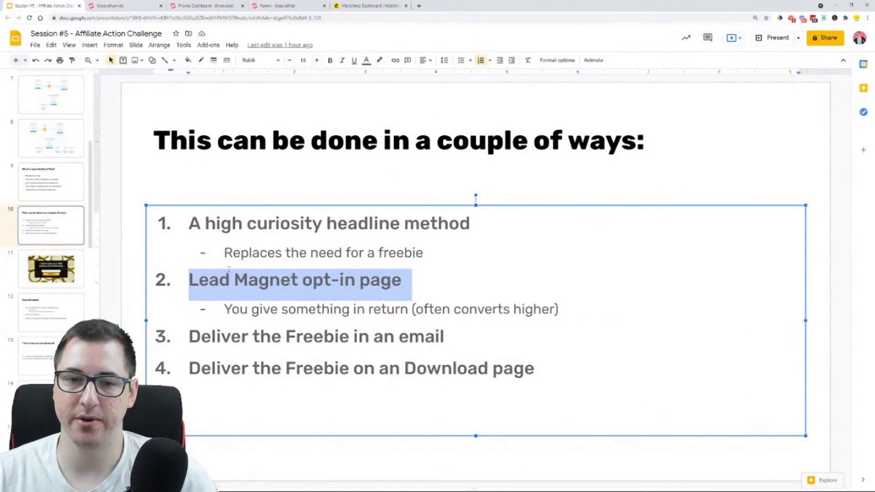
{"action": "left_click_drag", "start_coordinate": [188, 223], "coordinate": [472, 223]}
{"action": "left_click_drag", "start_coordinate": [402, 280], "coordinate": [177, 290]}
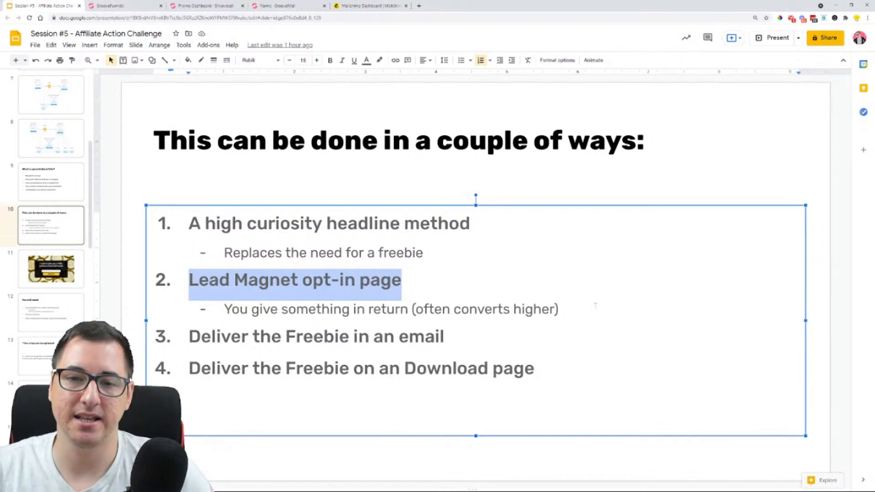
{"action": "left_click_drag", "start_coordinate": [501, 225], "coordinate": [204, 224]}
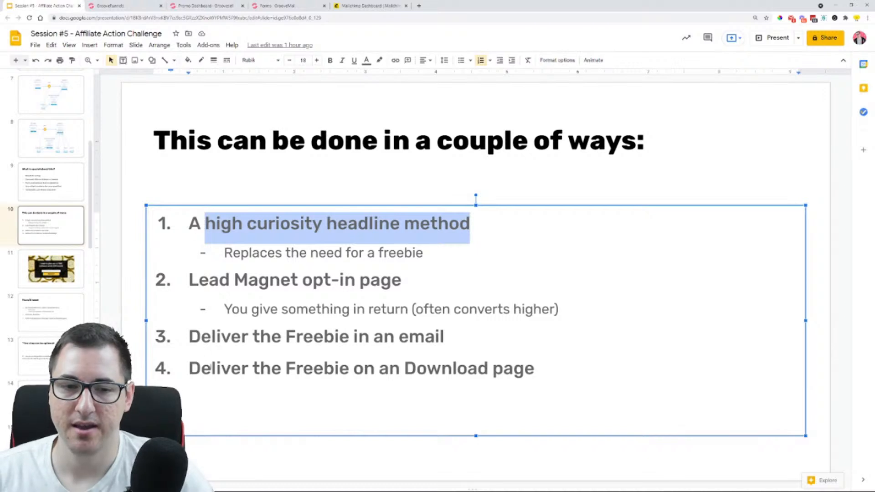
{"action": "left_click_drag", "start_coordinate": [189, 336], "coordinate": [449, 331]}
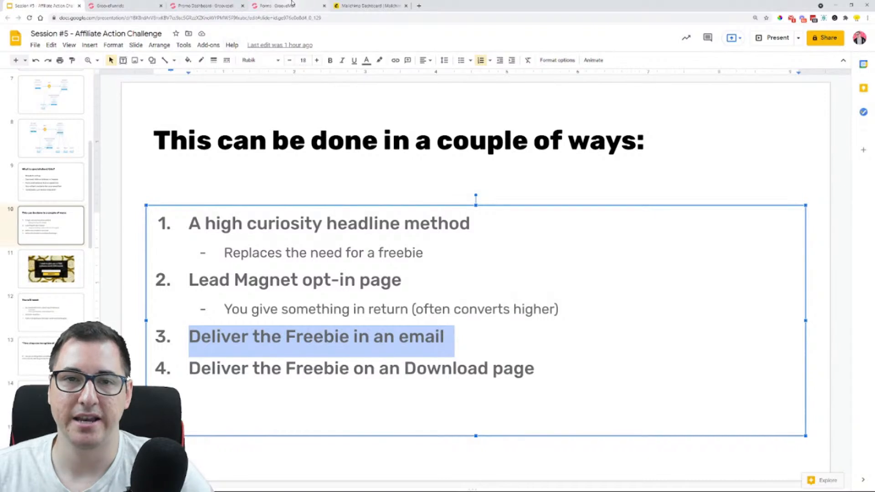
Switch to Mailchimp, examine the campaign types and the Customer Journeys automation starting points, and close Mailchimp
{"action": "left_click", "coordinate": [359, 4]}
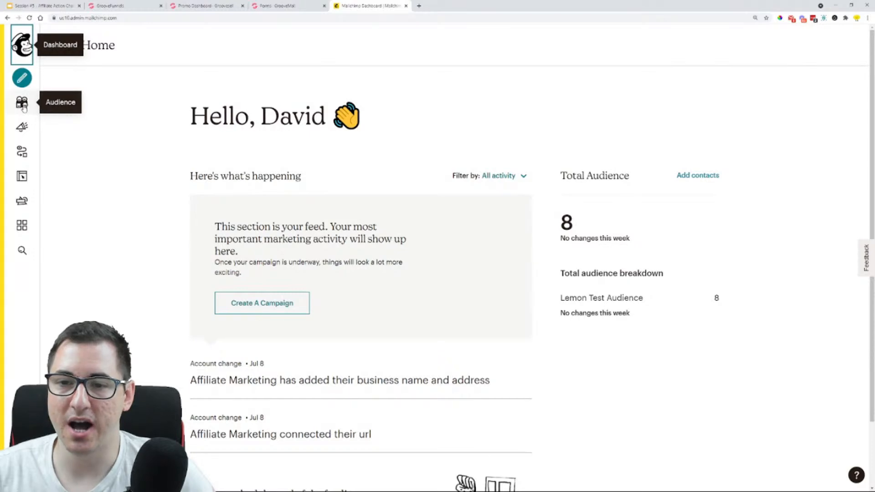
{"action": "scroll", "coordinate": [102, 232], "scroll_direction": "down", "scroll_amount": 2}
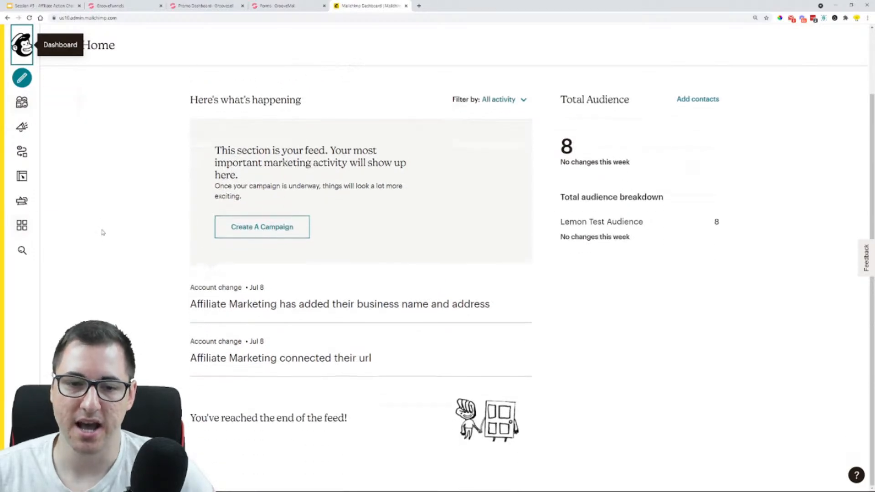
{"action": "left_click", "coordinate": [256, 227]}
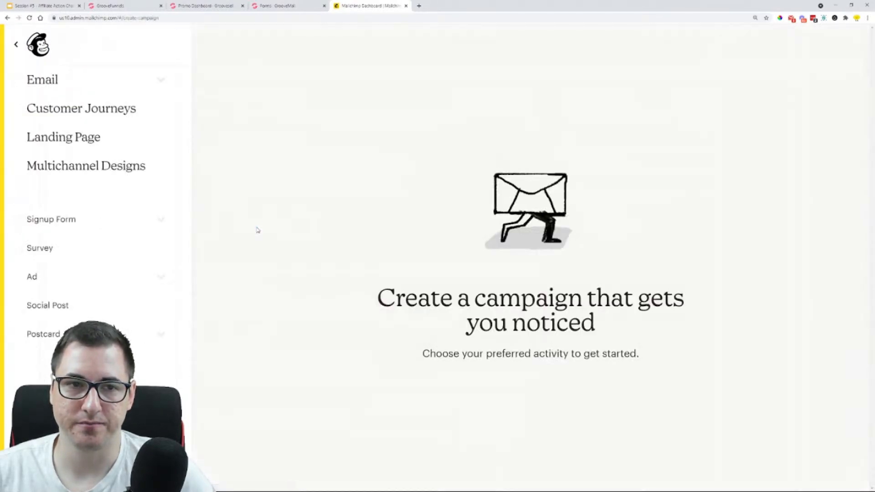
{"action": "left_click", "coordinate": [14, 45]}
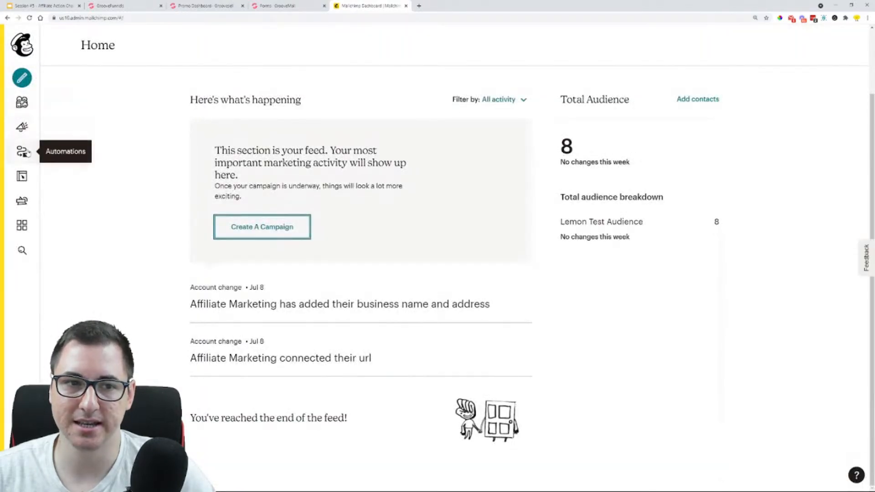
{"action": "left_click", "coordinate": [23, 152]}
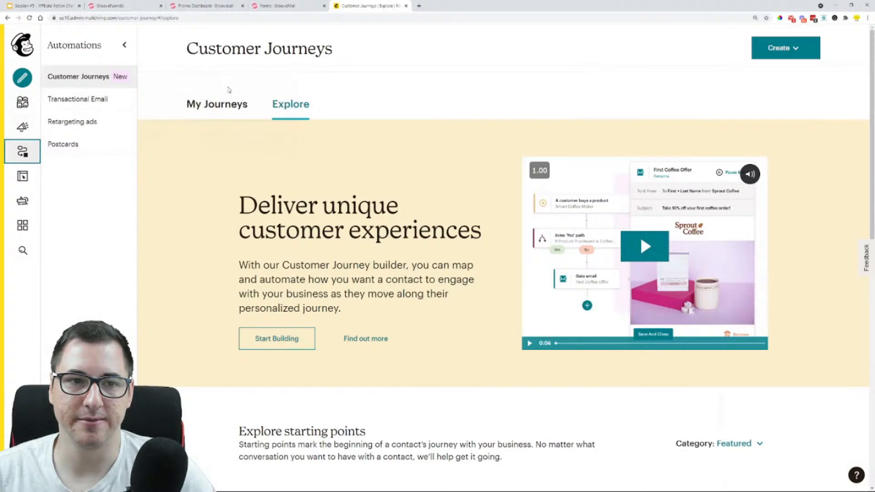
{"action": "scroll", "coordinate": [229, 90], "scroll_direction": "down", "scroll_amount": 9}
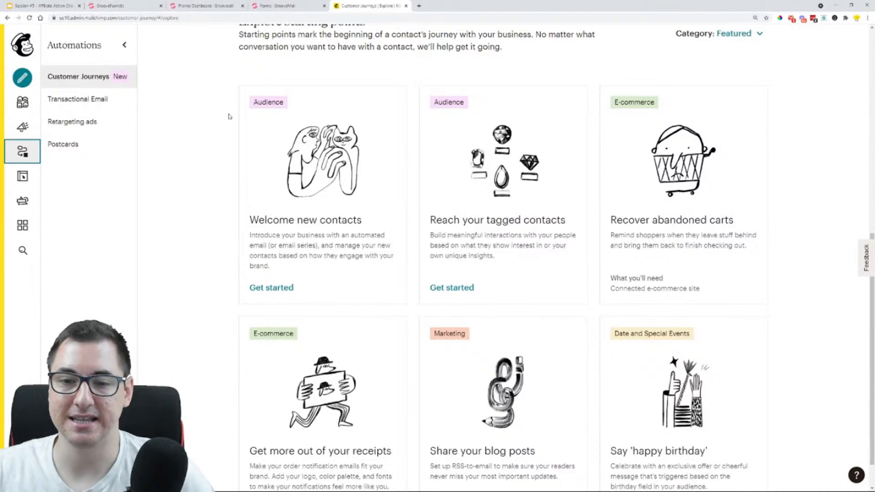
{"action": "scroll", "coordinate": [229, 117], "scroll_direction": "down", "scroll_amount": 1}
{"action": "scroll", "coordinate": [196, 170], "scroll_direction": "up", "scroll_amount": 10}
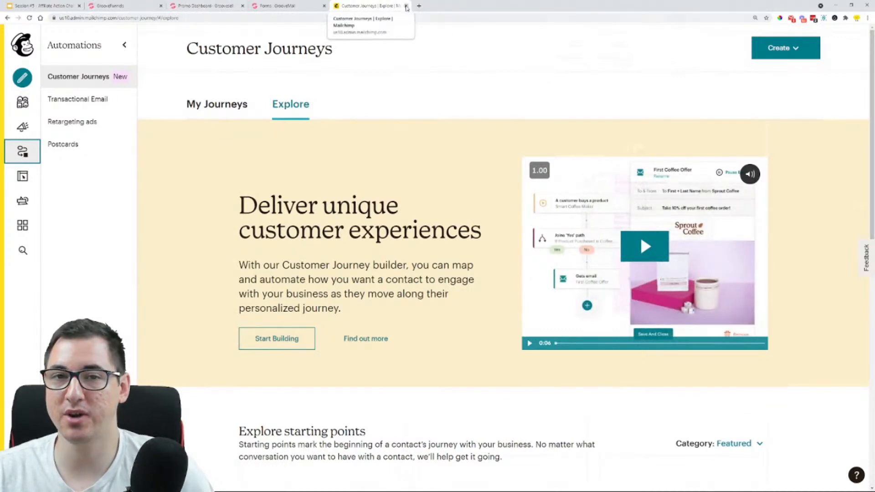
{"action": "left_click", "coordinate": [406, 6]}
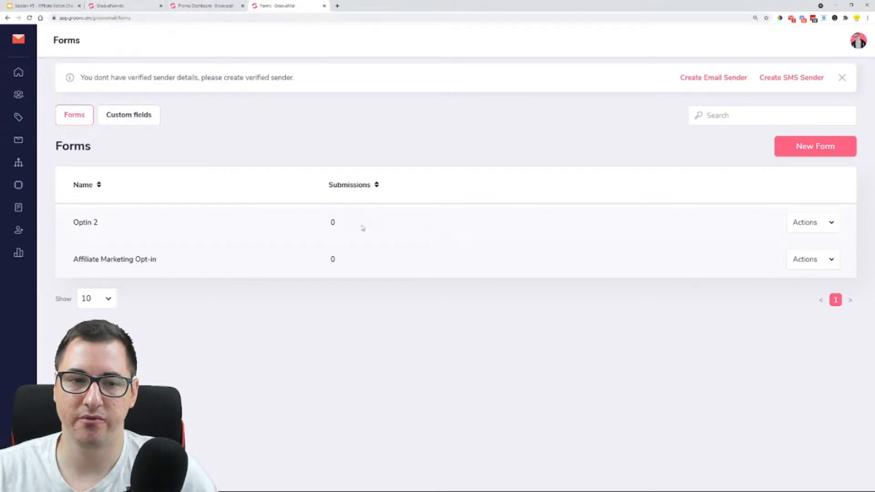
Edit the Optin 2 form in GrooveMail and set its welcome message to Send by Email
{"action": "left_click", "coordinate": [826, 225]}
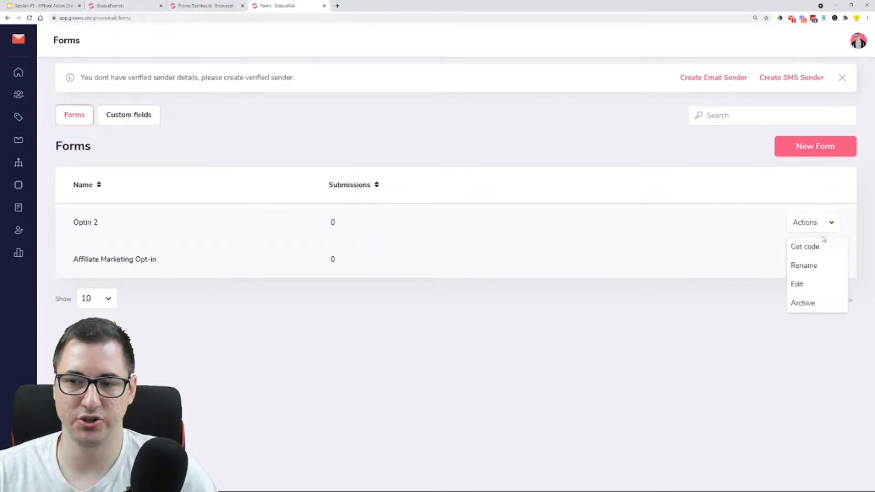
{"action": "left_click", "coordinate": [798, 285]}
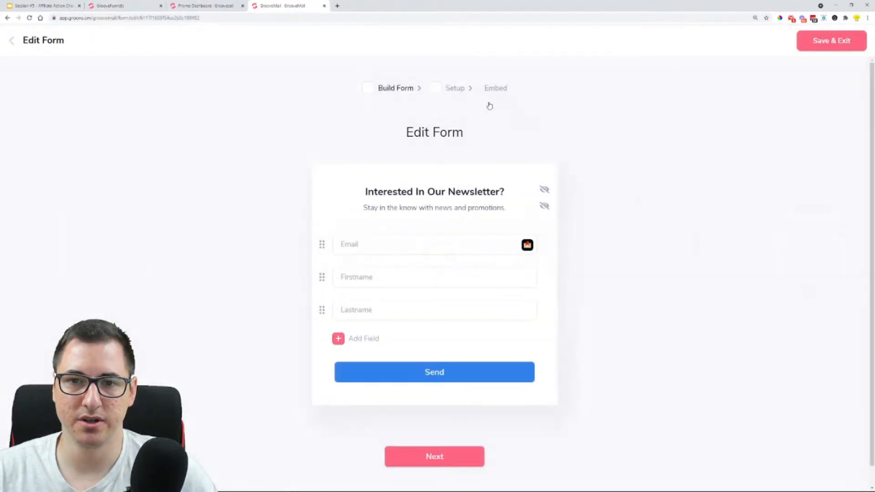
{"action": "left_click", "coordinate": [433, 460]}
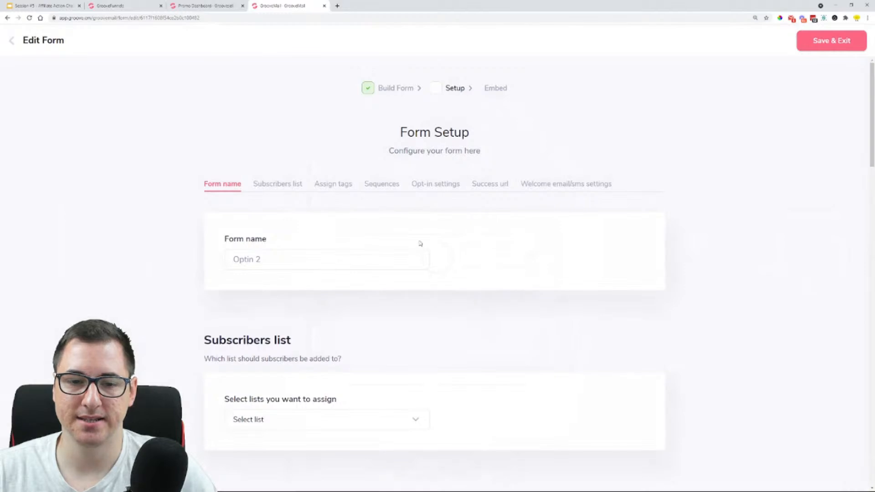
{"action": "scroll", "coordinate": [105, 263], "scroll_direction": "down", "scroll_amount": 2}
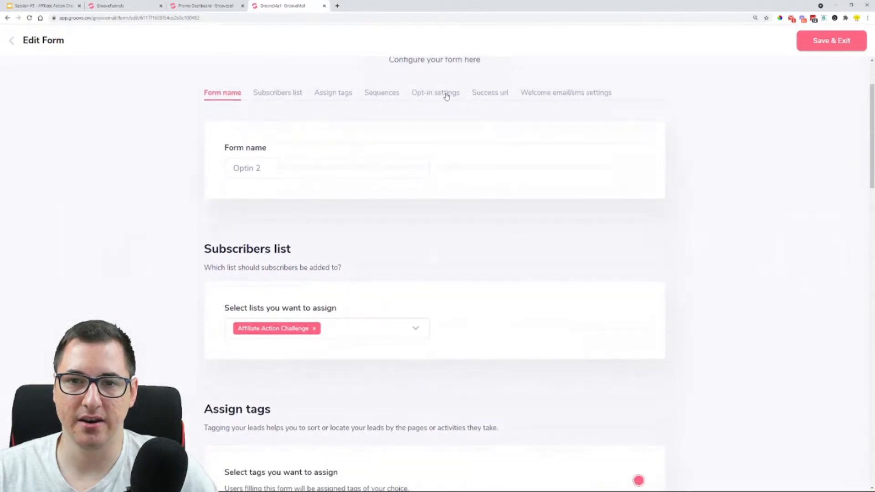
{"action": "left_click", "coordinate": [593, 95]}
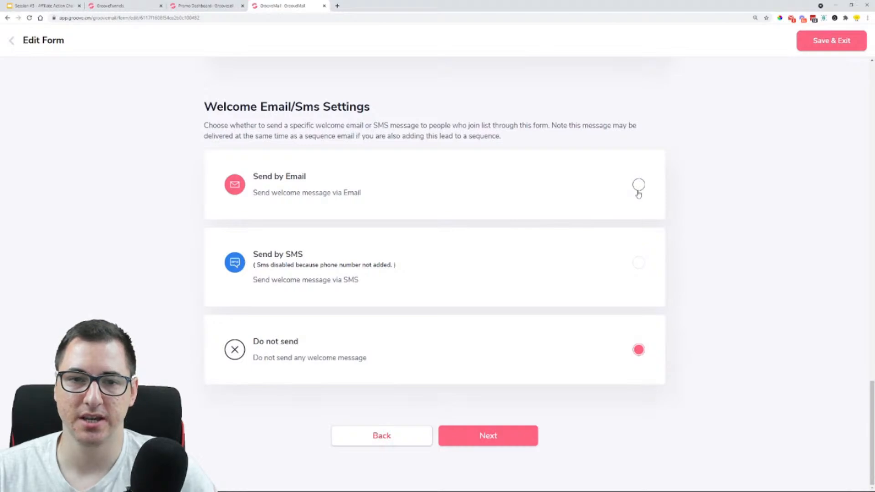
{"action": "left_click", "coordinate": [639, 184]}
{"action": "scroll", "coordinate": [189, 195], "scroll_direction": "down", "scroll_amount": 1}
{"action": "scroll", "coordinate": [189, 195], "scroll_direction": "down", "scroll_amount": 2}
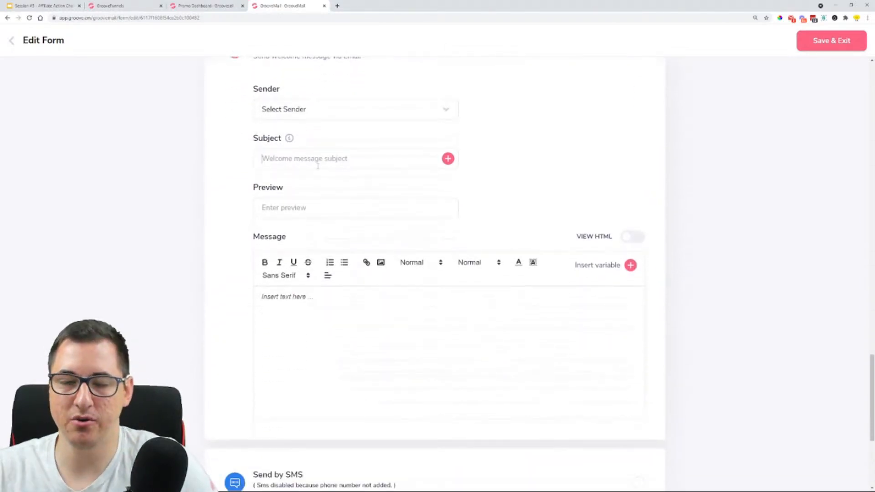
Set the welcome email's subject to "Welcome to ZinGroove - Here is your Checklist!"
{"action": "left_click", "coordinate": [320, 158]}
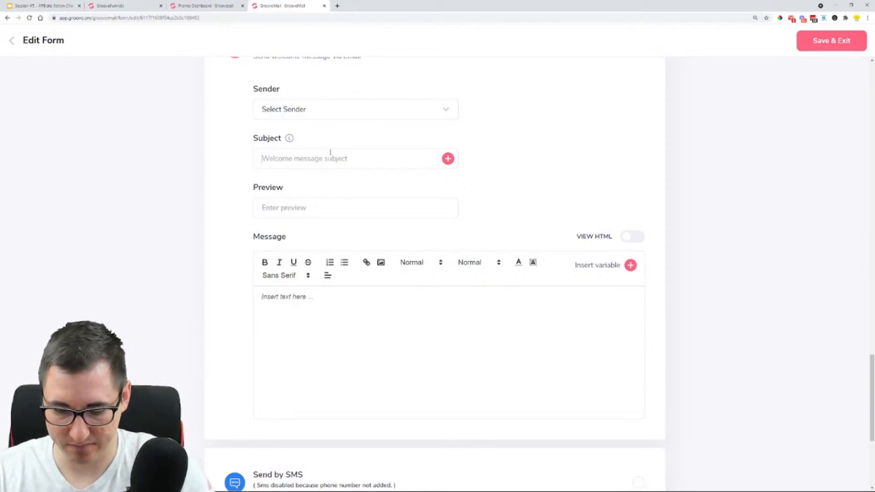
{"action": "type", "text": "Welcome to "}
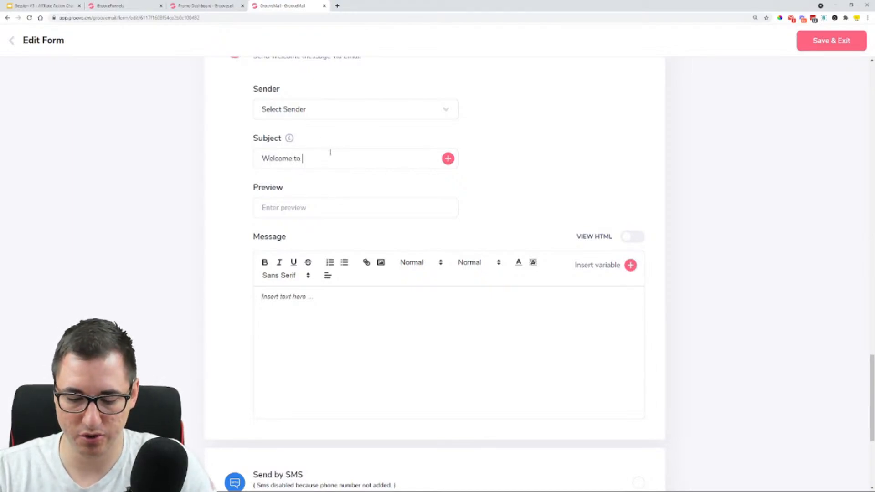
{"action": "type", "text": "ZinGroove"}
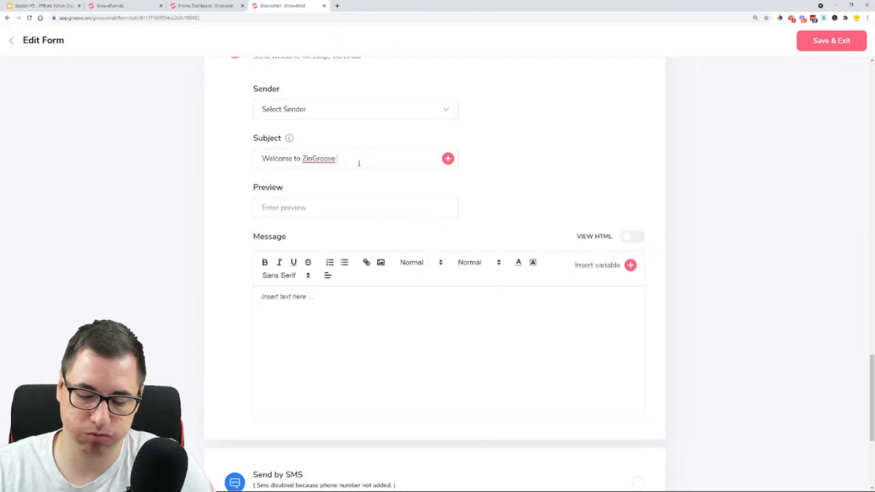
{"action": "type", "text": "- Here"}
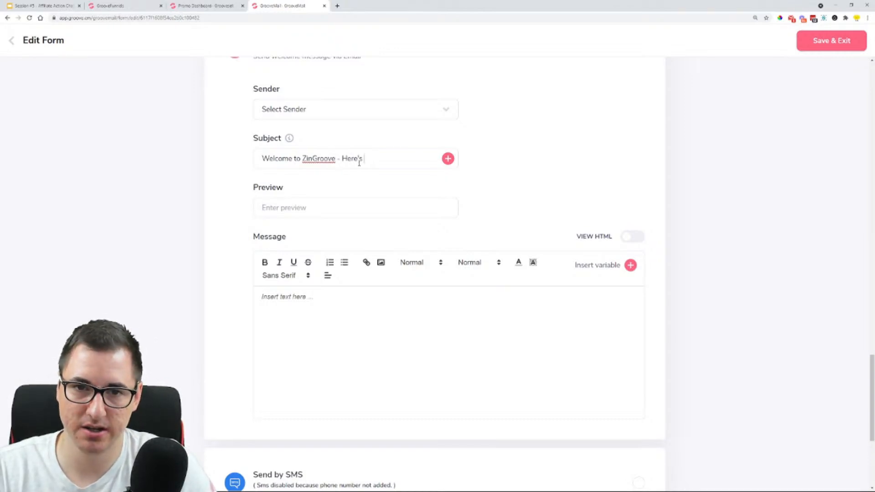
{"action": "type", "text": " is yo"}
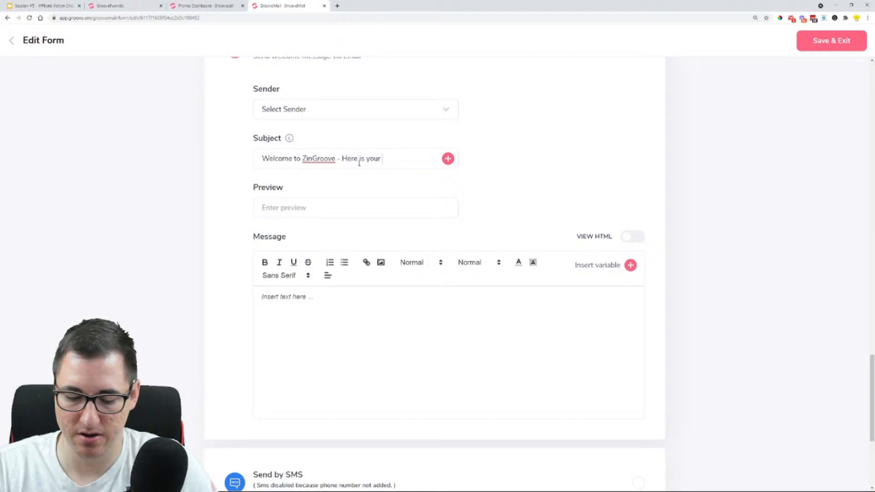
{"action": "type", "text": "ur Check"}
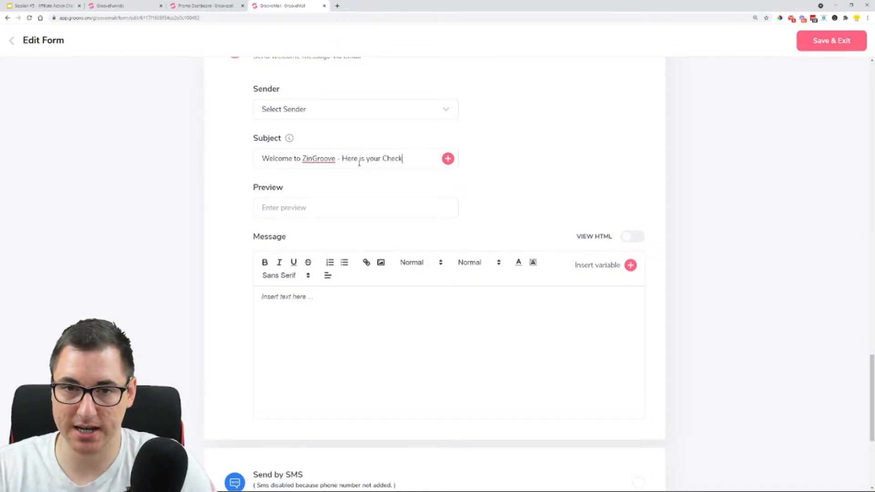
{"action": "type", "text": "list!"}
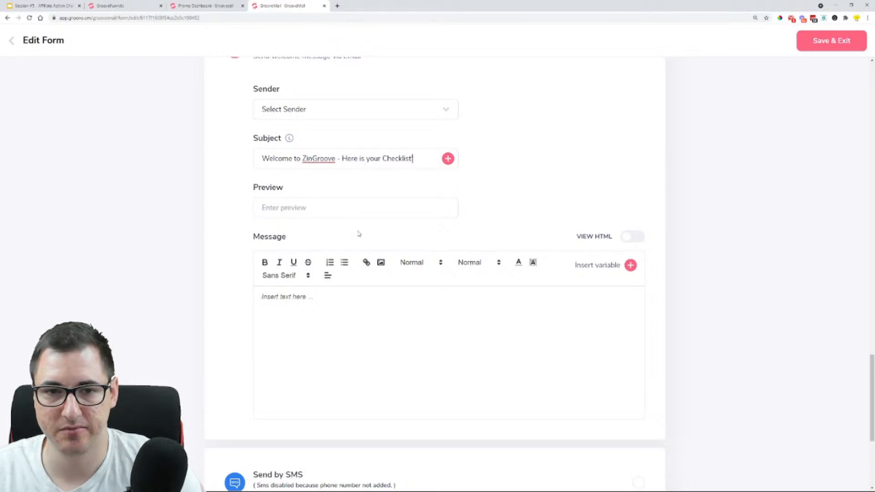
Start the welcome message with the greeting "Hey {first_name}," using the First Name variable
{"action": "left_click", "coordinate": [332, 299]}
{"action": "type", "text": "Hey"}
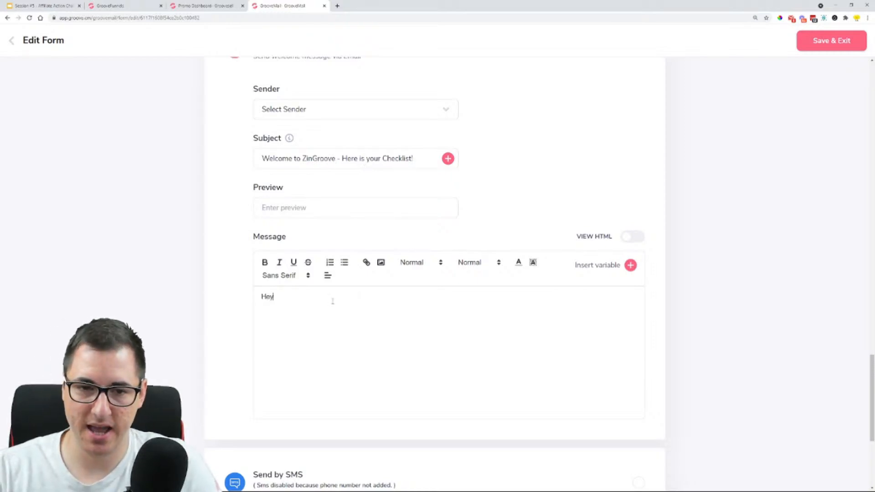
{"action": "left_click", "coordinate": [631, 265]}
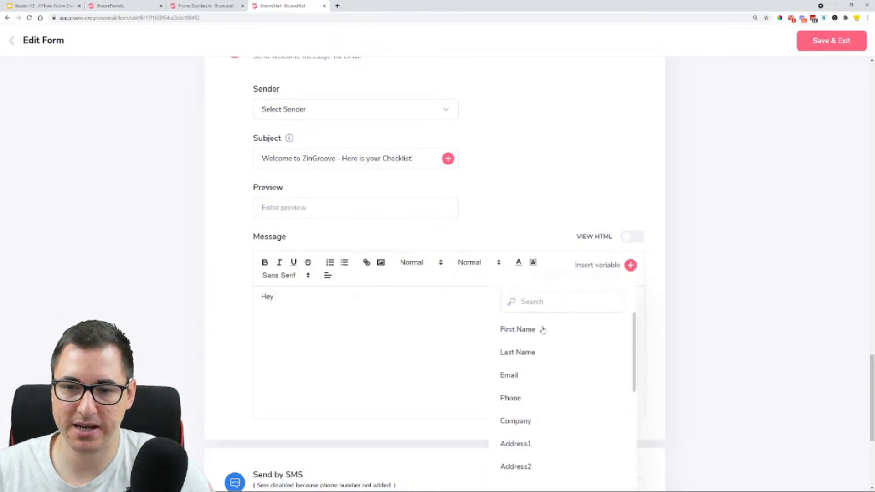
{"action": "left_click", "coordinate": [525, 330]}
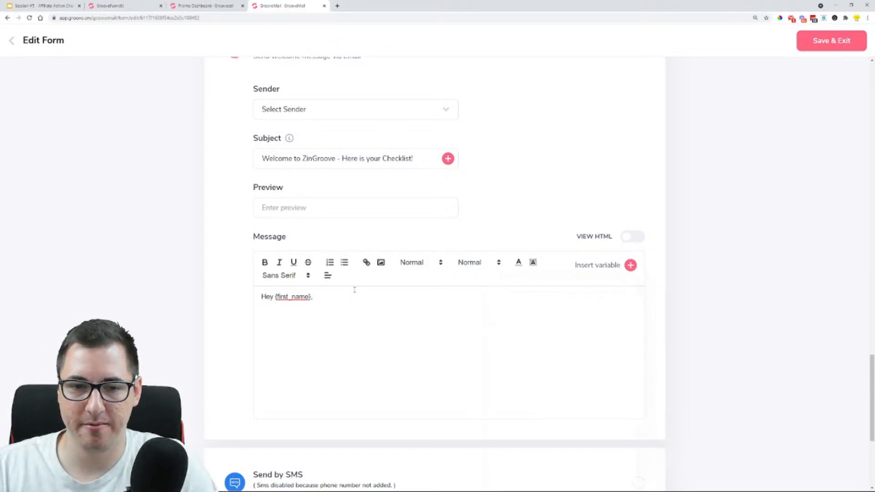
Add the line "Here is you r checklist that we promised. Get it HERE" below the greeting
{"action": "type", "text": "Here is you r"}
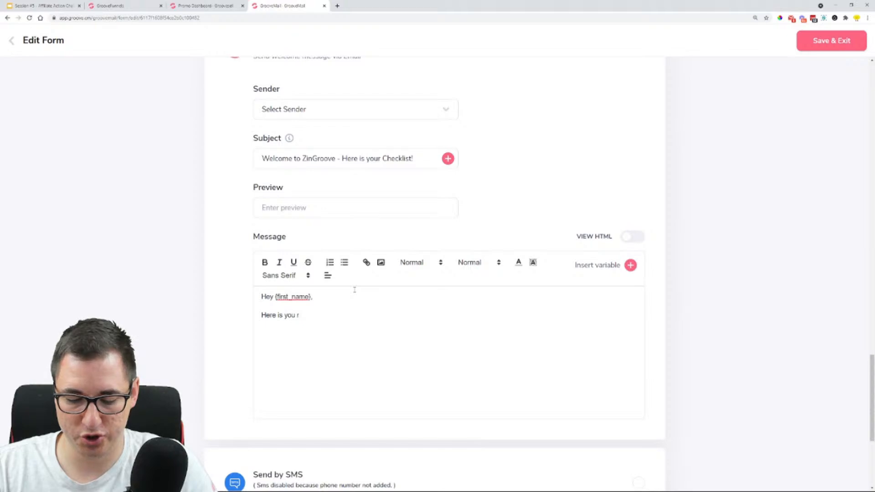
{"action": "type", "text": "check"}
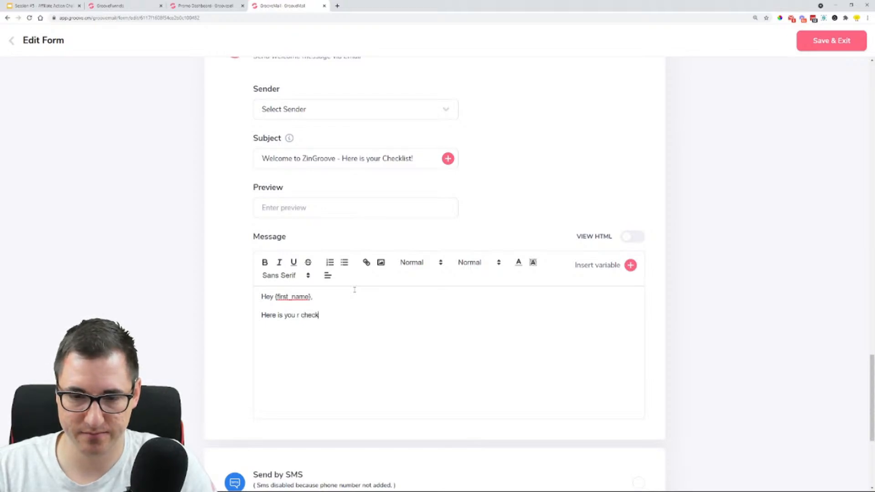
{"action": "type", "text": "list that we promised. Her i"}
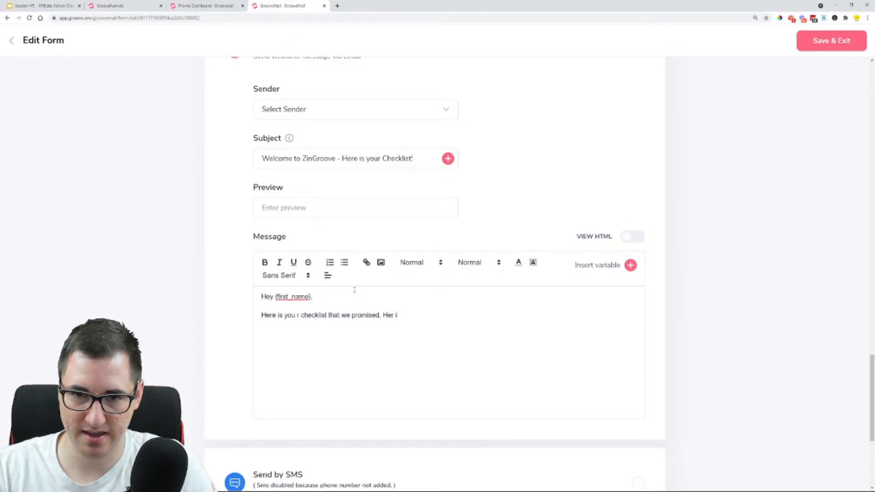
{"action": "key", "text": "BackSpace"}
{"action": "key", "text": "BackSpace"}
{"action": "key", "text": "BackSpace"}
{"action": "key", "text": "BackSpace"}
{"action": "key", "text": "BackSpace"}
{"action": "type", "text": "G"}
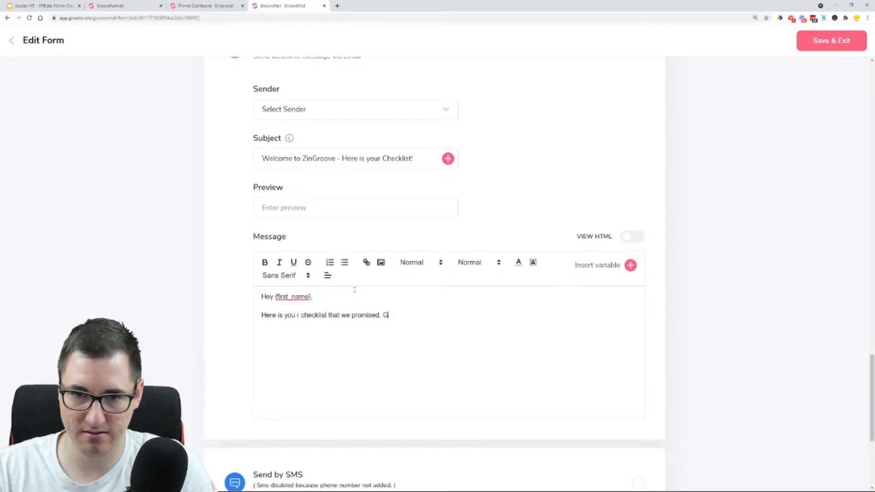
{"action": "type", "text": "et it HERE"}
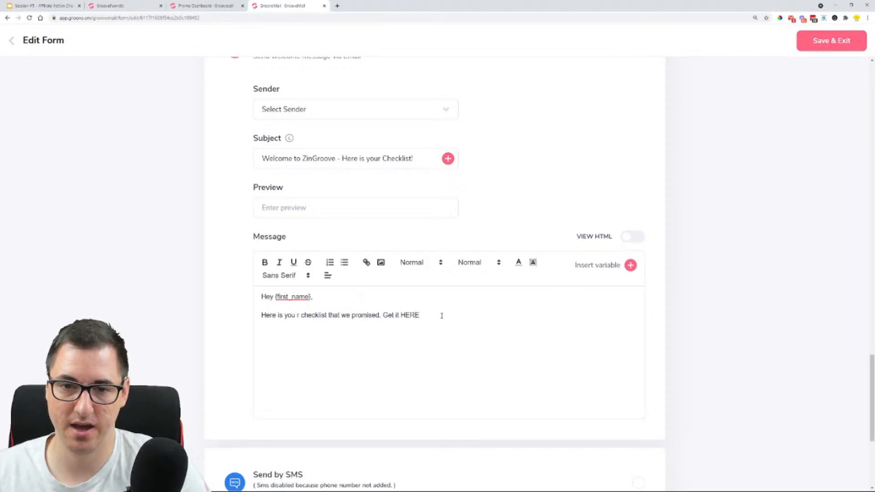
Open the link entry for the word HERE at the end of the checklist line in the welcome message
{"action": "left_click_drag", "start_coordinate": [439, 314], "coordinate": [400, 315]}
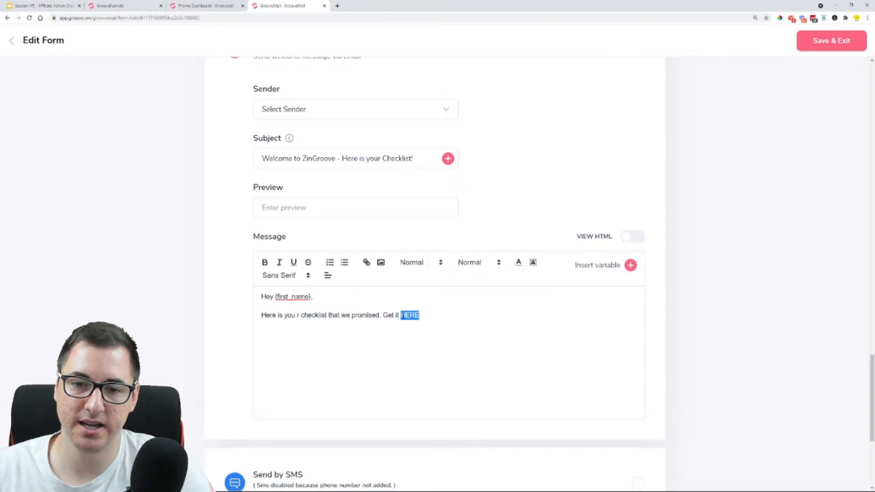
{"action": "left_click", "coordinate": [366, 262]}
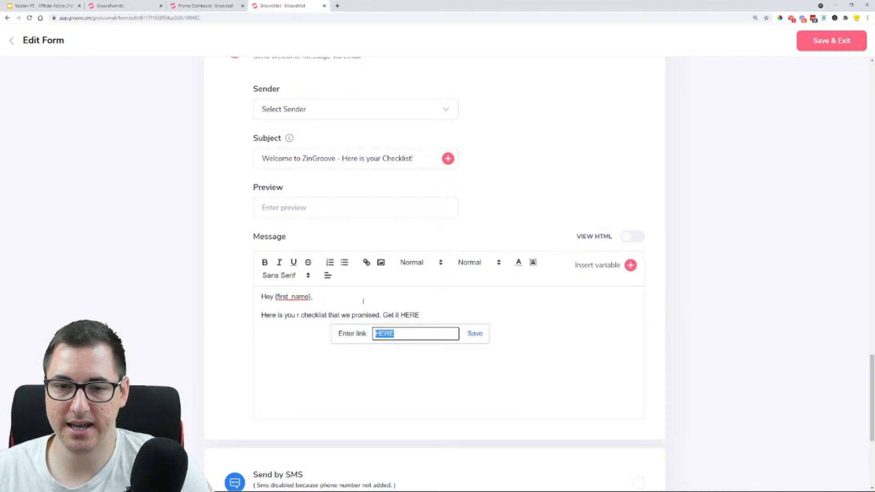
{"action": "key", "text": "ctrl+plus"}
{"action": "key", "text": "ctrl+plus"}
{"action": "key", "text": "ctrl+plus"}
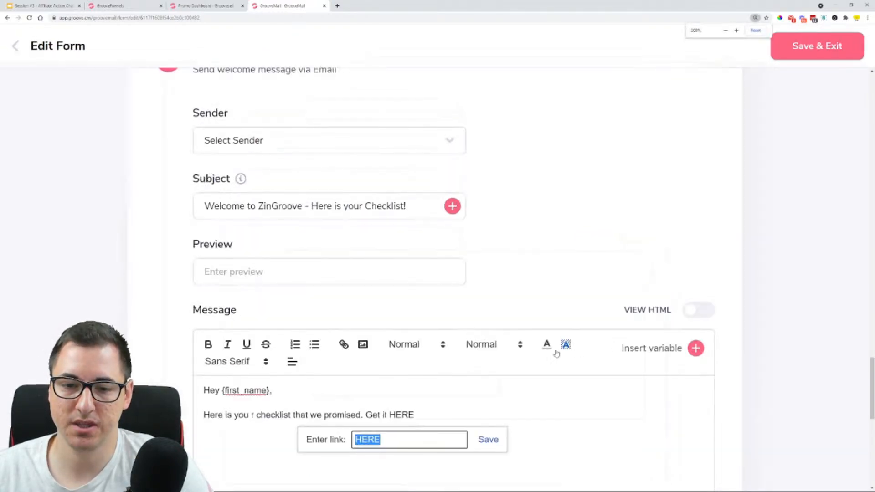
{"action": "key", "text": "ctrl+plus"}
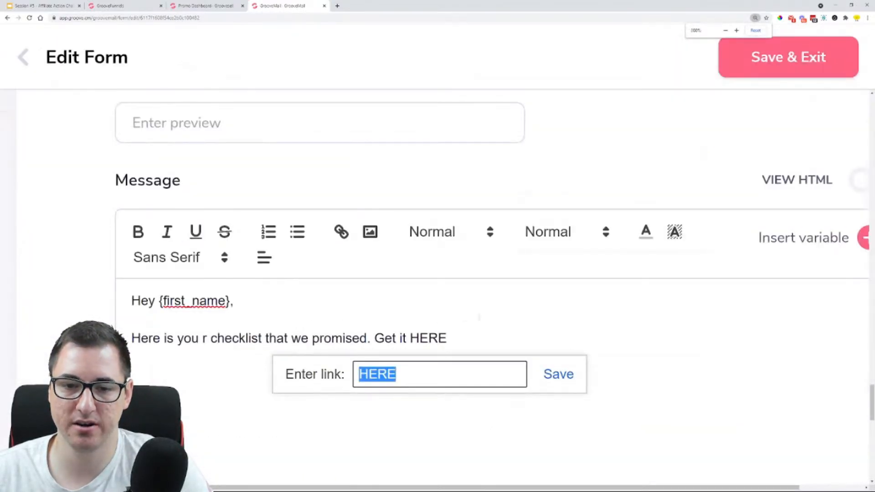
{"action": "scroll", "coordinate": [438, 310], "scroll_direction": "down", "scroll_amount": 2}
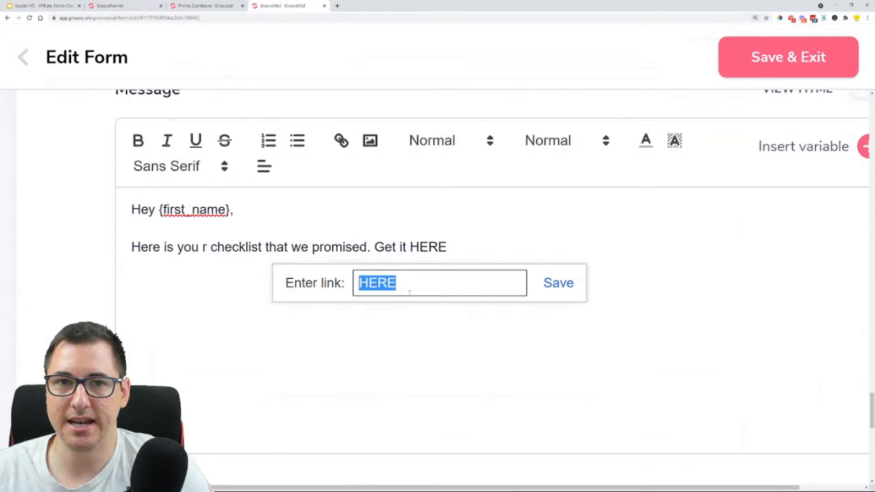
From the GroovePages builder, open GrooveMember in a new browser tab and go to its Files list
{"action": "left_click", "coordinate": [135, 5]}
{"action": "mouse_move", "coordinate": [28, 50]}
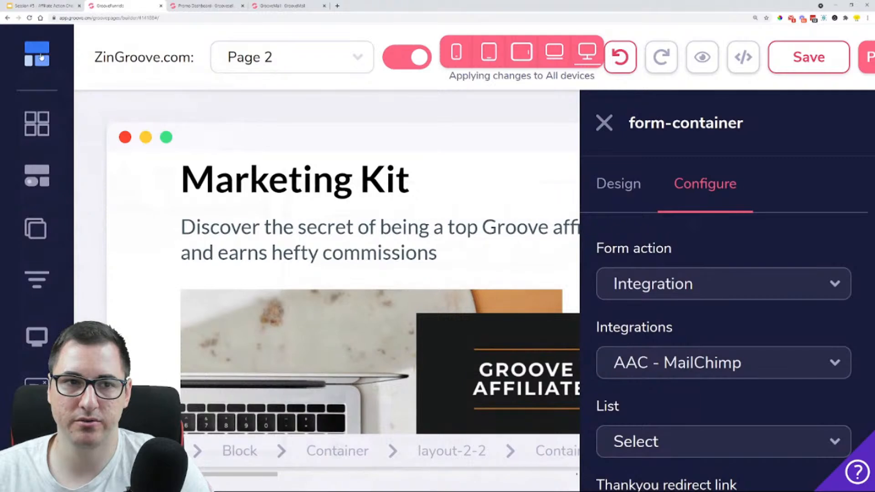
{"action": "mouse_move", "coordinate": [71, 192]}
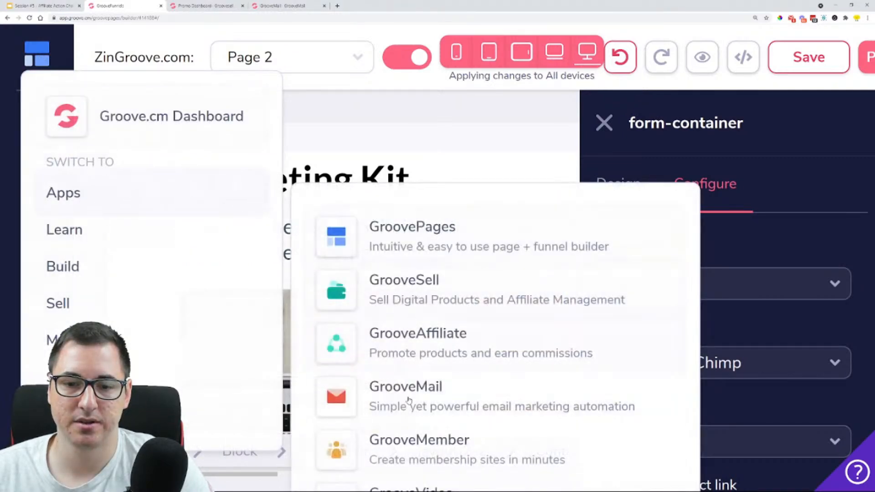
{"action": "middle_click", "coordinate": [420, 439]}
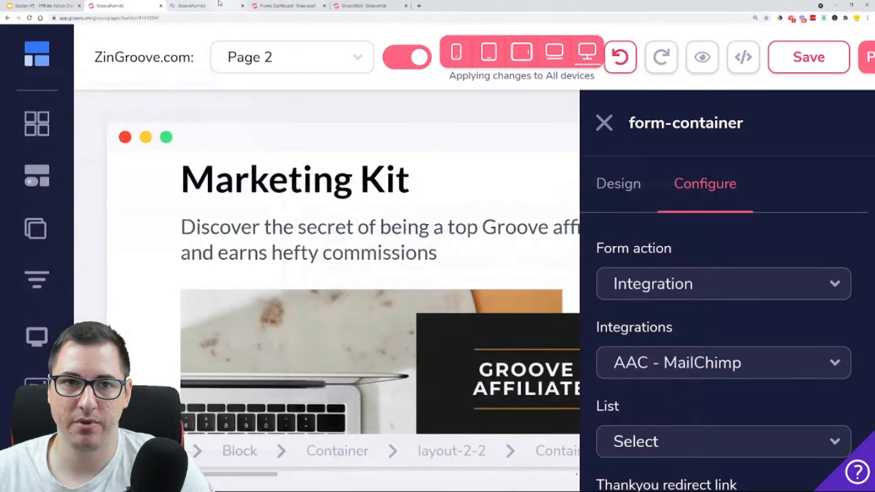
{"action": "left_click", "coordinate": [205, 5]}
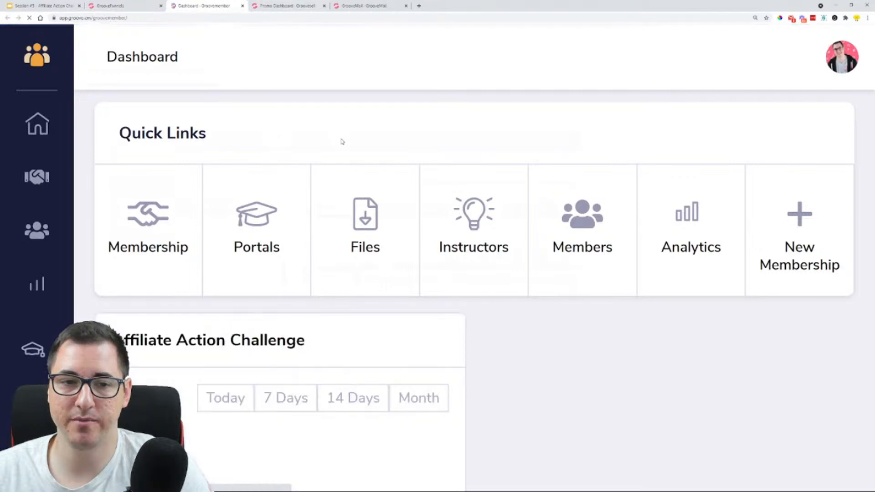
{"action": "left_click", "coordinate": [371, 224]}
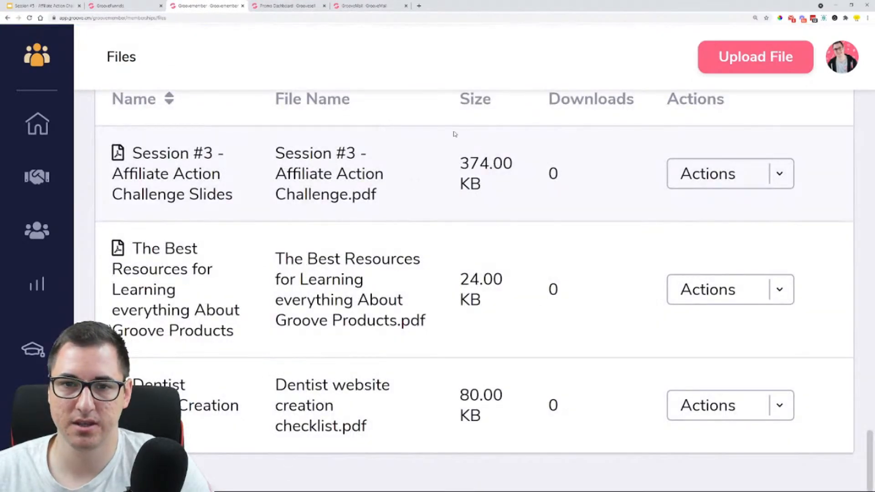
Copy the URL of the Dentist Website Creation Checklist file
{"action": "key", "text": "ctrl+minus"}
{"action": "key", "text": "ctrl+minus"}
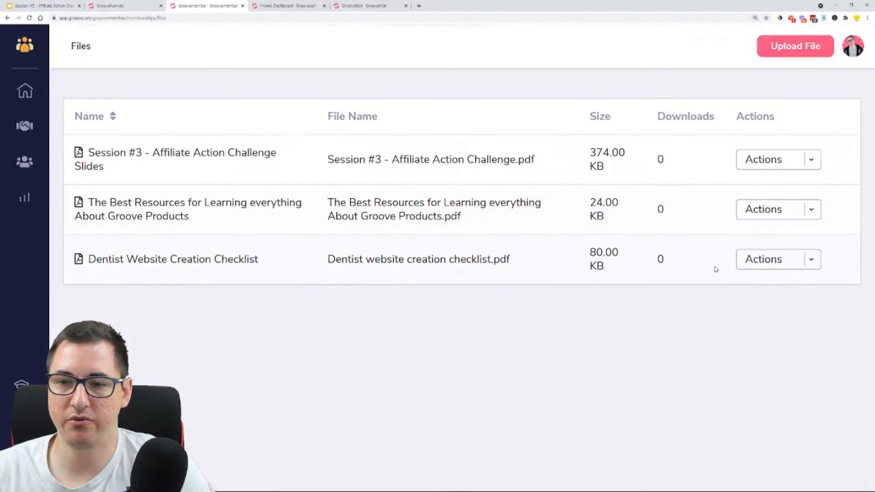
{"action": "left_click", "coordinate": [809, 260]}
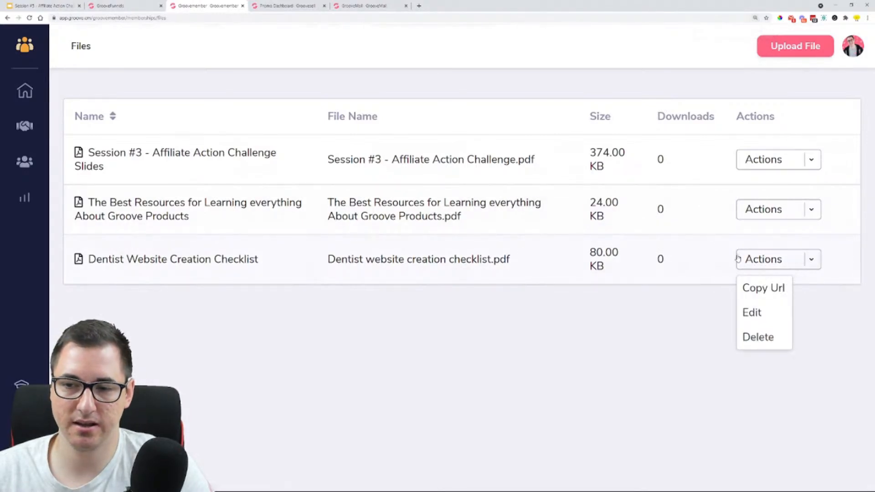
{"action": "left_click", "coordinate": [774, 291]}
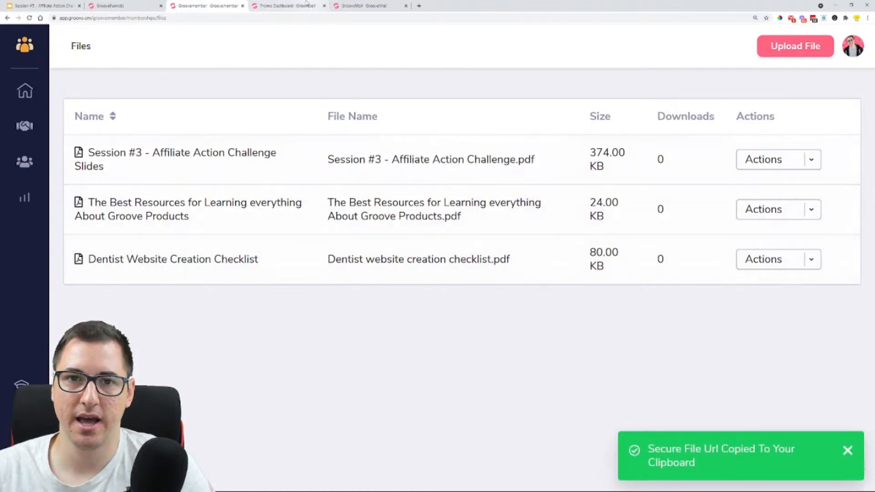
Return to the GrooveMail form and link the word HERE to the copied checklist URL
{"action": "left_click", "coordinate": [364, 5]}
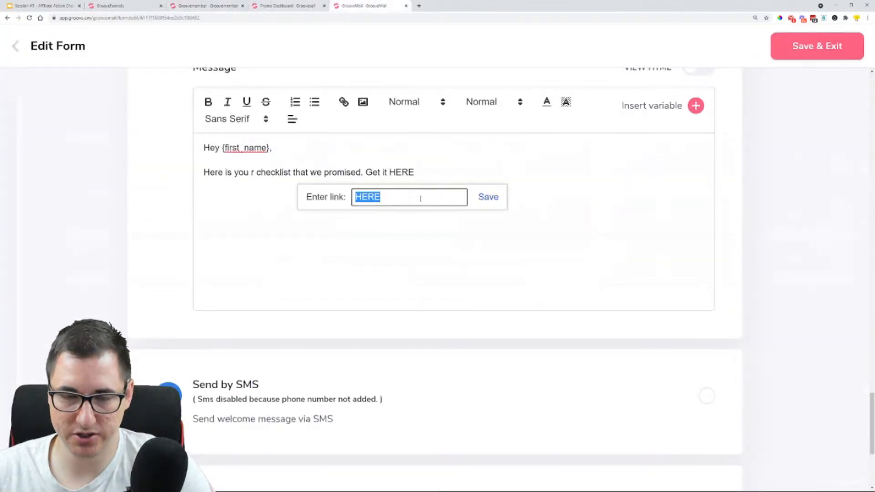
{"action": "key", "text": "ctrl+v"}
{"action": "left_click", "coordinate": [488, 196]}
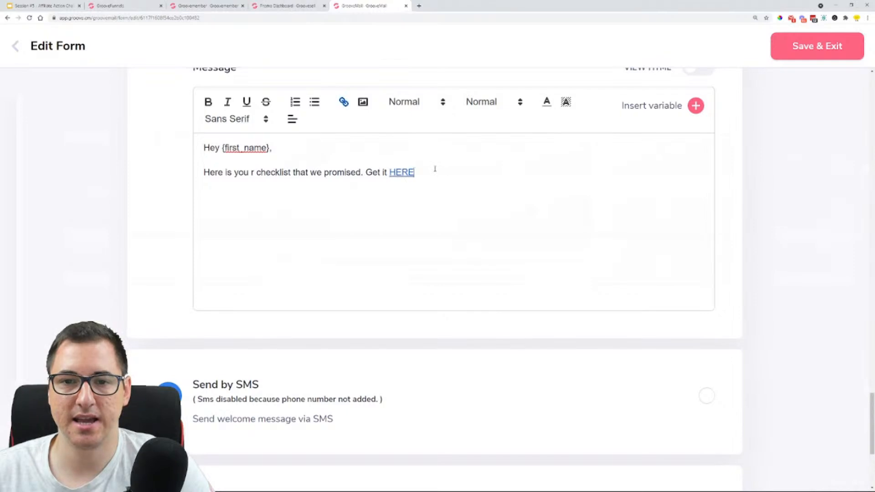
Start a new paragraph below the checklist line with "I wanted to tell you about something that"
{"action": "key", "text": "Return"}
{"action": "key", "text": "Return"}
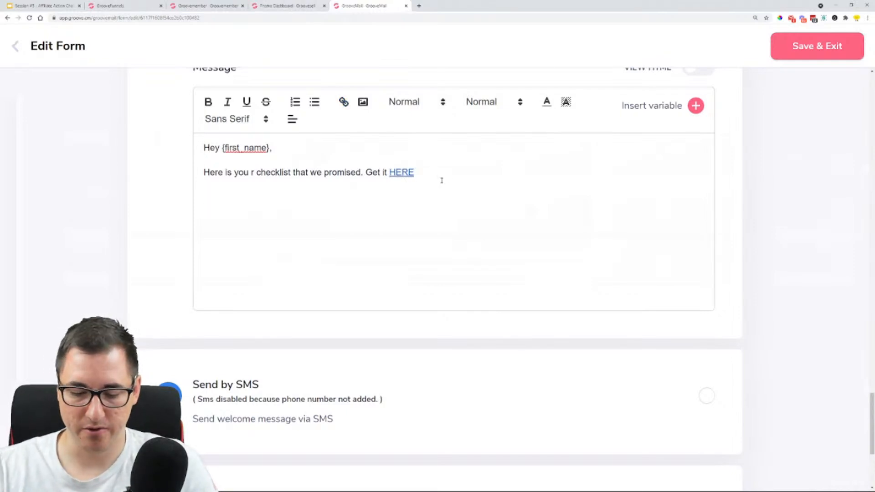
{"action": "type", "text": "Y"}
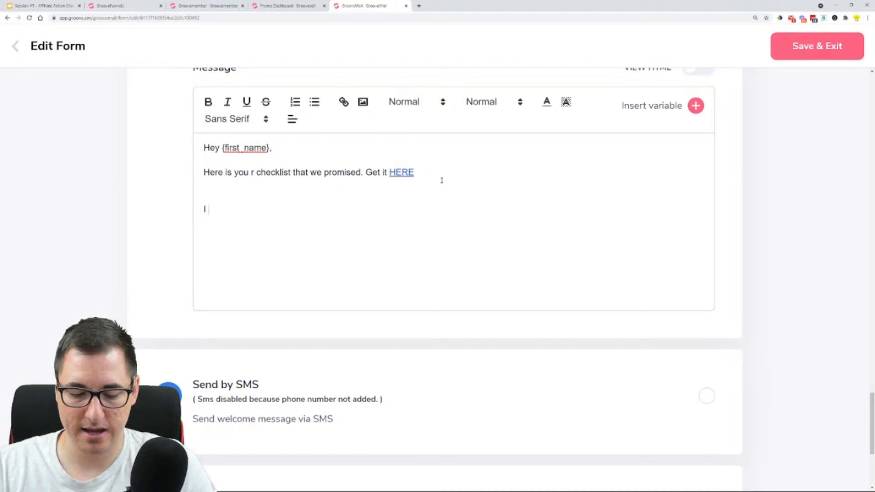
{"action": "type", "text": " wanted to "}
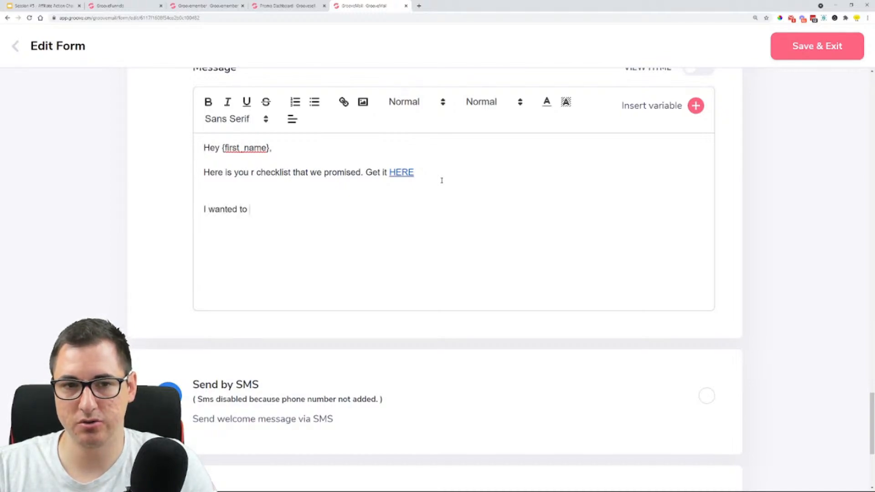
{"action": "type", "text": "tell"}
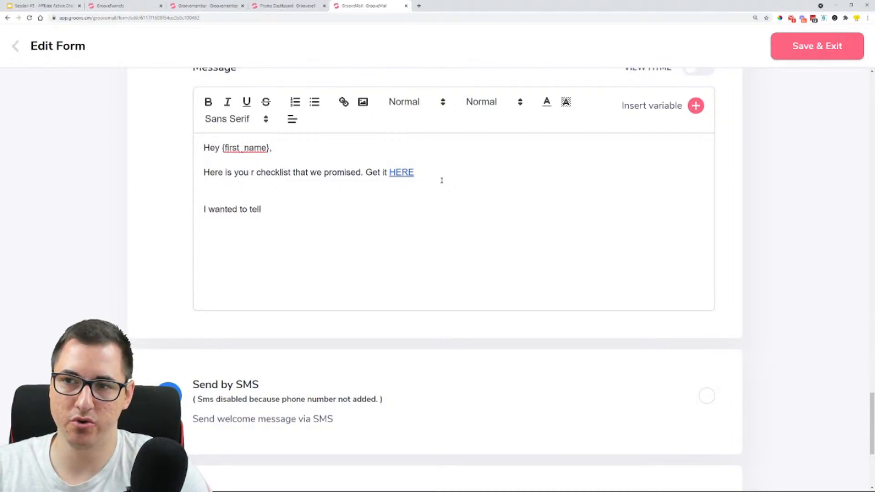
{"action": "type", "text": "you a"}
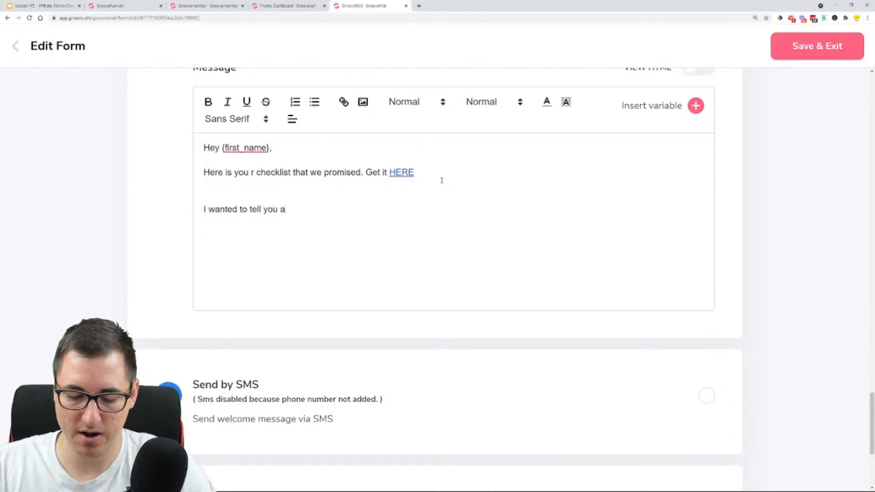
{"action": "type", "text": "beo"}
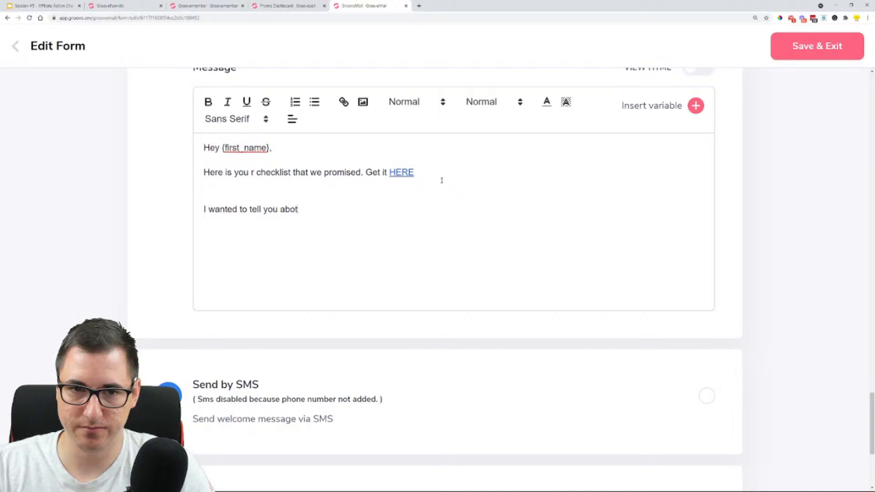
{"action": "type", "text": "t something that "}
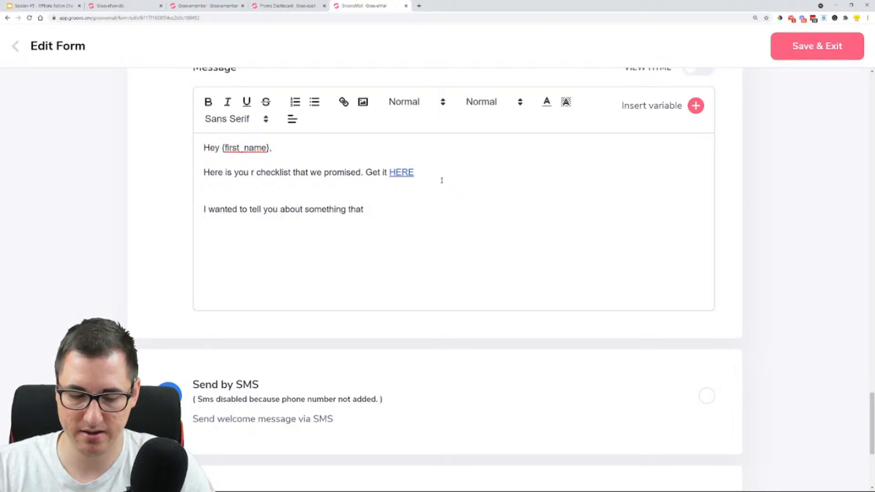
{"action": "type", "text": "WILL"}
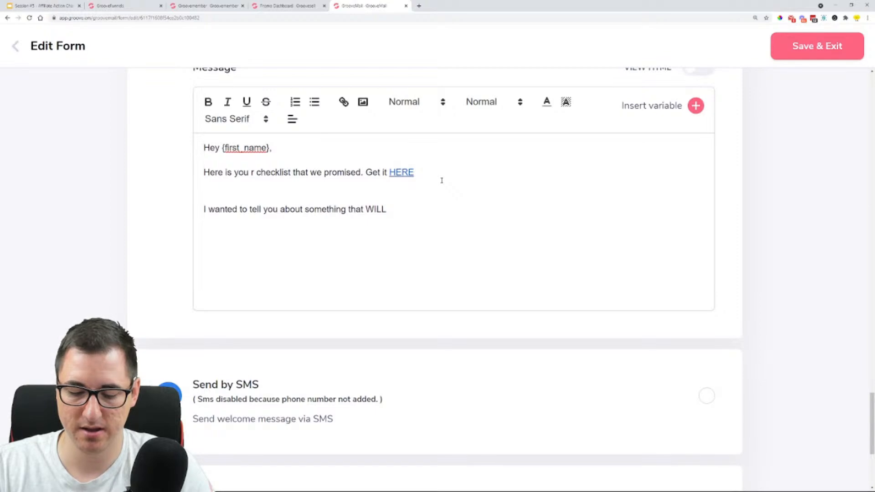
{"action": "type", "text": "interst"}
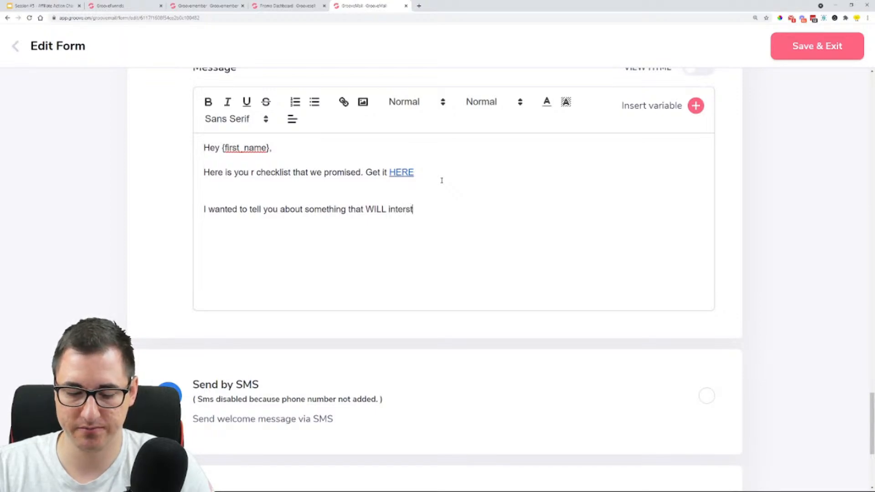
{"action": "type", "text": " you "}
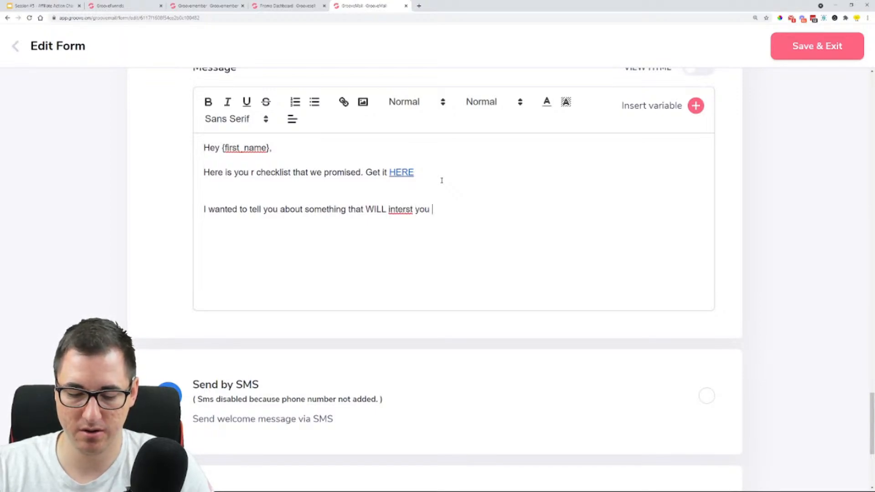
{"action": "type", "text": "(I'm ver"}
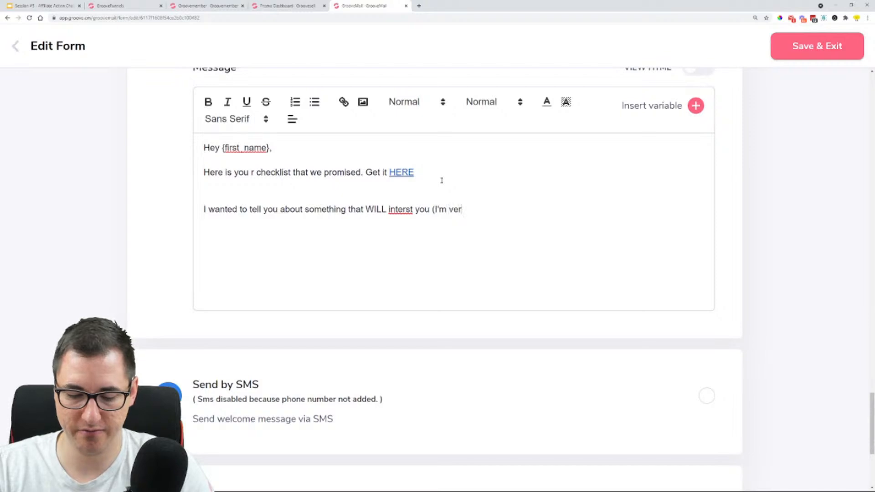
{"action": "type", "text": "y confid"}
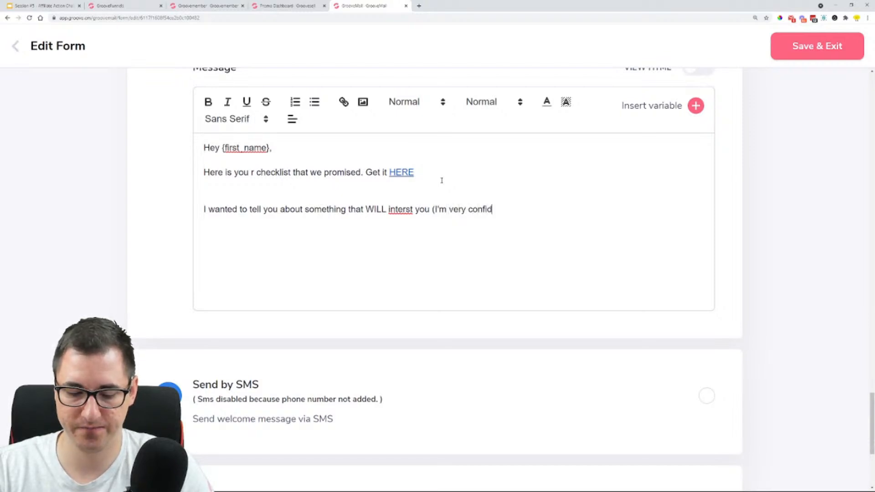
{"action": "type", "text": "ent"}
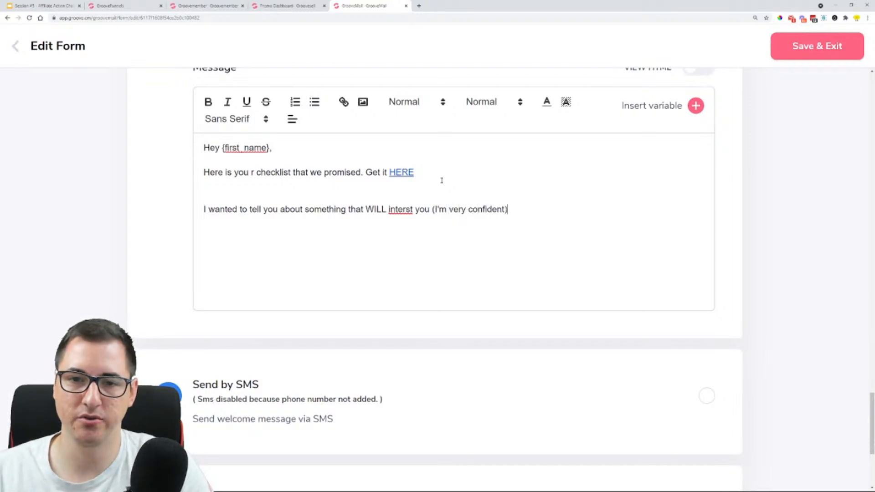
Correct the misspelled word "interst" to "interest" in the second paragraph
{"action": "left_click", "coordinate": [411, 210]}
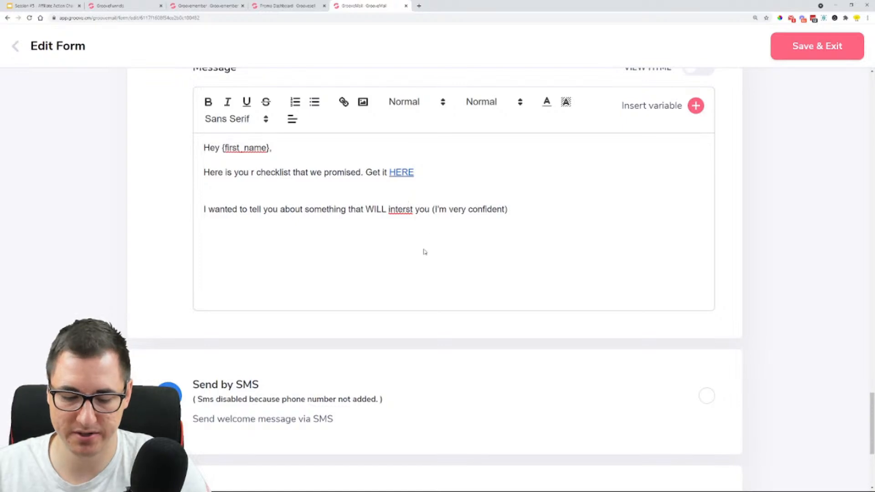
{"action": "type", "text": "e"}
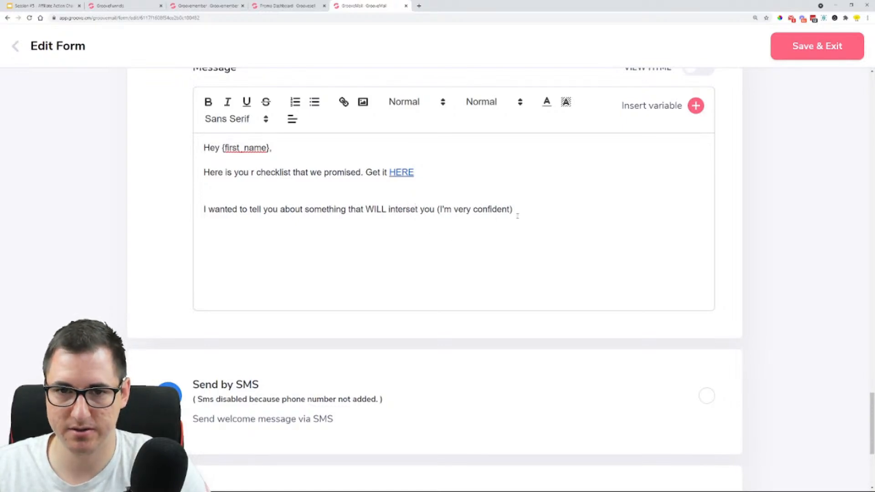
{"action": "key", "text": "BackSpace"}
{"action": "key", "text": "BackSpace"}
{"action": "type", "text": "es"}
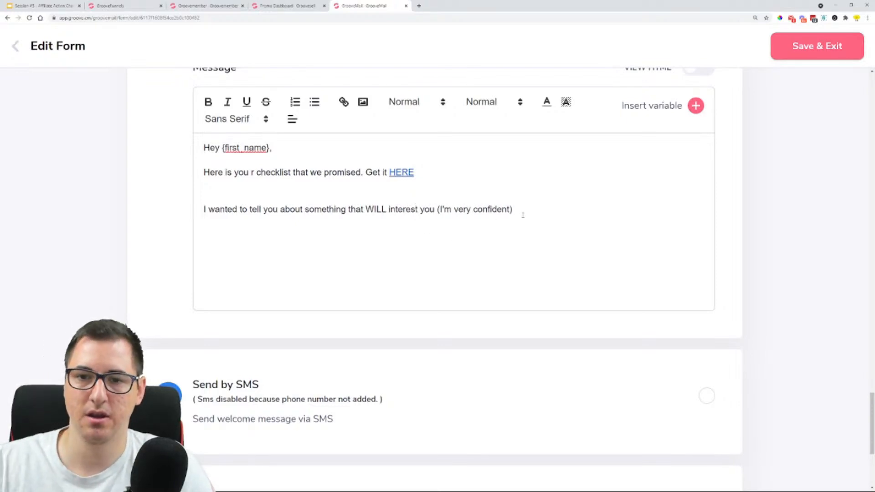
Add a dash after "(I'm very confident)" in the second paragraph of the welcome message
{"action": "left_click", "coordinate": [523, 214]}
{"action": "type", "text": "- "}
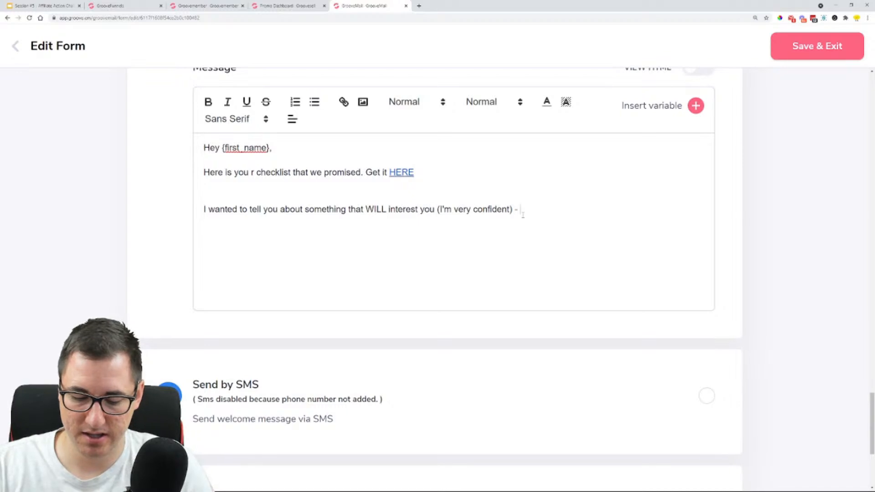
{"action": "type", "text": "because"}
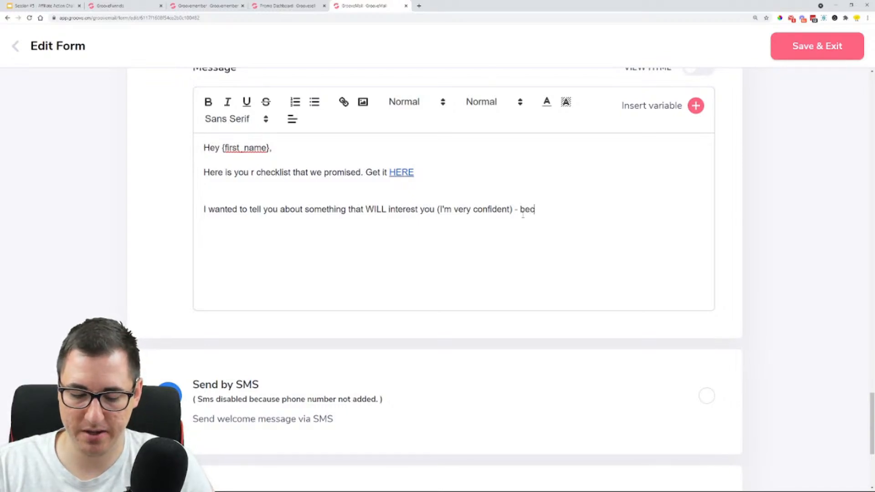
{"action": "key", "text": "BackSpace"}
{"action": "key", "text": "BackSpace"}
{"action": "key", "text": "BackSpace"}
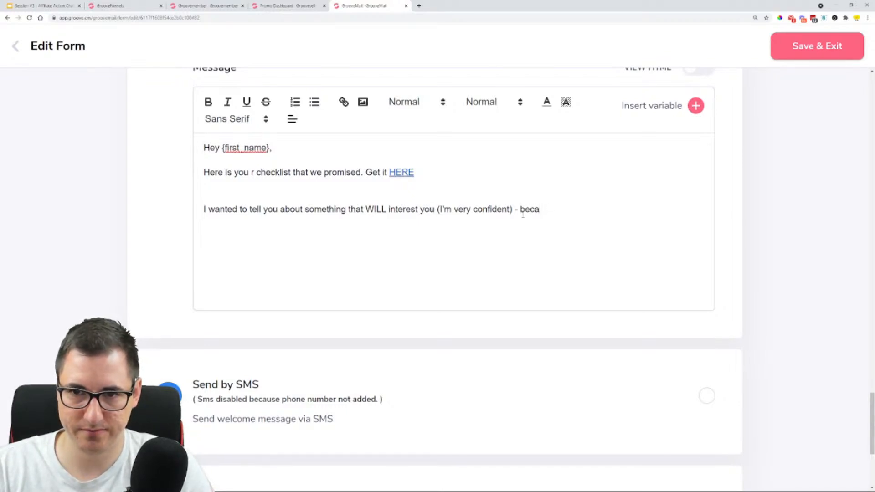
{"action": "type", "text": "use "}
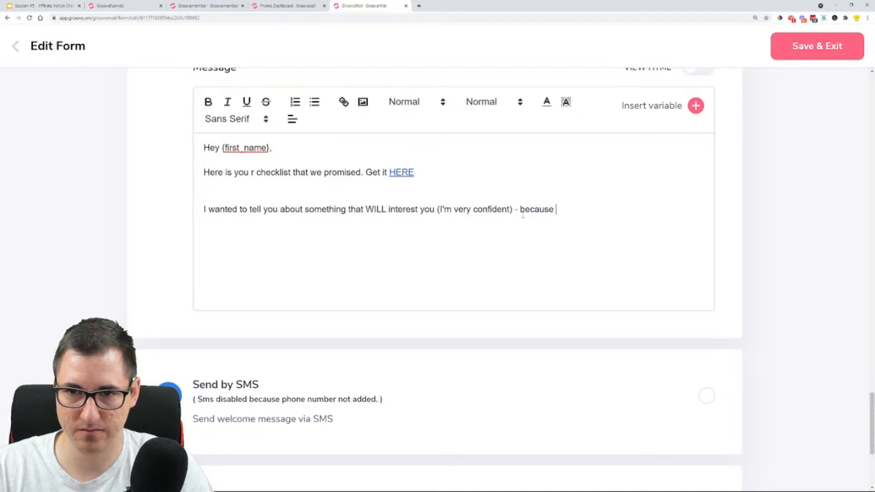
{"action": "type", "text": "this tool"}
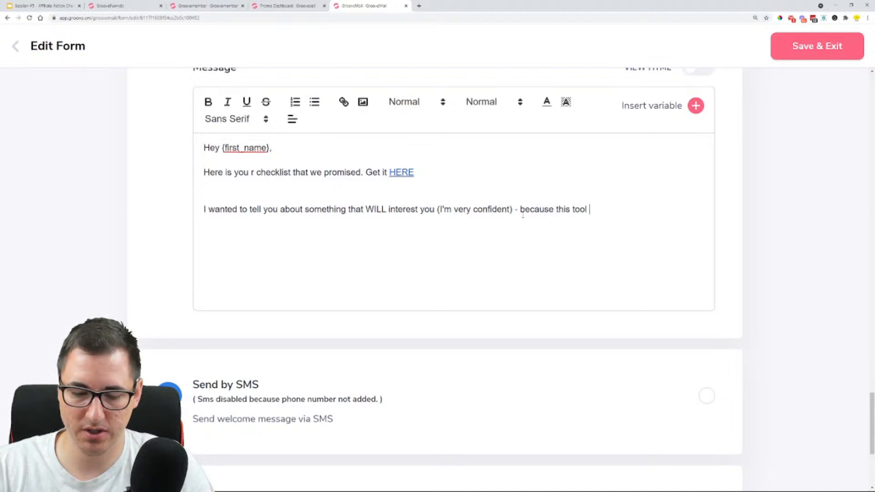
{"action": "type", "text": " is "}
{"action": "type", "text": "l"}
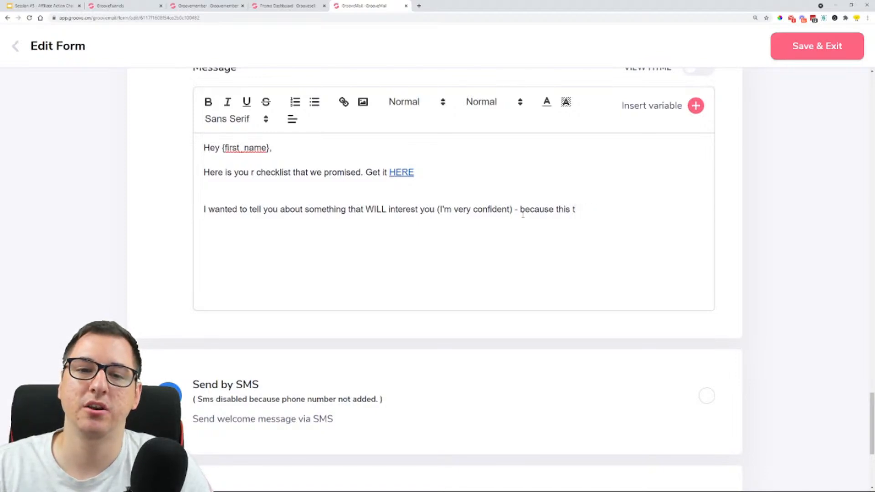
{"action": "key", "text": "BackSpace"}
{"action": "key", "text": "BackSpace"}
{"action": "key", "text": "BackSpace"}
{"action": "key", "text": "BackSpace"}
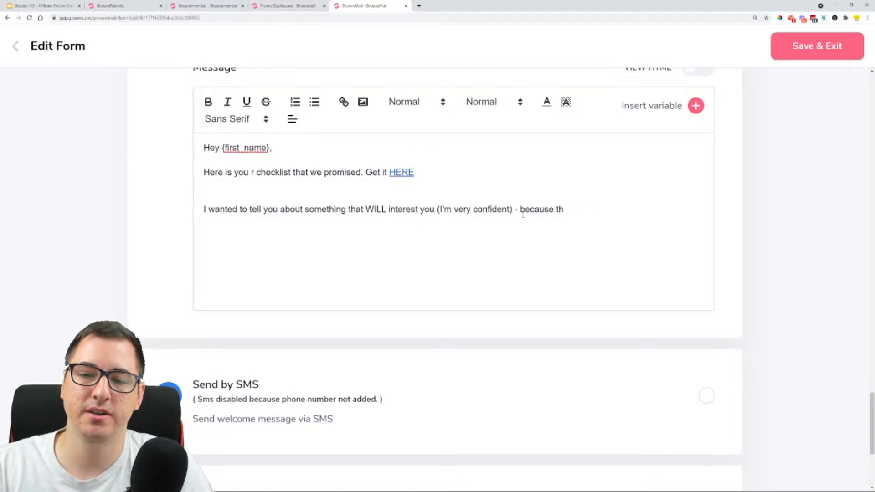
{"action": "key", "text": "BackSpace"}
{"action": "key", "text": "BackSpace"}
{"action": "key", "text": "BackSpace"}
{"action": "key", "text": "BackSpace"}
{"action": "key", "text": "BackSpace"}
{"action": "key", "text": "BackSpace"}
{"action": "key", "text": "BackSpace"}
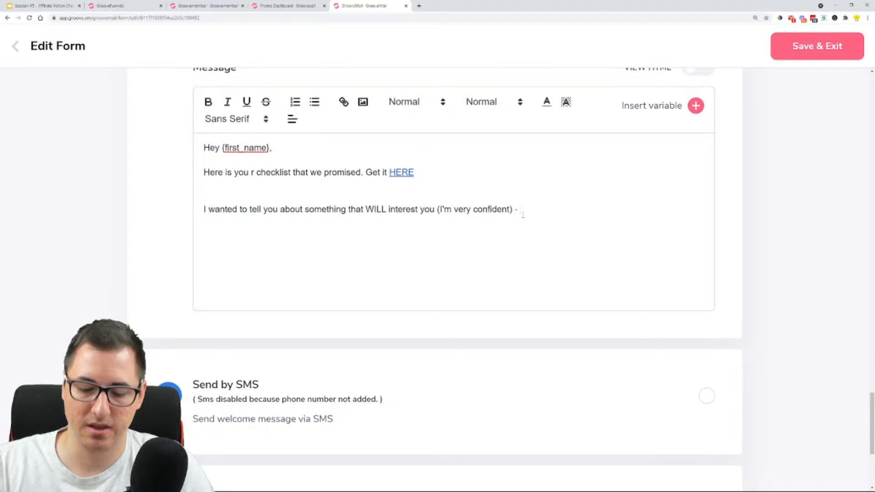
Complete the second paragraph after the dash with "I have something that could change the way you do business online."
{"action": "type", "text": "I have somethi"}
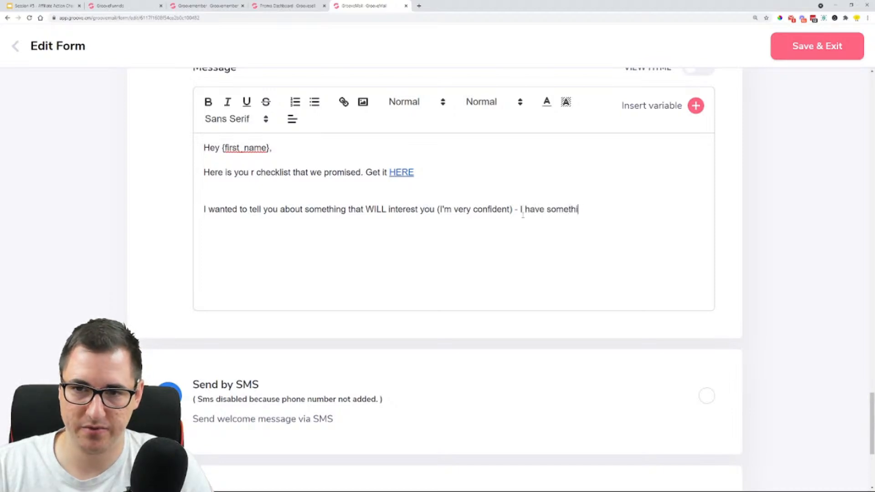
{"action": "type", "text": "ng that could "}
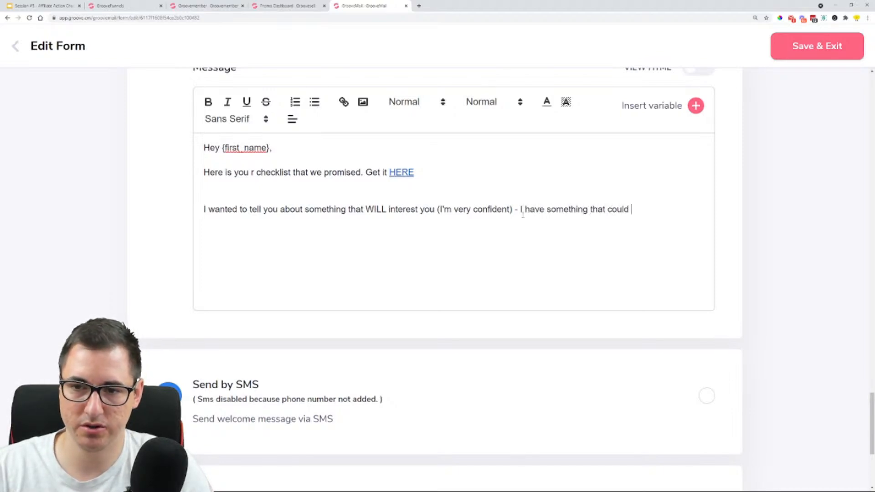
{"action": "type", "text": "change the "}
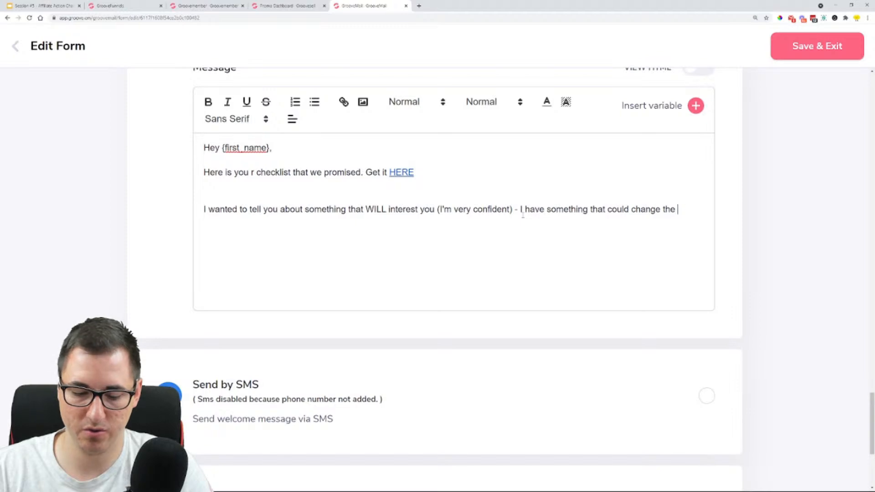
{"action": "type", "text": "way you do "}
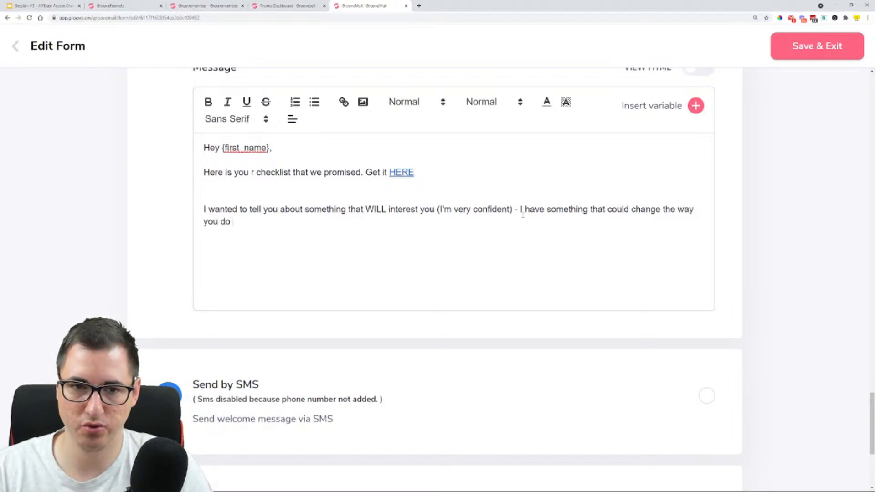
{"action": "type", "text": "business o"}
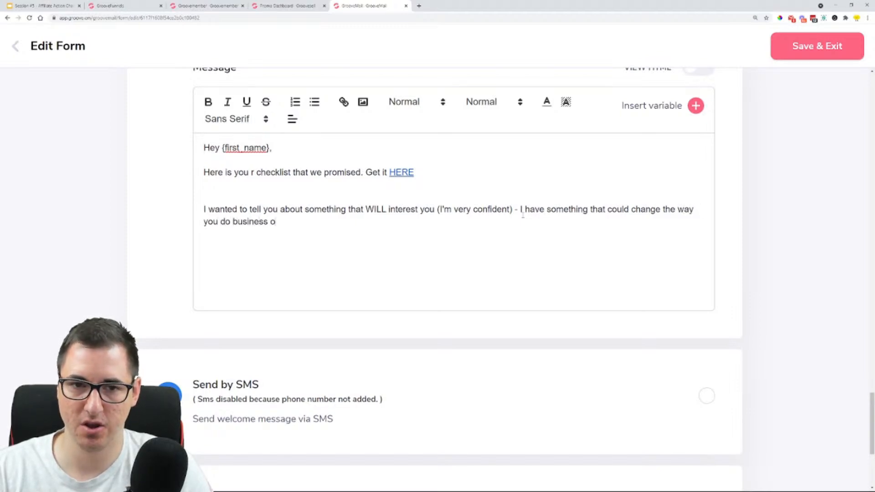
{"action": "type", "text": "nline."}
Start a new paragraph, after a blank line, with "If you want to check it out -"
{"action": "key", "text": "Return"}
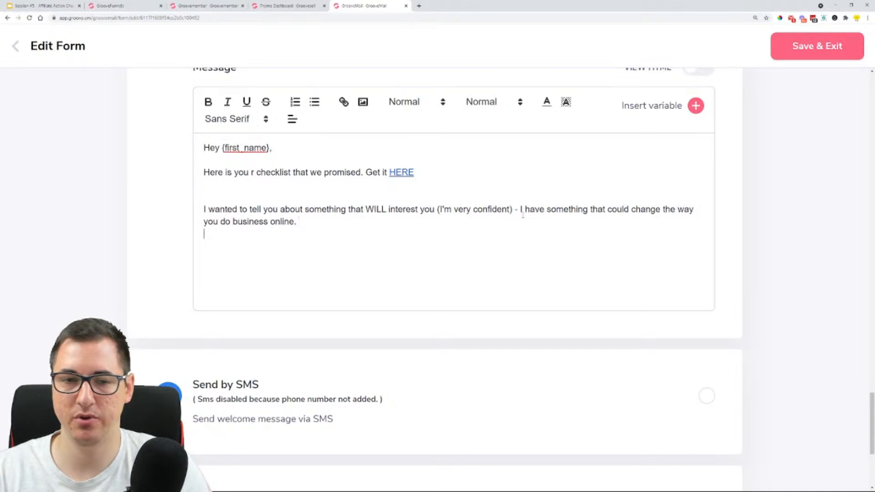
{"action": "key", "text": "Return"}
{"action": "type", "text": "If you "}
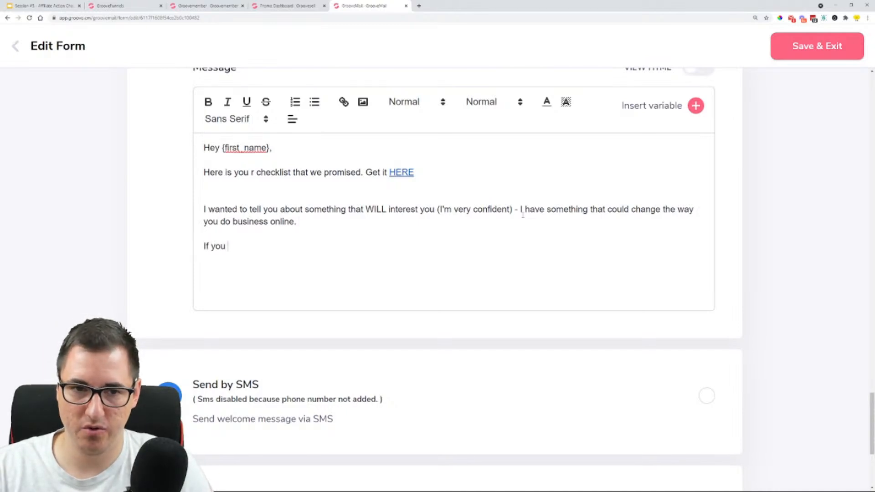
{"action": "type", "text": "want to check "}
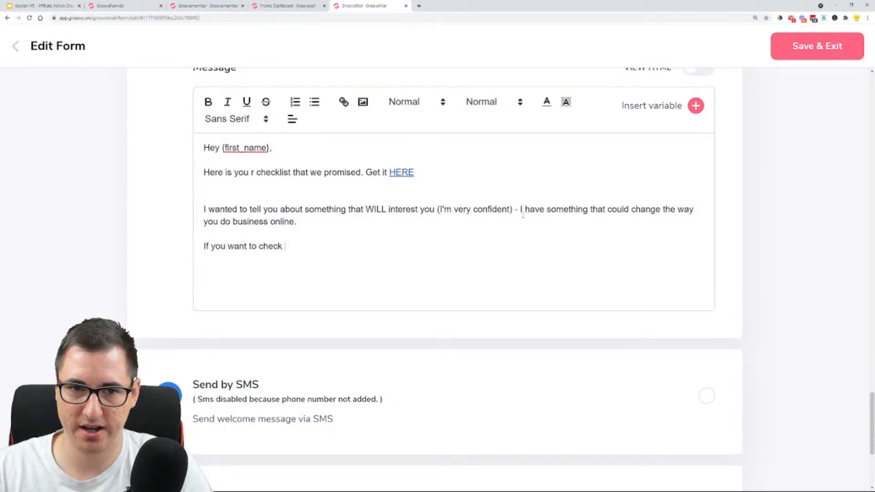
{"action": "type", "text": "it out -"}
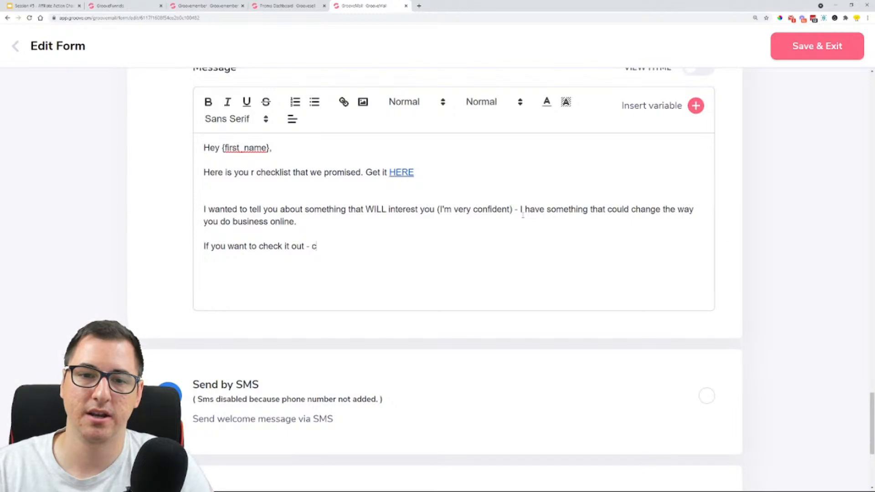
{"action": "type", "text": " c"}
{"action": "key", "text": "BackSpace"}
{"action": "type", "text": "CLIK"}
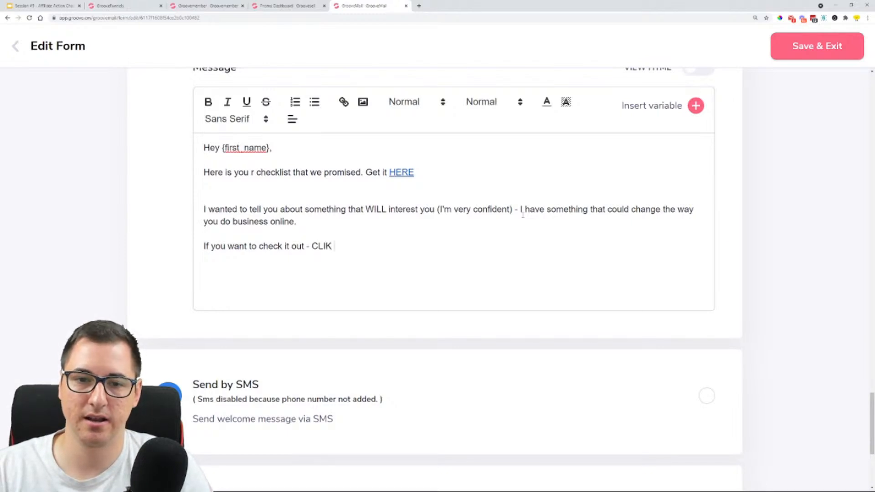
{"action": "key", "text": "BackSpace"}
{"action": "type", "text": "CK HERE"}
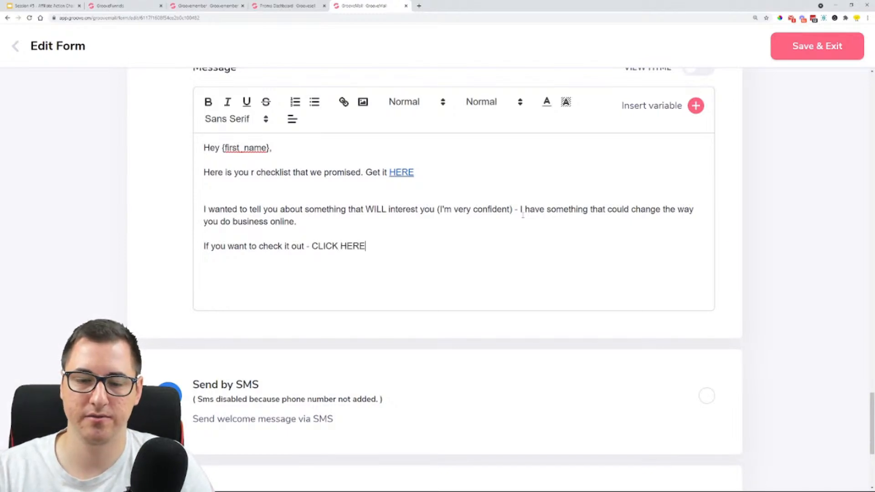
{"action": "key", "text": "BackSpace"}
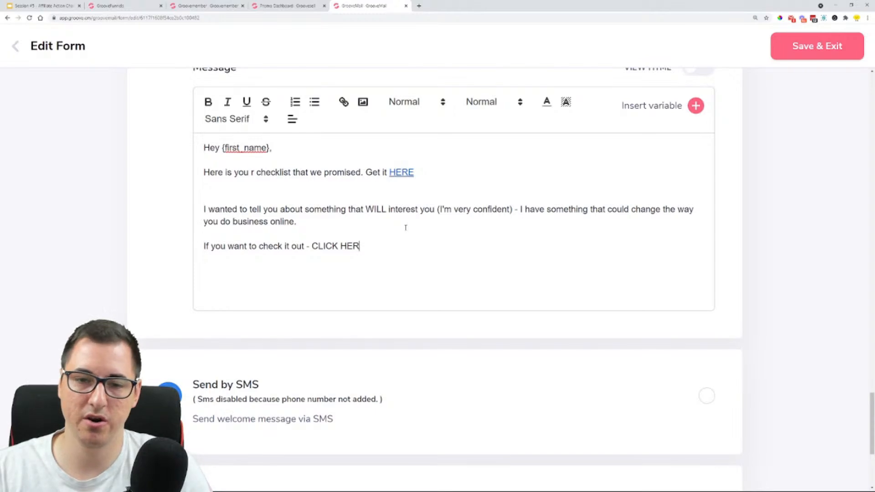
{"action": "key", "text": "BackSpace"}
{"action": "key", "text": "BackSpace"}
{"action": "key", "text": "BackSpace"}
{"action": "key", "text": "BackSpace"}
{"action": "key", "text": "BackSpace"}
{"action": "key", "text": "BackSpace"}
{"action": "key", "text": "BackSpace"}
{"action": "key", "text": "BackSpace"}
{"action": "key", "text": "BackSpace"}
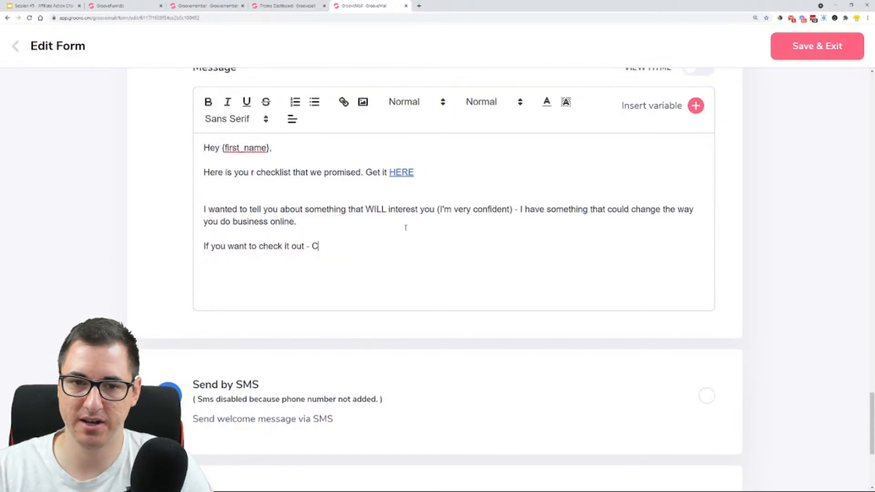
Finish the call-to-action line after the dash with "VISIT THIS PAGE"
{"action": "type", "text": "VISIT THIAS"}
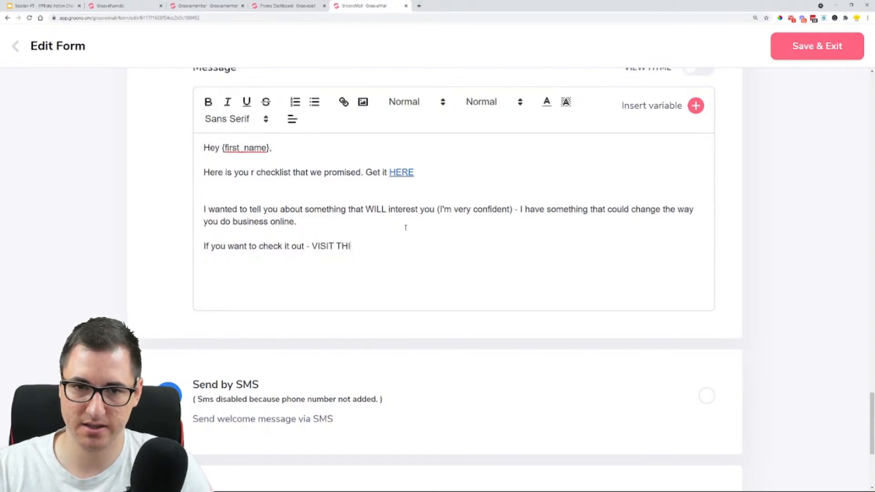
{"action": "key", "text": "BackSpace"}
{"action": "key", "text": "BackSpace"}
{"action": "type", "text": "S PAGE"}
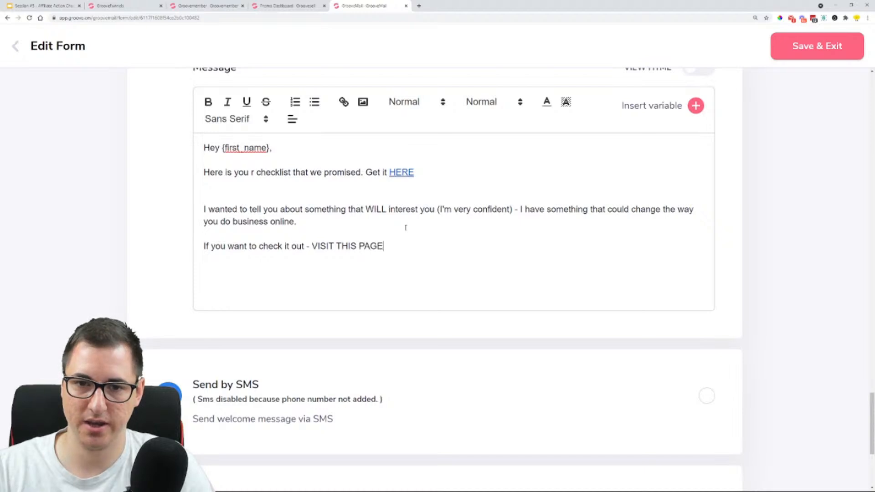
Link the words VISIT THIS PAGE to the GrooveFunnels affiliate link copied from the GrooveSell promotion dashboard
{"action": "left_click_drag", "start_coordinate": [384, 246], "coordinate": [311, 246]}
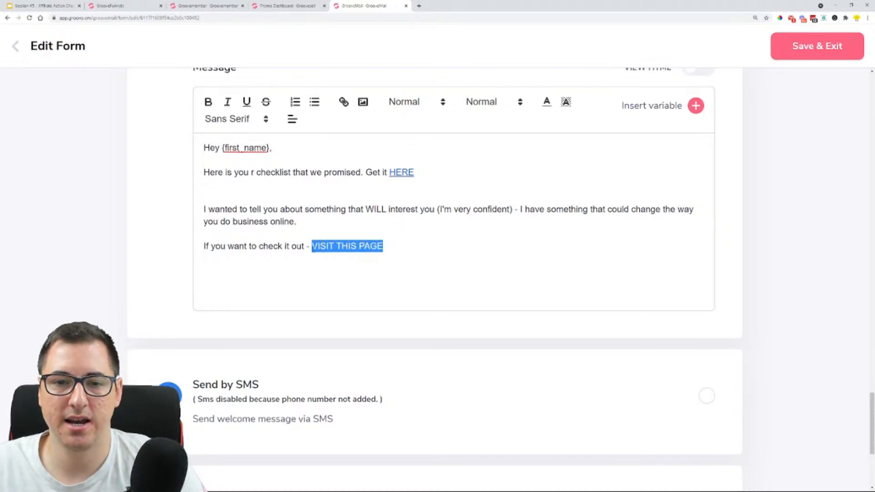
{"action": "left_click", "coordinate": [343, 101]}
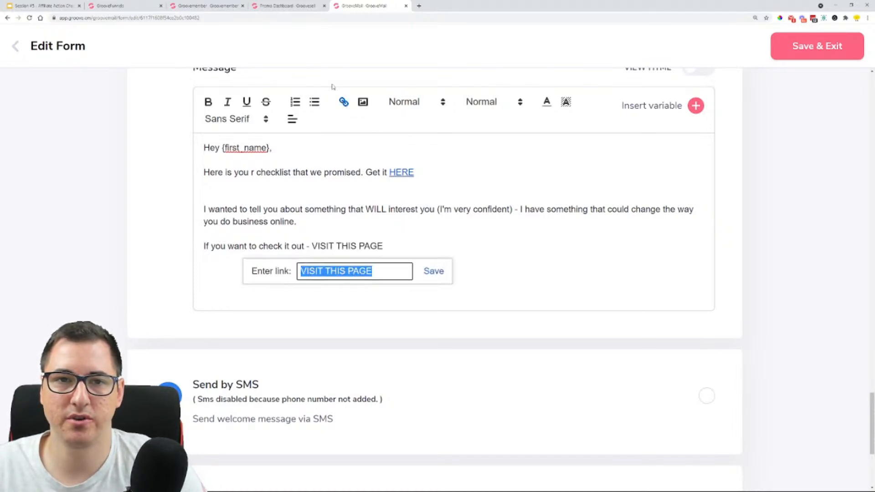
{"action": "left_click", "coordinate": [281, 5]}
{"action": "left_click", "coordinate": [828, 237]}
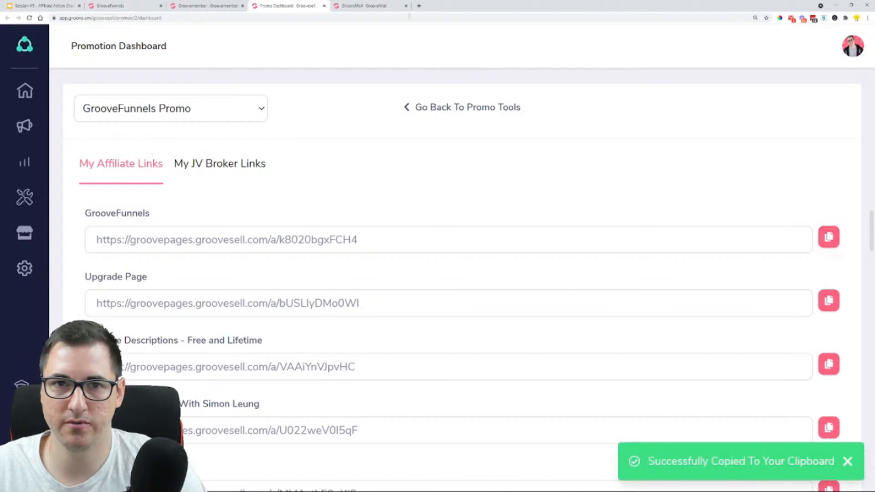
{"action": "left_click", "coordinate": [360, 6]}
{"action": "key", "text": "ctrl+v"}
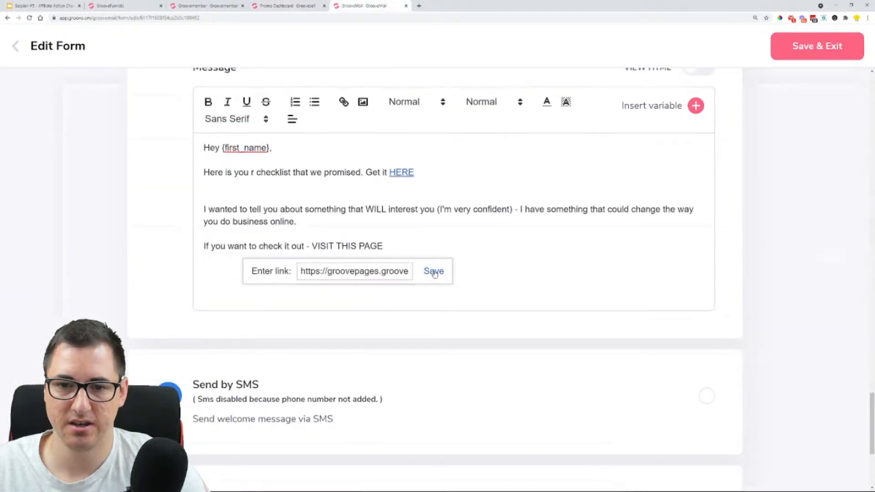
{"action": "left_click", "coordinate": [433, 272]}
{"action": "key", "text": "Return"}
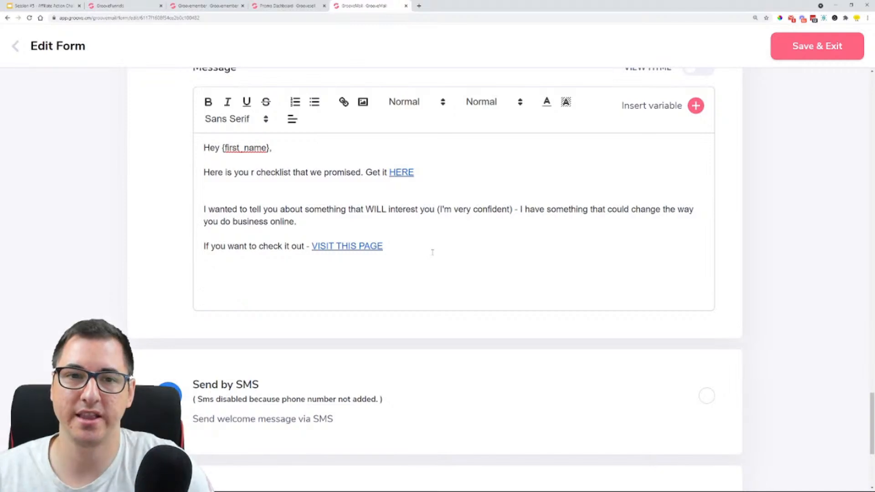
Try to proceed to the form's next stage from the welcome email settings
{"action": "scroll", "coordinate": [501, 246], "scroll_direction": "up", "scroll_amount": 4}
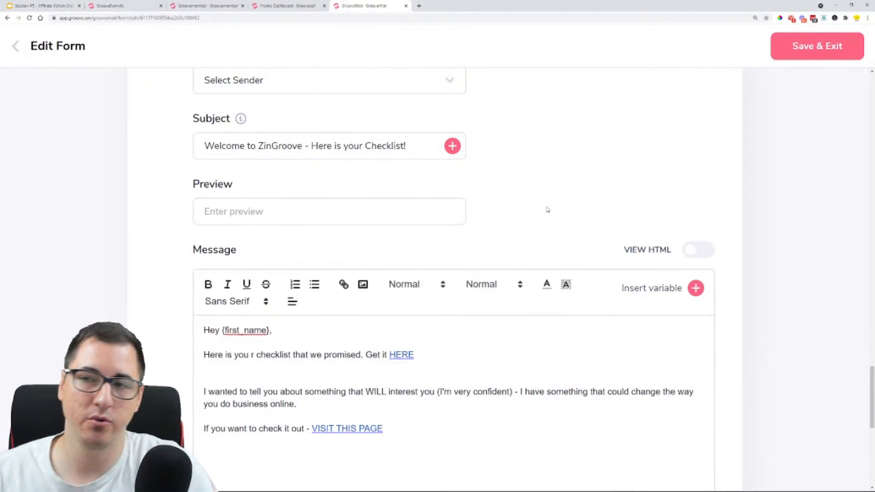
{"action": "scroll", "coordinate": [547, 209], "scroll_direction": "down", "scroll_amount": 9}
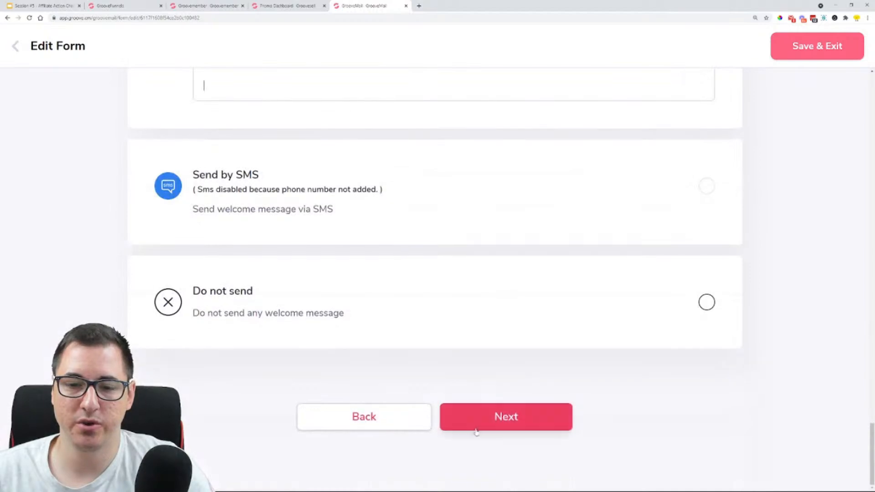
{"action": "left_click", "coordinate": [501, 422]}
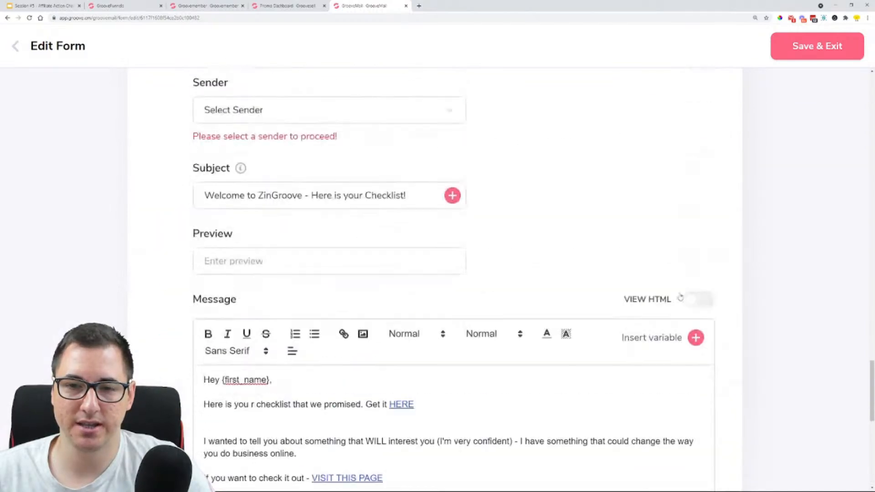
Check which senders are available for the welcome email and review the written message
{"action": "left_click", "coordinate": [350, 262]}
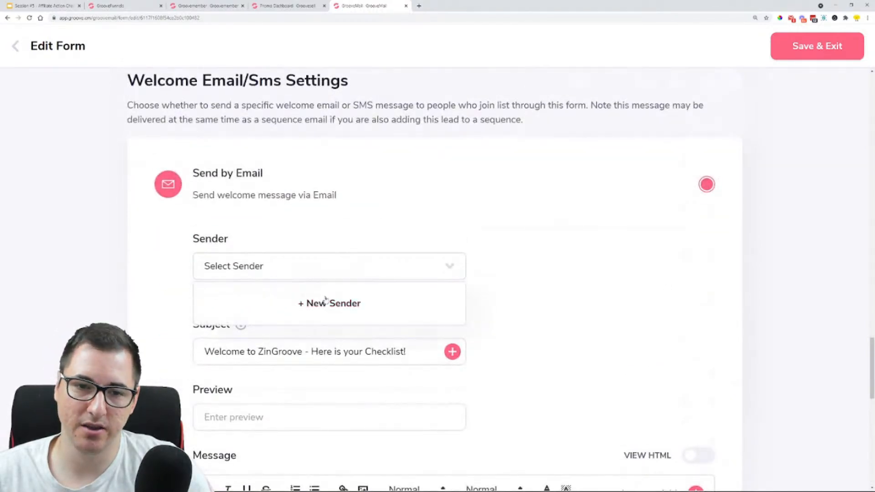
{"action": "left_click", "coordinate": [512, 288]}
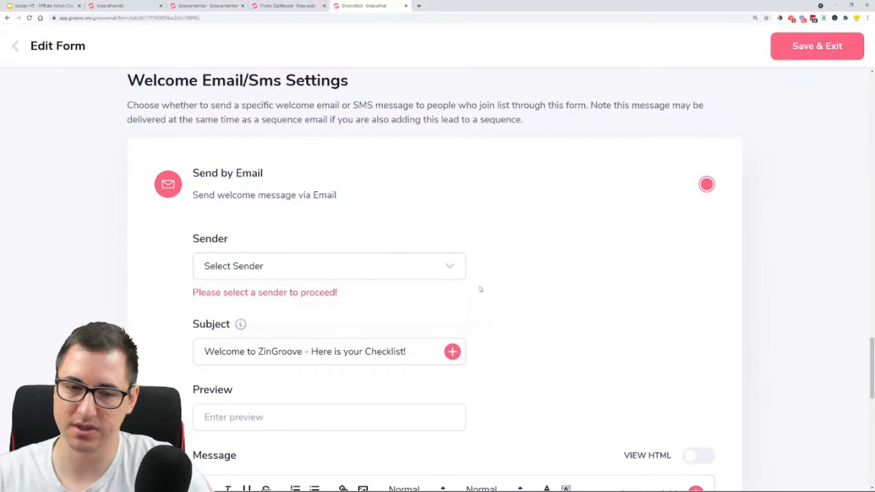
{"action": "scroll", "coordinate": [449, 279], "scroll_direction": "down", "scroll_amount": 3}
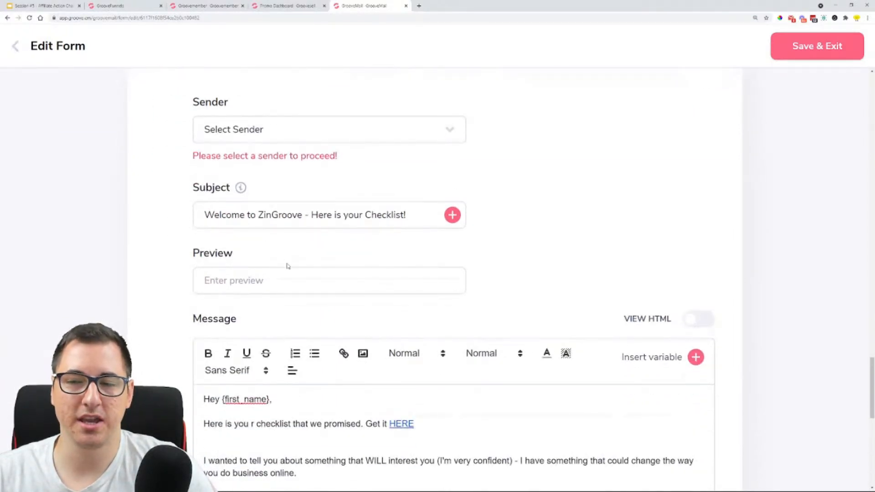
{"action": "scroll", "coordinate": [288, 266], "scroll_direction": "down", "scroll_amount": 3}
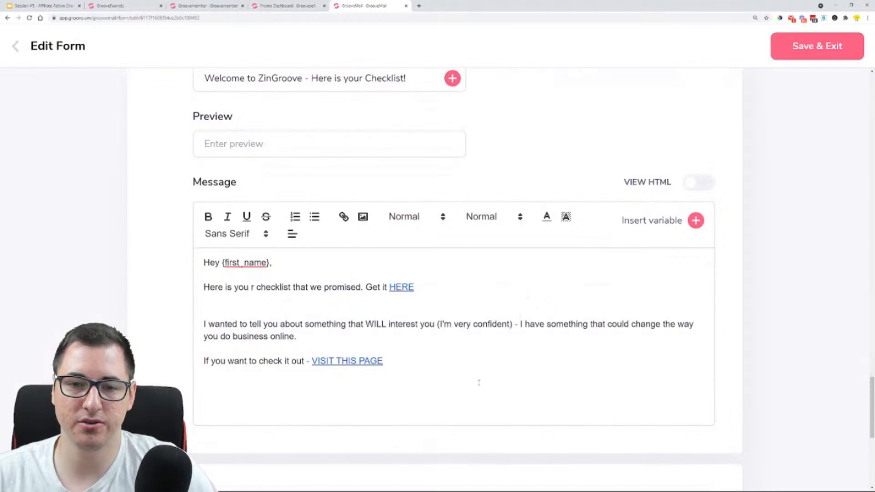
Switch to the Google Slides deck and highlight the options for delivering the freebie in an email and on a Download page
{"action": "scroll", "coordinate": [484, 348], "scroll_direction": "up", "scroll_amount": 1}
{"action": "scroll", "coordinate": [460, 264], "scroll_direction": "down", "scroll_amount": 3}
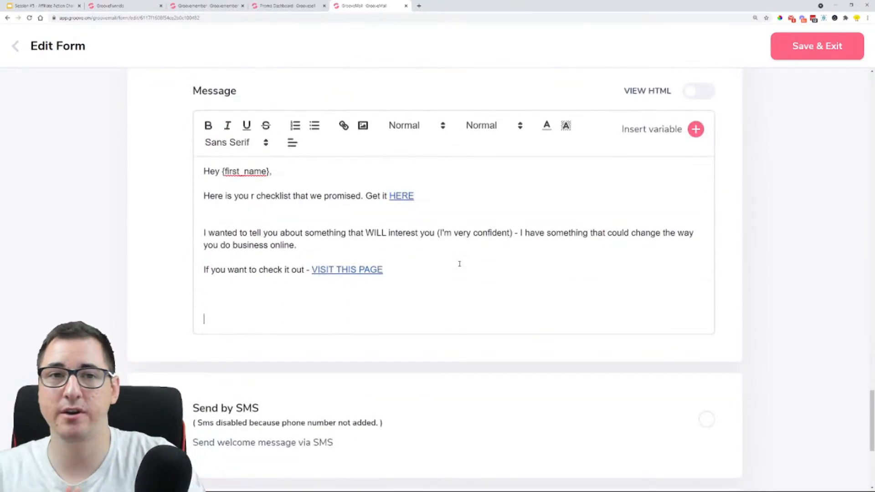
{"action": "left_click", "coordinate": [123, 6]}
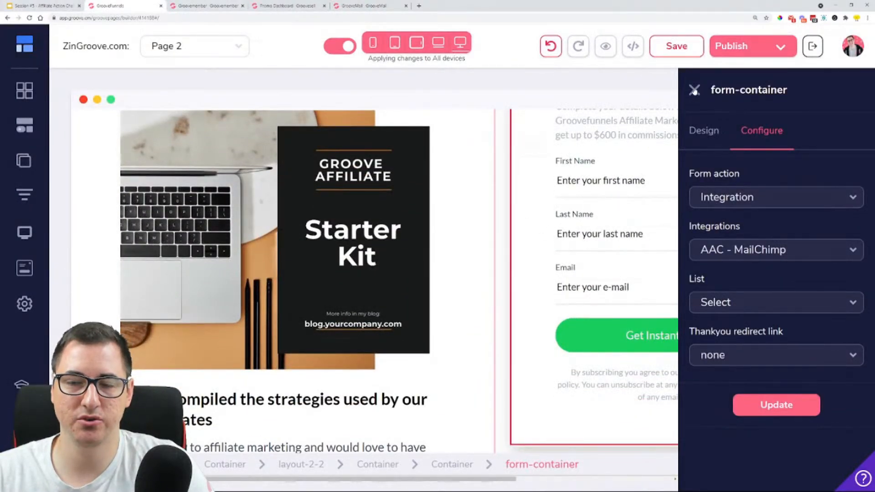
{"action": "left_click", "coordinate": [59, 5]}
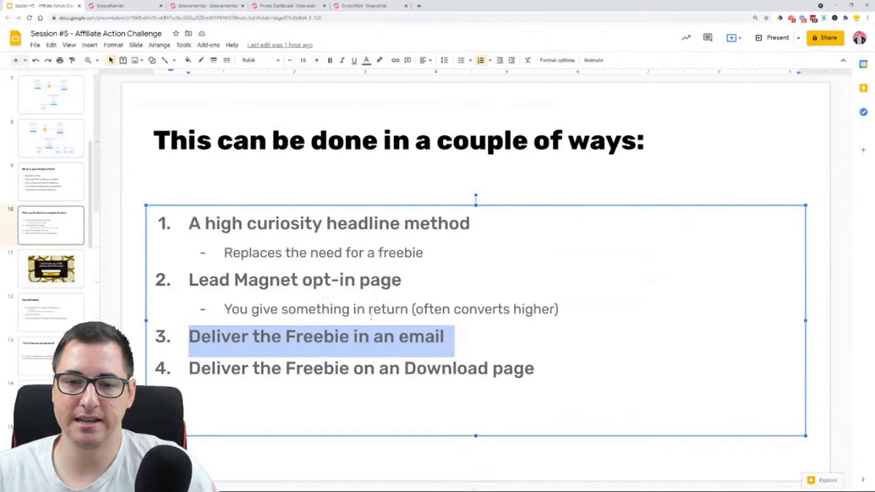
{"action": "left_click_drag", "start_coordinate": [285, 337], "coordinate": [441, 336]}
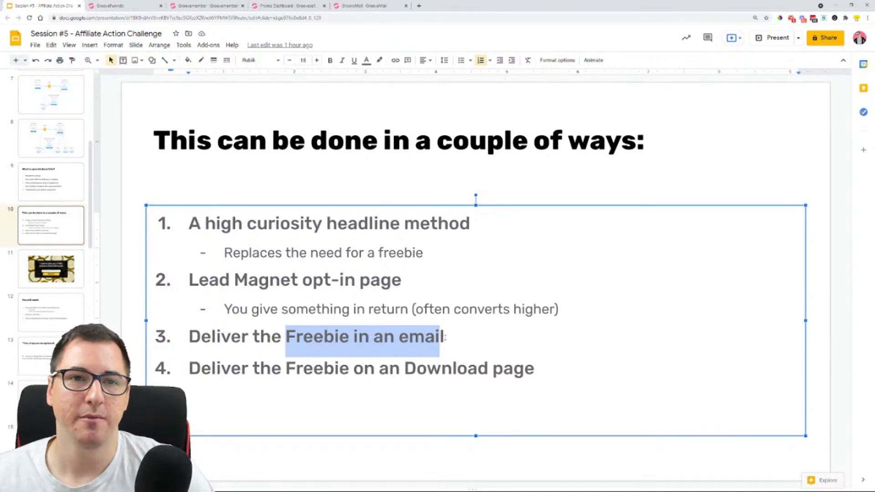
{"action": "left_click_drag", "start_coordinate": [195, 363], "coordinate": [537, 361]}
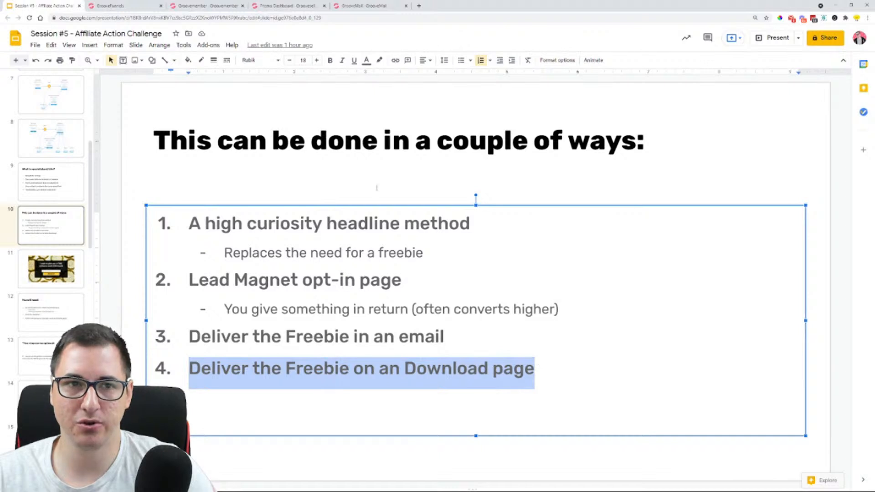
Return to the GroovePages builder, close the form-container settings, and add a new page from the blank template
{"action": "left_click", "coordinate": [144, 3]}
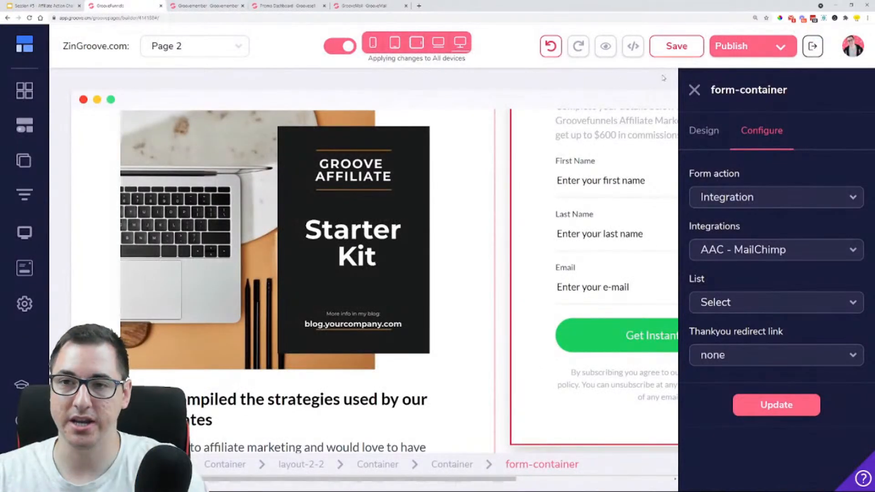
{"action": "left_click", "coordinate": [695, 90]}
{"action": "key", "text": "ctrl+minus"}
{"action": "key", "text": "ctrl+minus"}
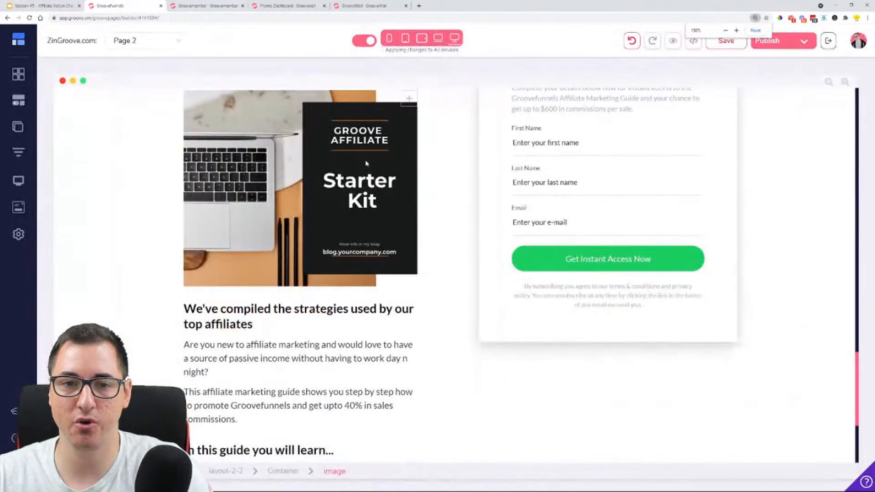
{"action": "left_click", "coordinate": [18, 126]}
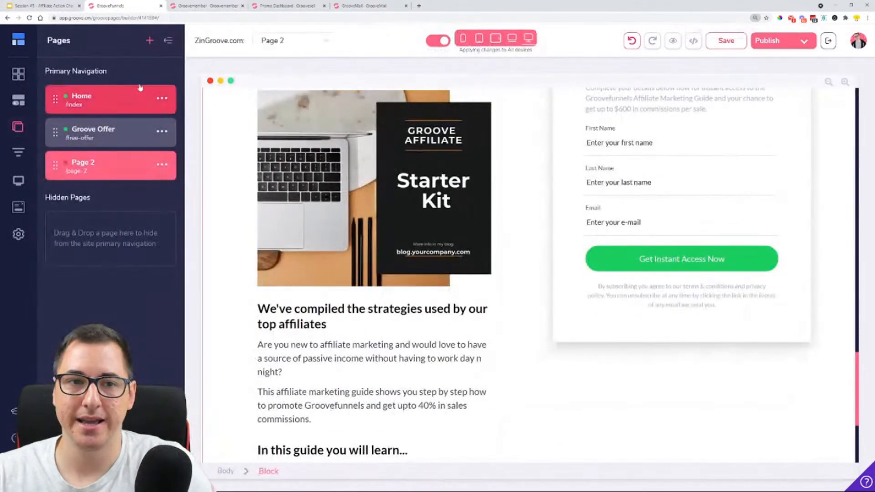
{"action": "left_click", "coordinate": [150, 40]}
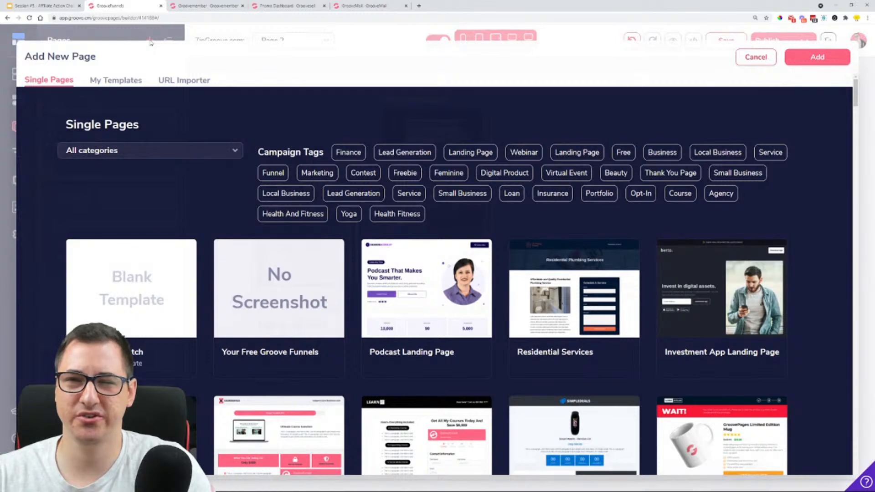
{"action": "left_click", "coordinate": [129, 285]}
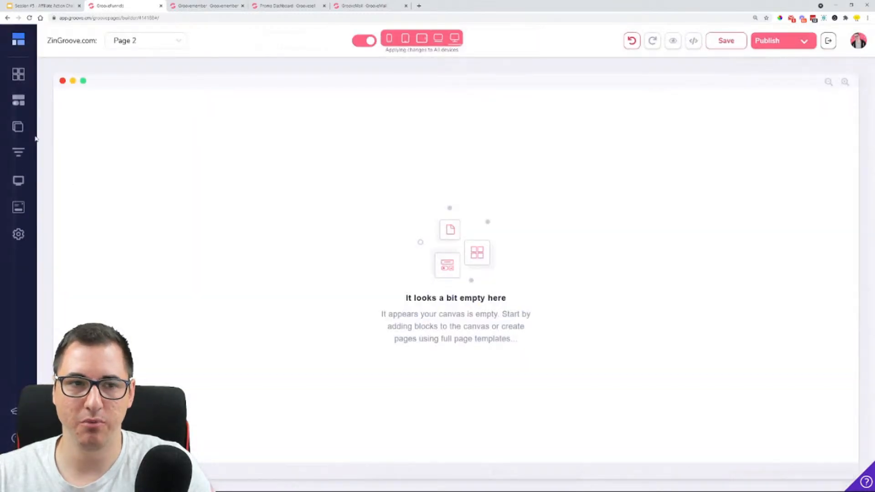
Look through the full collection of designed blocks for a layout that suits the download page
{"action": "left_click", "coordinate": [19, 74]}
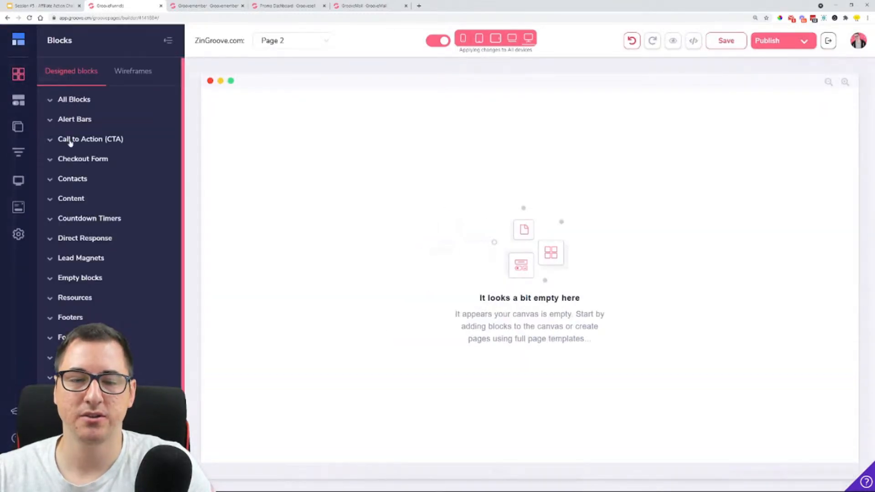
{"action": "key", "text": "ctrl+plus"}
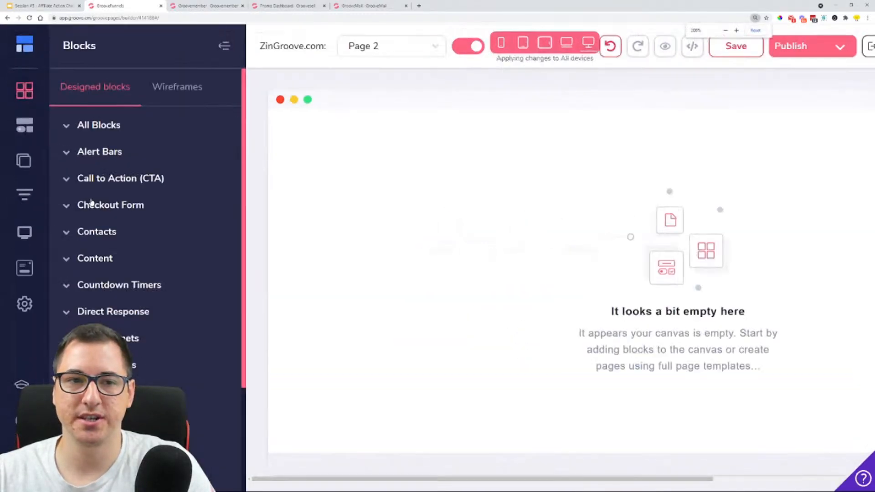
{"action": "left_click", "coordinate": [119, 130]}
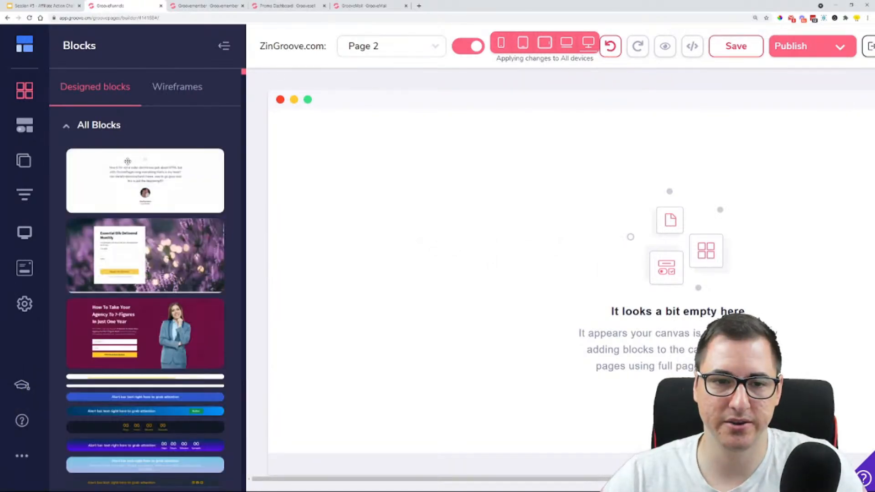
{"action": "scroll", "coordinate": [132, 178], "scroll_direction": "down", "scroll_amount": 10}
{"action": "scroll", "coordinate": [132, 178], "scroll_direction": "up", "scroll_amount": 15}
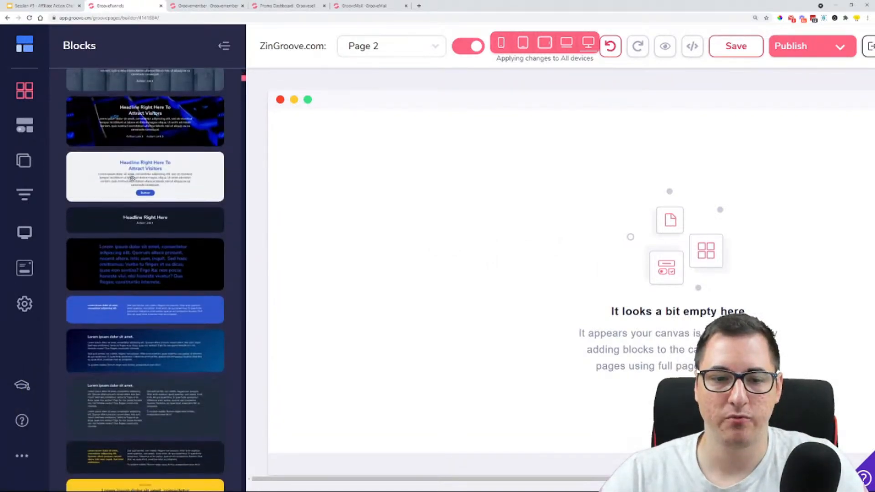
{"action": "left_click", "coordinate": [114, 129]}
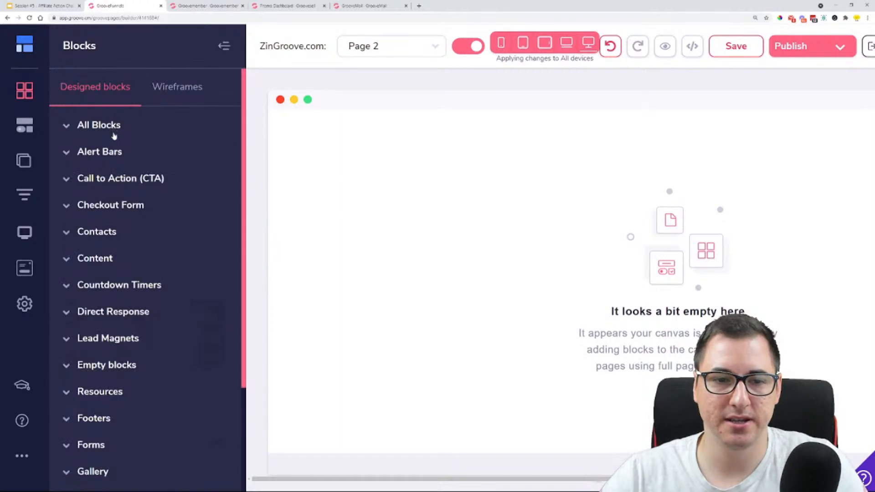
Insert the "Physical books and workbooks" lead magnet block with the Download Now button on the blank page
{"action": "scroll", "coordinate": [124, 227], "scroll_direction": "down", "scroll_amount": 3}
{"action": "left_click", "coordinate": [126, 250]}
{"action": "scroll", "coordinate": [138, 256], "scroll_direction": "down", "scroll_amount": 2}
{"action": "scroll", "coordinate": [138, 255], "scroll_direction": "down", "scroll_amount": 1}
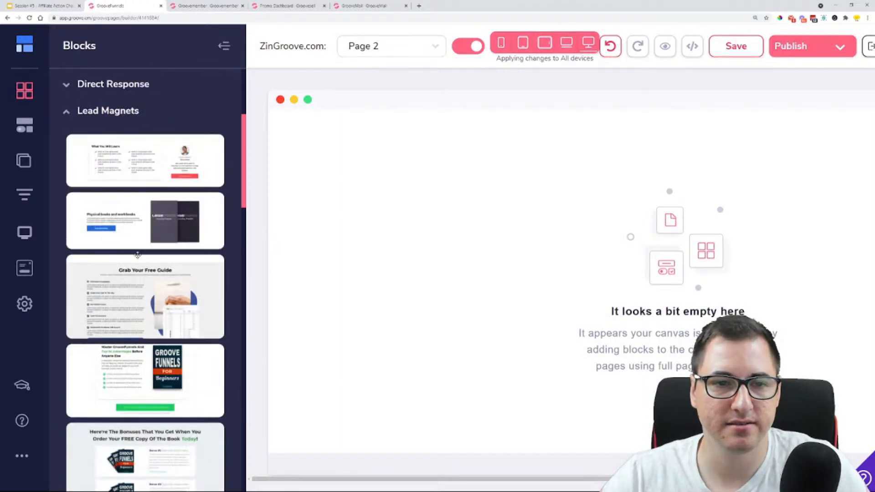
{"action": "scroll", "coordinate": [138, 256], "scroll_direction": "down", "scroll_amount": 2}
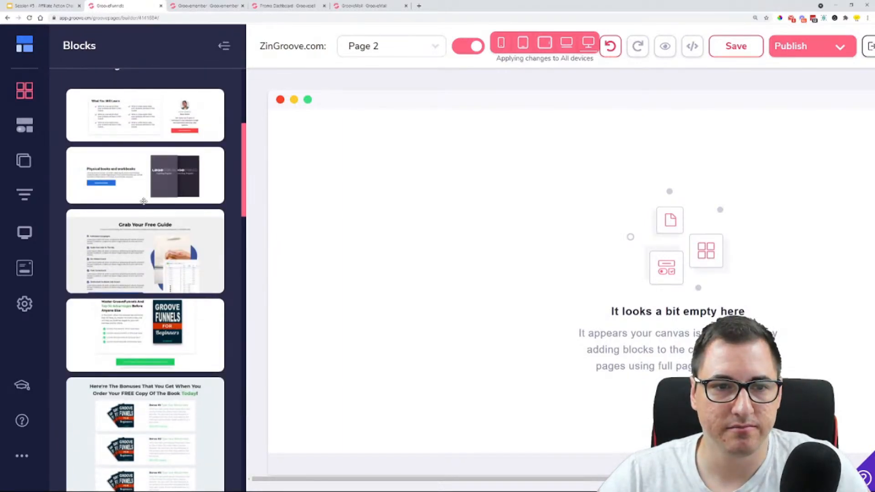
{"action": "left_click_drag", "start_coordinate": [137, 187], "coordinate": [478, 212]}
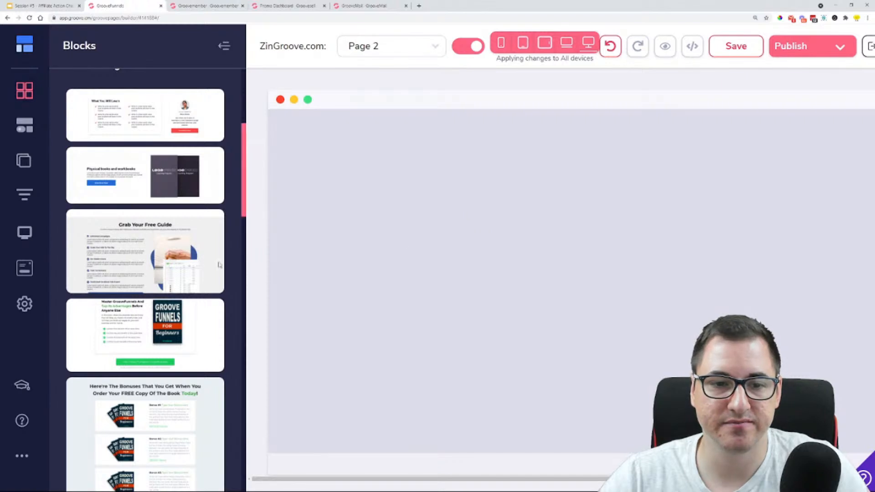
Add the "Master GrooveFunnels And Tap Its Advantages Before Anyone Else" lead magnet block with the book cover to the page
{"action": "scroll", "coordinate": [152, 244], "scroll_direction": "down", "scroll_amount": 2}
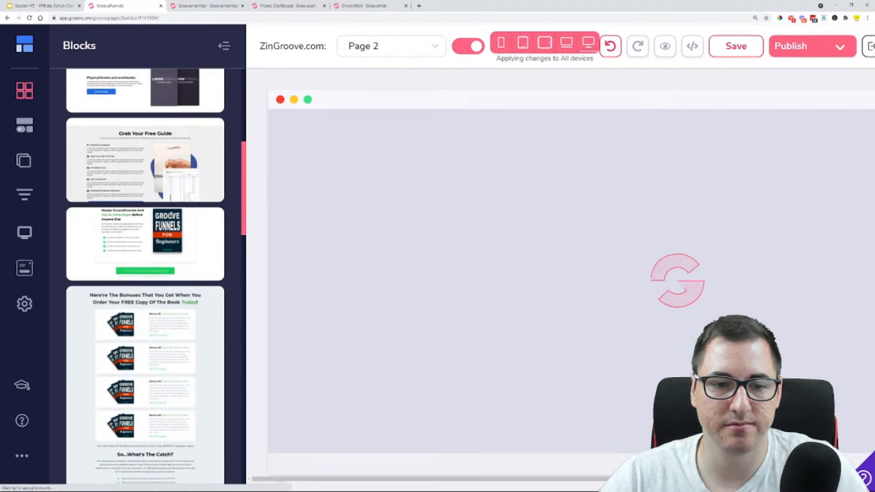
{"action": "scroll", "coordinate": [191, 205], "scroll_direction": "down", "scroll_amount": 10}
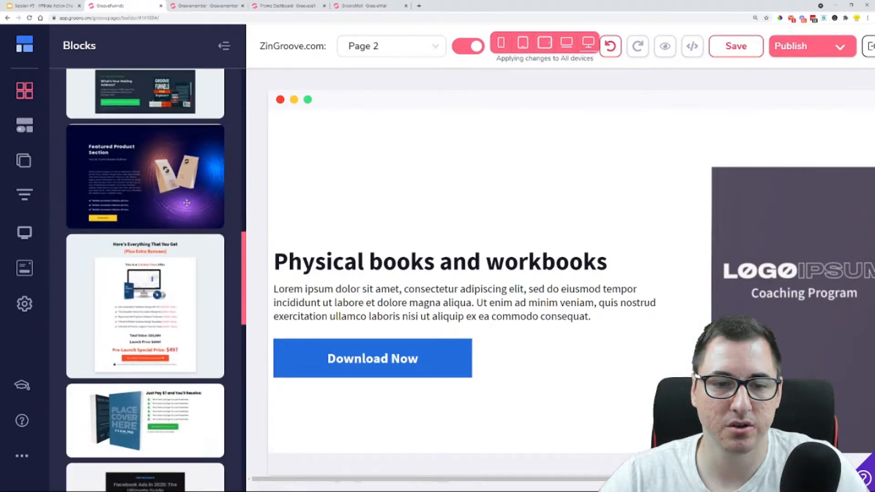
{"action": "scroll", "coordinate": [187, 203], "scroll_direction": "down", "scroll_amount": 8}
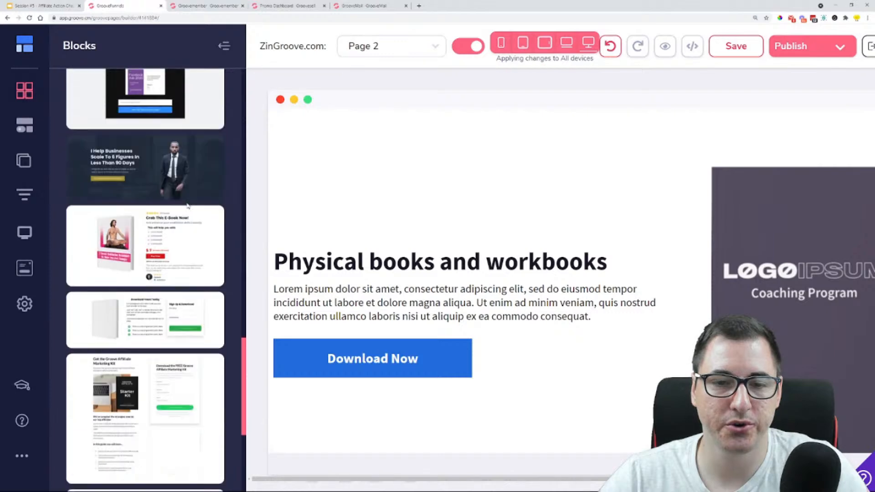
{"action": "scroll", "coordinate": [187, 203], "scroll_direction": "down", "scroll_amount": 4}
{"action": "scroll", "coordinate": [186, 202], "scroll_direction": "up", "scroll_amount": 8}
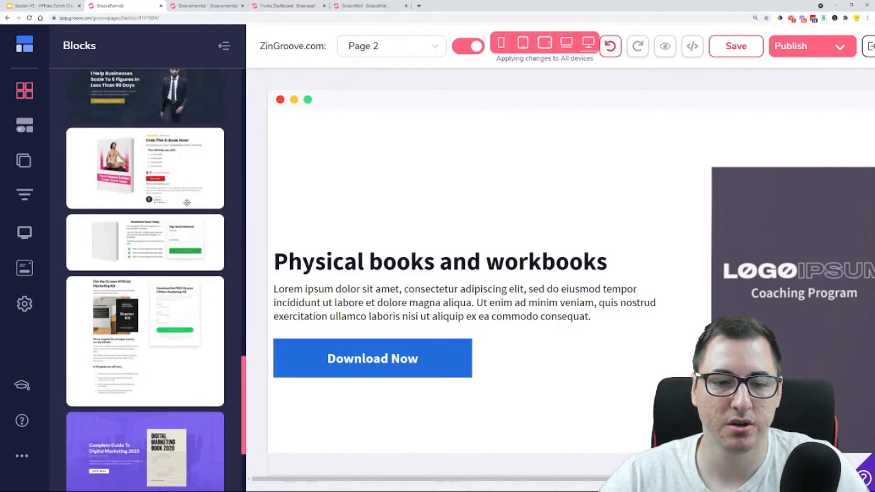
{"action": "scroll", "coordinate": [187, 203], "scroll_direction": "up", "scroll_amount": 10}
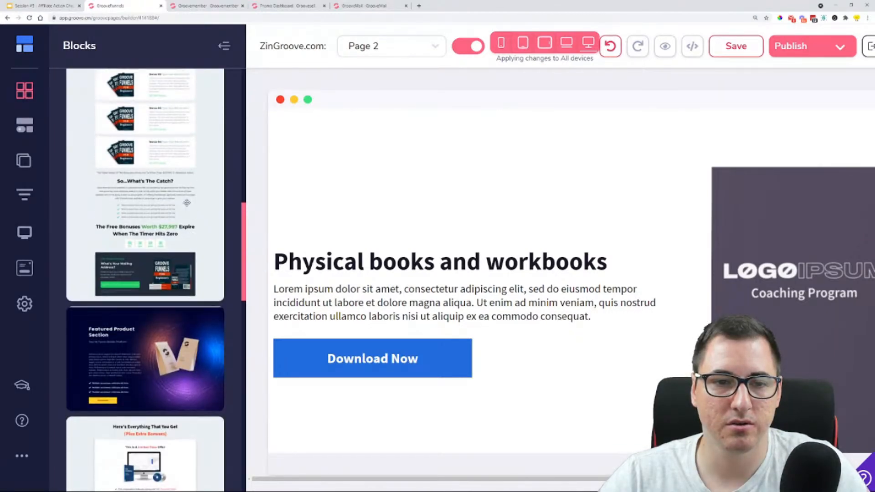
{"action": "scroll", "coordinate": [187, 202], "scroll_direction": "up", "scroll_amount": 3}
{"action": "left_click_drag", "start_coordinate": [183, 284], "coordinate": [538, 144]}
{"action": "scroll", "coordinate": [138, 236], "scroll_direction": "up", "scroll_amount": 3}
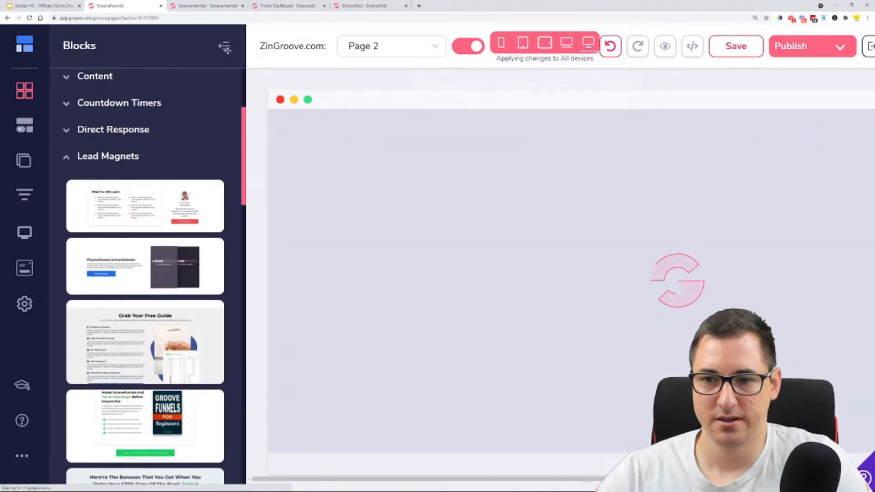
Collapse the blocks list, fit more of the new block in view, and open the book cover image's design settings
{"action": "left_click", "coordinate": [225, 46]}
{"action": "key", "text": "ctrl+minus"}
{"action": "key", "text": "ctrl+minus"}
{"action": "key", "text": "ctrl+plus"}
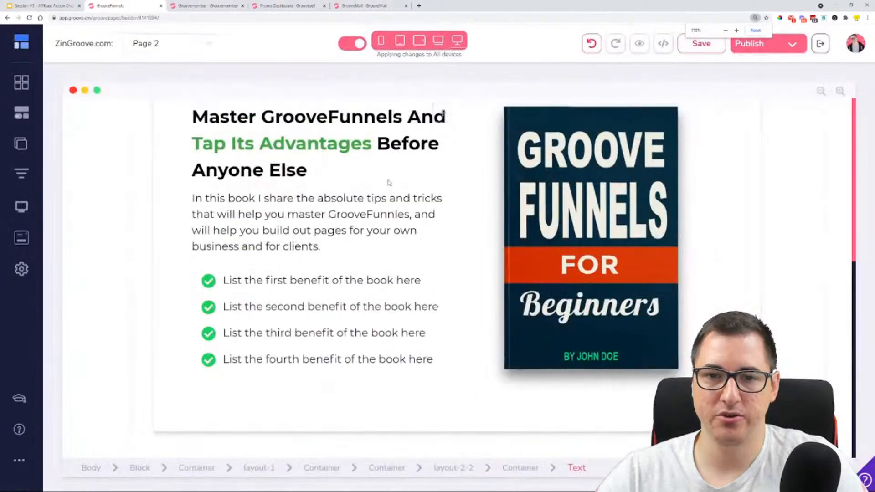
{"action": "key", "text": "ctrl+minus"}
{"action": "left_click", "coordinate": [577, 199]}
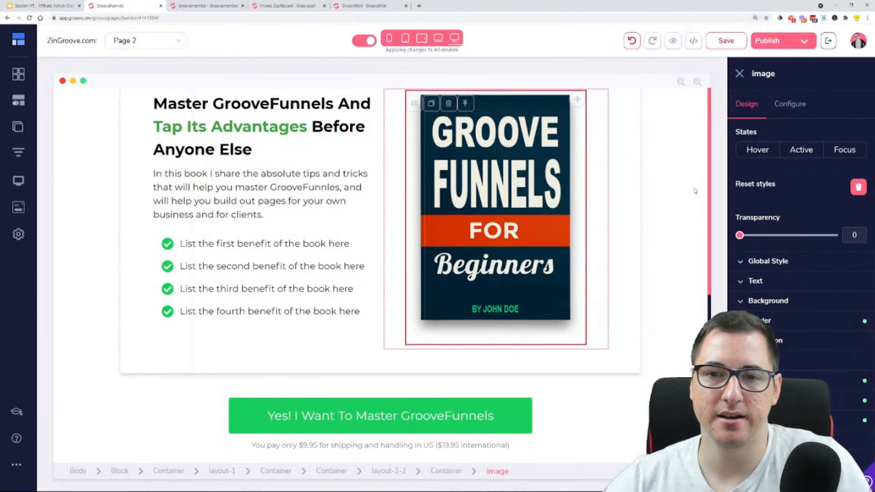
Replace the book block's heading text with "Thanks for Signing up,"
{"action": "left_click", "coordinate": [318, 141]}
{"action": "double_click", "coordinate": [299, 141]}
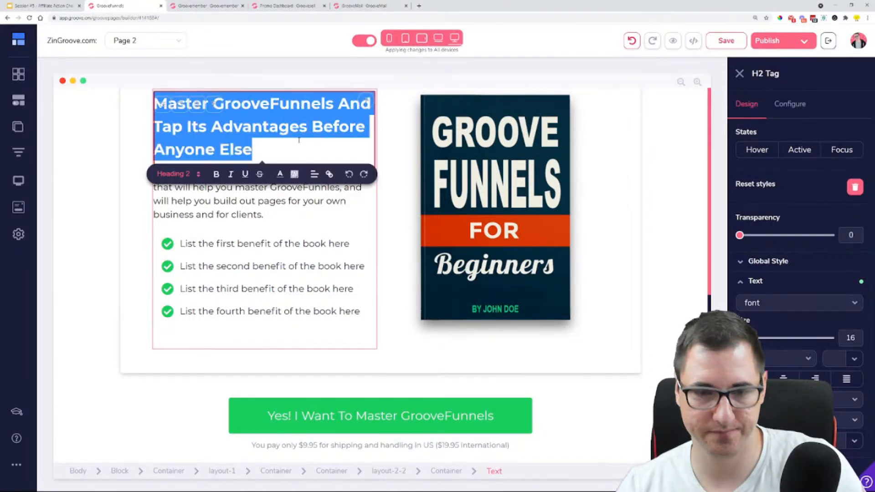
{"action": "type", "text": "Thank "}
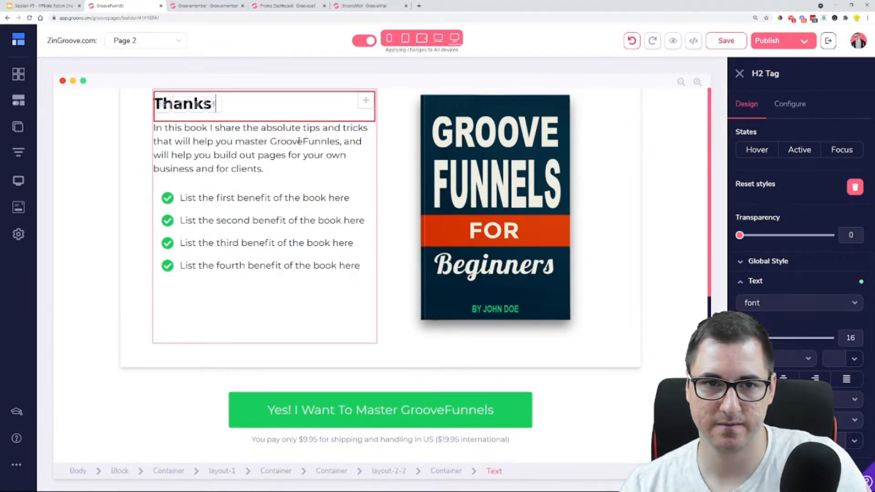
{"action": "type", "text": " for Sign"}
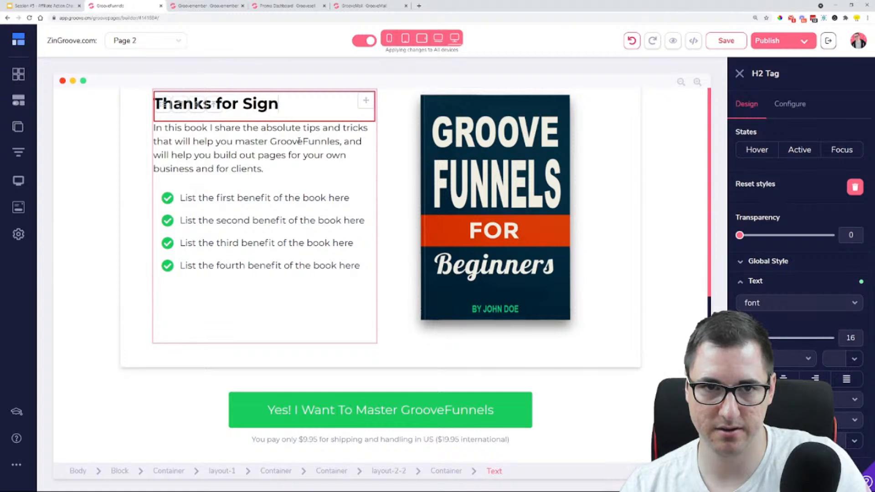
{"action": "type", "text": "ing up, "}
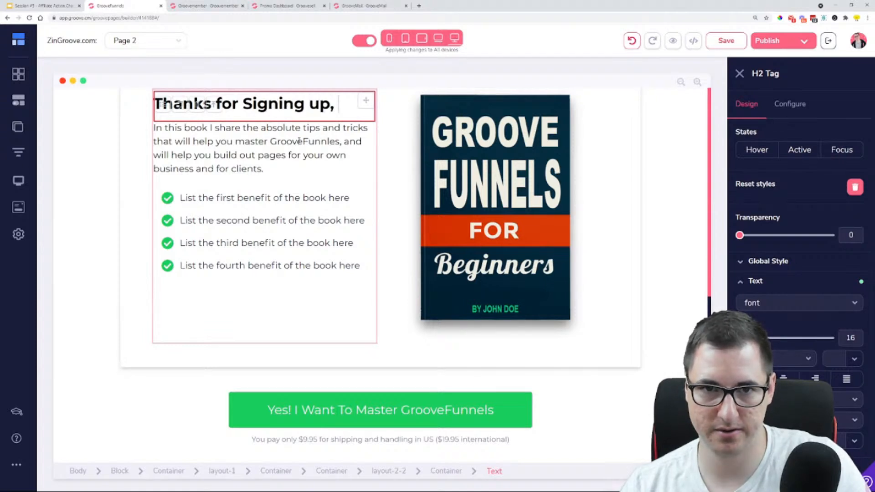
{"action": "type", "text": "here's the p"}
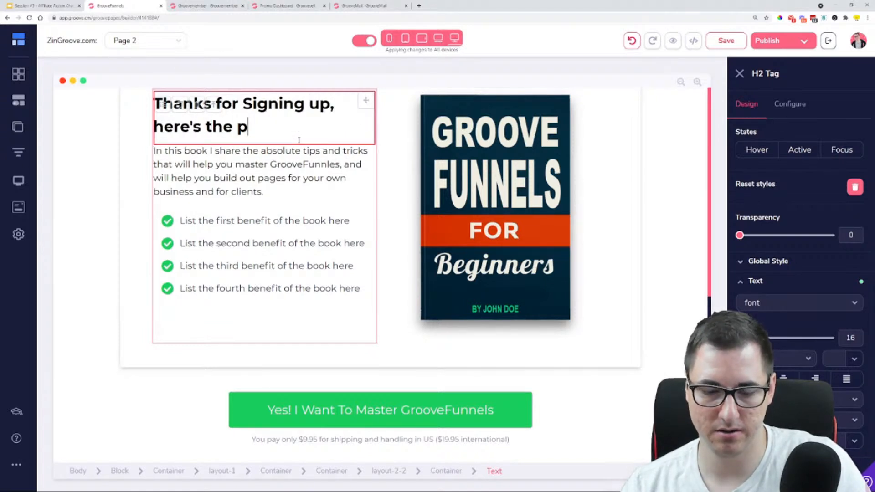
{"action": "type", "text": "romised Ch"}
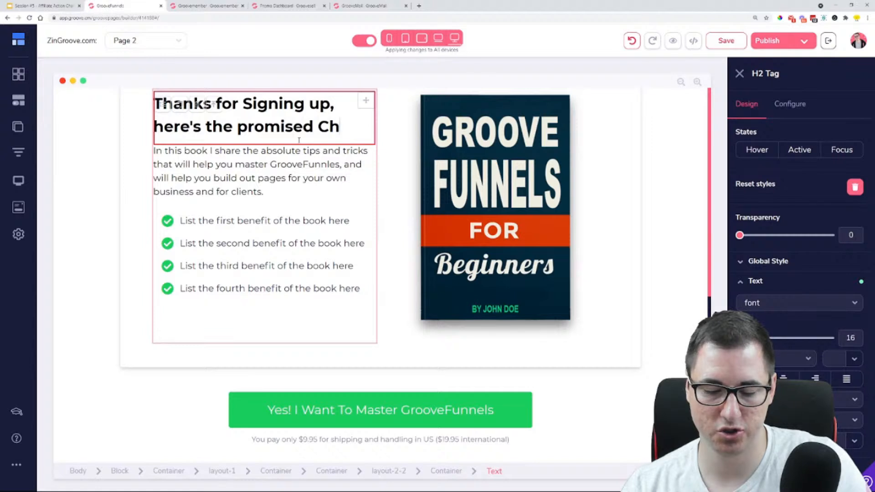
{"action": "type", "text": "ecl"}
{"action": "type", "text": "klist"}
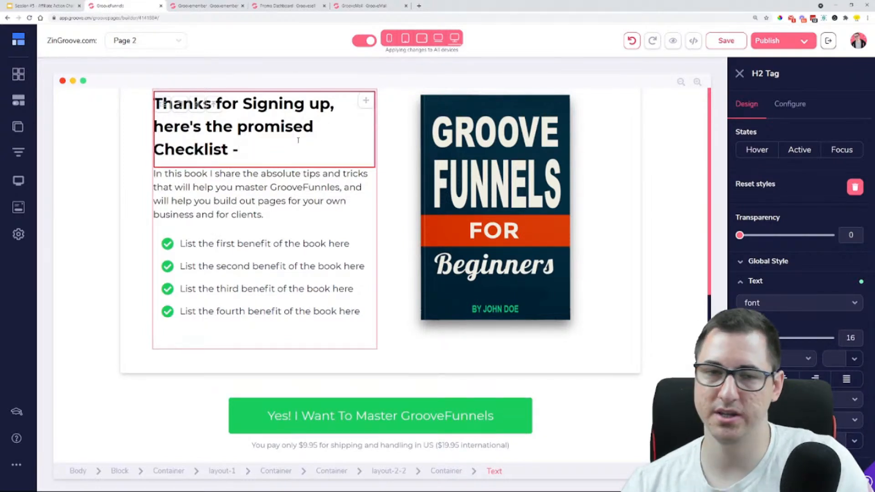
{"action": "type", "text": " ->"}
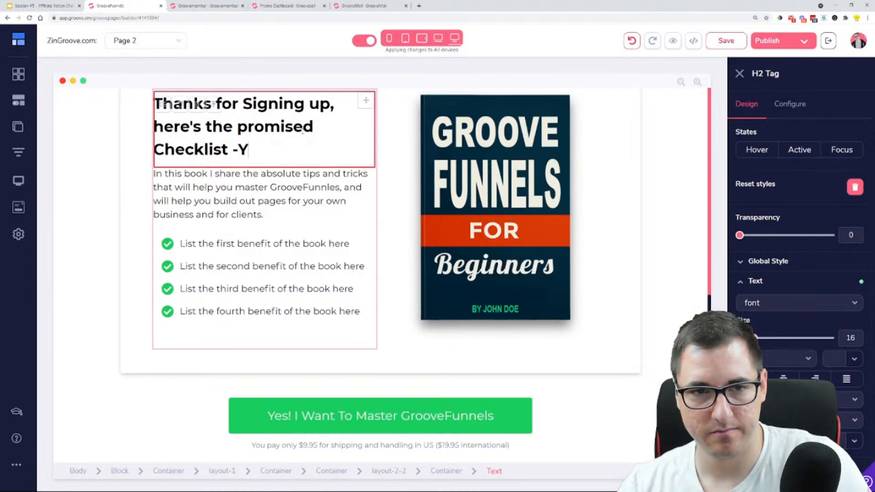
Continue the heading after the comma with "here's the promised Checklist ->"
{"action": "key", "text": "BackSpace"}
{"action": "type", "text": ">"}
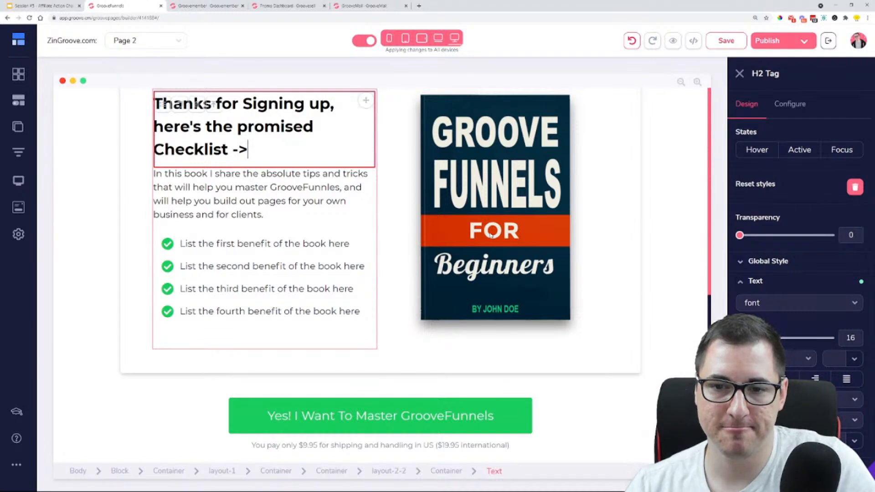
Check the link options in the book cover image's configuration and the configuration of the "Yes! I Want To Master GrooveFunnels" button
{"action": "left_click", "coordinate": [499, 351]}
{"action": "left_click", "coordinate": [487, 309]}
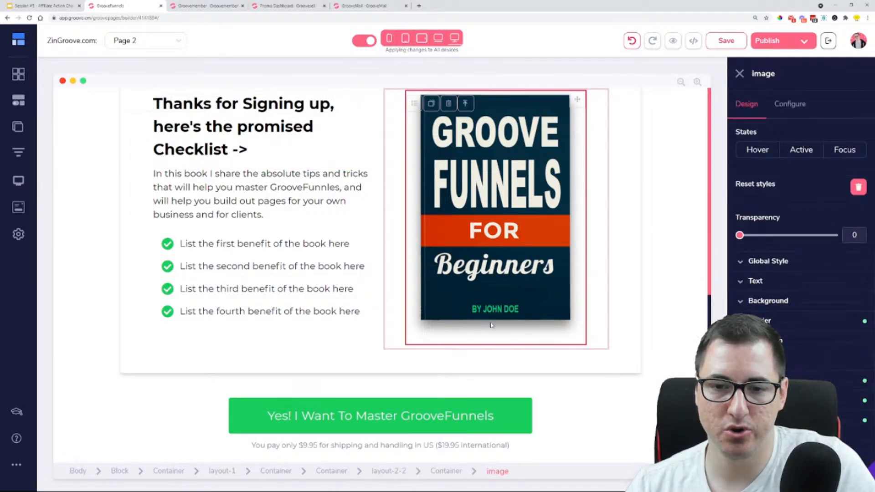
{"action": "left_click", "coordinate": [794, 105]}
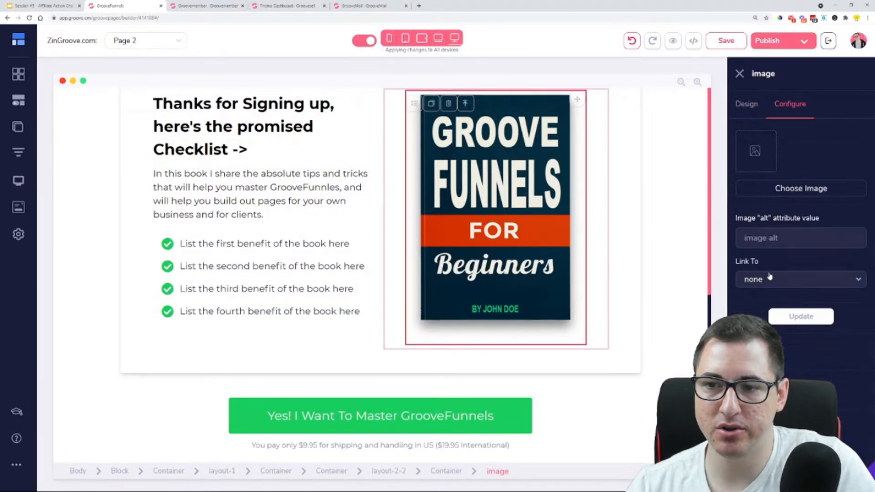
{"action": "left_click", "coordinate": [796, 276]}
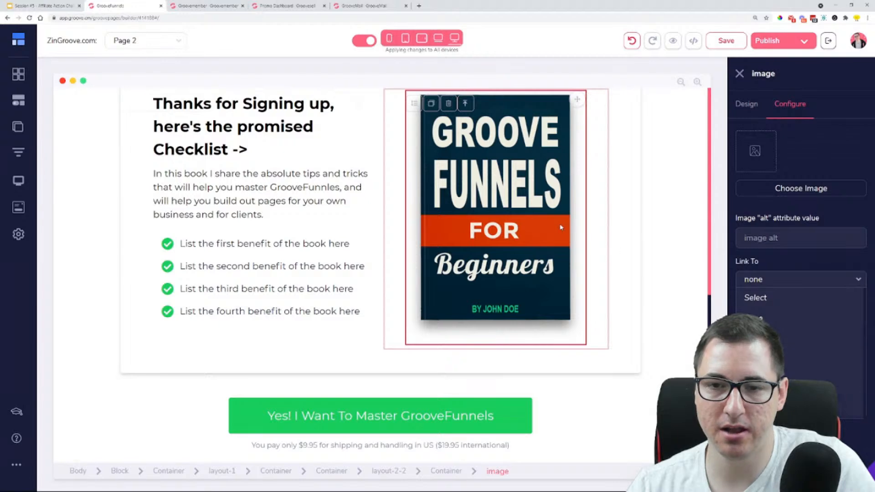
{"action": "left_click", "coordinate": [634, 213]}
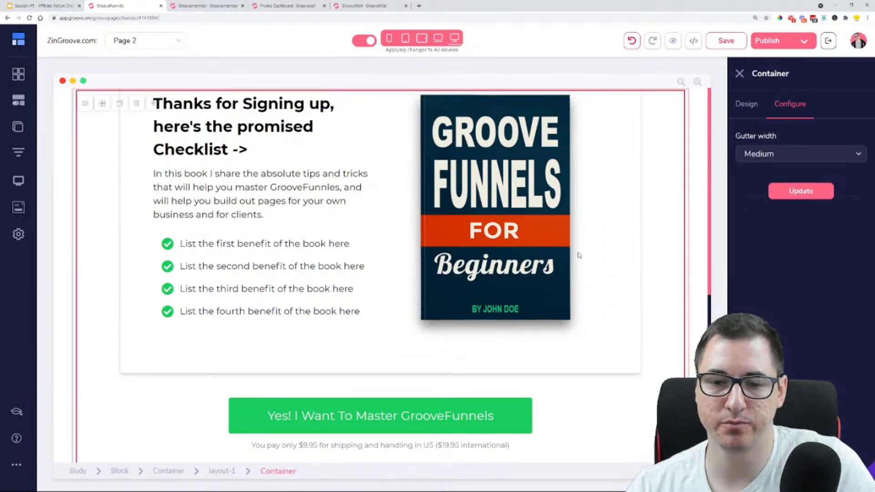
{"action": "left_click", "coordinate": [466, 406]}
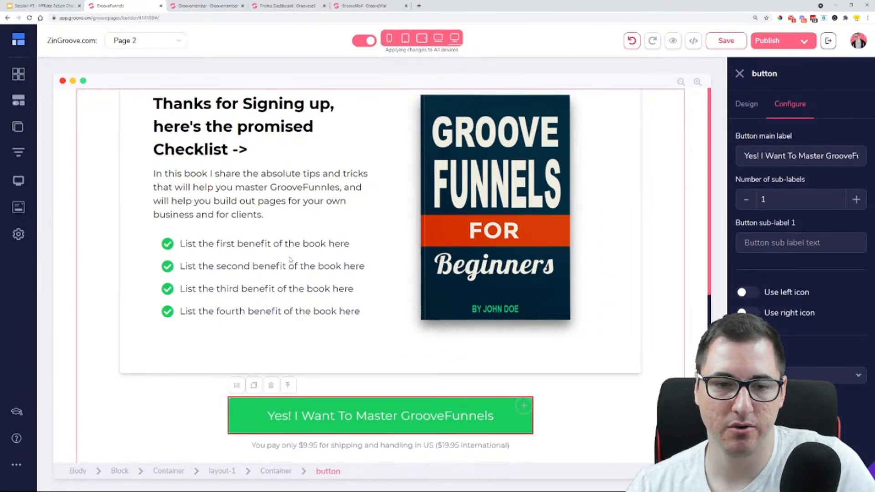
Add a text link element beneath the book cover image
{"action": "left_click", "coordinate": [18, 100]}
{"action": "scroll", "coordinate": [105, 273], "scroll_direction": "down", "scroll_amount": 6}
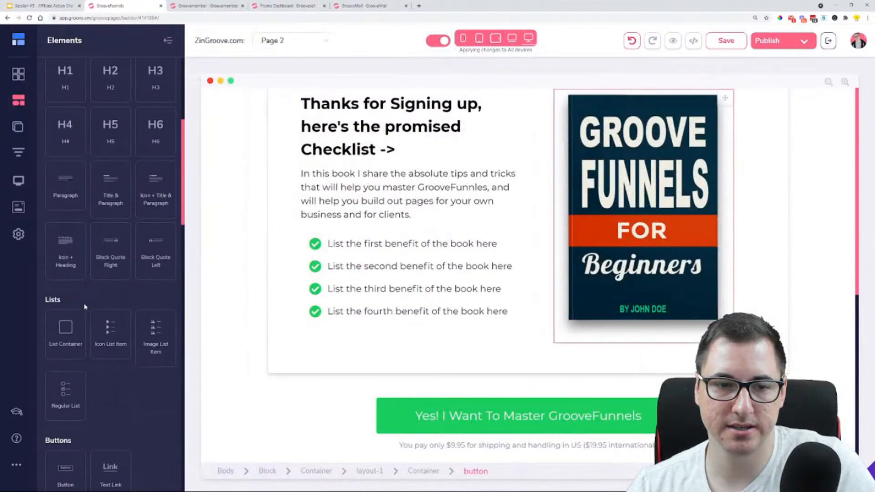
{"action": "left_click_drag", "start_coordinate": [110, 337], "coordinate": [612, 333]}
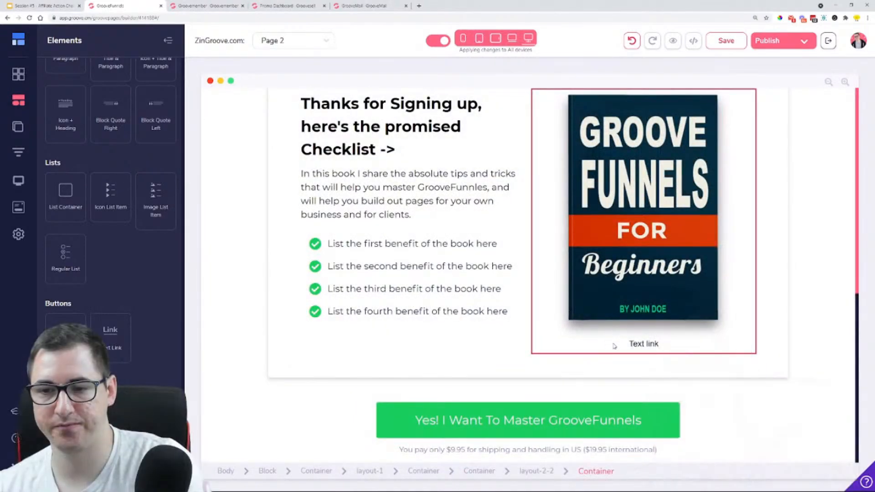
Set the new text link's wording to "CLICK HERE TO DOWNLOAD"
{"action": "left_click", "coordinate": [638, 344]}
{"action": "left_click", "coordinate": [798, 103]}
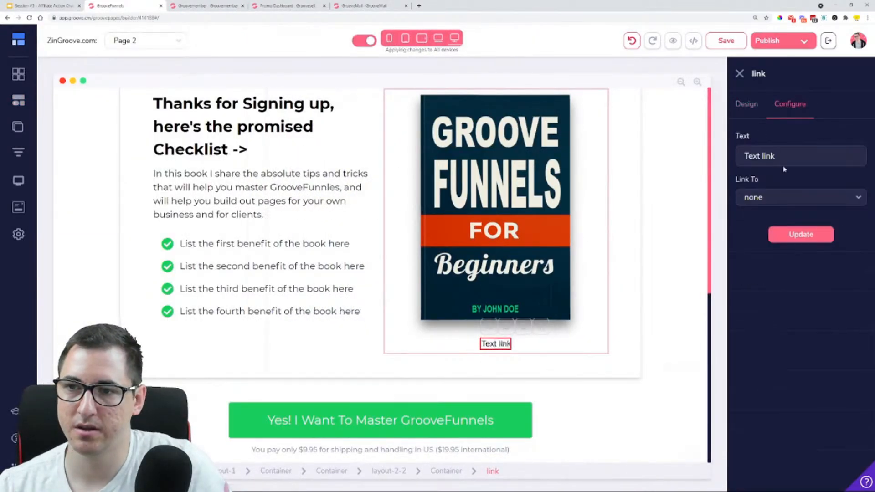
{"action": "triple_click", "coordinate": [784, 157]}
{"action": "type", "text": "CLICK "}
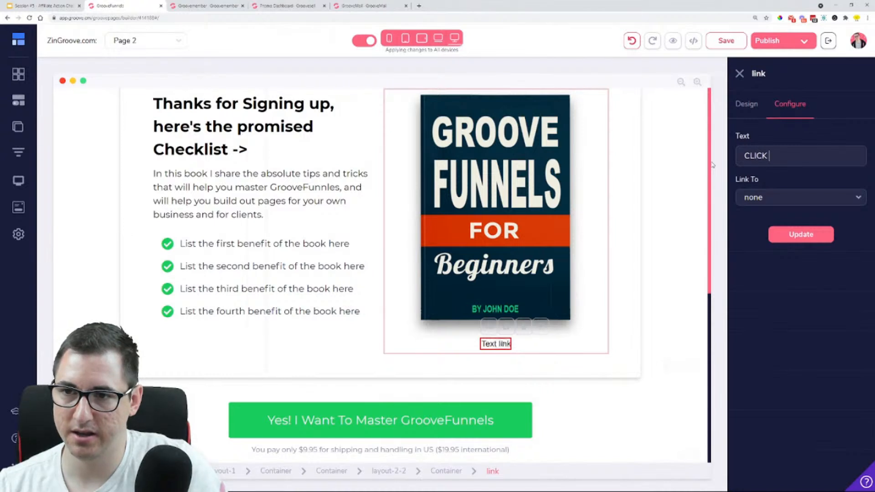
{"action": "type", "text": "HERE TO "}
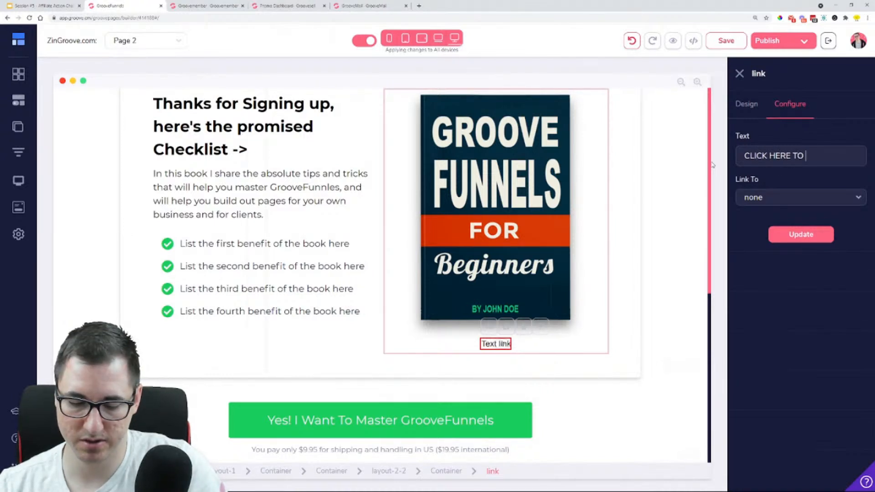
{"action": "type", "text": "DOWNLOAD"}
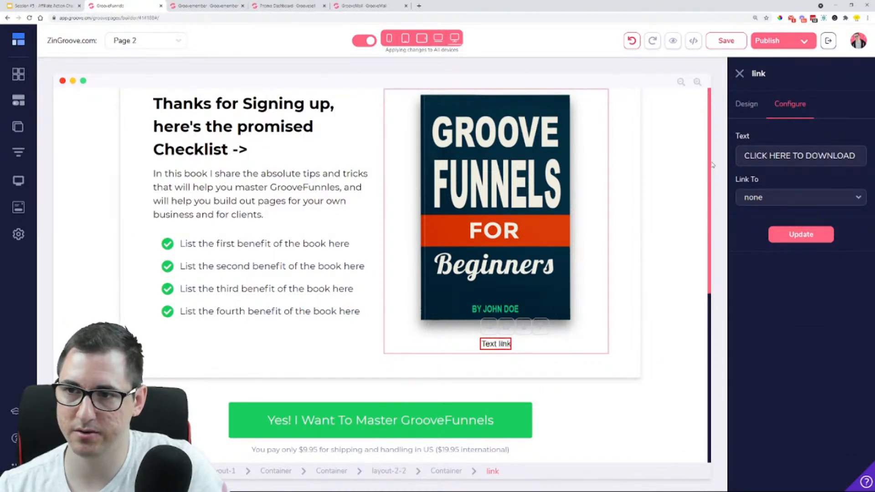
{"action": "key", "text": "BackSpace"}
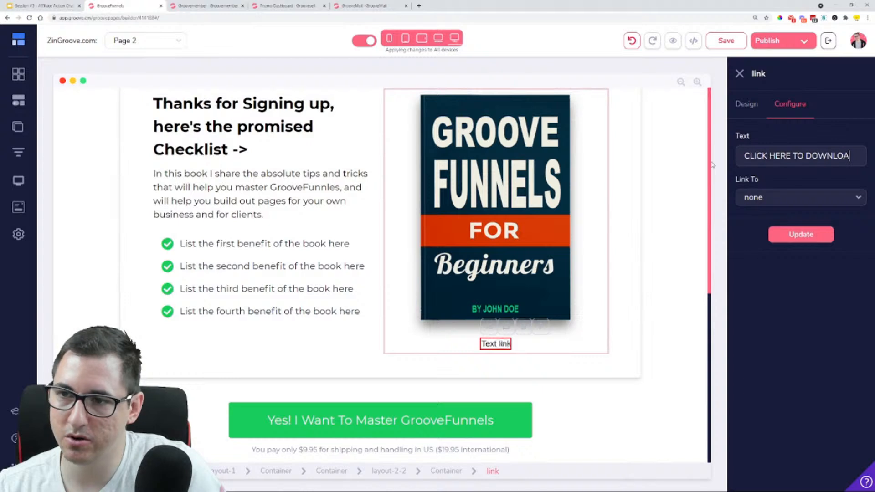
{"action": "type", "text": "D"}
Set the text link's target type to URL and copy the Dentist Website Creation Checklist's secure file URL from the GrooveMember files
{"action": "left_click", "coordinate": [775, 196]}
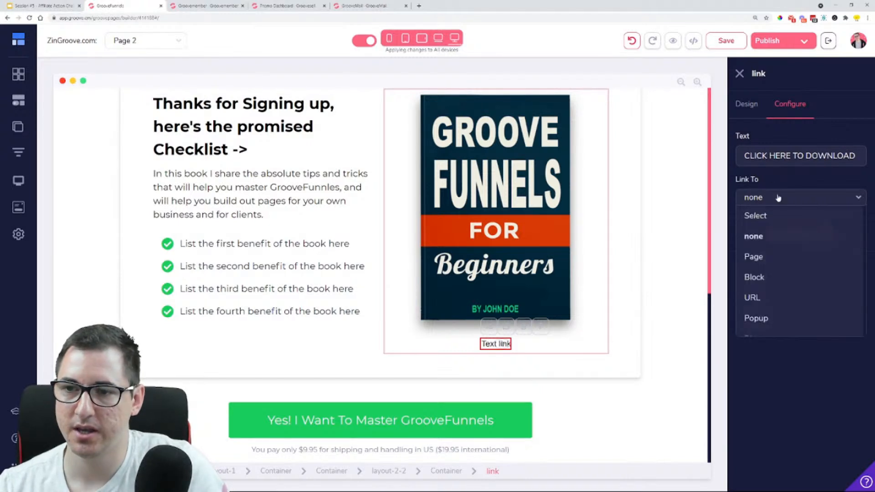
{"action": "left_click", "coordinate": [780, 295]}
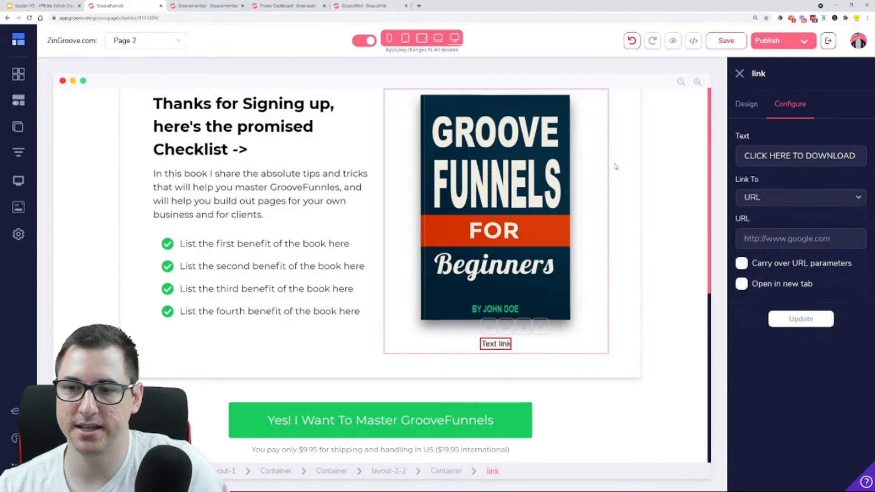
{"action": "left_click", "coordinate": [213, 5]}
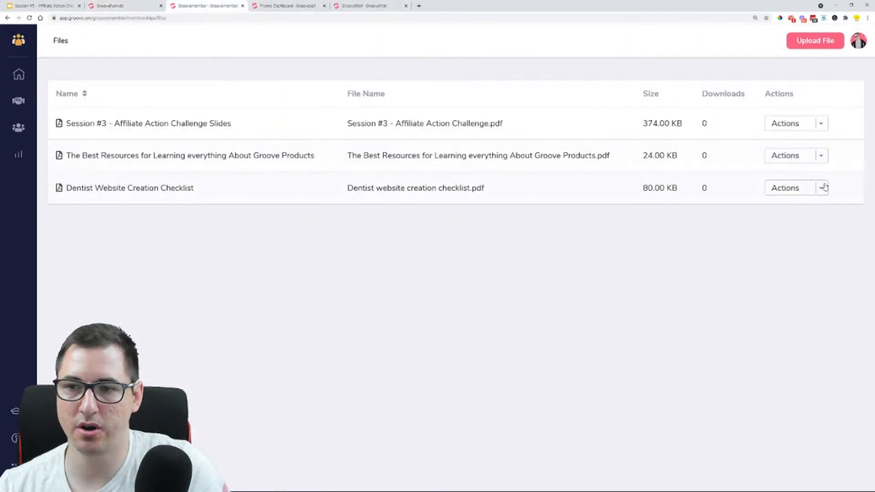
{"action": "left_click", "coordinate": [822, 188]}
{"action": "left_click", "coordinate": [781, 210]}
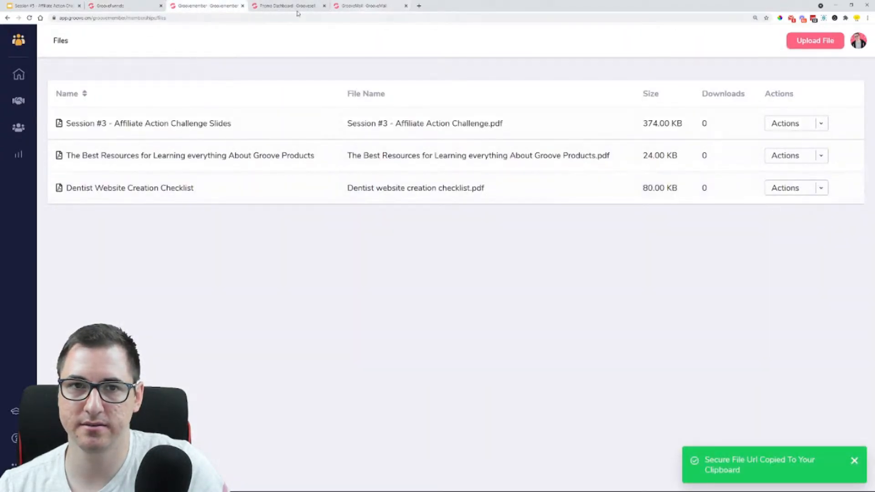
Back in the page builder, paste the copied file URL as the link's target, make it open in a new tab, and update it
{"action": "left_click", "coordinate": [137, 7]}
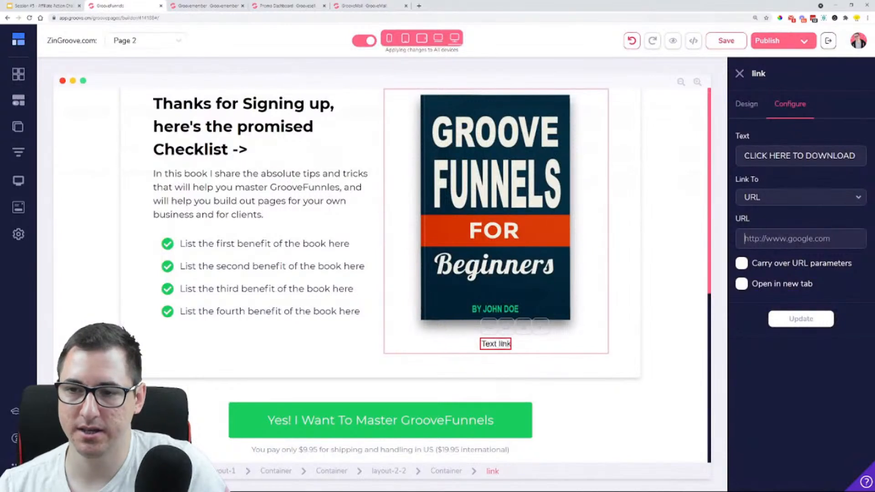
{"action": "key", "text": "ctrl+v"}
{"action": "left_click", "coordinate": [741, 285]}
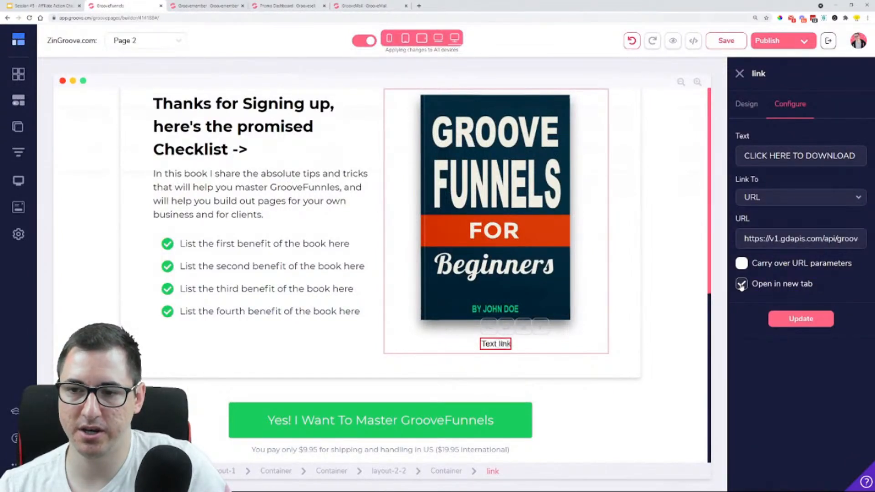
{"action": "left_click", "coordinate": [812, 321]}
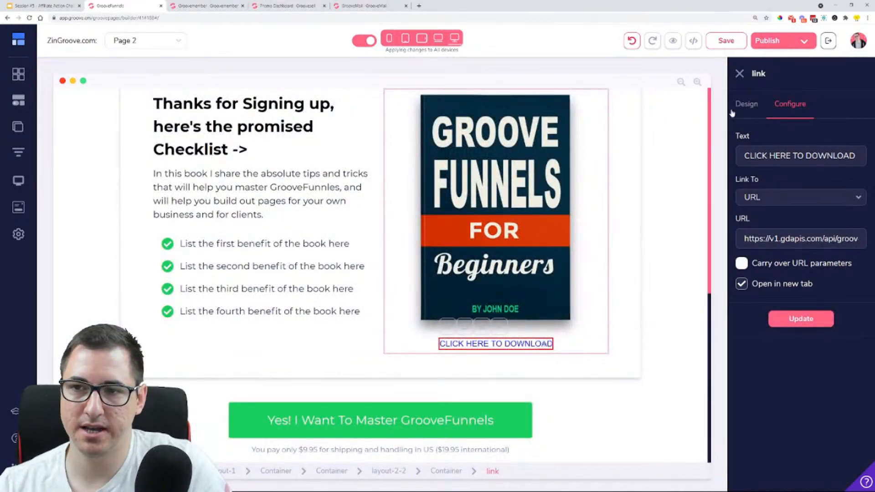
Style the download link's text with size 23, semibold weight and the green colour #18CD5E
{"action": "left_click", "coordinate": [733, 109]}
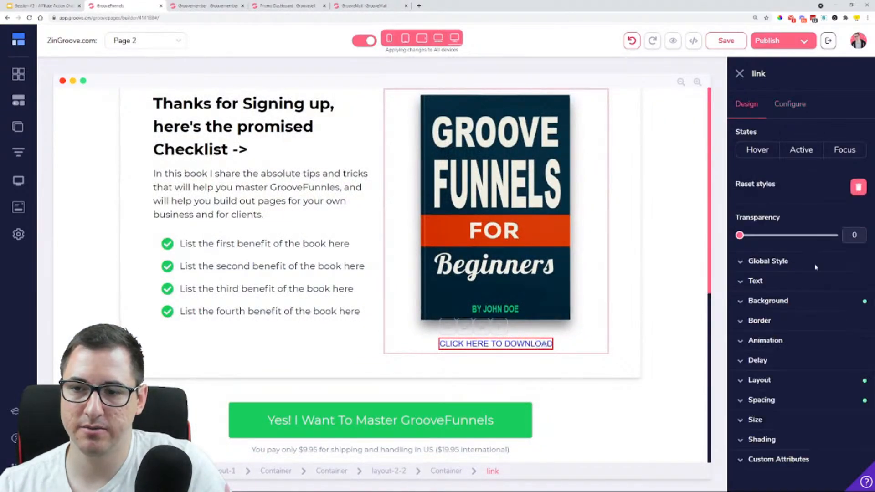
{"action": "left_click", "coordinate": [807, 282]}
{"action": "left_click_drag", "start_coordinate": [741, 339], "coordinate": [760, 339]}
{"action": "left_click", "coordinate": [772, 356]}
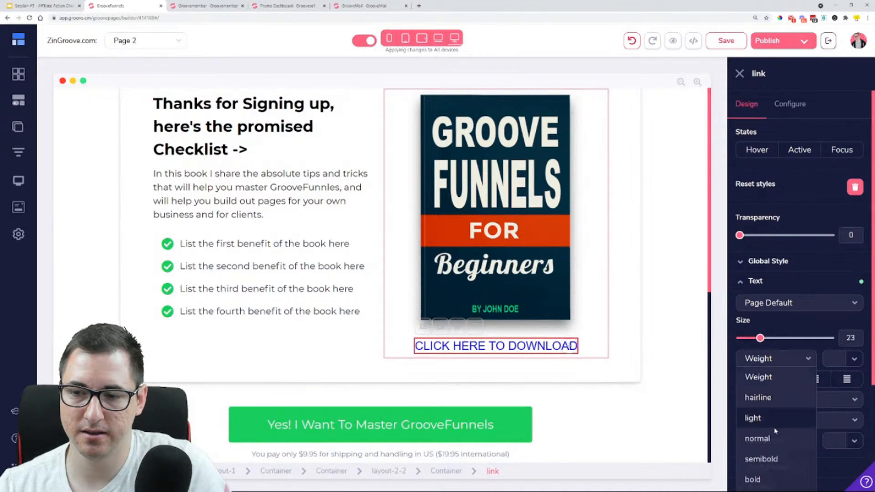
{"action": "left_click", "coordinate": [775, 456]}
{"action": "left_click", "coordinate": [848, 360]}
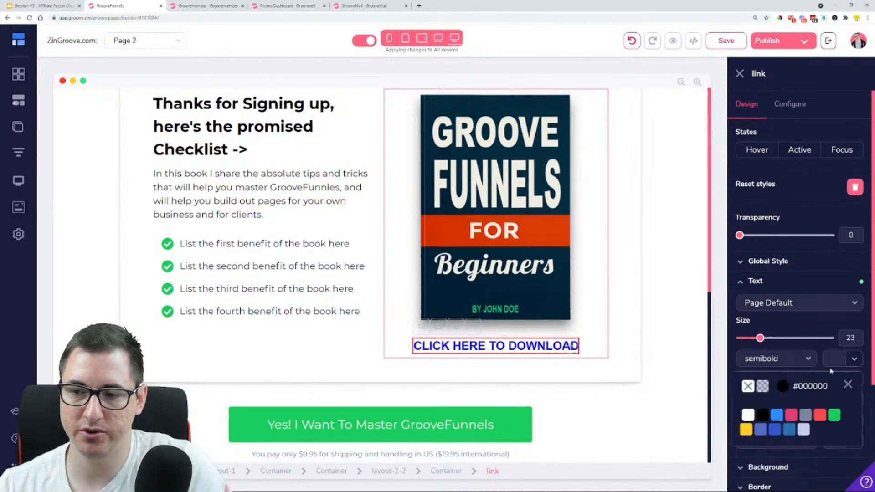
{"action": "mouse_move", "coordinate": [838, 413]}
{"action": "mouse_move", "coordinate": [793, 417]}
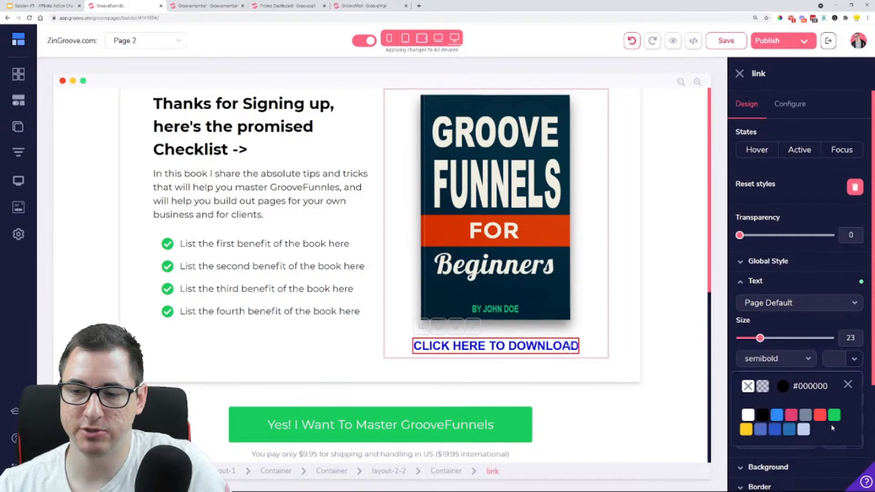
{"action": "left_click", "coordinate": [835, 463]}
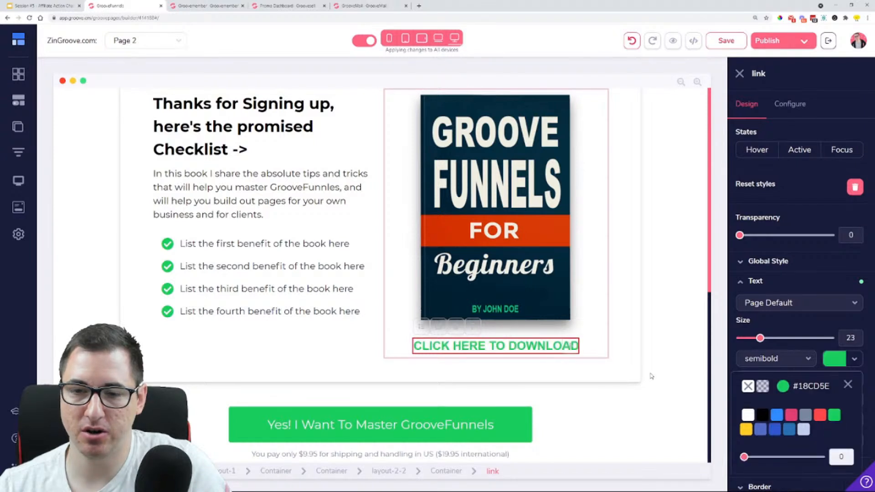
{"action": "left_click", "coordinate": [631, 356]}
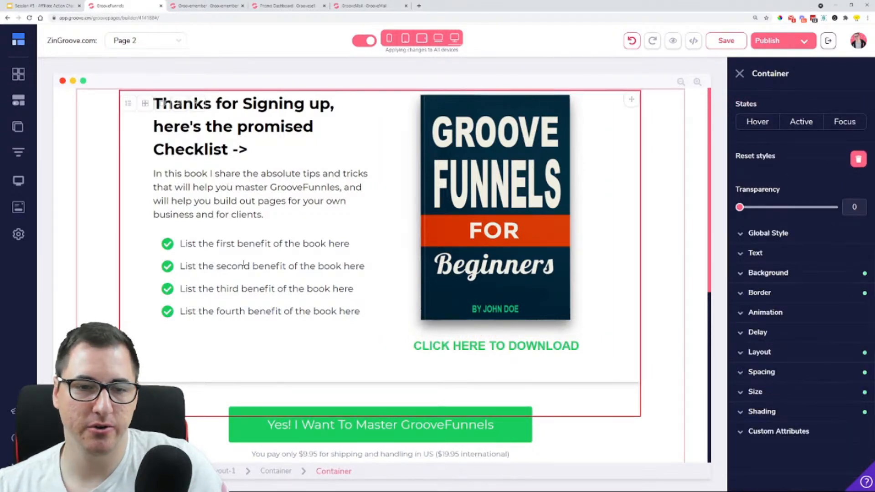
Review the text under the heading and the rest of the page, and open the configuration of the "Yes! I Want To Master GrooveFunnels" button
{"action": "left_click", "coordinate": [200, 181]}
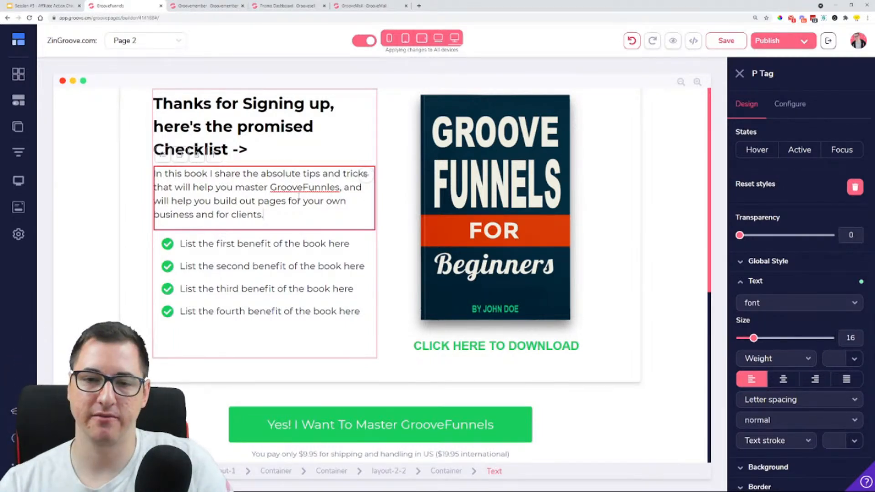
{"action": "scroll", "coordinate": [489, 327], "scroll_direction": "down", "scroll_amount": 7}
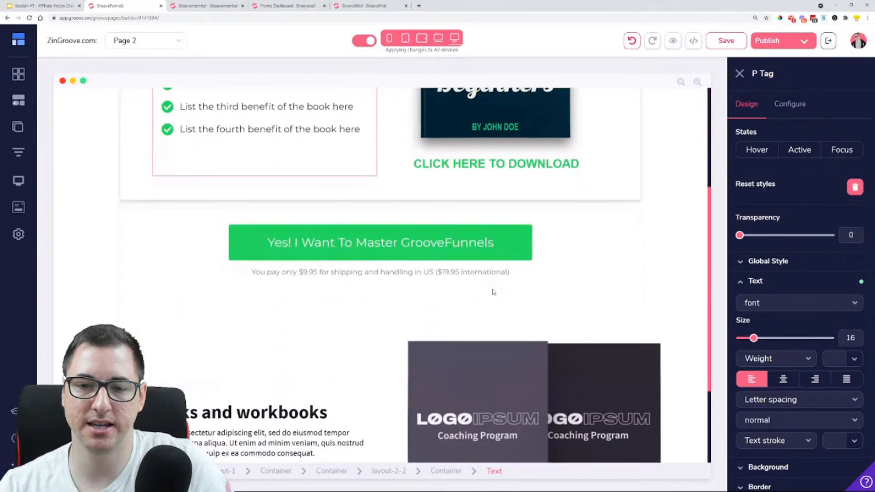
{"action": "left_click", "coordinate": [391, 128]}
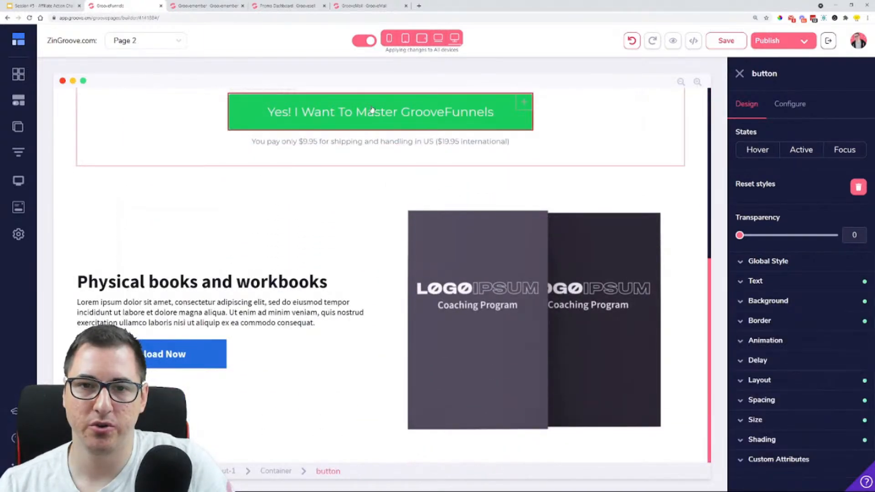
{"action": "scroll", "coordinate": [392, 319], "scroll_direction": "up", "scroll_amount": 7}
{"action": "scroll", "coordinate": [364, 388], "scroll_direction": "down", "scroll_amount": 2}
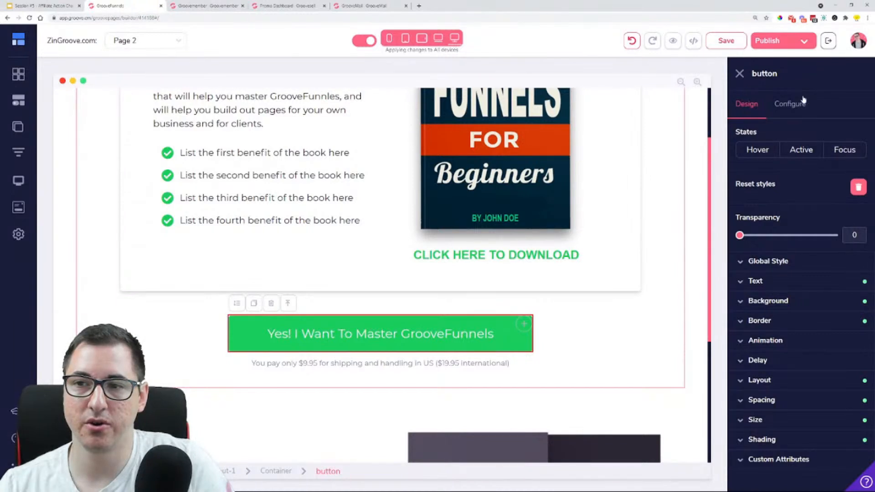
{"action": "left_click", "coordinate": [790, 103]}
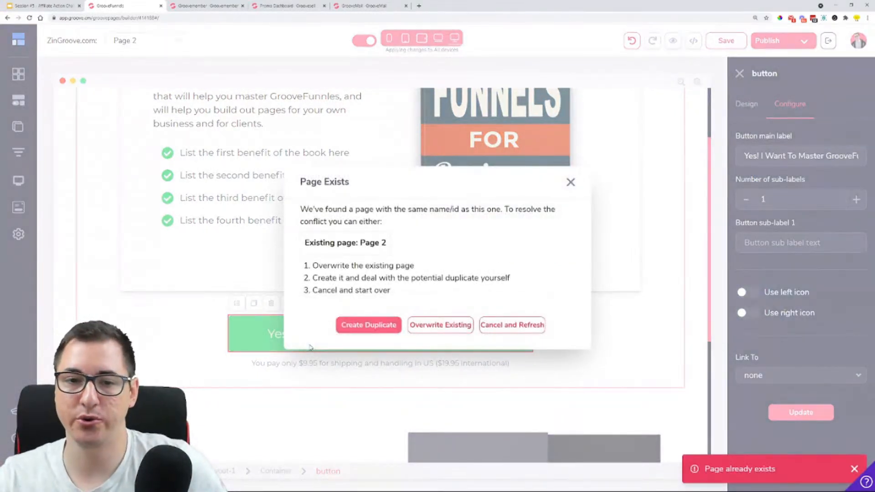
Resolve the duplicate-page conflict with Cancel and Refresh, and reopen Page 2
{"action": "left_click", "coordinate": [505, 324]}
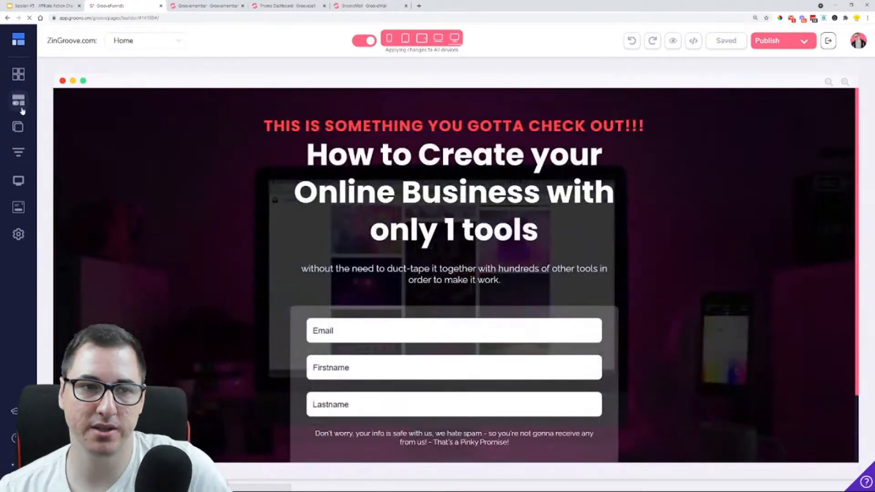
{"action": "left_click", "coordinate": [18, 127]}
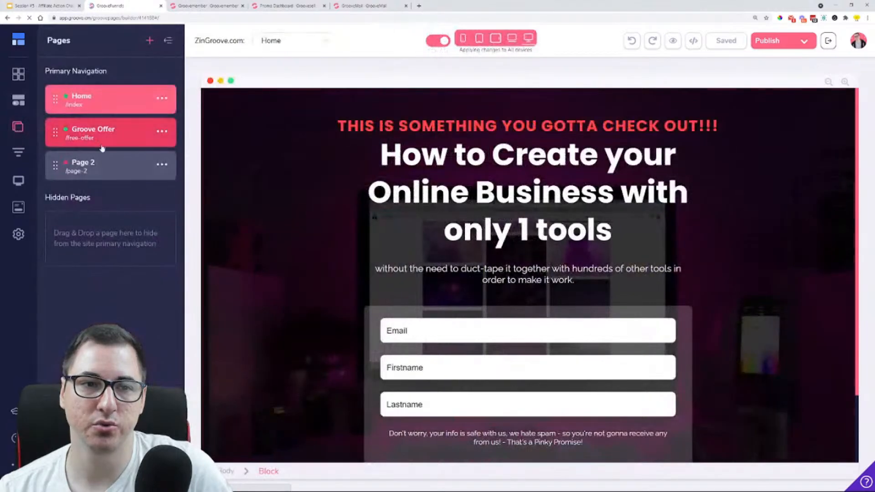
{"action": "left_click", "coordinate": [120, 169]}
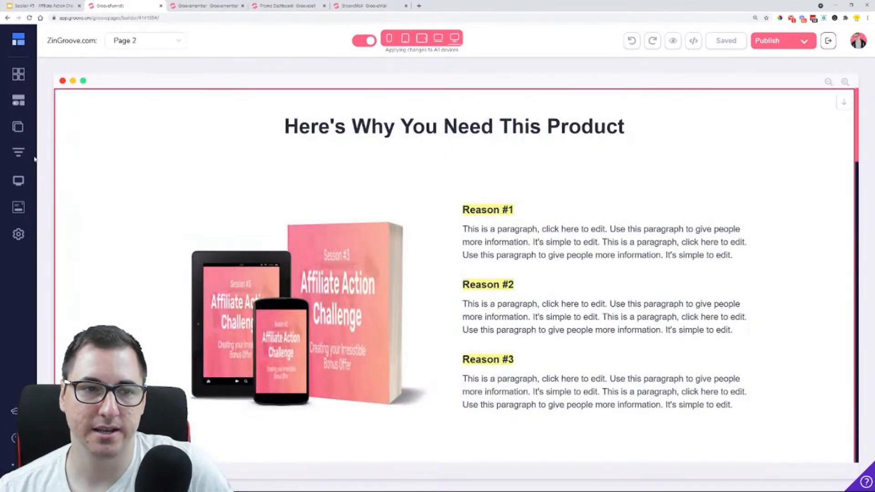
Open the Groove Offer page to check its content, and show the site's page list
{"action": "left_click", "coordinate": [18, 127]}
{"action": "left_click", "coordinate": [99, 133]}
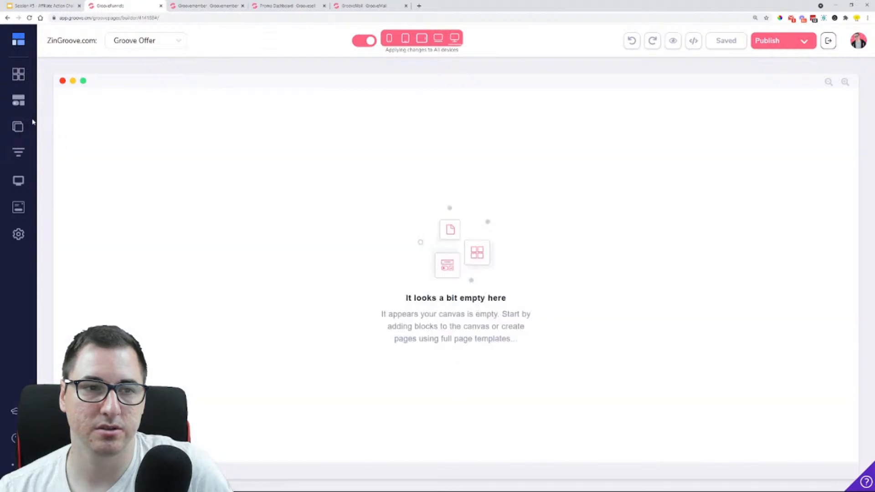
{"action": "left_click", "coordinate": [19, 127]}
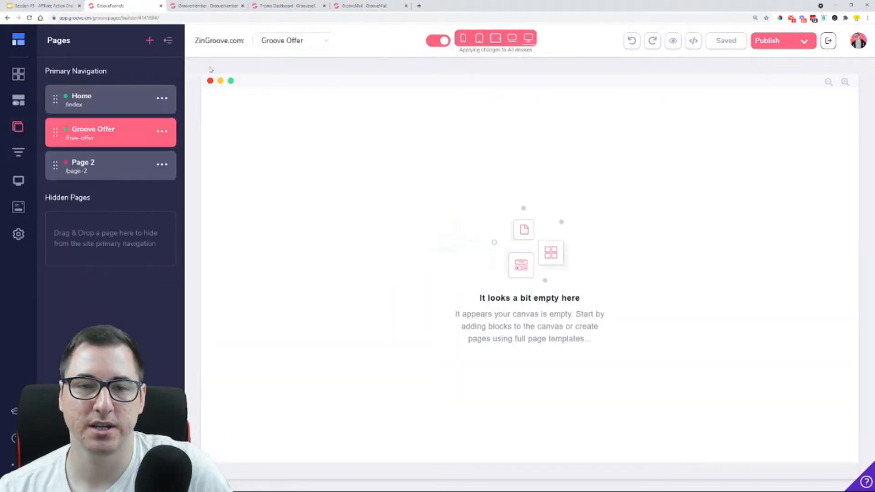
Add the Lead Magnets block with the "Groove Funnels for Beginners" book to the Groove Offer page, select its green button and save
{"action": "left_click", "coordinate": [18, 74]}
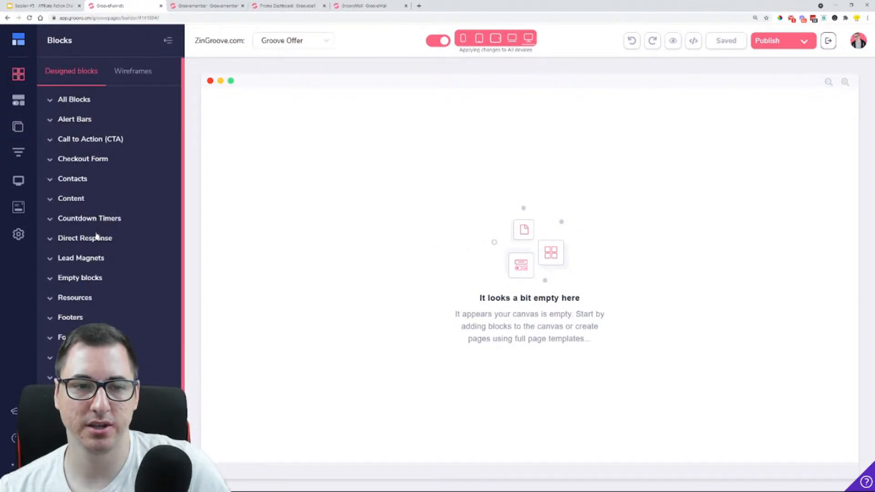
{"action": "left_click", "coordinate": [100, 261]}
{"action": "scroll", "coordinate": [102, 261], "scroll_direction": "down", "scroll_amount": 6}
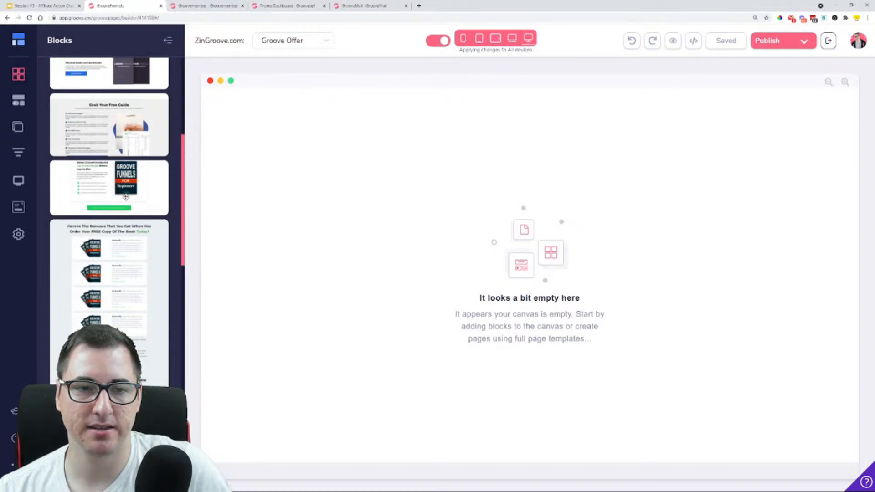
{"action": "left_click_drag", "start_coordinate": [124, 196], "coordinate": [467, 201]}
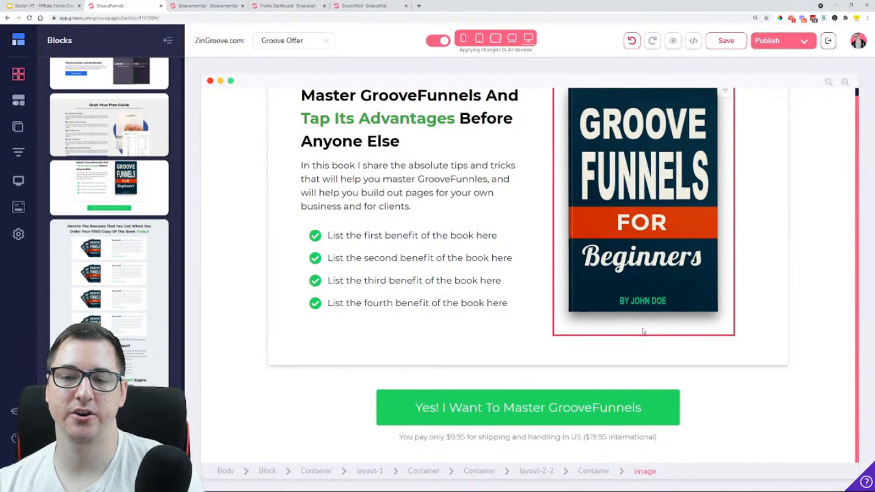
{"action": "left_click", "coordinate": [489, 407]}
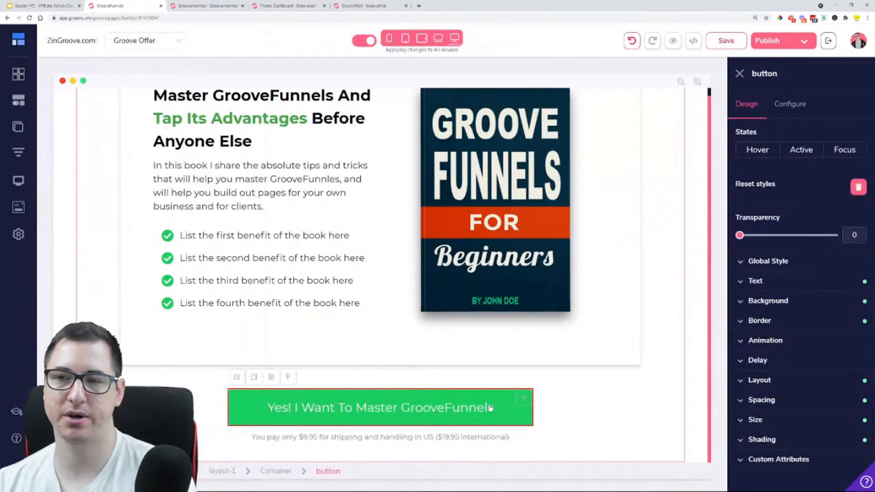
{"action": "left_click", "coordinate": [727, 41]}
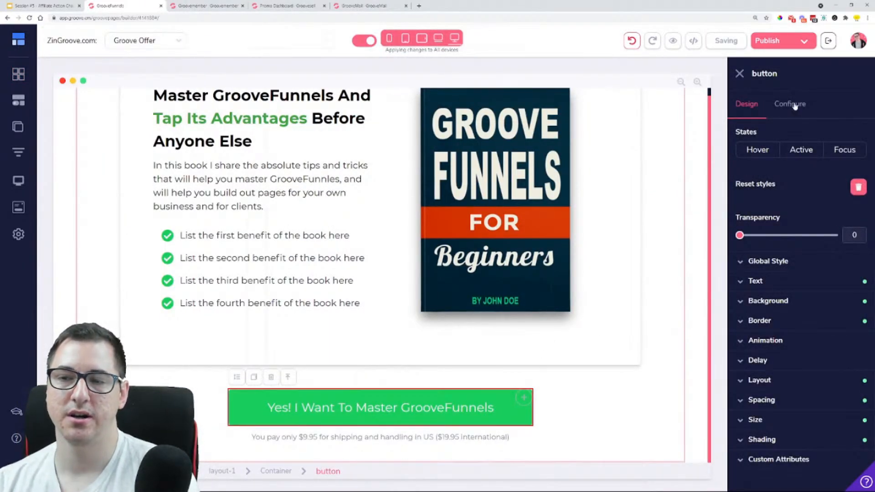
{"action": "left_click", "coordinate": [795, 106]}
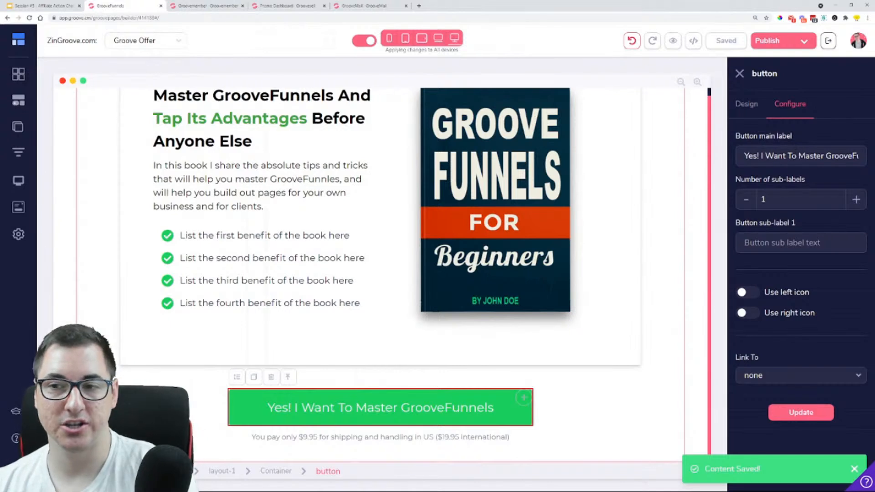
{"action": "triple_click", "coordinate": [794, 156]}
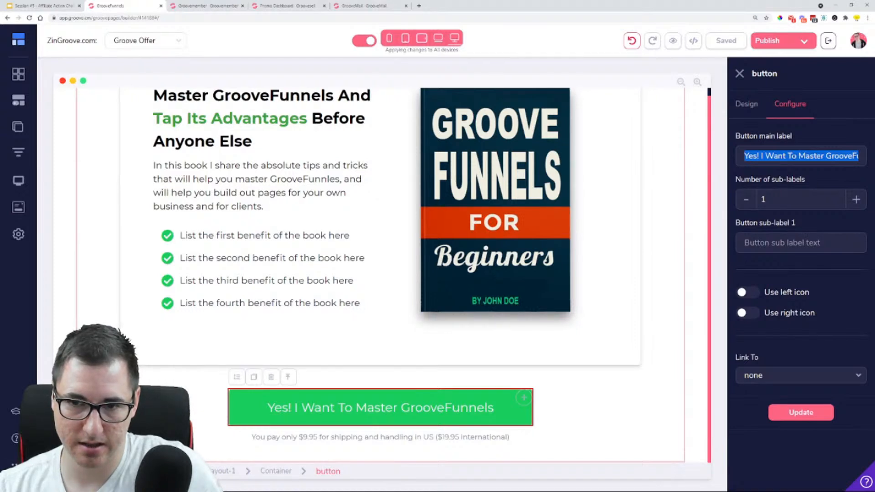
{"action": "type", "text": "I WAN"}
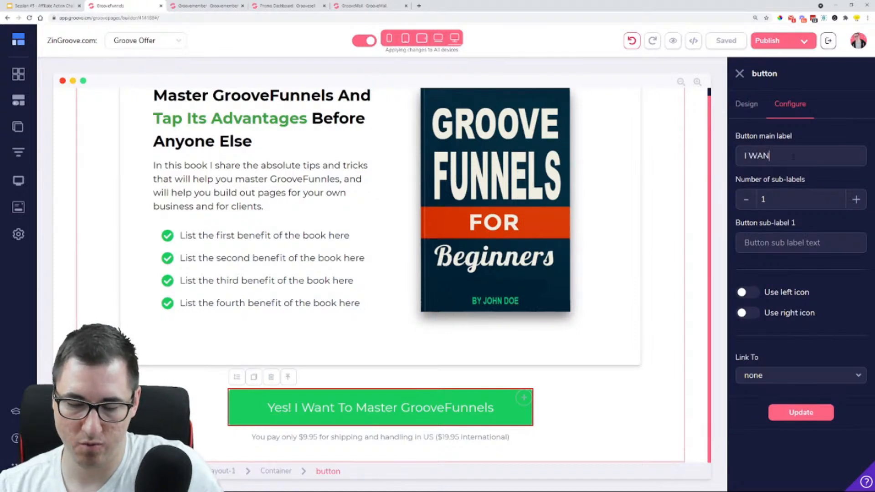
{"action": "type", "text": "T TO LEAR"}
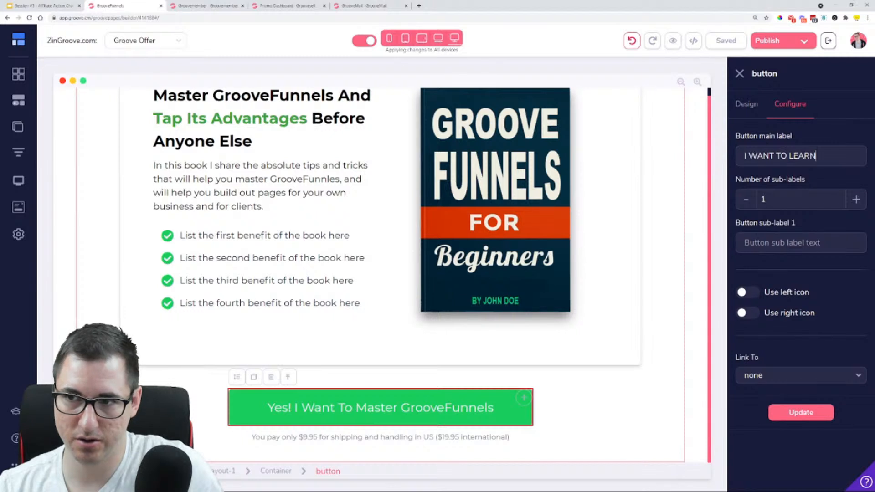
{"action": "type", "text": "N"}
{"action": "key", "text": "BackSpace"}
{"action": "key", "text": "BackSpace"}
{"action": "key", "text": "BackSpace"}
{"action": "key", "text": "BackSpace"}
{"action": "key", "text": "BackSpace"}
{"action": "key", "text": "BackSpace"}
{"action": "key", "text": "BackSpace"}
{"action": "key", "text": "BackSpace"}
{"action": "key", "text": "BackSpace"}
{"action": "key", "text": "BackSpace"}
{"action": "key", "text": "BackSpace"}
{"action": "key", "text": "BackSpace"}
{"action": "key", "text": "BackSpace"}
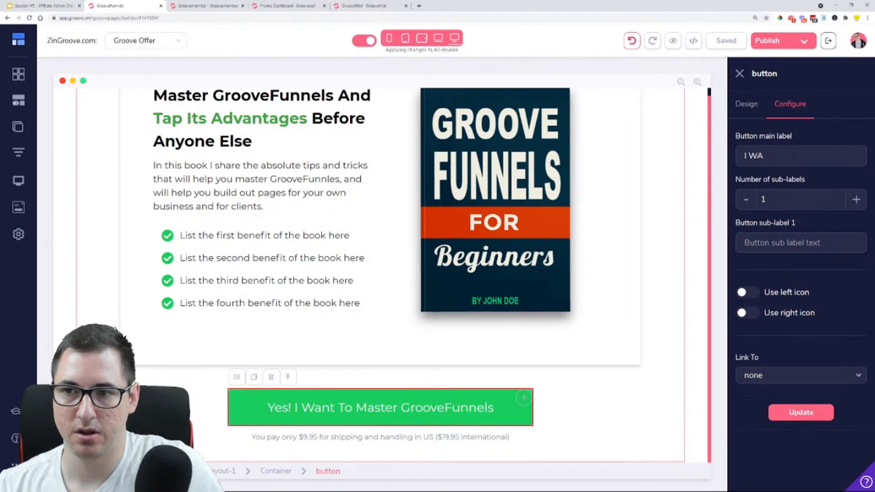
{"action": "type", "text": "NEED A"}
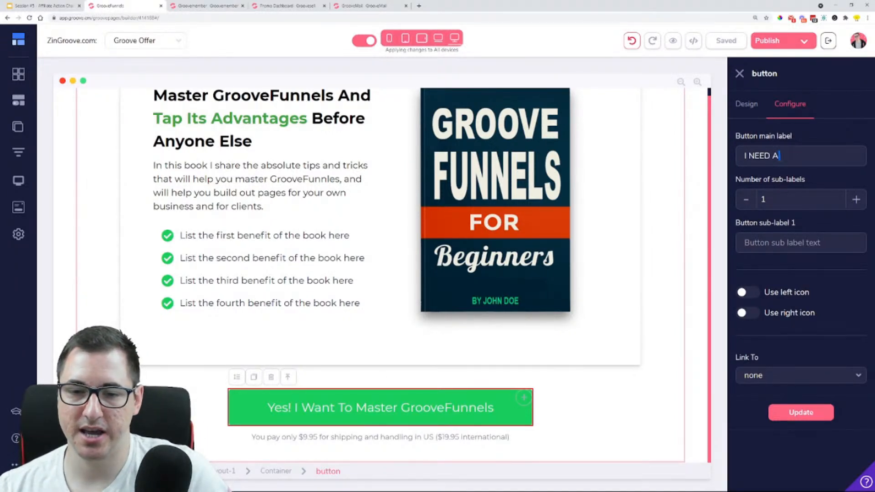
{"action": "left_click_drag", "start_coordinate": [779, 156], "coordinate": [729, 160]}
{"action": "type", "text": "I"}
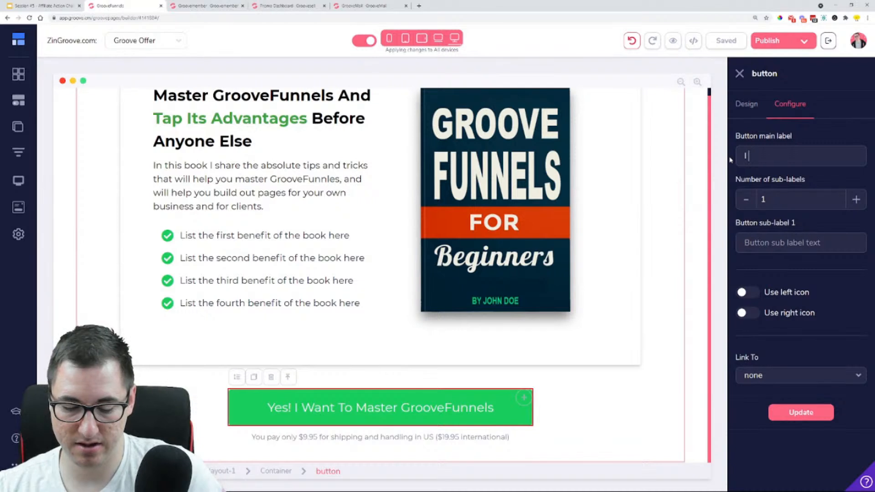
{"action": "type", "text": " WAT "}
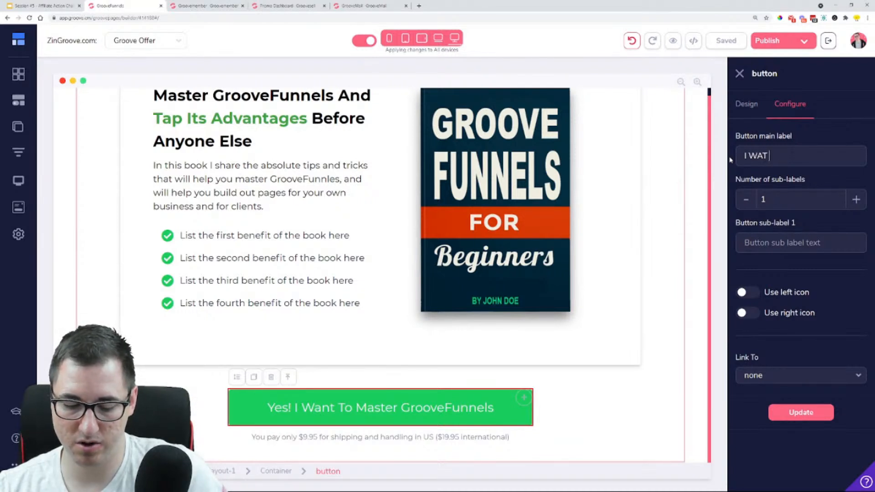
{"action": "type", "text": "TO MASTER"}
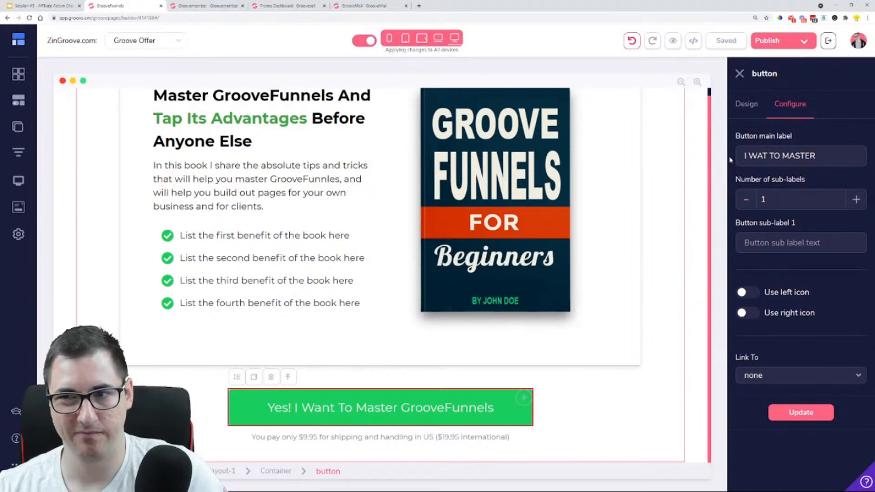
{"action": "key", "text": "BackSpace"}
{"action": "key", "text": "BackSpace"}
{"action": "key", "text": "BackSpace"}
{"action": "key", "text": "BackSpace"}
{"action": "key", "text": "BackSpace"}
{"action": "key", "text": "BackSpace"}
{"action": "key", "text": "BackSpace"}
{"action": "key", "text": "BackSpace"}
{"action": "key", "text": "BackSpace"}
{"action": "key", "text": "BackSpace"}
{"action": "key", "text": "BackSpace"}
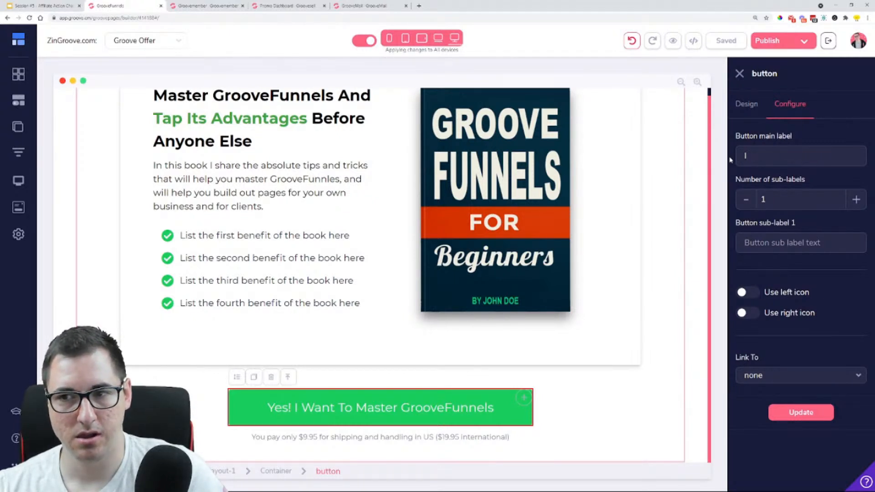
Set the green button's main label to "I NEED A GREAT ONLINE MARKETING TOOL" and apply it
{"action": "type", "text": "N"}
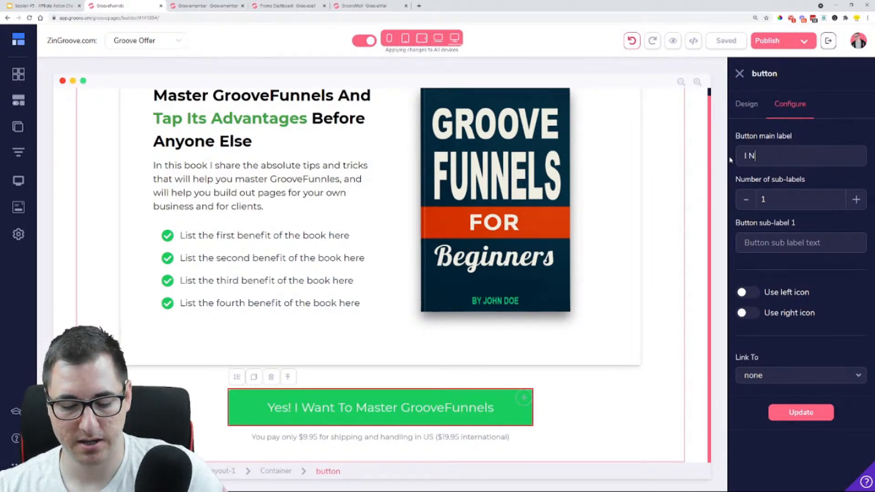
{"action": "type", "text": "EED A"}
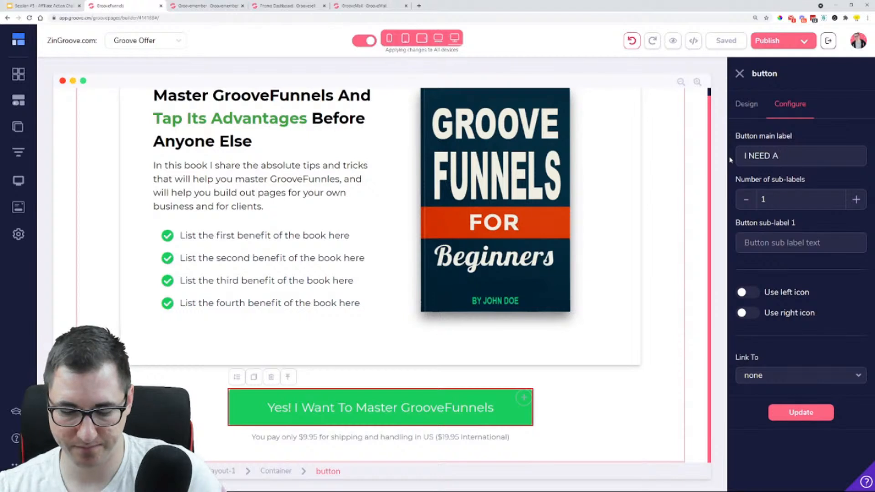
{"action": "type", "text": " GREAT"}
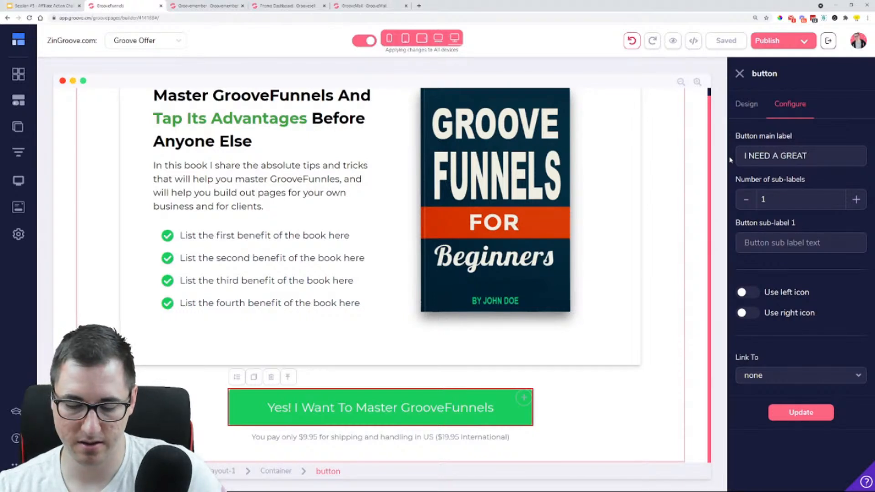
{"action": "type", "text": " ONLINE MA"}
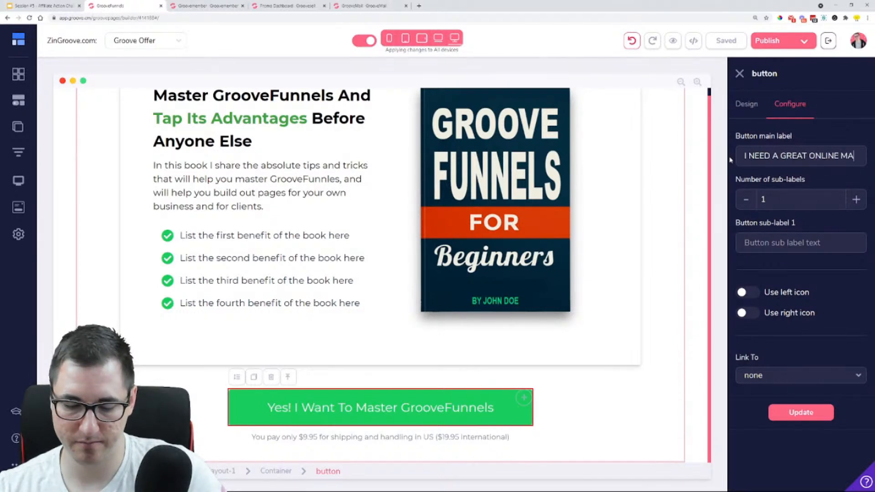
{"action": "type", "text": "RKET"}
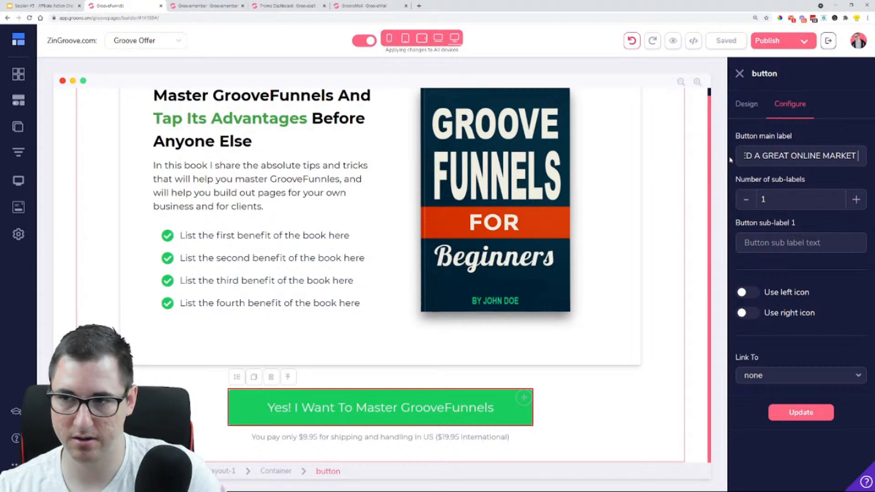
{"action": "type", "text": "ING TOOL"}
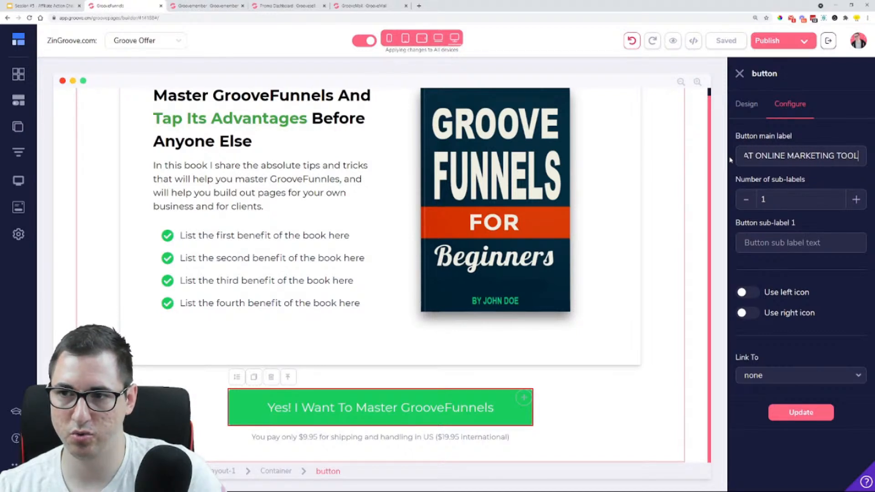
{"action": "left_click", "coordinate": [801, 412]}
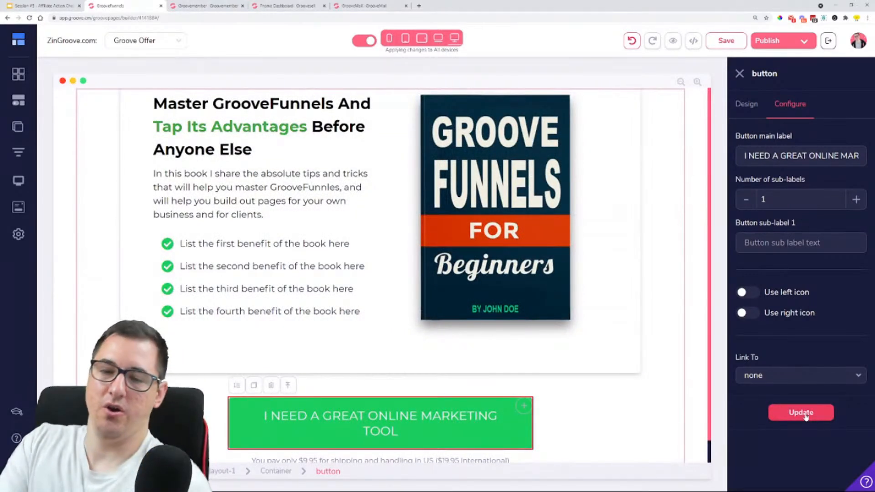
Replace the green button's main label with "CHECK IT OUT!" and apply the change
{"action": "scroll", "coordinate": [594, 303], "scroll_direction": "down", "scroll_amount": 1}
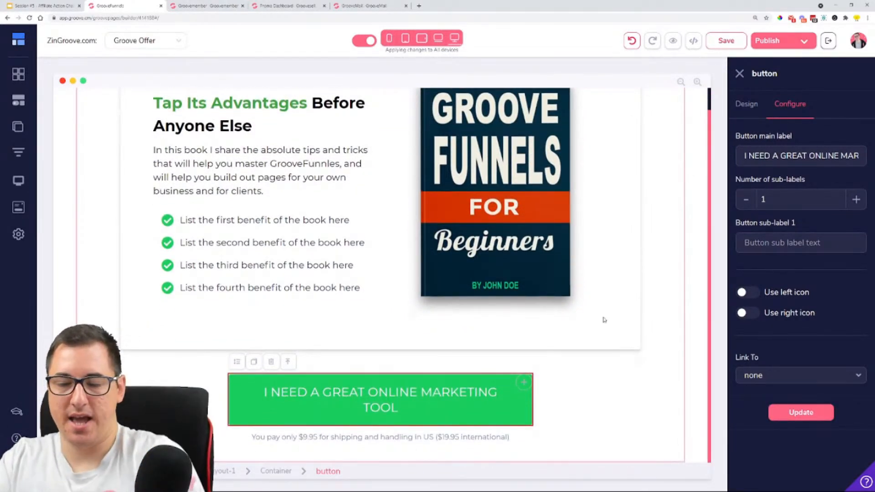
{"action": "left_click", "coordinate": [352, 368]}
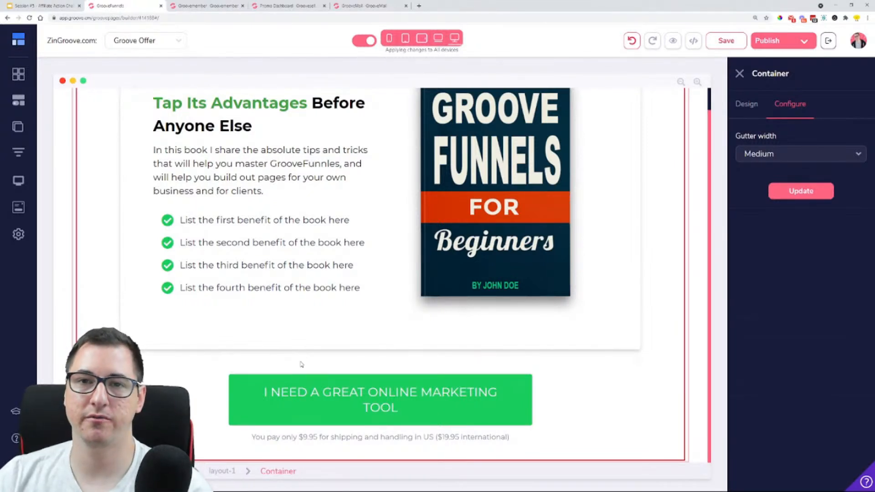
{"action": "left_click", "coordinate": [367, 406]}
{"action": "key", "text": "ctrl+a"}
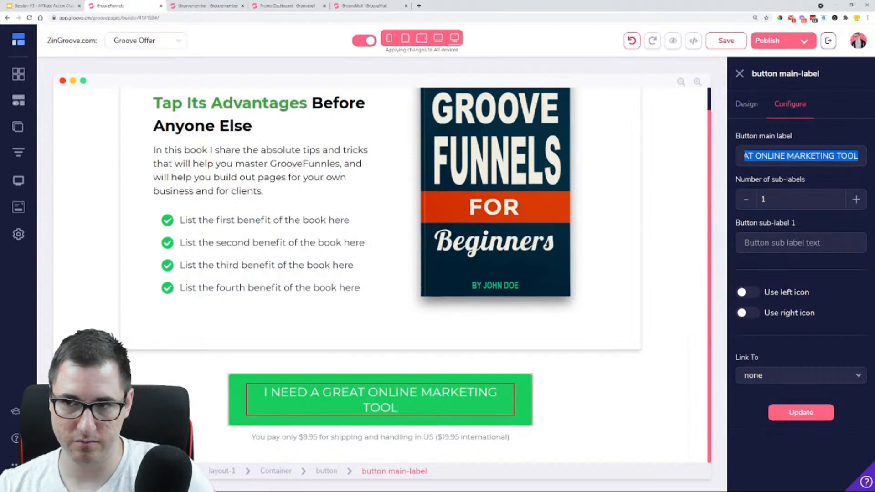
{"action": "type", "text": "L"}
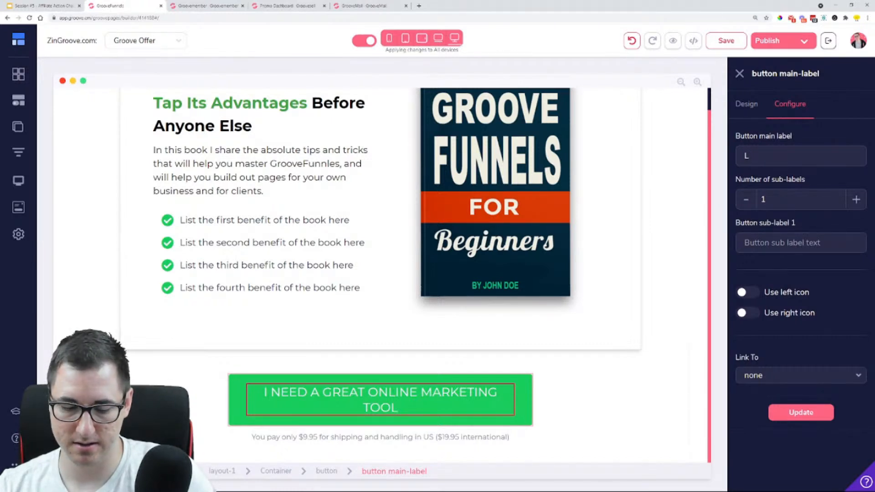
{"action": "type", "text": "CHECK"}
{"action": "key", "text": "BackSpace"}
{"action": "key", "text": "BackSpace"}
{"action": "key", "text": "BackSpace"}
{"action": "key", "text": "BackSpace"}
{"action": "key", "text": "BackSpace"}
{"action": "key", "text": "BackSpace"}
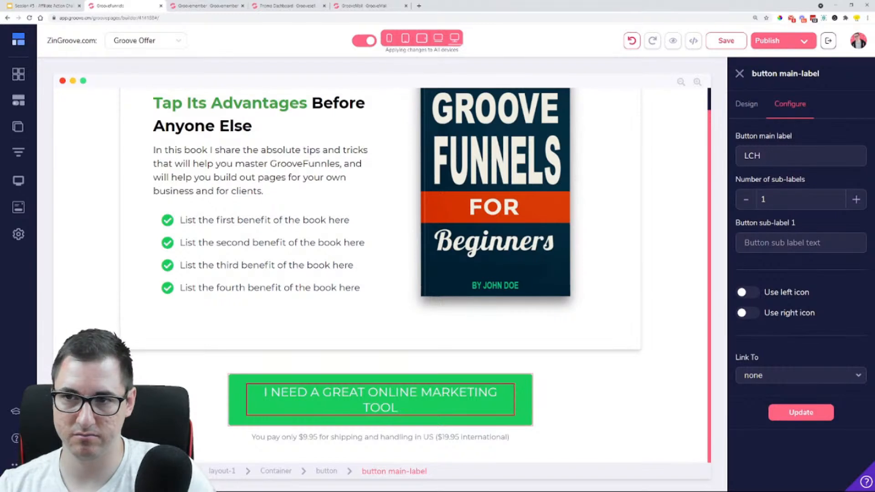
{"action": "type", "text": "CHJ"}
{"action": "type", "text": "EC"}
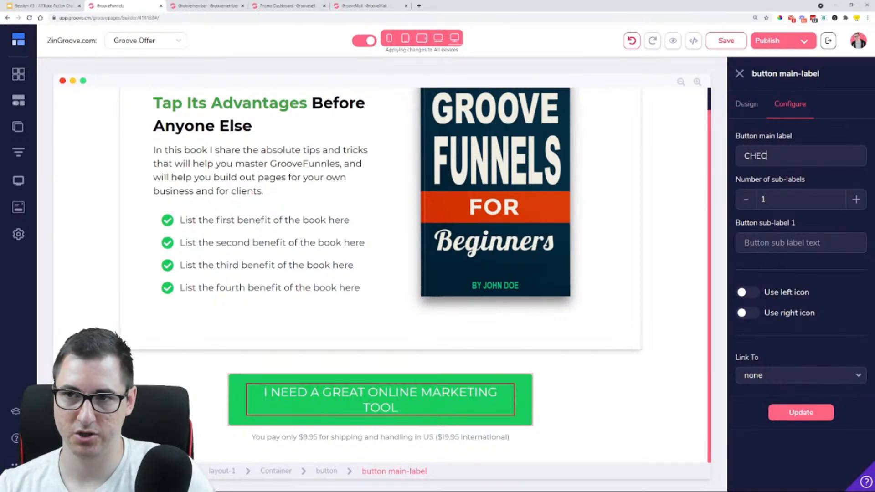
{"action": "type", "text": "K ITOUT"}
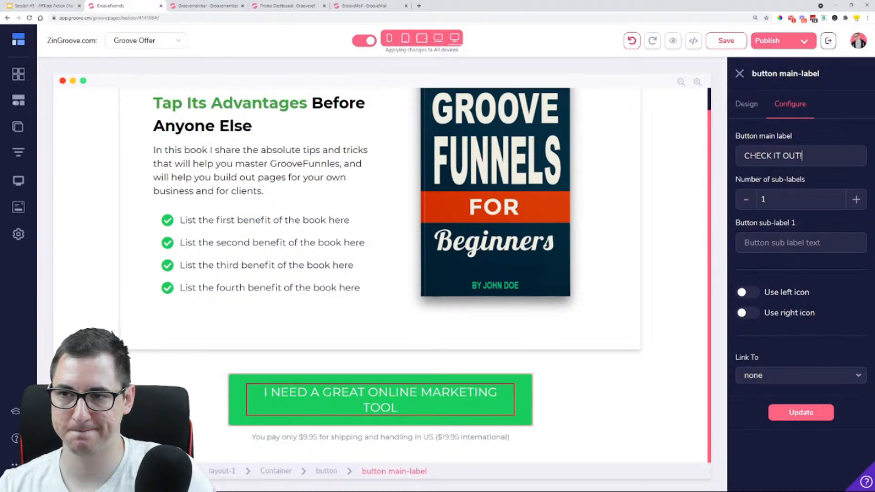
{"action": "type", "text": " !"}
{"action": "left_click", "coordinate": [801, 416]}
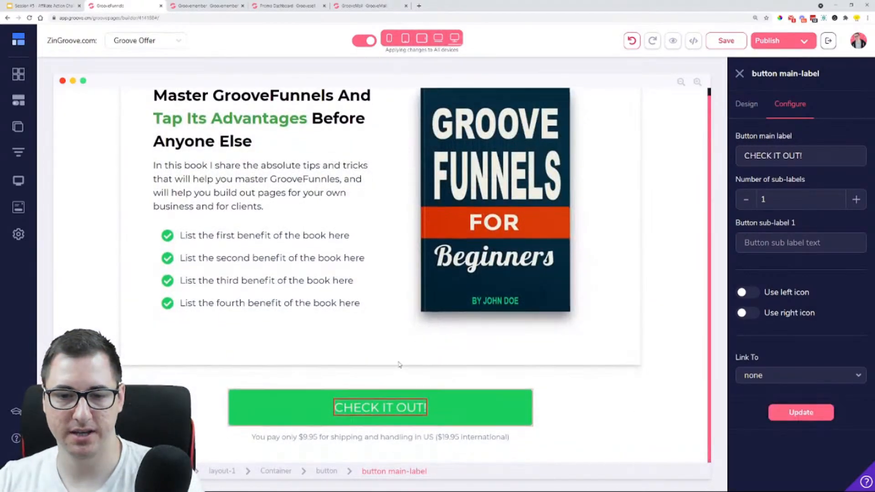
Duplicate the "Master GrooveFunnels" heading and place the copy directly above the "CHECK IT OUT!" button
{"action": "left_click", "coordinate": [323, 376]}
{"action": "left_click", "coordinate": [253, 119]}
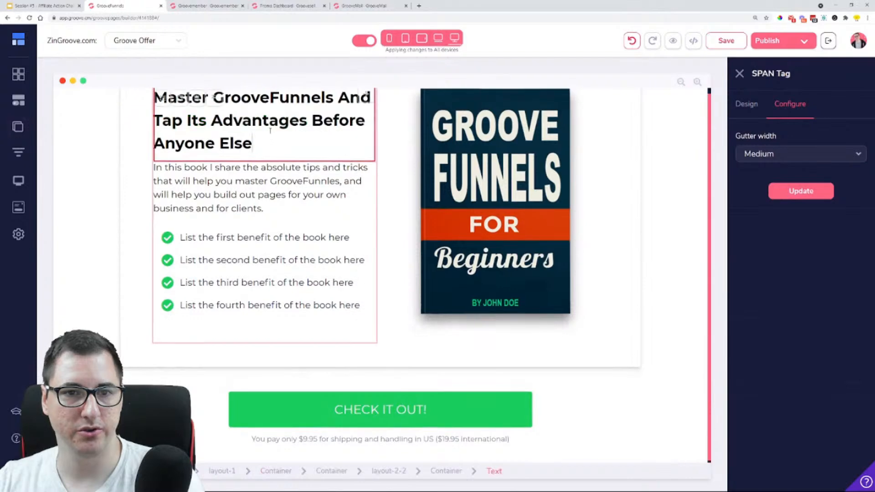
{"action": "left_click_drag", "start_coordinate": [181, 108], "coordinate": [401, 376]}
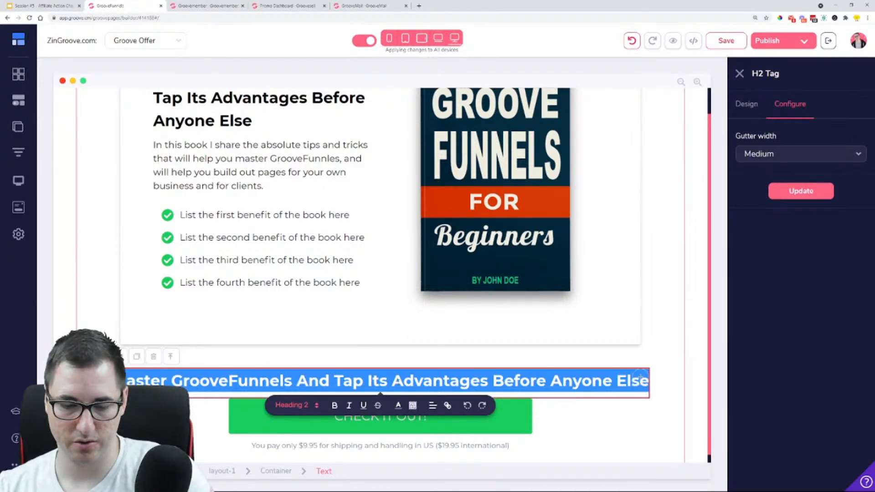
Replace the duplicated heading's text with "Would you like me to show you the best Online Marketing Platform in the world?"
{"action": "type", "text": "Would you li"}
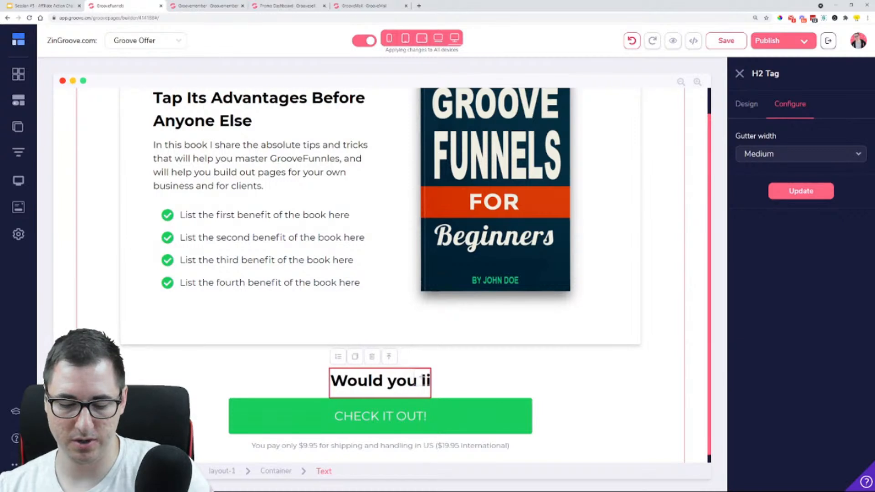
{"action": "type", "text": "ke me to show"}
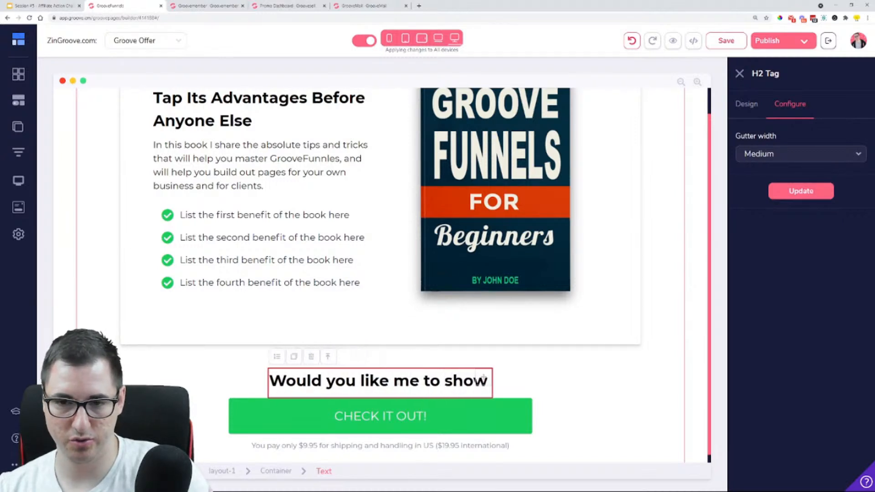
{"action": "type", "text": " you the"}
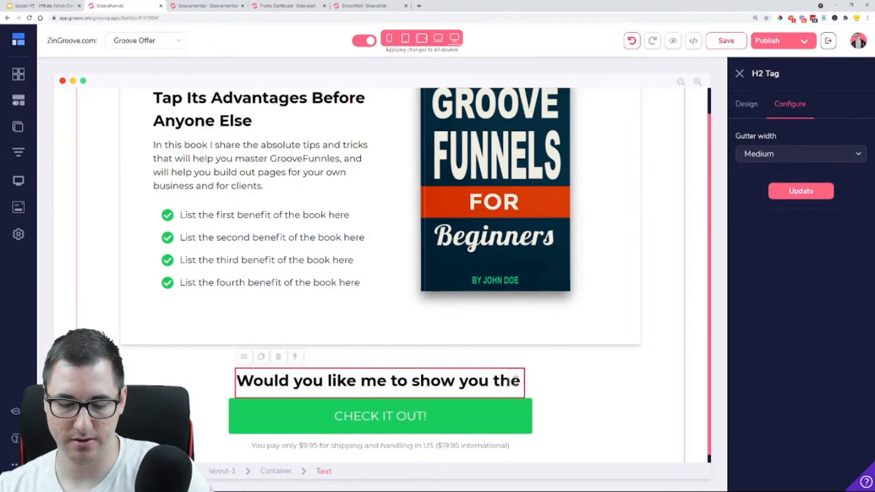
{"action": "type", "text": " best Onl"}
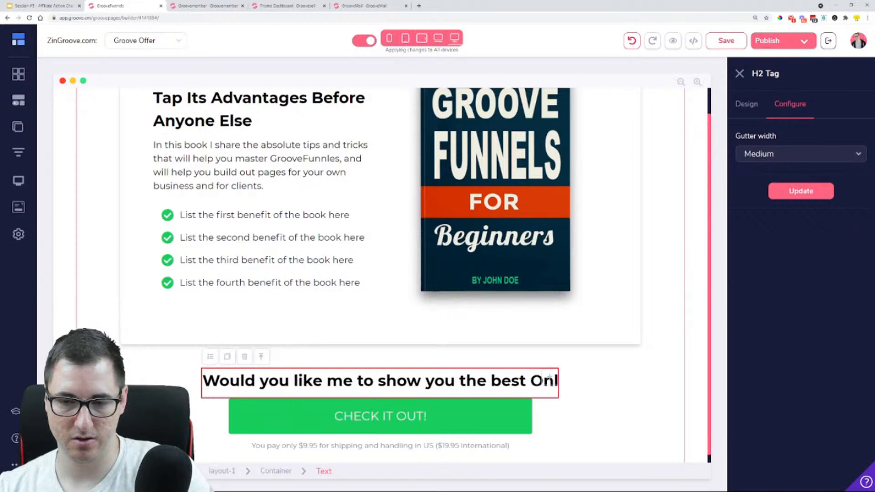
{"action": "type", "text": "ine Marketing"}
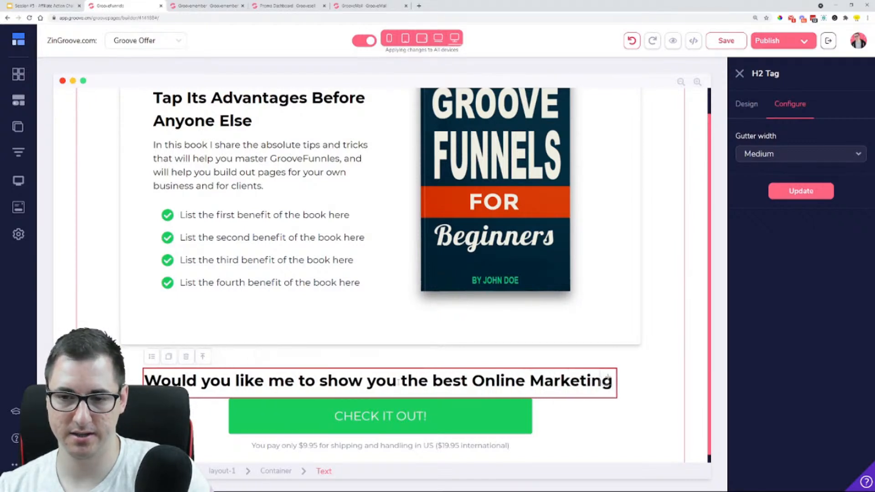
{"action": "type", "text": " Platform you g"}
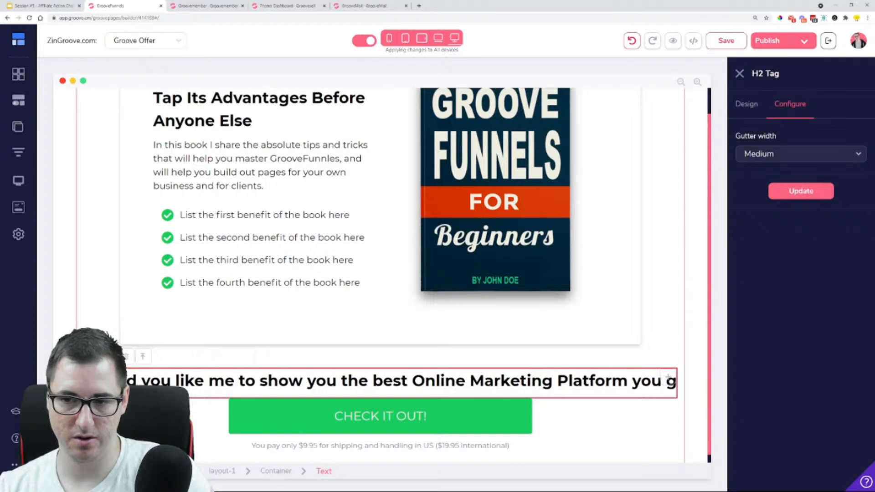
{"action": "key", "text": "BackSpace"}
{"action": "type", "text": "will"}
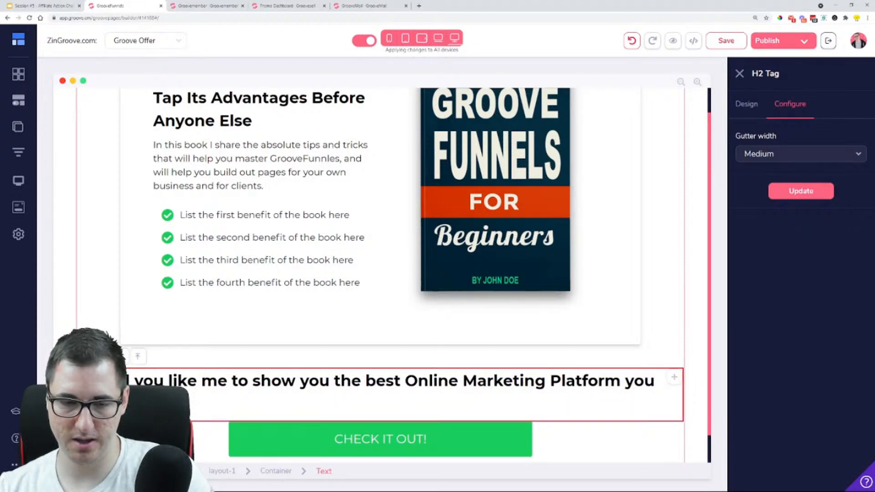
{"action": "key", "text": "BackSpace"}
{"action": "key", "text": "BackSpace"}
{"action": "key", "text": "BackSpace"}
{"action": "key", "text": "BackSpace"}
{"action": "key", "text": "BackSpace"}
{"action": "key", "text": "BackSpace"}
{"action": "key", "text": "BackSpace"}
{"action": "key", "text": "BackSpace"}
{"action": "key", "text": "BackSpace"}
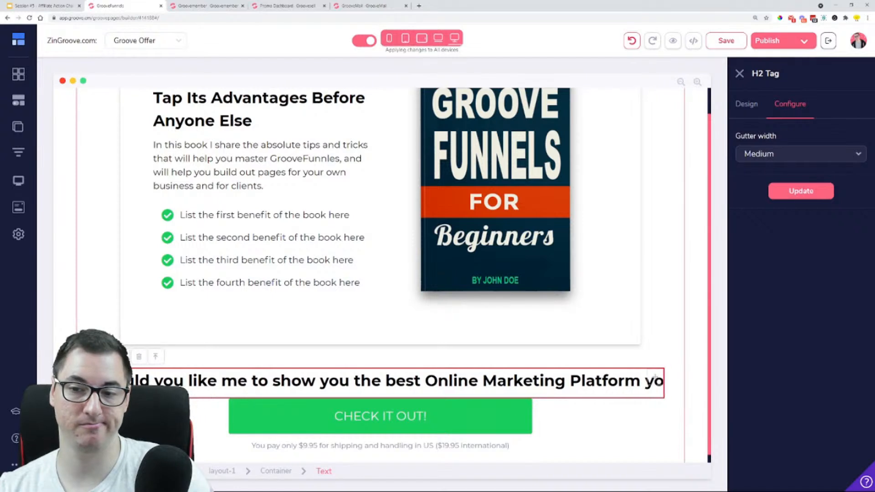
{"action": "type", "text": "in thw"}
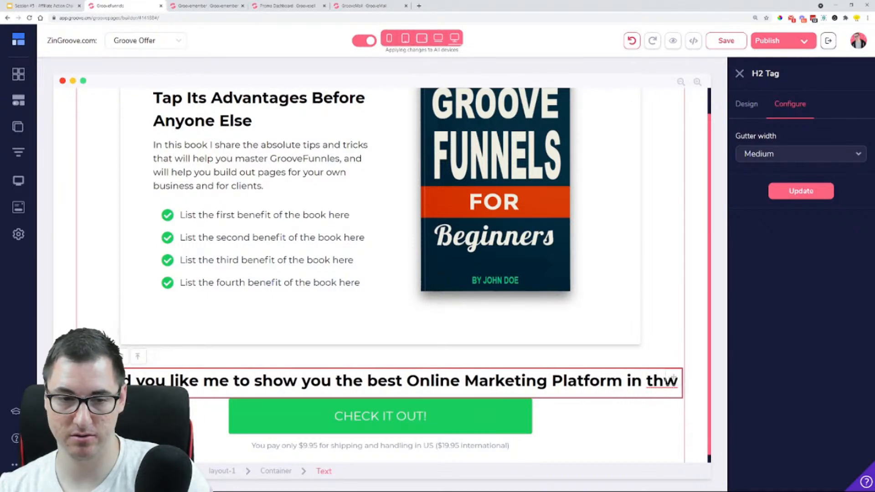
{"action": "key", "text": "BackSpace"}
{"action": "type", "text": "e"}
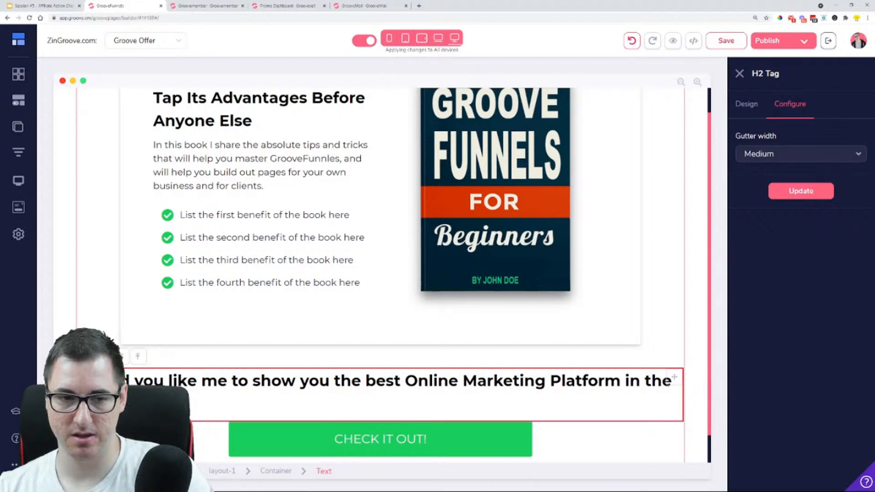
Set the new heading's width to 85% relative to its parent
{"action": "left_click", "coordinate": [749, 105]}
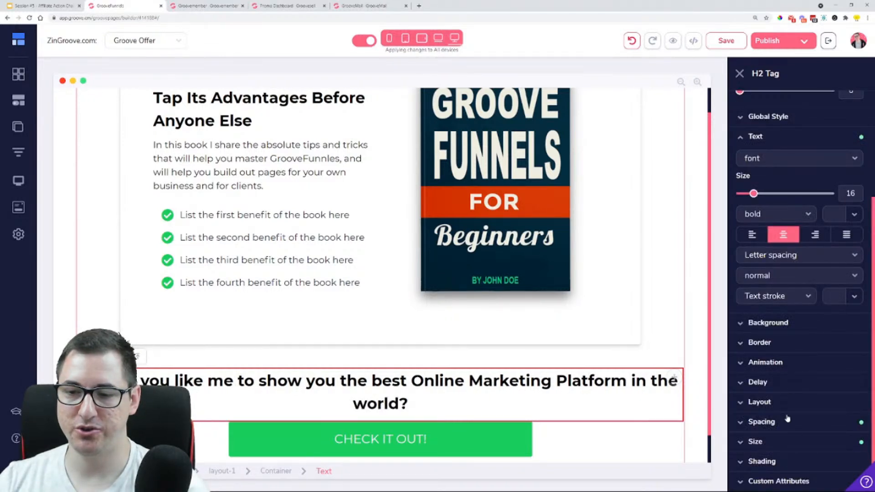
{"action": "left_click", "coordinate": [795, 442]}
{"action": "mouse_move", "coordinate": [831, 374]}
{"action": "left_mouse_down"}
{"action": "mouse_move", "coordinate": [815, 374]}
{"action": "mouse_move", "coordinate": [845, 372]}
{"action": "left_mouse_up"}
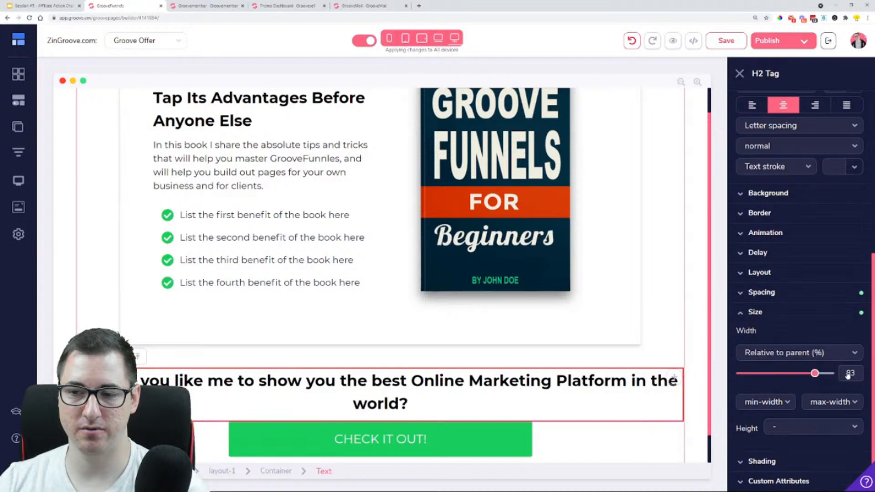
{"action": "left_click", "coordinate": [587, 397]}
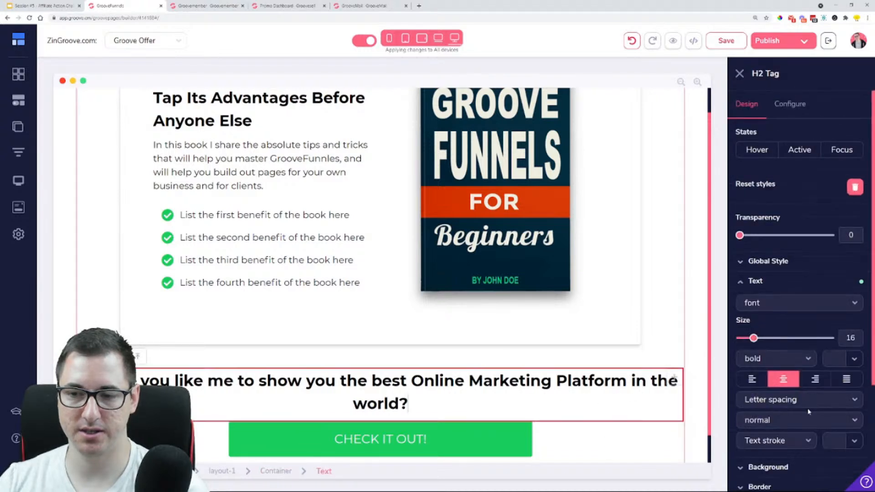
{"action": "scroll", "coordinate": [804, 412], "scroll_direction": "down", "scroll_amount": 3}
{"action": "left_click", "coordinate": [801, 421]}
{"action": "scroll", "coordinate": [802, 426], "scroll_direction": "down", "scroll_amount": 2}
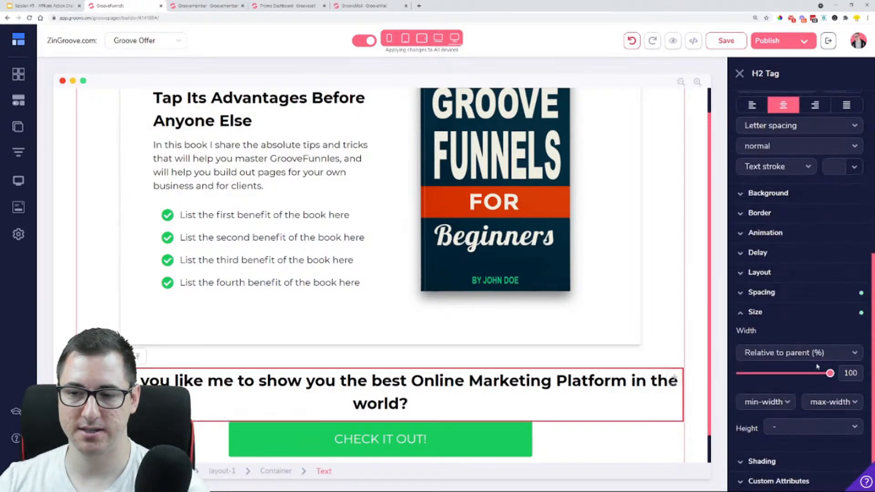
{"action": "left_click_drag", "start_coordinate": [833, 376], "coordinate": [817, 375]}
Limit the new heading's maximum width to 50rem after trying 40rem
{"action": "left_click", "coordinate": [831, 402]}
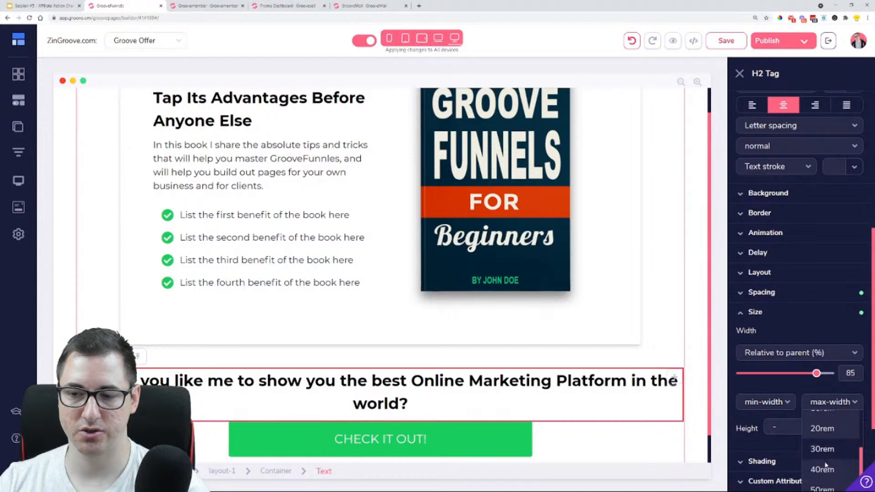
{"action": "left_click", "coordinate": [831, 460]}
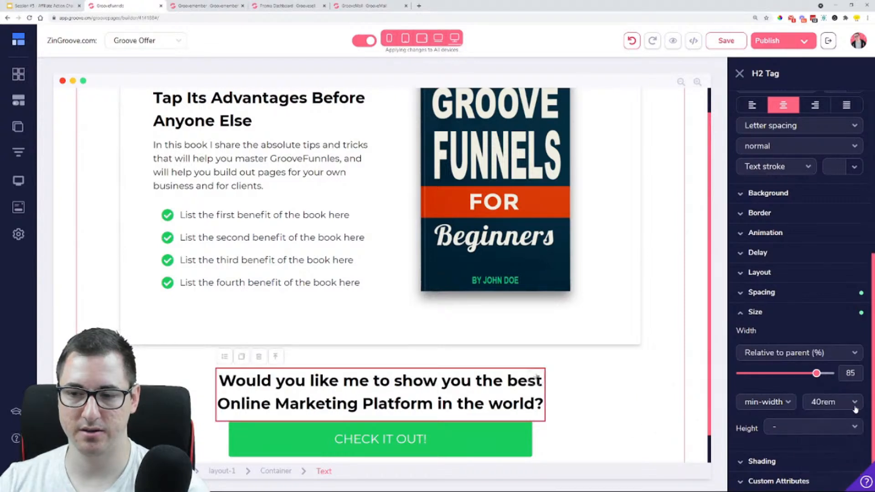
{"action": "left_click", "coordinate": [830, 402]}
{"action": "left_click", "coordinate": [824, 415]}
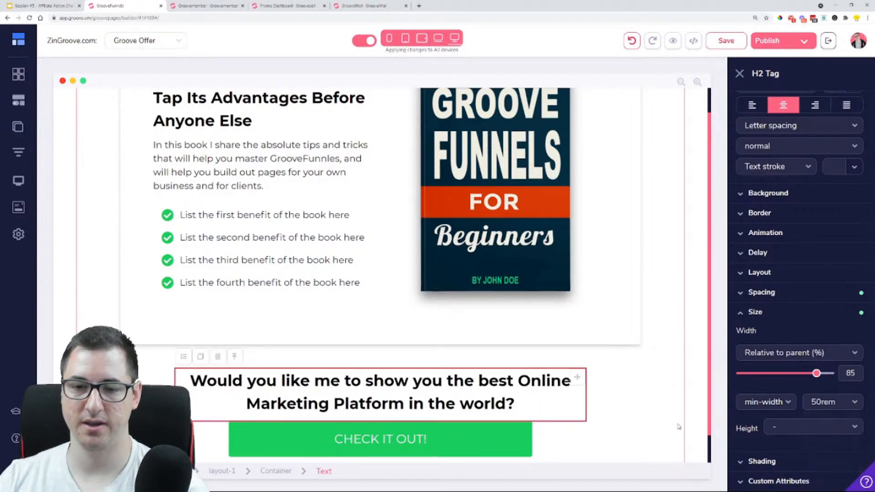
{"action": "left_click", "coordinate": [496, 412]}
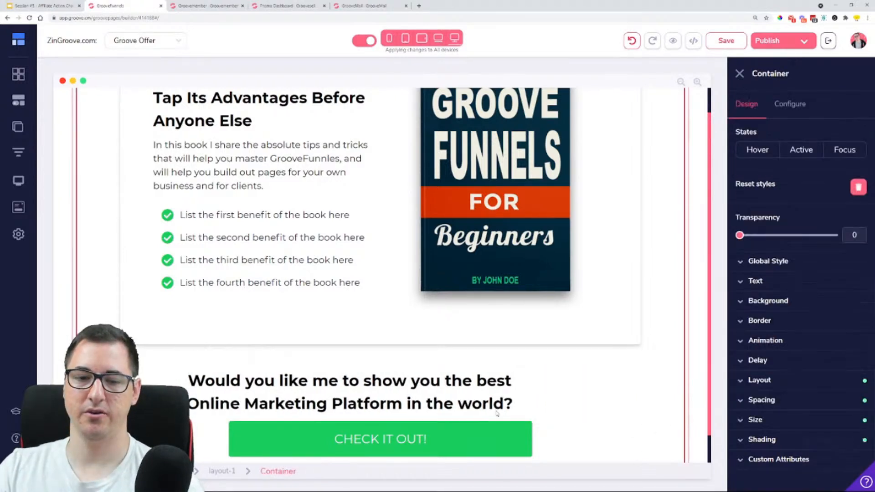
Link the "CHECK IT OUT!" button to a URL using the GrooveFunnels affiliate link copied from the Promotion Dashboard, and apply it
{"action": "left_click", "coordinate": [407, 440]}
{"action": "scroll", "coordinate": [406, 440], "scroll_direction": "down", "scroll_amount": 1}
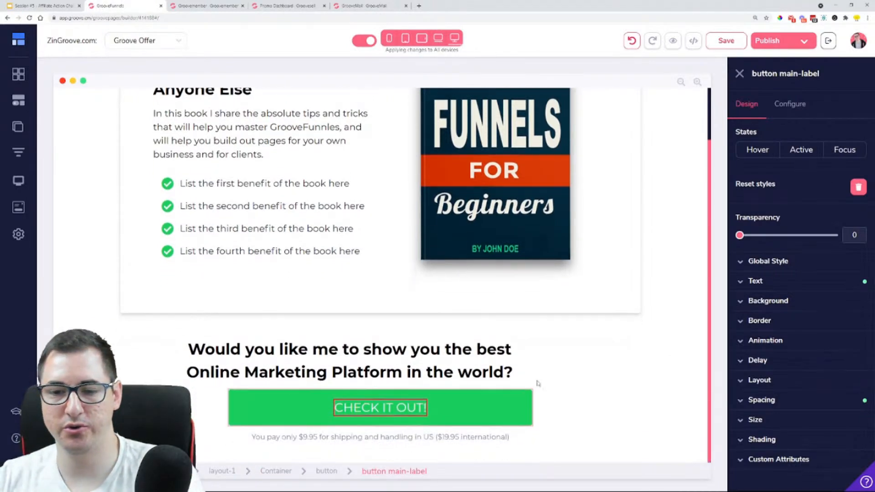
{"action": "left_click", "coordinate": [491, 415]}
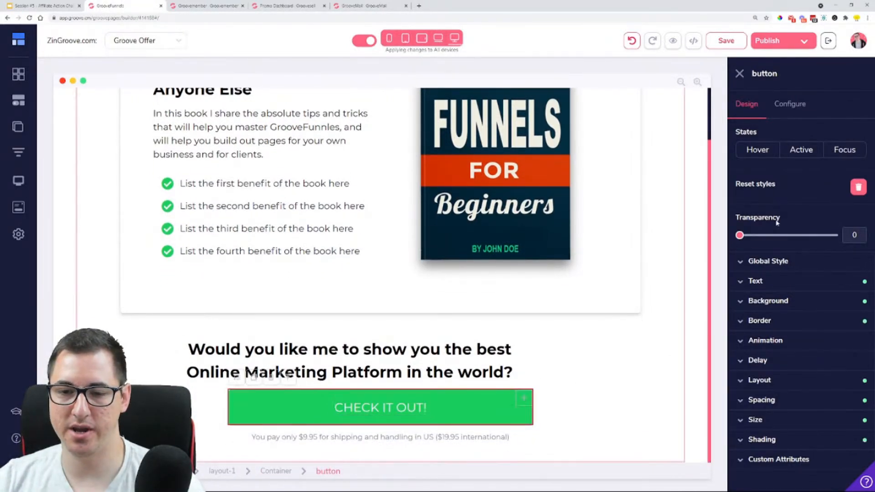
{"action": "left_click", "coordinate": [793, 105]}
{"action": "left_click", "coordinate": [772, 381]}
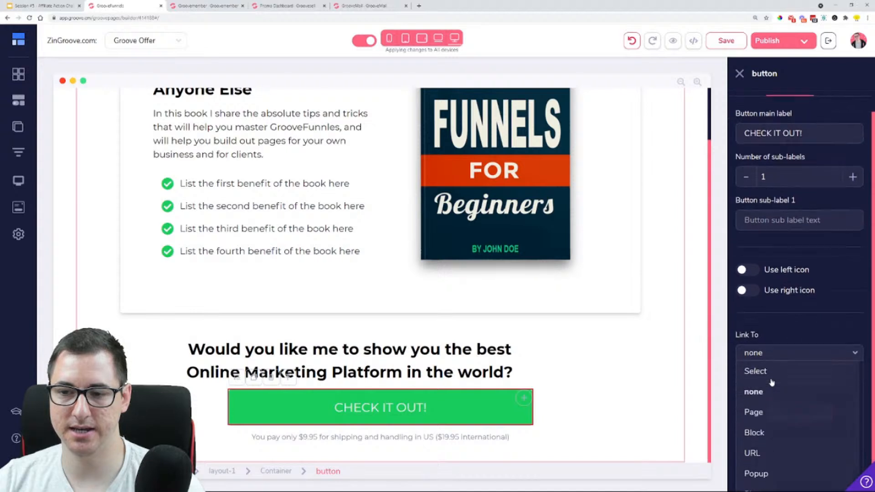
{"action": "left_click", "coordinate": [749, 453]}
{"action": "left_click", "coordinate": [297, 5]}
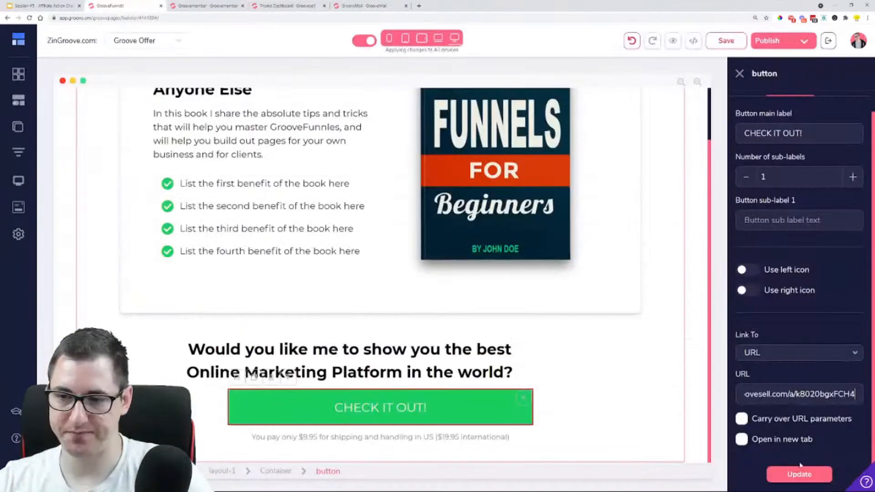
{"action": "left_click", "coordinate": [798, 473]}
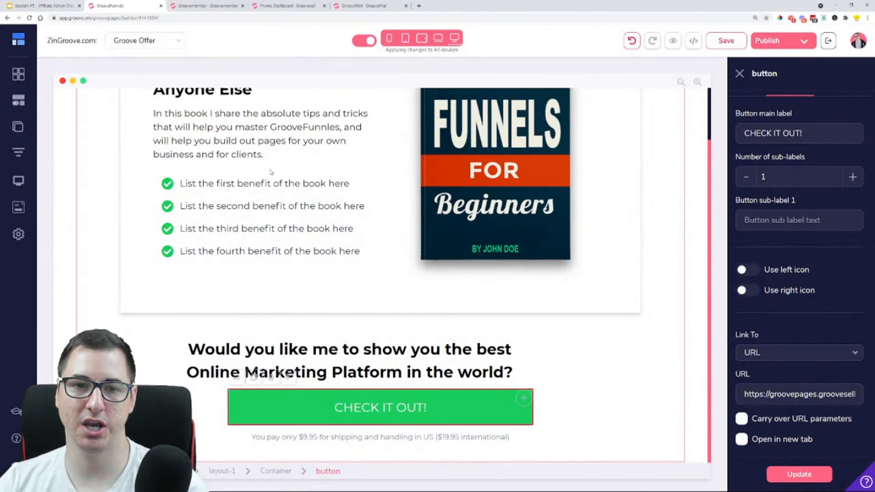
{"action": "scroll", "coordinate": [271, 172], "scroll_direction": "up", "scroll_amount": 1}
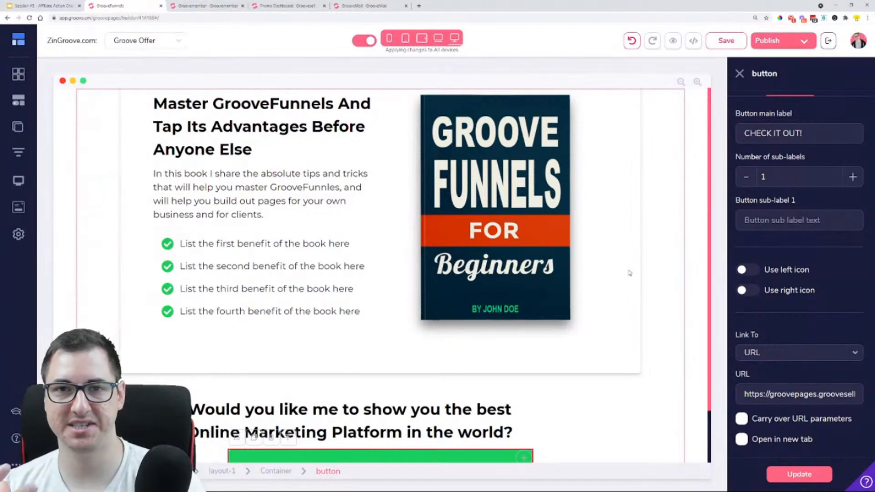
{"action": "scroll", "coordinate": [629, 273], "scroll_direction": "down", "scroll_amount": 1}
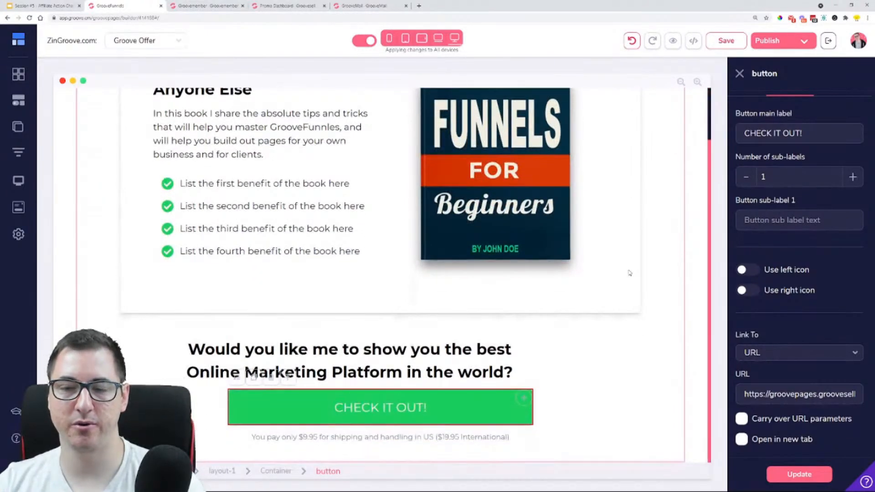
{"action": "scroll", "coordinate": [631, 269], "scroll_direction": "up", "scroll_amount": 1}
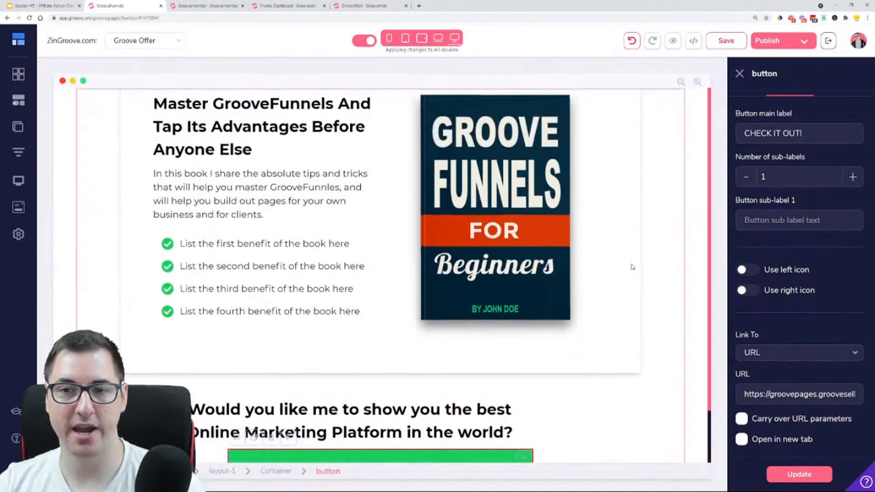
{"action": "left_click", "coordinate": [663, 234]}
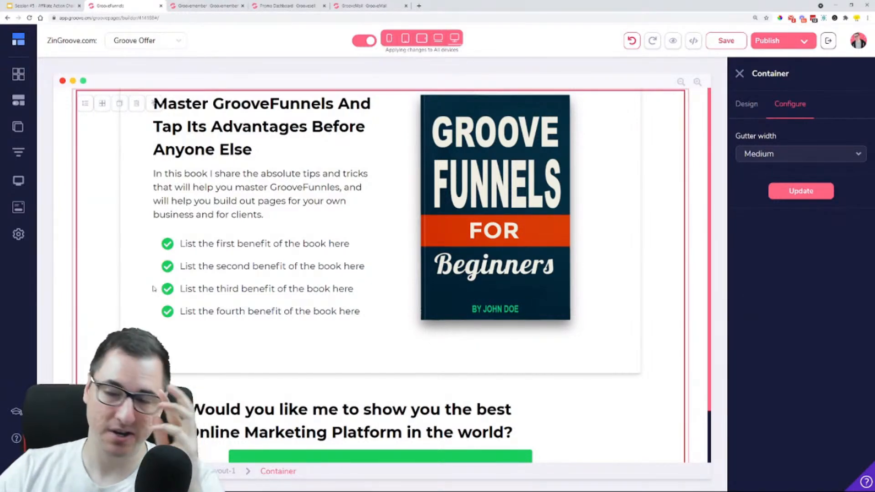
In the Groove Offer page's settings, change the page name to "Download Page" and the page URL to "download"
{"action": "left_click", "coordinate": [17, 130]}
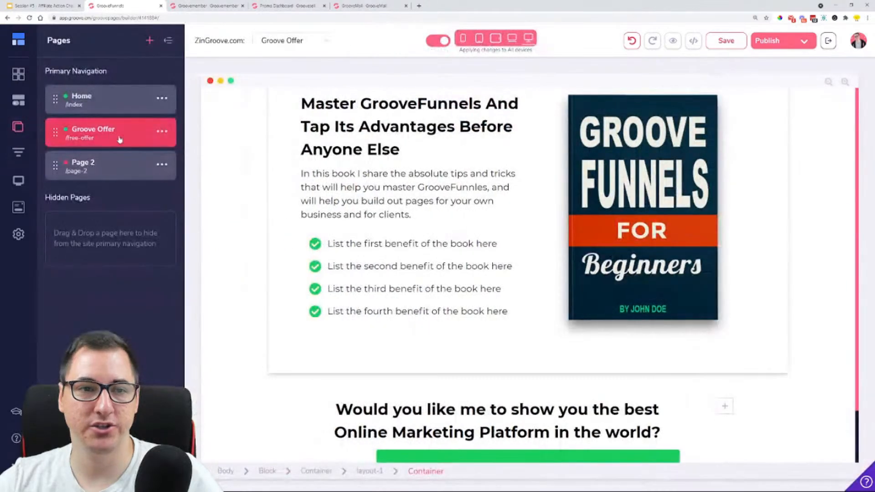
{"action": "left_click", "coordinate": [162, 132]}
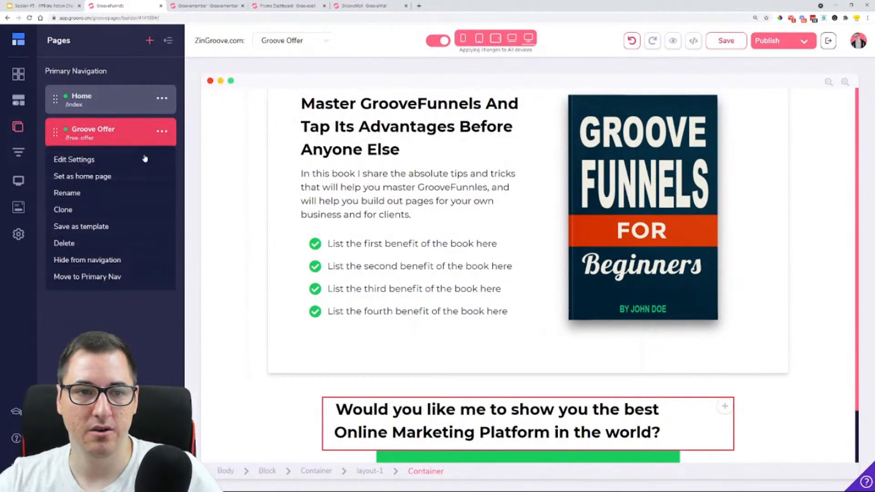
{"action": "left_click", "coordinate": [85, 160]}
{"action": "left_click_drag", "start_coordinate": [98, 91], "coordinate": [23, 91]}
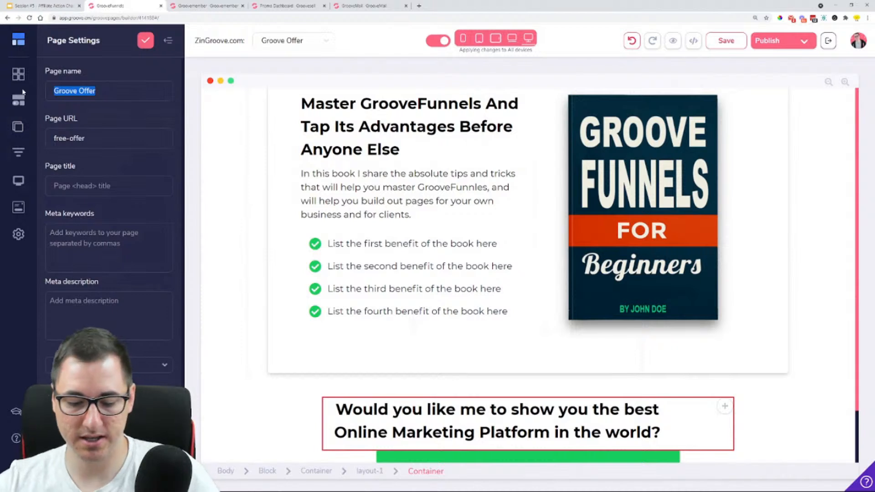
{"action": "type", "text": "Download Page"}
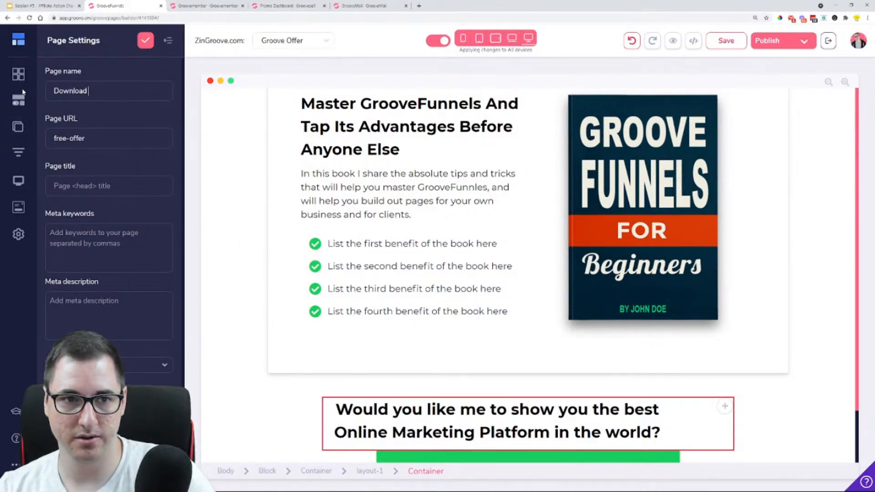
{"action": "triple_click", "coordinate": [103, 138]}
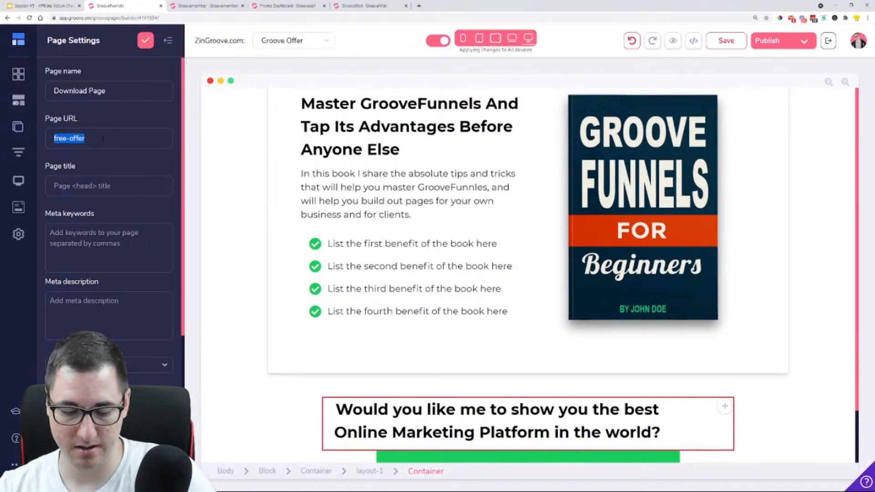
{"action": "type", "text": "download"}
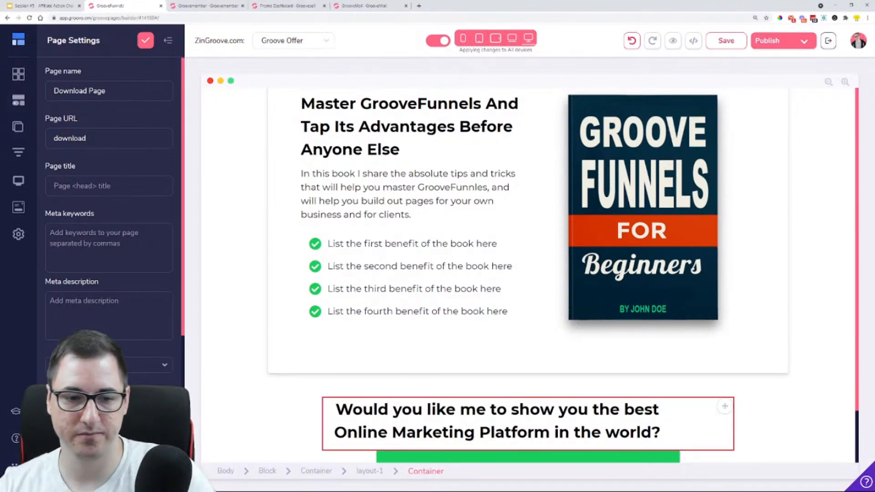
Delete the refresh redirect code from the page's tracking code settings and save the page settings
{"action": "scroll", "coordinate": [110, 227], "scroll_direction": "down", "scroll_amount": 3}
{"action": "left_click_drag", "start_coordinate": [50, 363], "coordinate": [205, 434]}
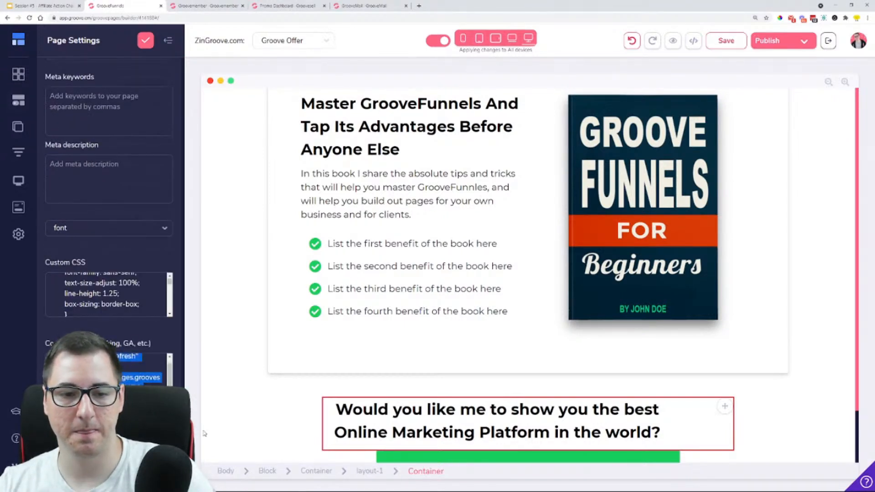
{"action": "key", "text": "BackSpace"}
{"action": "left_click", "coordinate": [146, 38]}
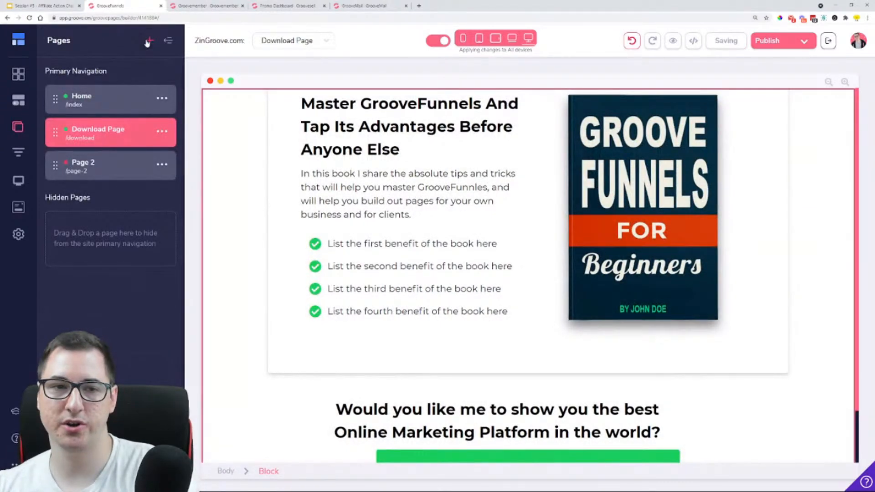
On the Home page, set the opt-in form container's thank-you redirect to a page, choose Download Page as the linked page, and update it
{"action": "left_click", "coordinate": [114, 108]}
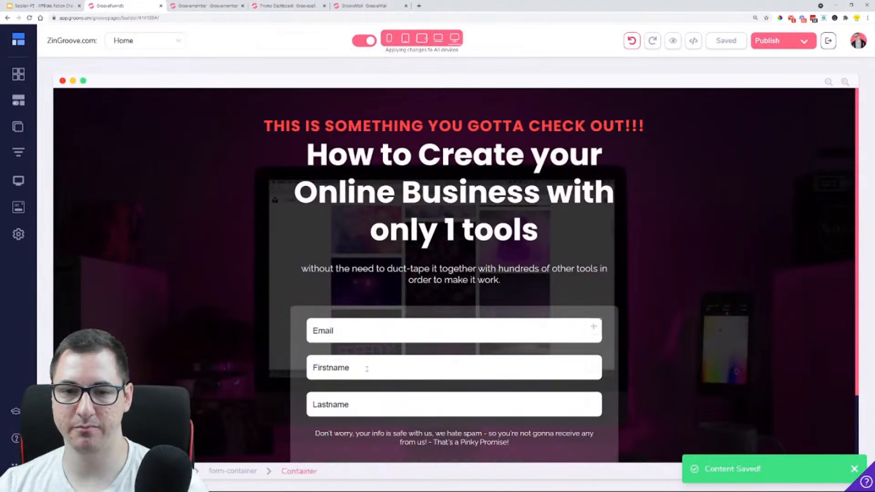
{"action": "left_click", "coordinate": [462, 352]}
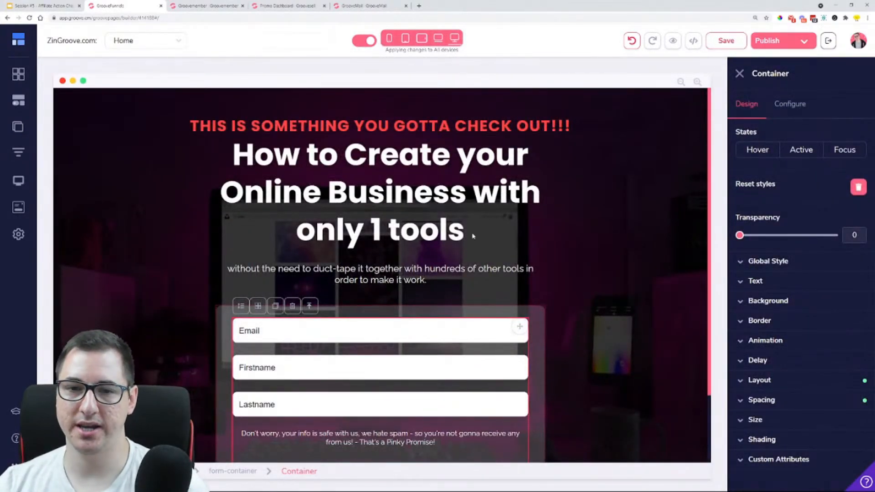
{"action": "scroll", "coordinate": [328, 345], "scroll_direction": "down", "scroll_amount": 2}
{"action": "left_click", "coordinate": [243, 471]}
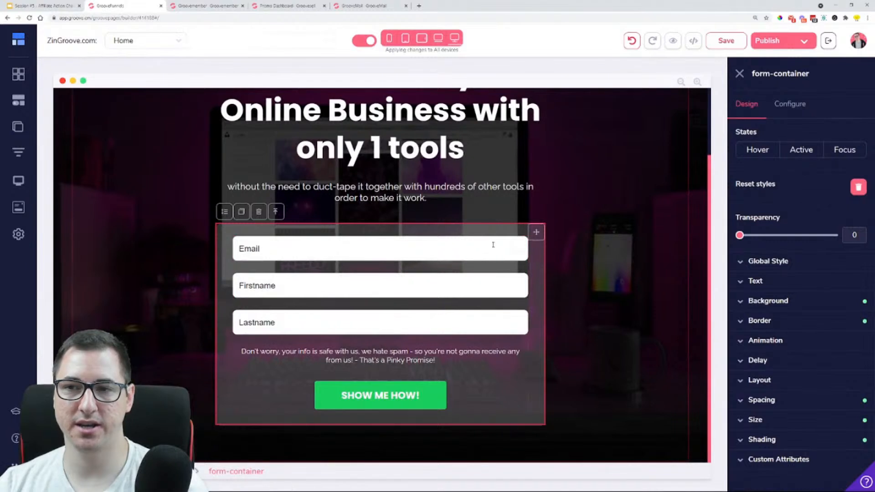
{"action": "left_click", "coordinate": [442, 268]}
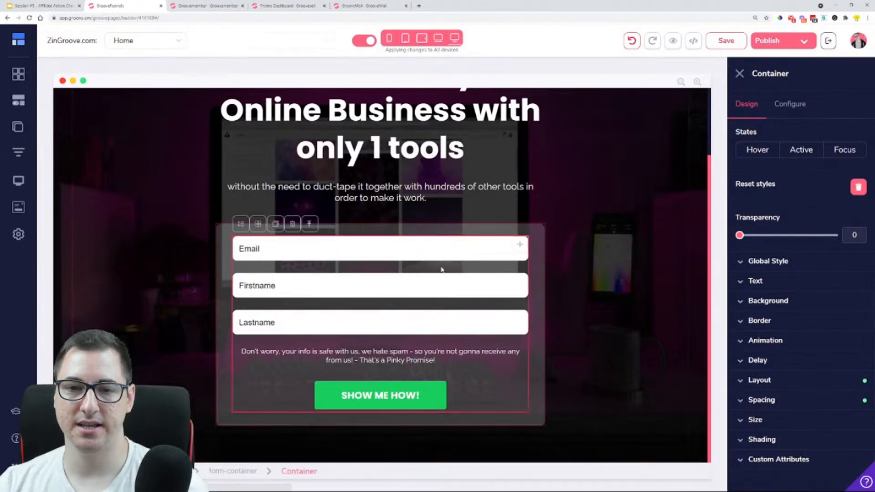
{"action": "left_click", "coordinate": [439, 251]}
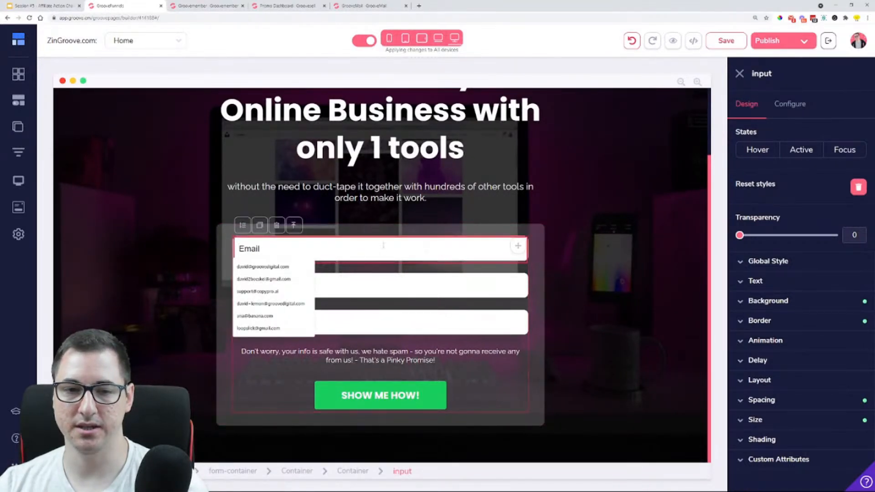
{"action": "left_click", "coordinate": [465, 307]}
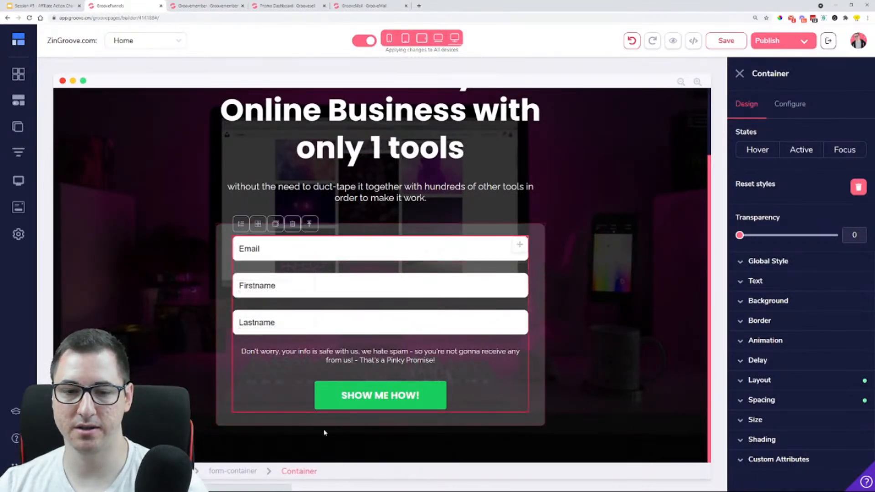
{"action": "left_click", "coordinate": [246, 472]}
{"action": "left_click", "coordinate": [785, 106]}
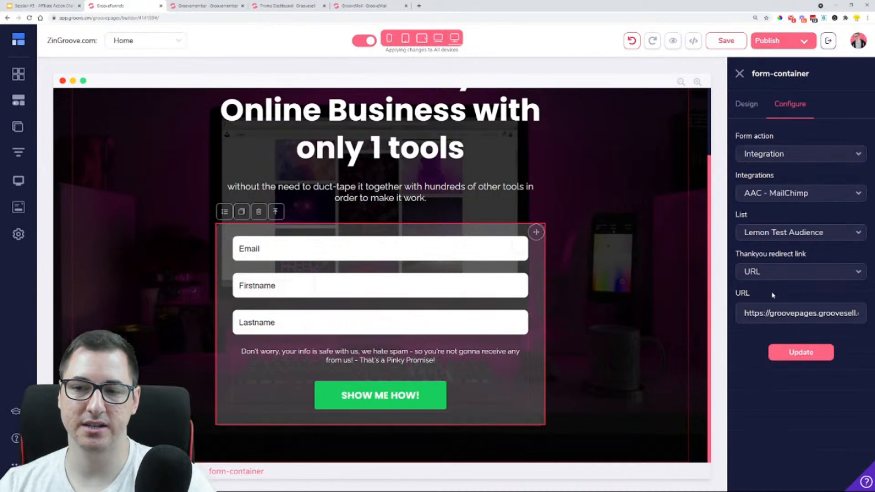
{"action": "left_click", "coordinate": [796, 274]}
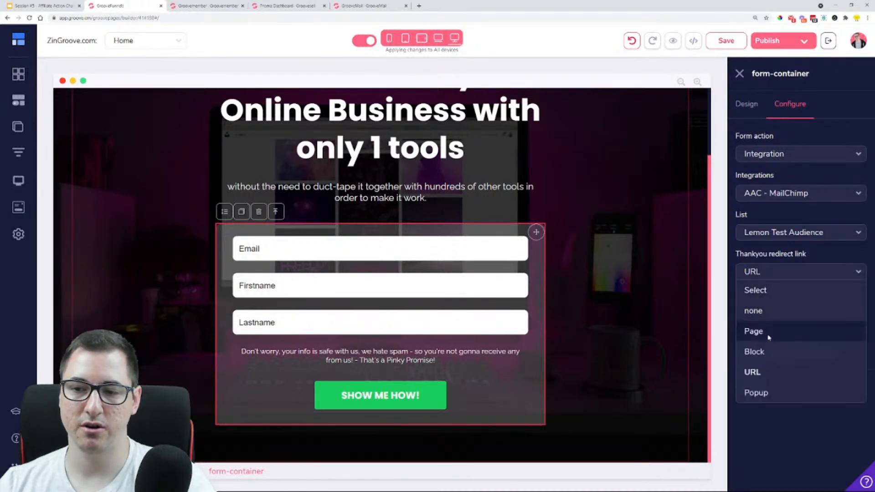
{"action": "left_click", "coordinate": [770, 331]}
{"action": "left_click", "coordinate": [784, 311]}
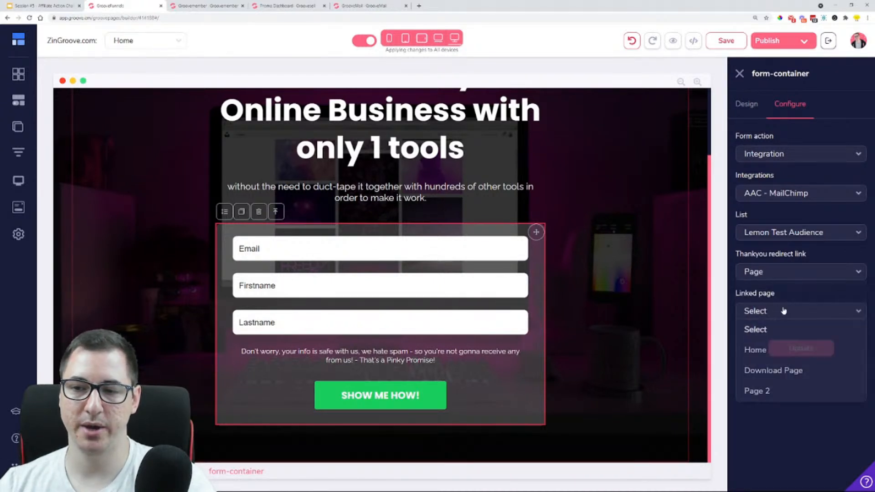
{"action": "left_click", "coordinate": [778, 369]}
{"action": "left_click", "coordinate": [807, 350]}
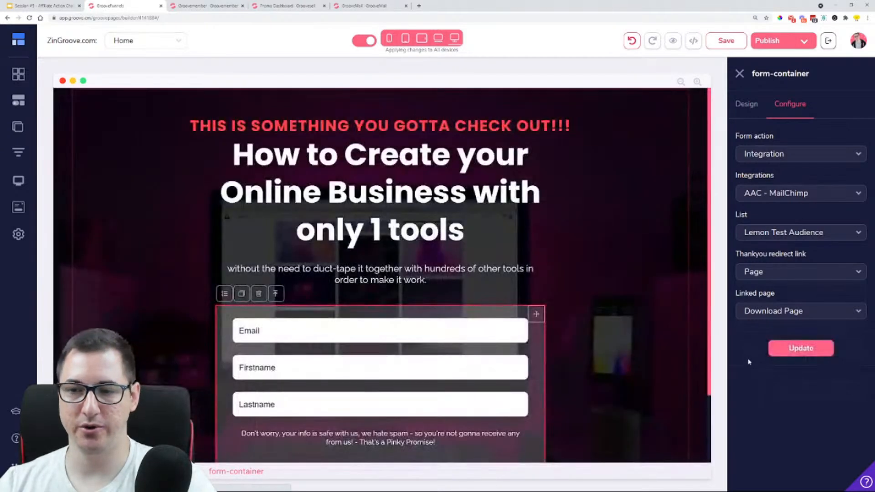
{"action": "scroll", "coordinate": [390, 329], "scroll_direction": "down", "scroll_amount": 2}
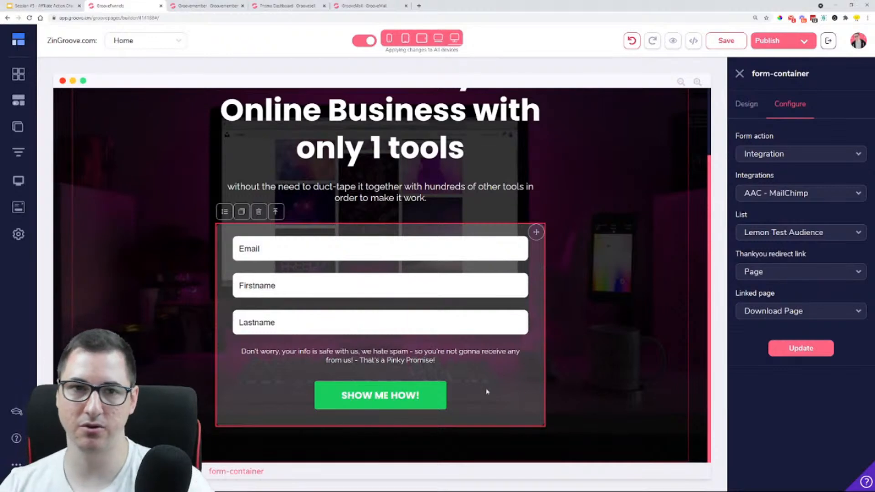
Switch to the Google Slides presentation and view the funnel diagrams on slides 7 and 8, covering the optional download page and follow-up emails
{"action": "left_click", "coordinate": [49, 8]}
{"action": "scroll", "coordinate": [53, 242], "scroll_direction": "up", "scroll_amount": 6}
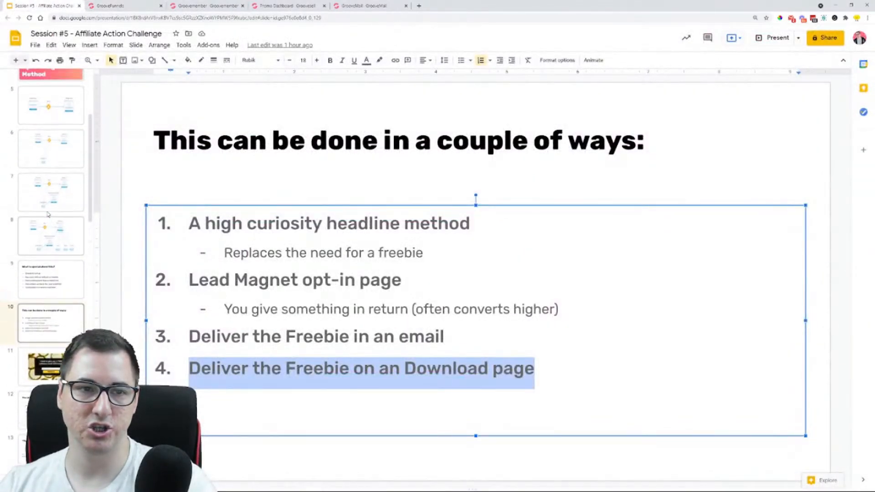
{"action": "scroll", "coordinate": [53, 243], "scroll_direction": "down", "scroll_amount": 3}
{"action": "left_click", "coordinate": [56, 231]}
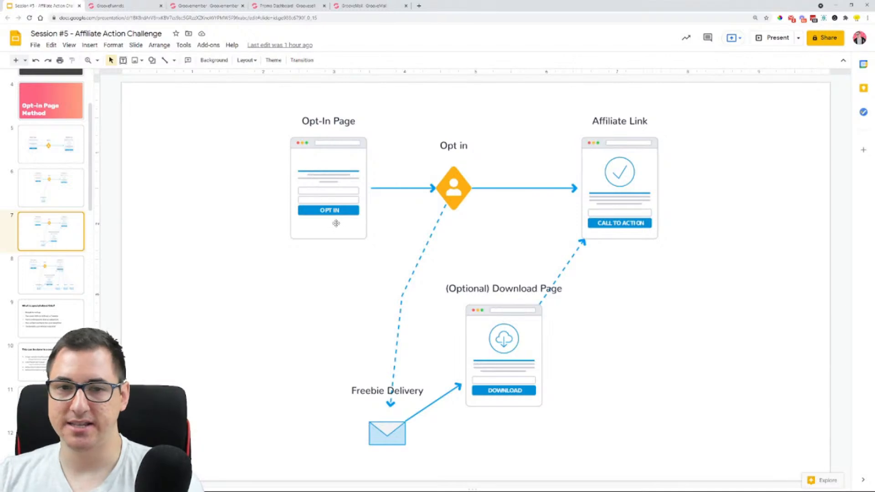
{"action": "left_click", "coordinate": [52, 274]}
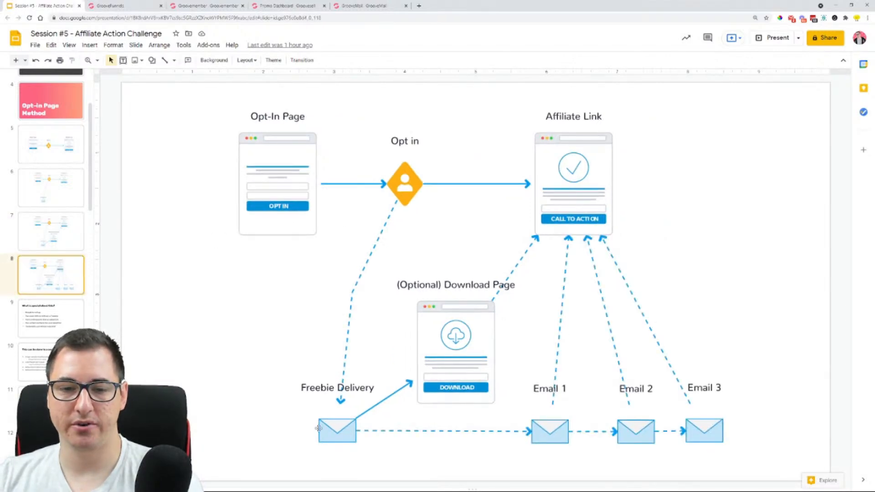
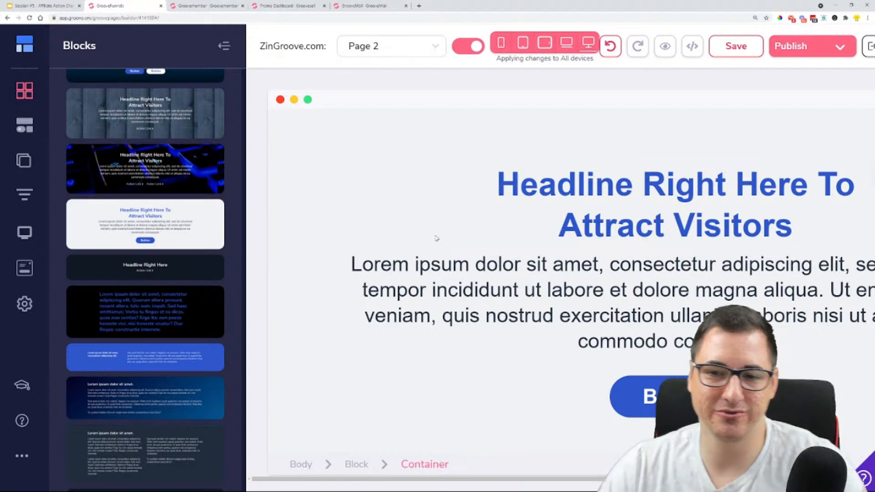
Add the prebuilt hero block headed "The Secrets Of Rapid Growth In Your Business Is Revealed" above the existing headline block on Page 2
{"action": "scroll", "coordinate": [115, 217], "scroll_direction": "down", "scroll_amount": 15}
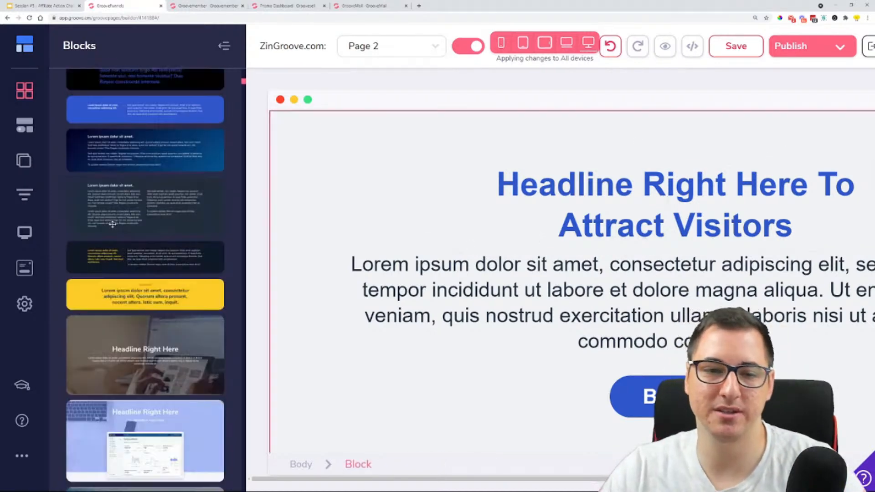
{"action": "scroll", "coordinate": [115, 217], "scroll_direction": "down", "scroll_amount": 20}
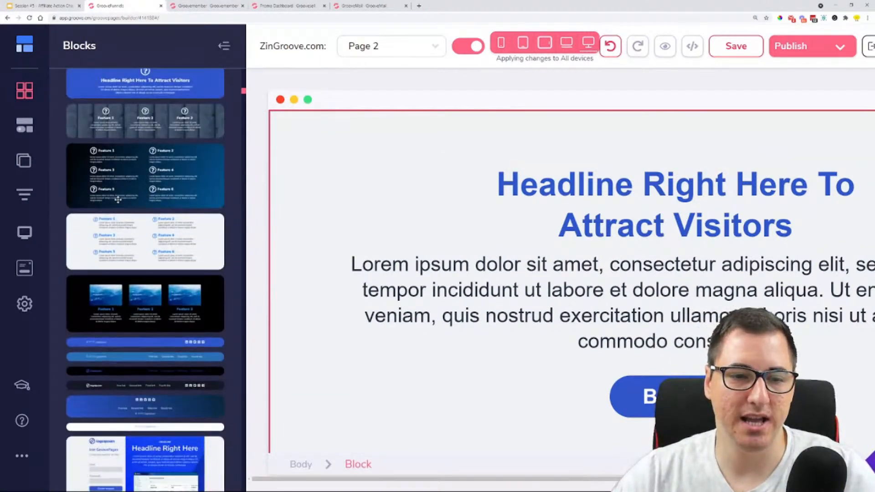
{"action": "scroll", "coordinate": [118, 199], "scroll_direction": "down", "scroll_amount": 20}
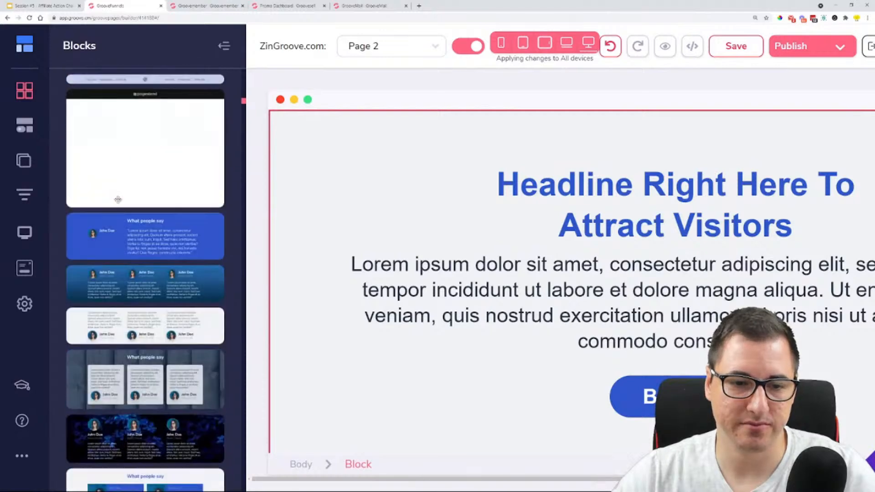
{"action": "scroll", "coordinate": [121, 193], "scroll_direction": "down", "scroll_amount": 5}
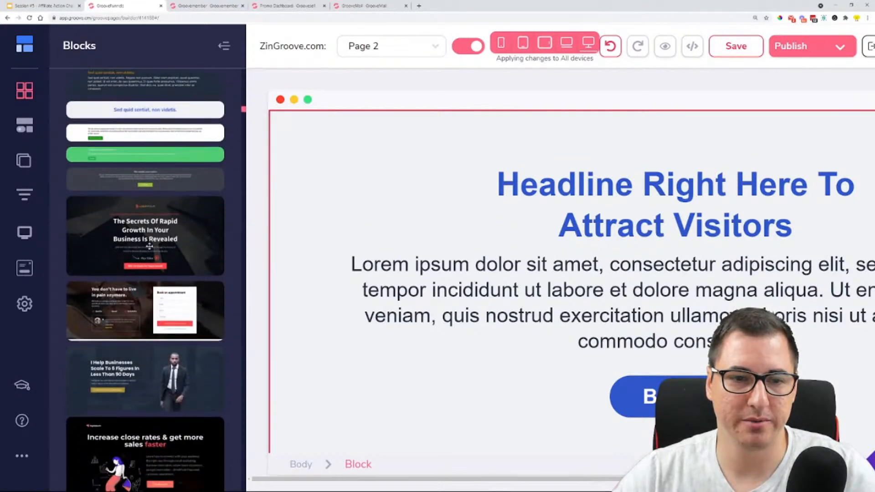
{"action": "left_click_drag", "start_coordinate": [142, 234], "coordinate": [469, 137]}
Add the prebuilt downsell block headed "You Won't See This Offer Again..." at the very start of Page 2
{"action": "scroll", "coordinate": [173, 235], "scroll_direction": "down", "scroll_amount": 4}
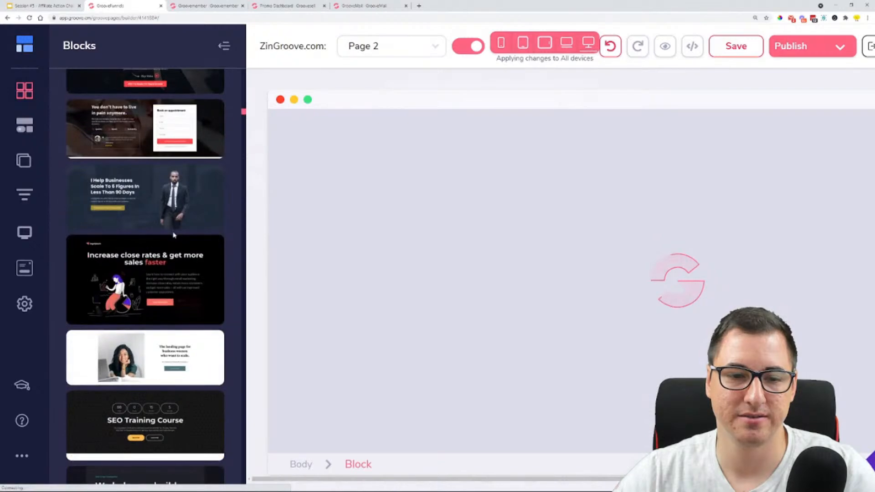
{"action": "scroll", "coordinate": [174, 235], "scroll_direction": "down", "scroll_amount": 14}
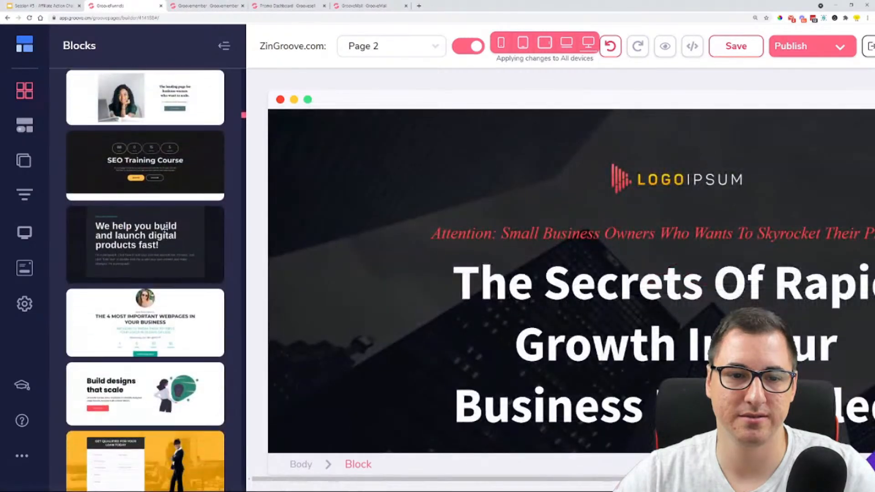
{"action": "scroll", "coordinate": [165, 230], "scroll_direction": "down", "scroll_amount": 6}
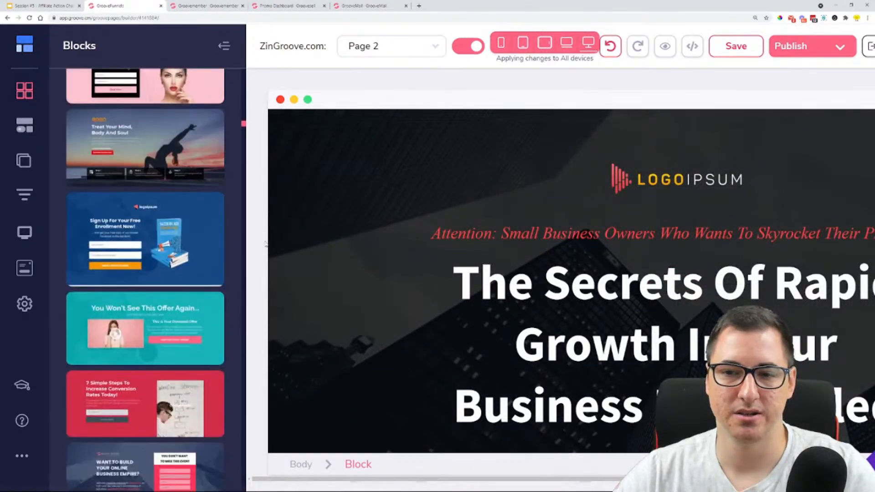
{"action": "scroll", "coordinate": [569, 273], "scroll_direction": "down", "scroll_amount": 3}
{"action": "scroll", "coordinate": [571, 281], "scroll_direction": "up", "scroll_amount": 1}
{"action": "scroll", "coordinate": [571, 281], "scroll_direction": "down", "scroll_amount": 2}
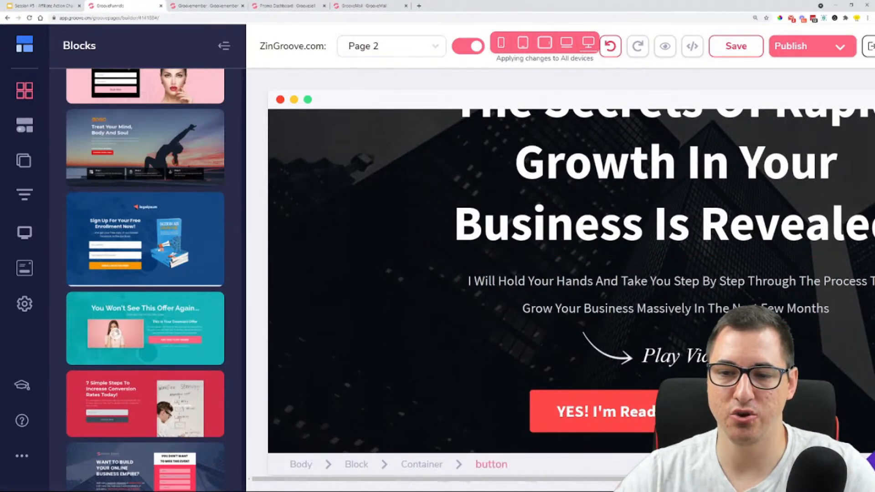
{"action": "scroll", "coordinate": [143, 287], "scroll_direction": "down", "scroll_amount": 1}
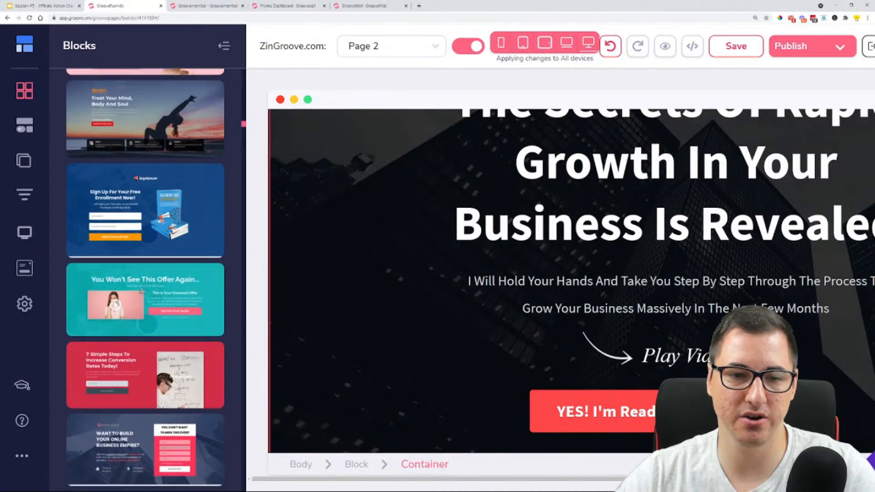
{"action": "left_click_drag", "start_coordinate": [140, 294], "coordinate": [489, 143]}
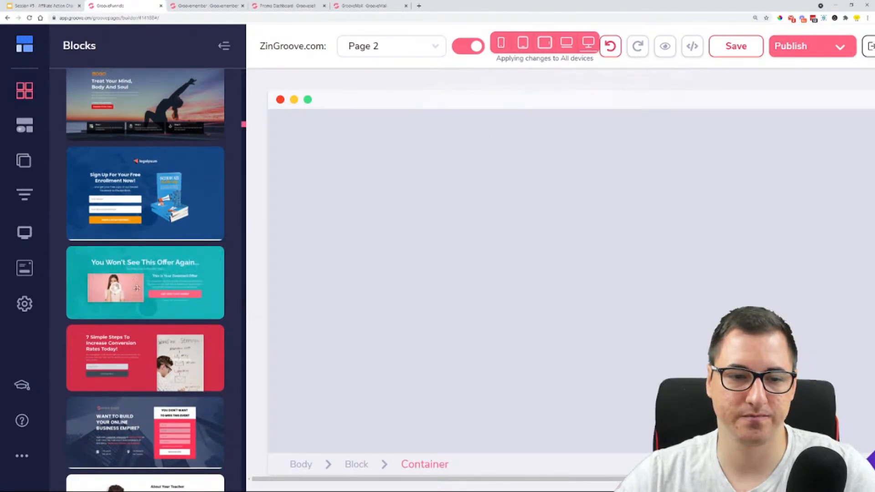
Add the prebuilt "Apply To Work With Me" call-to-action block above the downsell offer block
{"action": "scroll", "coordinate": [114, 295], "scroll_direction": "down", "scroll_amount": 7}
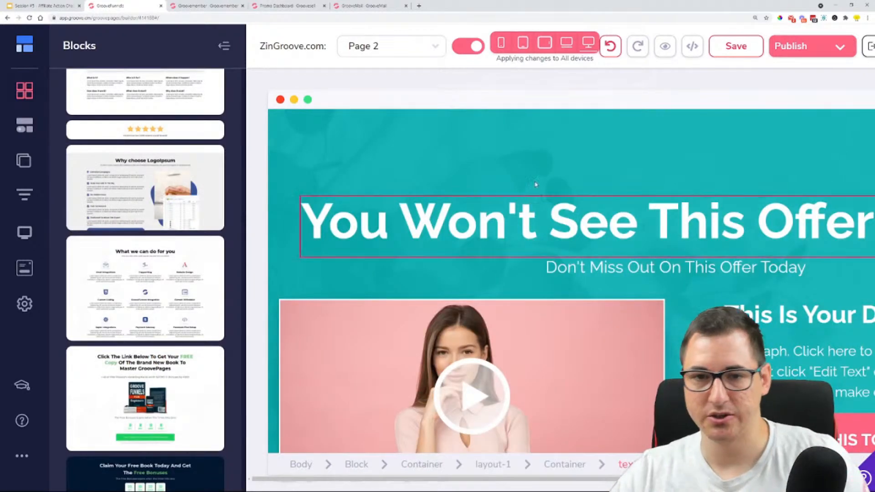
{"action": "key", "text": "ctrl+minus"}
{"action": "key", "text": "ctrl+minus"}
{"action": "key", "text": "ctrl+minus"}
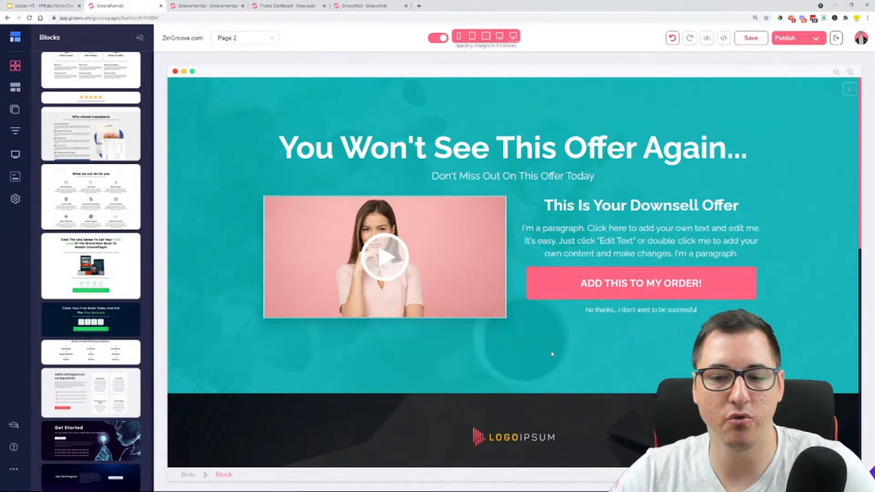
{"action": "scroll", "coordinate": [93, 267], "scroll_direction": "down", "scroll_amount": 1}
{"action": "scroll", "coordinate": [93, 268], "scroll_direction": "down", "scroll_amount": 6}
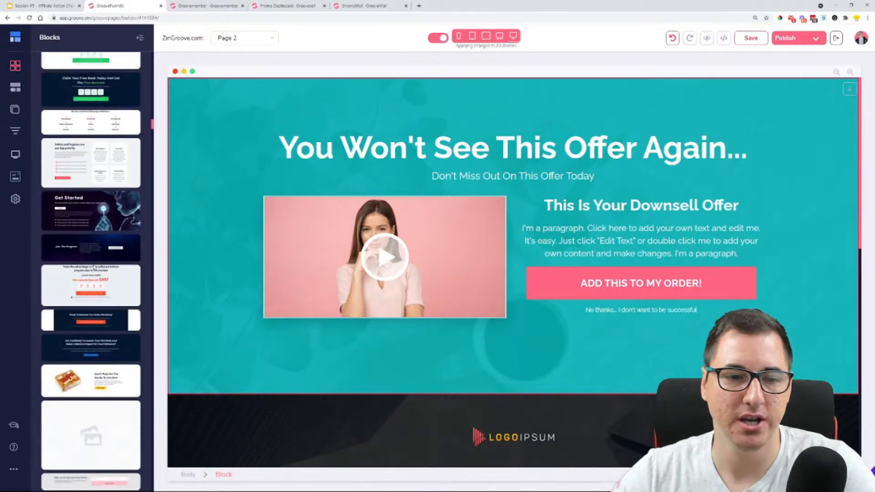
{"action": "key", "text": "ctrl+plus"}
{"action": "key", "text": "ctrl+plus"}
{"action": "key", "text": "ctrl+plus"}
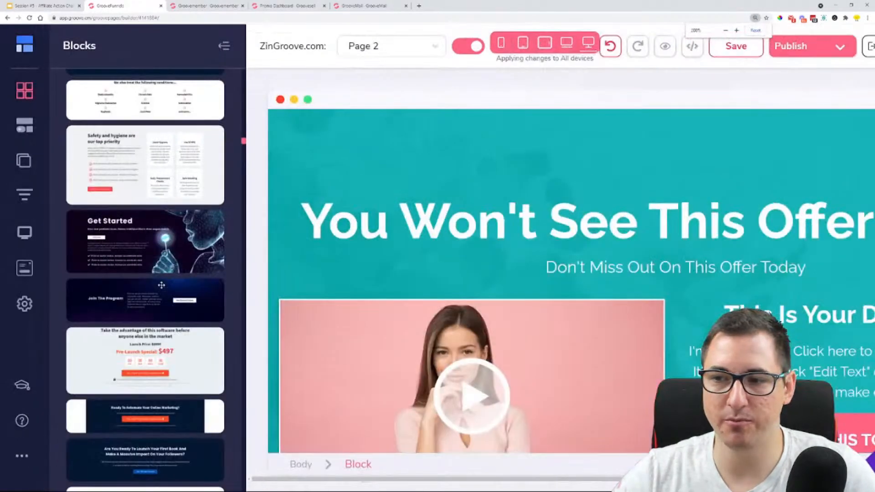
{"action": "scroll", "coordinate": [151, 269], "scroll_direction": "down", "scroll_amount": 5}
{"action": "scroll", "coordinate": [150, 269], "scroll_direction": "down", "scroll_amount": 5}
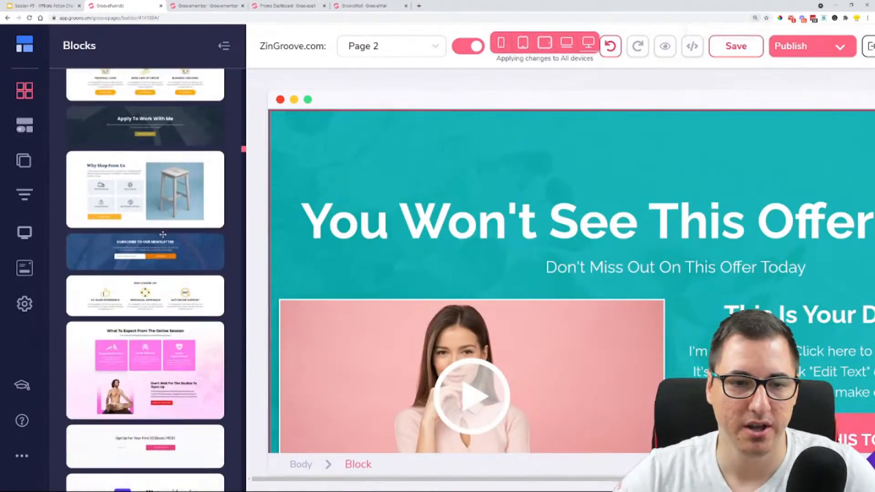
{"action": "left_click_drag", "start_coordinate": [142, 123], "coordinate": [485, 141]}
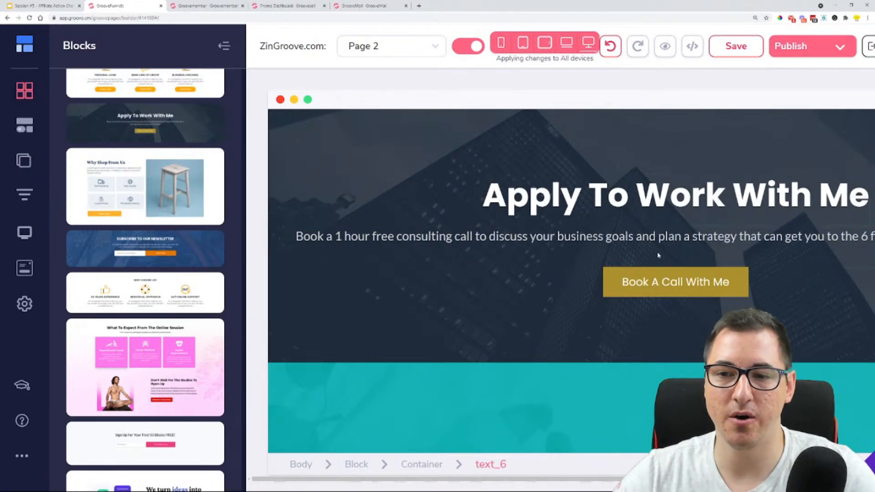
Add the prebuilt "Success Stories" video block above the "Apply To Work With Me" block and hide the block library
{"action": "scroll", "coordinate": [97, 283], "scroll_direction": "down", "scroll_amount": 15}
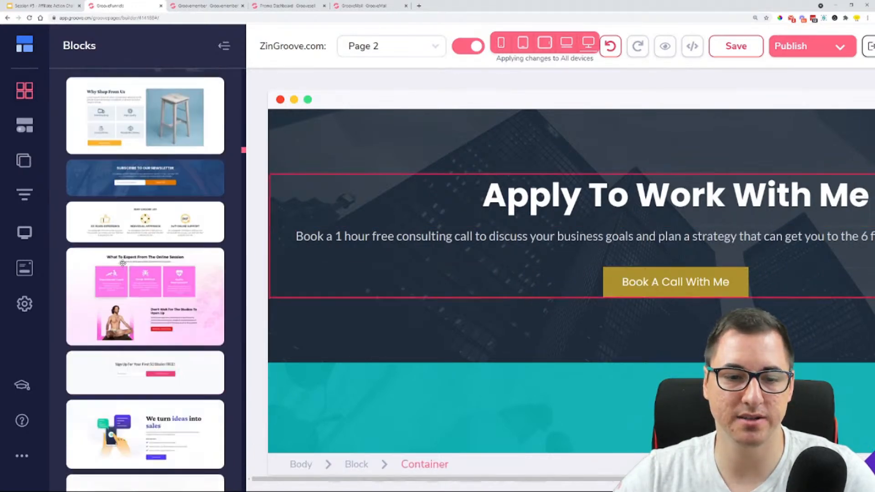
{"action": "scroll", "coordinate": [128, 260], "scroll_direction": "down", "scroll_amount": 3}
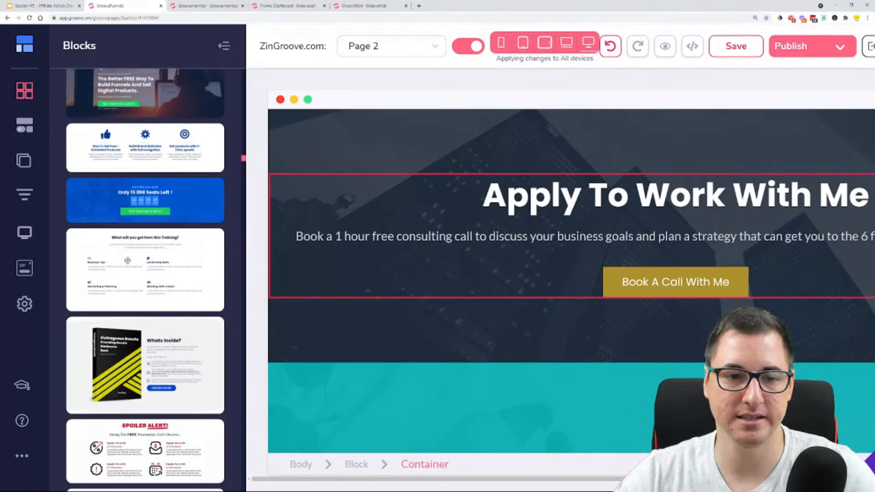
{"action": "scroll", "coordinate": [169, 169], "scroll_direction": "down", "scroll_amount": 10}
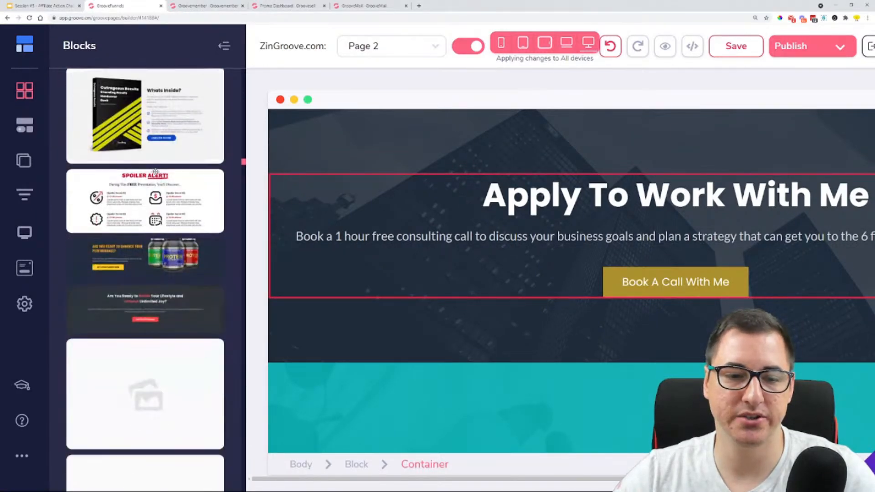
{"action": "scroll", "coordinate": [140, 173], "scroll_direction": "down", "scroll_amount": 7}
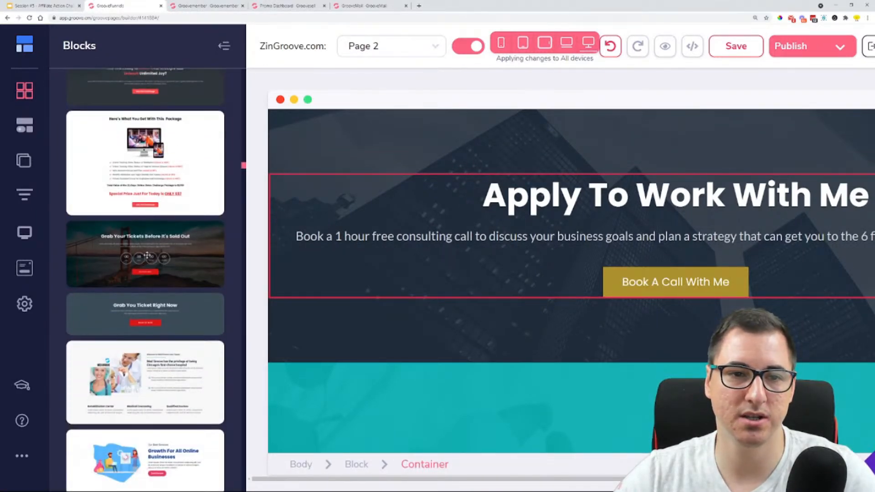
{"action": "scroll", "coordinate": [156, 181], "scroll_direction": "down", "scroll_amount": 12}
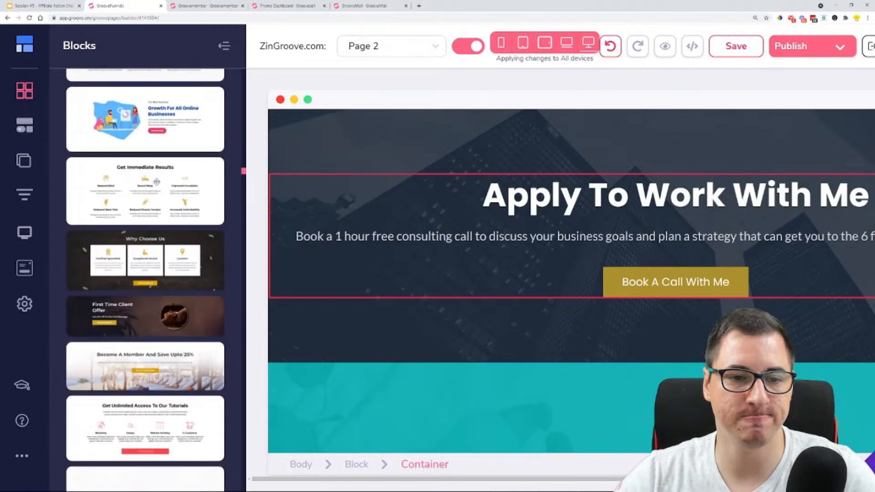
{"action": "scroll", "coordinate": [156, 182], "scroll_direction": "down", "scroll_amount": 7}
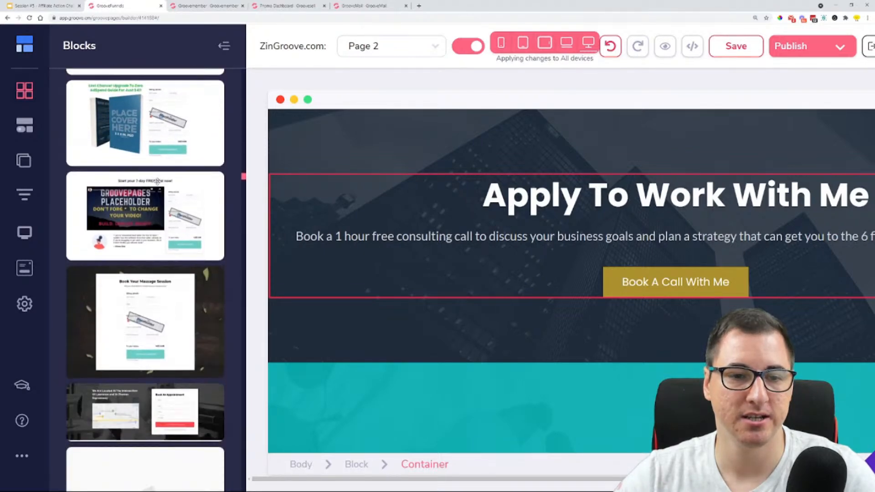
{"action": "scroll", "coordinate": [157, 181], "scroll_direction": "down", "scroll_amount": 10}
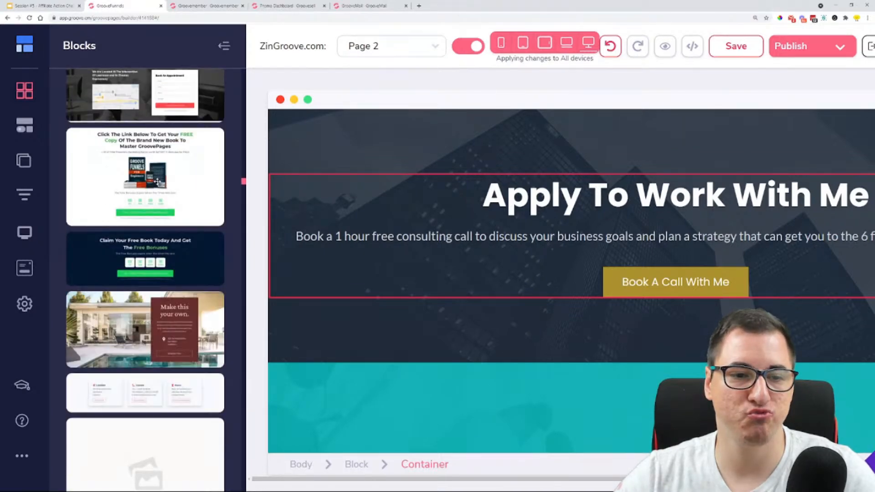
{"action": "scroll", "coordinate": [158, 205], "scroll_direction": "down", "scroll_amount": 8}
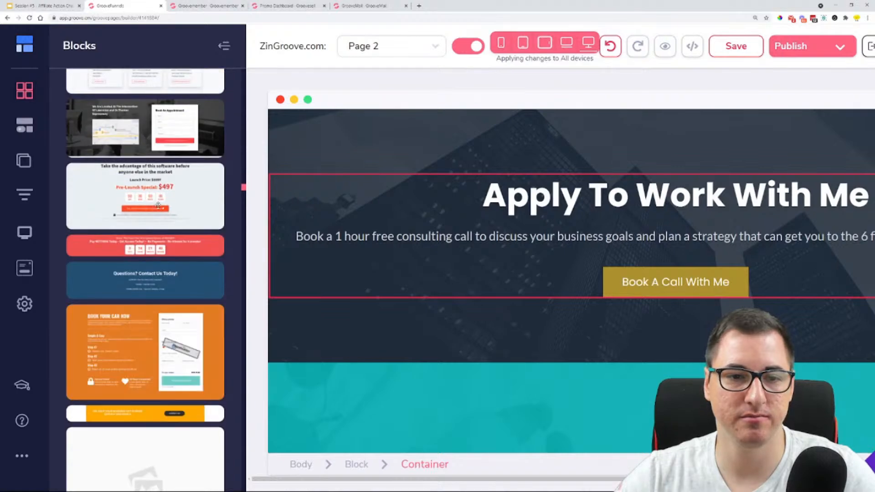
{"action": "scroll", "coordinate": [158, 205], "scroll_direction": "down", "scroll_amount": 3}
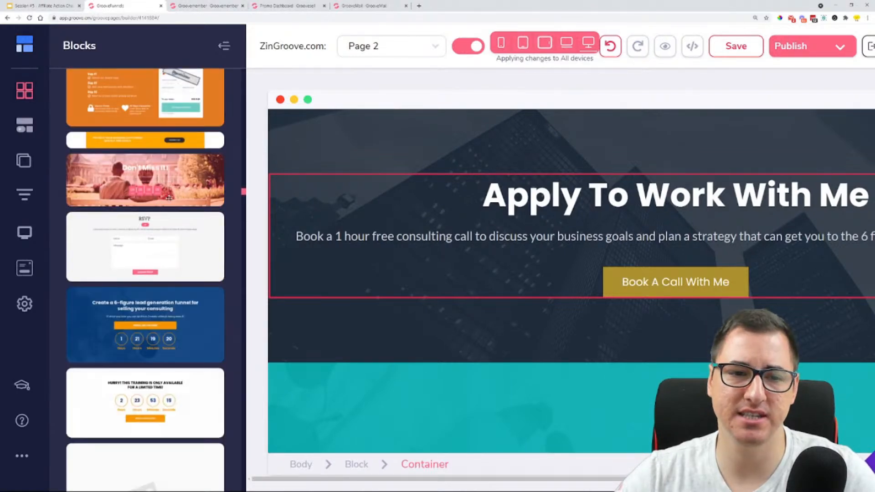
{"action": "scroll", "coordinate": [141, 328], "scroll_direction": "down", "scroll_amount": 5}
{"action": "scroll", "coordinate": [141, 327], "scroll_direction": "down", "scroll_amount": 10}
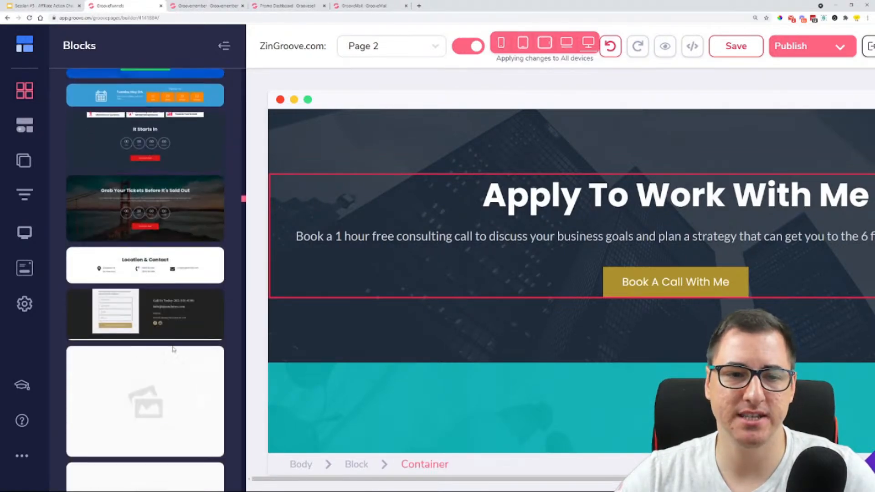
{"action": "scroll", "coordinate": [185, 277], "scroll_direction": "down", "scroll_amount": 12}
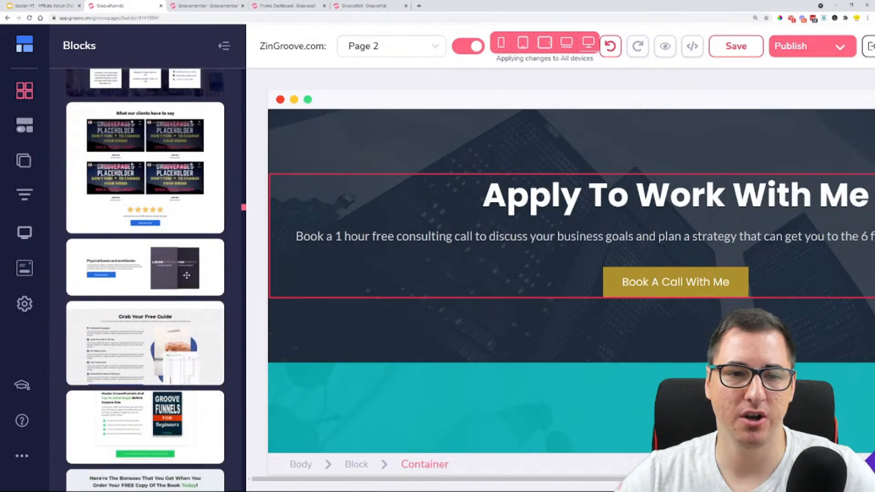
{"action": "scroll", "coordinate": [187, 275], "scroll_direction": "down", "scroll_amount": 10}
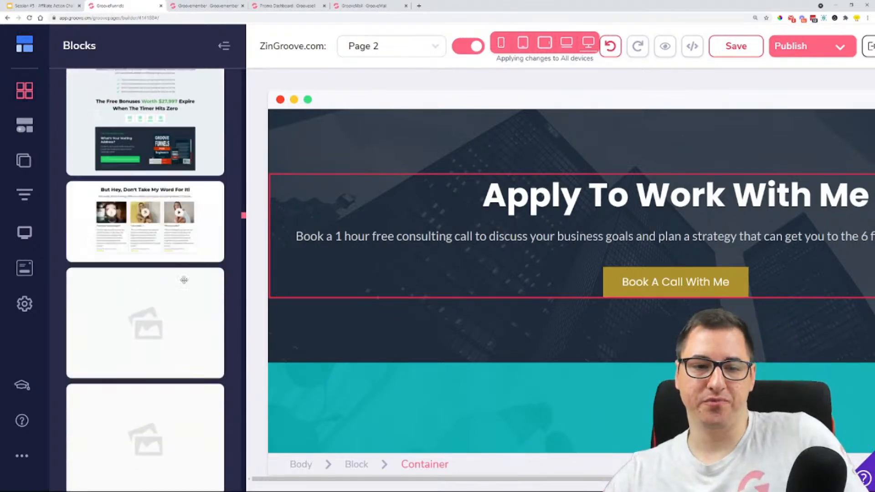
{"action": "scroll", "coordinate": [184, 280], "scroll_direction": "down", "scroll_amount": 5}
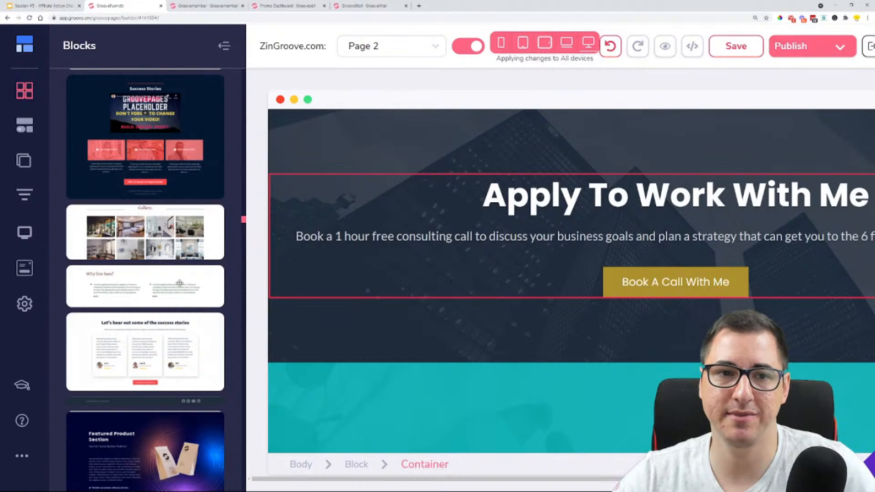
{"action": "left_click_drag", "start_coordinate": [143, 128], "coordinate": [568, 147]}
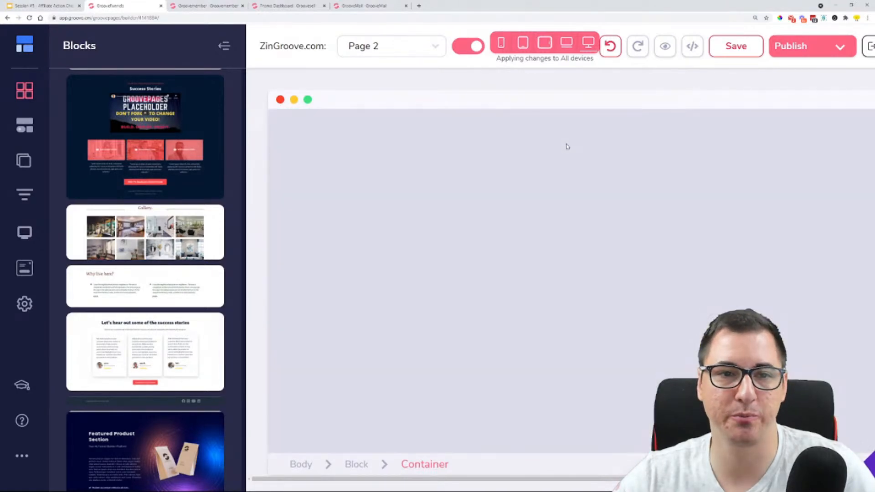
{"action": "left_click", "coordinate": [224, 48]}
{"action": "key", "text": "ctrl+minus"}
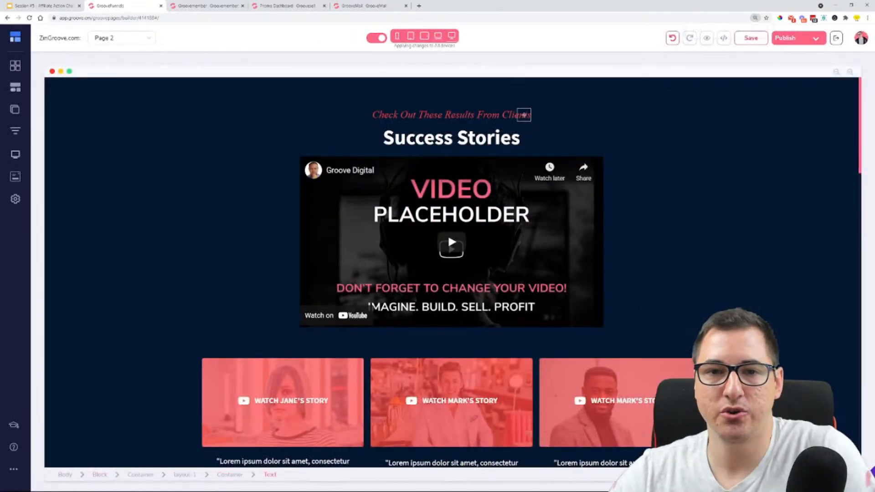
Delete the three-column layout of client story videos and quotes from the Success Stories block, below its main video
{"action": "double_click", "coordinate": [395, 145]}
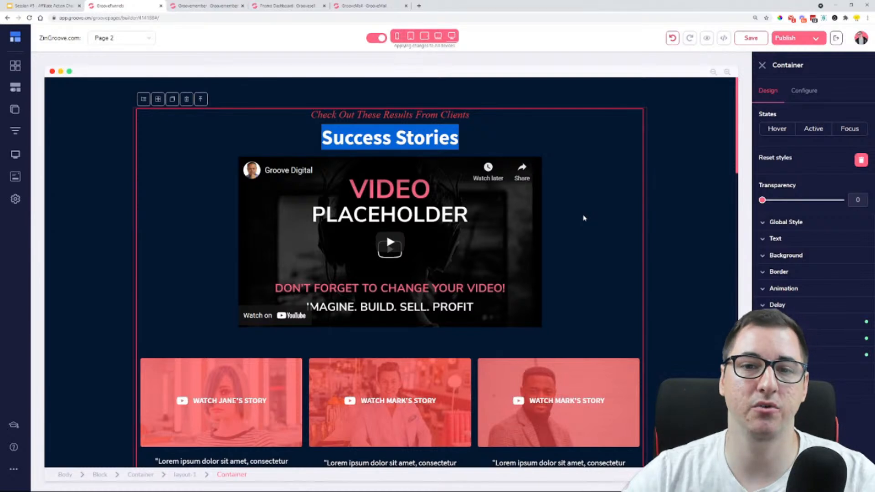
{"action": "scroll", "coordinate": [584, 218], "scroll_direction": "down", "scroll_amount": 3}
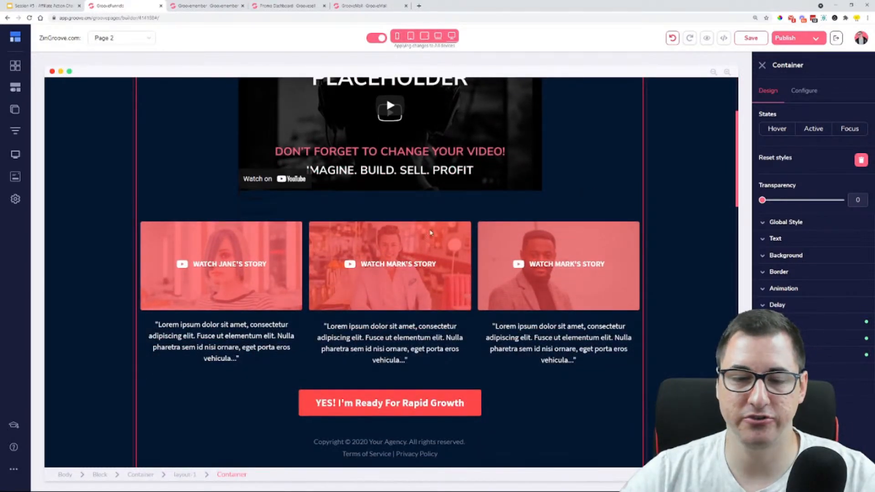
{"action": "left_click", "coordinate": [305, 320]}
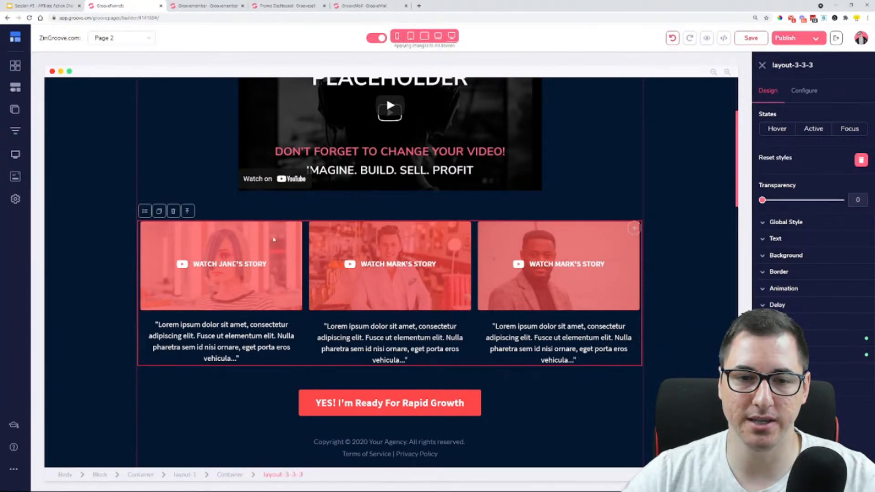
{"action": "left_click", "coordinate": [174, 211]}
{"action": "left_click", "coordinate": [455, 270]}
{"action": "scroll", "coordinate": [447, 97], "scroll_direction": "up", "scroll_amount": 3}
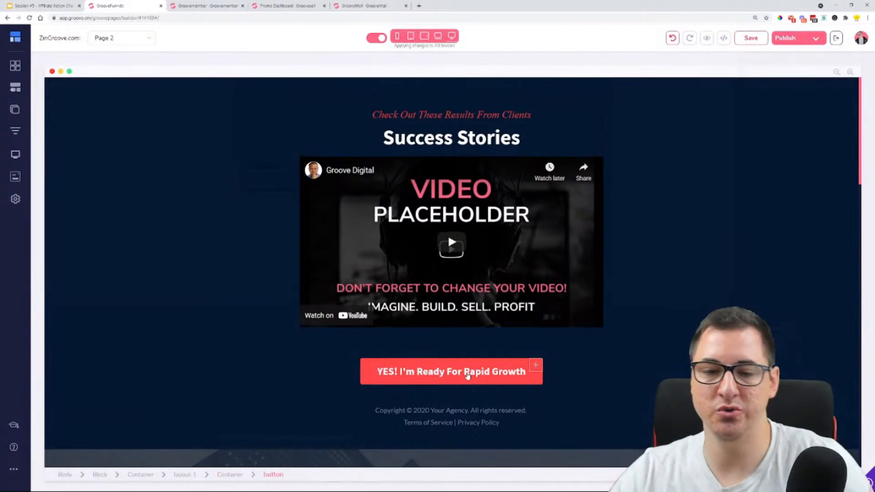
Undo the deletion of the three-column client stories layout in the Success Stories block
{"action": "left_click", "coordinate": [467, 375]}
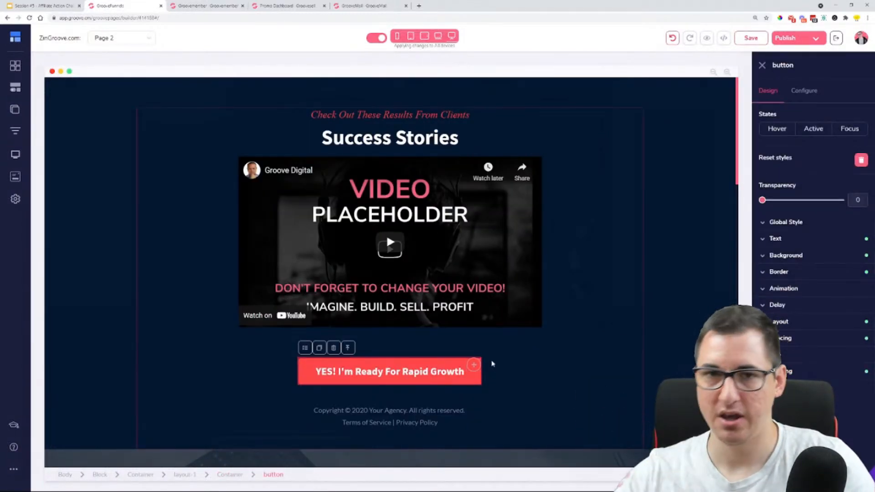
{"action": "left_click", "coordinate": [672, 38]}
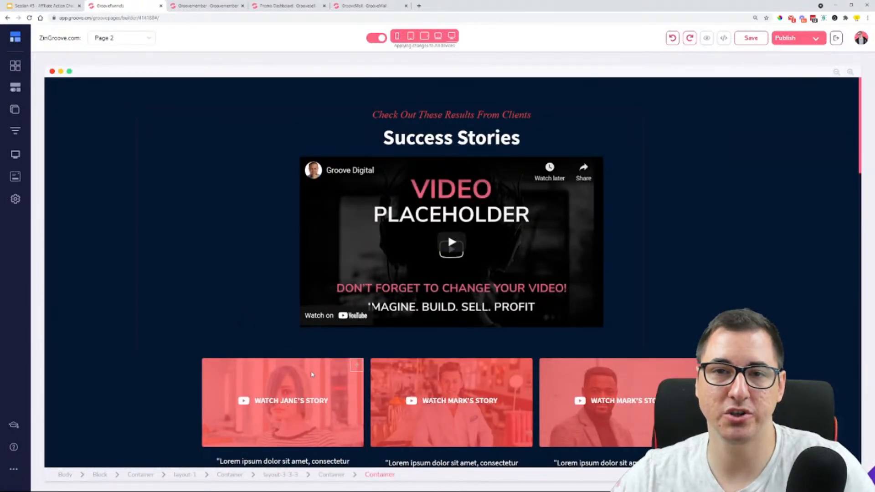
{"action": "scroll", "coordinate": [287, 395], "scroll_direction": "down", "scroll_amount": 2}
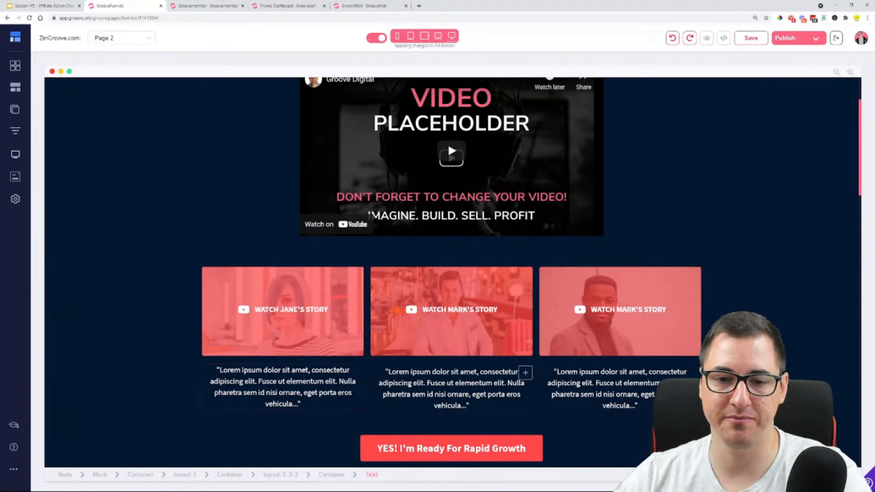
Delete the three-column layout of client story videos and quotes below the main video, confirming the removal
{"action": "left_click", "coordinate": [368, 300]}
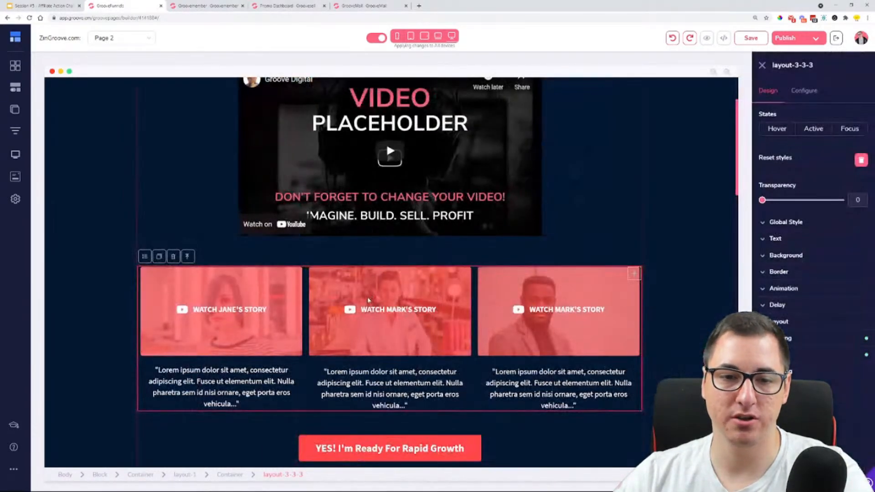
{"action": "left_click", "coordinate": [173, 256]}
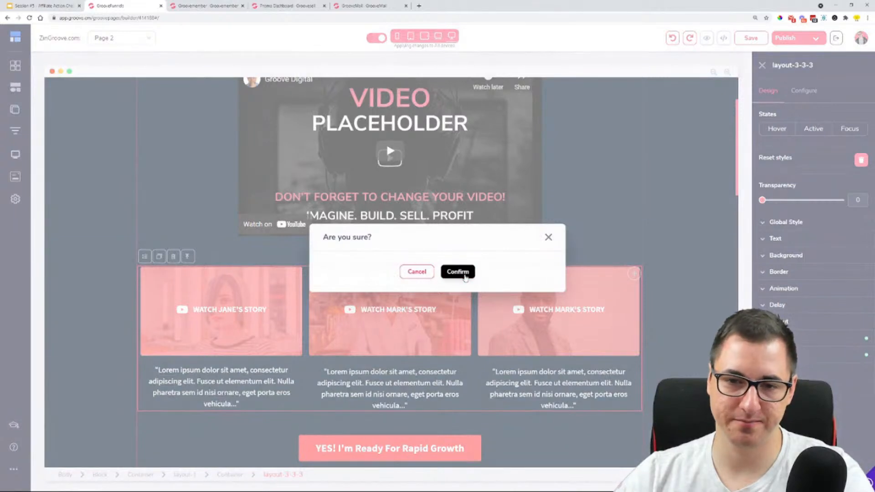
{"action": "left_click", "coordinate": [457, 273]}
{"action": "scroll", "coordinate": [364, 116], "scroll_direction": "up", "scroll_amount": 2}
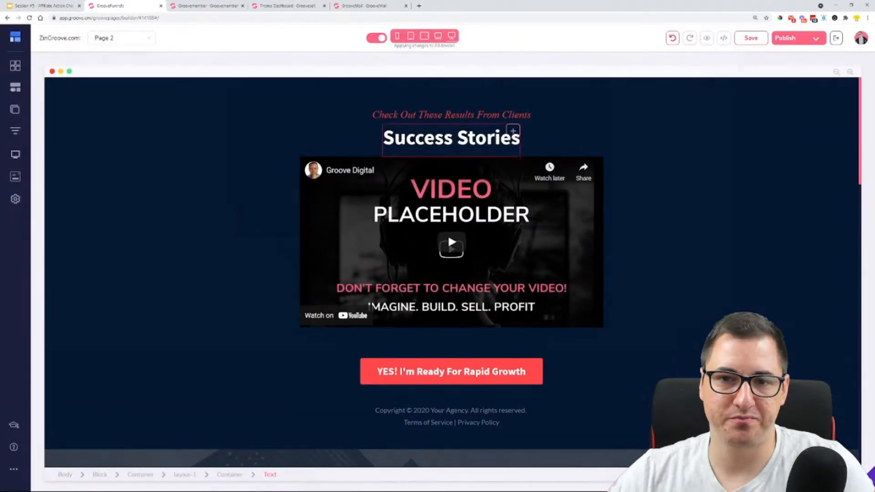
Replace the "Success Stories" heading text with "YOU ARE IN!"
{"action": "left_click", "coordinate": [510, 134]}
{"action": "triple_click", "coordinate": [398, 138]}
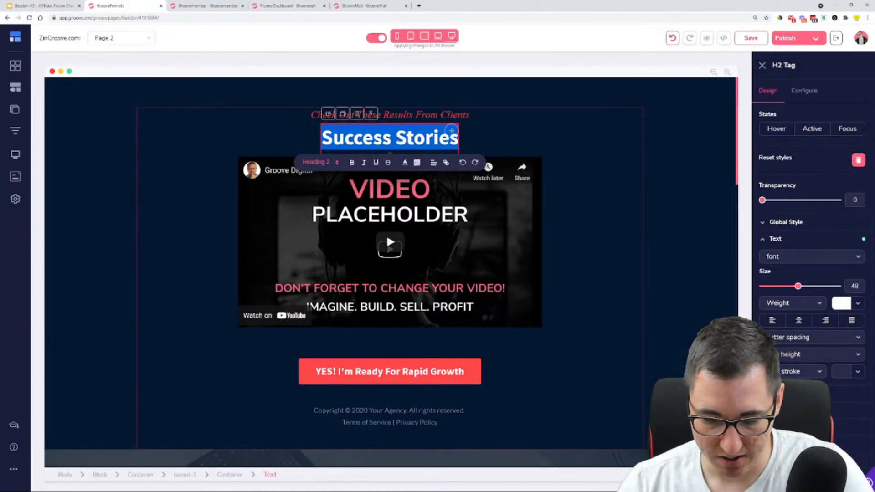
{"action": "type", "text": "YOU A"}
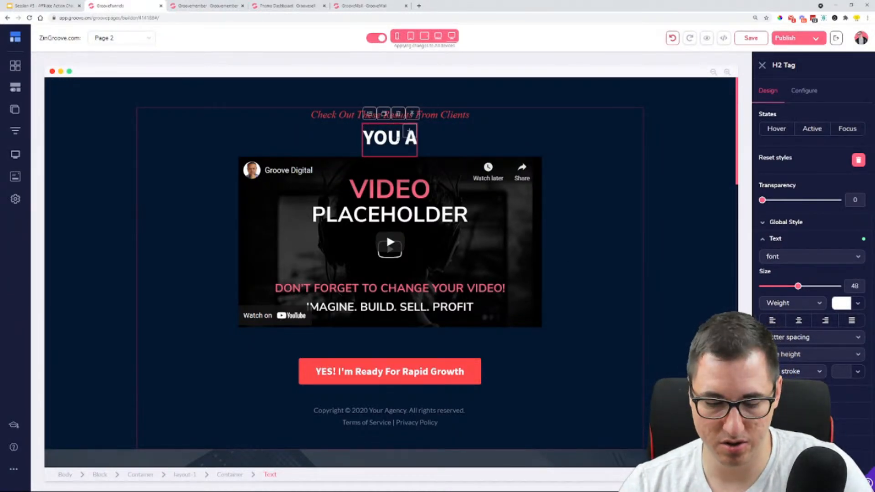
{"action": "type", "text": "RE I"}
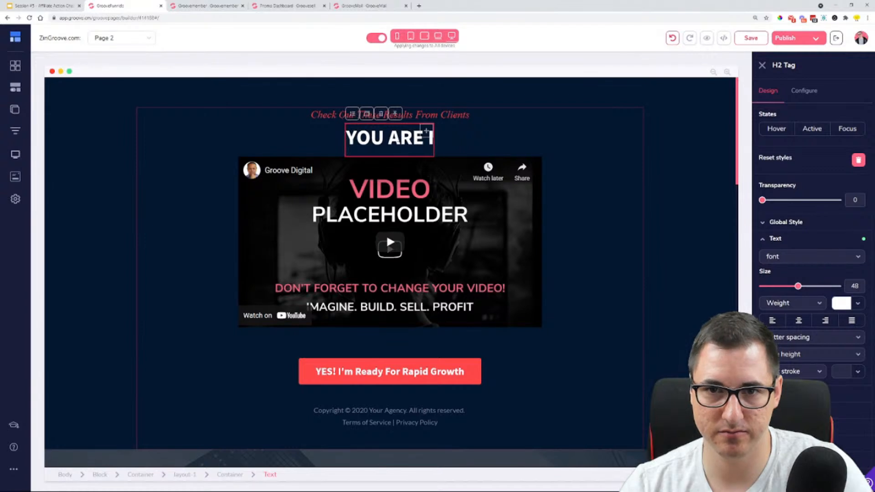
{"action": "type", "text": "N!"}
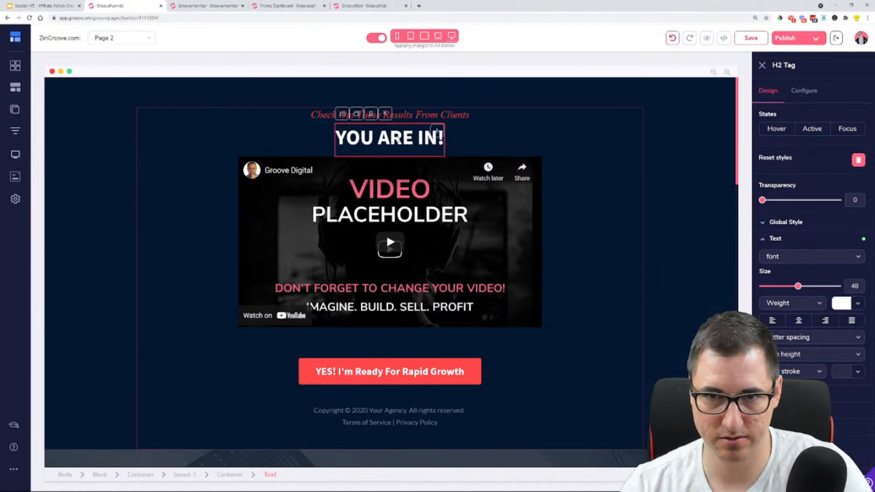
Add the line "Learn More About the Checklist and how it could help you even more!" below "YOU ARE IN!" and center both lines
{"action": "key", "text": "Return"}
{"action": "type", "text": "Learn"}
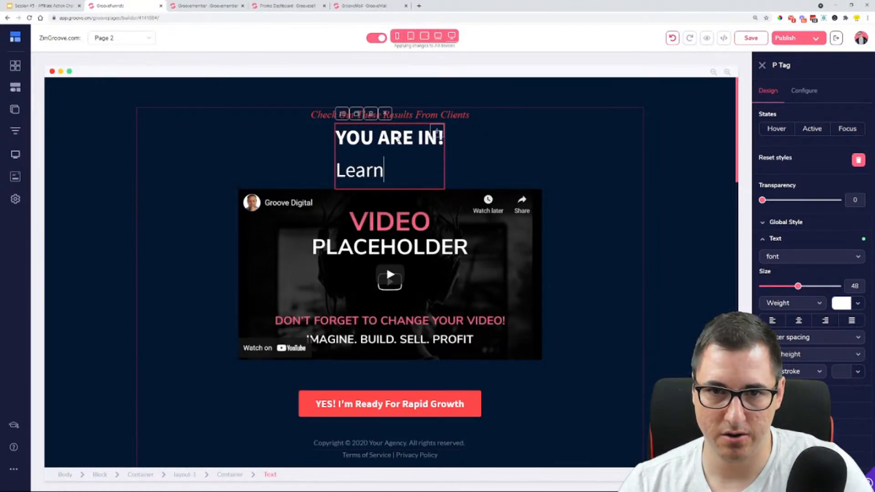
{"action": "type", "text": " More "}
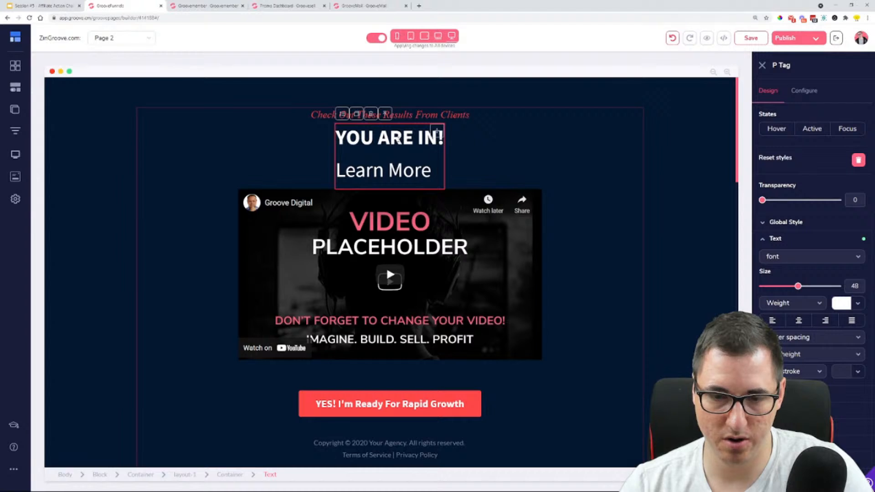
{"action": "type", "text": "About the"}
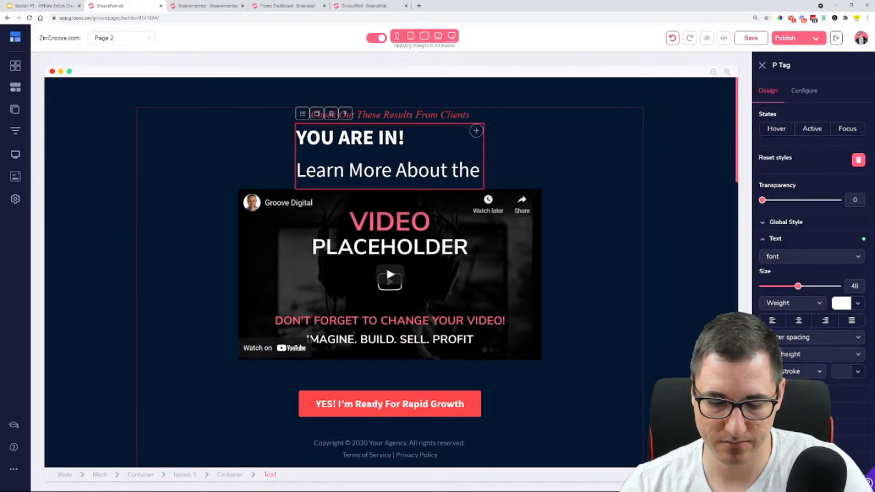
{"action": "type", "text": " Checklist"}
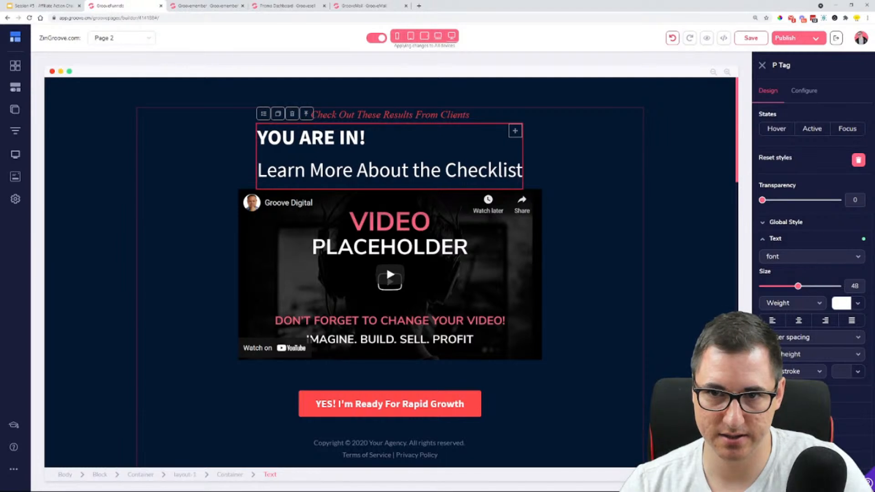
{"action": "type", "text": " an"}
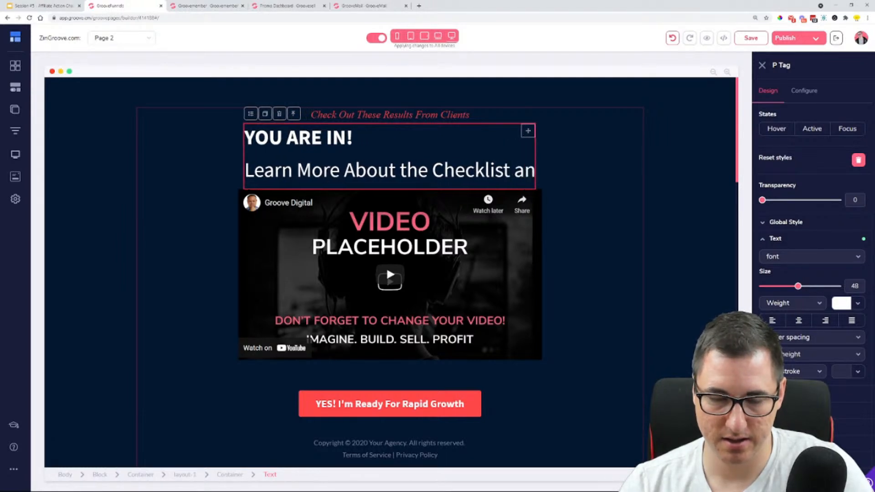
{"action": "type", "text": "d how it could y"}
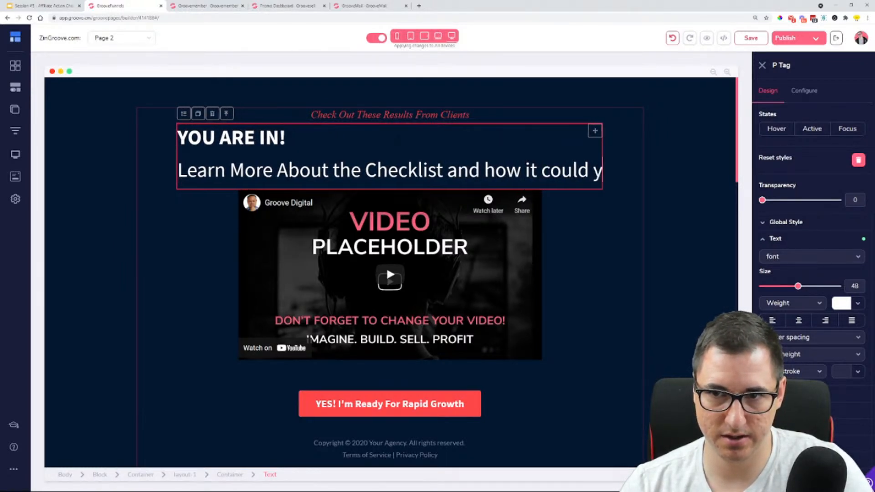
{"action": "key", "text": "BackSpace"}
{"action": "type", "text": "helo"}
{"action": "key", "text": "BackSpace"}
{"action": "type", "text": "p you e"}
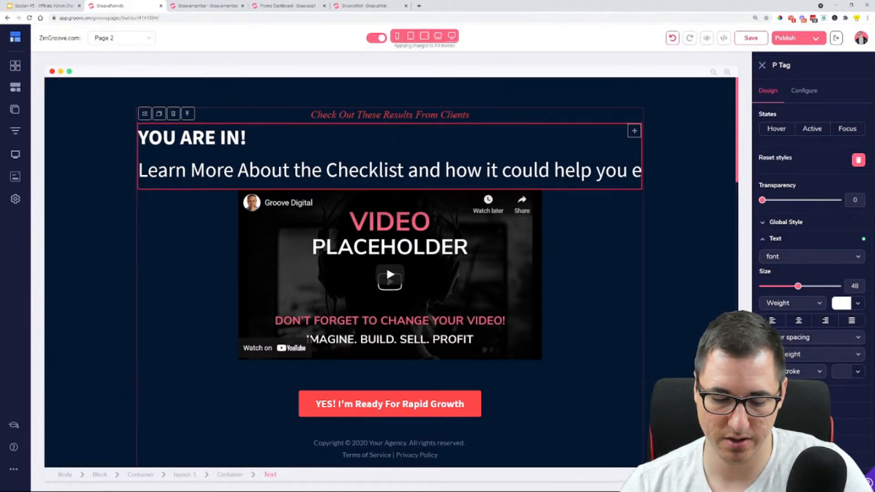
{"action": "type", "text": "ven more!"}
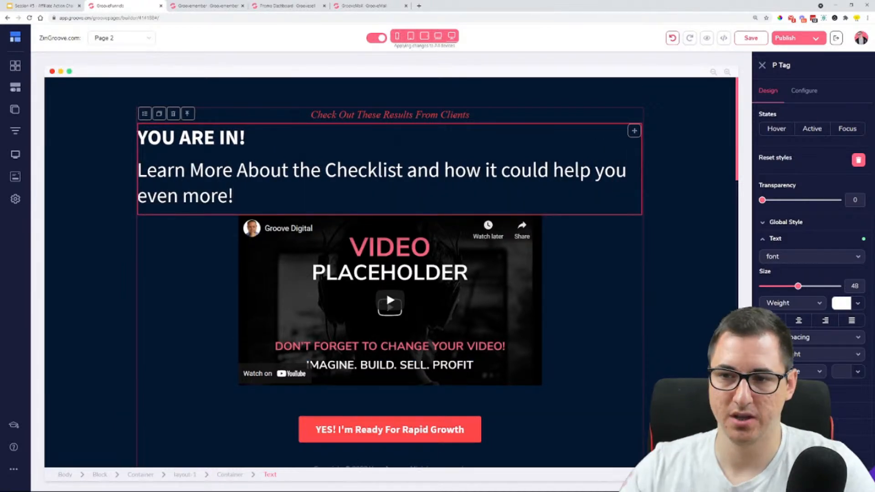
{"action": "left_click", "coordinate": [799, 321]}
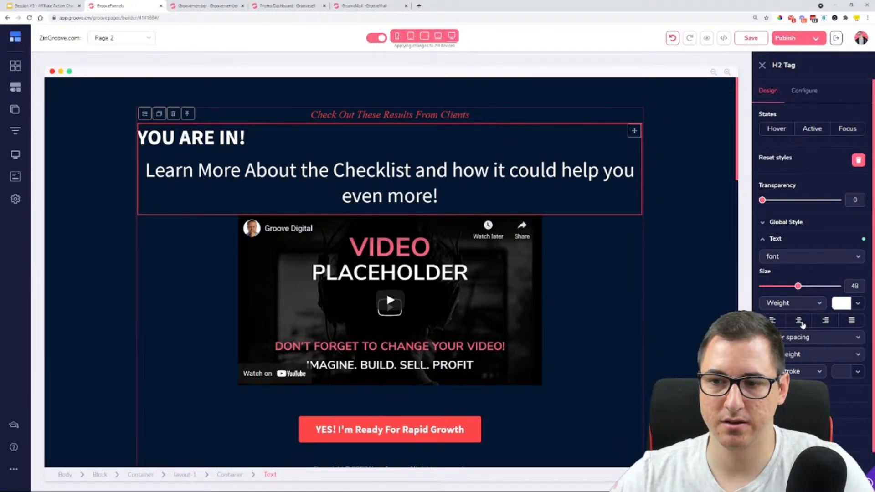
{"action": "left_click", "coordinate": [799, 320]}
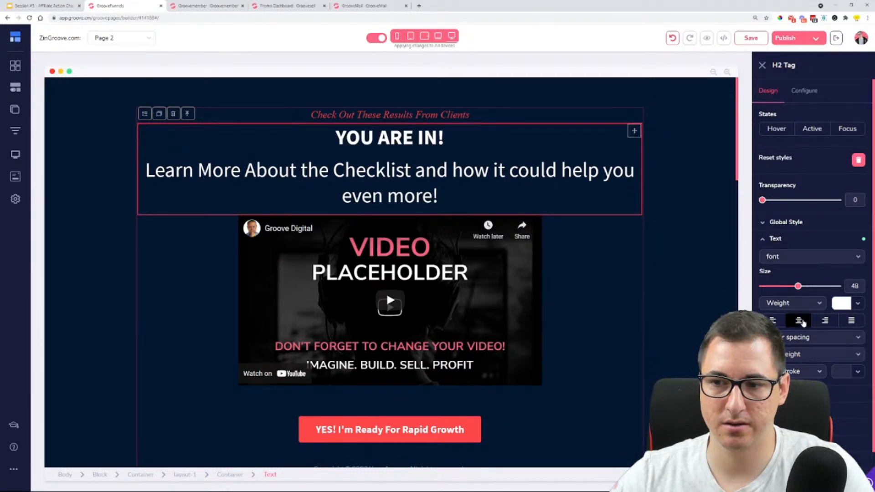
Paste the copied text over the red "Check Out These Results From Clients" tagline and erase "YOU ARE IN!" from the heading below
{"action": "left_click", "coordinate": [461, 115]}
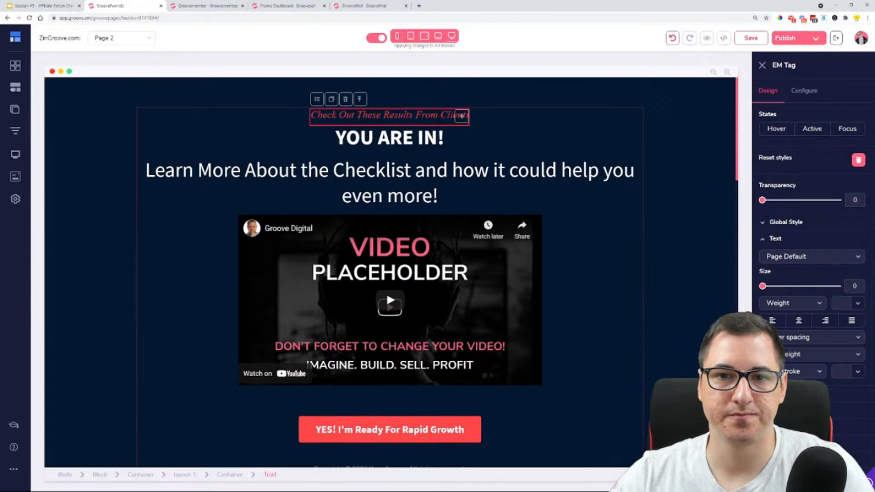
{"action": "left_click_drag", "start_coordinate": [445, 138], "coordinate": [335, 139]}
{"action": "triple_click", "coordinate": [461, 115]}
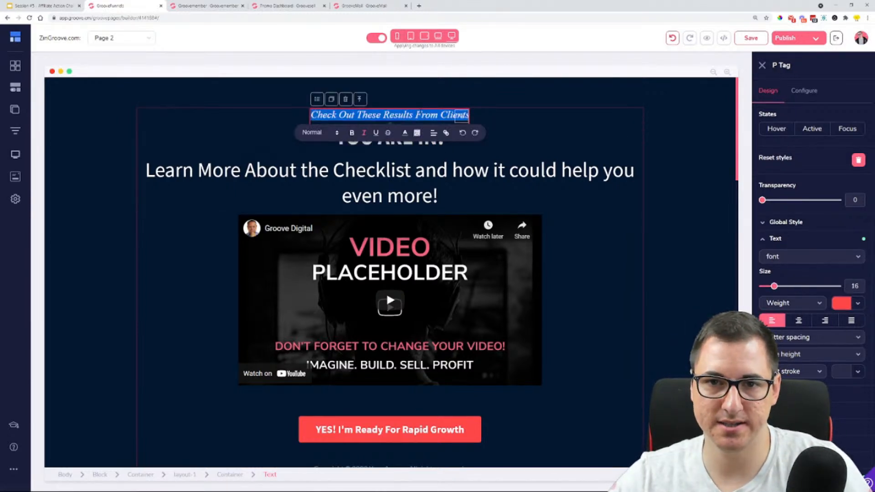
{"action": "type", "text": "https://groovepages.groovesell.com/a/k8020bgxFCH4"}
{"action": "left_click", "coordinate": [445, 136]}
{"action": "left_click_drag", "start_coordinate": [444, 137], "coordinate": [334, 136]}
{"action": "key", "text": "BackSpace"}
Replace the pasted affiliate link in the red tagline with "YOU ARE IN!"
{"action": "left_click", "coordinate": [492, 118]}
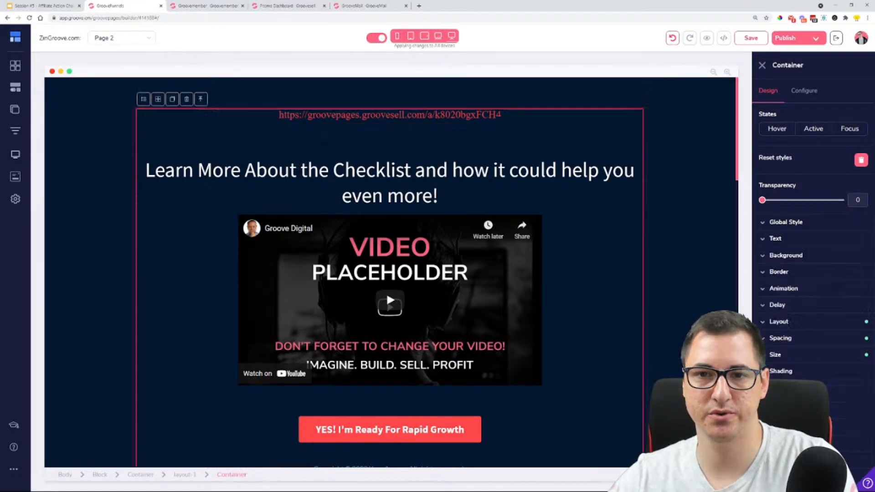
{"action": "triple_click", "coordinate": [493, 116]}
{"action": "key", "text": "BackSpace"}
{"action": "type", "text": "YOU ARE IN!"}
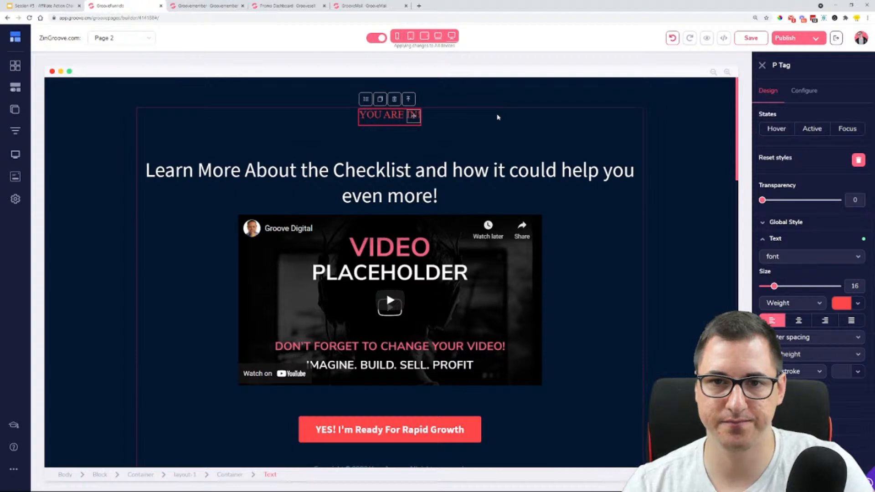
Remove the blank line above "Learn More About the Checklist" so the sentence takes over the heading line
{"action": "left_click", "coordinate": [480, 128]}
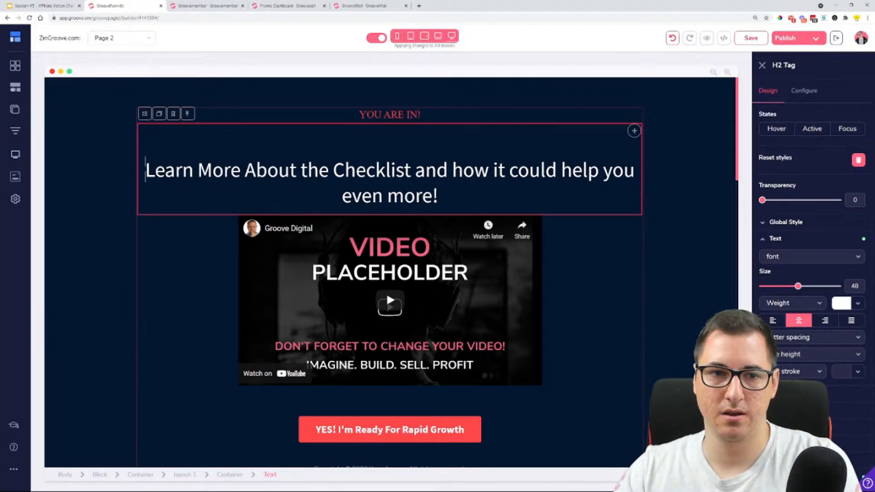
{"action": "key", "text": "Delete"}
{"action": "left_click", "coordinate": [638, 245]}
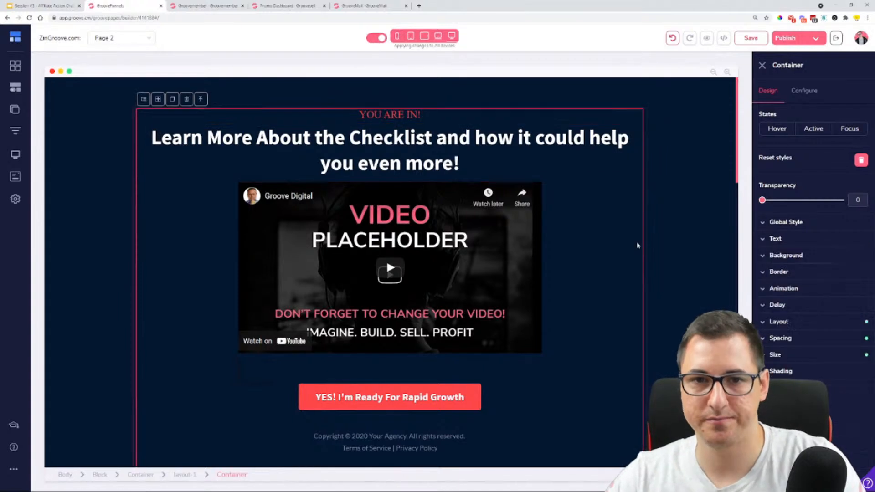
Enlarge the red "YOU ARE IN!" tagline and set the "Learn More About the Checklist" heading's text size to 57
{"action": "left_click", "coordinate": [413, 115]}
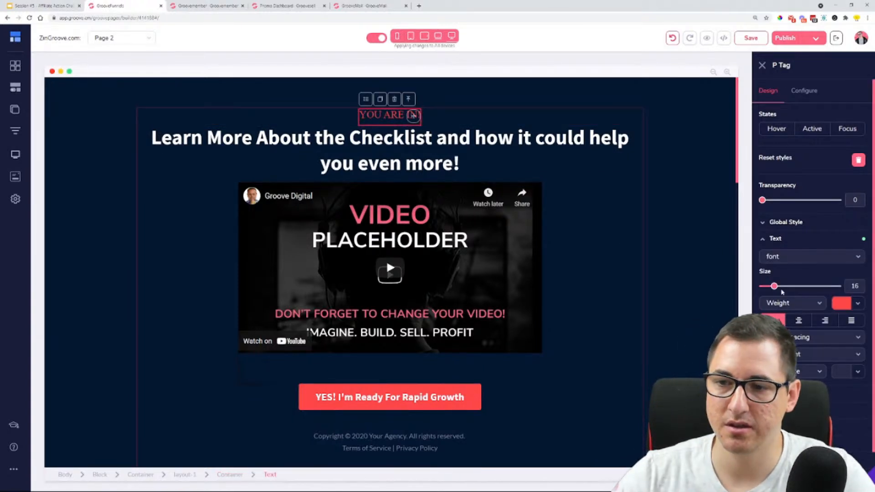
{"action": "left_click_drag", "start_coordinate": [774, 286], "coordinate": [805, 287]}
{"action": "left_click", "coordinate": [459, 171]}
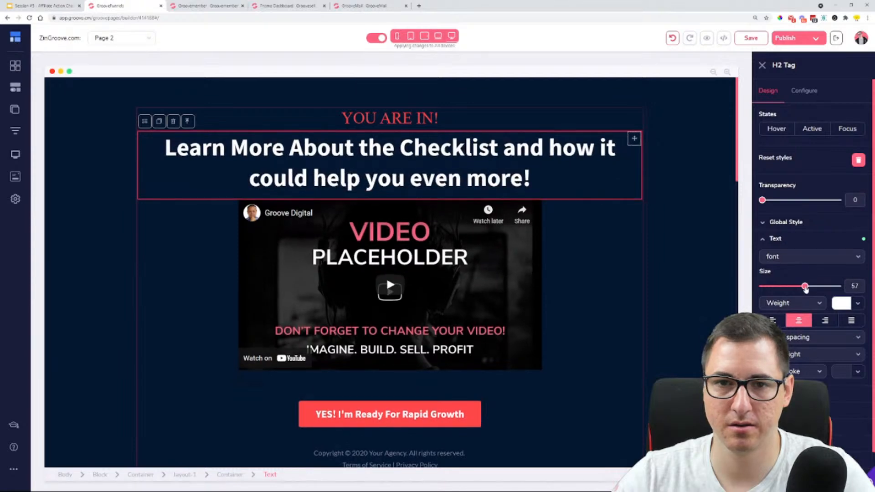
{"action": "left_click", "coordinate": [586, 297]}
{"action": "left_click", "coordinate": [430, 268]}
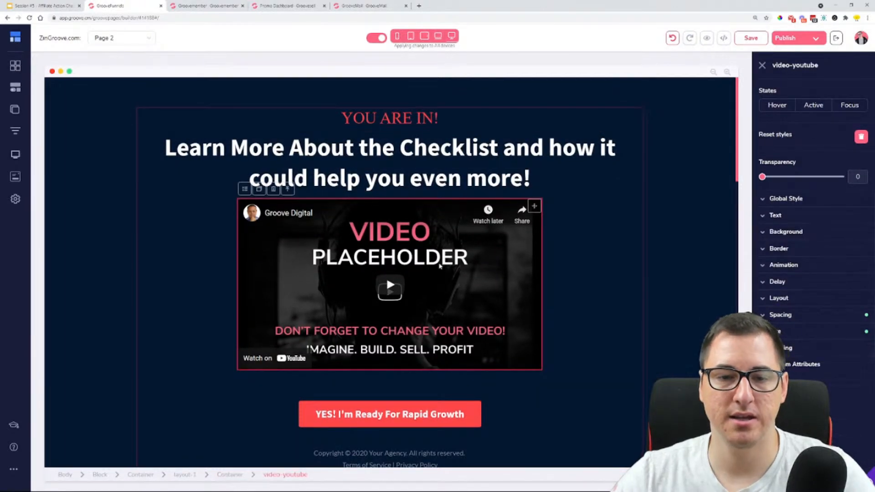
Set the link type of the "YES! I'm Ready For Rapid Growth" button below the video to URL
{"action": "scroll", "coordinate": [410, 274], "scroll_direction": "down", "scroll_amount": 3}
{"action": "left_click", "coordinate": [397, 279]}
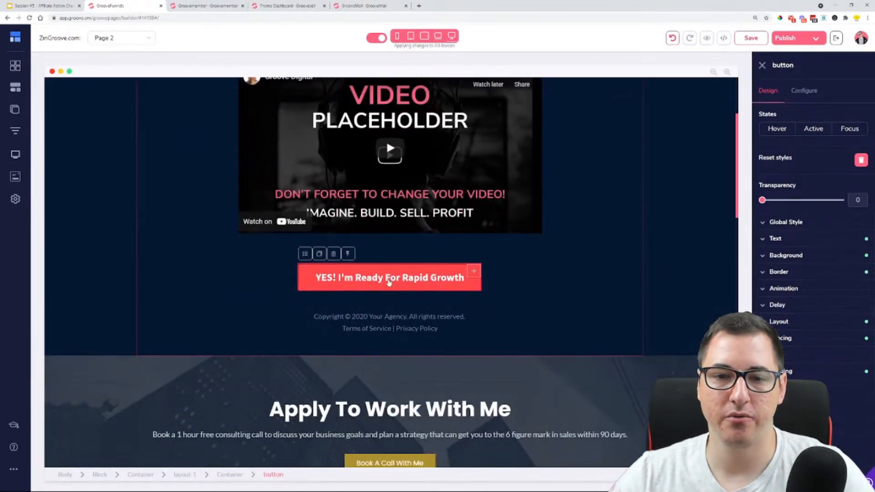
{"action": "left_click", "coordinate": [802, 100]}
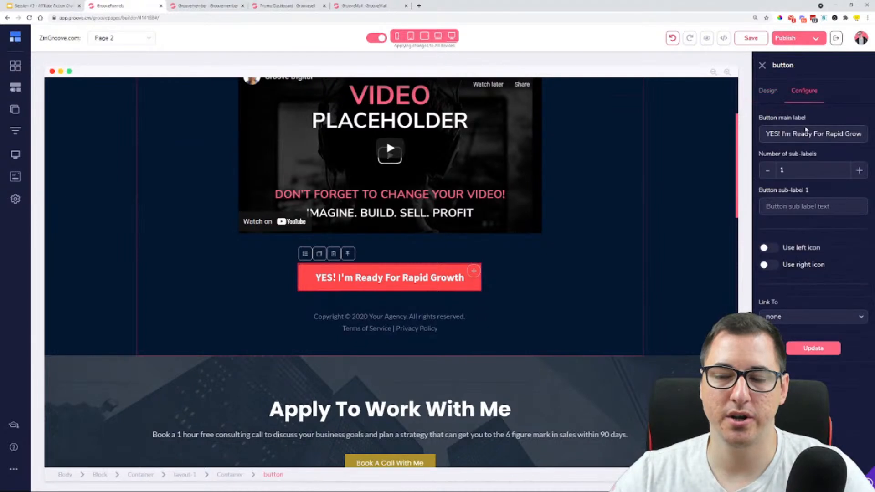
{"action": "left_click", "coordinate": [798, 317]}
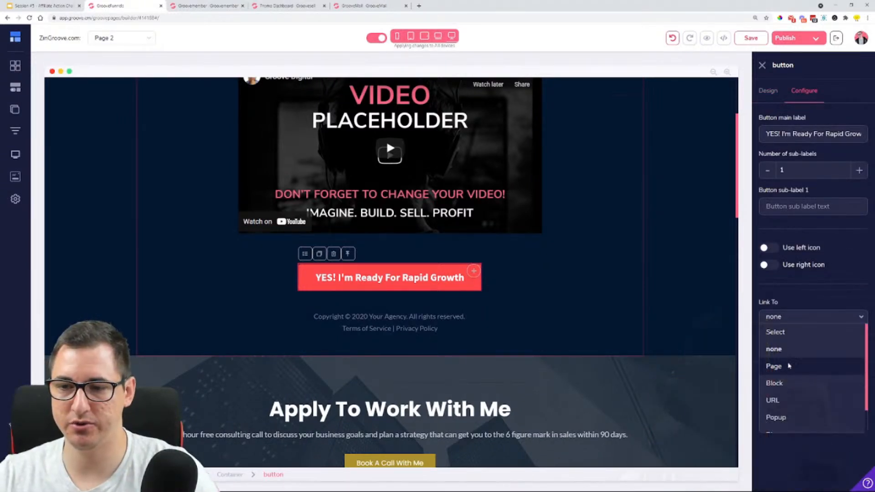
{"action": "left_click", "coordinate": [791, 402]}
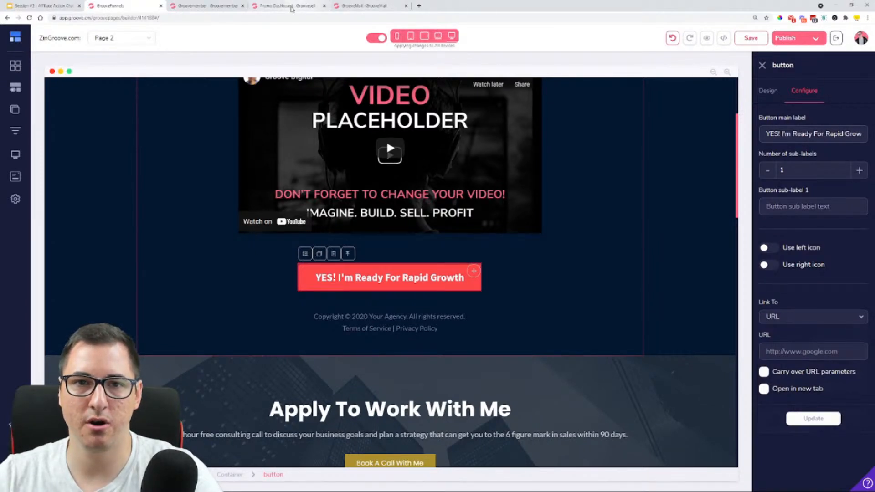
Copy the GrooveFunnels affiliate link from the open Promotion Dashboard and return to the page builder
{"action": "left_click", "coordinate": [290, 6]}
{"action": "left_click", "coordinate": [846, 158]}
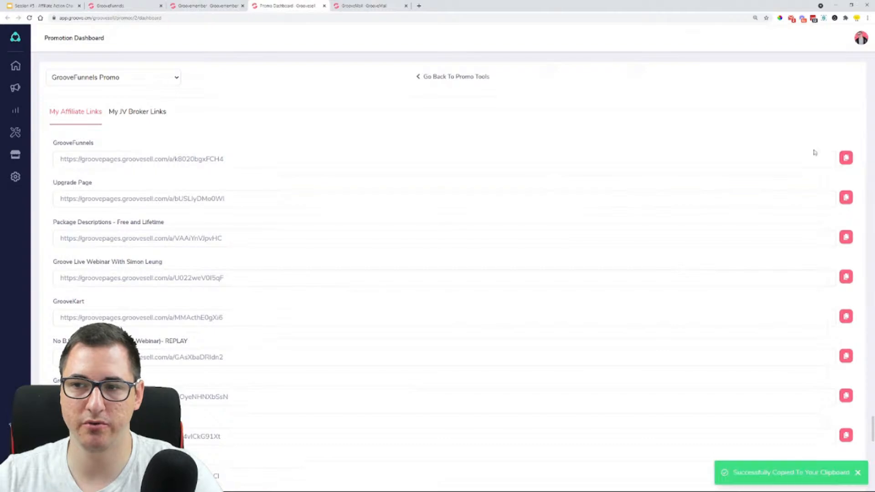
{"action": "left_click", "coordinate": [129, 6]}
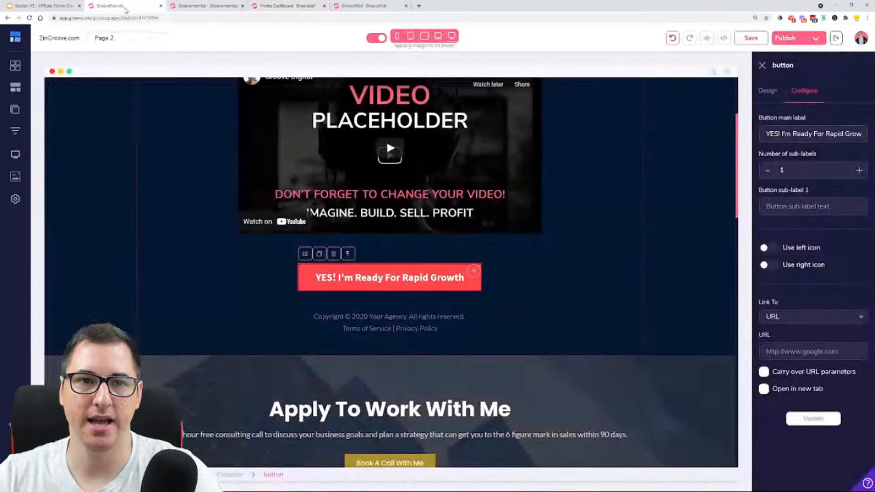
Paste the copied GrooveFunnels affiliate link as the "YES! I'm Ready For Rapid Growth" button's URL and update the button
{"action": "left_click", "coordinate": [802, 351]}
{"action": "key", "text": "ctrl+v"}
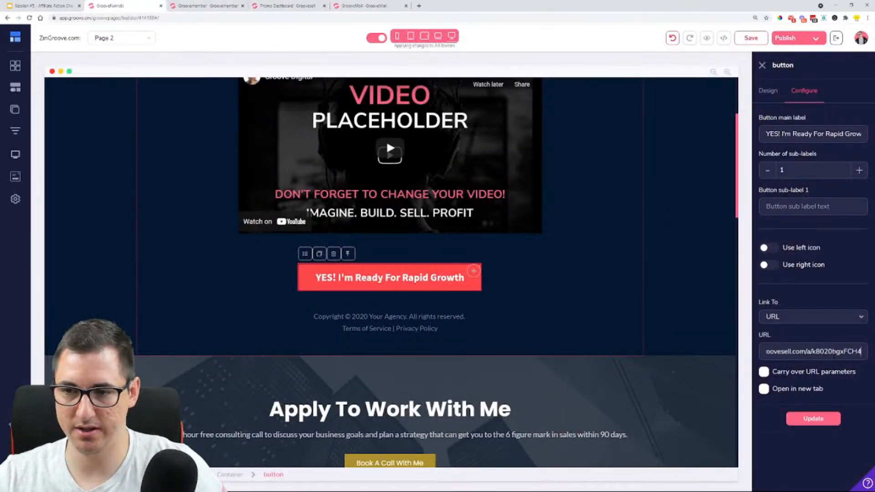
{"action": "left_click", "coordinate": [806, 418]}
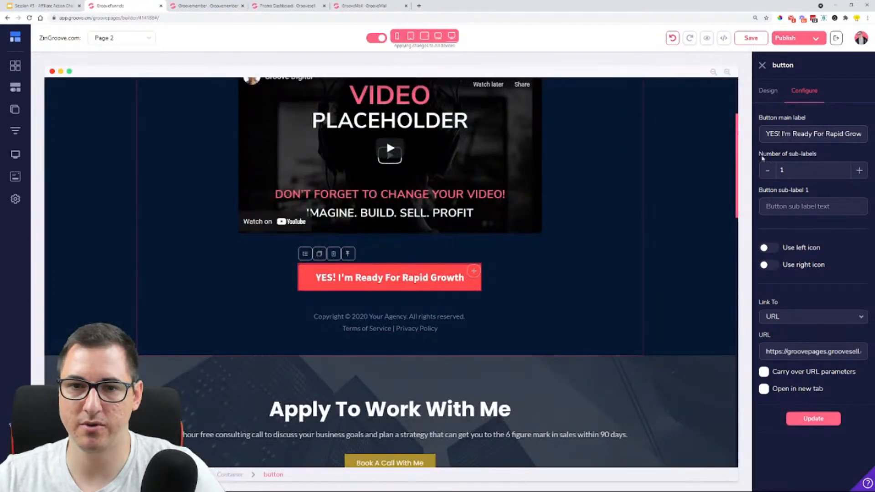
{"action": "scroll", "coordinate": [600, 272], "scroll_direction": "up", "scroll_amount": 3}
{"action": "scroll", "coordinate": [673, 227], "scroll_direction": "down", "scroll_amount": 2}
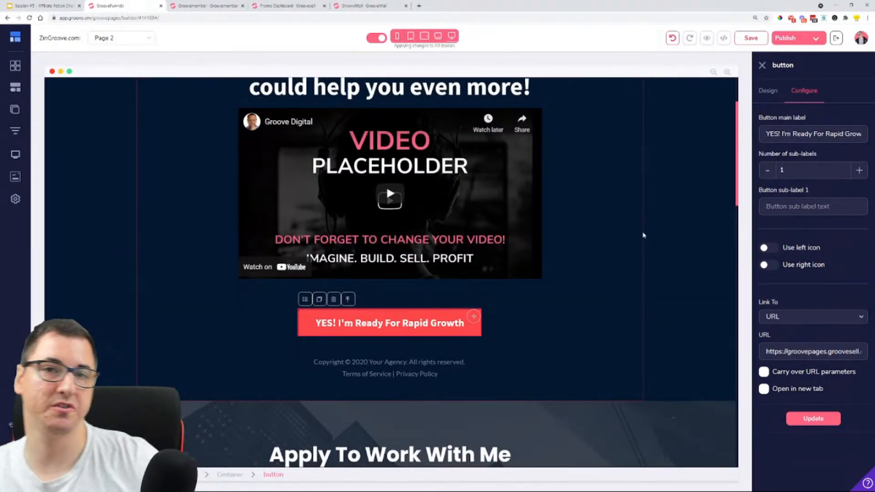
{"action": "scroll", "coordinate": [614, 245], "scroll_direction": "up", "scroll_amount": 2}
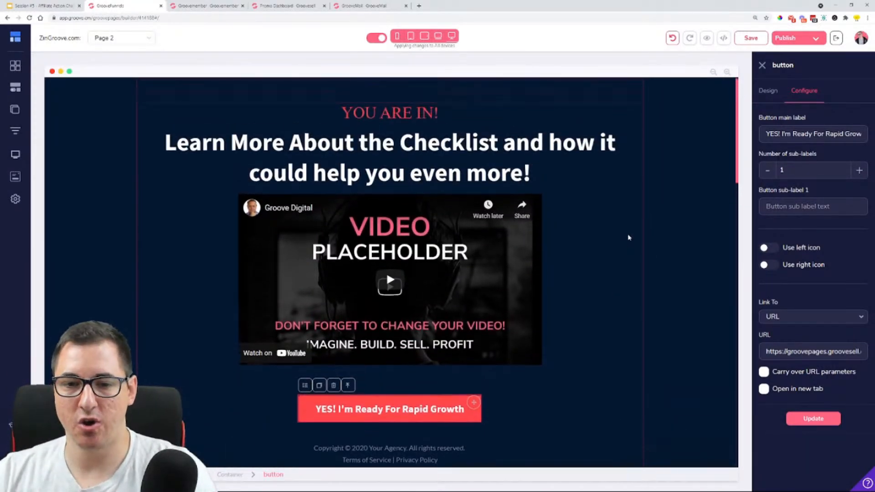
Delete the copyright and Terms of Service text below the button, along with its emptied container
{"action": "scroll", "coordinate": [575, 356], "scroll_direction": "down", "scroll_amount": 3}
{"action": "left_click_drag", "start_coordinate": [313, 316], "coordinate": [438, 328]}
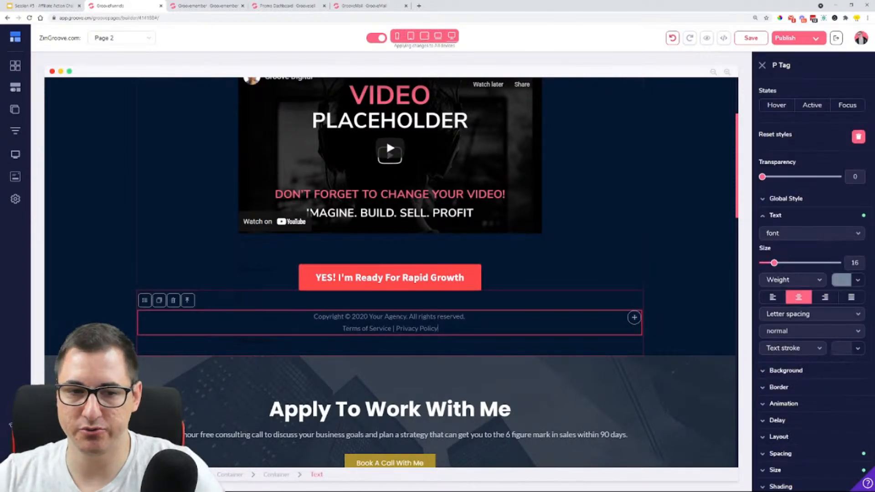
{"action": "left_click", "coordinate": [173, 300]}
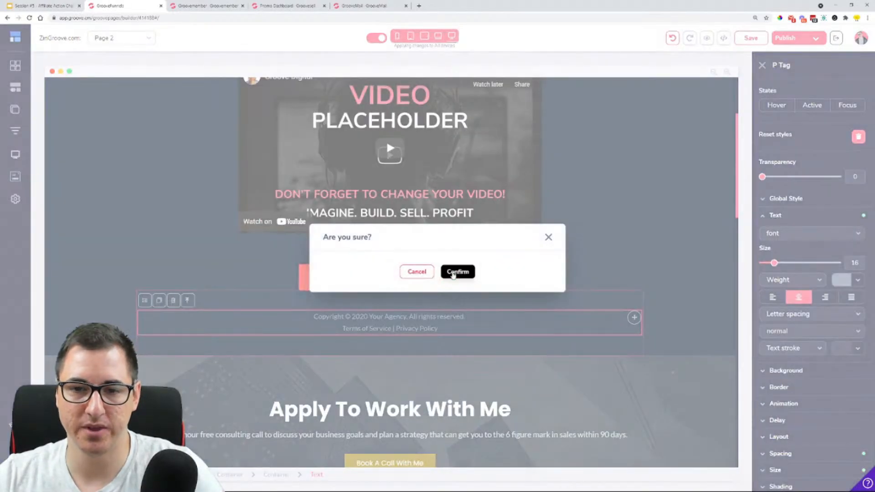
{"action": "left_click", "coordinate": [456, 272]}
{"action": "left_click", "coordinate": [541, 322]}
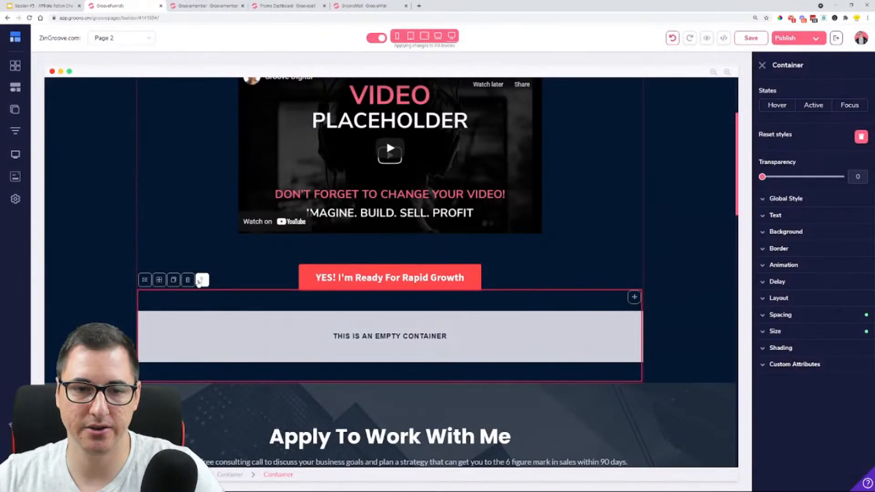
{"action": "left_click", "coordinate": [188, 280]}
{"action": "left_click", "coordinate": [463, 275]}
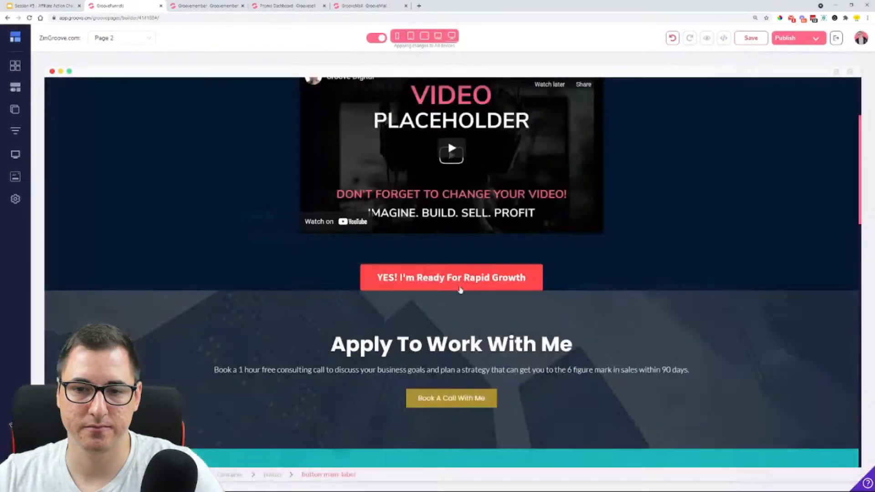
Set the bottom padding of the container holding the video and button to 122
{"action": "left_click", "coordinate": [473, 279]}
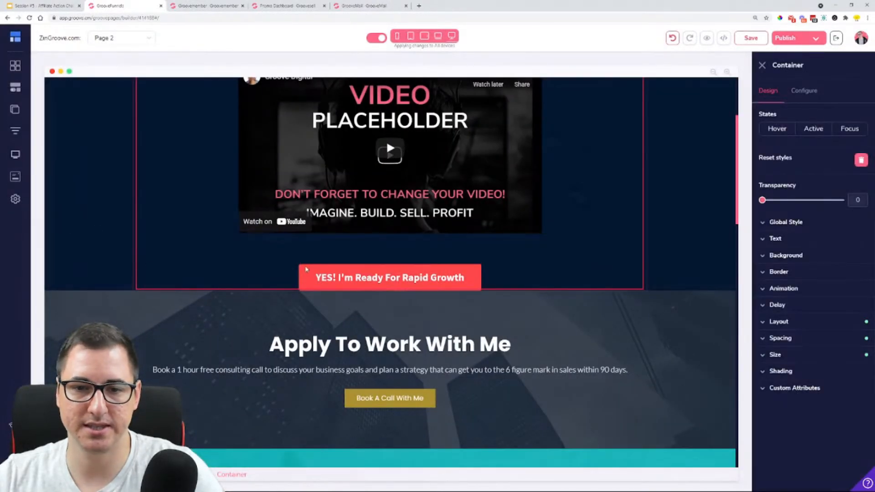
{"action": "left_click", "coordinate": [795, 341]}
{"action": "left_click", "coordinate": [812, 407]}
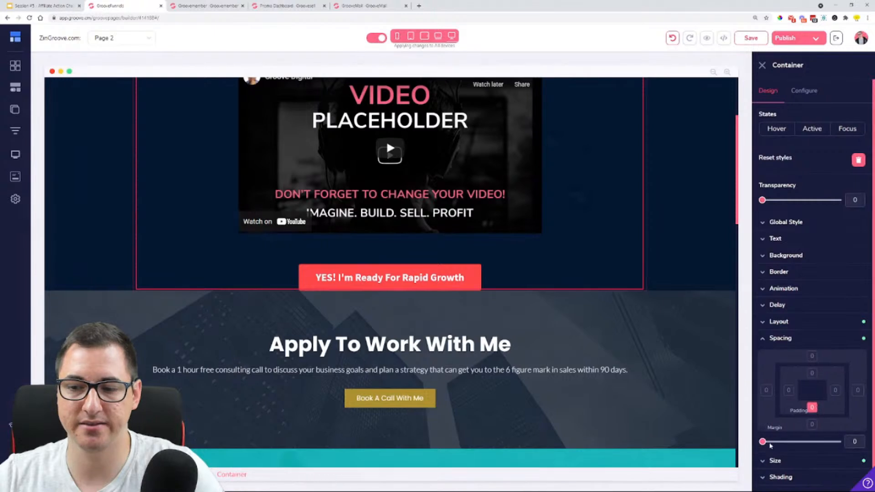
{"action": "left_click_drag", "start_coordinate": [762, 441], "coordinate": [771, 442]}
{"action": "scroll", "coordinate": [701, 275], "scroll_direction": "up", "scroll_amount": 3}
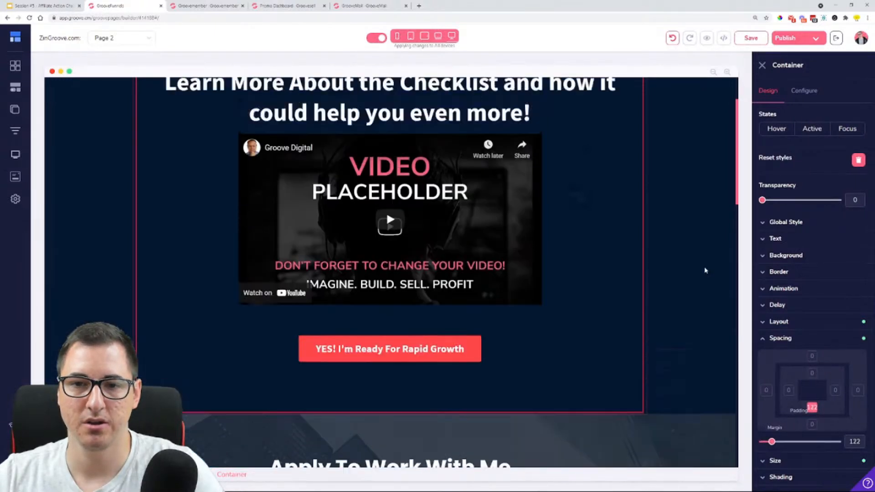
{"action": "scroll", "coordinate": [701, 276], "scroll_direction": "down", "scroll_amount": 1}
{"action": "scroll", "coordinate": [701, 275], "scroll_direction": "up", "scroll_amount": 1}
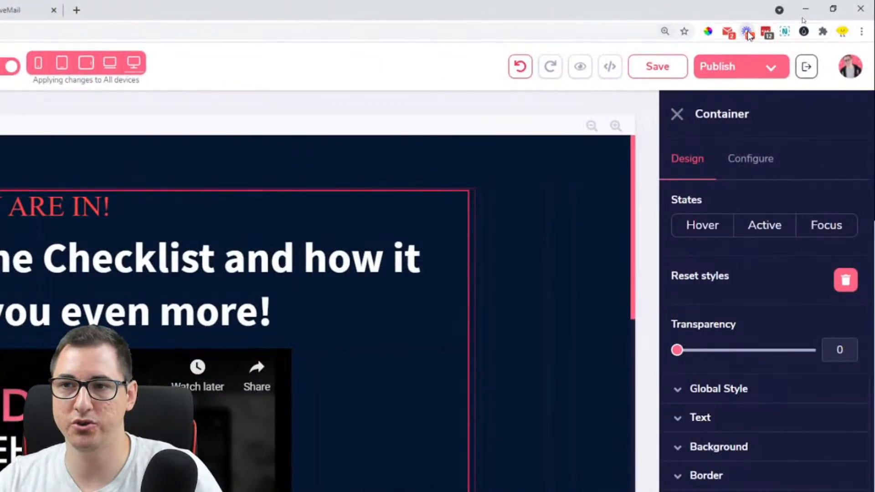
Set Loom to record Camera Only with OBS Virtual Camera as the video source, and start recording
{"action": "left_click", "coordinate": [748, 32]}
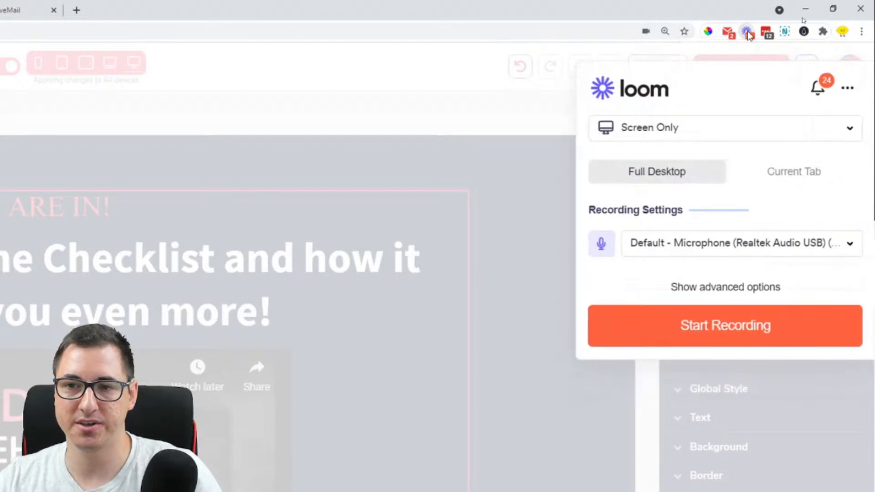
{"action": "left_click", "coordinate": [656, 128]}
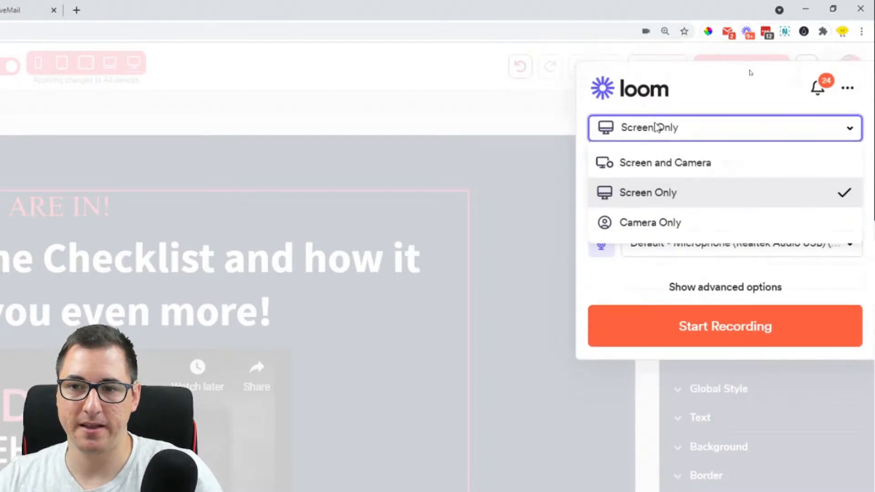
{"action": "left_click", "coordinate": [668, 222]}
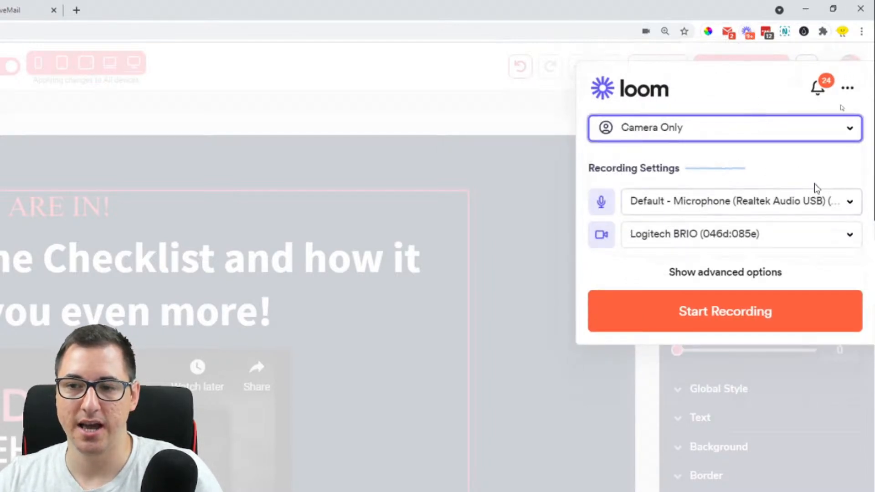
{"action": "left_click", "coordinate": [688, 236]}
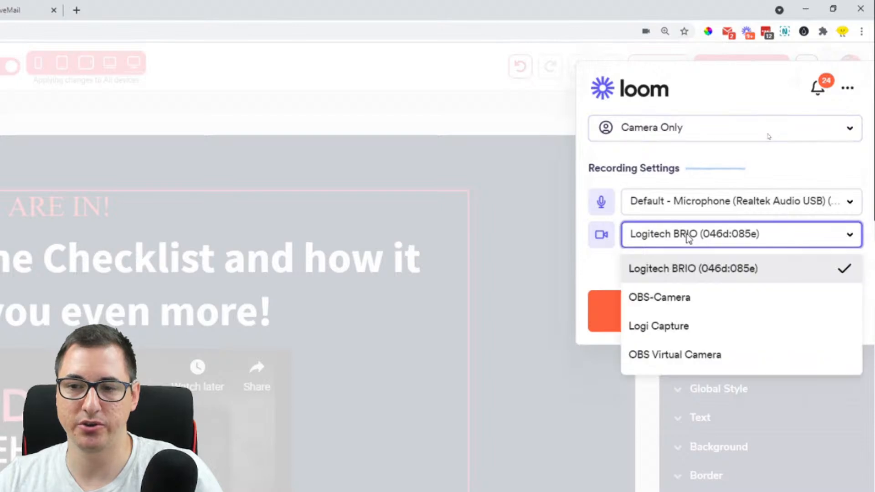
{"action": "left_click", "coordinate": [688, 354]}
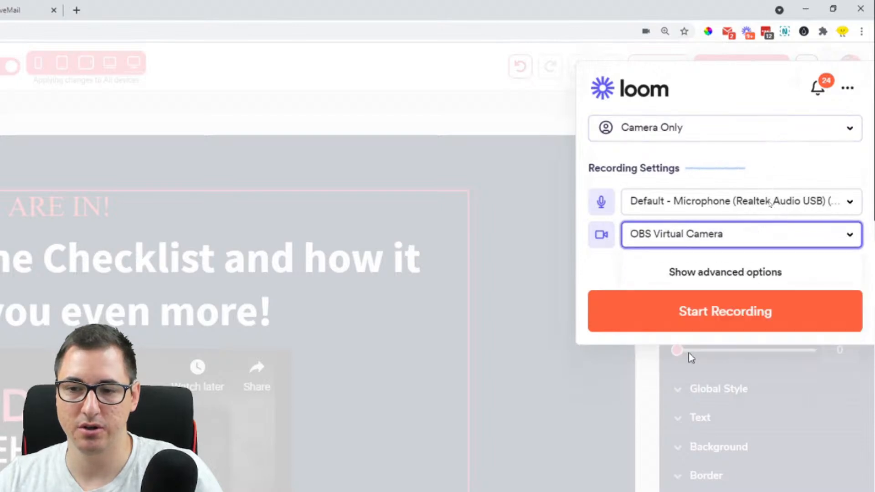
{"action": "left_click", "coordinate": [679, 311]}
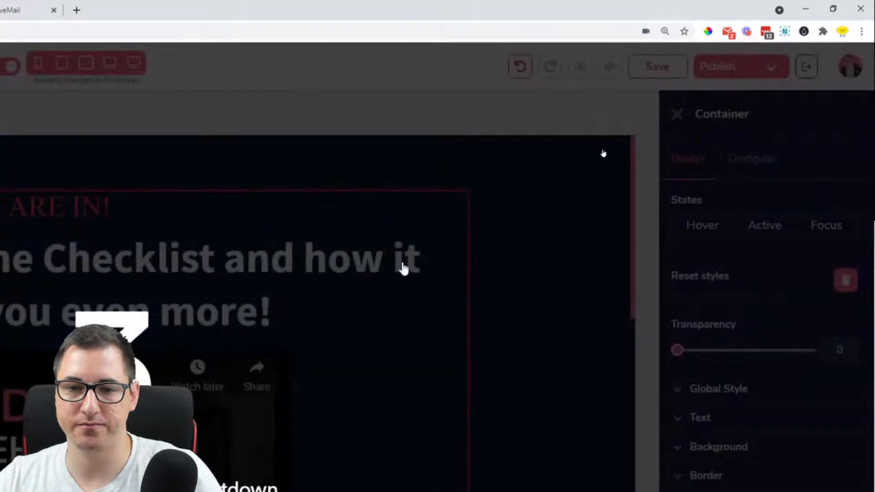
{"action": "key", "text": "ctrl+minus"}
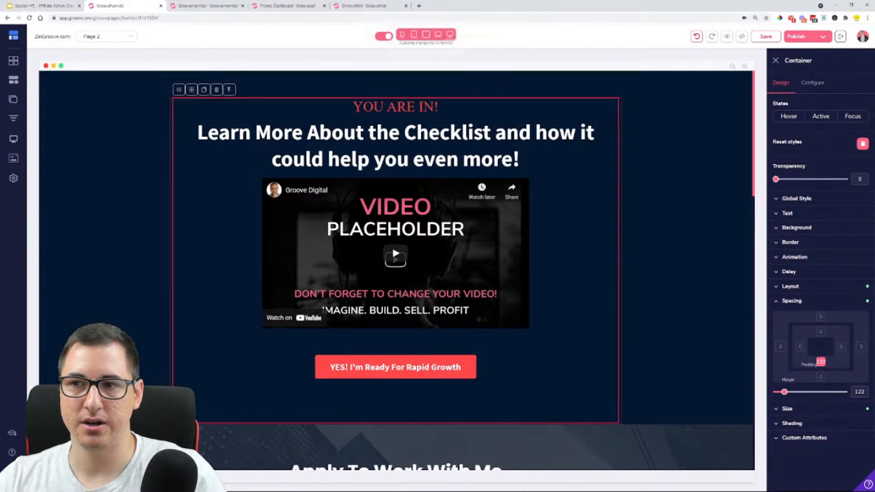
Try the Communications Logitech BRIO microphone in Loom, and switch back to the default Realtek Audio USB microphone
{"action": "left_click", "coordinate": [802, 18]}
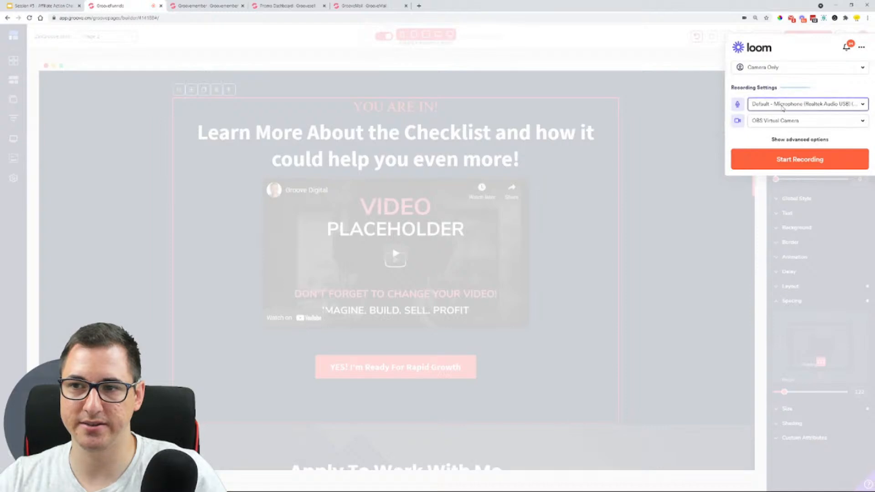
{"action": "left_click", "coordinate": [782, 106]}
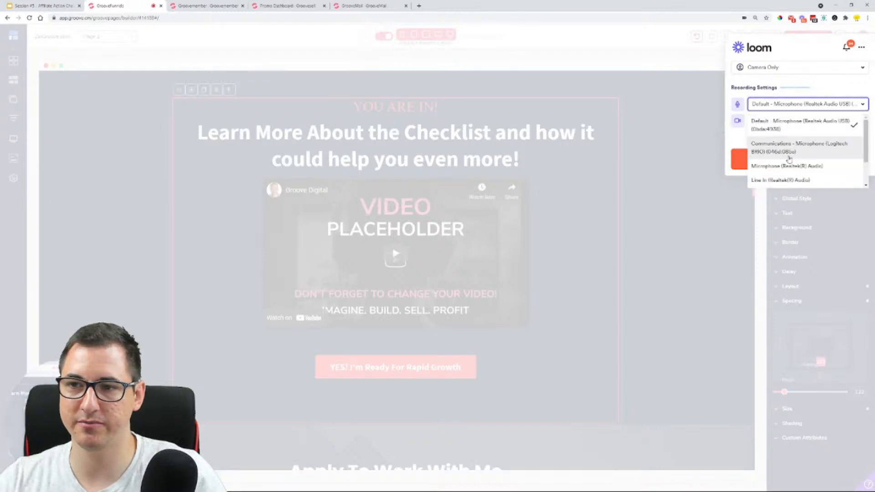
{"action": "left_click", "coordinate": [790, 150]}
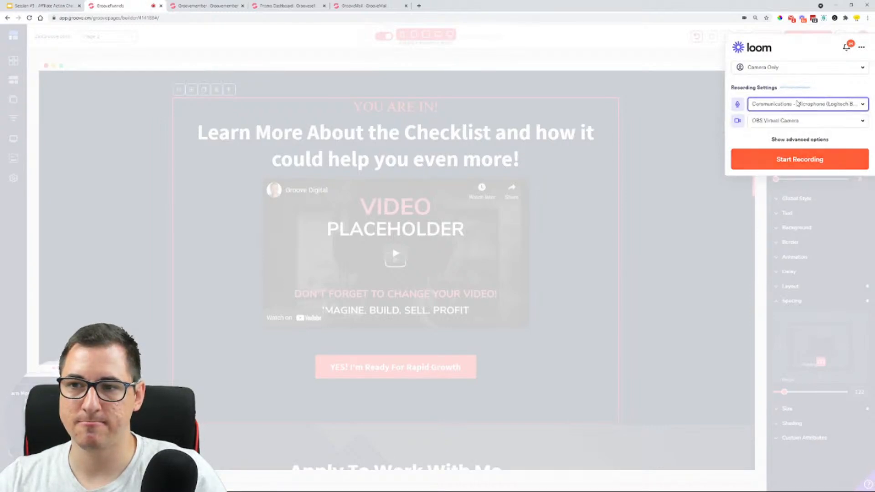
{"action": "left_click", "coordinate": [798, 104]}
{"action": "left_click", "coordinate": [788, 128]}
Switch Loom's camera source to Logitech BRIO and back to OBS Virtual Camera
{"action": "left_click", "coordinate": [784, 120]}
{"action": "left_click", "coordinate": [784, 139]}
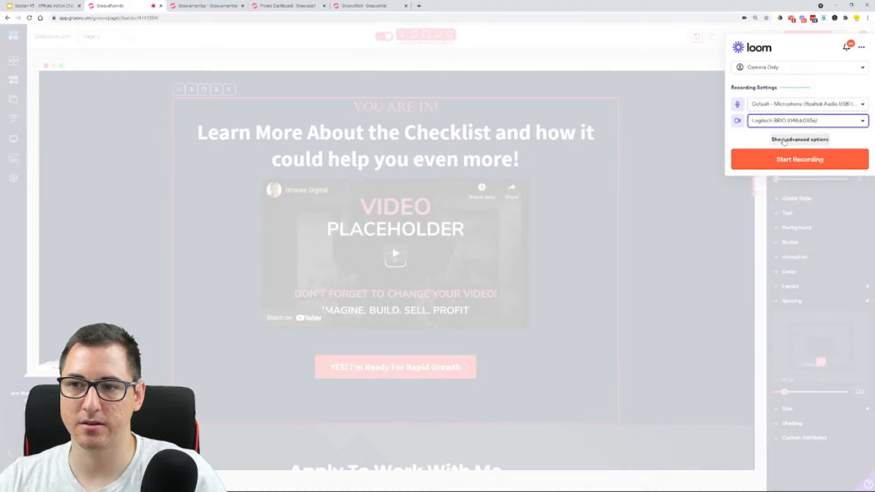
{"action": "left_click", "coordinate": [787, 122]}
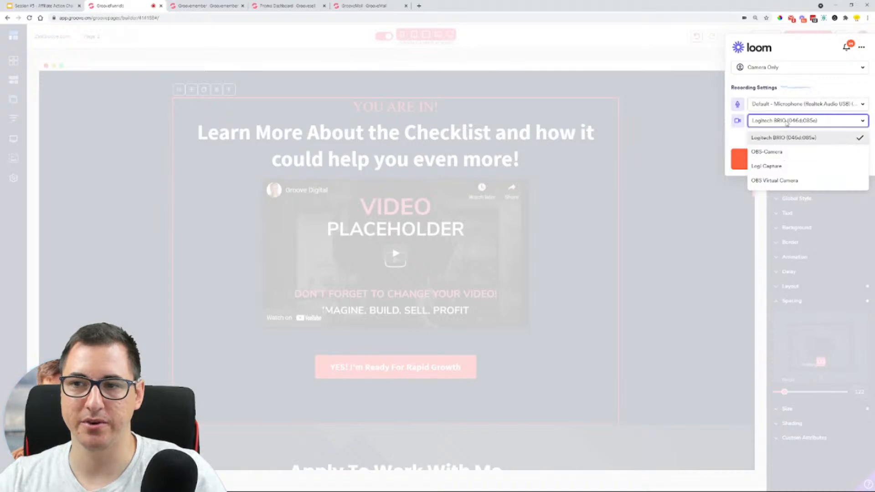
{"action": "left_click", "coordinate": [786, 124]}
{"action": "left_click", "coordinate": [787, 122]}
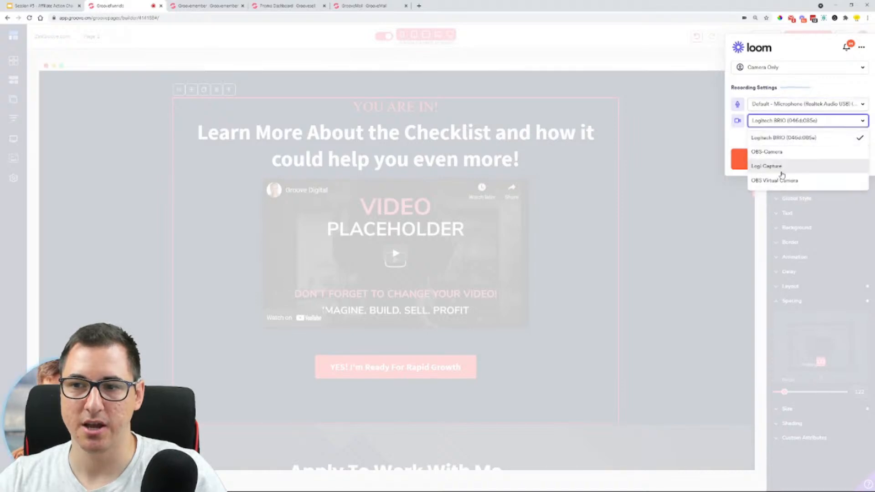
{"action": "left_click", "coordinate": [782, 179]}
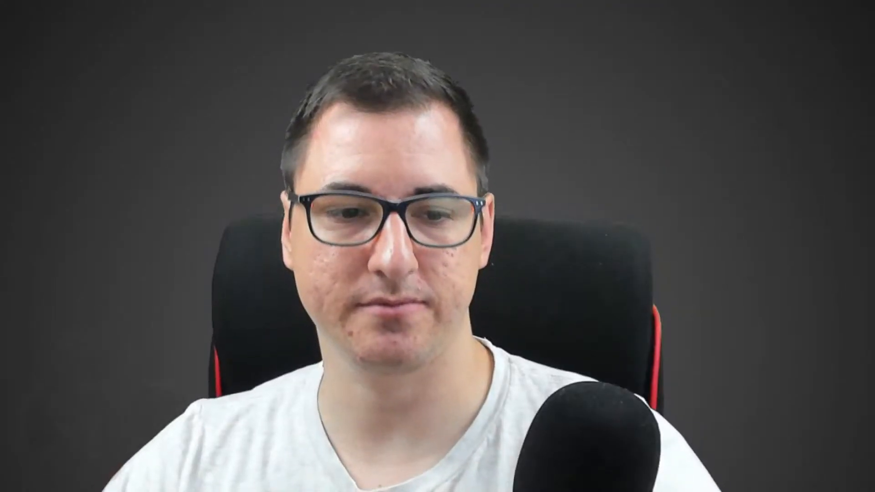
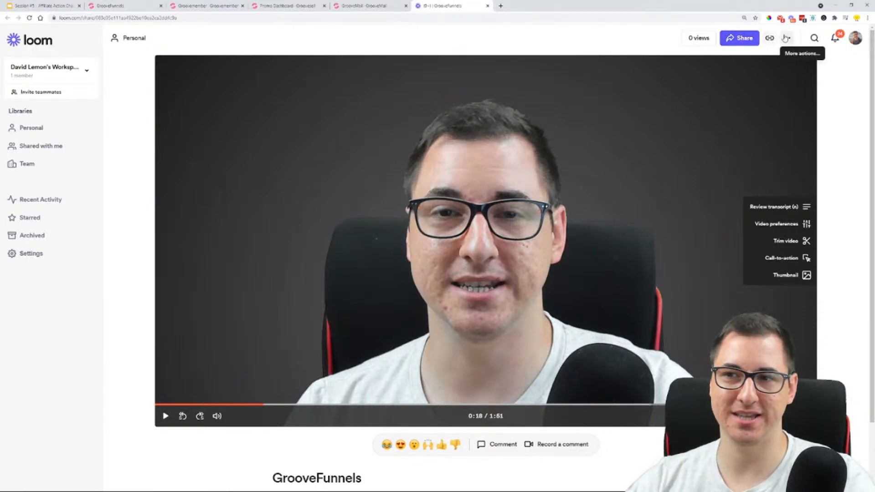
Copy the responsive-size embed code of the GrooveFunnels video from its sharing options
{"action": "left_click", "coordinate": [747, 39]}
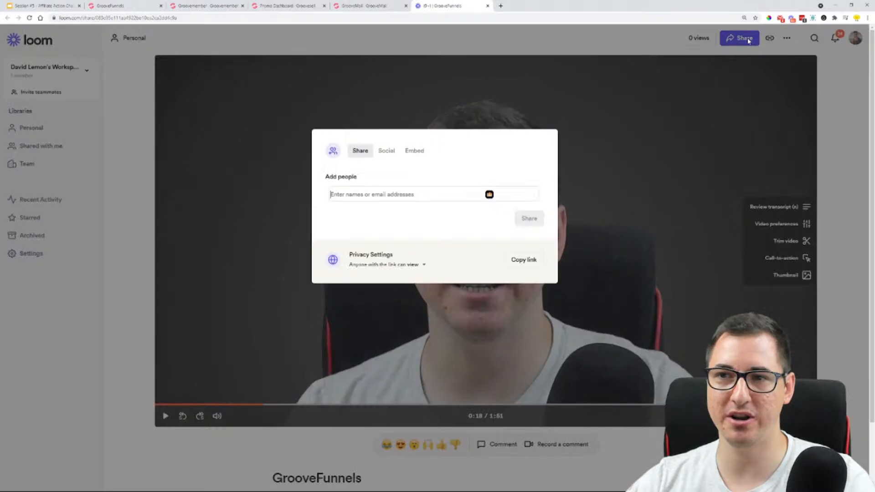
{"action": "left_click", "coordinate": [414, 151]}
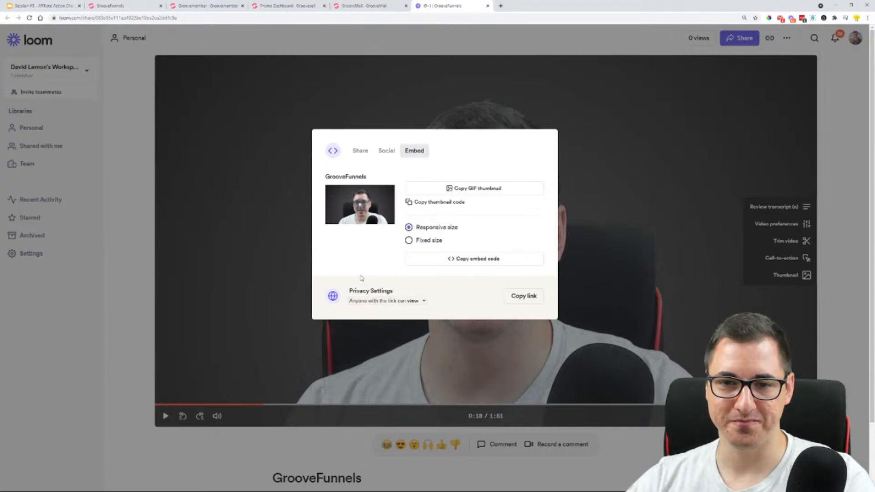
{"action": "left_click", "coordinate": [452, 261]}
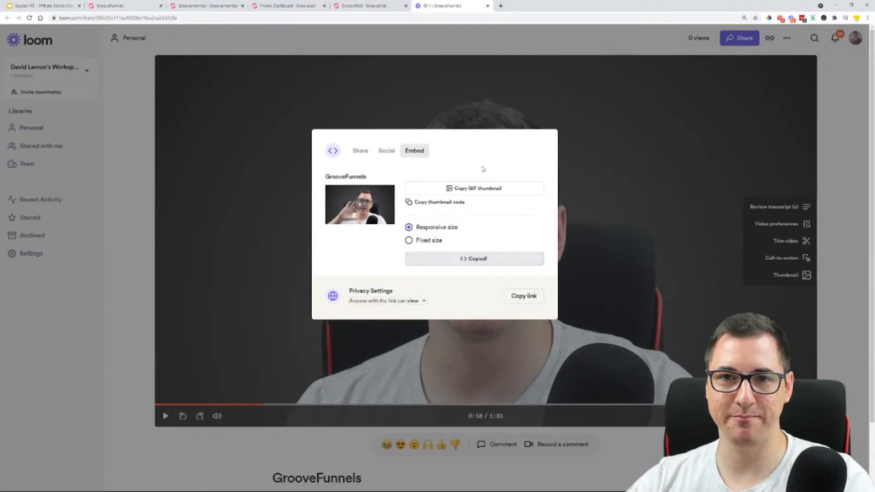
{"action": "key", "text": "Escape"}
Switch to the GrooveFunnels page builder and resolve the Page 2 name conflict by creating a duplicate
{"action": "left_click", "coordinate": [361, 6]}
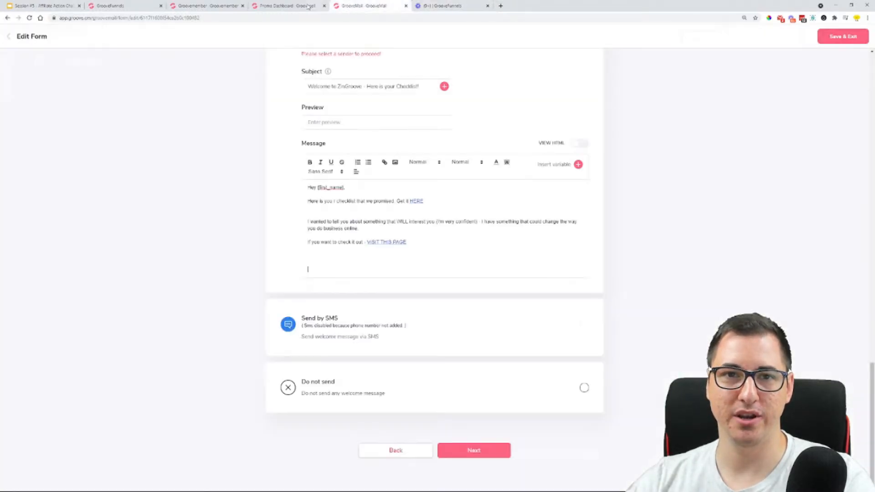
{"action": "left_click", "coordinate": [185, 4]}
{"action": "left_click", "coordinate": [131, 6]}
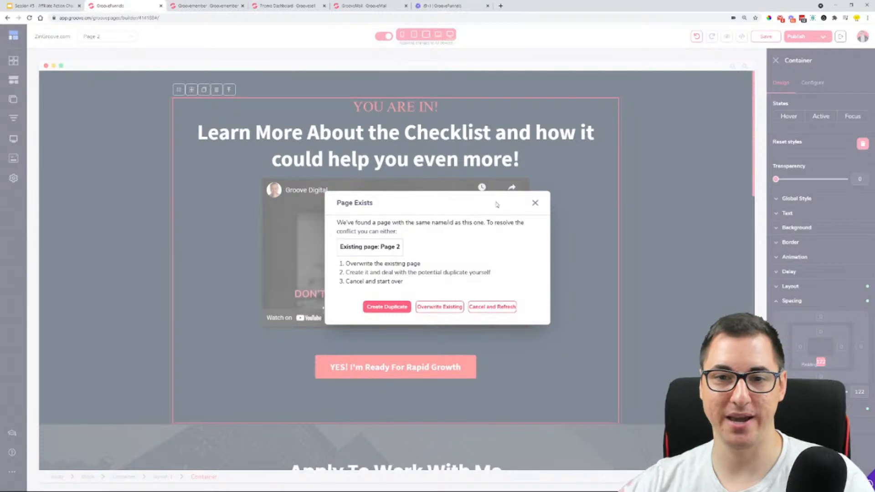
{"action": "left_click", "coordinate": [387, 307]}
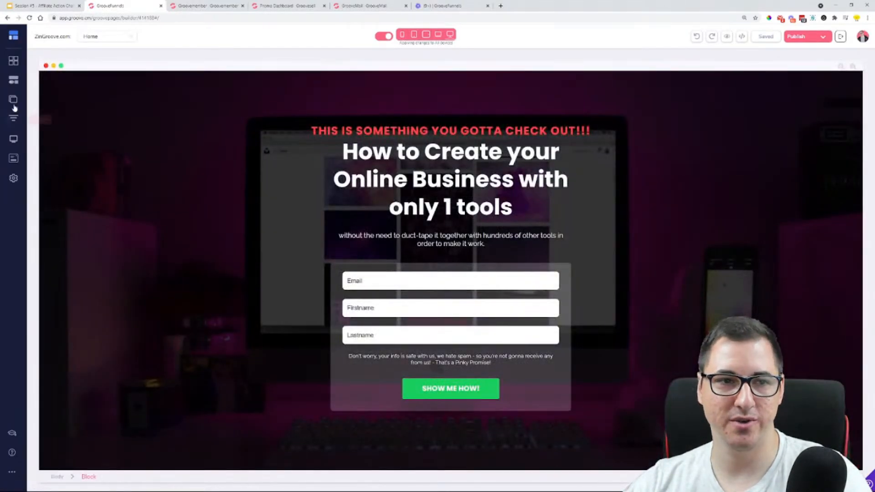
Look through the Download Page and Page 2, and open Page 2 Copy for editing
{"action": "left_click", "coordinate": [14, 99]}
{"action": "left_click", "coordinate": [63, 106]}
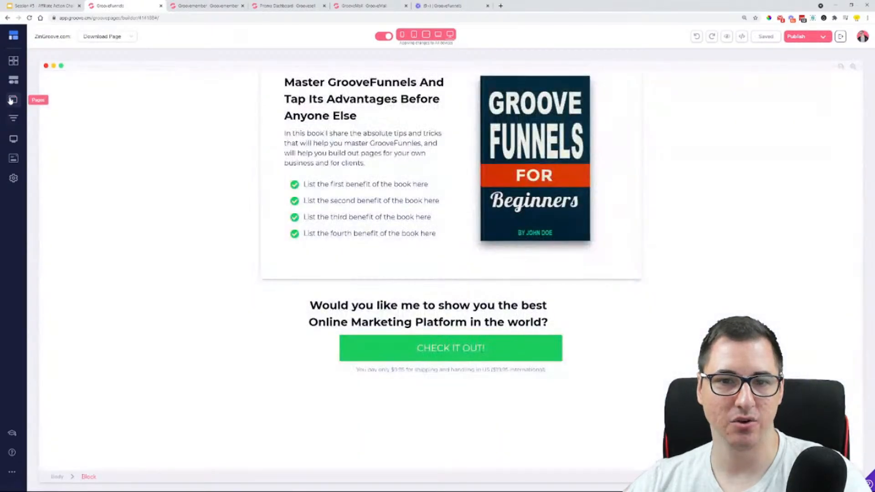
{"action": "left_click", "coordinate": [11, 101]}
{"action": "left_click", "coordinate": [89, 130]}
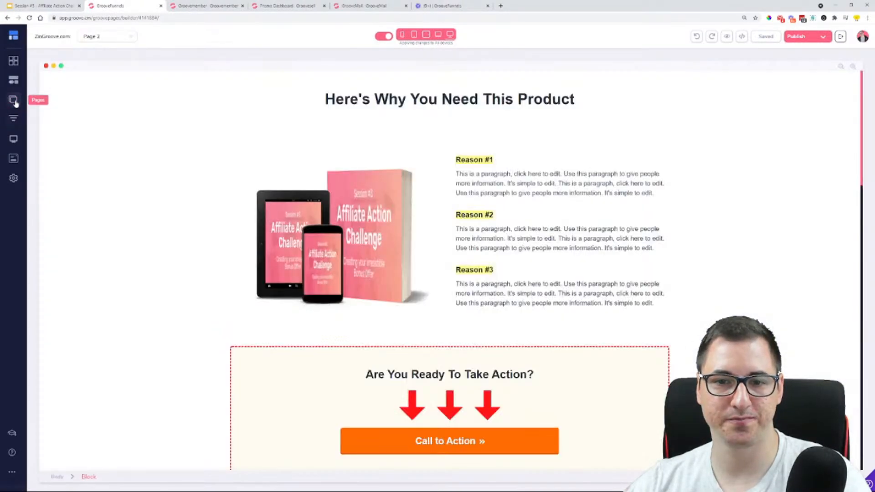
{"action": "left_click", "coordinate": [13, 100]}
{"action": "left_click", "coordinate": [72, 152]}
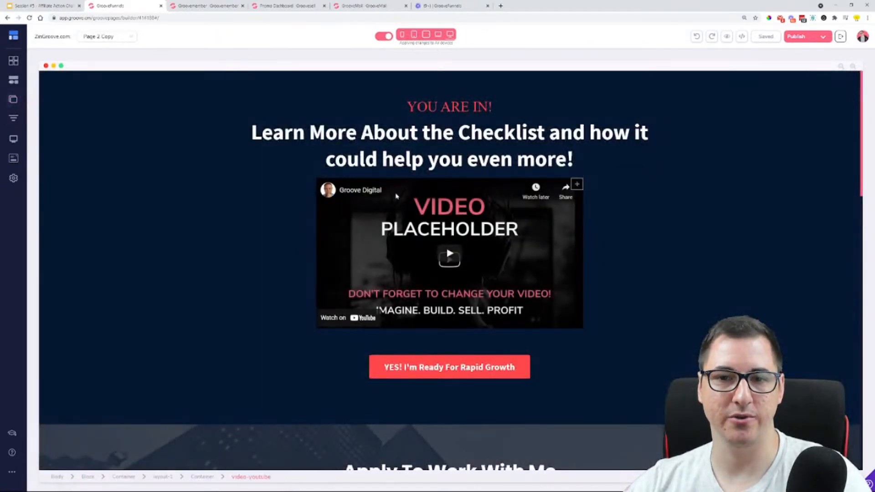
Delete the YouTube placeholder video beneath the headline and confirm its removal
{"action": "left_click", "coordinate": [320, 179]}
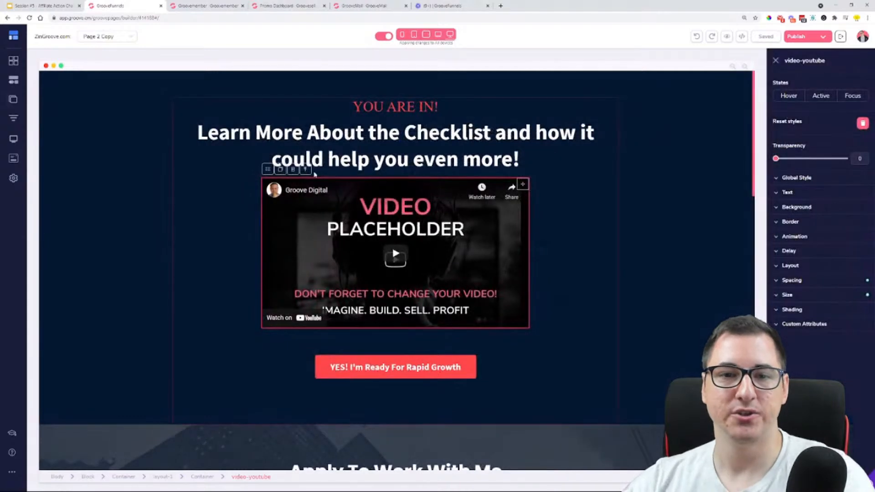
{"action": "left_click", "coordinate": [290, 173]}
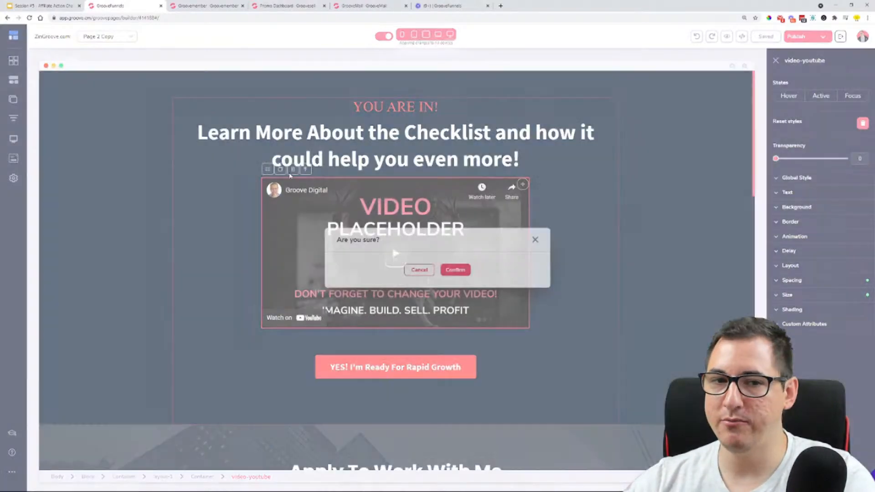
{"action": "left_click", "coordinate": [453, 268]}
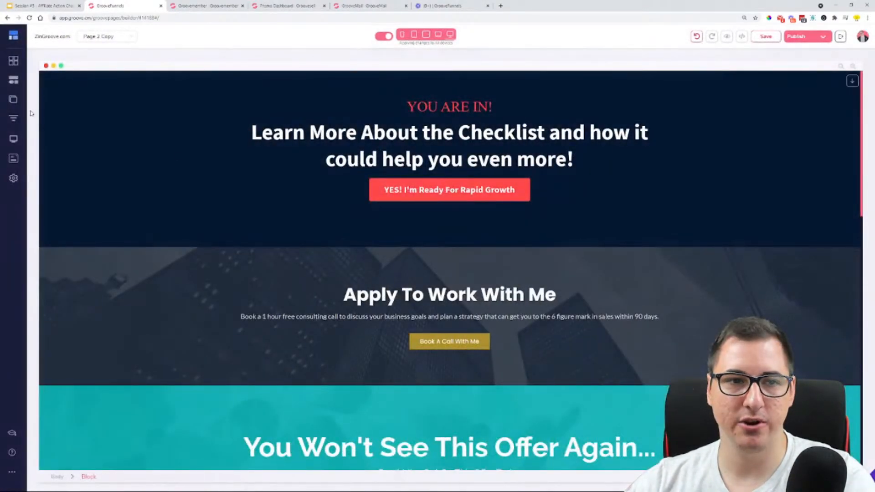
Insert a Code Embed element between the headline and the "YES! I'm Ready For Rapid Growth" button
{"action": "left_click", "coordinate": [13, 82]}
{"action": "scroll", "coordinate": [113, 274], "scroll_direction": "down", "scroll_amount": 15}
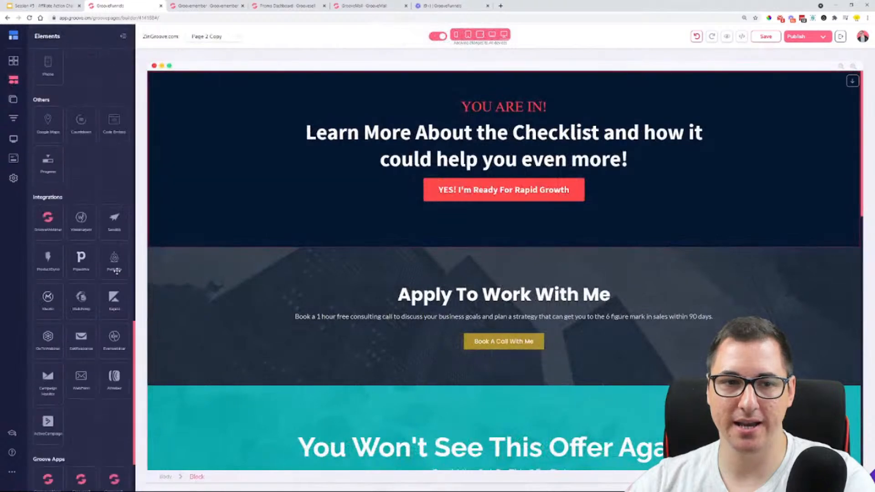
{"action": "scroll", "coordinate": [90, 311], "scroll_direction": "up", "scroll_amount": 4}
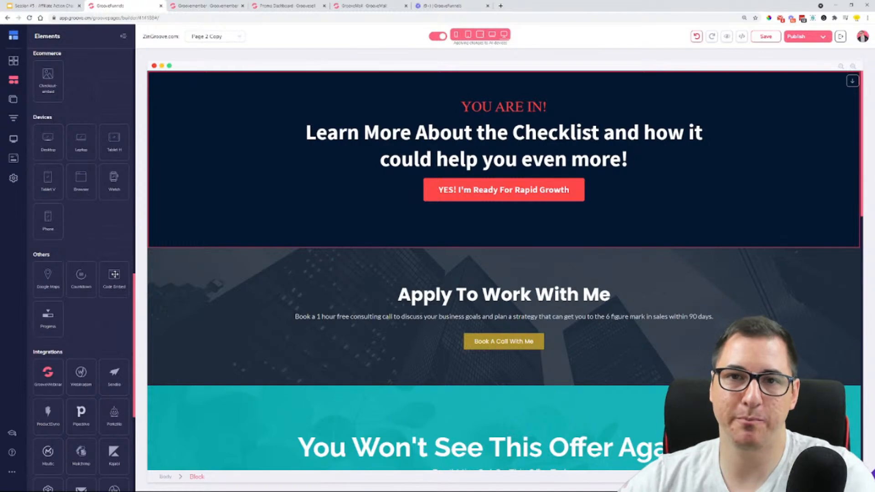
{"action": "left_click_drag", "start_coordinate": [114, 274], "coordinate": [459, 184]}
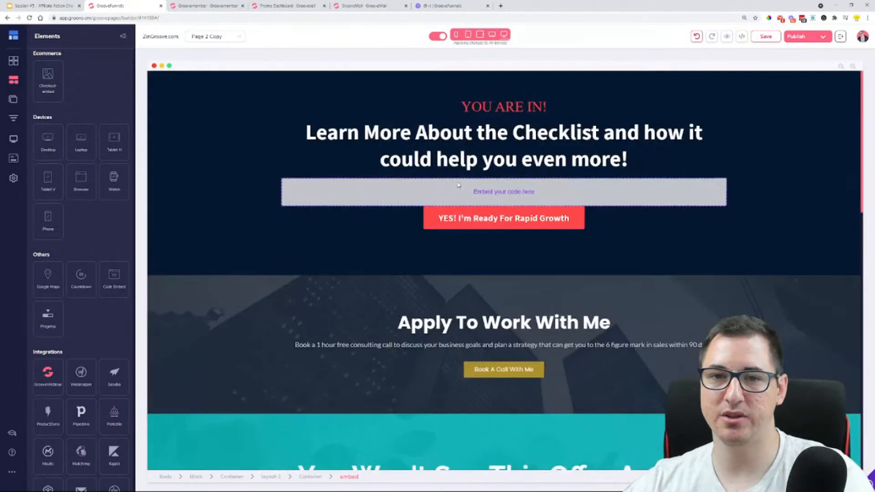
Paste the copied video embed code into the new embed element's source code and save it
{"action": "left_click", "coordinate": [458, 185]}
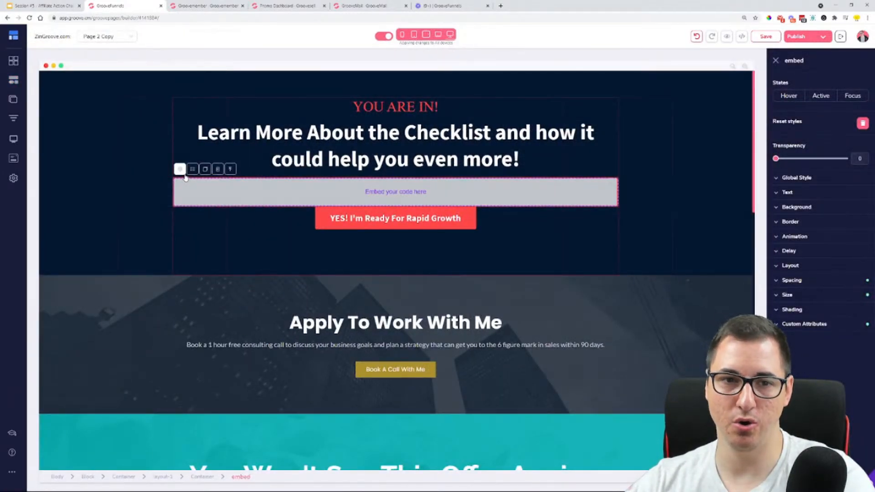
{"action": "left_click", "coordinate": [180, 169]}
{"action": "key", "text": "ctrl+v"}
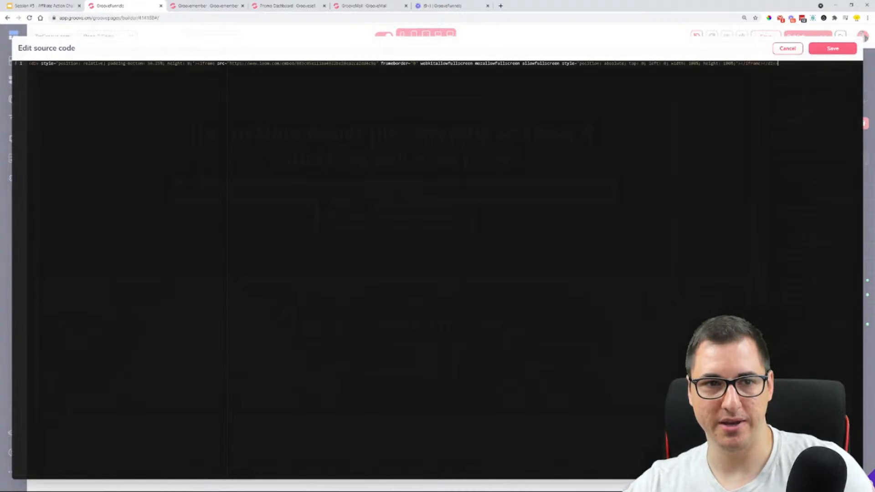
{"action": "left_click", "coordinate": [832, 48]}
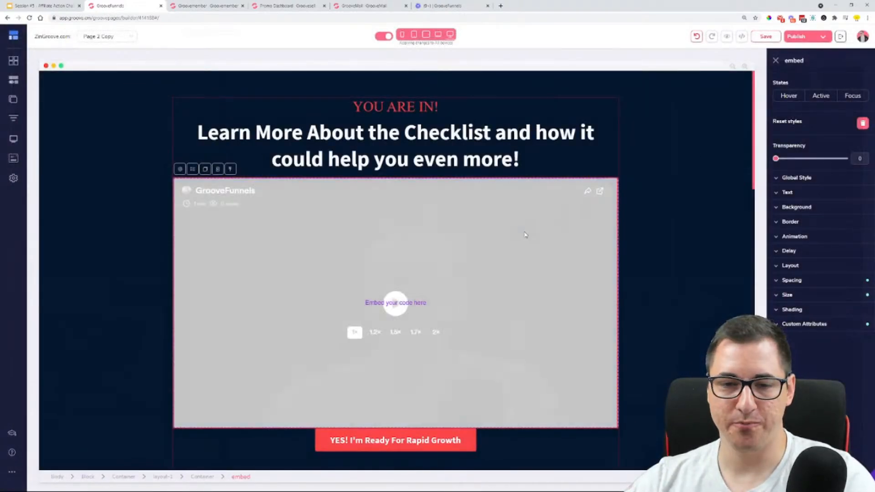
{"action": "scroll", "coordinate": [563, 171], "scroll_direction": "down", "scroll_amount": 1}
{"action": "scroll", "coordinate": [534, 220], "scroll_direction": "up", "scroll_amount": 1}
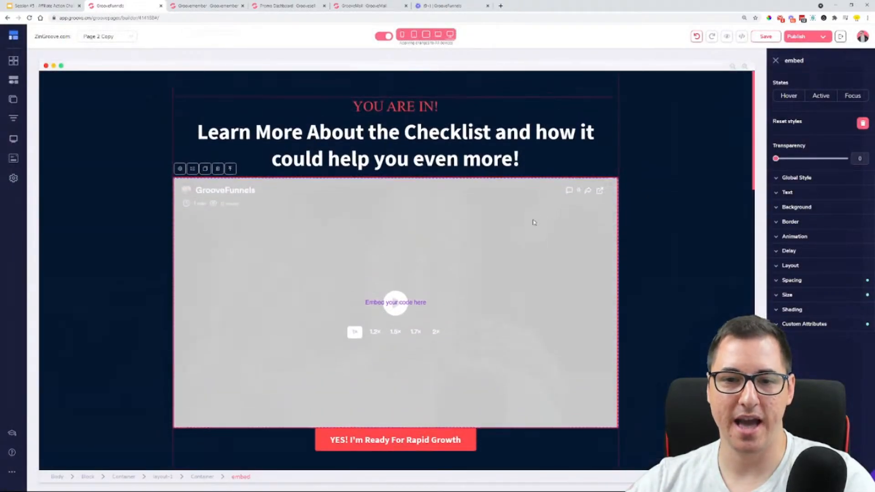
Save Page 2 Copy and preview it before and after saving to check the embedded video
{"action": "left_click", "coordinate": [725, 40]}
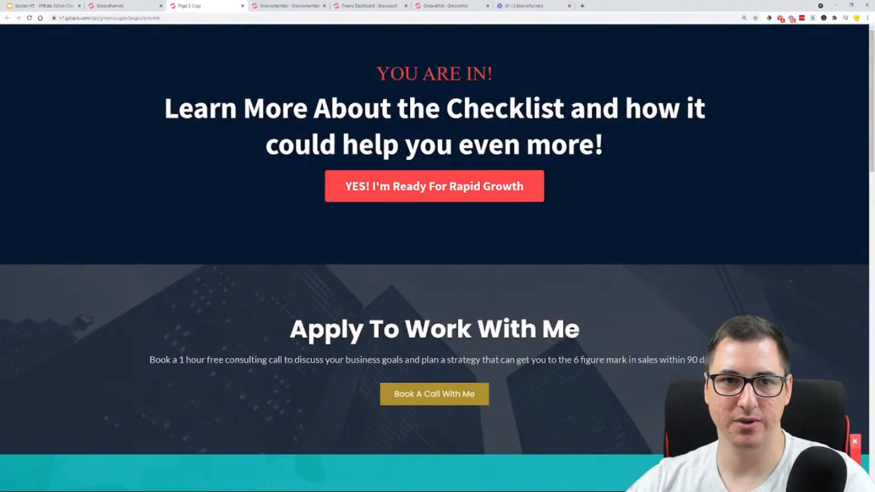
{"action": "left_click", "coordinate": [242, 6]}
{"action": "scroll", "coordinate": [427, 319], "scroll_direction": "down", "scroll_amount": 2}
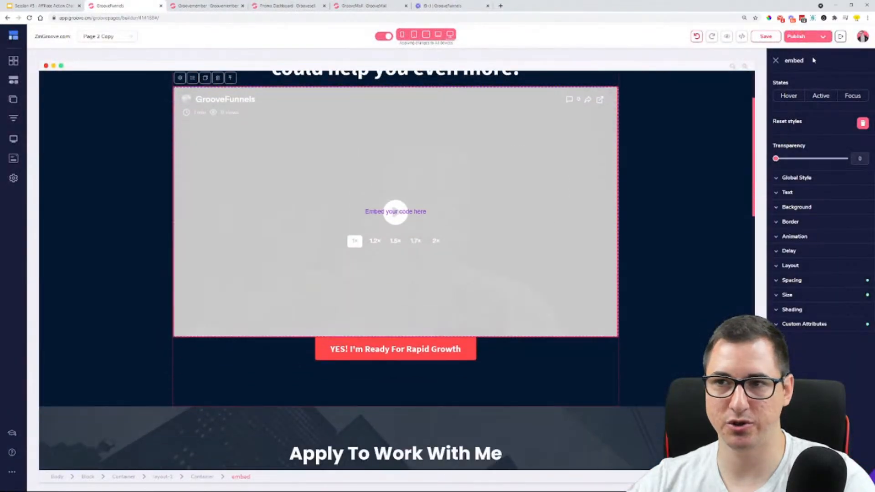
{"action": "left_click", "coordinate": [769, 39]}
{"action": "scroll", "coordinate": [719, 178], "scroll_direction": "up", "scroll_amount": 1}
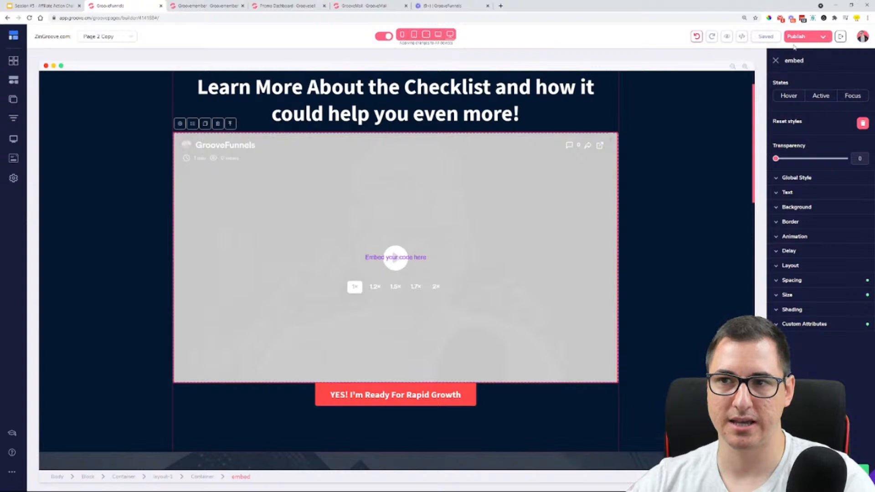
{"action": "left_click", "coordinate": [728, 37]}
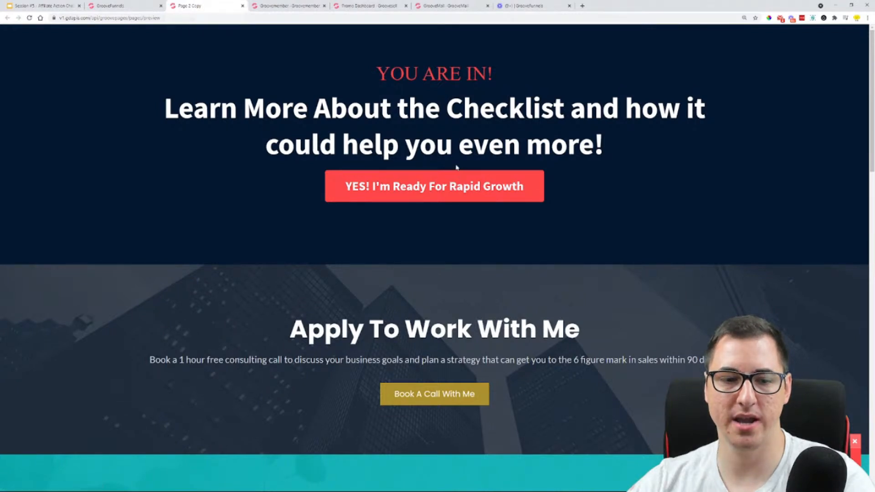
{"action": "left_click", "coordinate": [243, 6]}
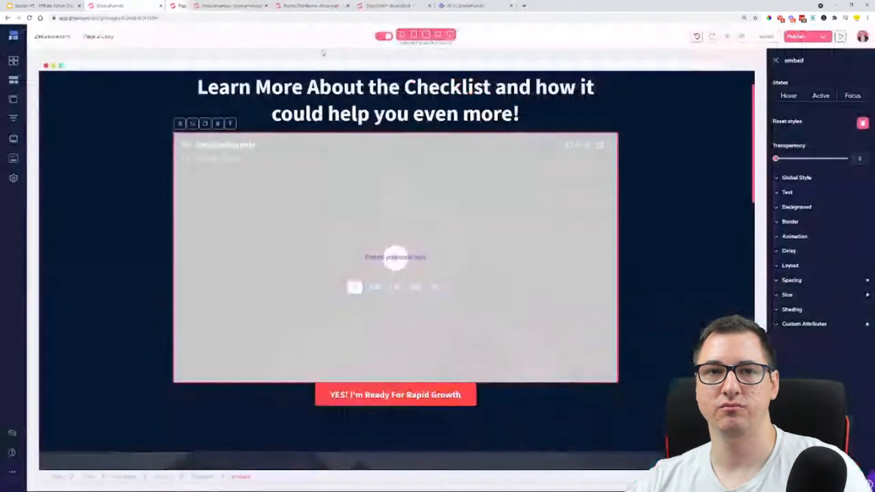
Publish the current page to the root of zingroove.com, open and reload its live address, and close it
{"action": "left_click", "coordinate": [798, 36]}
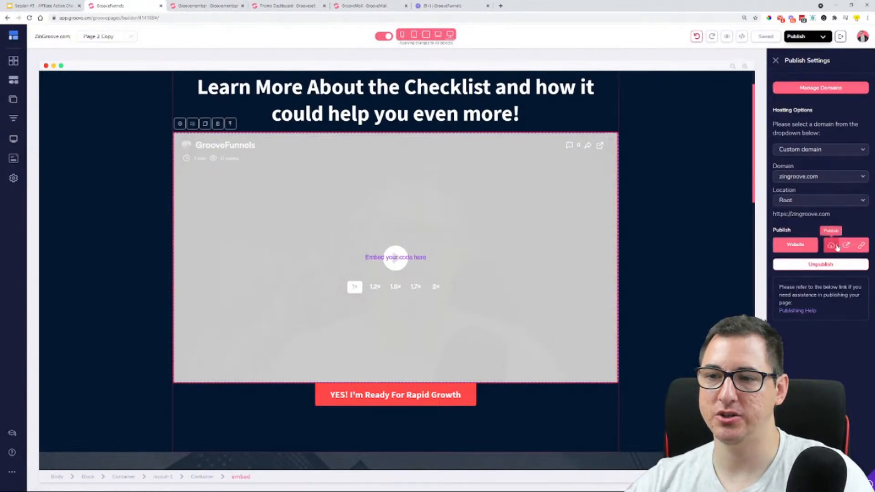
{"action": "left_click", "coordinate": [836, 246]}
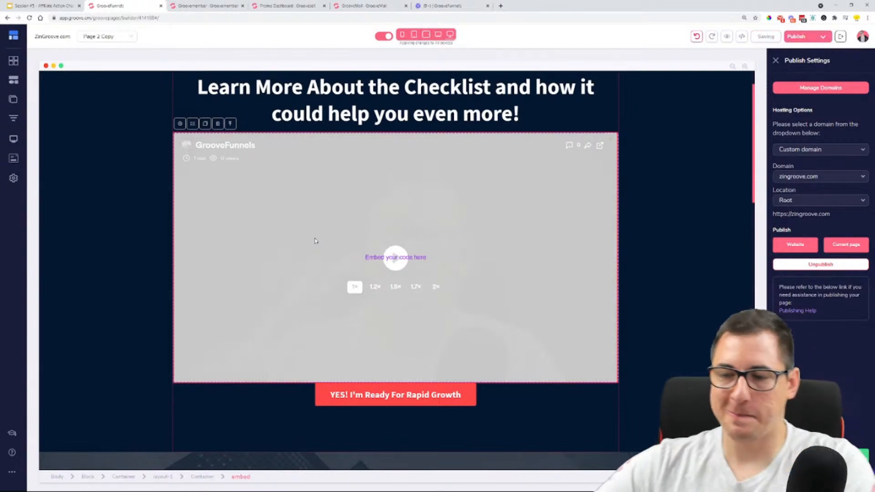
{"action": "mouse_move", "coordinate": [848, 251]}
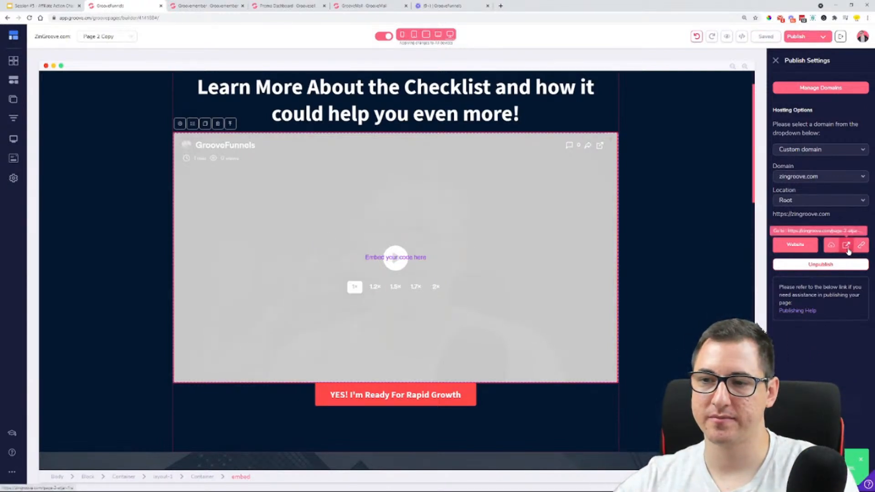
{"action": "left_click", "coordinate": [846, 246]}
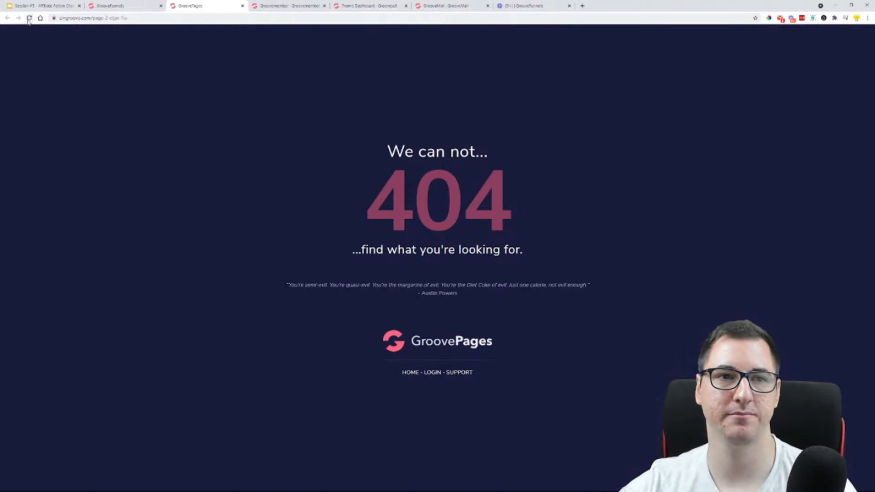
{"action": "left_click", "coordinate": [29, 18]}
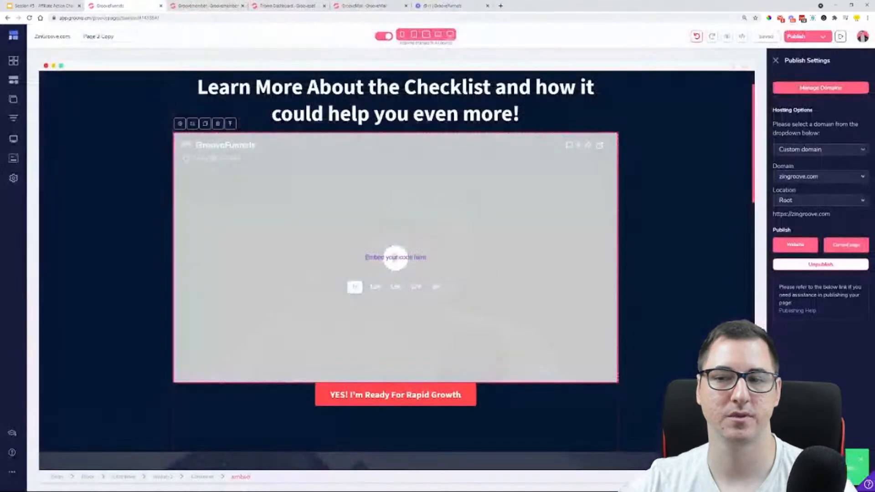
{"action": "left_click", "coordinate": [242, 6]}
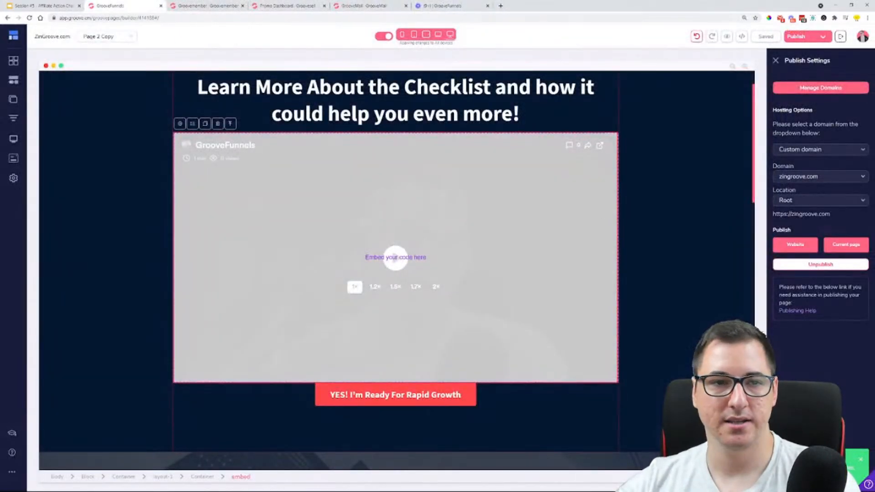
Rename Page 2 Copy as Bridge Page, set its page URL to bridge-page, and save the page settings
{"action": "left_click", "coordinate": [13, 99]}
{"action": "left_click", "coordinate": [119, 153]}
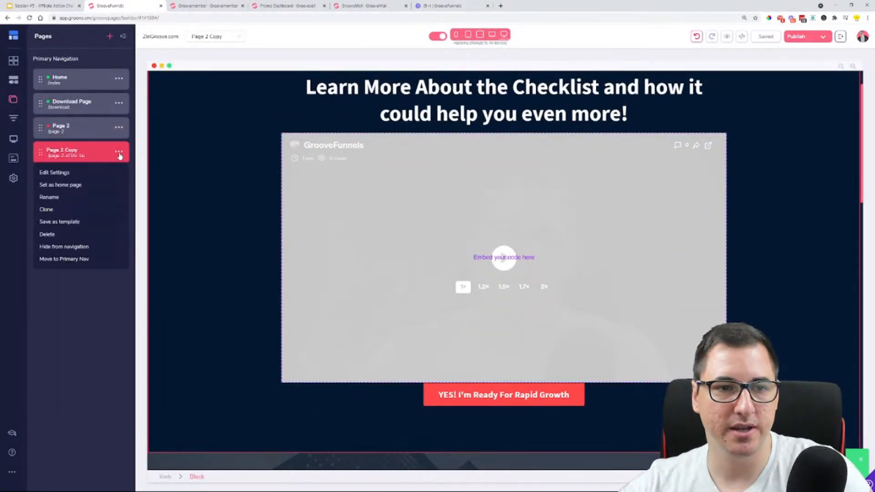
{"action": "left_click", "coordinate": [82, 174]}
{"action": "left_click_drag", "start_coordinate": [86, 75], "coordinate": [33, 80]}
{"action": "type", "text": "Bri"}
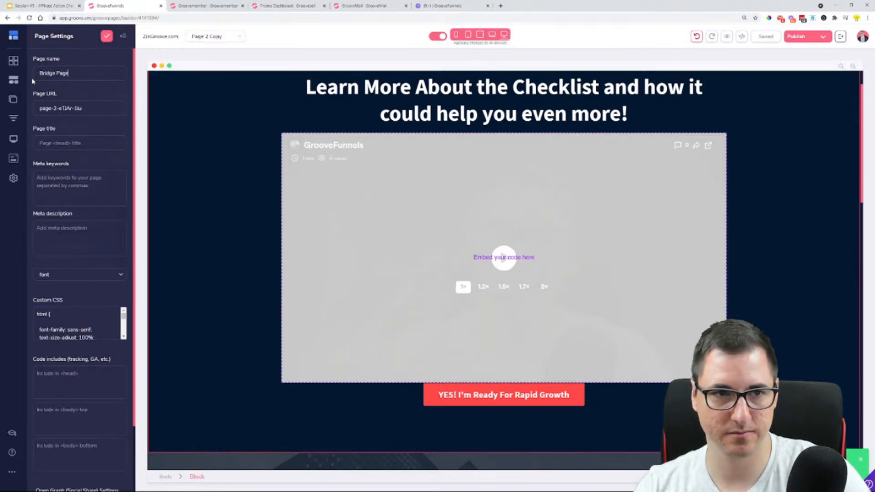
{"action": "type", "text": "dge Page"}
{"action": "key", "text": "Tab"}
{"action": "type", "text": "bri"}
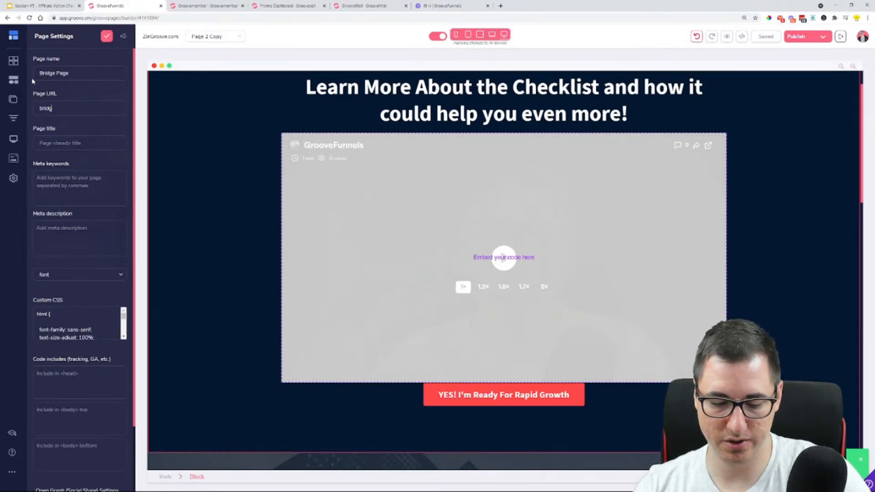
{"action": "type", "text": "dge-page"}
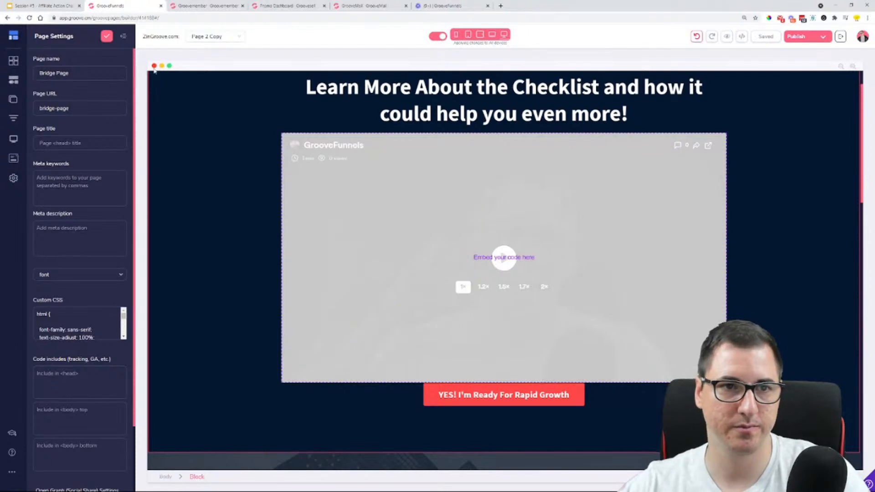
{"action": "left_click", "coordinate": [107, 36]}
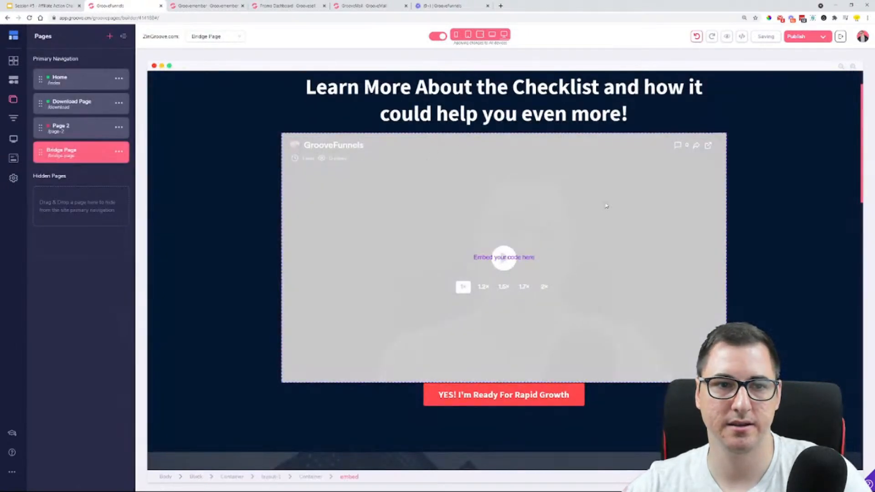
Publish the website and the current page to the root of zingroove.com, check the live Bridge Page, and close it
{"action": "left_click", "coordinate": [824, 40]}
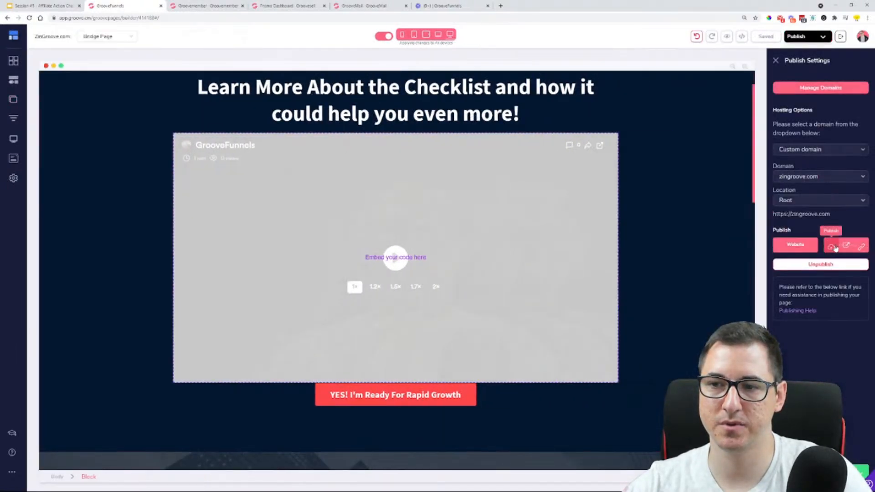
{"action": "left_click", "coordinate": [781, 246]}
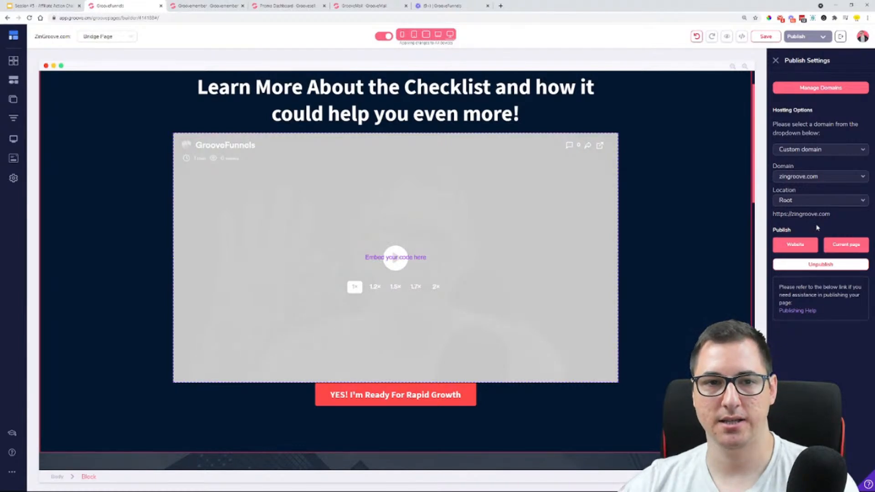
{"action": "left_click", "coordinate": [844, 245]}
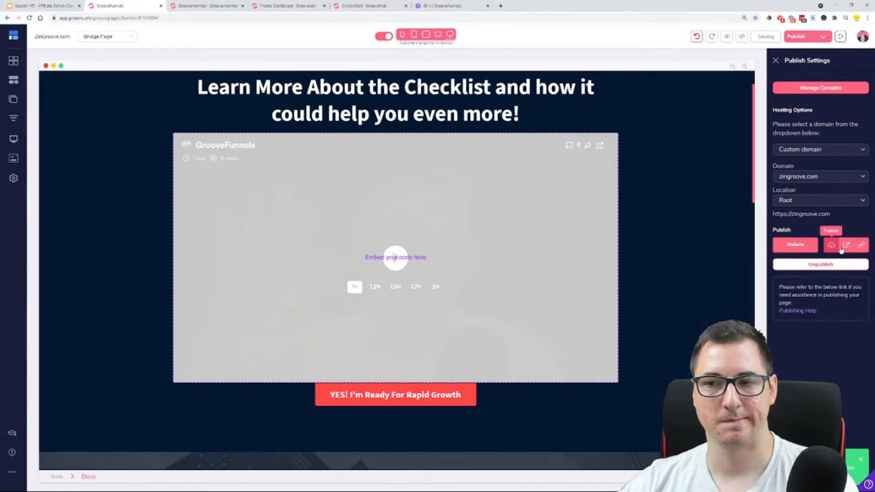
{"action": "left_click", "coordinate": [848, 247]}
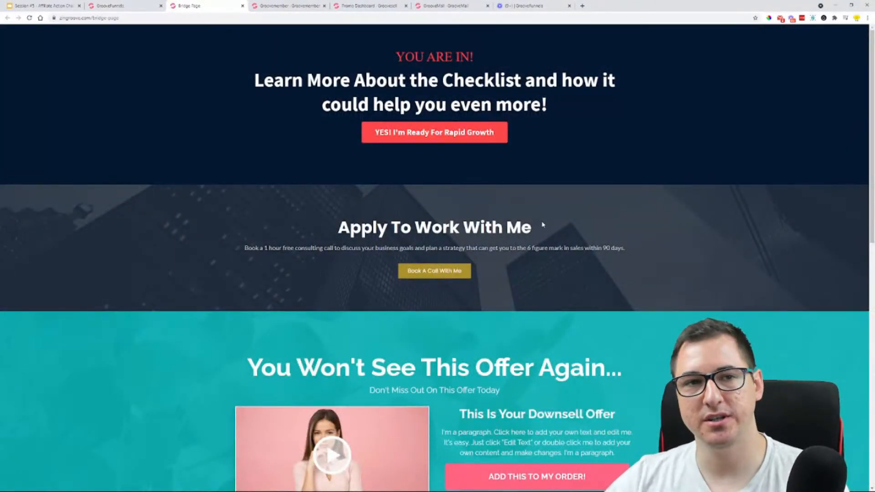
{"action": "left_click", "coordinate": [243, 6]}
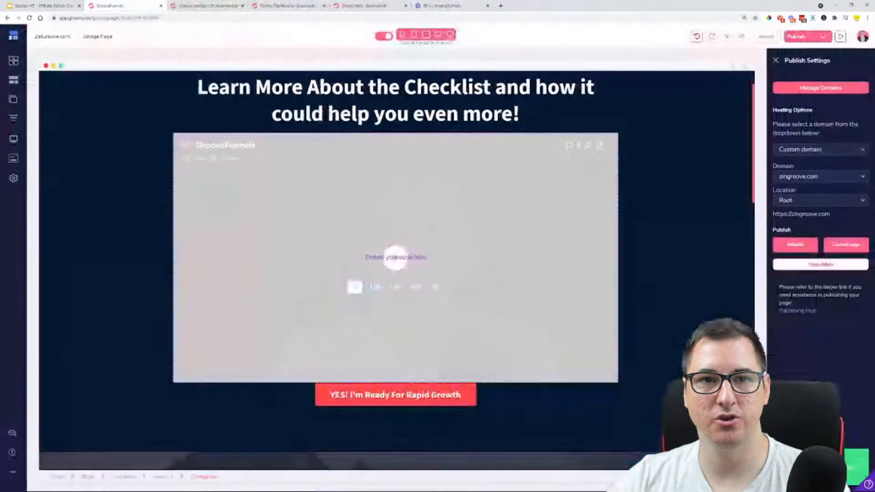
Download the GrooveFunnels video from Loom and save it as an MP4 file in the Downloads folder
{"action": "left_click", "coordinate": [437, 5]}
{"action": "left_click", "coordinate": [786, 38]}
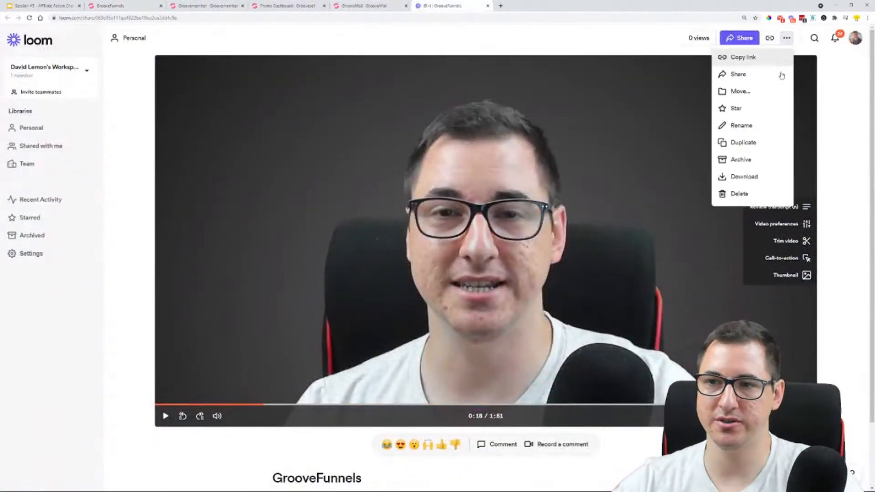
{"action": "left_click", "coordinate": [757, 176]}
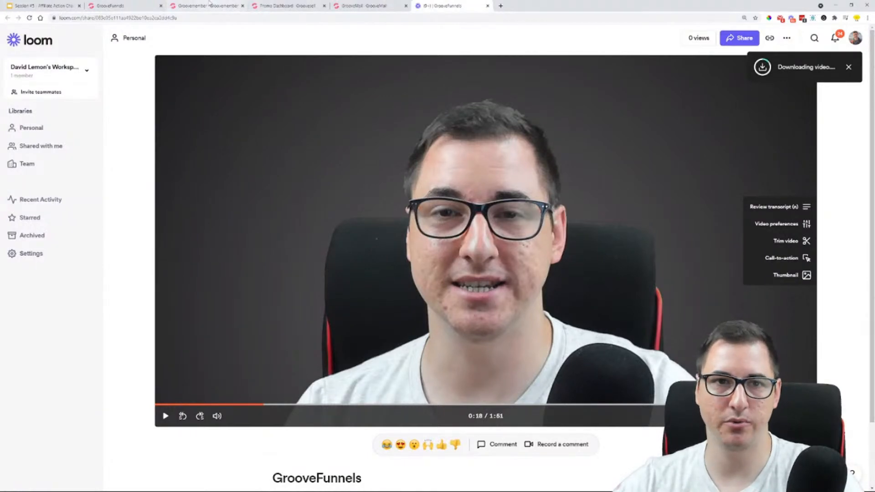
{"action": "left_click", "coordinate": [109, 6]}
{"action": "left_click", "coordinate": [14, 36]}
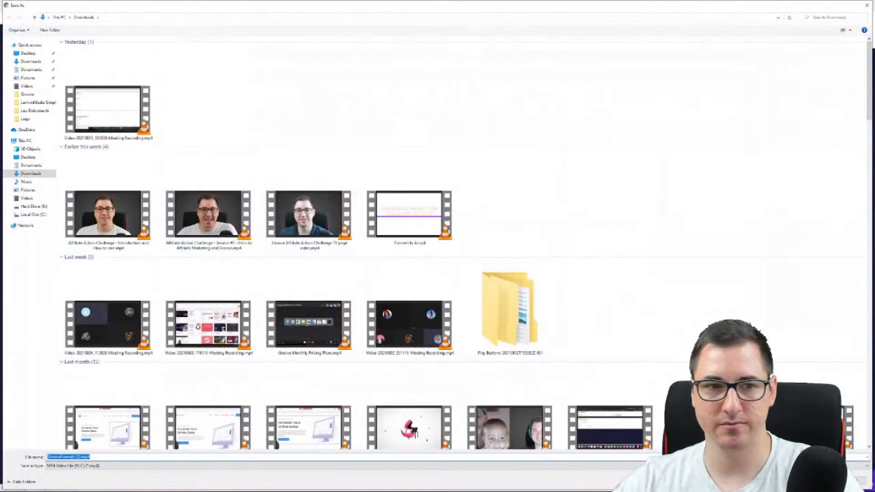
{"action": "key", "text": "Return"}
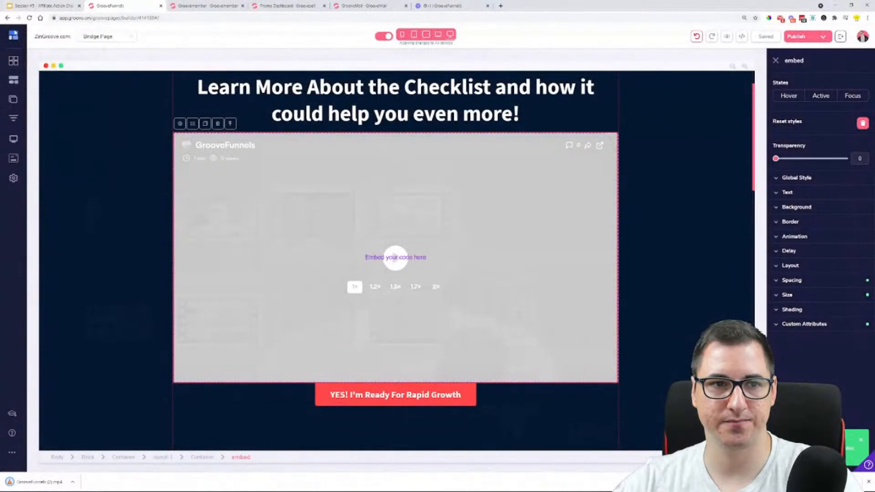
Open GrooveVideo in a separate browser tab, enlarge its display, and go to the video library
{"action": "left_click", "coordinate": [14, 36]}
{"action": "mouse_move", "coordinate": [82, 93]}
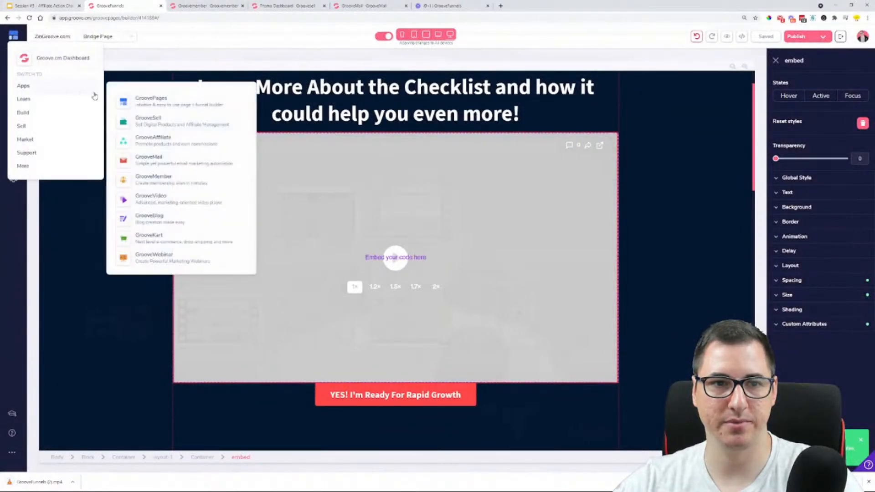
{"action": "middle_click", "coordinate": [186, 202]}
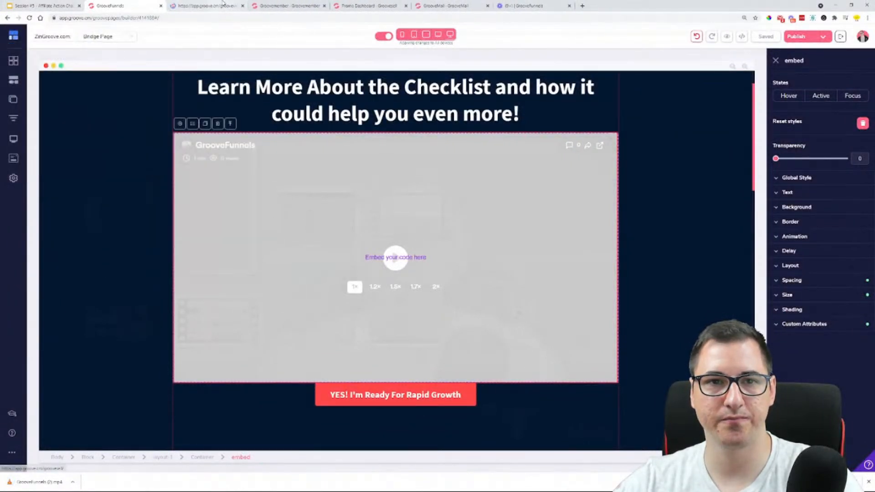
{"action": "key", "text": "ctrl+Tab"}
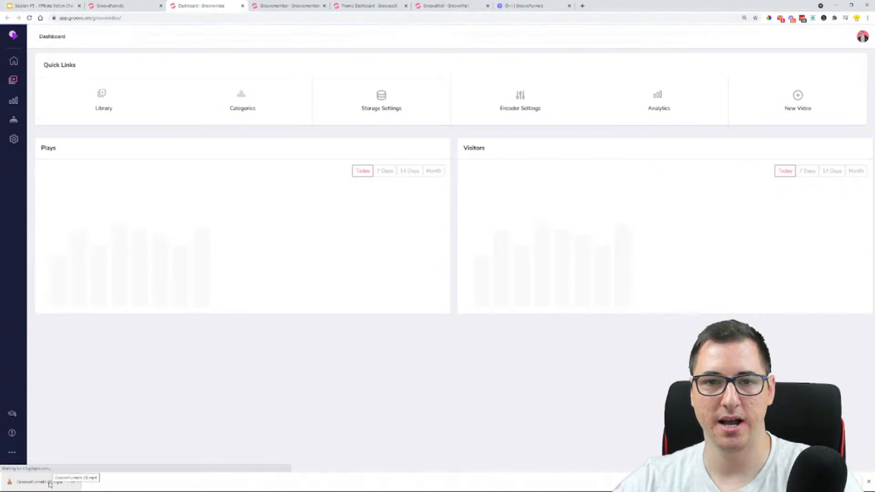
{"action": "key", "text": "ctrl+plus"}
{"action": "key", "text": "ctrl+plus"}
{"action": "key", "text": "ctrl+plus"}
{"action": "key", "text": "ctrl+plus"}
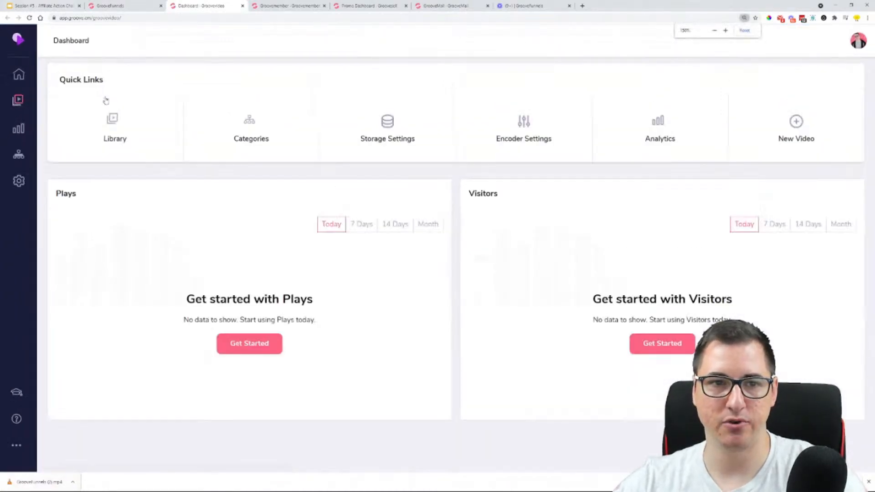
{"action": "left_click", "coordinate": [141, 147]}
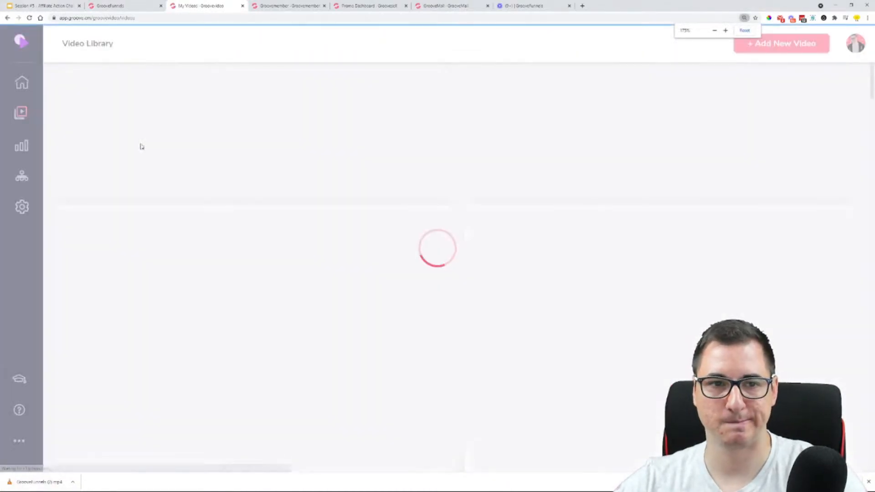
Add a new video to the library and upload the downloaded GrooveFunnels MP4 file to it
{"action": "left_click", "coordinate": [795, 50]}
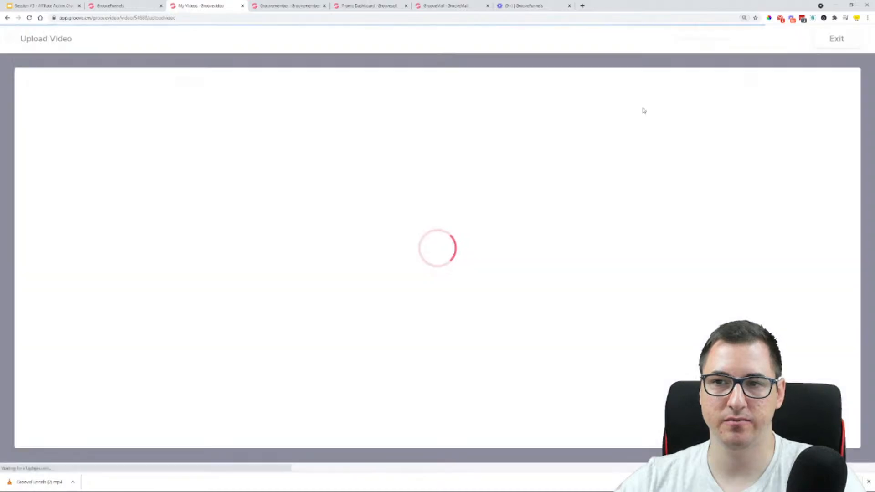
{"action": "left_click_drag", "start_coordinate": [44, 484], "coordinate": [408, 343]}
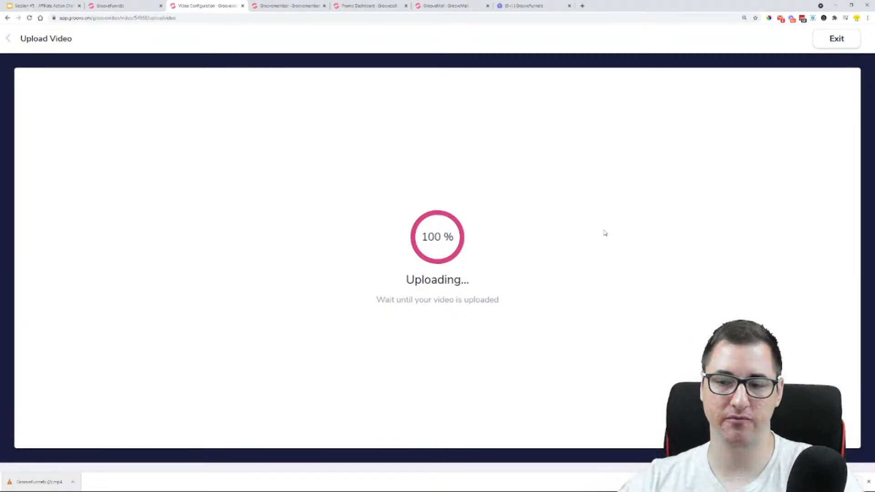
{"action": "left_click", "coordinate": [868, 483]}
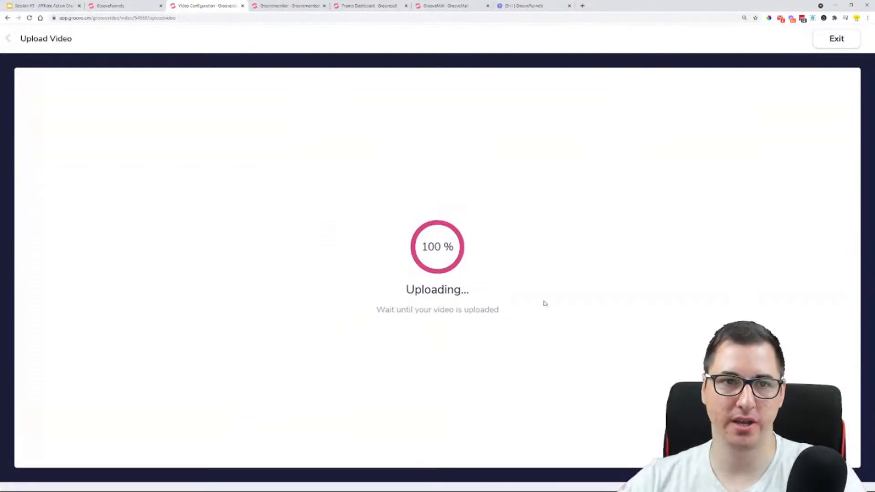
Return to the Bridge Page in the page builder and delete the embed element below the headline
{"action": "left_click", "coordinate": [112, 6]}
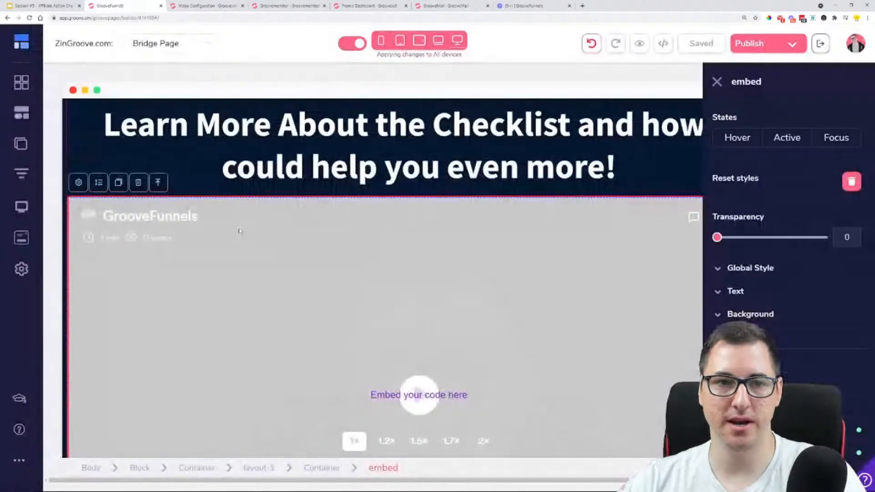
{"action": "key", "text": "ctrl+minus"}
{"action": "key", "text": "ctrl+minus"}
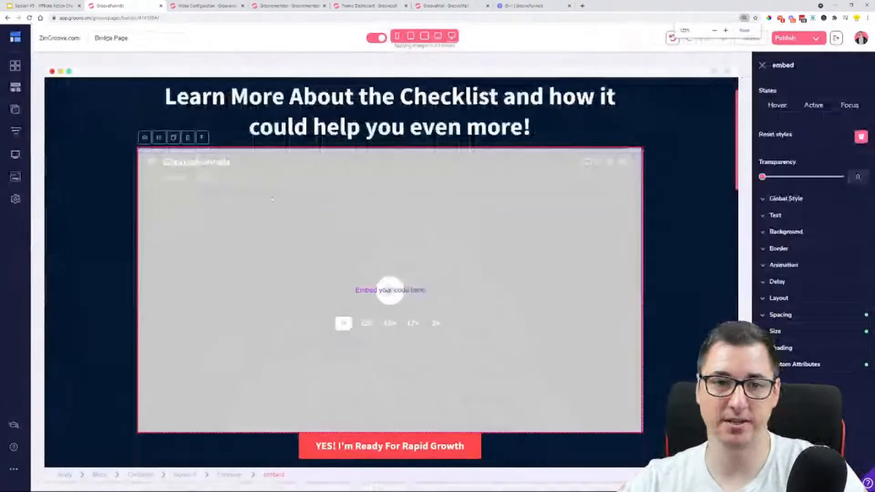
{"action": "left_click", "coordinate": [193, 138]}
{"action": "left_click", "coordinate": [457, 271]}
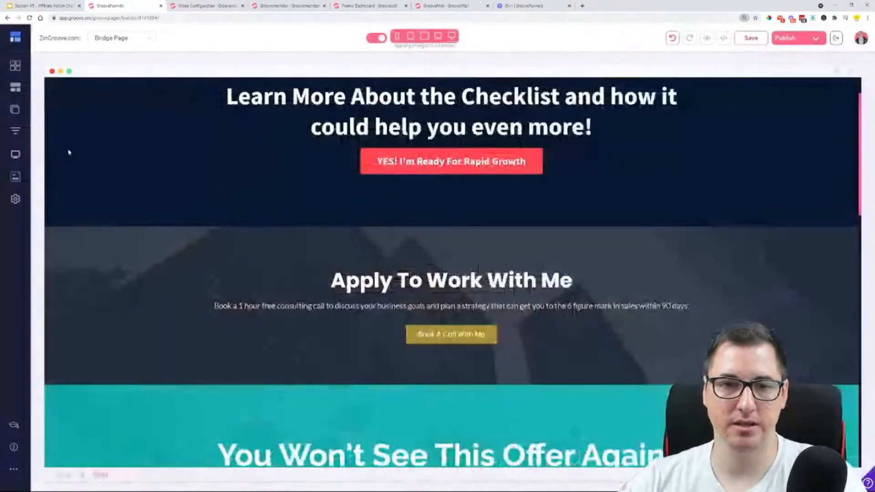
Insert a Video Player element between the Bridge Page headline and the "YES! I'm Ready For Rapid Growth" button
{"action": "left_click", "coordinate": [19, 93]}
{"action": "scroll", "coordinate": [100, 255], "scroll_direction": "down", "scroll_amount": 6}
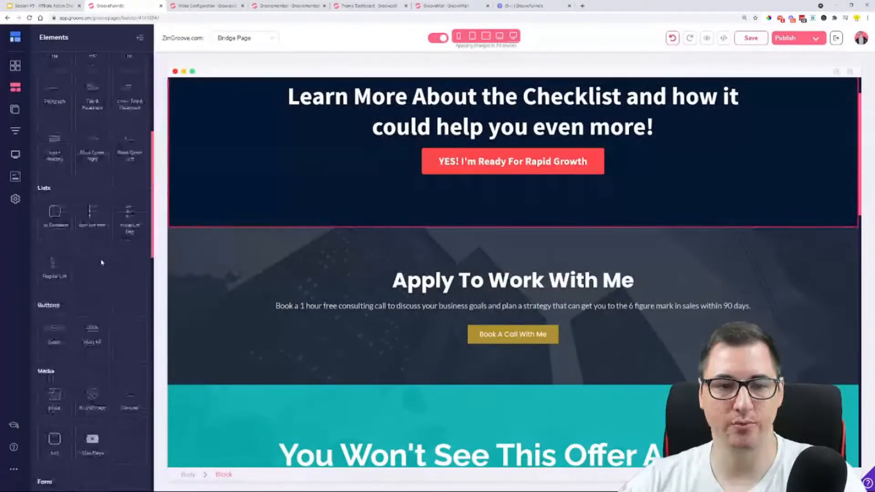
{"action": "scroll", "coordinate": [100, 251], "scroll_direction": "down", "scroll_amount": 5}
{"action": "scroll", "coordinate": [103, 185], "scroll_direction": "up", "scroll_amount": 6}
{"action": "scroll", "coordinate": [103, 185], "scroll_direction": "up", "scroll_amount": 7}
{"action": "scroll", "coordinate": [104, 188], "scroll_direction": "down", "scroll_amount": 6}
{"action": "scroll", "coordinate": [104, 189], "scroll_direction": "down", "scroll_amount": 2}
{"action": "left_click_drag", "start_coordinate": [92, 278], "coordinate": [496, 156]}
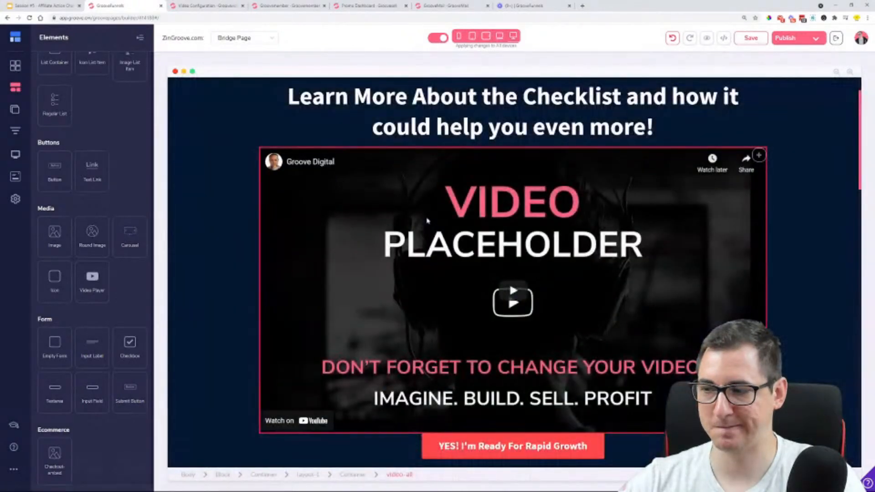
Set the new video player's video type to GrooveVideo
{"action": "left_click", "coordinate": [463, 218]}
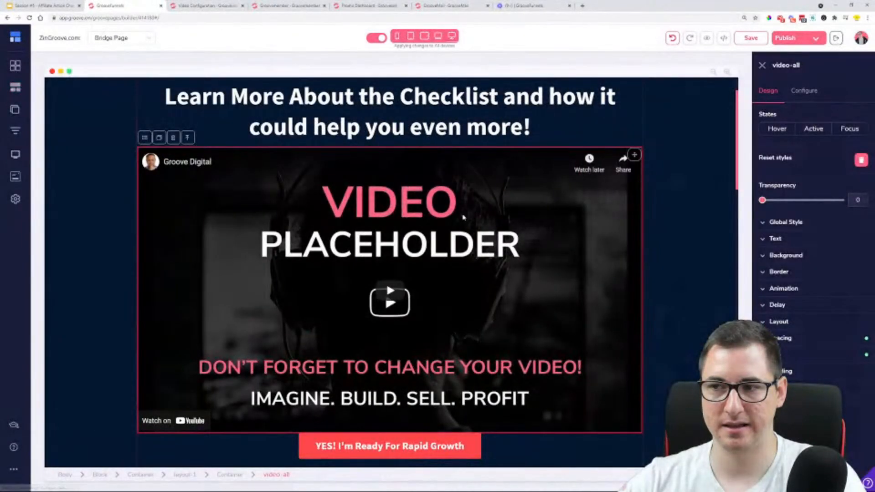
{"action": "left_click", "coordinate": [805, 91]}
{"action": "left_click", "coordinate": [799, 138]}
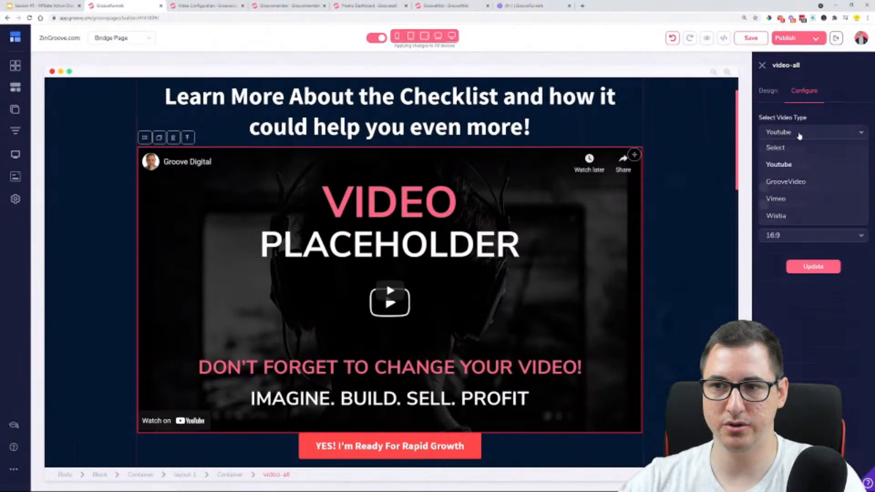
{"action": "left_click", "coordinate": [780, 179]}
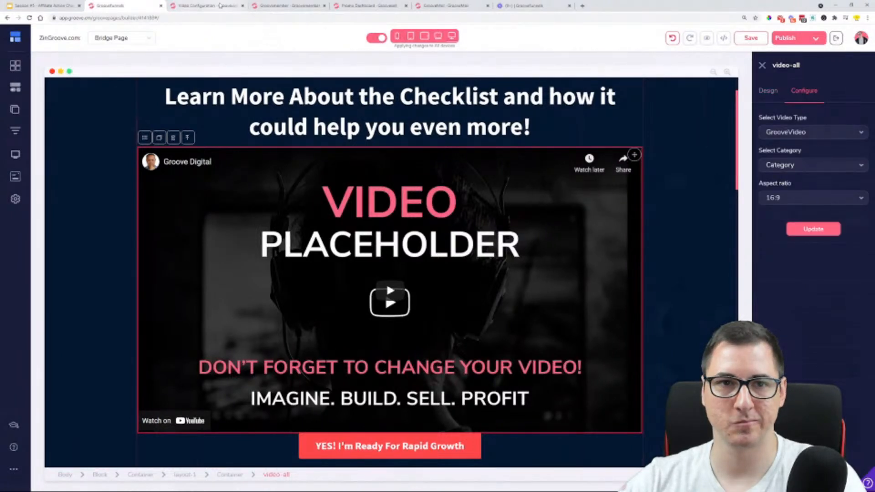
Check the GrooveVideo upload's progress, play a moment of the original Loom recording, and close the Loom page
{"action": "left_click", "coordinate": [230, 7]}
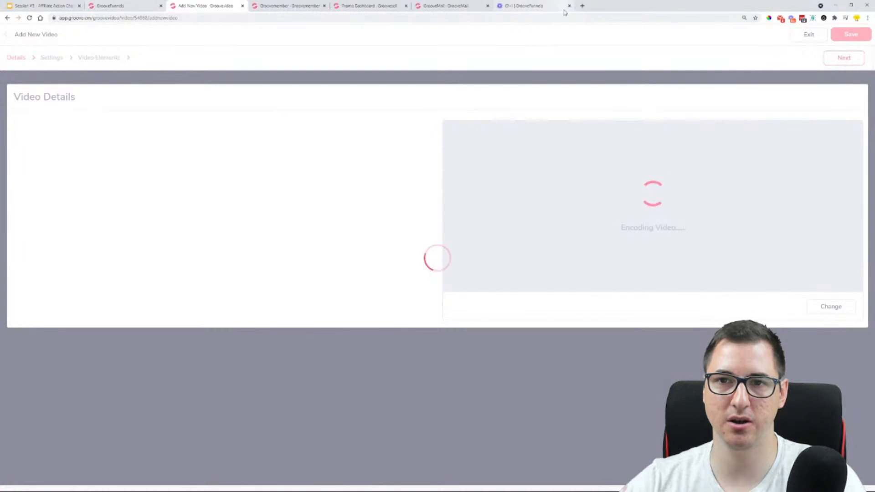
{"action": "left_click", "coordinate": [543, 7]}
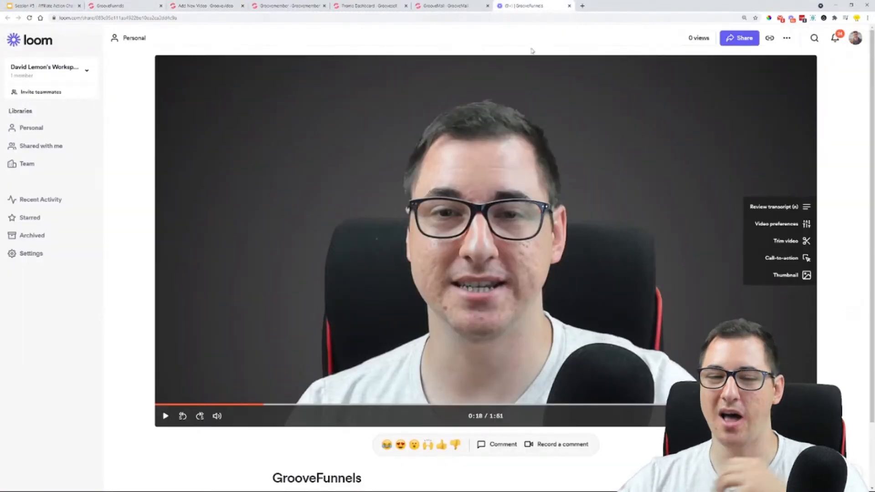
{"action": "left_click", "coordinate": [418, 236]}
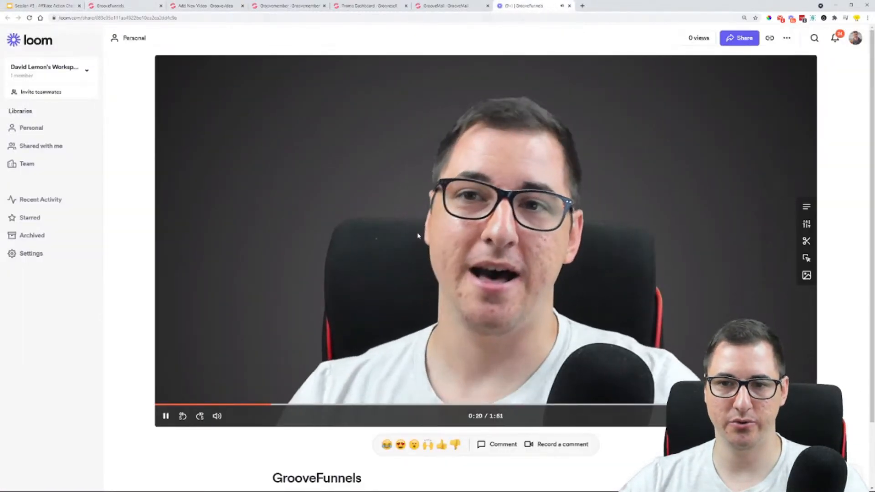
{"action": "left_click", "coordinate": [461, 259]}
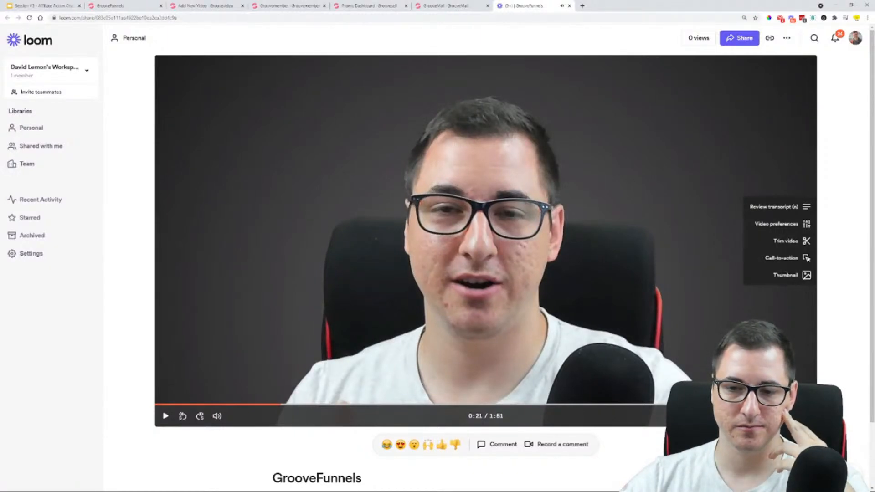
{"action": "scroll", "coordinate": [190, 280], "scroll_direction": "down", "scroll_amount": 2}
{"action": "scroll", "coordinate": [189, 280], "scroll_direction": "up", "scroll_amount": 2}
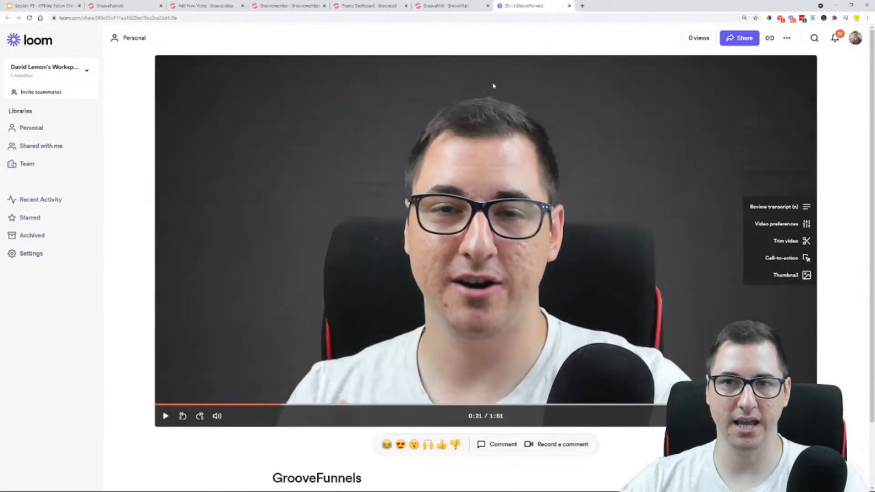
{"action": "left_click", "coordinate": [569, 6]}
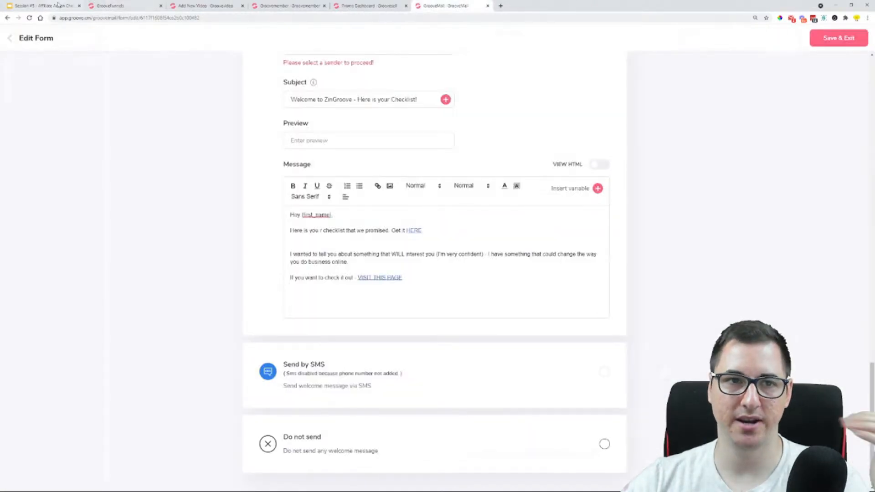
Recheck the uploaded video's encoding progress and show the bridge page funnel diagram on slide 16 of the Session #5 presentation
{"action": "left_click", "coordinate": [117, 4]}
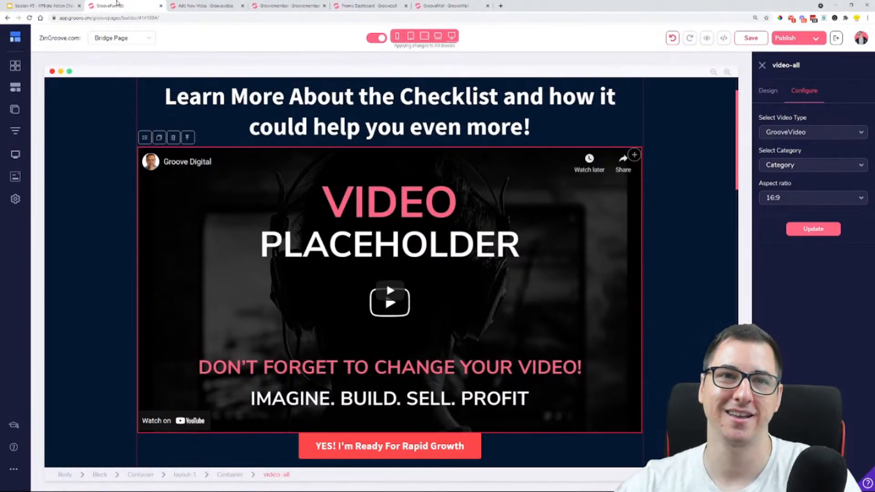
{"action": "left_click", "coordinate": [225, 6]}
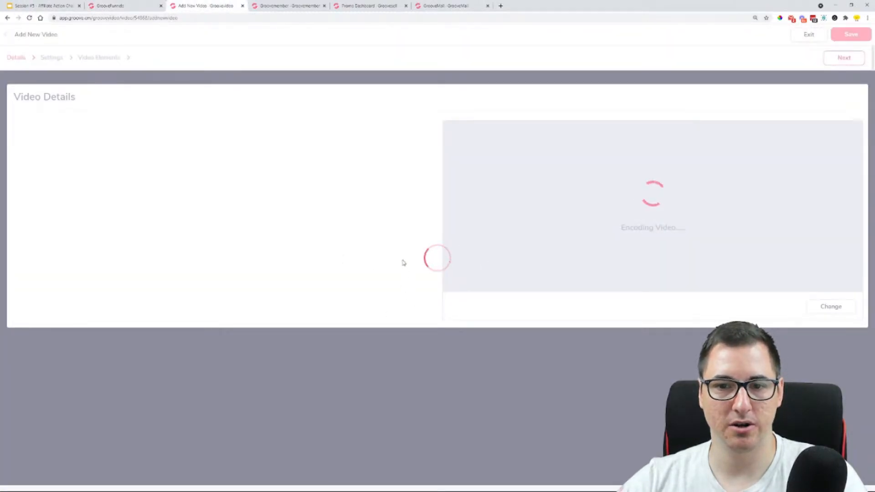
{"action": "left_click", "coordinate": [60, 5]}
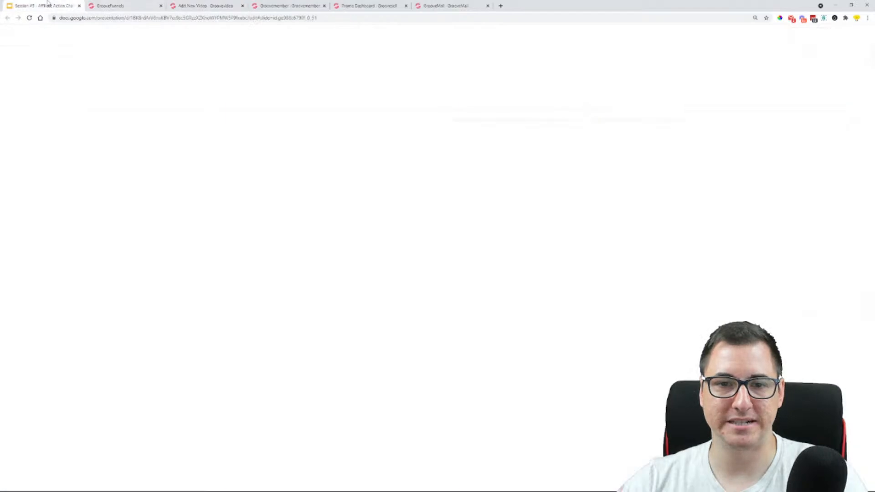
{"action": "scroll", "coordinate": [55, 255], "scroll_direction": "up", "scroll_amount": 1}
{"action": "scroll", "coordinate": [57, 261], "scroll_direction": "down", "scroll_amount": 2}
{"action": "left_click", "coordinate": [54, 277]}
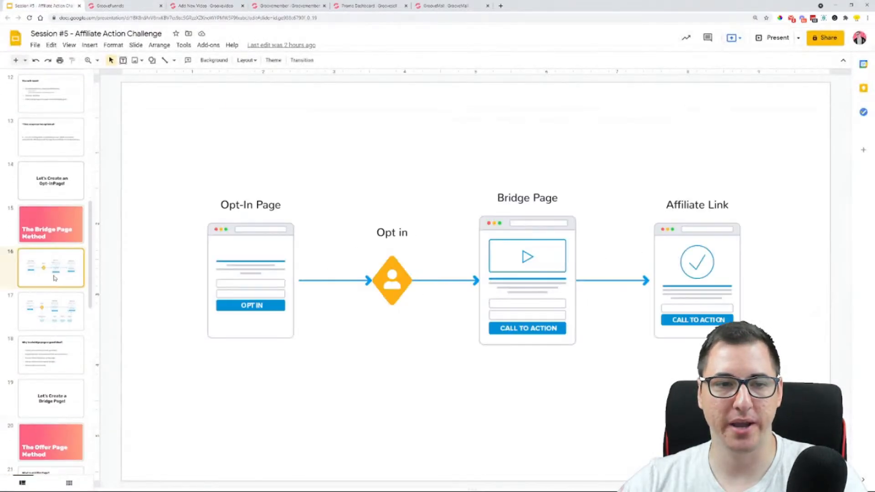
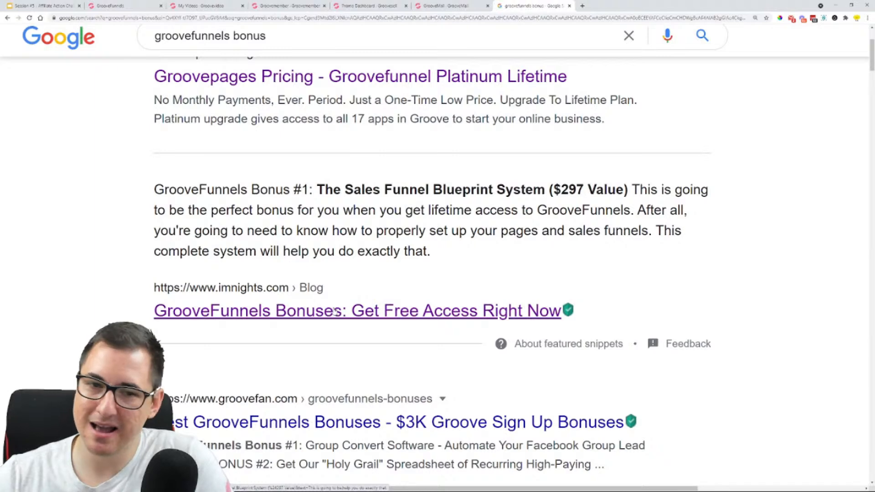
Open the imnights.com, groovefan.com, groovefunnels.review, groovefunnelbonus.com and bestgroovefunnelsbonus.com results in the background, plus the bonuses result below the Aug 2021 review
{"action": "middle_click", "coordinate": [335, 311]}
{"action": "scroll", "coordinate": [332, 309], "scroll_direction": "down", "scroll_amount": 5}
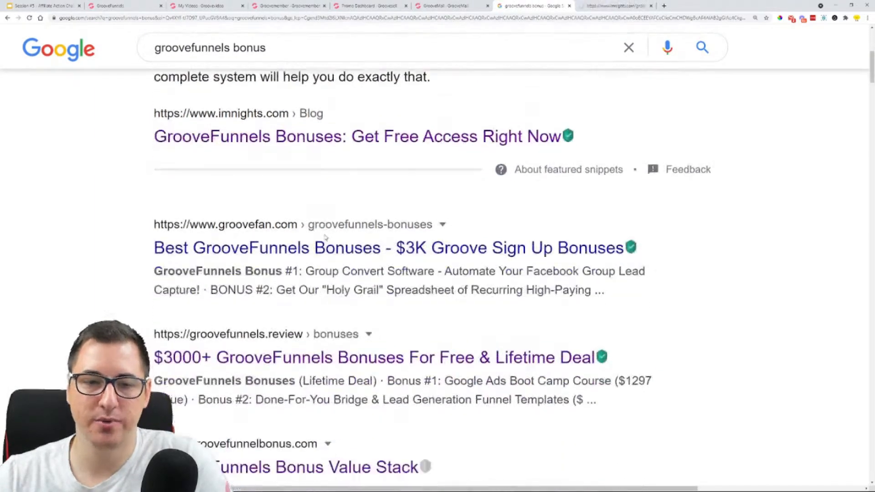
{"action": "middle_click", "coordinate": [314, 203]}
{"action": "middle_click", "coordinate": [288, 309]}
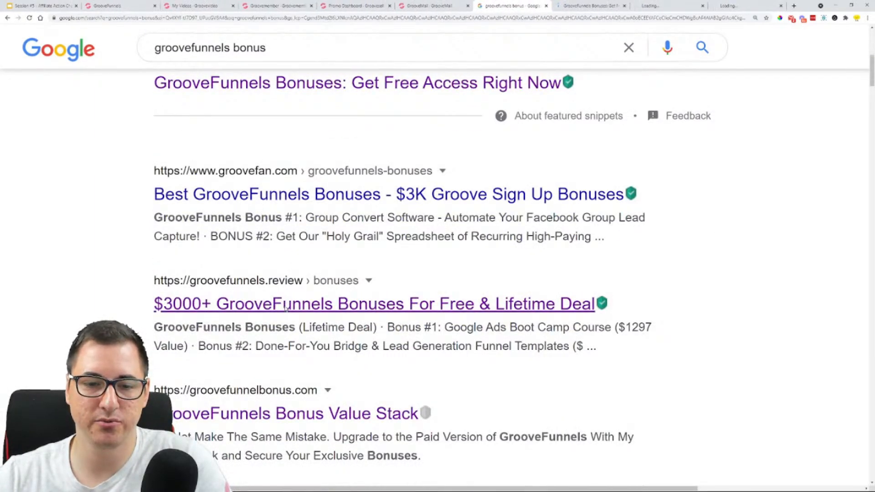
{"action": "scroll", "coordinate": [288, 300], "scroll_direction": "down", "scroll_amount": 3}
{"action": "middle_click", "coordinate": [289, 285]}
{"action": "scroll", "coordinate": [305, 246], "scroll_direction": "down", "scroll_amount": 6}
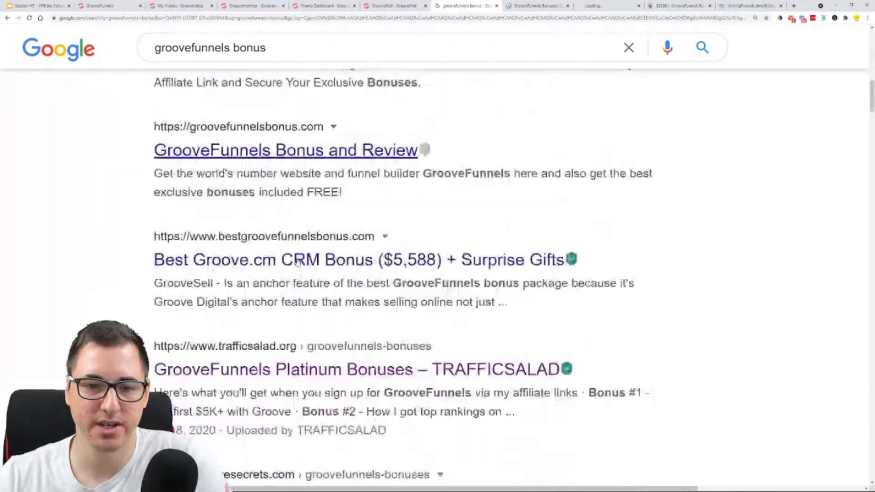
{"action": "middle_click", "coordinate": [308, 236]}
{"action": "scroll", "coordinate": [305, 239], "scroll_direction": "down", "scroll_amount": 5}
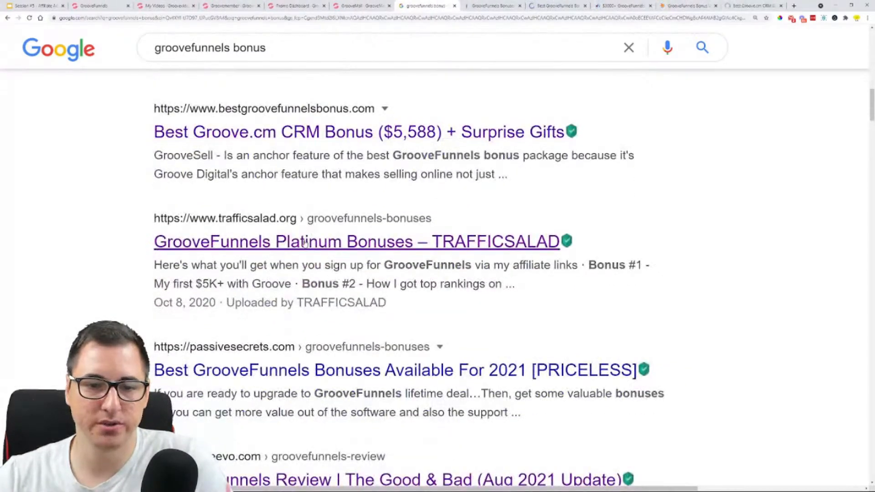
{"action": "scroll", "coordinate": [304, 243], "scroll_direction": "down", "scroll_amount": 3}
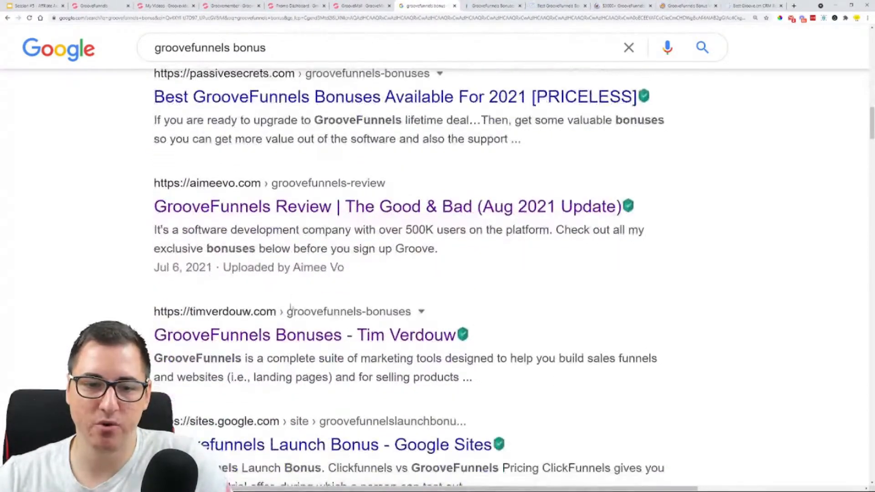
{"action": "middle_click", "coordinate": [288, 332]}
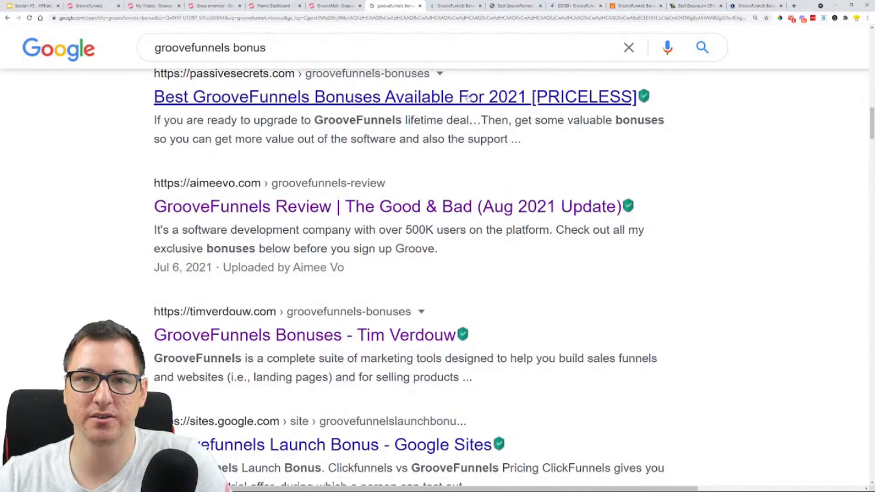
Show the imnights.com bonus page enlarged and examine its introduction and Bonus #1, the Sales Funnel Blueprint System
{"action": "left_click", "coordinate": [450, 12]}
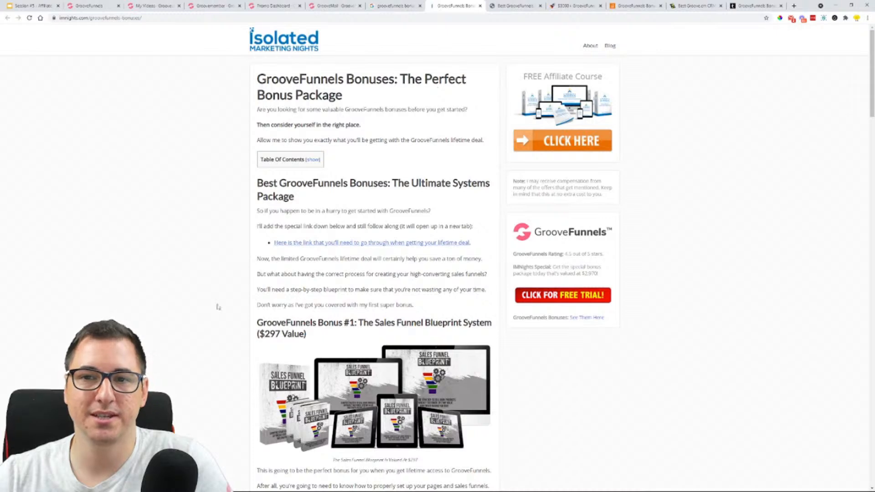
{"action": "key", "text": "ctrl+plus"}
{"action": "key", "text": "ctrl+plus"}
{"action": "key", "text": "ctrl+plus"}
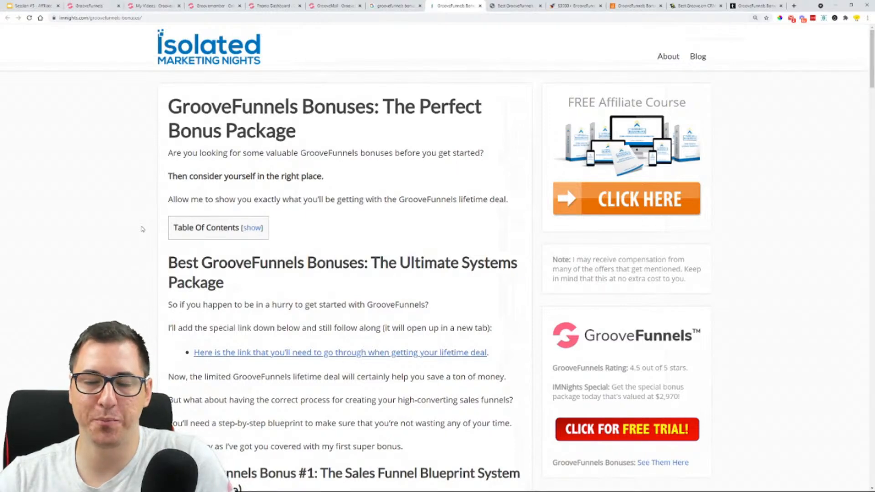
{"action": "scroll", "coordinate": [142, 230], "scroll_direction": "down", "scroll_amount": 5}
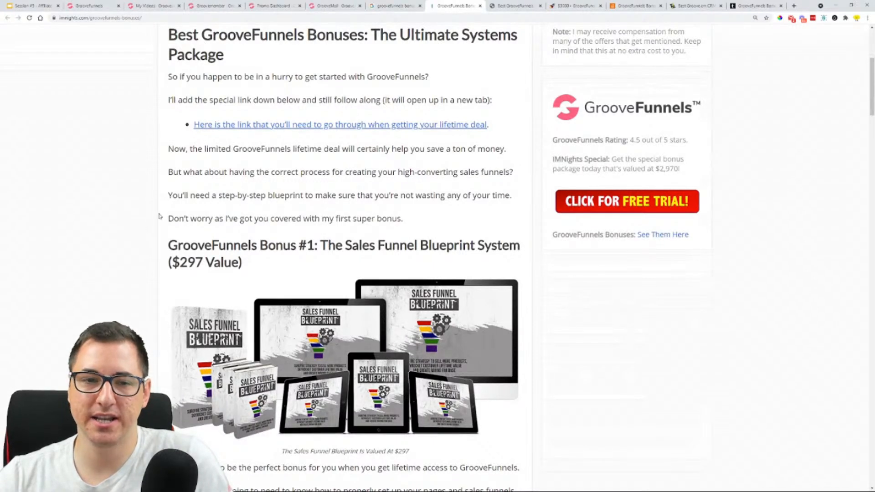
{"action": "scroll", "coordinate": [273, 253], "scroll_direction": "down", "scroll_amount": 8}
{"action": "scroll", "coordinate": [326, 252], "scroll_direction": "down", "scroll_amount": 3}
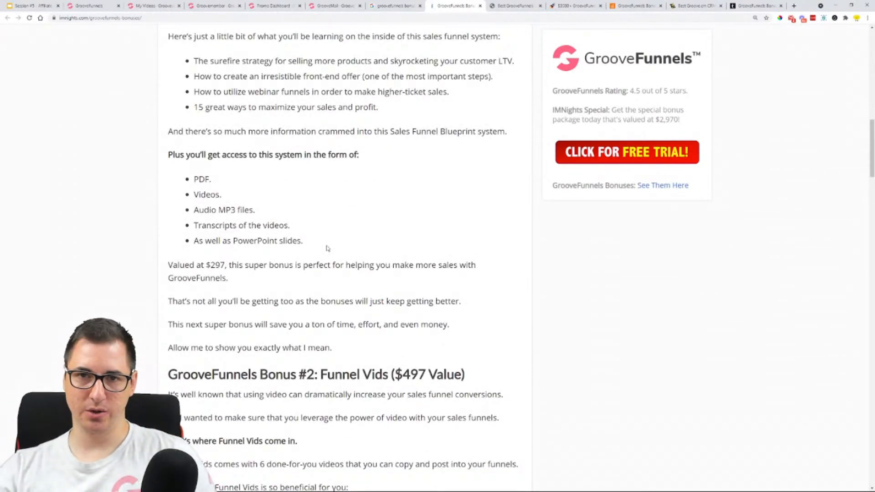
Review Bonus #2, Bonus #3, the package recap and the claiming instructions on the imnights.com page, and close it
{"action": "scroll", "coordinate": [326, 248], "scroll_direction": "down", "scroll_amount": 12}
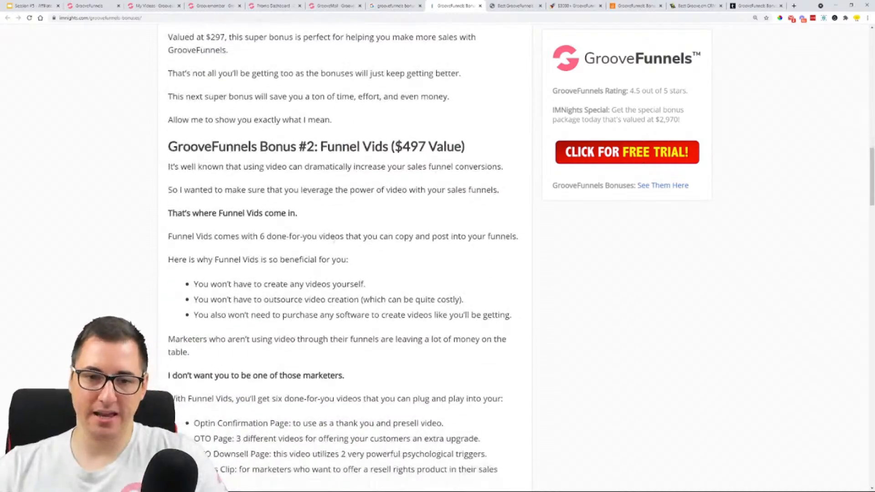
{"action": "scroll", "coordinate": [342, 214], "scroll_direction": "down", "scroll_amount": 10}
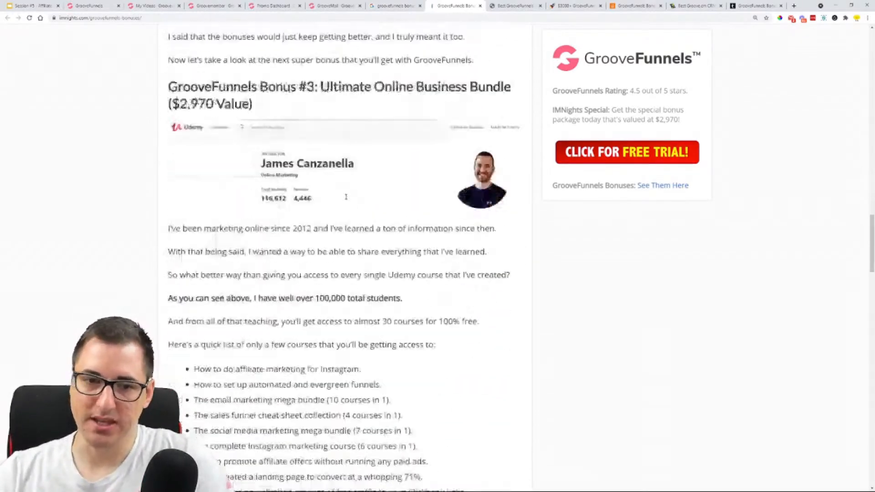
{"action": "scroll", "coordinate": [347, 197], "scroll_direction": "down", "scroll_amount": 2}
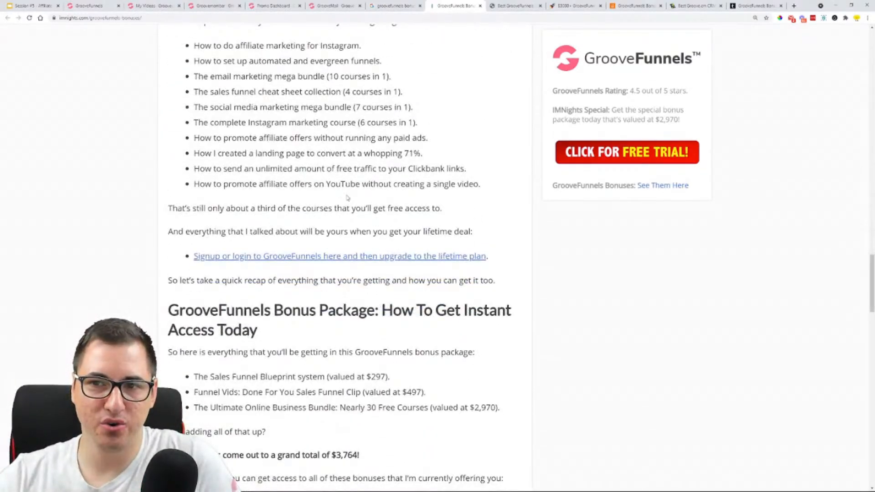
{"action": "scroll", "coordinate": [347, 198], "scroll_direction": "down", "scroll_amount": 3}
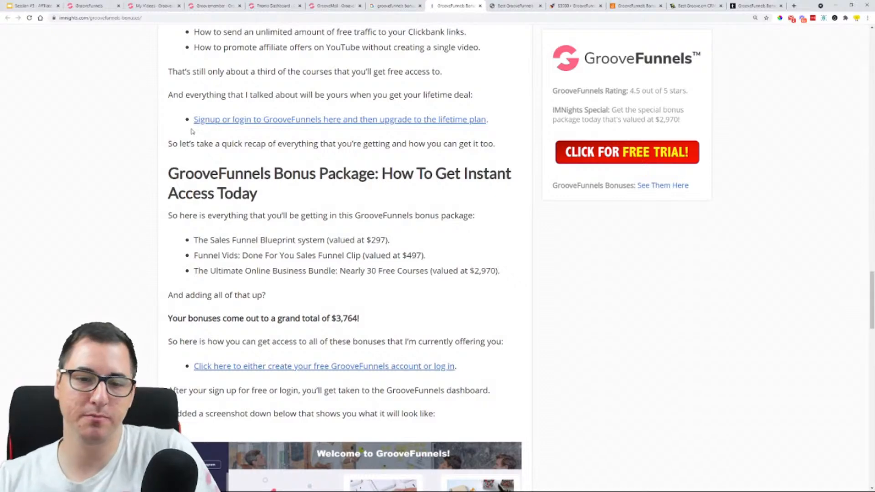
{"action": "scroll", "coordinate": [192, 131], "scroll_direction": "down", "scroll_amount": 12}
{"action": "scroll", "coordinate": [258, 237], "scroll_direction": "down", "scroll_amount": 10}
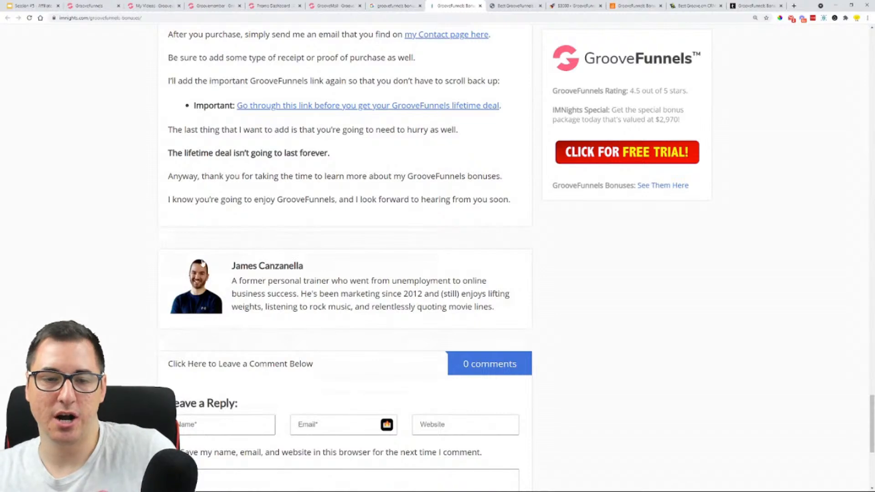
{"action": "scroll", "coordinate": [336, 233], "scroll_direction": "up", "scroll_amount": 4}
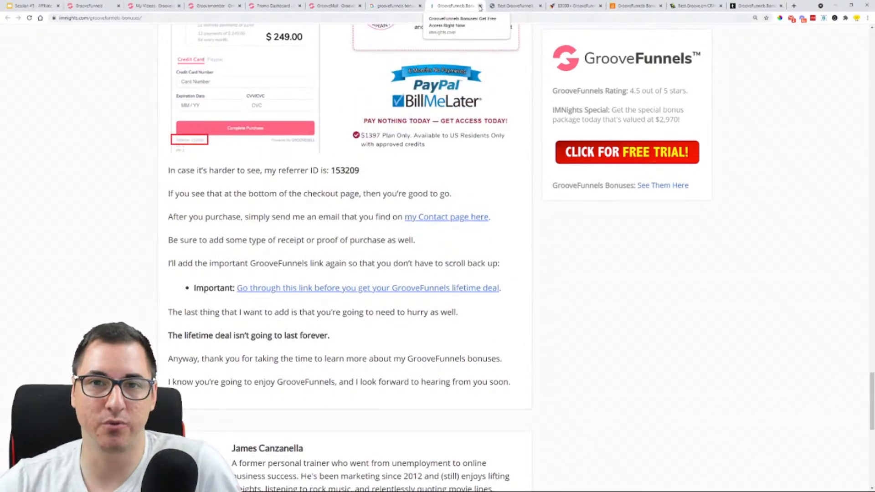
{"action": "left_click", "coordinate": [480, 5]}
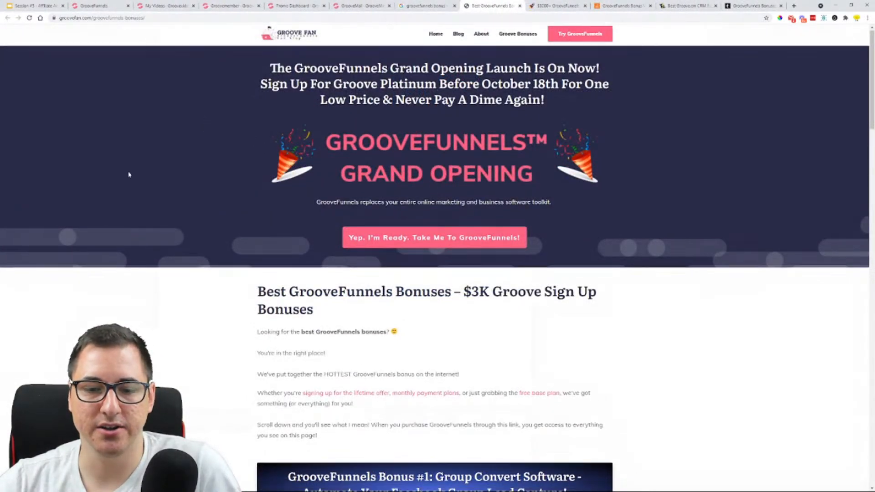
Examine the groovefan.com page's Grand Opening header, sign-up button, introduction and Group Convert Software bonus
{"action": "scroll", "coordinate": [131, 173], "scroll_direction": "down", "scroll_amount": 5}
{"action": "scroll", "coordinate": [242, 191], "scroll_direction": "up", "scroll_amount": 4}
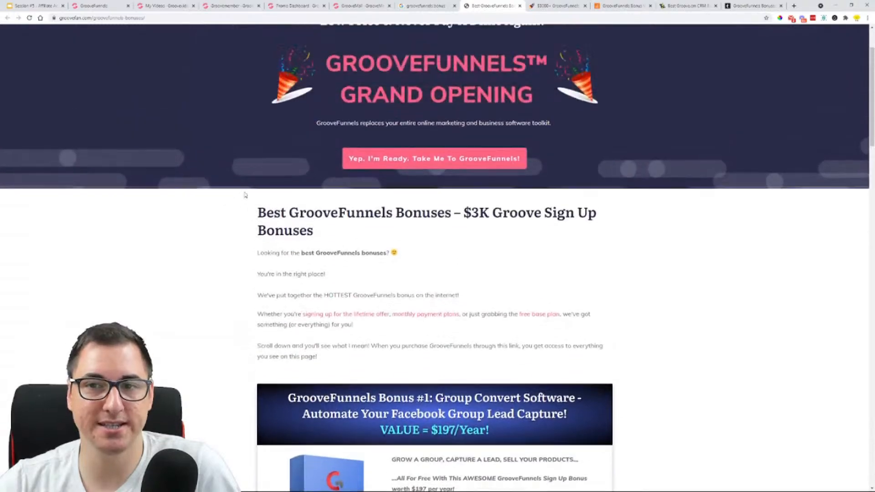
{"action": "scroll", "coordinate": [244, 195], "scroll_direction": "down", "scroll_amount": 1}
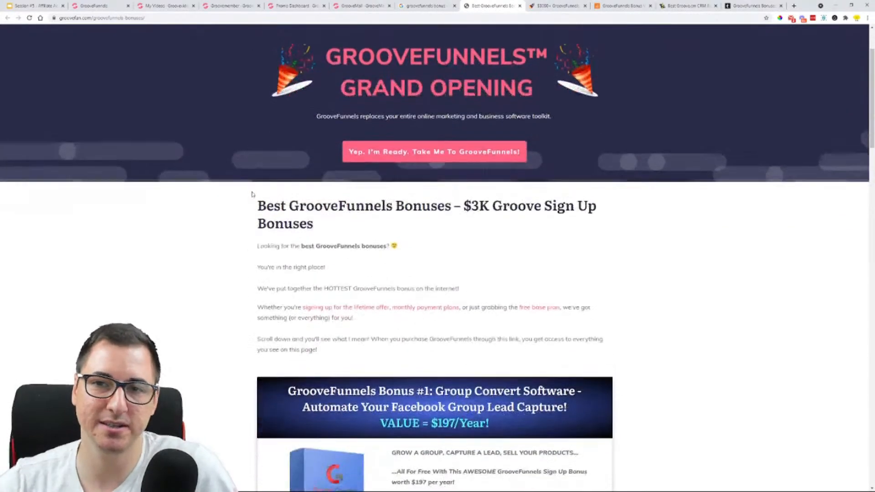
{"action": "scroll", "coordinate": [244, 194], "scroll_direction": "up", "scroll_amount": 2}
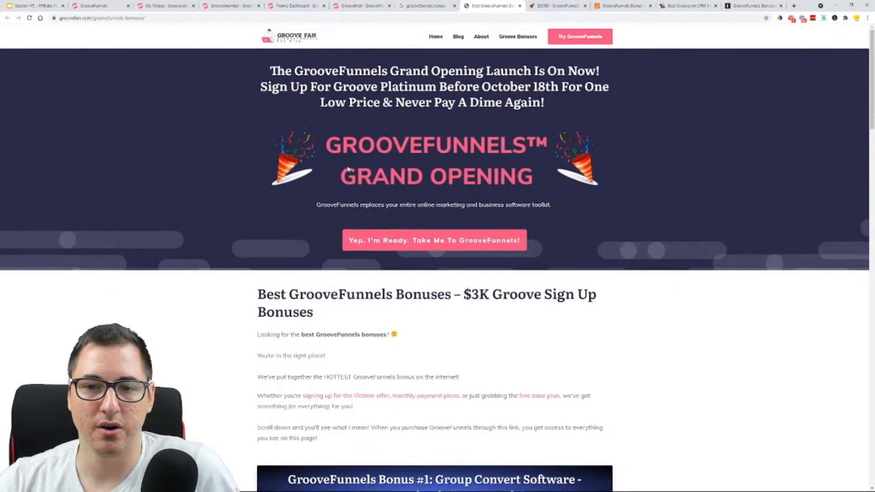
{"action": "scroll", "coordinate": [340, 206], "scroll_direction": "down", "scroll_amount": 1}
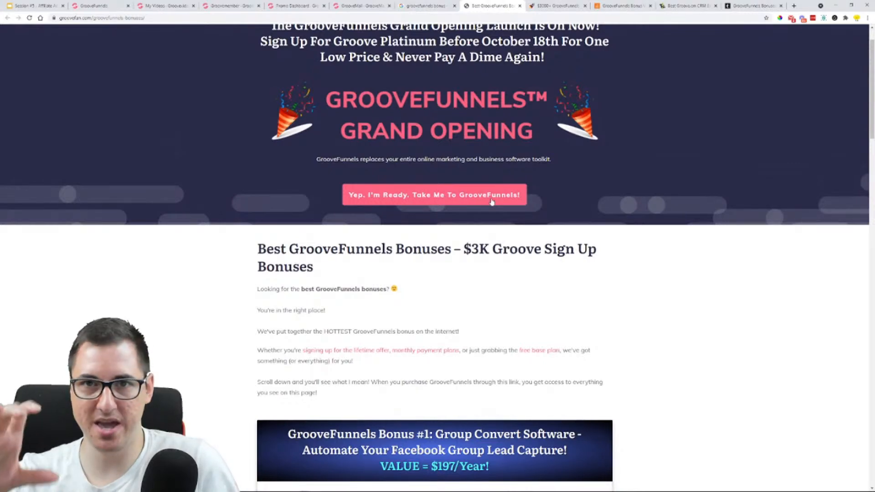
{"action": "scroll", "coordinate": [491, 202], "scroll_direction": "down", "scroll_amount": 5}
{"action": "scroll", "coordinate": [491, 202], "scroll_direction": "down", "scroll_amount": 1}
{"action": "scroll", "coordinate": [491, 202], "scroll_direction": "down", "scroll_amount": 2}
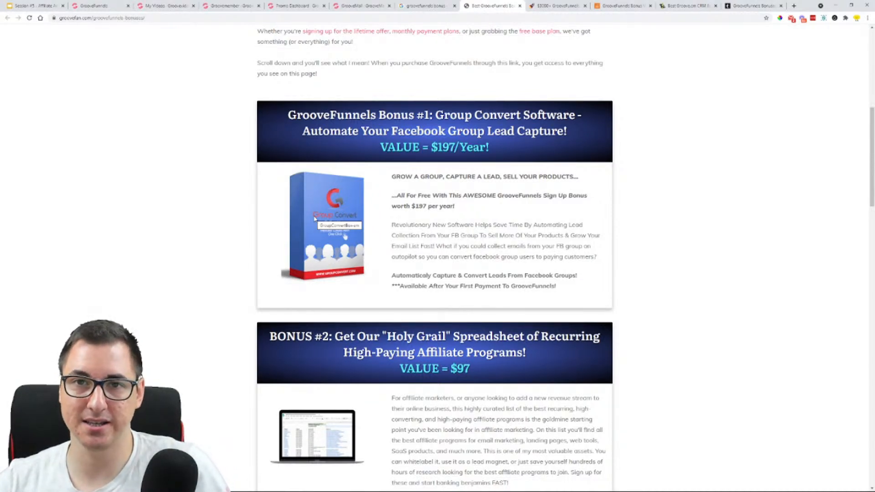
Review the groovefan.com bonuses from the "Holy Grail" spreadsheet to "Software In a Box", return to the page header and close the page
{"action": "scroll", "coordinate": [221, 231], "scroll_direction": "down", "scroll_amount": 4}
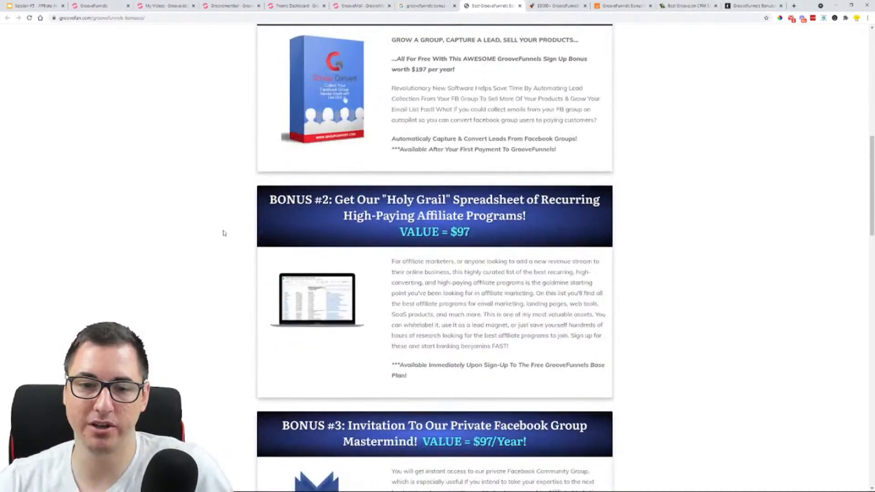
{"action": "scroll", "coordinate": [346, 192], "scroll_direction": "down", "scroll_amount": 1}
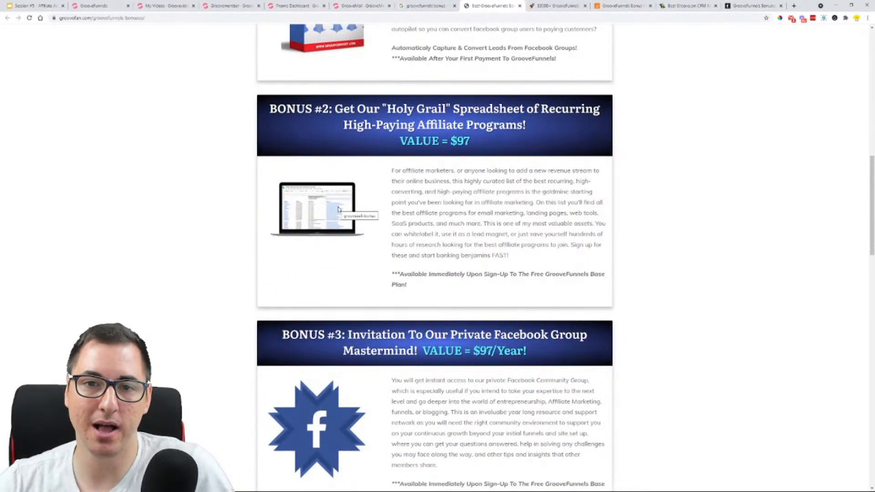
{"action": "scroll", "coordinate": [326, 280], "scroll_direction": "down", "scroll_amount": 8}
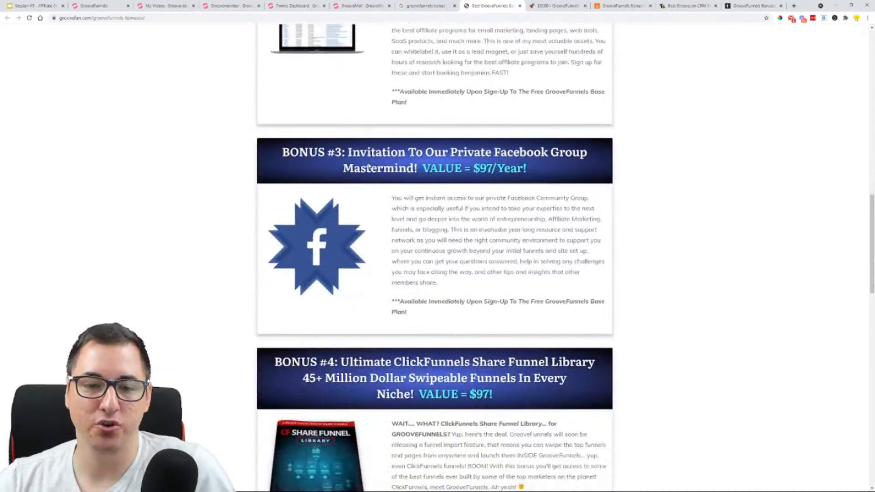
{"action": "scroll", "coordinate": [359, 156], "scroll_direction": "down", "scroll_amount": 9}
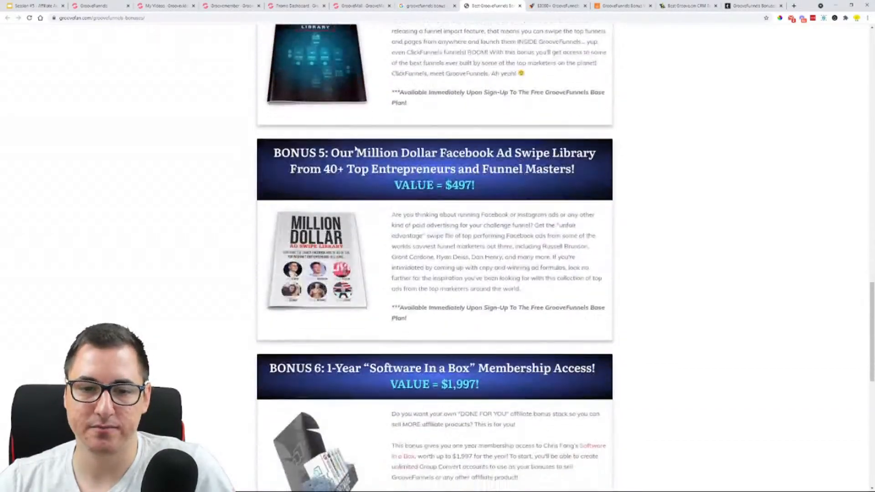
{"action": "scroll", "coordinate": [355, 148], "scroll_direction": "down", "scroll_amount": 5}
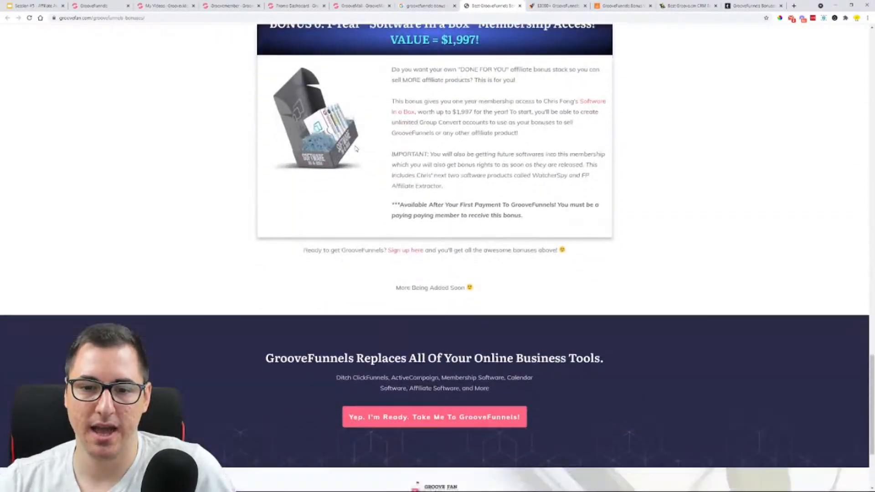
{"action": "scroll", "coordinate": [588, 273], "scroll_direction": "up", "scroll_amount": 4}
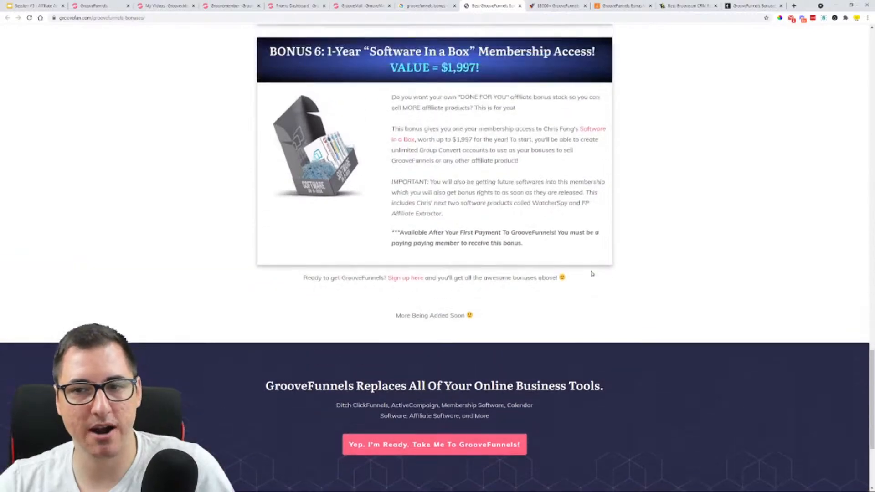
{"action": "scroll", "coordinate": [529, 122], "scroll_direction": "up", "scroll_amount": 11}
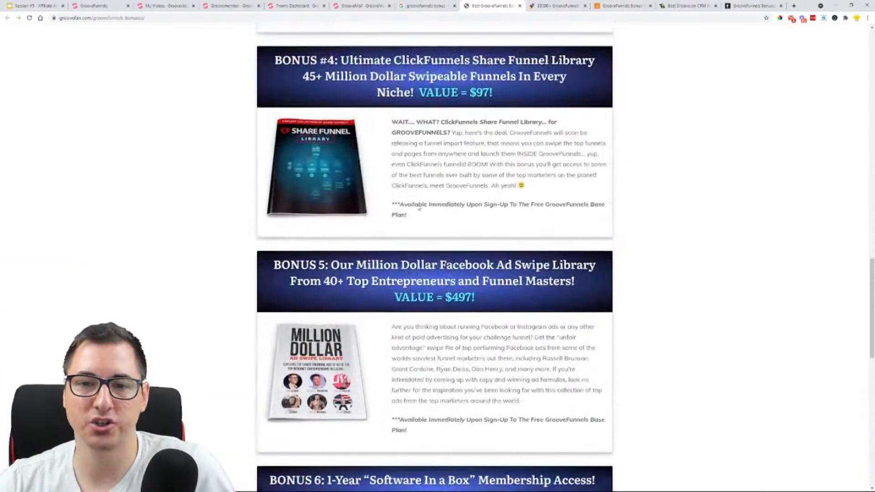
{"action": "scroll", "coordinate": [480, 184], "scroll_direction": "up", "scroll_amount": 11}
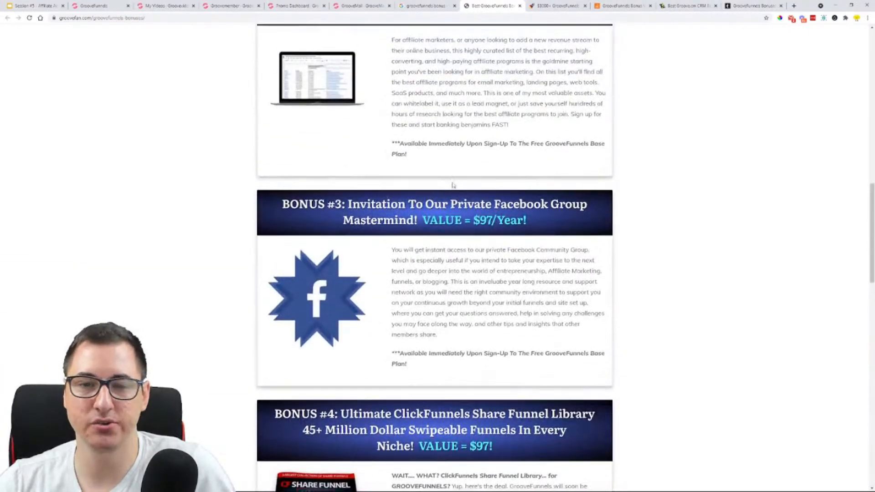
{"action": "scroll", "coordinate": [475, 205], "scroll_direction": "up", "scroll_amount": 6}
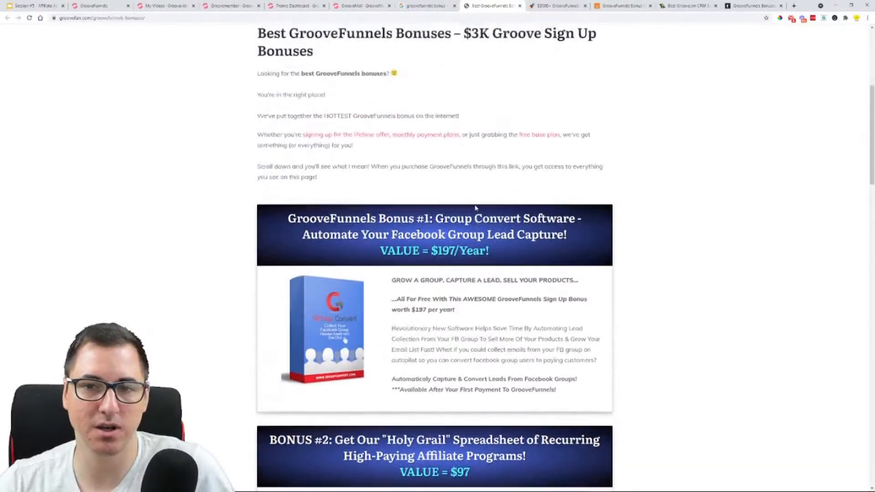
{"action": "scroll", "coordinate": [502, 33], "scroll_direction": "up", "scroll_amount": 1}
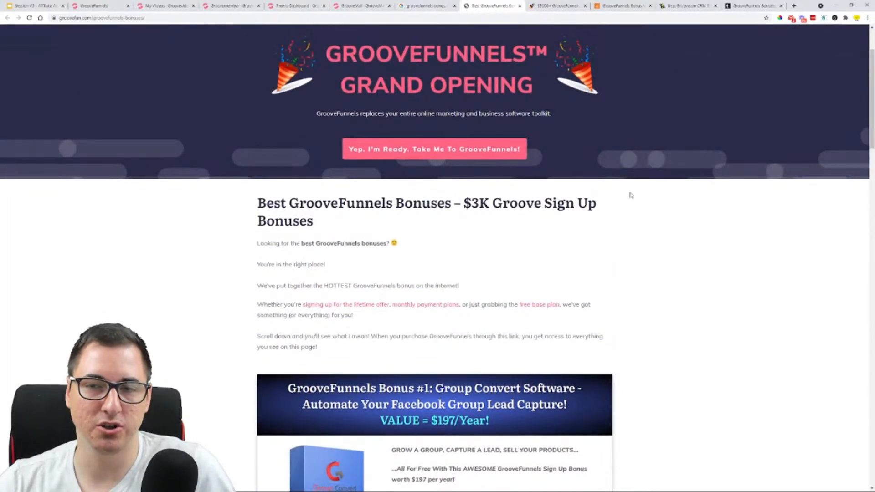
{"action": "left_click", "coordinate": [519, 7]}
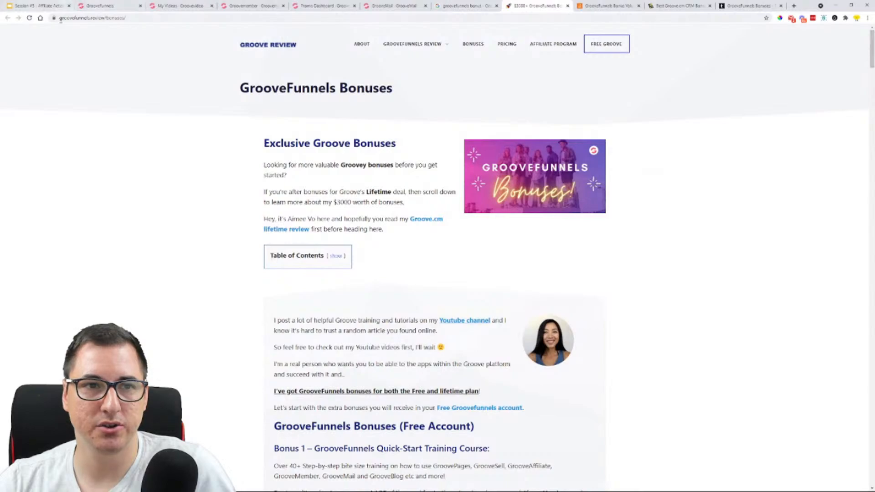
Examine the groovefunnels.review bonus page's introduction and its free-account Bonus 1, the GrooveFunnels Quick-Start Training Course
{"action": "scroll", "coordinate": [195, 172], "scroll_direction": "down", "scroll_amount": 13}
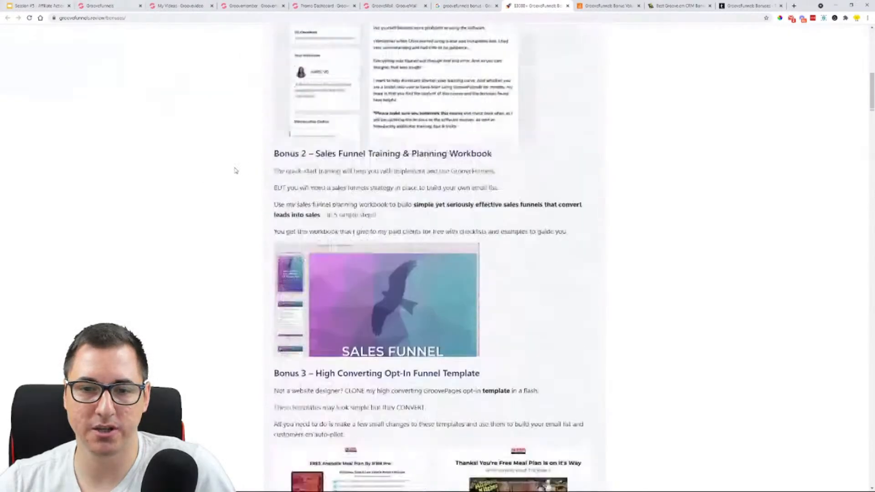
{"action": "scroll", "coordinate": [236, 171], "scroll_direction": "down", "scroll_amount": 10}
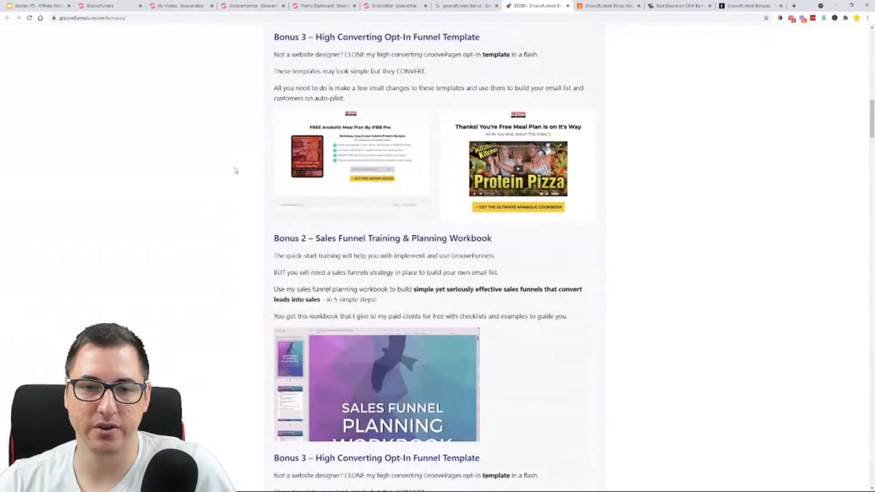
{"action": "scroll", "coordinate": [236, 170], "scroll_direction": "up", "scroll_amount": 15}
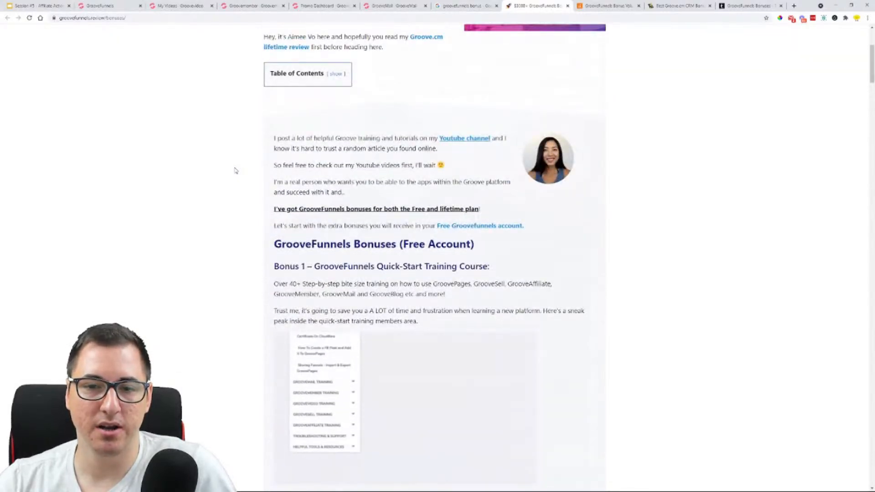
{"action": "scroll", "coordinate": [336, 248], "scroll_direction": "down", "scroll_amount": 3}
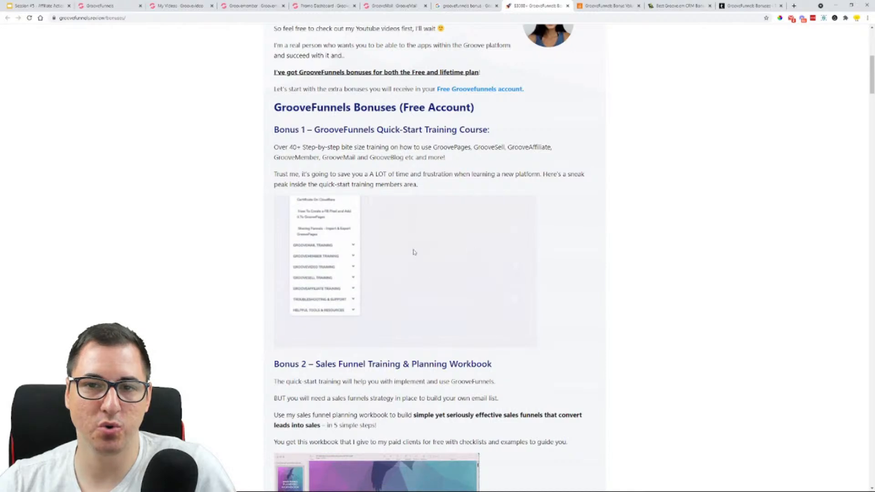
{"action": "left_click_drag", "start_coordinate": [320, 129], "coordinate": [490, 132]}
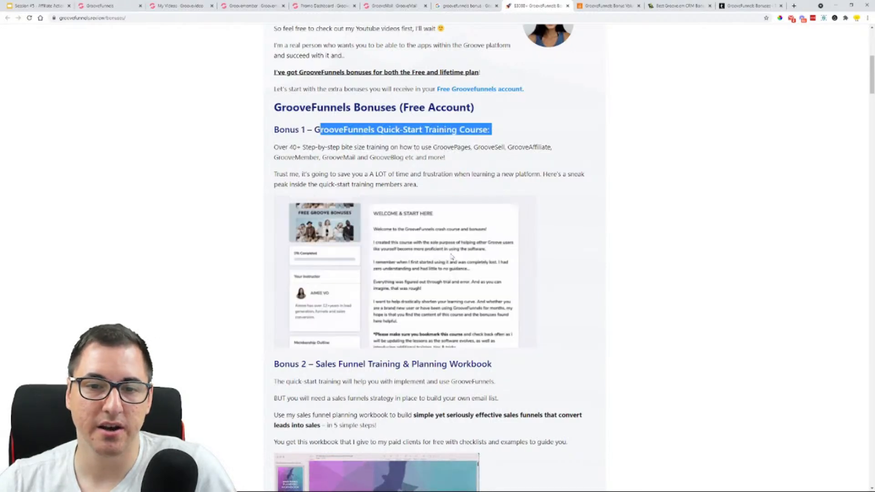
{"action": "scroll", "coordinate": [455, 270], "scroll_direction": "down", "scroll_amount": 4}
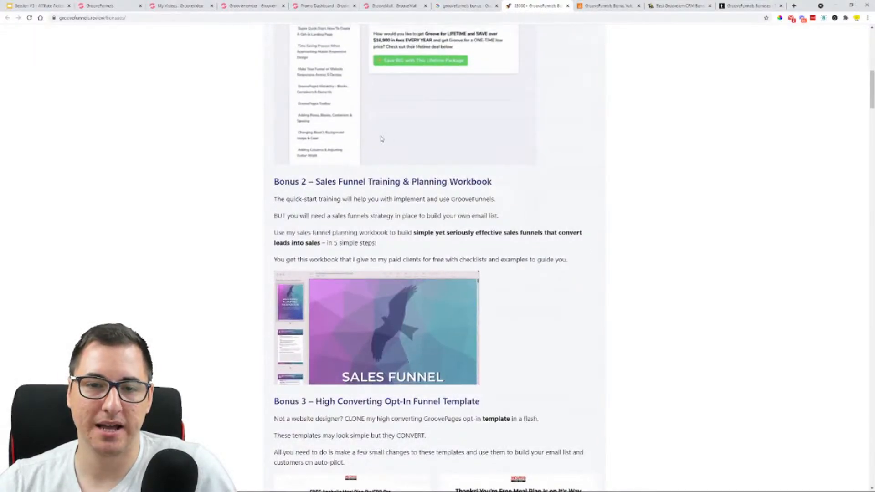
Compare the free-account Bonus 2, Sales Funnel Training & Planning Workbook, with Bonus 3, High Converting Opt-In Funnel Template, including their repeated entries
{"action": "left_click_drag", "start_coordinate": [320, 182], "coordinate": [512, 189]}
{"action": "scroll", "coordinate": [498, 191], "scroll_direction": "down", "scroll_amount": 2}
{"action": "scroll", "coordinate": [498, 190], "scroll_direction": "down", "scroll_amount": 9}
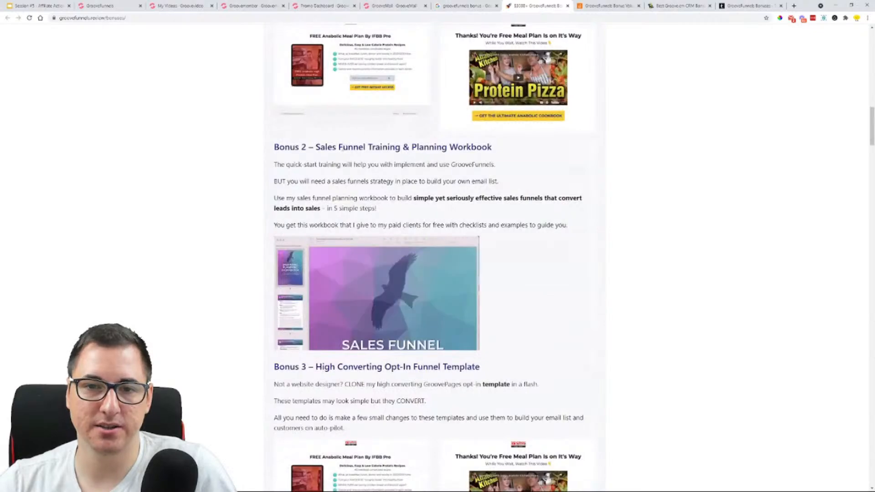
{"action": "left_click_drag", "start_coordinate": [323, 150], "coordinate": [494, 150]}
{"action": "scroll", "coordinate": [464, 178], "scroll_direction": "down", "scroll_amount": 4}
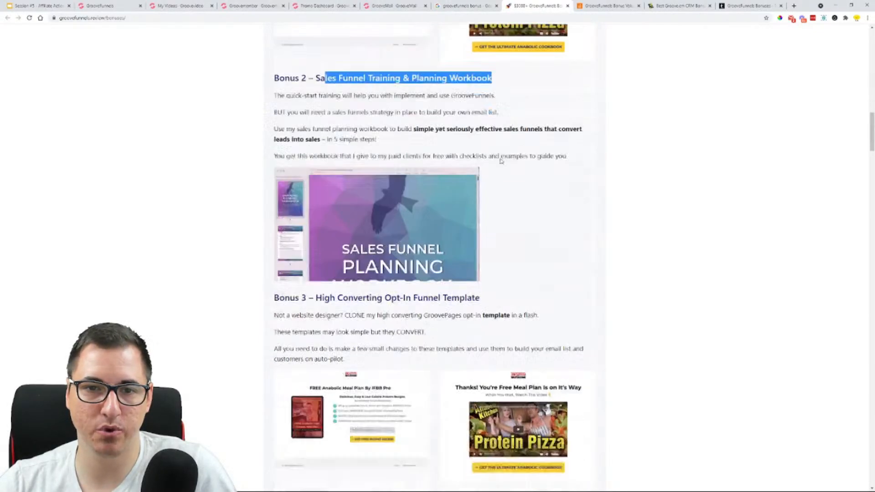
{"action": "scroll", "coordinate": [411, 314], "scroll_direction": "up", "scroll_amount": 10}
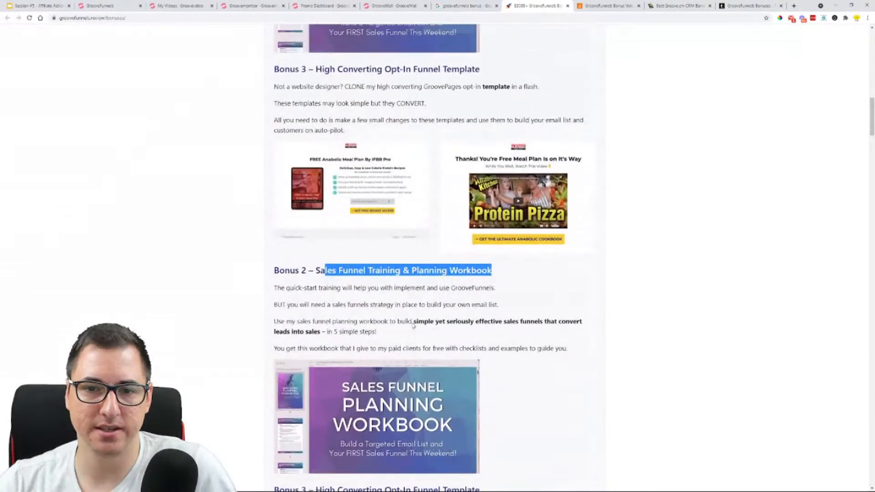
{"action": "scroll", "coordinate": [411, 315], "scroll_direction": "up", "scroll_amount": 4}
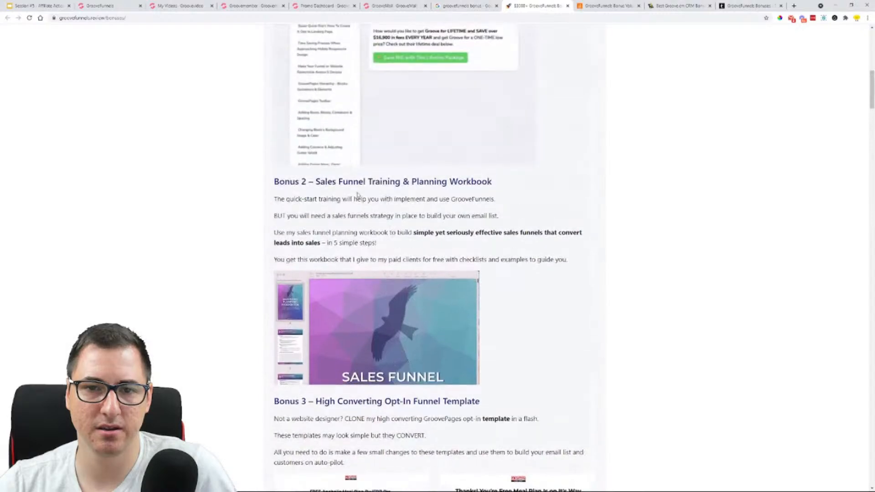
{"action": "scroll", "coordinate": [474, 182], "scroll_direction": "down", "scroll_amount": 7}
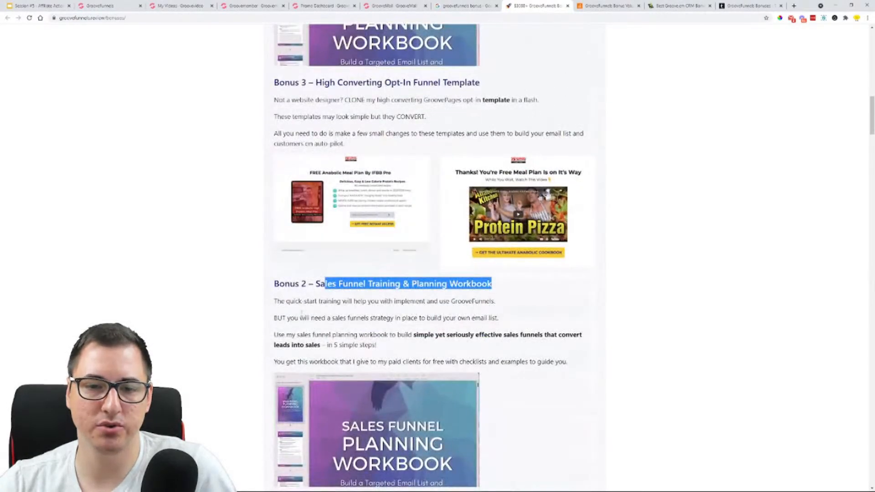
{"action": "scroll", "coordinate": [392, 350], "scroll_direction": "up", "scroll_amount": 5}
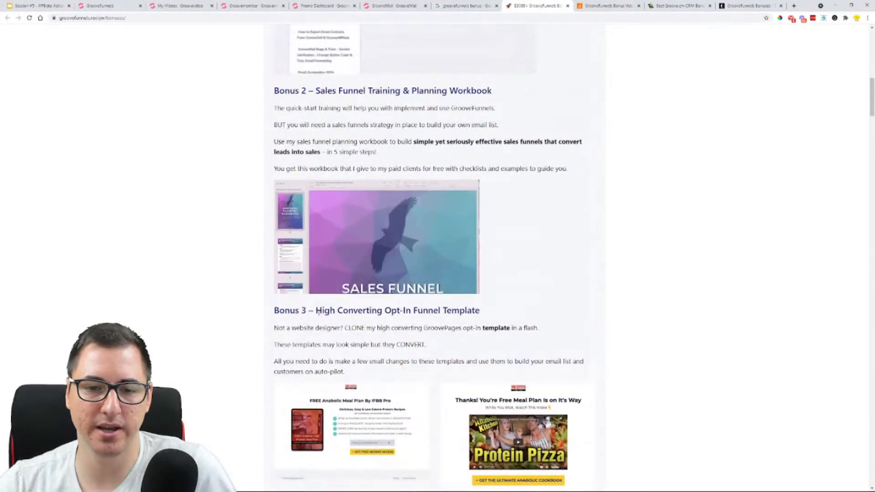
{"action": "left_click_drag", "start_coordinate": [315, 311], "coordinate": [527, 318]}
{"action": "left_click", "coordinate": [508, 305]}
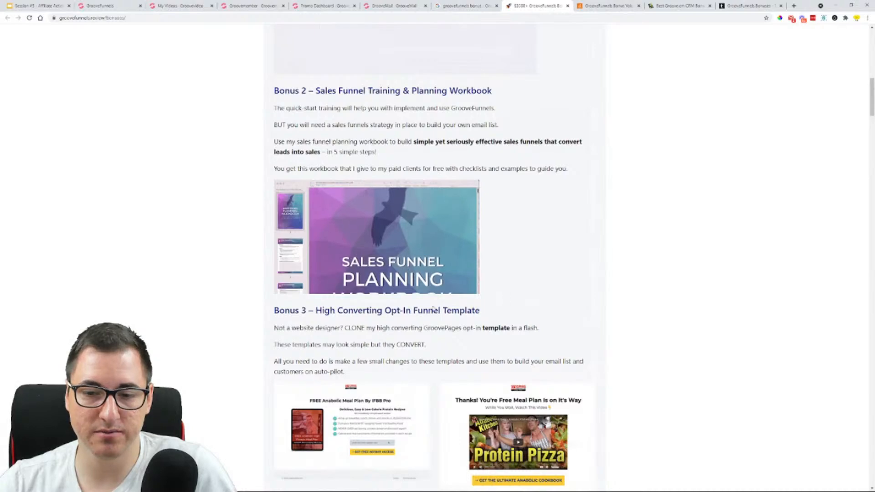
Review the Lifetime Deal bonuses from Bonus #1, Google Ads Boot Camp Course, through Bonus #7, Highly Profitable Niche List
{"action": "scroll", "coordinate": [410, 292], "scroll_direction": "down", "scroll_amount": 4}
{"action": "scroll", "coordinate": [390, 231], "scroll_direction": "down", "scroll_amount": 11}
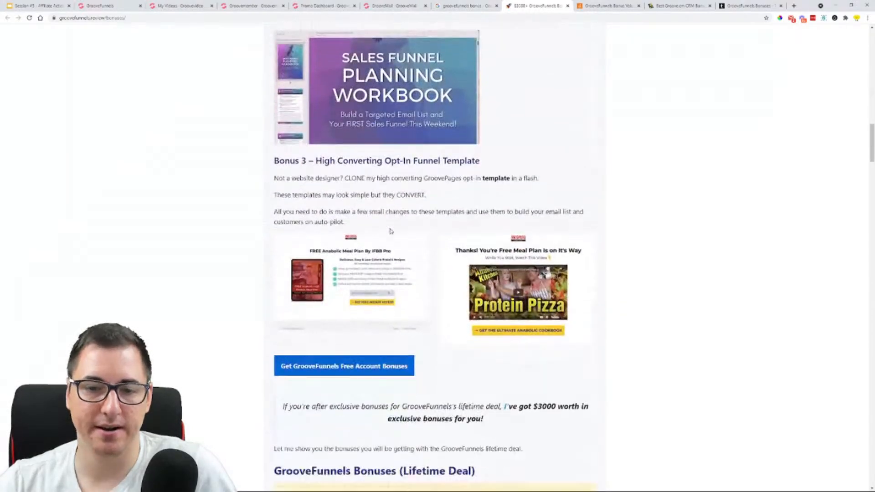
{"action": "scroll", "coordinate": [391, 231], "scroll_direction": "down", "scroll_amount": 5}
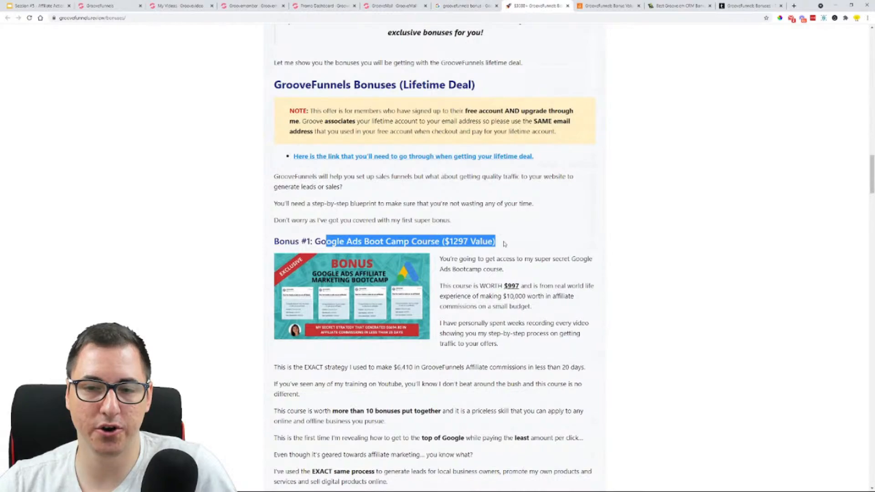
{"action": "scroll", "coordinate": [434, 267], "scroll_direction": "down", "scroll_amount": 12}
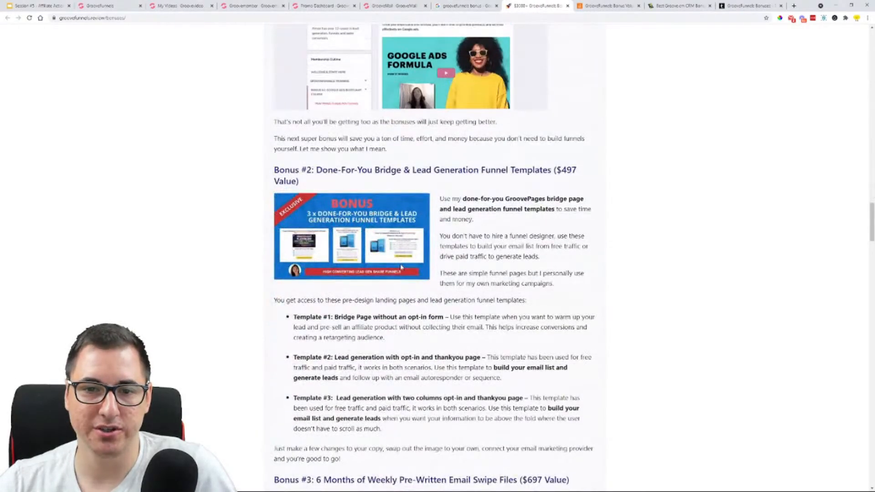
{"action": "scroll", "coordinate": [401, 267], "scroll_direction": "down", "scroll_amount": 4}
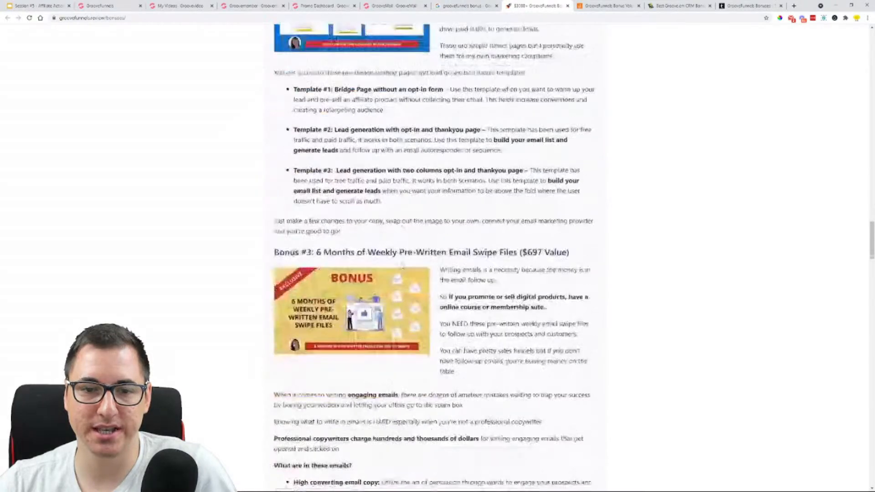
{"action": "scroll", "coordinate": [401, 267], "scroll_direction": "up", "scroll_amount": 4}
{"action": "scroll", "coordinate": [402, 267], "scroll_direction": "down", "scroll_amount": 14}
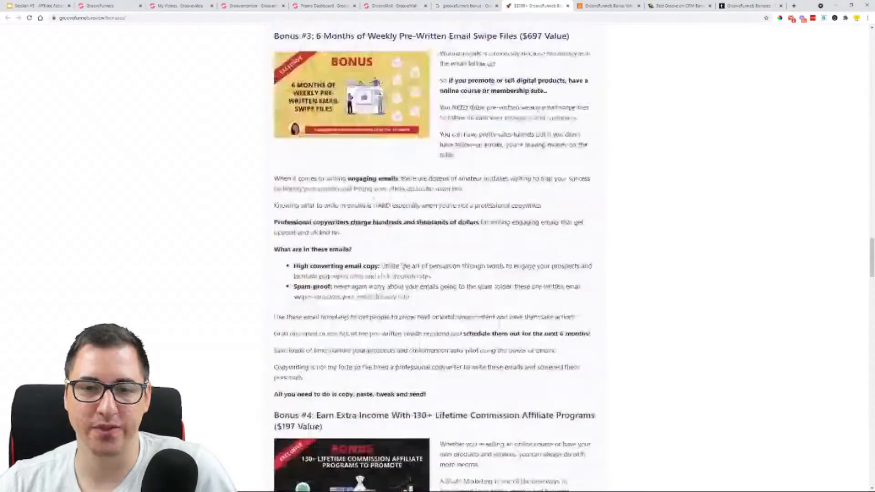
{"action": "scroll", "coordinate": [402, 267], "scroll_direction": "down", "scroll_amount": 13}
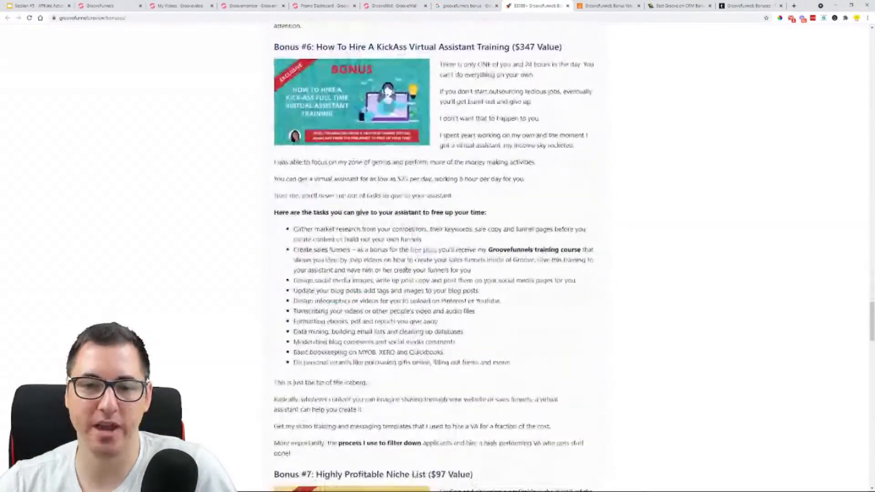
{"action": "scroll", "coordinate": [456, 248], "scroll_direction": "down", "scroll_amount": 10}
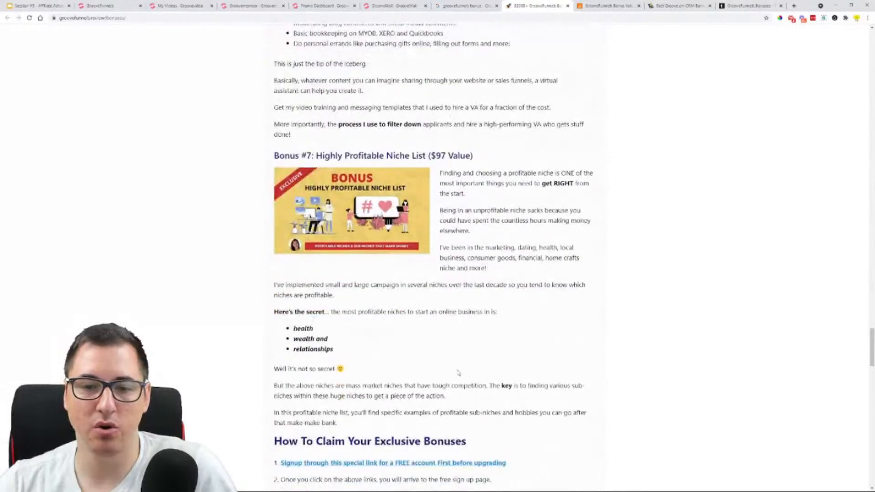
Review the bonus claiming instructions and the author section, return to the page header and close the groovefunnels.review page
{"action": "scroll", "coordinate": [451, 159], "scroll_direction": "down", "scroll_amount": 15}
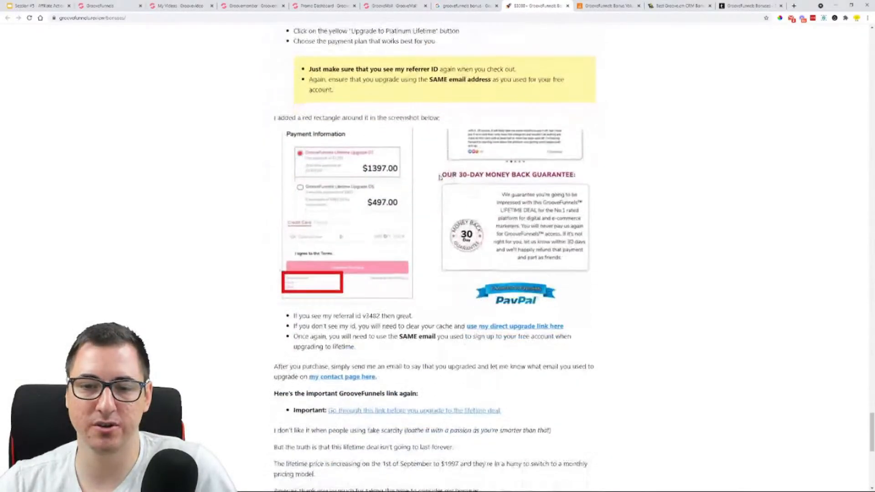
{"action": "scroll", "coordinate": [441, 177], "scroll_direction": "down", "scroll_amount": 4}
{"action": "scroll", "coordinate": [483, 171], "scroll_direction": "down", "scroll_amount": 1}
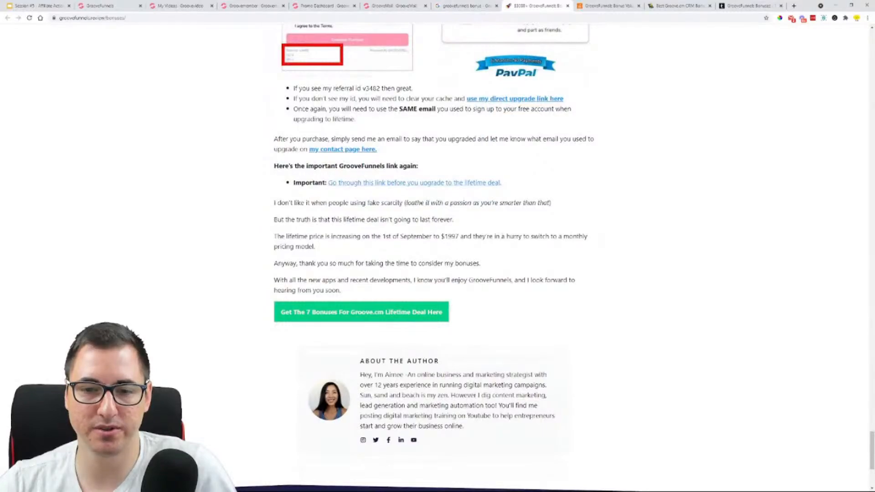
{"action": "scroll", "coordinate": [483, 268], "scroll_direction": "up", "scroll_amount": 20}
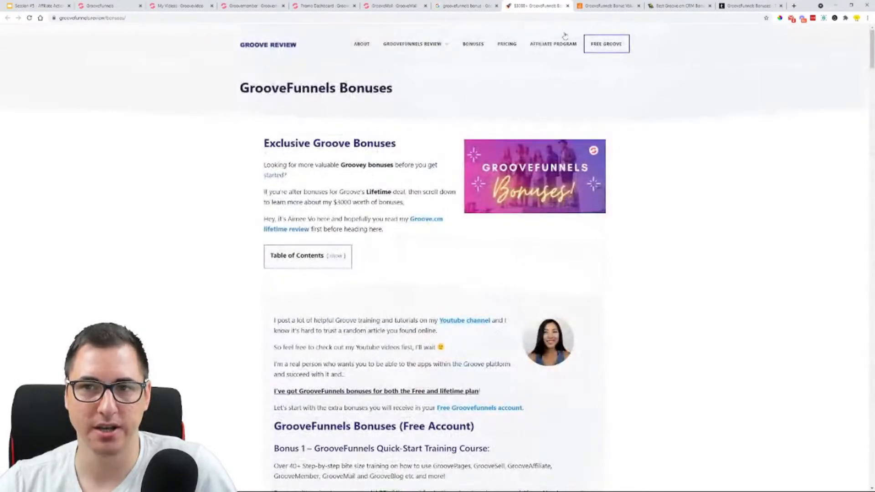
{"action": "left_click", "coordinate": [567, 6]}
Review the groovefunnelbonus.com page's video, license value calculation, upgrade bonuses and Pareto Summit promotion, and close the page
{"action": "scroll", "coordinate": [446, 186], "scroll_direction": "down", "scroll_amount": 3}
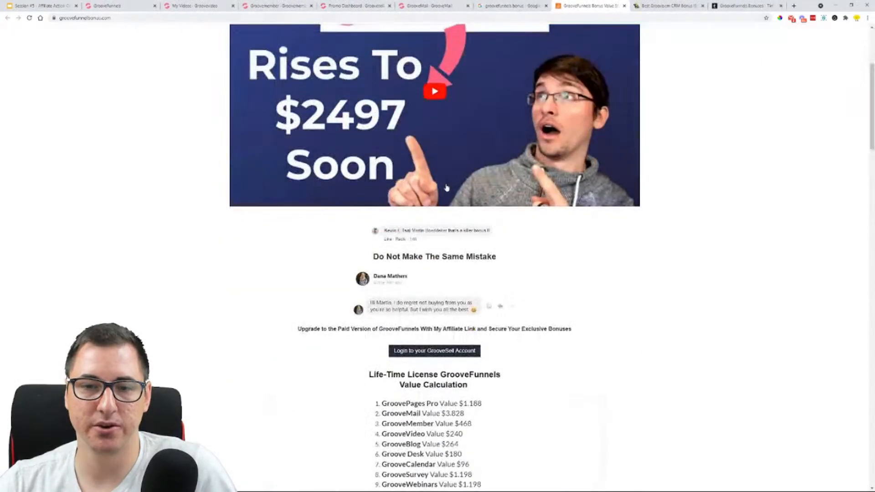
{"action": "scroll", "coordinate": [503, 187], "scroll_direction": "up", "scroll_amount": 3}
{"action": "scroll", "coordinate": [449, 225], "scroll_direction": "down", "scroll_amount": 9}
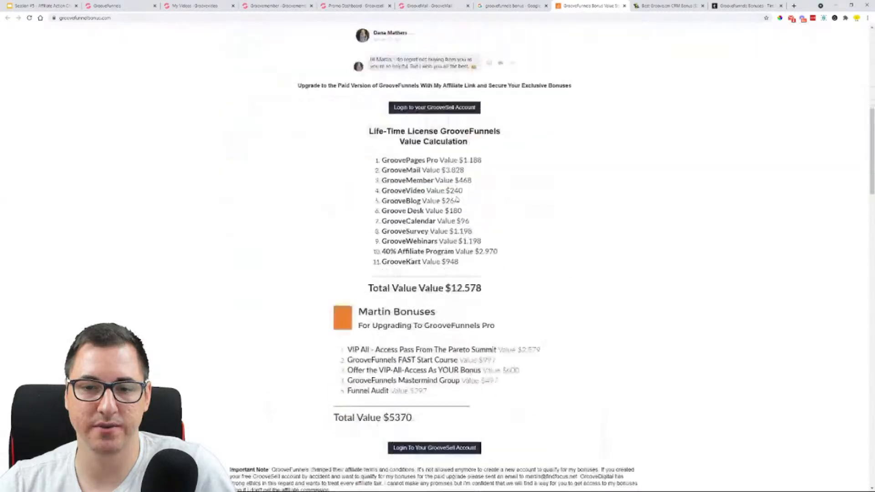
{"action": "scroll", "coordinate": [423, 295], "scroll_direction": "down", "scroll_amount": 1}
{"action": "scroll", "coordinate": [439, 274], "scroll_direction": "down", "scroll_amount": 15}
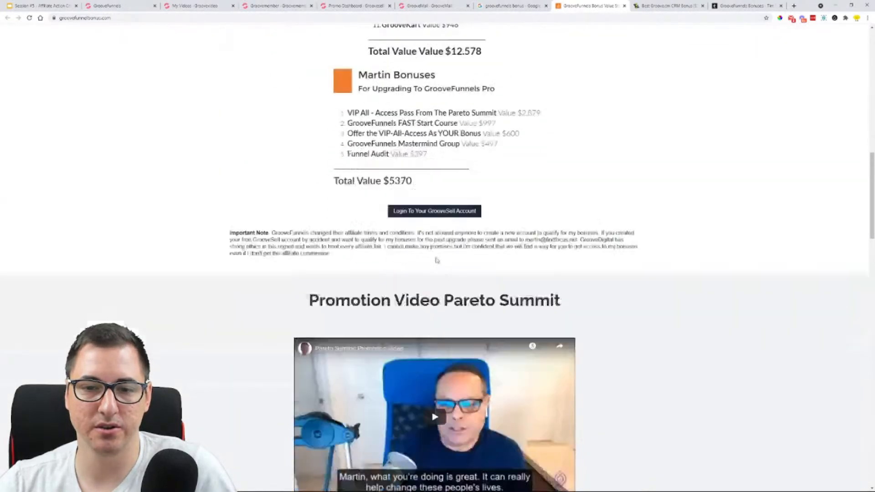
{"action": "scroll", "coordinate": [406, 208], "scroll_direction": "down", "scroll_amount": 15}
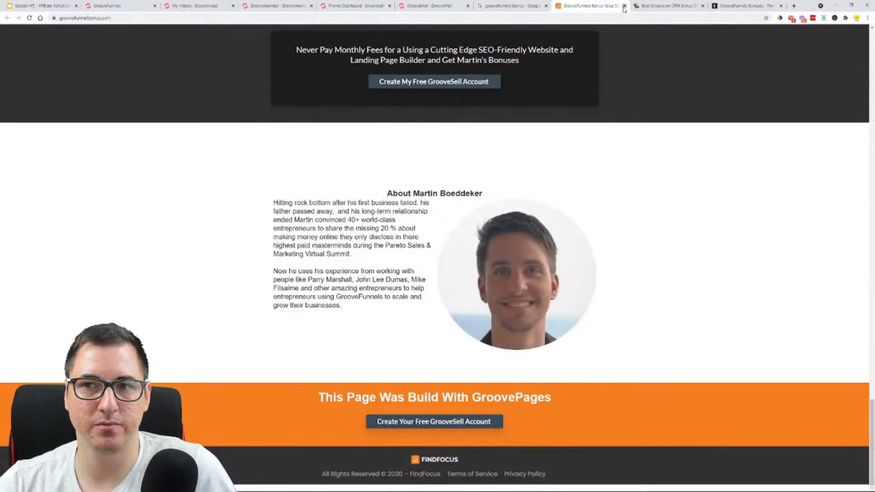
{"action": "left_click", "coordinate": [623, 6]}
Skim the Best Groove.cm CRM Bonus page's offer button and frequently asked questions to the footer, and close the page
{"action": "scroll", "coordinate": [415, 155], "scroll_direction": "down", "scroll_amount": 5}
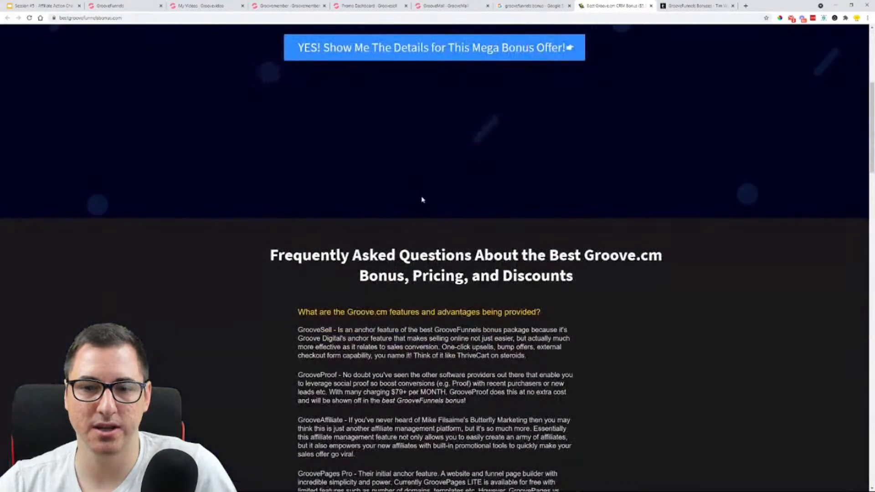
{"action": "scroll", "coordinate": [422, 199], "scroll_direction": "down", "scroll_amount": 20}
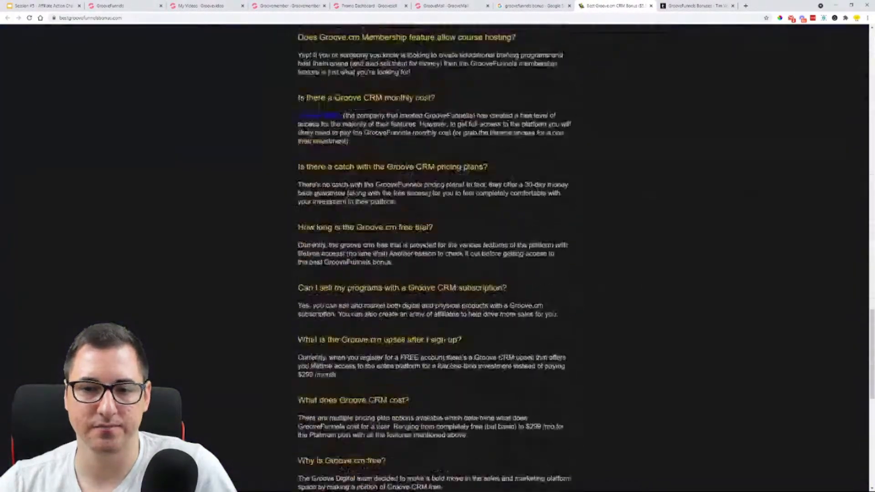
{"action": "scroll", "coordinate": [561, 80], "scroll_direction": "down", "scroll_amount": 10}
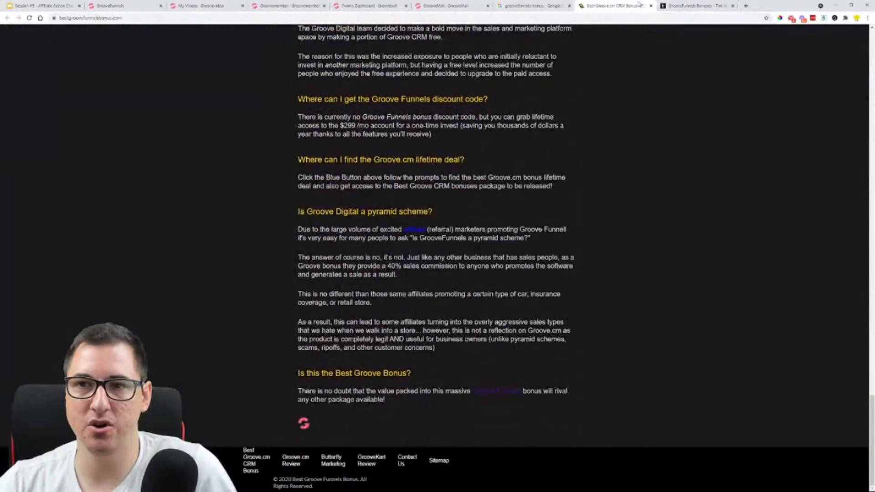
{"action": "left_click", "coordinate": [651, 6]}
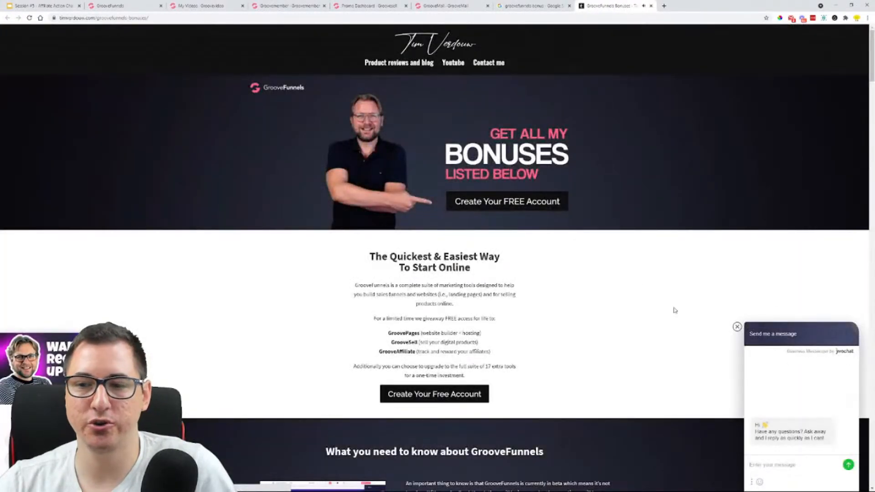
Dismiss the chat window on the remaining GrooveFunnels Bonuses page and enlarge the page three zoom levels
{"action": "left_click", "coordinate": [736, 328]}
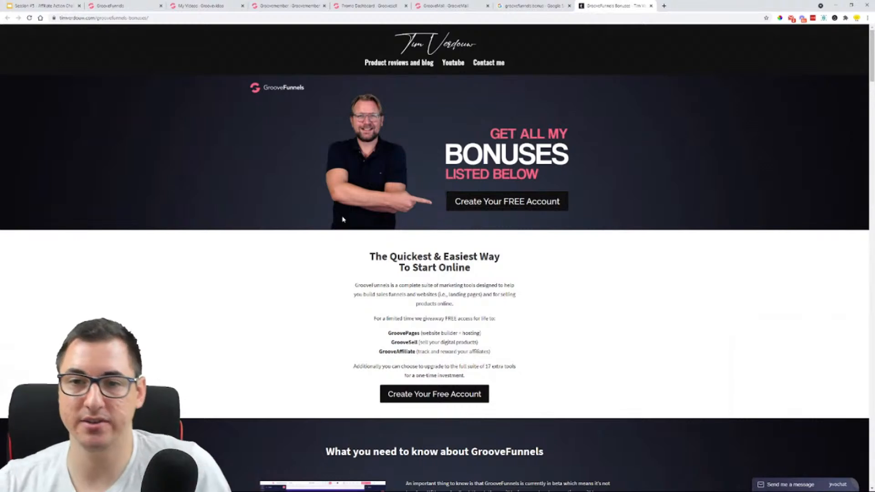
{"action": "key", "text": "ctrl+plus"}
{"action": "key", "text": "ctrl+plus"}
{"action": "key", "text": "ctrl+plus"}
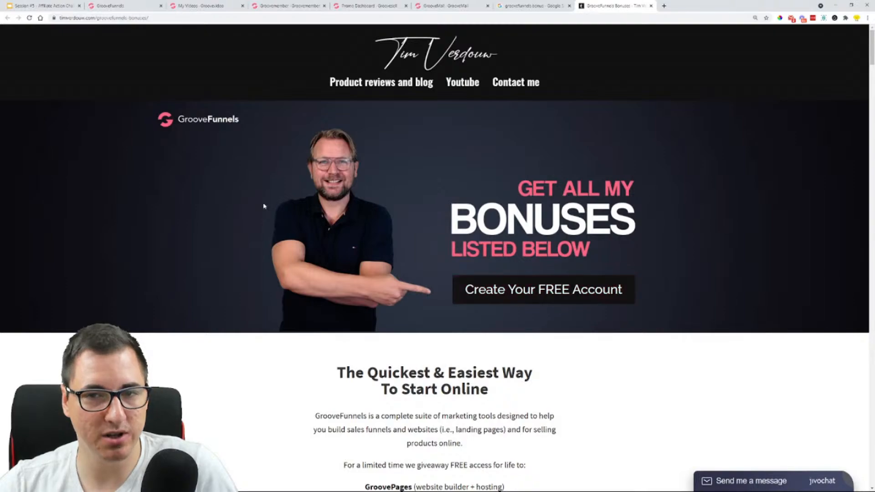
Read the GrooveFunnels Bonuses page's introduction, lifetime pricing section and free account bonus instructions
{"action": "scroll", "coordinate": [301, 209], "scroll_direction": "down", "scroll_amount": 5}
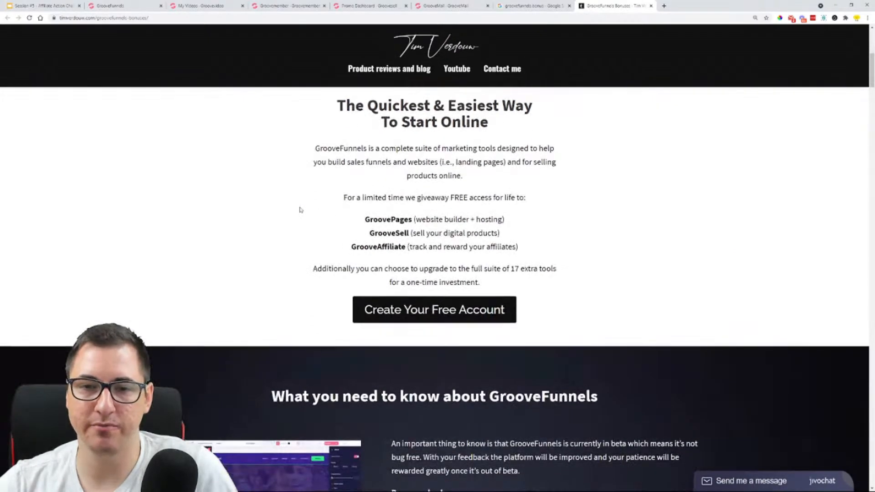
{"action": "scroll", "coordinate": [299, 209], "scroll_direction": "up", "scroll_amount": 1}
{"action": "scroll", "coordinate": [377, 262], "scroll_direction": "down", "scroll_amount": 4}
{"action": "scroll", "coordinate": [378, 262], "scroll_direction": "down", "scroll_amount": 12}
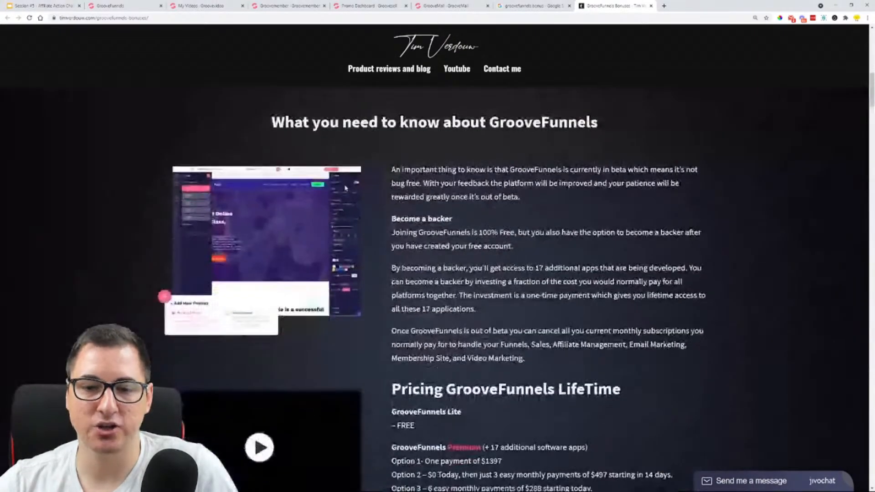
{"action": "scroll", "coordinate": [384, 172], "scroll_direction": "down", "scroll_amount": 6}
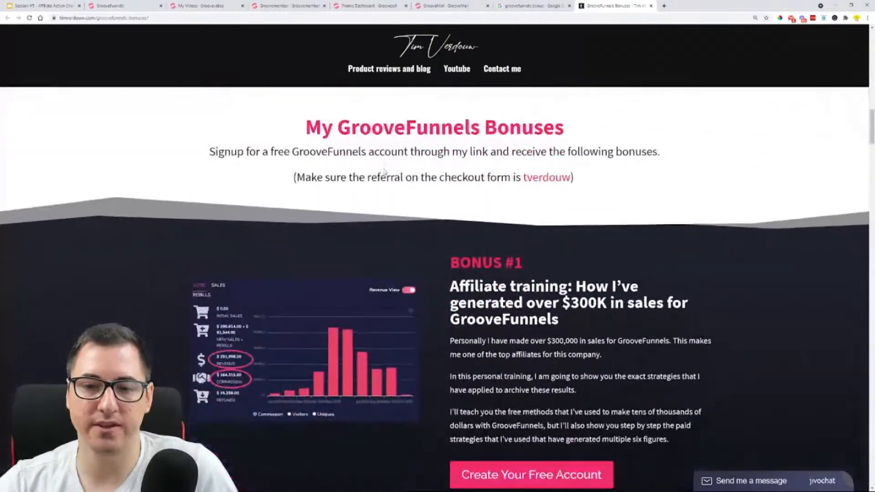
{"action": "scroll", "coordinate": [420, 224], "scroll_direction": "up", "scroll_amount": 5}
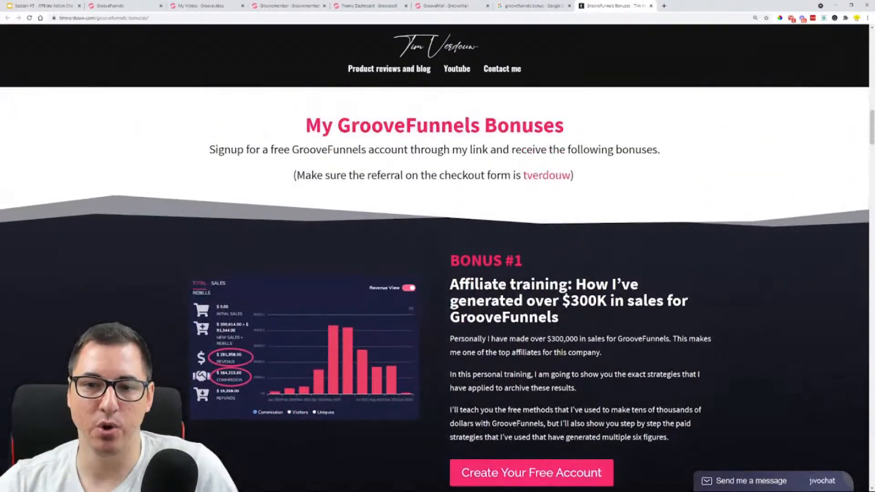
Review Bonus #1 to Bonus #3 on the page, highlighting the DFY Funnel Pages title
{"action": "scroll", "coordinate": [523, 268], "scroll_direction": "down", "scroll_amount": 9}
{"action": "scroll", "coordinate": [523, 268], "scroll_direction": "down", "scroll_amount": 1}
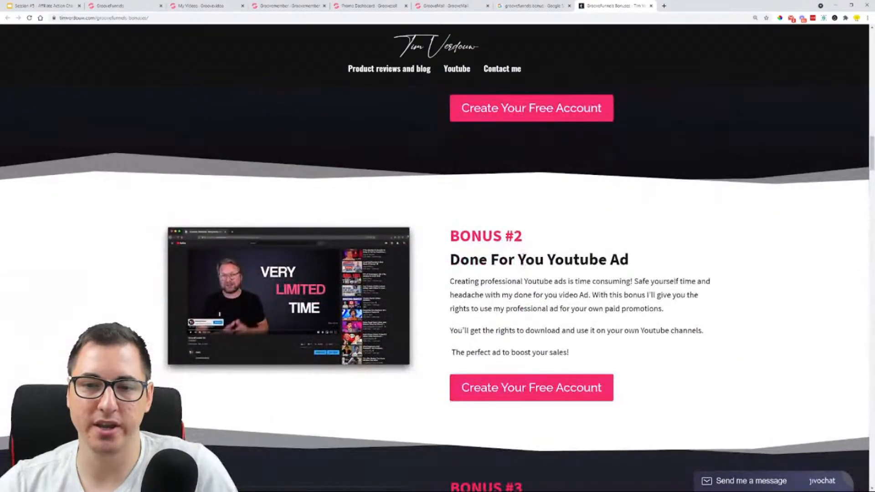
{"action": "left_click_drag", "start_coordinate": [485, 269], "coordinate": [666, 269]}
{"action": "scroll", "coordinate": [456, 273], "scroll_direction": "down", "scroll_amount": 6}
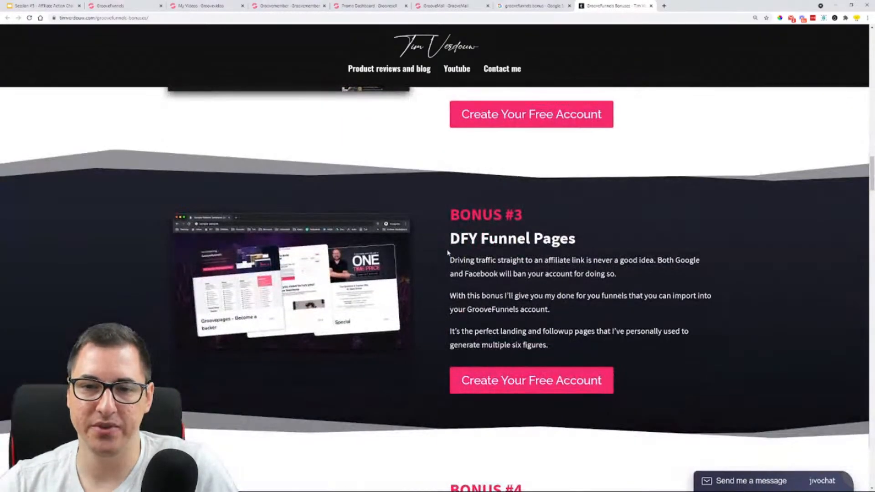
{"action": "left_click_drag", "start_coordinate": [450, 239], "coordinate": [579, 250]}
{"action": "scroll", "coordinate": [546, 273], "scroll_direction": "down", "scroll_amount": 2}
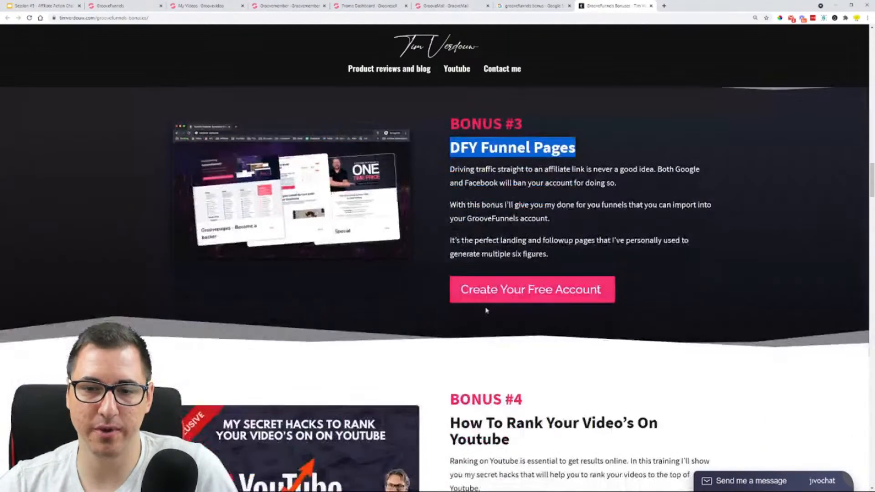
Examine the YouTube ranking training, the bonus reuse offer and the platinum upgrade section with its Social popup account bonus
{"action": "scroll", "coordinate": [495, 287], "scroll_direction": "down", "scroll_amount": 3}
{"action": "scroll", "coordinate": [505, 251], "scroll_direction": "down", "scroll_amount": 3}
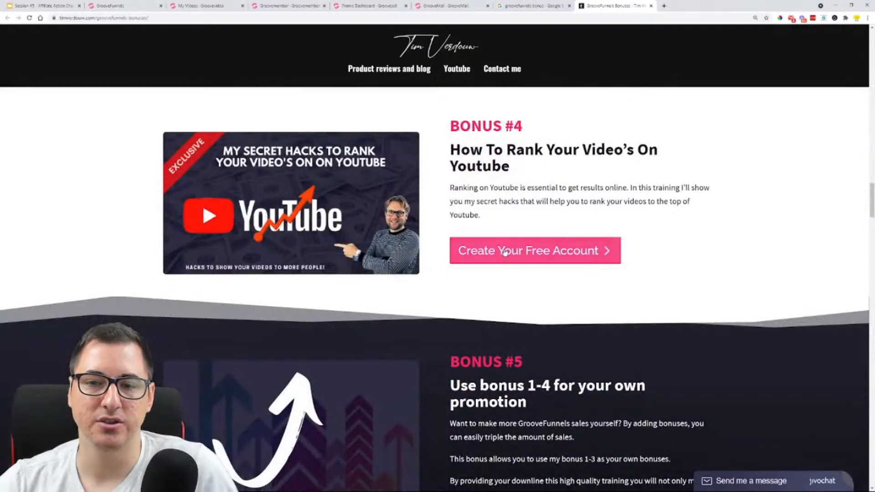
{"action": "scroll", "coordinate": [504, 252], "scroll_direction": "down", "scroll_amount": 3}
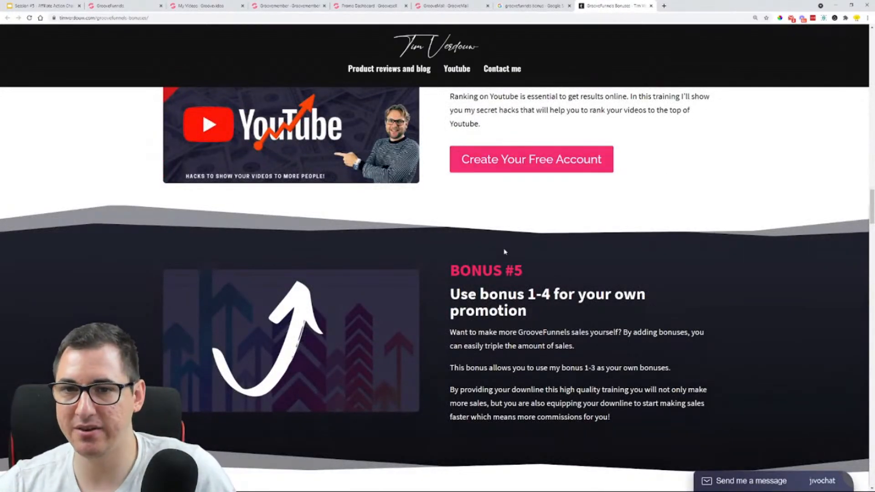
{"action": "scroll", "coordinate": [524, 168], "scroll_direction": "down", "scroll_amount": 2}
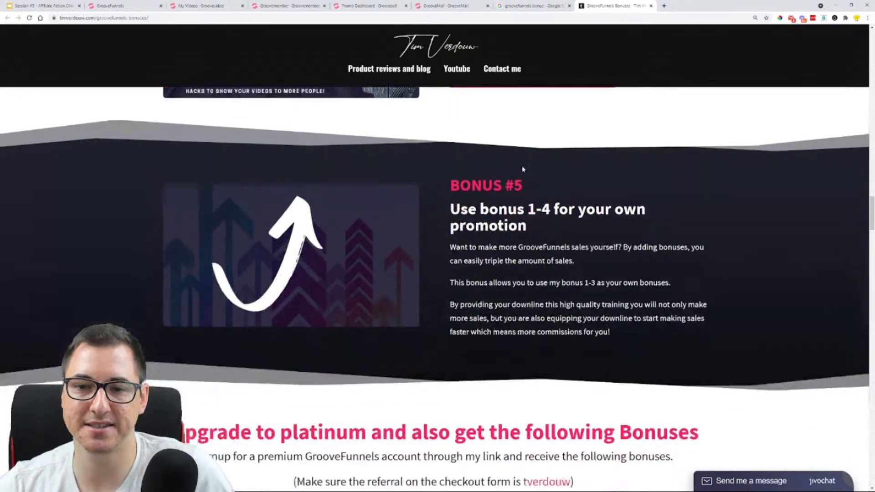
{"action": "scroll", "coordinate": [524, 169], "scroll_direction": "down", "scroll_amount": 5}
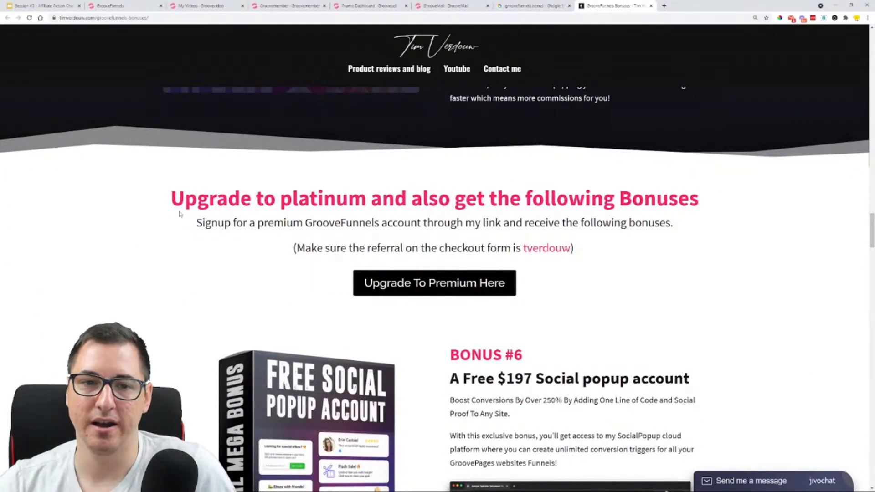
{"action": "scroll", "coordinate": [422, 195], "scroll_direction": "down", "scroll_amount": 2}
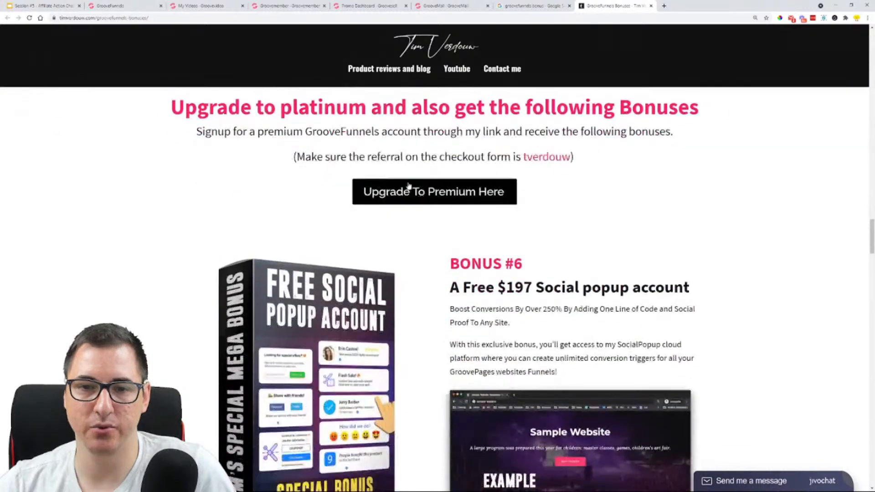
{"action": "scroll", "coordinate": [337, 237], "scroll_direction": "down", "scroll_amount": 2}
Look back over the free signup bonuses and pricing up to the page's first free account offer
{"action": "scroll", "coordinate": [337, 237], "scroll_direction": "up", "scroll_amount": 10}
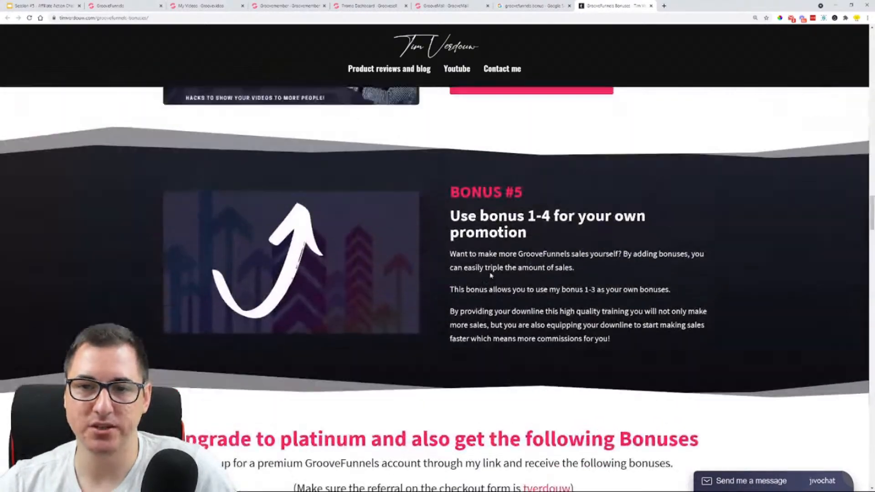
{"action": "scroll", "coordinate": [486, 288], "scroll_direction": "up", "scroll_amount": 15}
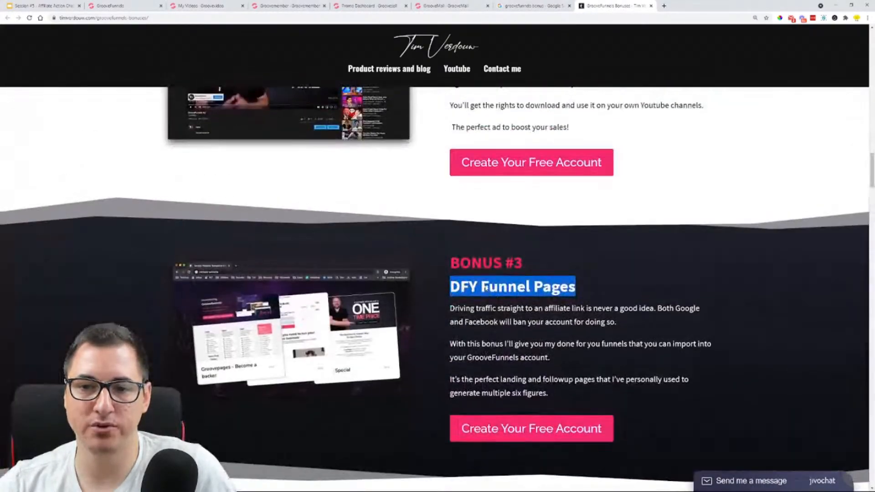
{"action": "scroll", "coordinate": [486, 288], "scroll_direction": "up", "scroll_amount": 10}
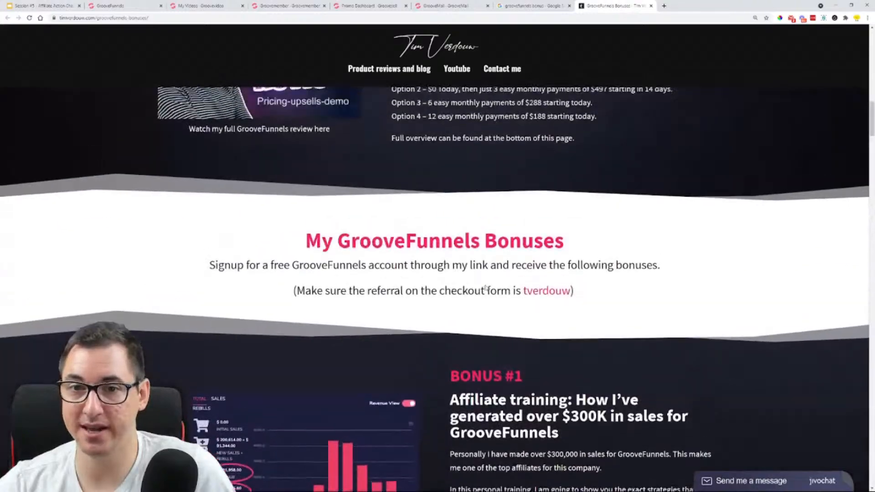
{"action": "scroll", "coordinate": [486, 288], "scroll_direction": "up", "scroll_amount": 10}
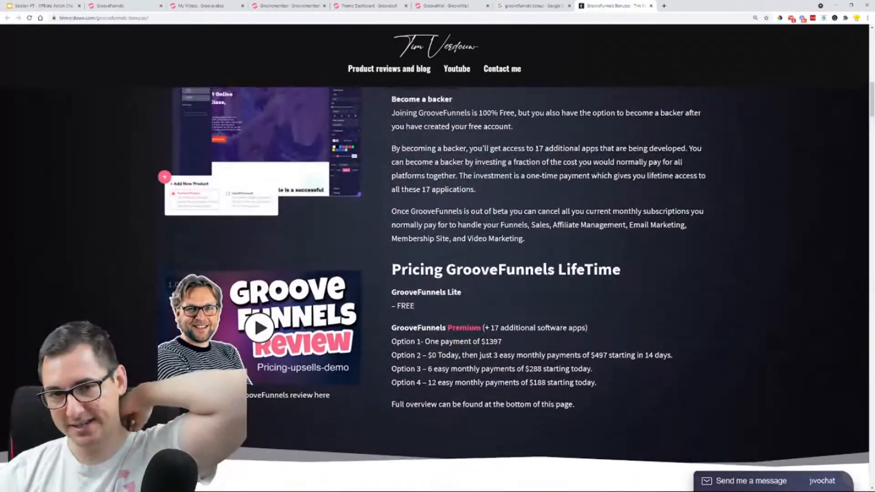
{"action": "scroll", "coordinate": [493, 242], "scroll_direction": "up", "scroll_amount": 4}
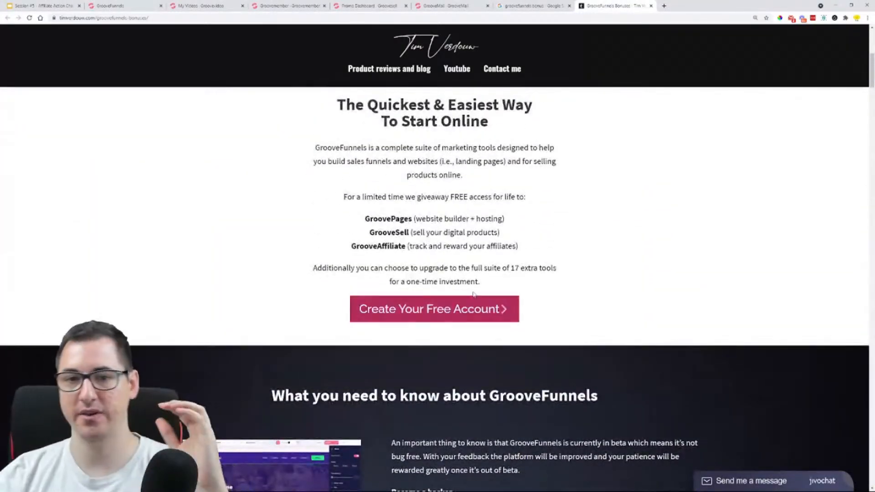
Go through the five free signup bonuses again, highlighting the titles of Bonus #4 and Bonus #5
{"action": "scroll", "coordinate": [492, 242], "scroll_direction": "down", "scroll_amount": 15}
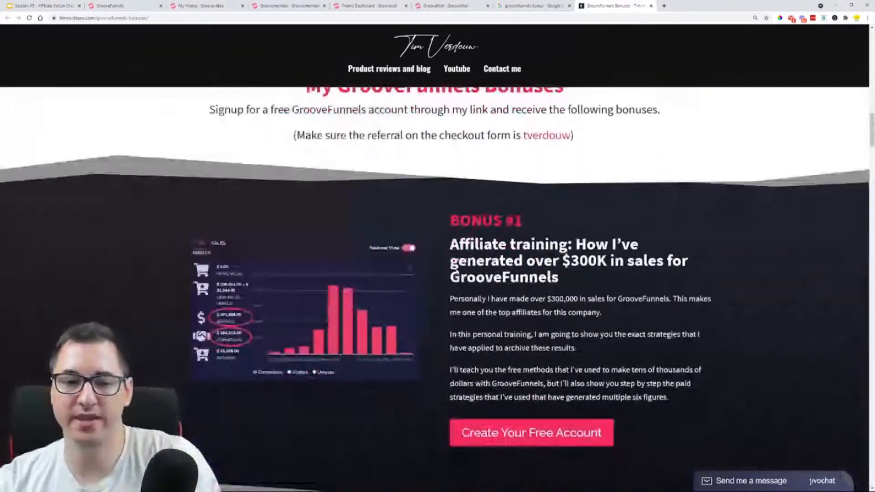
{"action": "scroll", "coordinate": [576, 260], "scroll_direction": "down", "scroll_amount": 6}
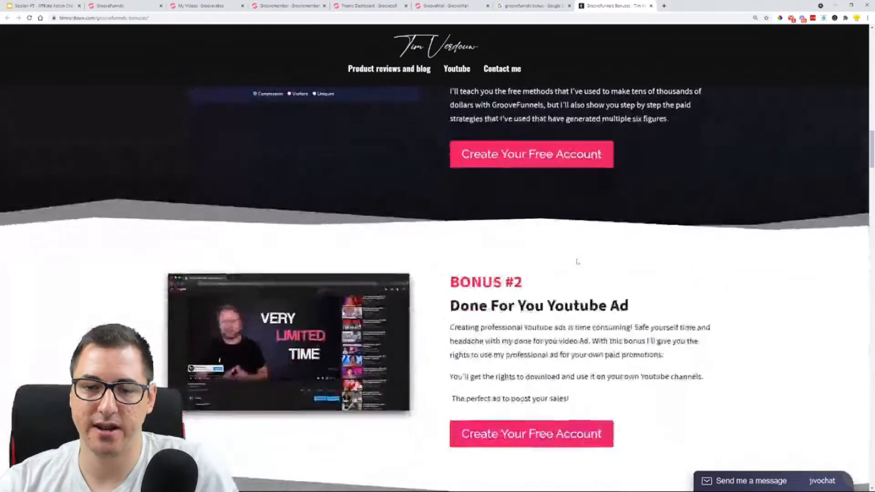
{"action": "scroll", "coordinate": [638, 312], "scroll_direction": "down", "scroll_amount": 8}
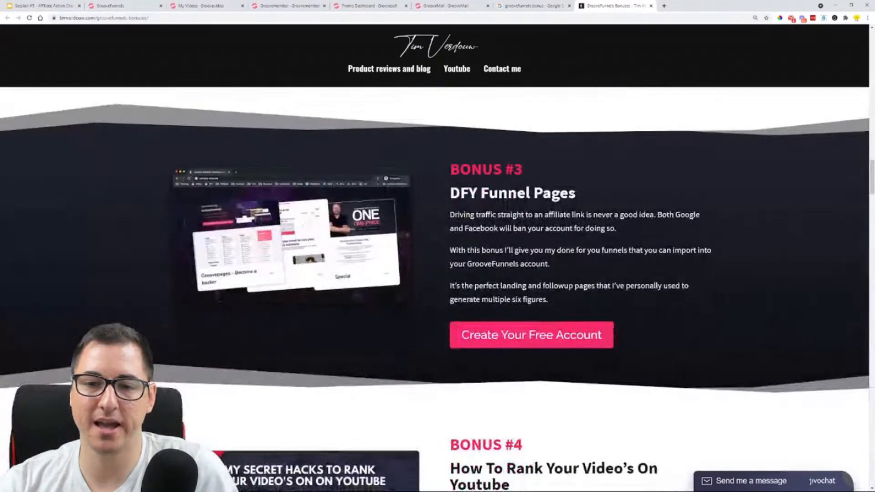
{"action": "scroll", "coordinate": [523, 245], "scroll_direction": "down", "scroll_amount": 6}
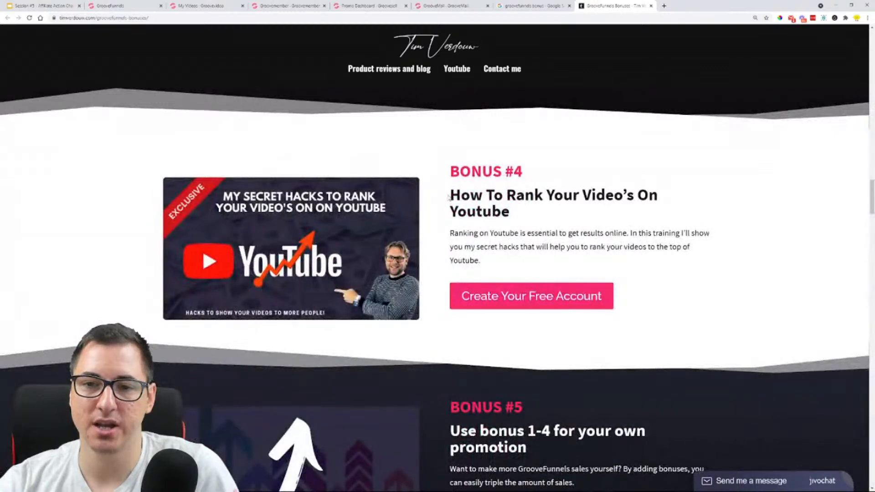
{"action": "left_click_drag", "start_coordinate": [450, 194], "coordinate": [570, 219]}
{"action": "scroll", "coordinate": [535, 218], "scroll_direction": "down", "scroll_amount": 4}
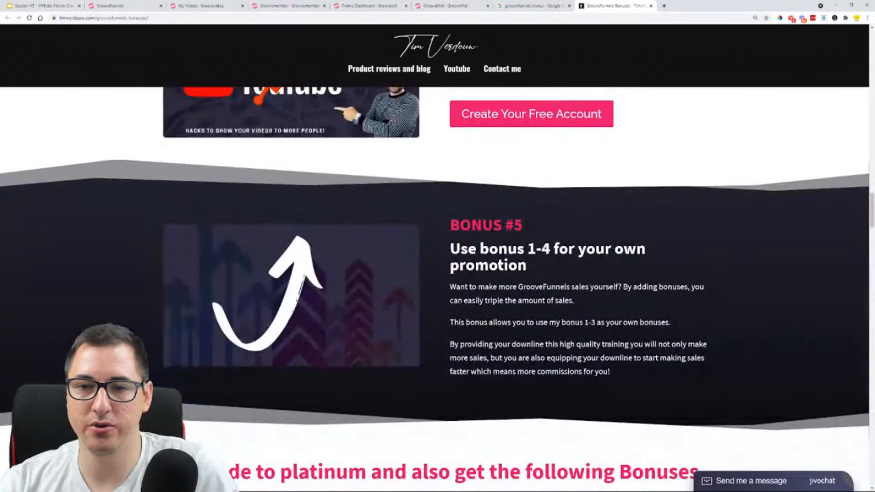
{"action": "left_click_drag", "start_coordinate": [451, 243], "coordinate": [540, 271]}
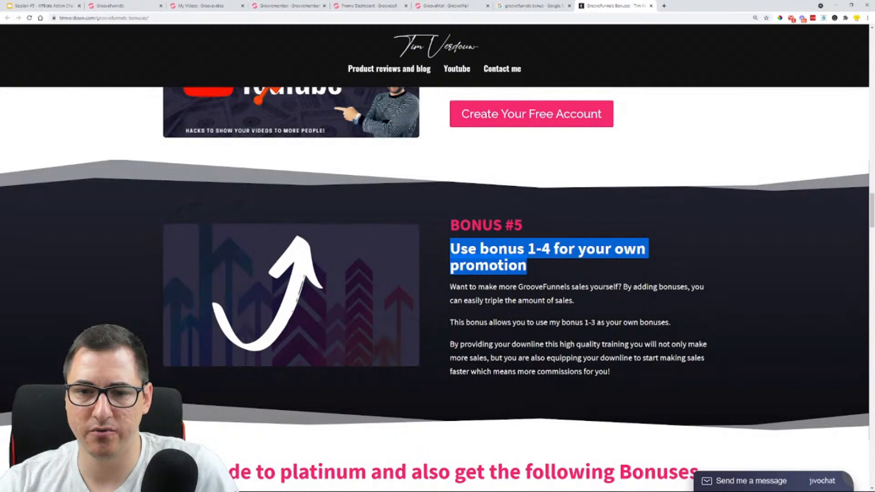
View the platinum upgrade offer, and recheck the free bonuses from Bonus #4 back to Bonus #1
{"action": "scroll", "coordinate": [570, 177], "scroll_direction": "down", "scroll_amount": 4}
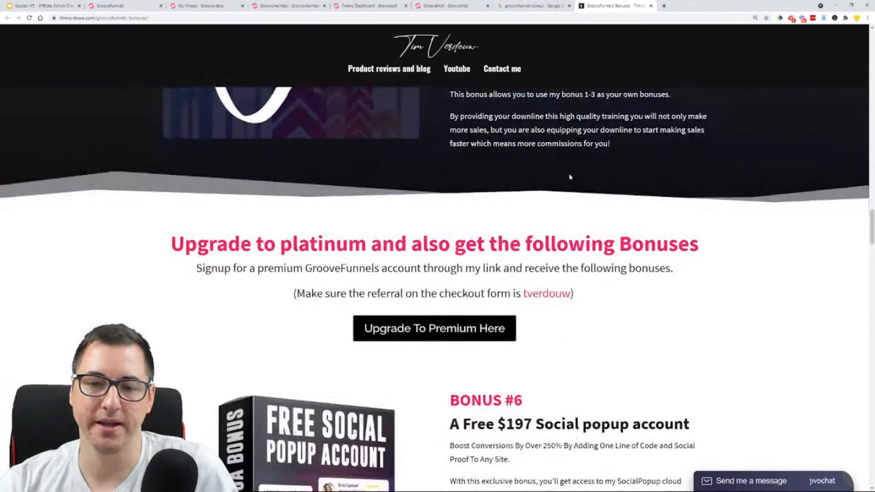
{"action": "scroll", "coordinate": [570, 177], "scroll_direction": "up", "scroll_amount": 5}
{"action": "scroll", "coordinate": [682, 367], "scroll_direction": "up", "scroll_amount": 9}
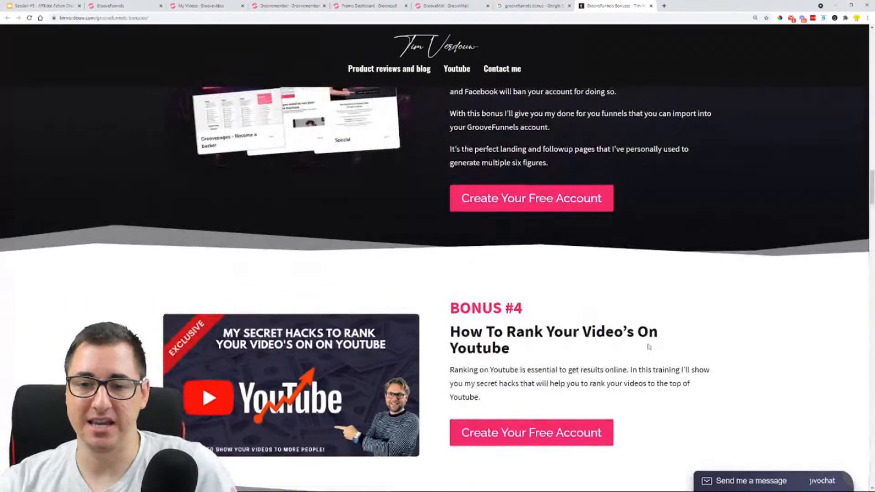
{"action": "scroll", "coordinate": [658, 351], "scroll_direction": "up", "scroll_amount": 7}
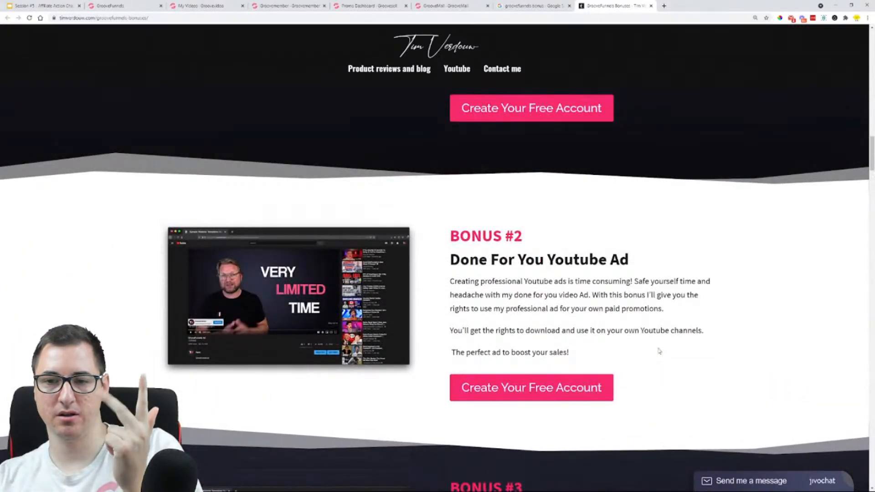
{"action": "scroll", "coordinate": [658, 351], "scroll_direction": "up", "scroll_amount": 2}
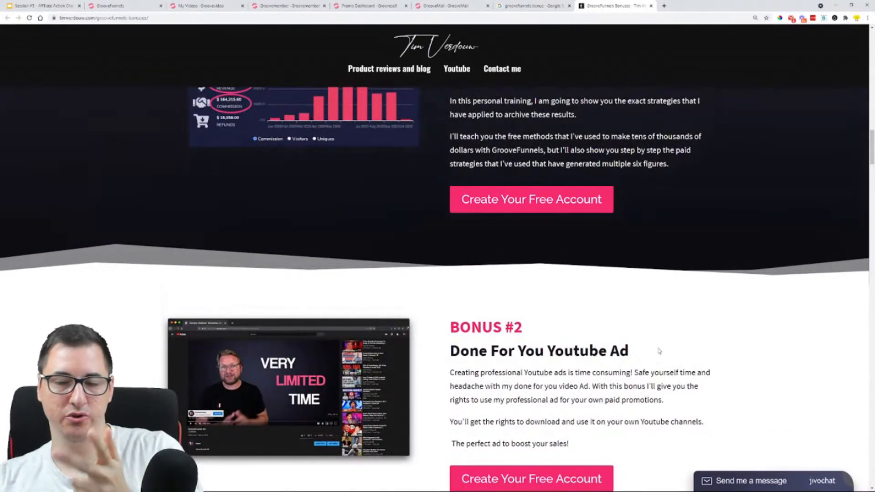
{"action": "scroll", "coordinate": [658, 351], "scroll_direction": "up", "scroll_amount": 6}
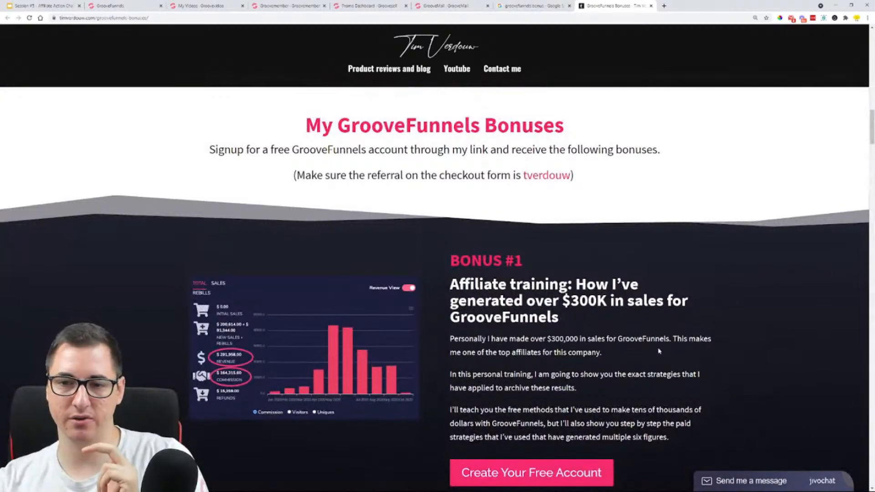
{"action": "scroll", "coordinate": [659, 351], "scroll_direction": "up", "scroll_amount": 1}
Highlight the "Upgrade to platinum and also get the following Bonuses" heading and examine Bonus #6 and Bonus #7 below it
{"action": "scroll", "coordinate": [624, 308], "scroll_direction": "down", "scroll_amount": 18}
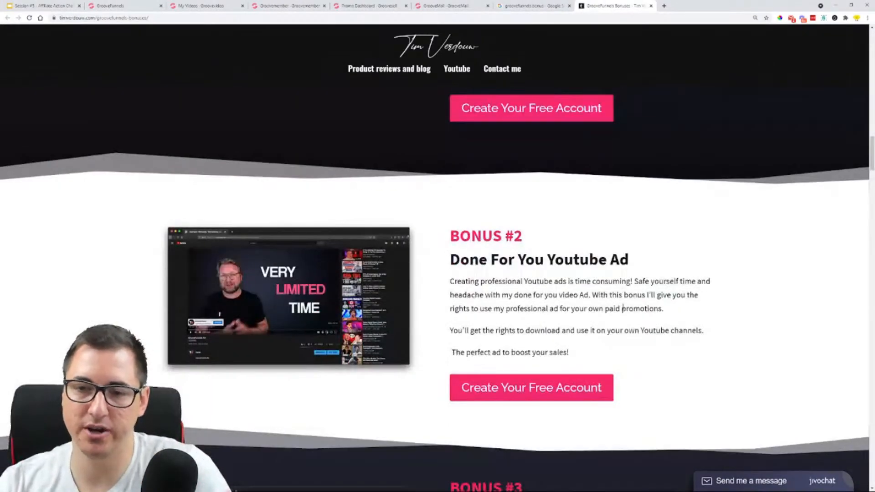
{"action": "scroll", "coordinate": [624, 308], "scroll_direction": "down", "scroll_amount": 8}
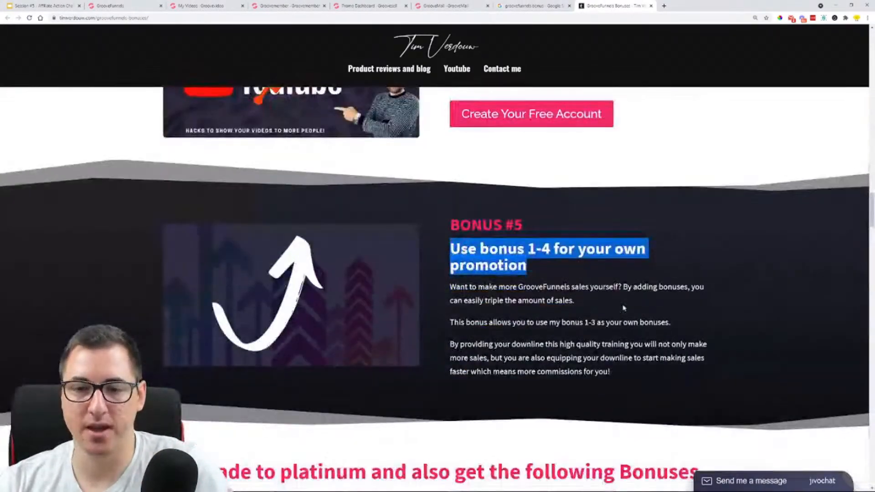
{"action": "left_click_drag", "start_coordinate": [171, 289], "coordinate": [689, 290]}
{"action": "scroll", "coordinate": [690, 289], "scroll_direction": "down", "scroll_amount": 1}
{"action": "scroll", "coordinate": [587, 222], "scroll_direction": "down", "scroll_amount": 4}
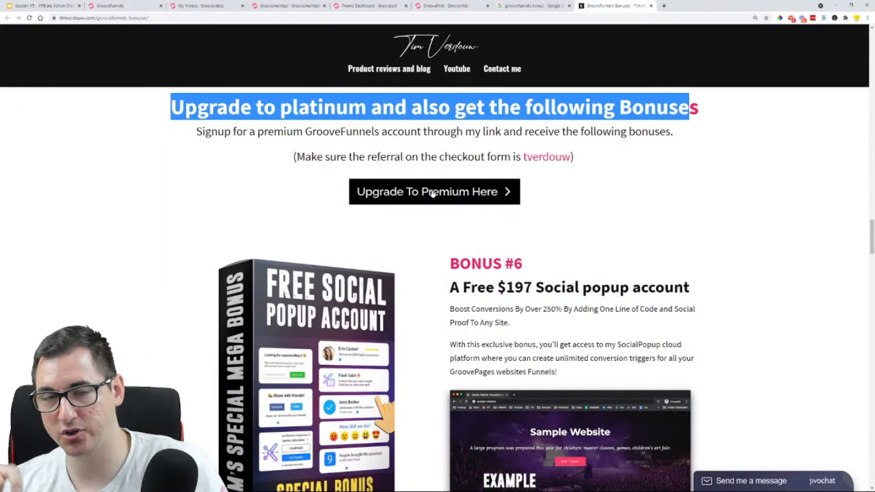
{"action": "scroll", "coordinate": [435, 221], "scroll_direction": "down", "scroll_amount": 6}
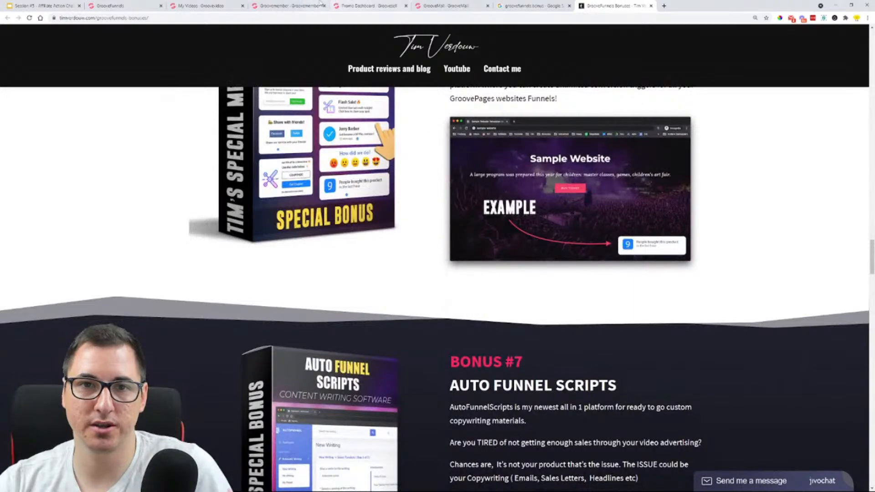
Select the GrooveFunnels and Upgrade Page affiliate links on the Promotion Dashboard for review, and return to the GrooveFunnels Bonuses page
{"action": "left_click", "coordinate": [367, 5]}
{"action": "left_click", "coordinate": [77, 159]}
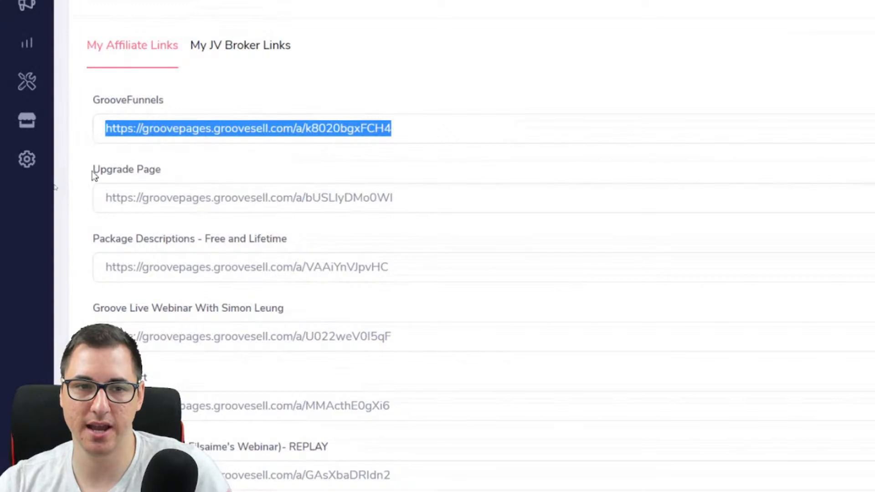
{"action": "left_click", "coordinate": [109, 200]}
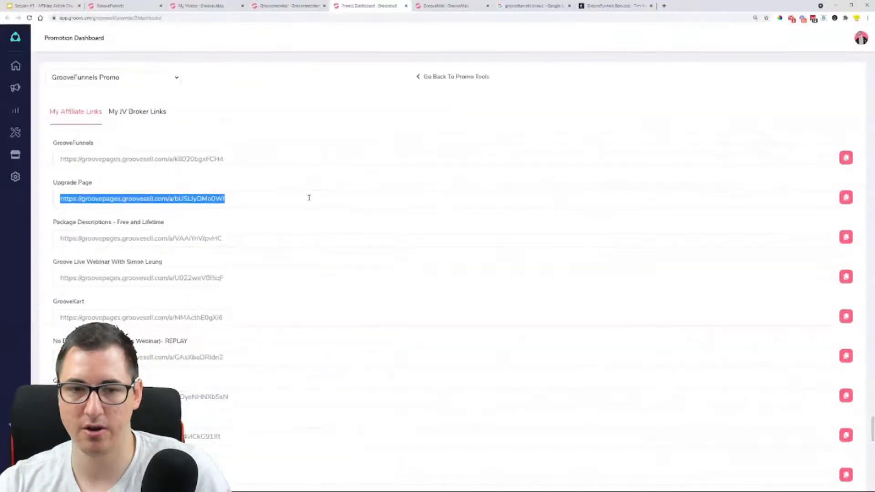
{"action": "left_click", "coordinate": [631, 6]}
{"action": "scroll", "coordinate": [508, 118], "scroll_direction": "down", "scroll_amount": 4}
{"action": "scroll", "coordinate": [538, 210], "scroll_direction": "up", "scroll_amount": 8}
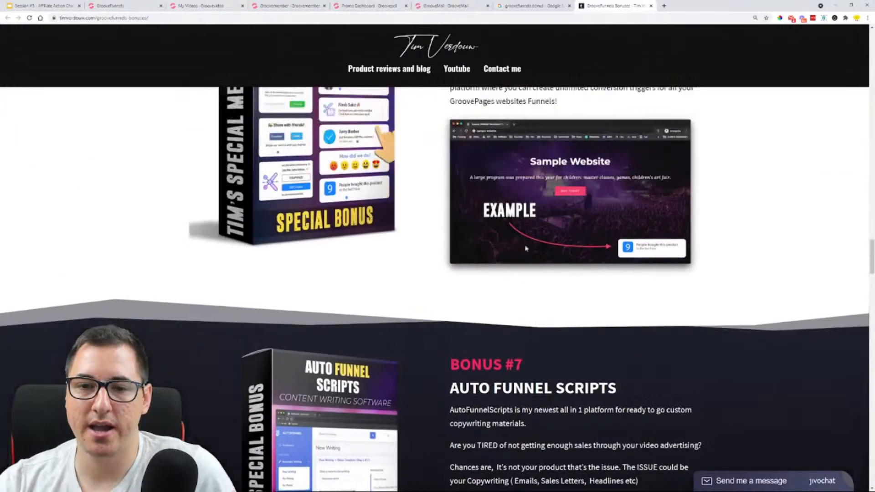
Examine the platinum upgrade bonuses from Bonus #6 to Bonus #12, down to the Free Extra Training section
{"action": "scroll", "coordinate": [538, 210], "scroll_direction": "up", "scroll_amount": 2}
{"action": "scroll", "coordinate": [404, 177], "scroll_direction": "down", "scroll_amount": 3}
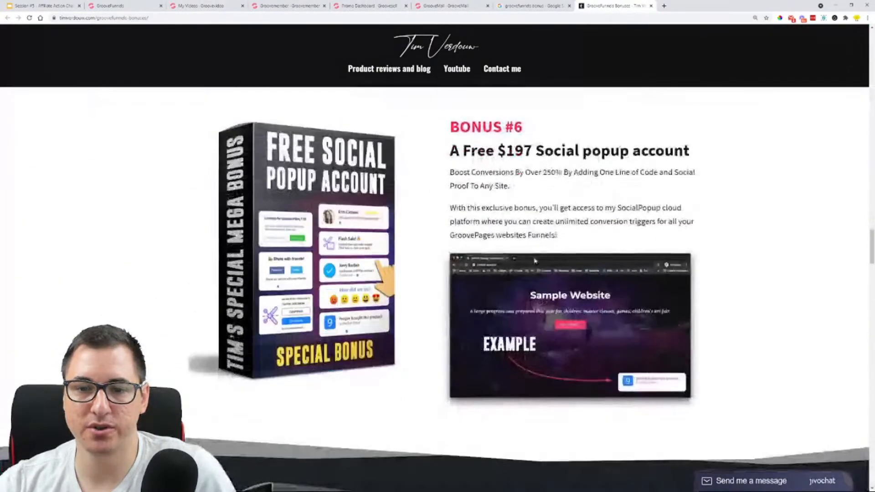
{"action": "scroll", "coordinate": [435, 246], "scroll_direction": "down", "scroll_amount": 6}
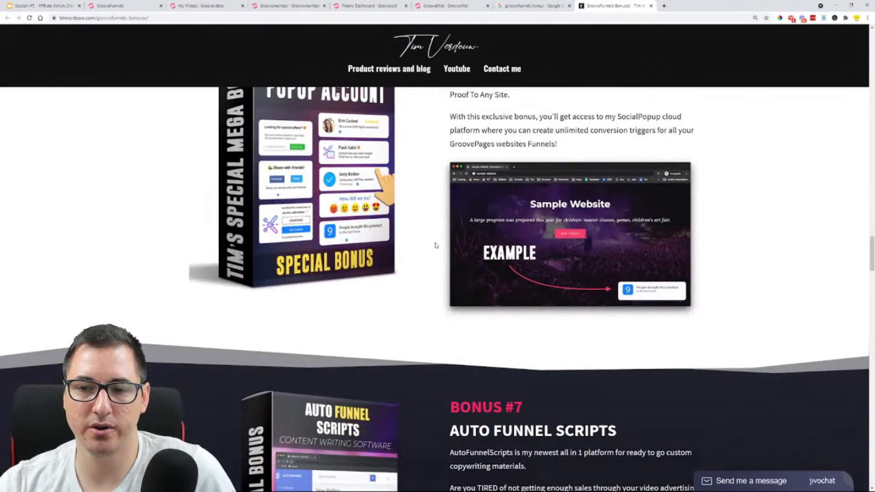
{"action": "scroll", "coordinate": [510, 204], "scroll_direction": "down", "scroll_amount": 4}
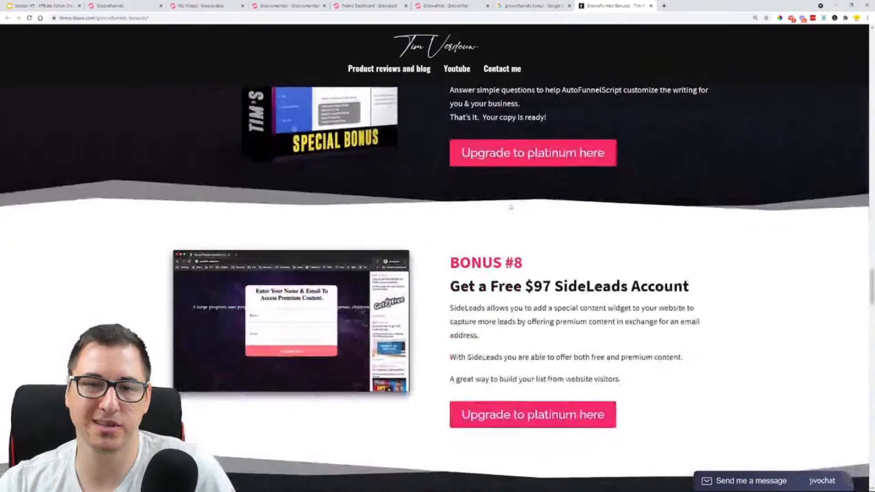
{"action": "scroll", "coordinate": [510, 205], "scroll_direction": "down", "scroll_amount": 3}
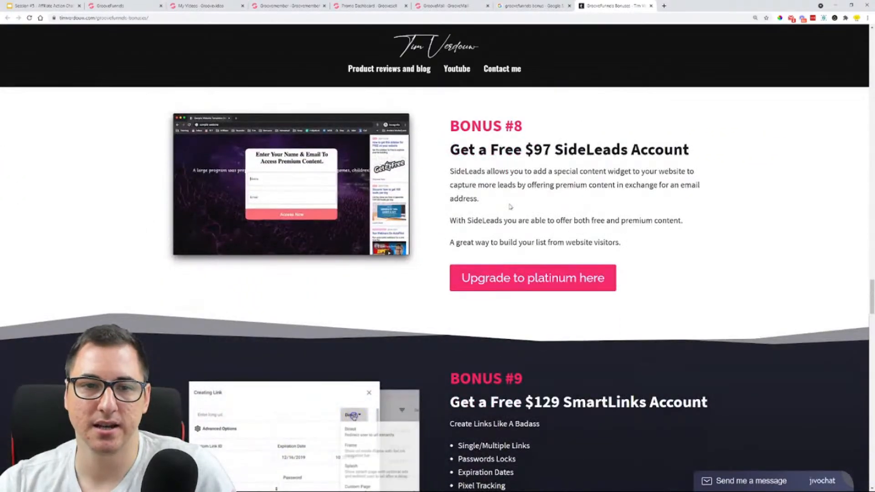
{"action": "scroll", "coordinate": [507, 190], "scroll_direction": "down", "scroll_amount": 8}
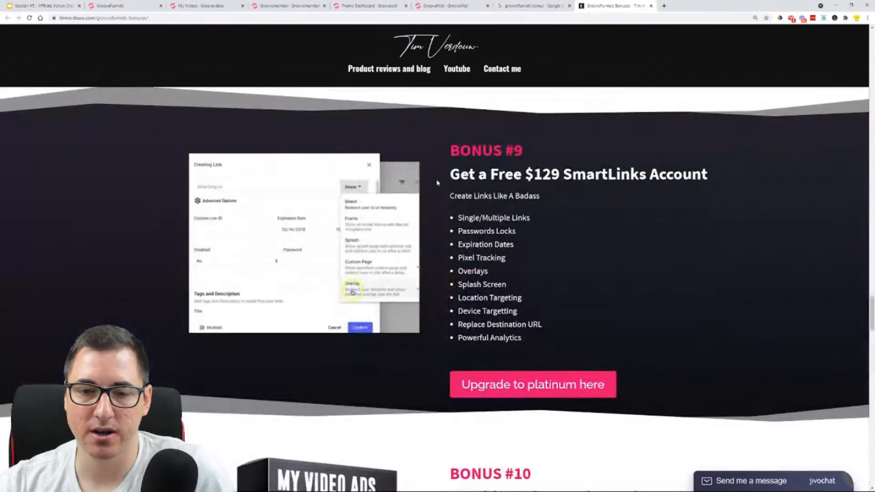
{"action": "scroll", "coordinate": [258, 248], "scroll_direction": "down", "scroll_amount": 3}
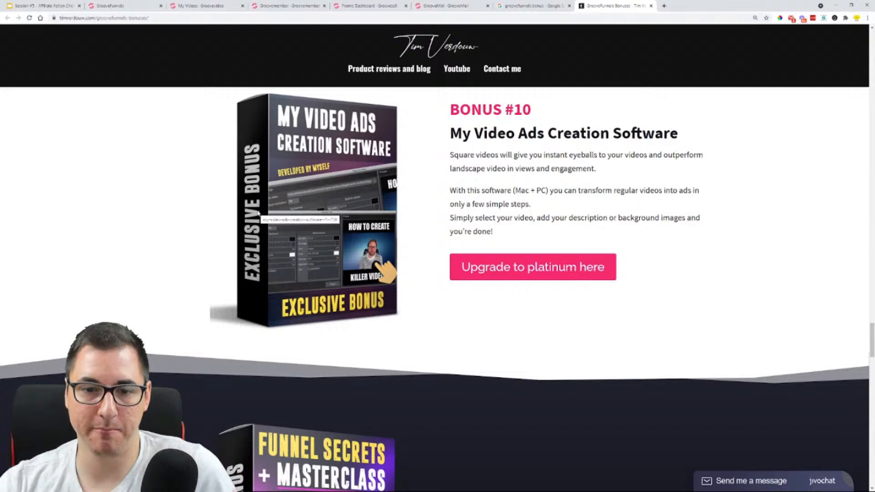
{"action": "scroll", "coordinate": [257, 212], "scroll_direction": "down", "scroll_amount": 7}
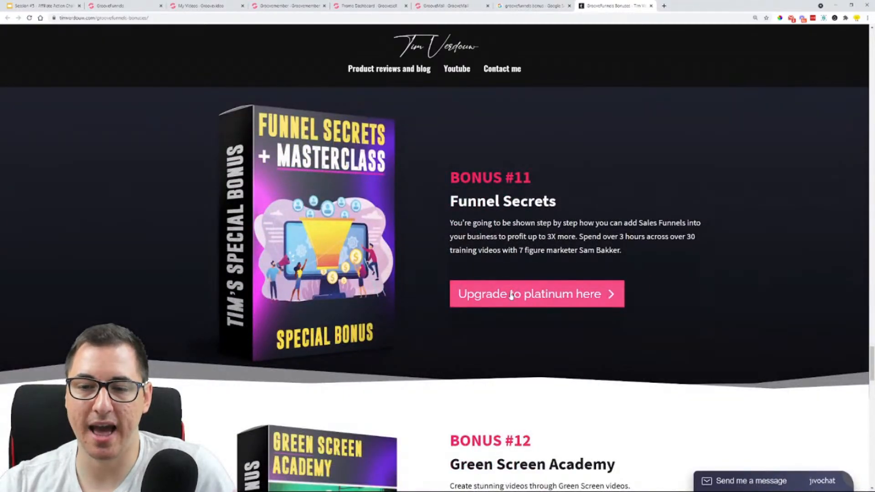
{"action": "scroll", "coordinate": [511, 295], "scroll_direction": "down", "scroll_amount": 9}
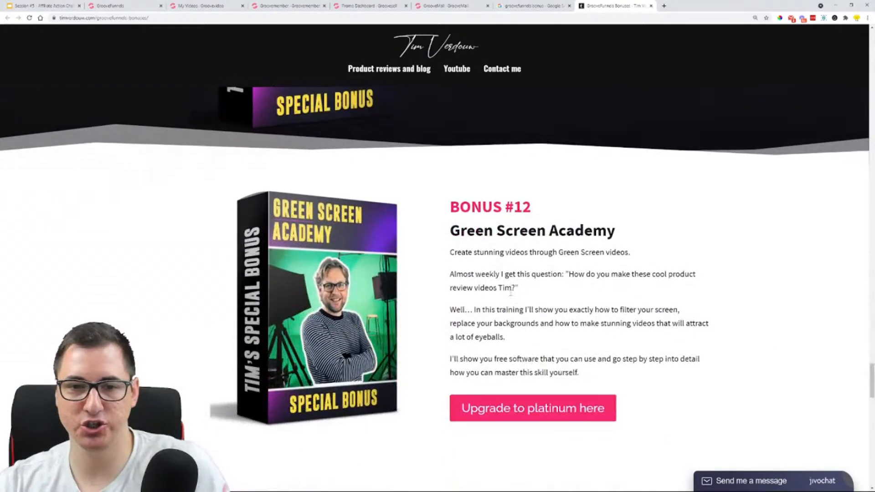
{"action": "scroll", "coordinate": [511, 294], "scroll_direction": "down", "scroll_amount": 3}
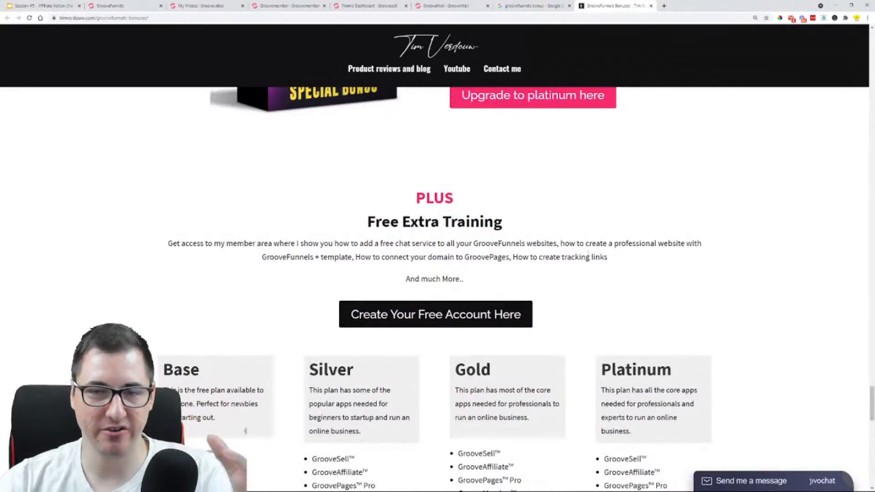
Return to Bonus #12 and highlight its Green Screen Academy title and description
{"action": "scroll", "coordinate": [588, 254], "scroll_direction": "up", "scroll_amount": 6}
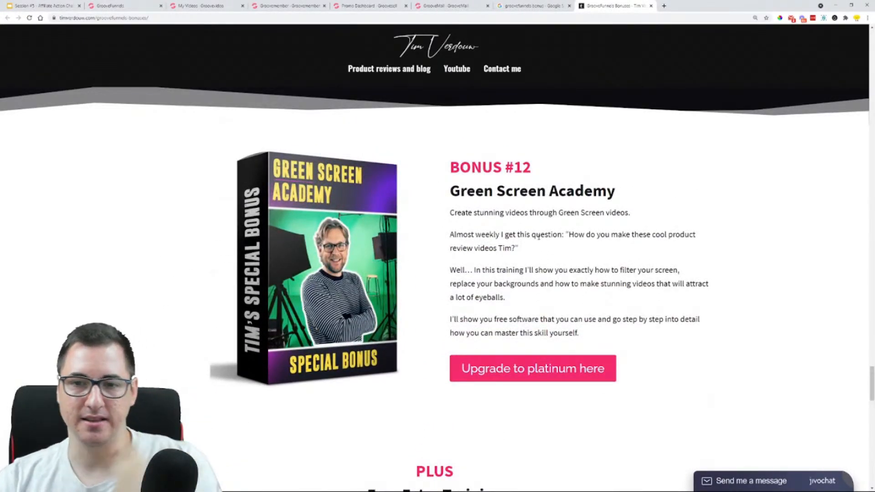
{"action": "left_click_drag", "start_coordinate": [450, 167], "coordinate": [552, 169]}
{"action": "left_click_drag", "start_coordinate": [459, 192], "coordinate": [562, 211]}
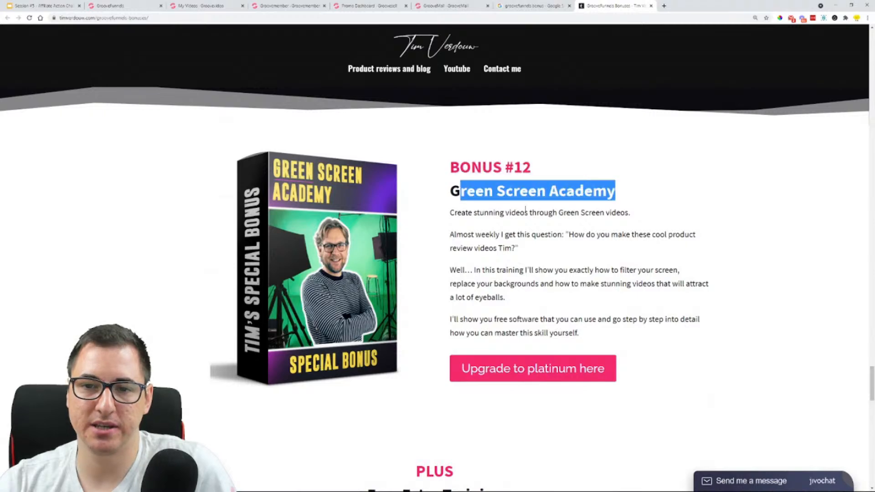
{"action": "left_click_drag", "start_coordinate": [457, 213], "coordinate": [595, 332]}
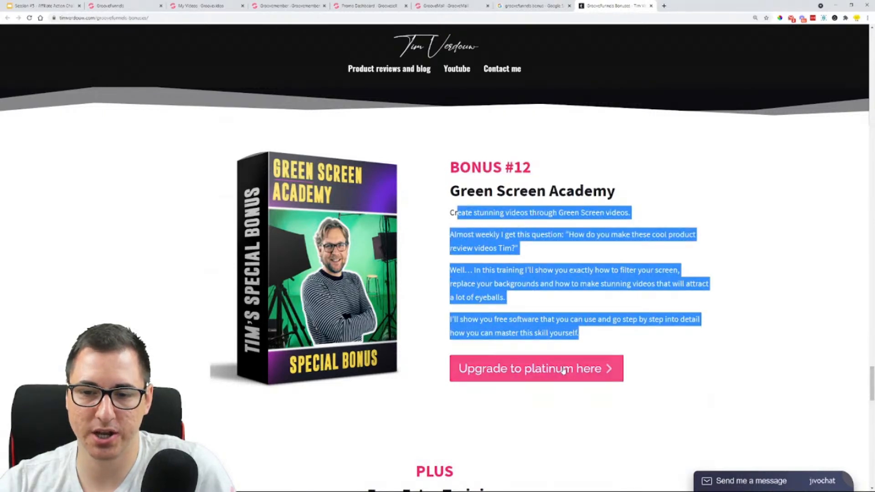
Examine the Free Extra Training offer, the Base to Platinum plan comparison and the "How To Get my GrooveFunnels bonuses?" section
{"action": "scroll", "coordinate": [641, 226], "scroll_direction": "down", "scroll_amount": 8}
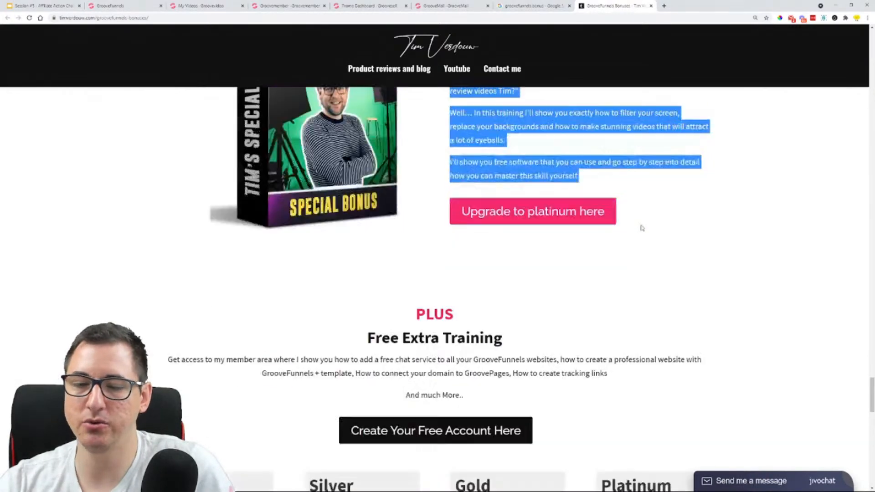
{"action": "scroll", "coordinate": [293, 319], "scroll_direction": "down", "scroll_amount": 7}
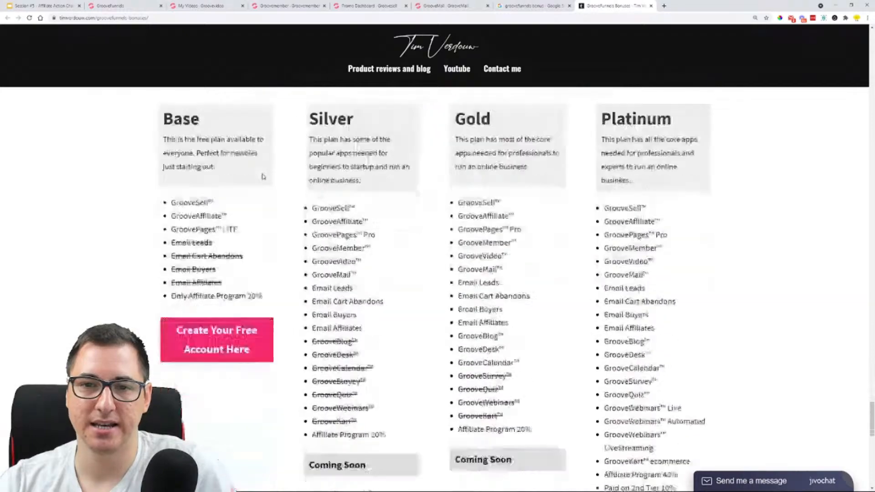
{"action": "scroll", "coordinate": [444, 342], "scroll_direction": "up", "scroll_amount": 5}
{"action": "scroll", "coordinate": [436, 113], "scroll_direction": "up", "scroll_amount": 1}
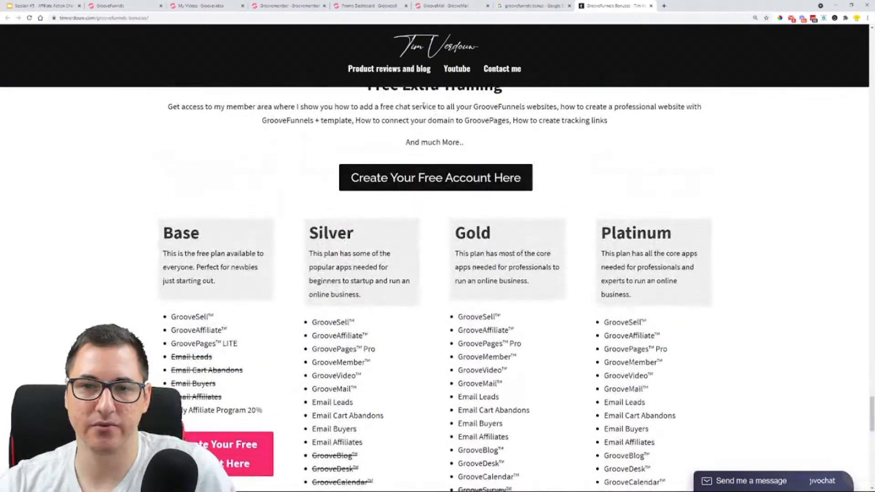
{"action": "scroll", "coordinate": [437, 158], "scroll_direction": "down", "scroll_amount": 14}
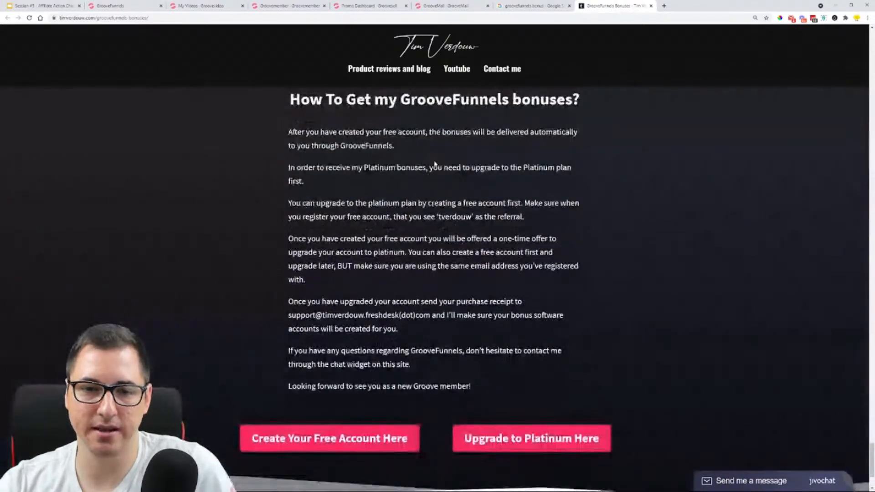
{"action": "scroll", "coordinate": [429, 123], "scroll_direction": "down", "scroll_amount": 3}
{"action": "scroll", "coordinate": [661, 267], "scroll_direction": "up", "scroll_amount": 13}
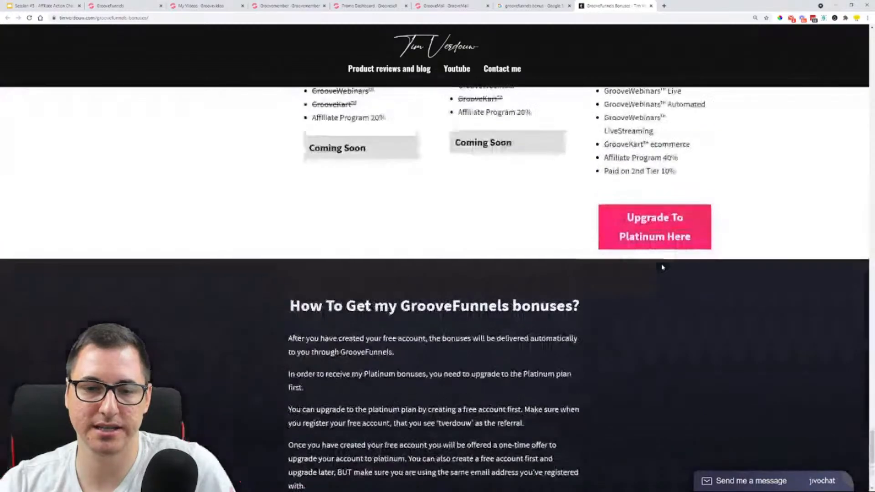
Look back over the bonus offers from Bonus #11 up to the page's header banner
{"action": "scroll", "coordinate": [570, 271], "scroll_direction": "up", "scroll_amount": 20}
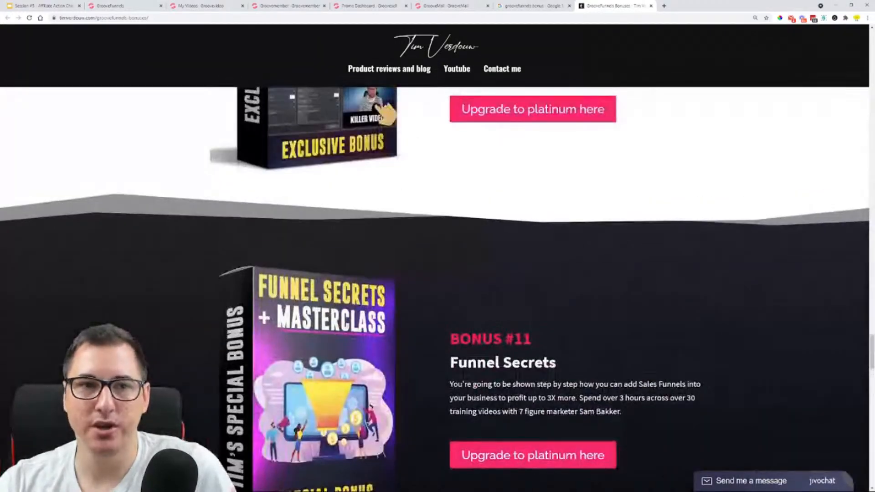
{"action": "scroll", "coordinate": [570, 270], "scroll_direction": "up", "scroll_amount": 6}
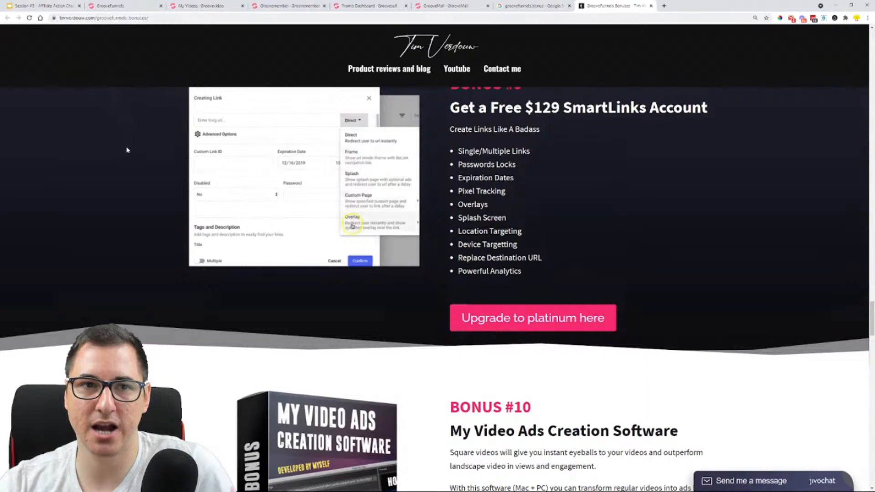
{"action": "scroll", "coordinate": [129, 153], "scroll_direction": "up", "scroll_amount": 20}
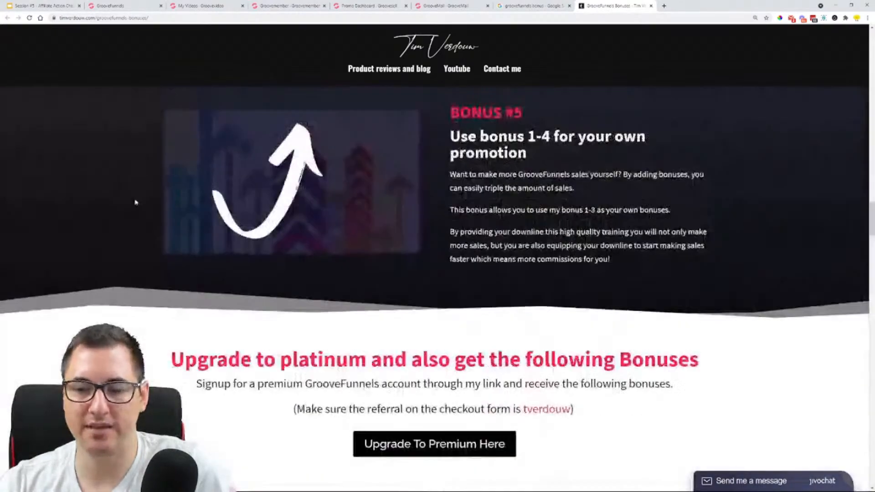
{"action": "scroll", "coordinate": [135, 202], "scroll_direction": "up", "scroll_amount": 20}
{"action": "scroll", "coordinate": [139, 212], "scroll_direction": "up", "scroll_amount": 20}
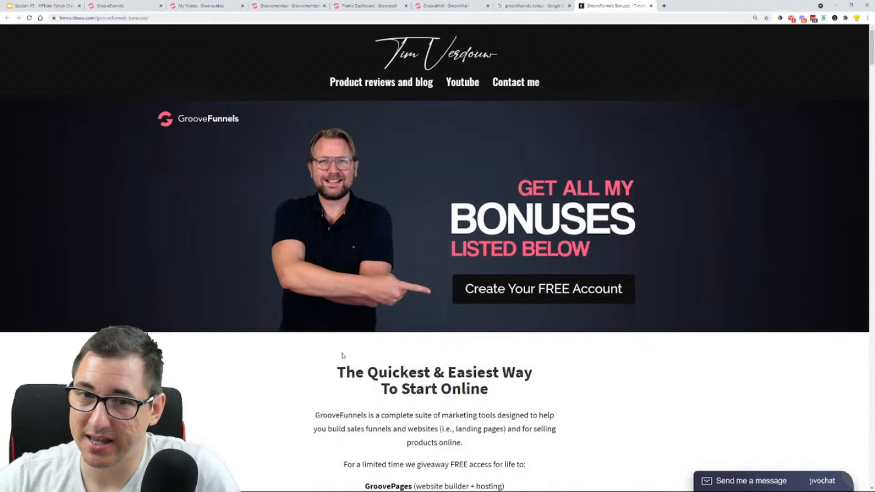
Review the Google results for "groovefunnels bonus" and open the imnights.com page "GrooveFunnels Bonuses: Get Free Access Right Now"
{"action": "left_click", "coordinate": [534, 5]}
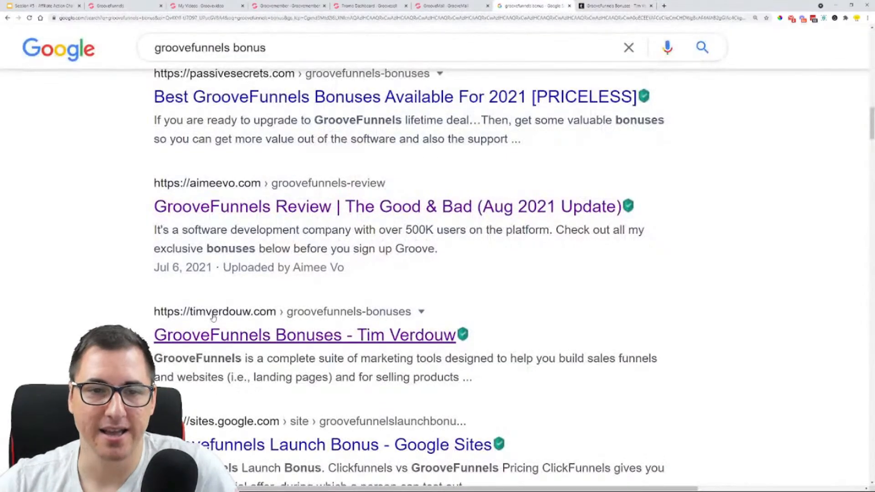
{"action": "scroll", "coordinate": [182, 301], "scroll_direction": "down", "scroll_amount": 3}
{"action": "scroll", "coordinate": [172, 292], "scroll_direction": "down", "scroll_amount": 1}
{"action": "scroll", "coordinate": [216, 247], "scroll_direction": "up", "scroll_amount": 2}
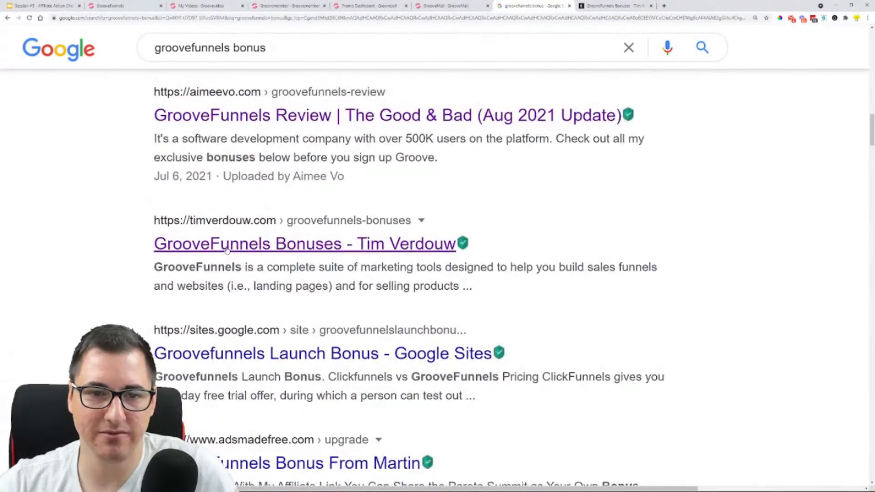
{"action": "scroll", "coordinate": [226, 249], "scroll_direction": "up", "scroll_amount": 12}
{"action": "scroll", "coordinate": [203, 321], "scroll_direction": "up", "scroll_amount": 15}
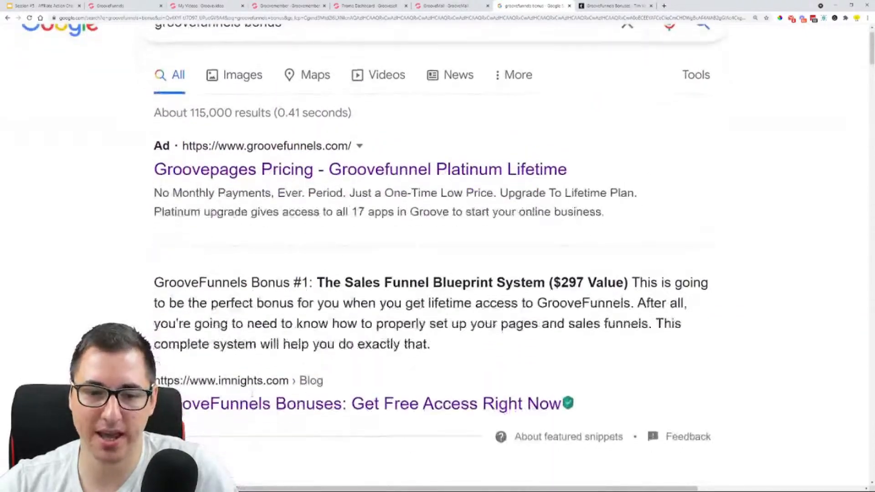
{"action": "left_click", "coordinate": [264, 404]}
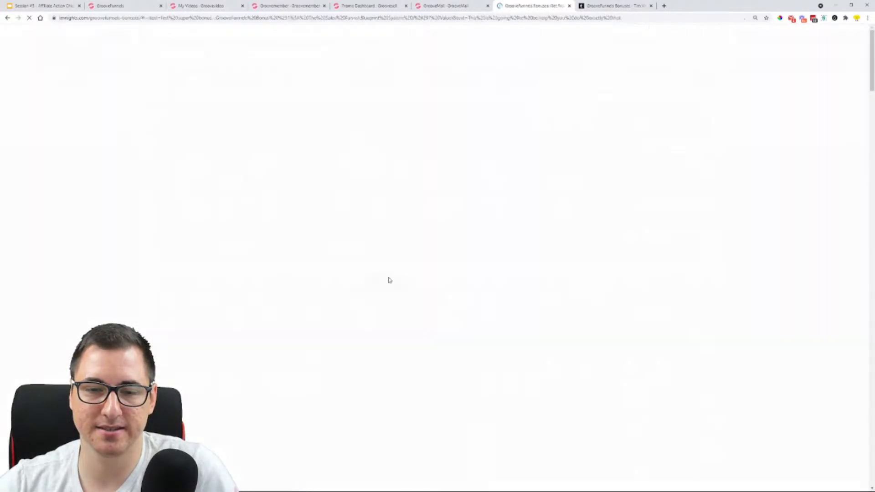
Read through the IMNights bonuses #1 to #3 and the start of the bonus package recap
{"action": "scroll", "coordinate": [73, 187], "scroll_direction": "down", "scroll_amount": 5}
{"action": "scroll", "coordinate": [73, 188], "scroll_direction": "down", "scroll_amount": 20}
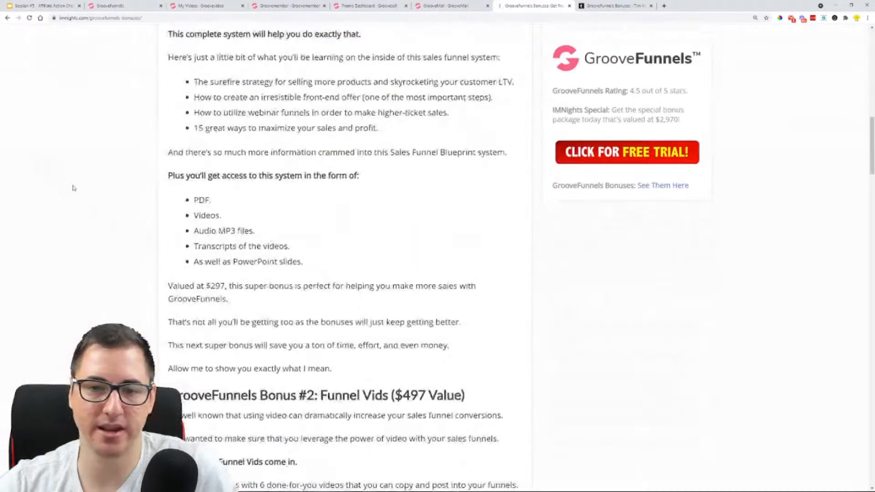
{"action": "scroll", "coordinate": [73, 188], "scroll_direction": "down", "scroll_amount": 3}
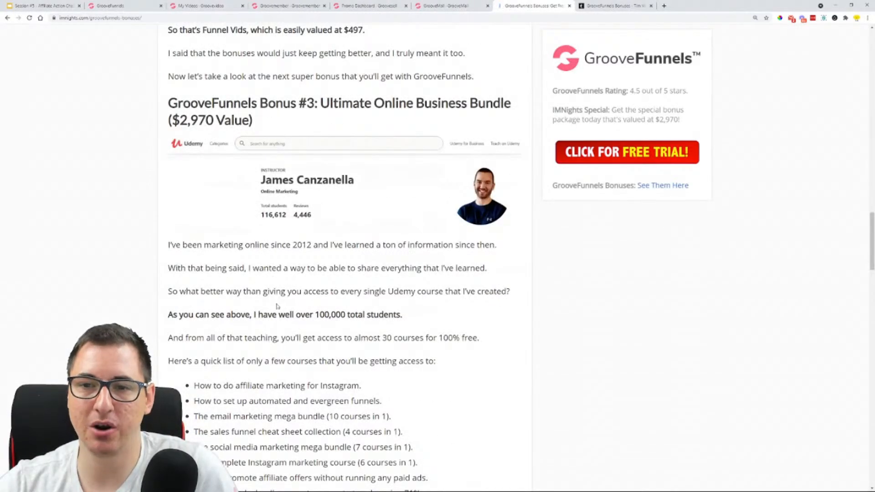
{"action": "scroll", "coordinate": [269, 306], "scroll_direction": "down", "scroll_amount": 5}
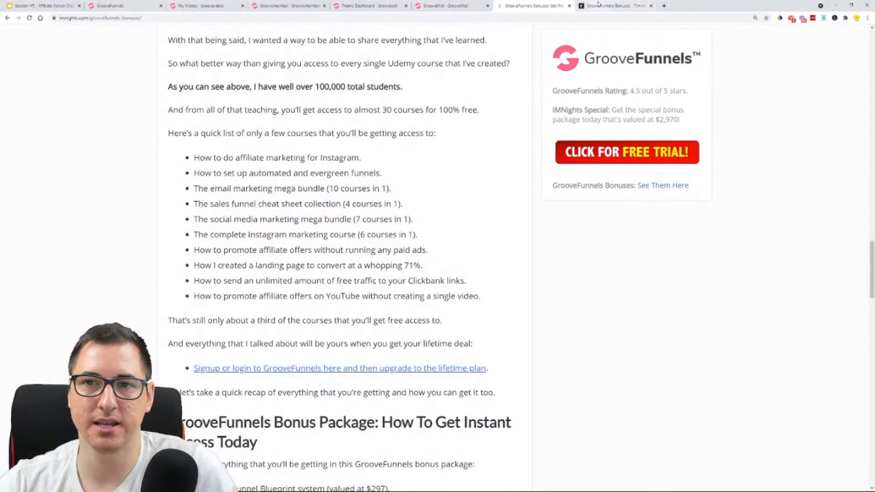
{"action": "scroll", "coordinate": [439, 159], "scroll_direction": "down", "scroll_amount": 1}
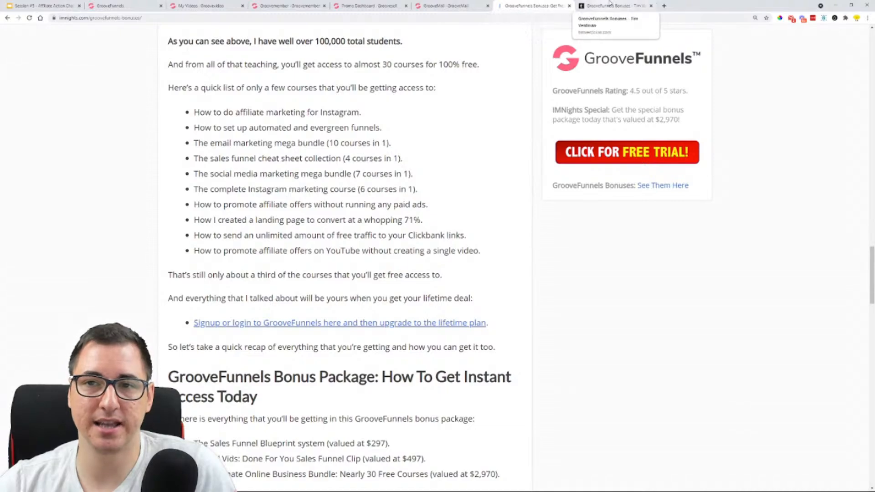
Go back to the timverdouw.com bonuses page and recheck its introduction and header banner for comparison
{"action": "left_click", "coordinate": [606, 5]}
{"action": "scroll", "coordinate": [265, 292], "scroll_direction": "down", "scroll_amount": 3}
{"action": "scroll", "coordinate": [265, 292], "scroll_direction": "down", "scroll_amount": 10}
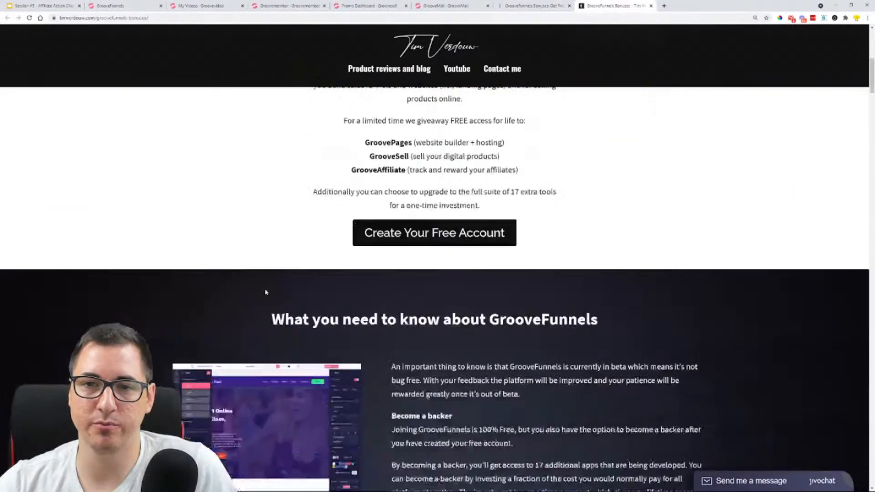
{"action": "scroll", "coordinate": [404, 265], "scroll_direction": "up", "scroll_amount": 12}
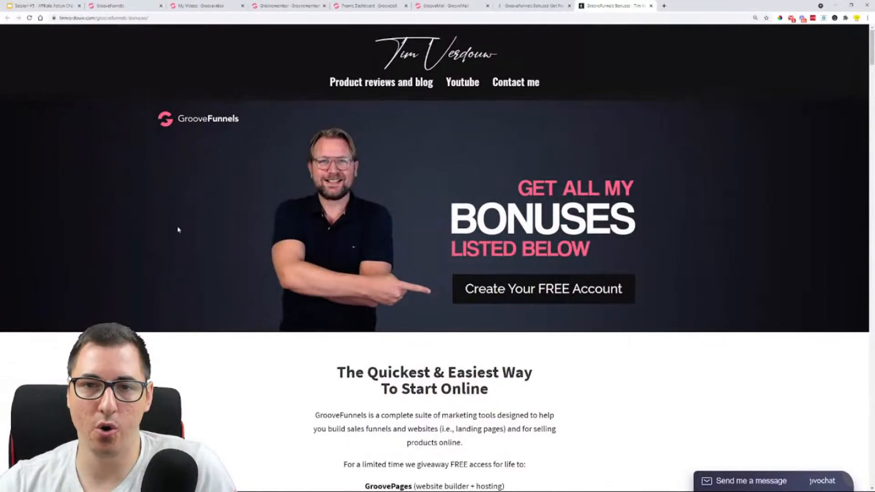
Close the IMNights page, switch to the "Session #5 - Affiliate Action Challenge" presentation in Google Slides, and choose to sign in again
{"action": "left_click", "coordinate": [569, 5]}
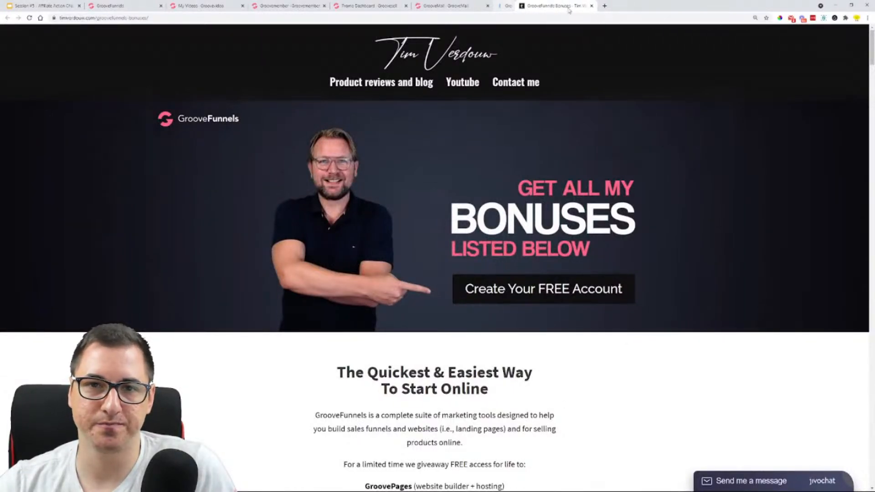
{"action": "left_click", "coordinate": [165, 5]}
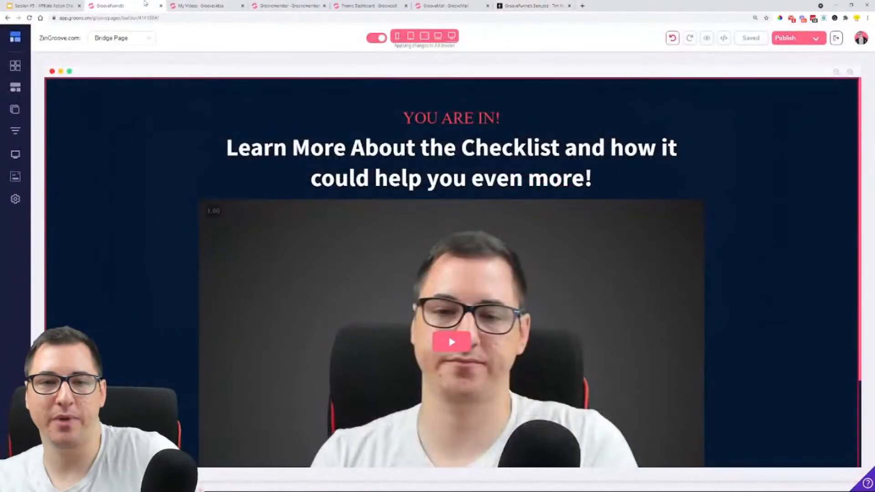
{"action": "left_click", "coordinate": [41, 6]}
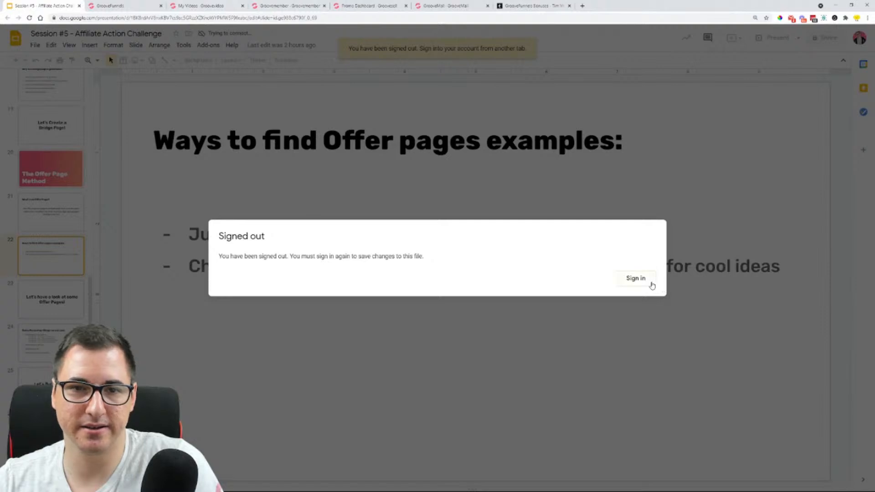
{"action": "left_click", "coordinate": [638, 279]}
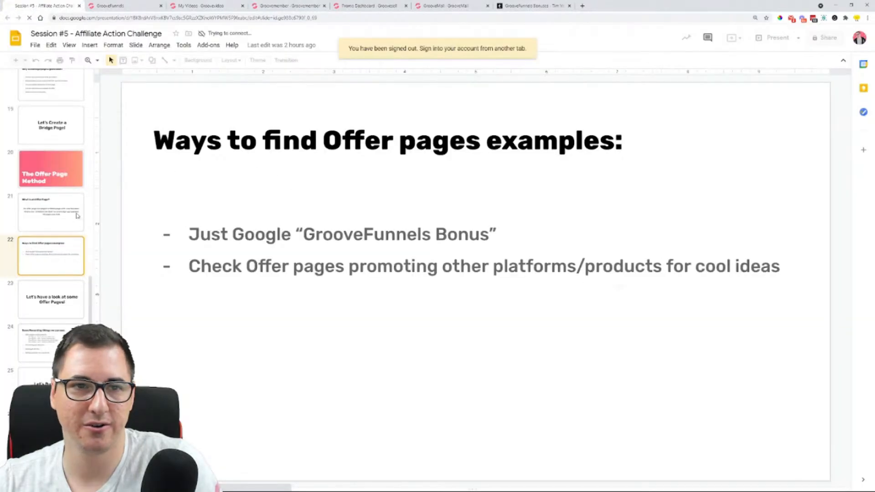
Switch to the ZinGroove site in the GroovePages builder and add a new page from the Blank Template
{"action": "left_click", "coordinate": [127, 5]}
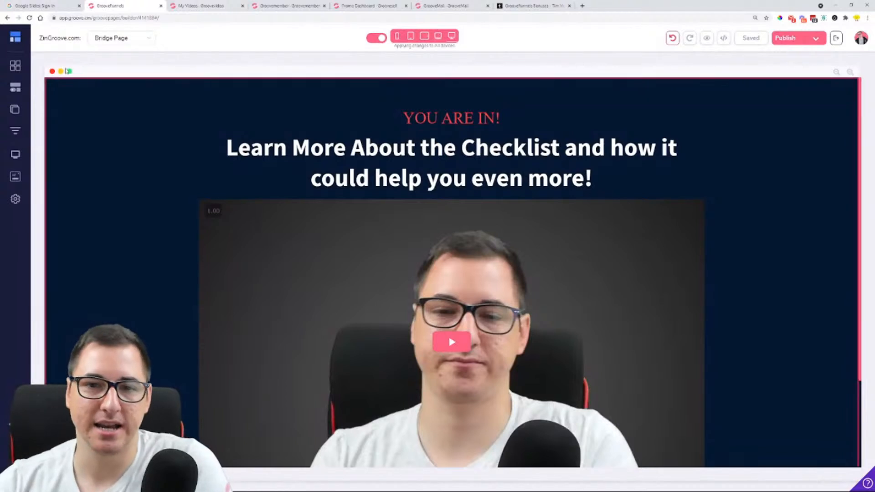
{"action": "scroll", "coordinate": [96, 135], "scroll_direction": "down", "scroll_amount": 1}
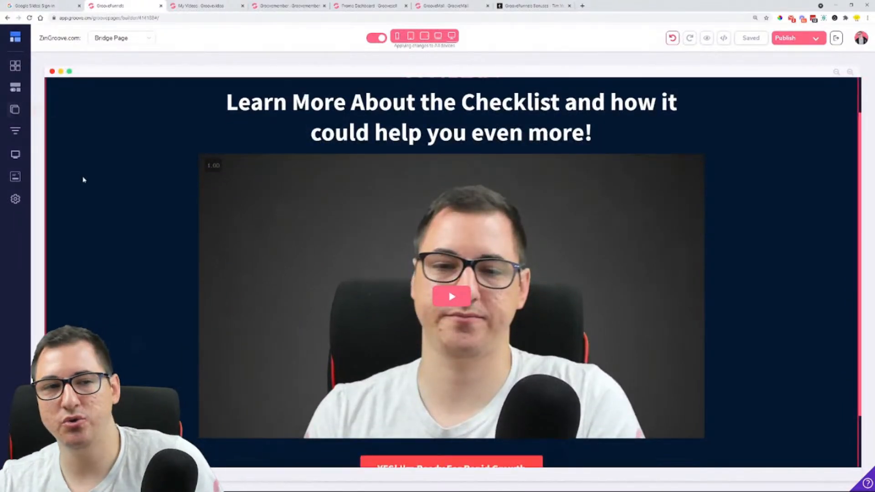
{"action": "key", "text": "ctrl+plus"}
{"action": "key", "text": "ctrl+plus"}
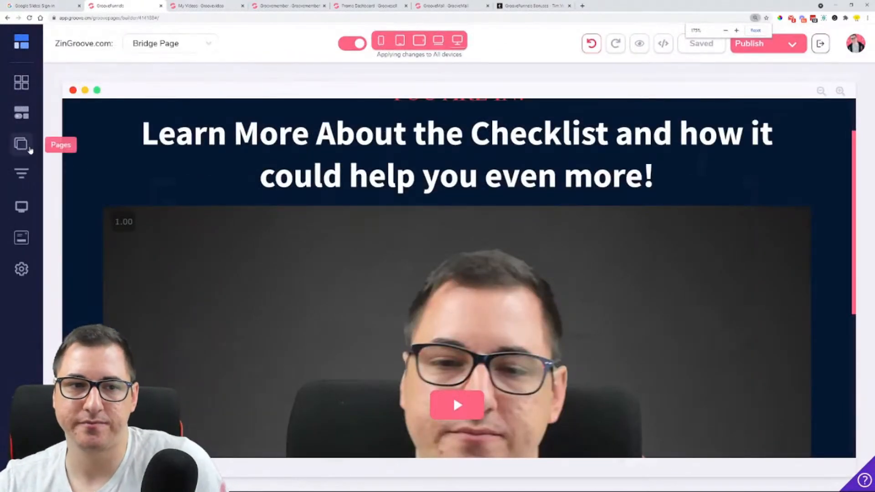
{"action": "left_click", "coordinate": [21, 144]}
{"action": "left_click", "coordinate": [174, 43]}
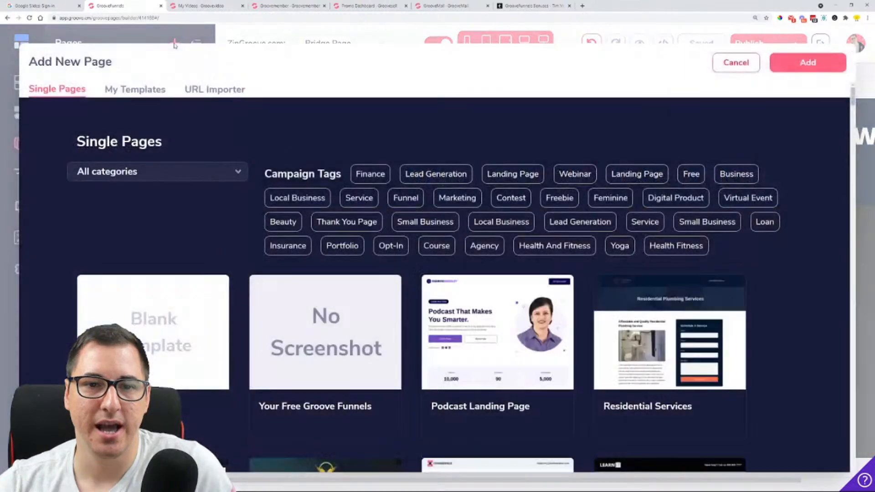
{"action": "left_click", "coordinate": [159, 314]}
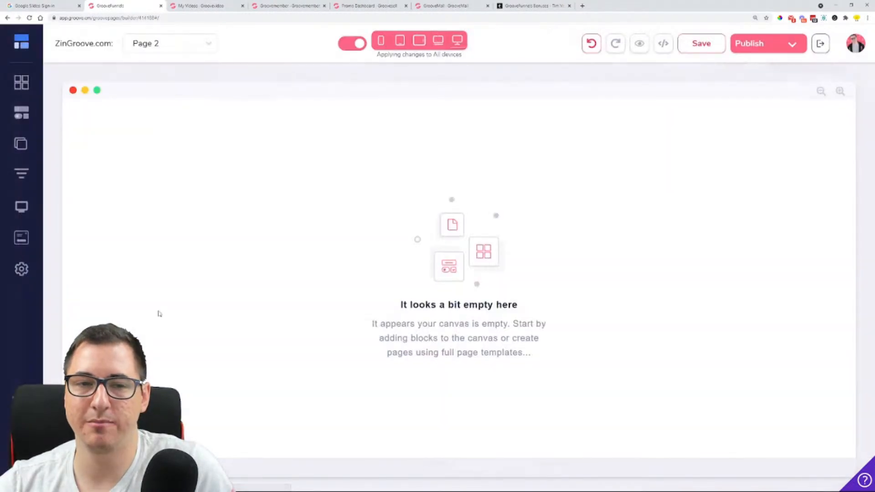
Insert the Lead Magnets block that lists book bonuses with "GrooveFunnels for Beginners" covers onto the empty Page 2
{"action": "left_click", "coordinate": [23, 90]}
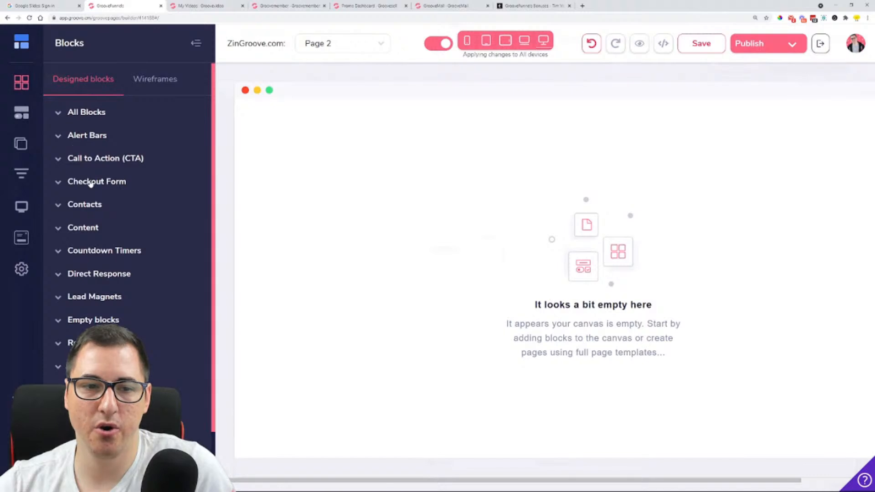
{"action": "left_click", "coordinate": [102, 297]}
{"action": "scroll", "coordinate": [131, 173], "scroll_direction": "down", "scroll_amount": 10}
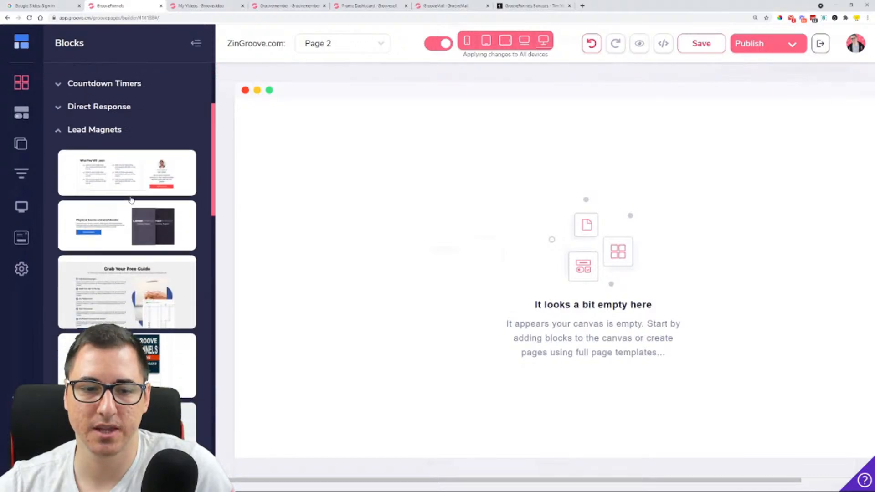
{"action": "left_click_drag", "start_coordinate": [98, 276], "coordinate": [499, 250]}
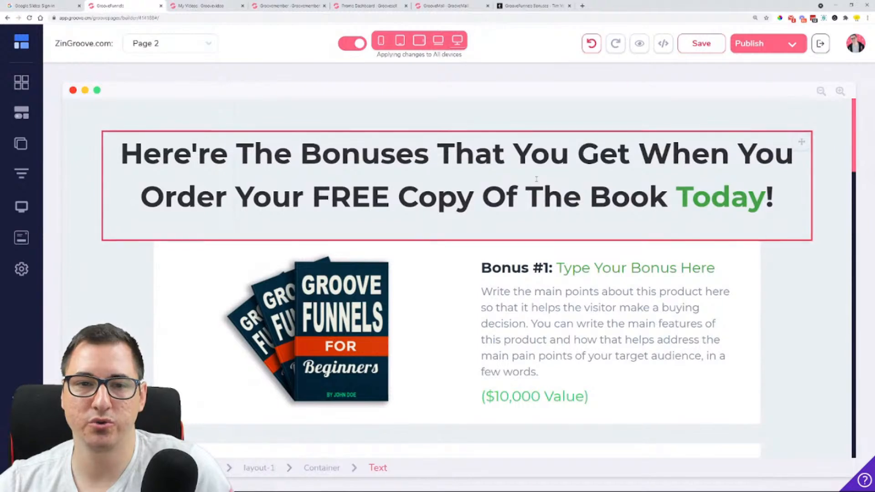
{"action": "scroll", "coordinate": [534, 169], "scroll_direction": "down", "scroll_amount": 3}
{"action": "scroll", "coordinate": [401, 230], "scroll_direction": "up", "scroll_amount": 3}
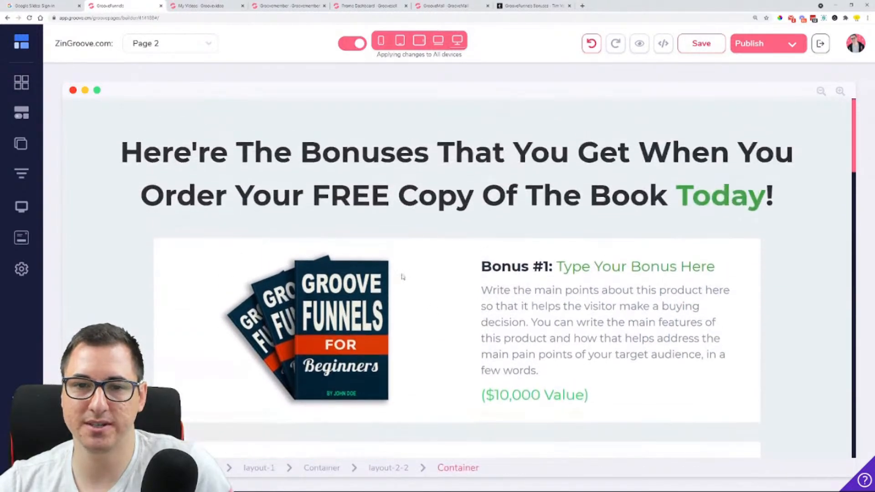
Review the inserted block from its main heading through Bonuses #1 to #4, the total value line and the "So...What's The Catch?" section
{"action": "left_click_drag", "start_coordinate": [174, 152], "coordinate": [774, 198]}
{"action": "scroll", "coordinate": [478, 179], "scroll_direction": "down", "scroll_amount": 10}
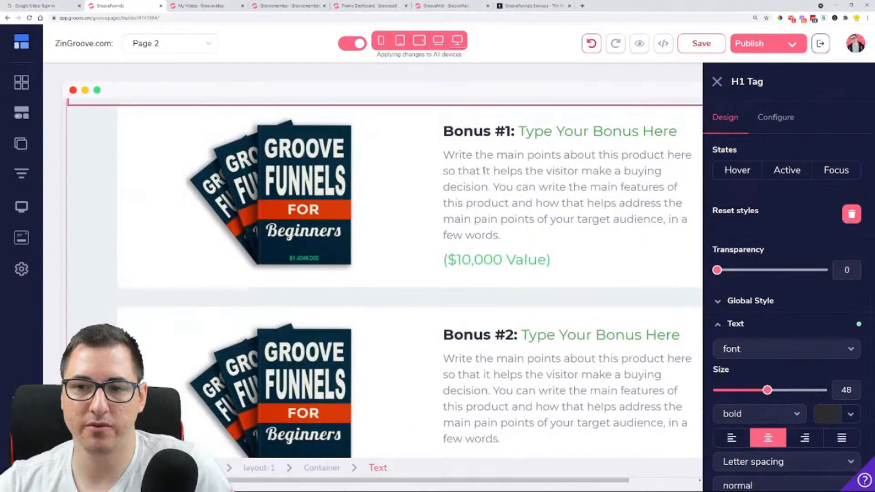
{"action": "scroll", "coordinate": [349, 155], "scroll_direction": "down", "scroll_amount": 7}
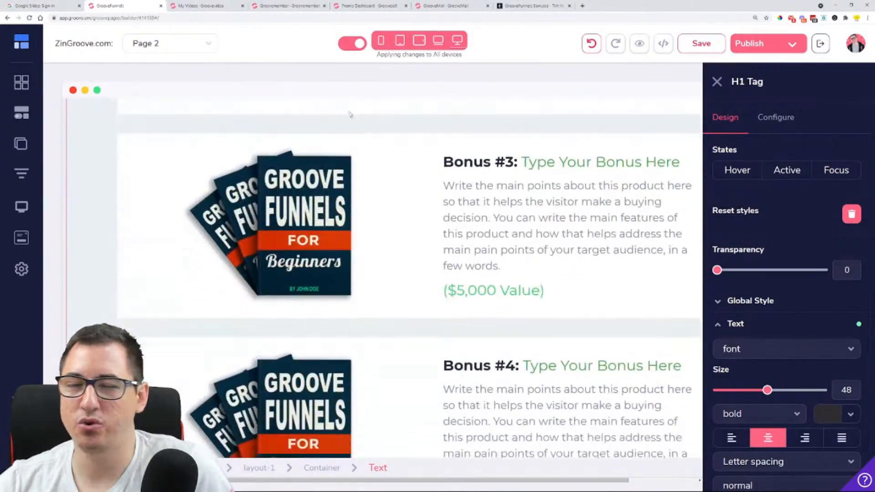
{"action": "scroll", "coordinate": [344, 207], "scroll_direction": "down", "scroll_amount": 6}
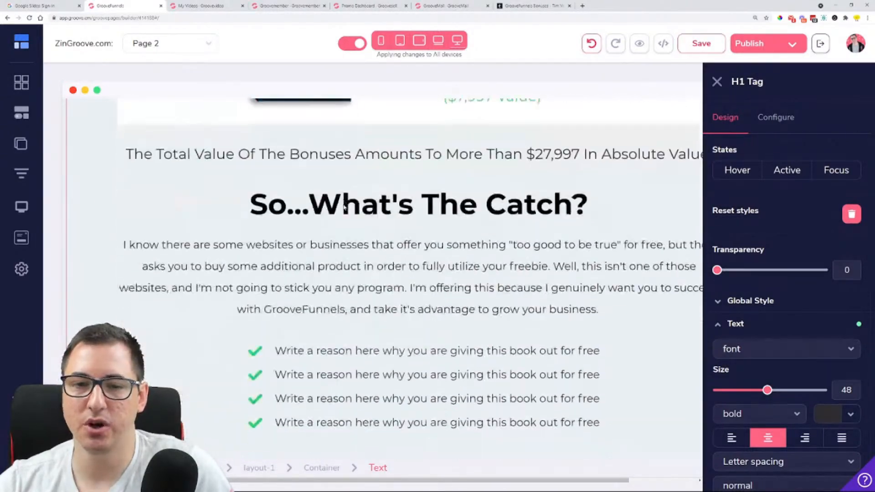
{"action": "scroll", "coordinate": [619, 176], "scroll_direction": "up", "scroll_amount": 9}
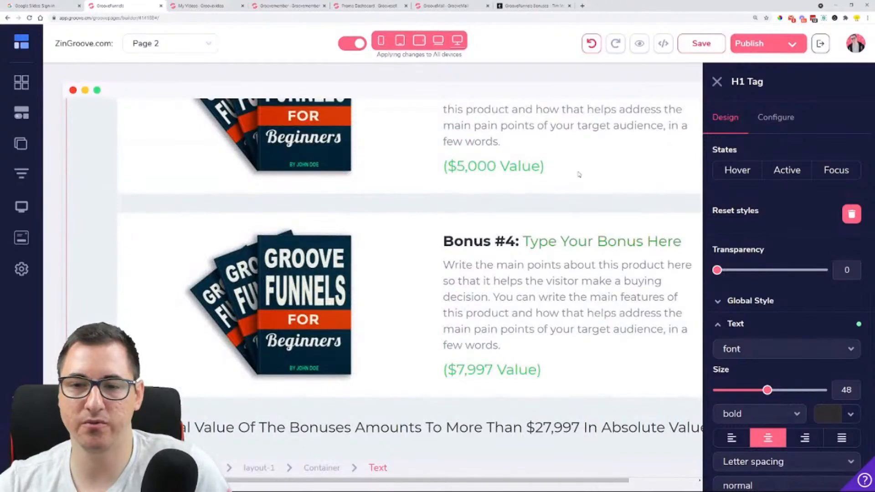
{"action": "key", "text": "ctrl+minus"}
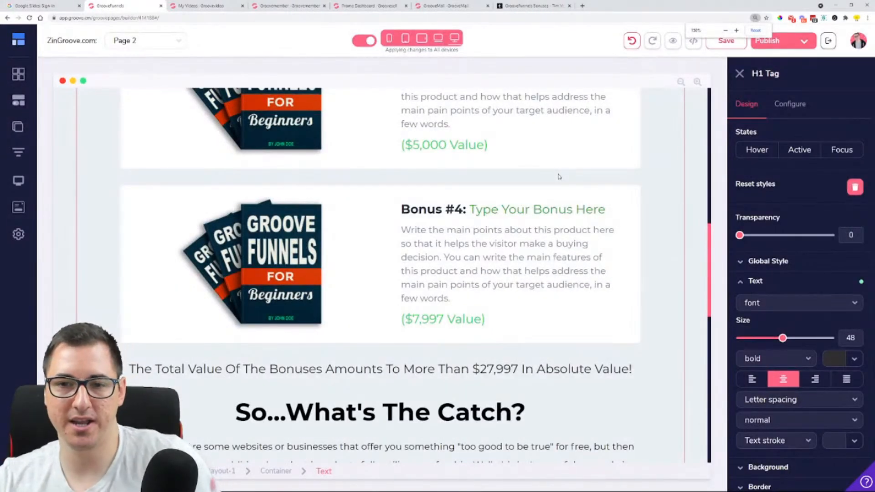
{"action": "scroll", "coordinate": [559, 176], "scroll_direction": "down", "scroll_amount": 4}
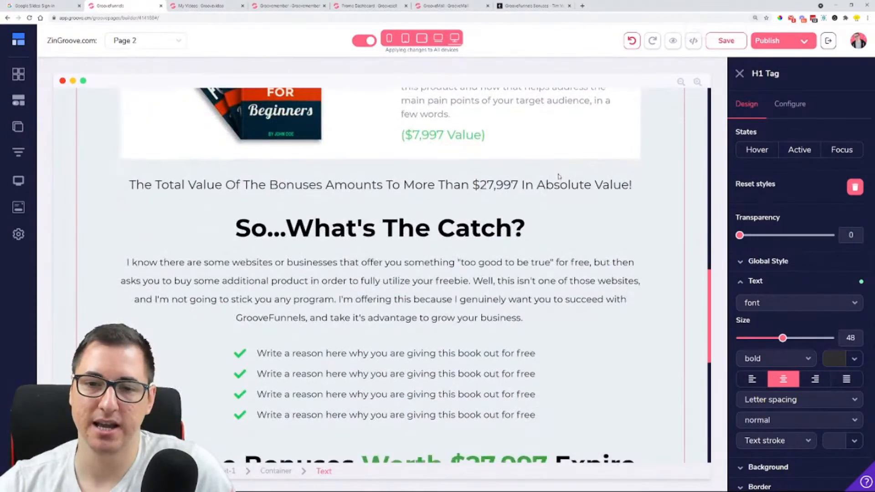
{"action": "scroll", "coordinate": [559, 177], "scroll_direction": "down", "scroll_amount": 3}
{"action": "scroll", "coordinate": [380, 274], "scroll_direction": "down", "scroll_amount": 3}
{"action": "scroll", "coordinate": [381, 273], "scroll_direction": "up", "scroll_amount": 5}
{"action": "scroll", "coordinate": [380, 273], "scroll_direction": "up", "scroll_amount": 2}
{"action": "scroll", "coordinate": [380, 273], "scroll_direction": "down", "scroll_amount": 4}
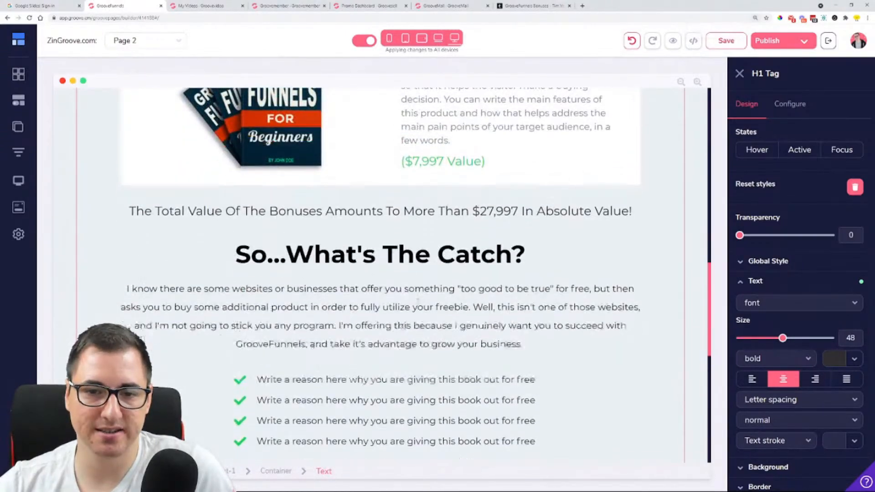
Switch to the timverdouw.com bonuses page and examine how its Bonus #1 image, title, description and sign-up call are laid out
{"action": "left_click", "coordinate": [528, 6]}
{"action": "scroll", "coordinate": [416, 196], "scroll_direction": "down", "scroll_amount": 10}
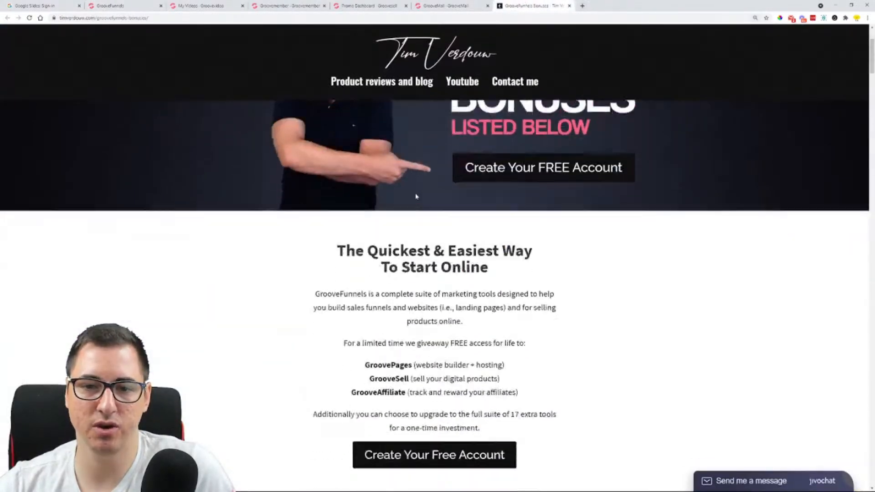
{"action": "scroll", "coordinate": [348, 154], "scroll_direction": "down", "scroll_amount": 9}
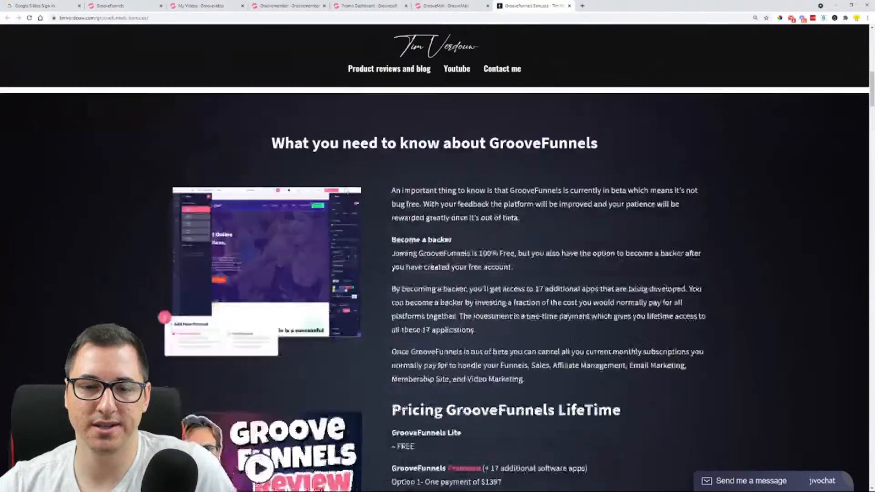
{"action": "scroll", "coordinate": [374, 153], "scroll_direction": "down", "scroll_amount": 5}
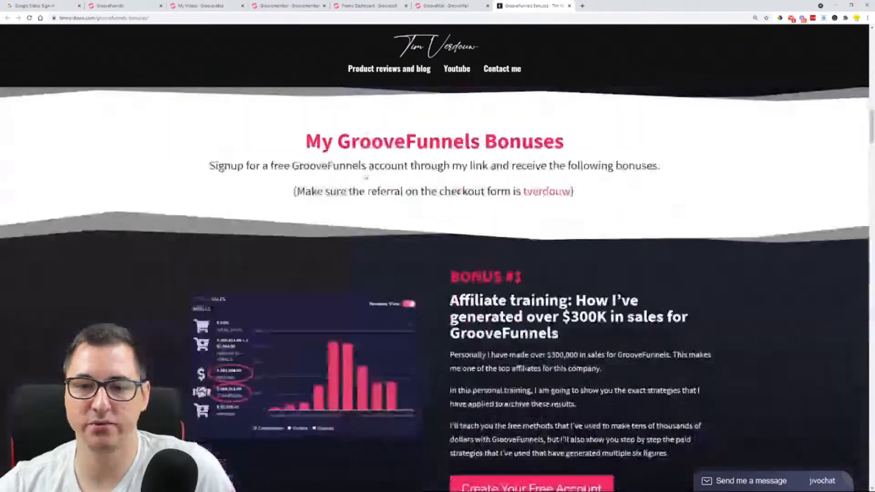
{"action": "scroll", "coordinate": [190, 99], "scroll_direction": "down", "scroll_amount": 2}
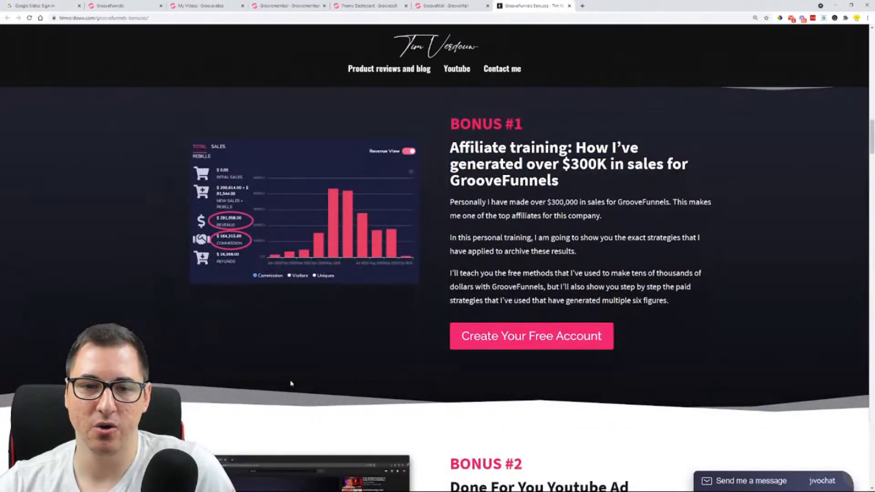
{"action": "scroll", "coordinate": [715, 410], "scroll_direction": "up", "scroll_amount": 2}
{"action": "left_click_drag", "start_coordinate": [450, 214], "coordinate": [592, 392]}
{"action": "left_click", "coordinate": [709, 384]}
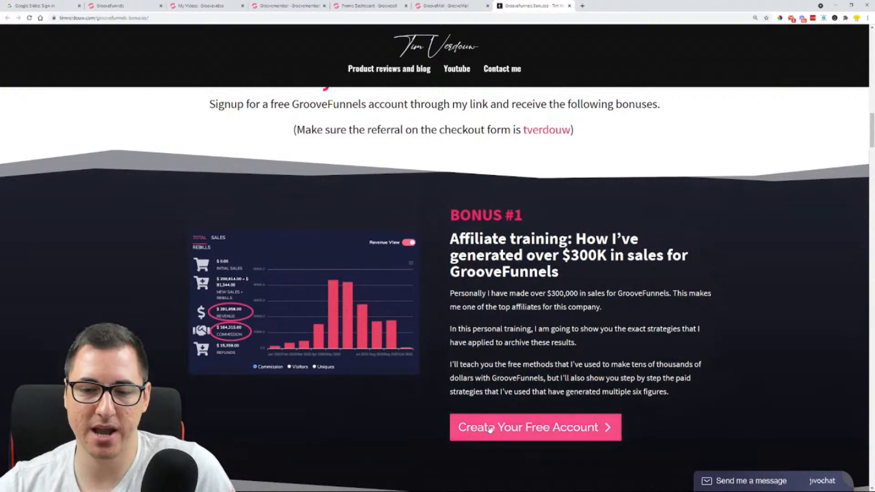
Return to Page 2 in the GroovePages builder and recheck the bonus descriptions and value lines from Bonus #4 up to the heading
{"action": "left_click", "coordinate": [455, 5]}
{"action": "scroll", "coordinate": [462, 105], "scroll_direction": "up", "scroll_amount": 2}
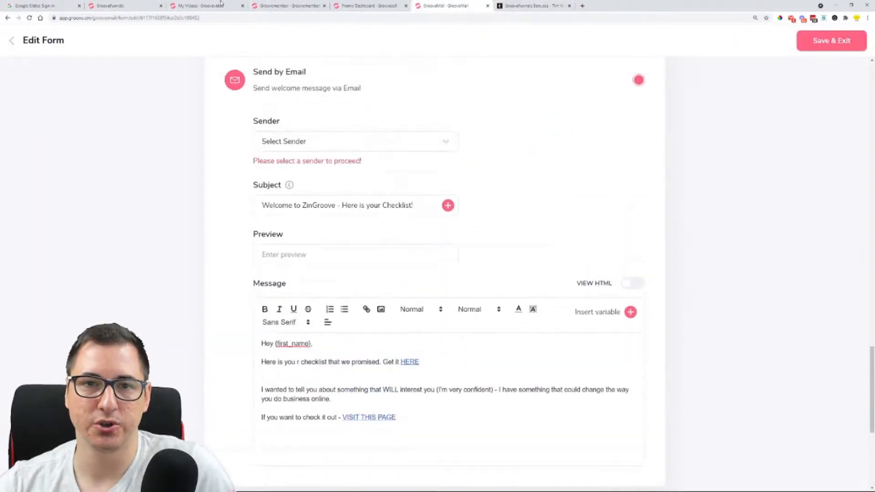
{"action": "left_click", "coordinate": [119, 6]}
{"action": "scroll", "coordinate": [410, 256], "scroll_direction": "up", "scroll_amount": 6}
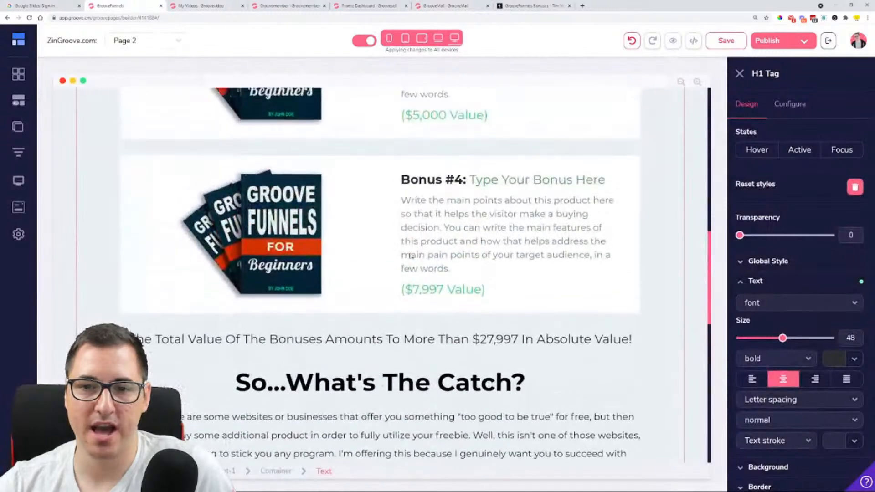
{"action": "scroll", "coordinate": [439, 159], "scroll_direction": "up", "scroll_amount": 3}
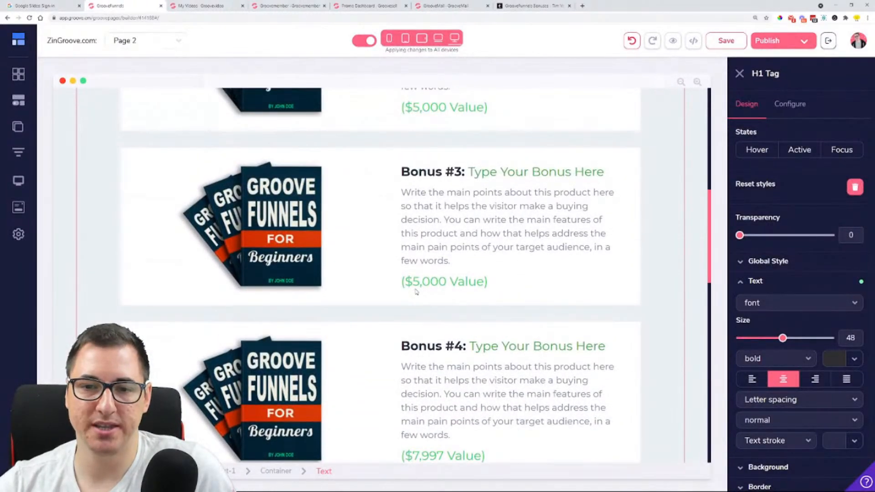
{"action": "left_click_drag", "start_coordinate": [402, 283], "coordinate": [492, 281]}
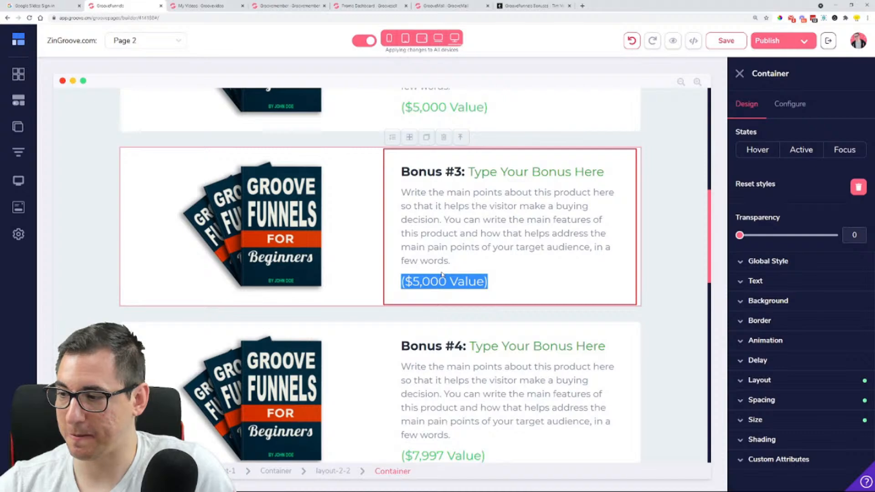
{"action": "scroll", "coordinate": [441, 273], "scroll_direction": "up", "scroll_amount": 4}
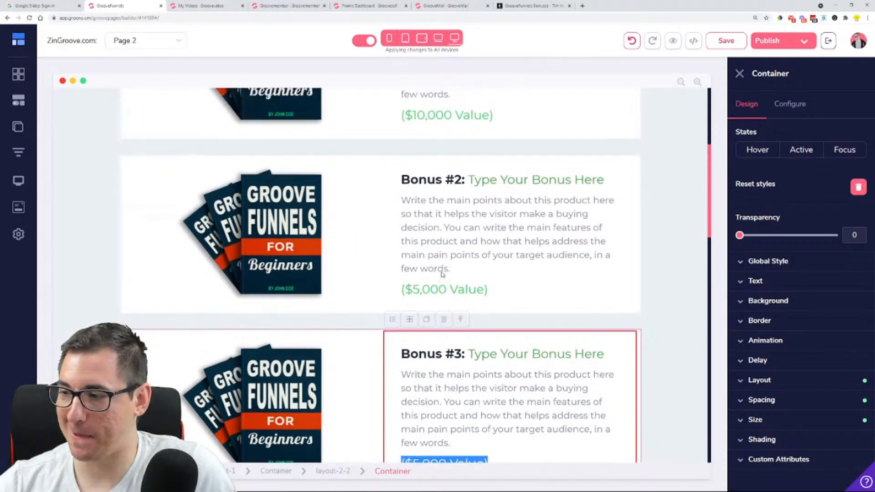
{"action": "scroll", "coordinate": [442, 274], "scroll_direction": "up", "scroll_amount": 5}
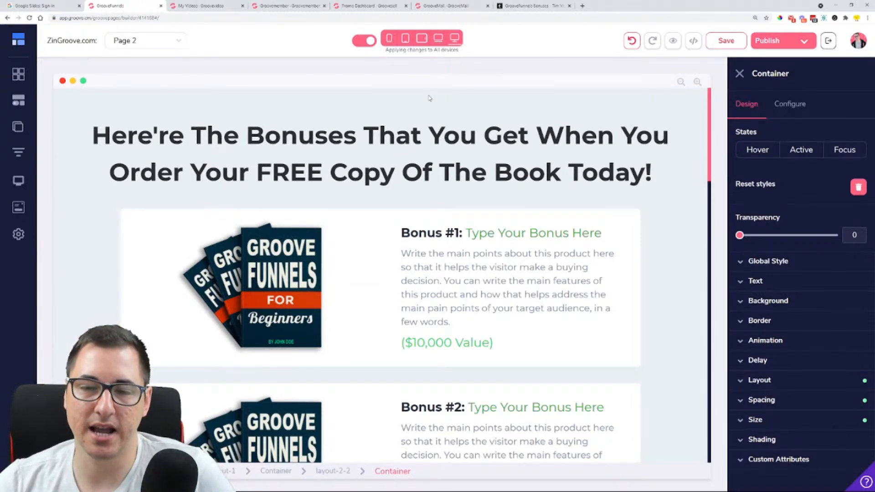
{"action": "scroll", "coordinate": [429, 98], "scroll_direction": "down", "scroll_amount": 2}
{"action": "scroll", "coordinate": [428, 98], "scroll_direction": "up", "scroll_amount": 2}
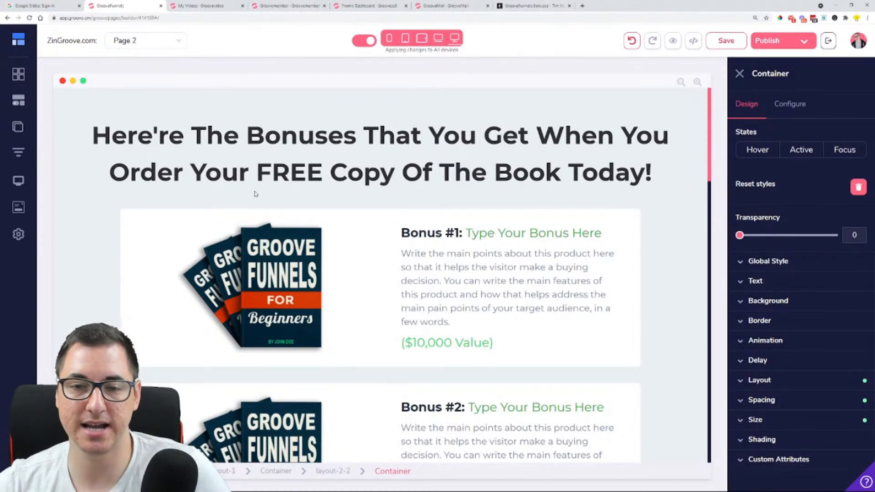
{"action": "scroll", "coordinate": [590, 158], "scroll_direction": "down", "scroll_amount": 1}
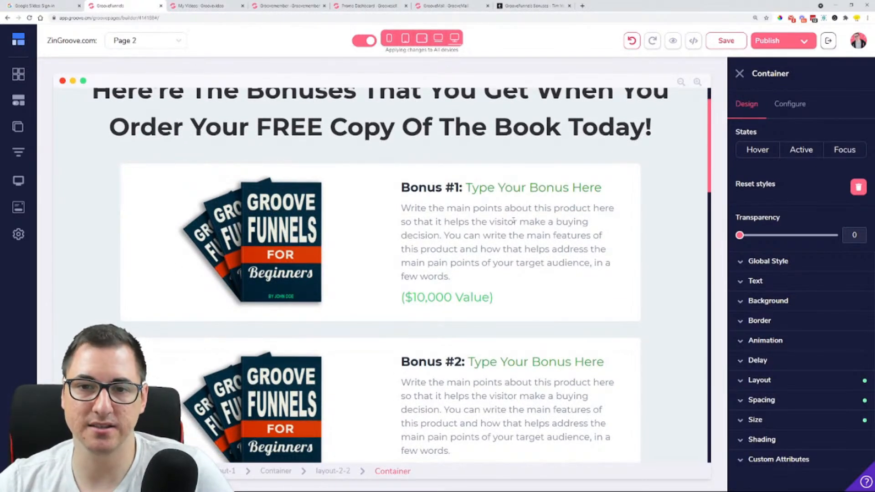
{"action": "scroll", "coordinate": [513, 221], "scroll_direction": "up", "scroll_amount": 1}
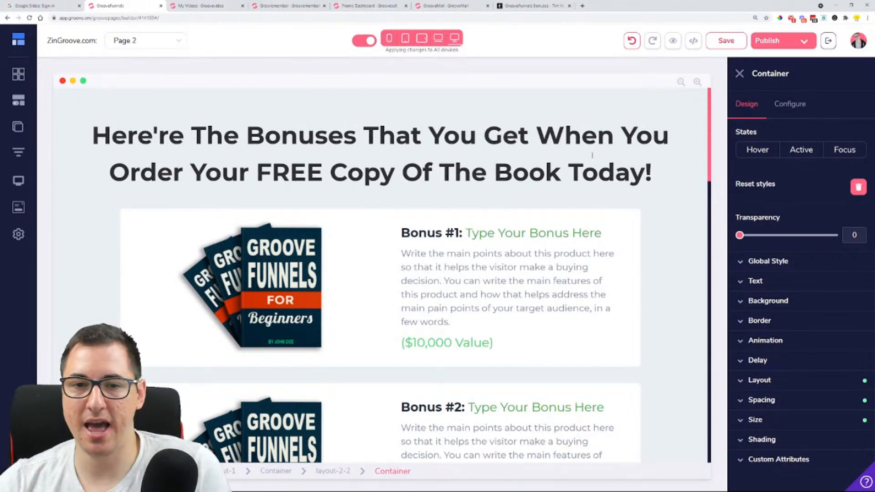
Delete the main heading above Bonus #1 that mentions ordering the free book
{"action": "left_click", "coordinate": [323, 172]}
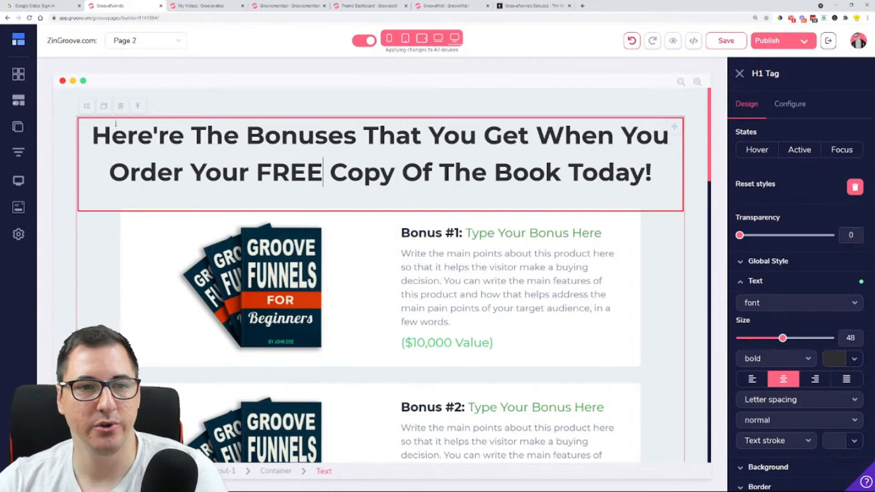
{"action": "left_click", "coordinate": [121, 106]}
{"action": "left_click", "coordinate": [476, 275]}
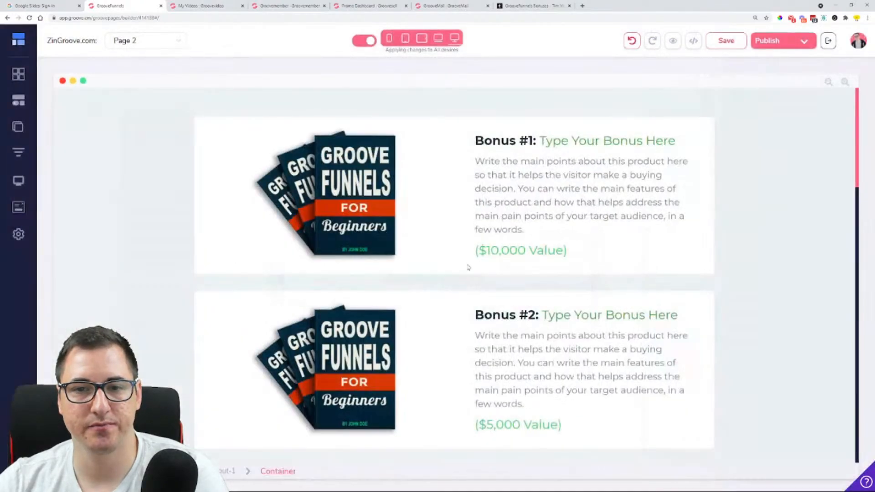
Delete the countdown timer under the "The Free Bonuses Worth $27,997 Expire When The Timer Hits Zero" heading
{"action": "scroll", "coordinate": [476, 278], "scroll_direction": "down", "scroll_amount": 14}
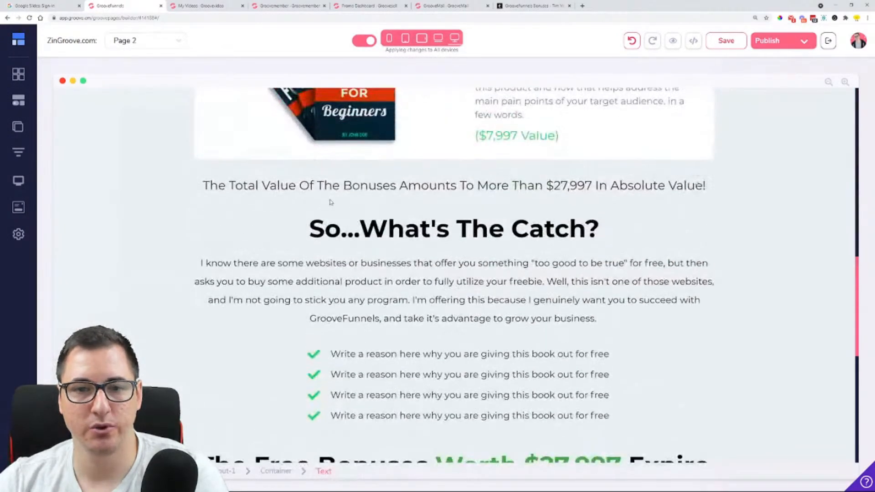
{"action": "scroll", "coordinate": [301, 214], "scroll_direction": "down", "scroll_amount": 6}
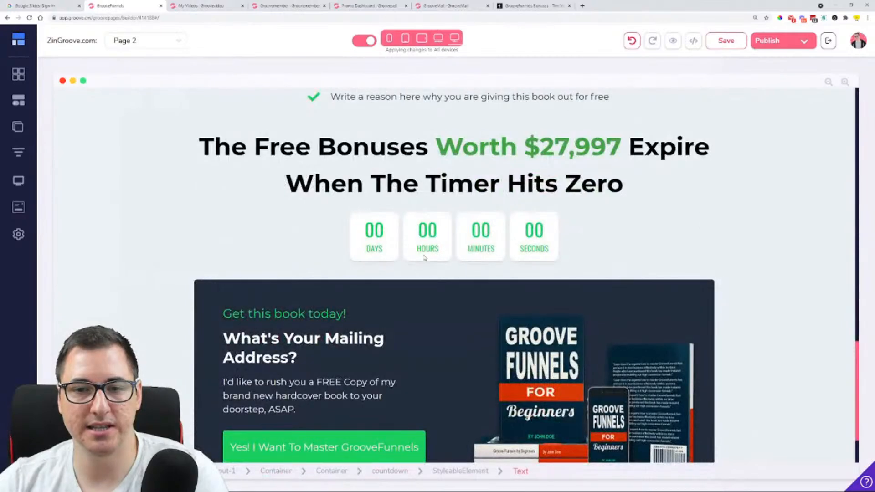
{"action": "left_click", "coordinate": [243, 215]}
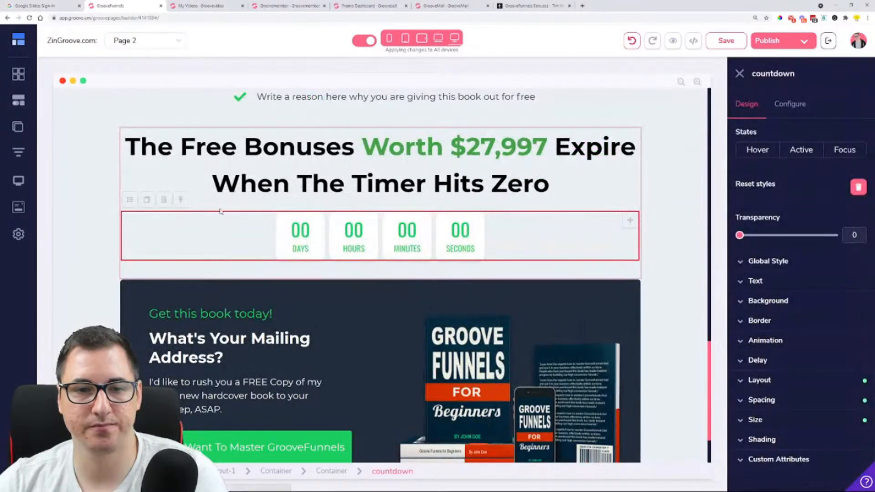
{"action": "left_click", "coordinate": [165, 200]}
{"action": "left_click", "coordinate": [469, 275]}
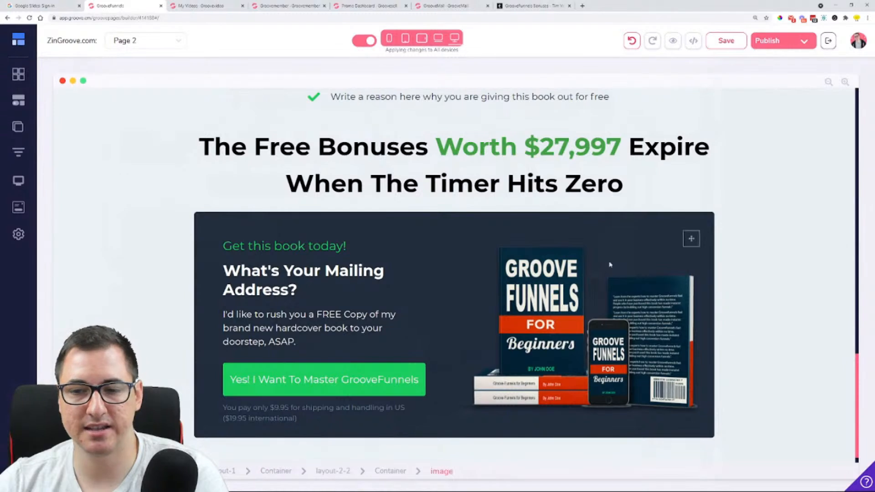
Check the book image and the "Yes! I Want To Master GrooveFunnels" button in the dark mailing-address box
{"action": "left_click", "coordinate": [576, 279]}
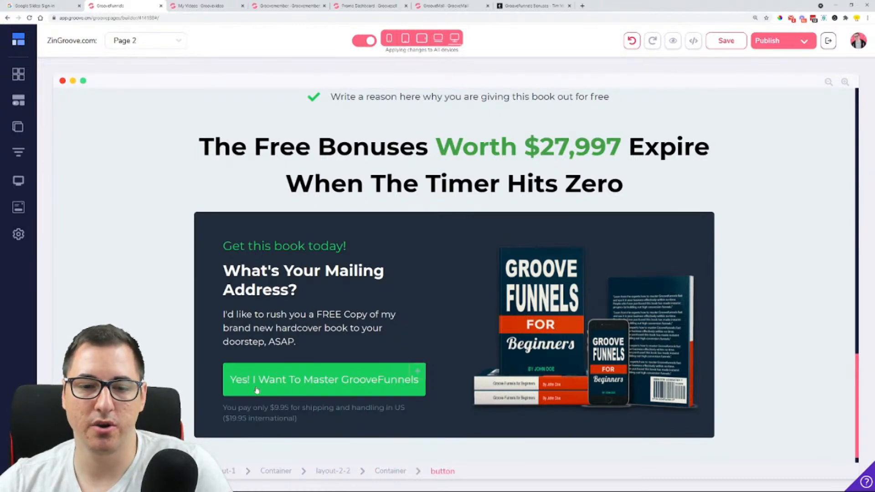
{"action": "left_click", "coordinate": [305, 389]}
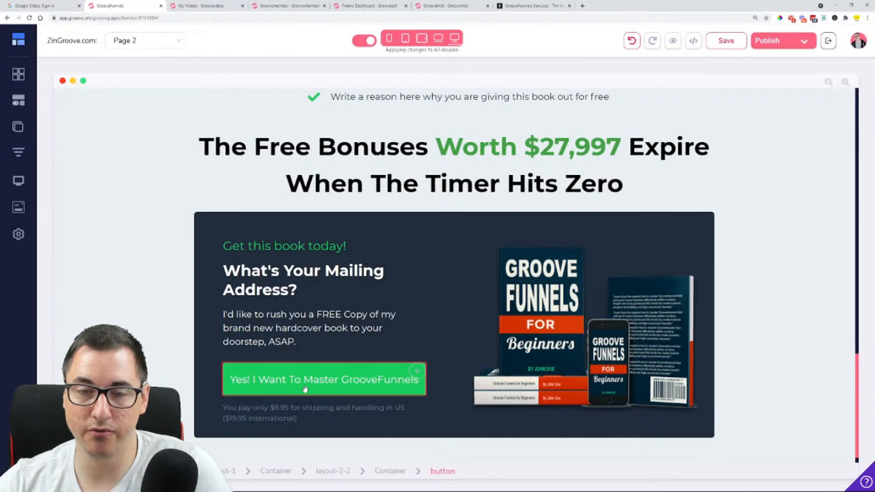
{"action": "scroll", "coordinate": [381, 337], "scroll_direction": "up", "scroll_amount": 20}
{"action": "scroll", "coordinate": [454, 273], "scroll_direction": "up", "scroll_amount": 4}
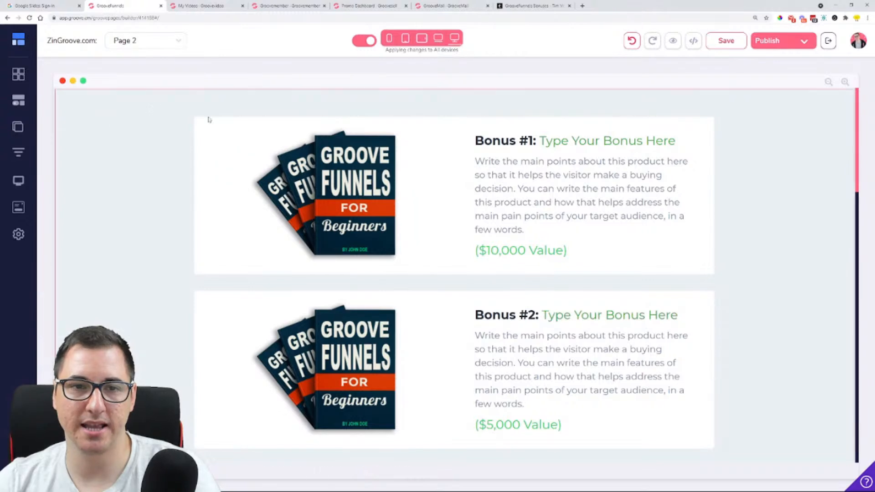
Insert the Call to Action block headed "Click The Link Below To Get Your FREE Copy" above Bonus #1
{"action": "left_click", "coordinate": [21, 80]}
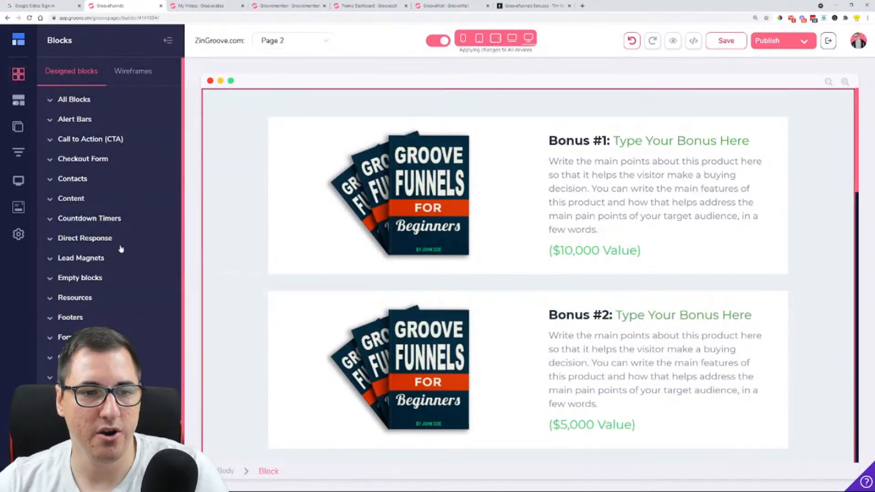
{"action": "left_click", "coordinate": [124, 139]}
{"action": "scroll", "coordinate": [136, 193], "scroll_direction": "down", "scroll_amount": 5}
{"action": "scroll", "coordinate": [136, 193], "scroll_direction": "down", "scroll_amount": 2}
{"action": "scroll", "coordinate": [136, 193], "scroll_direction": "down", "scroll_amount": 4}
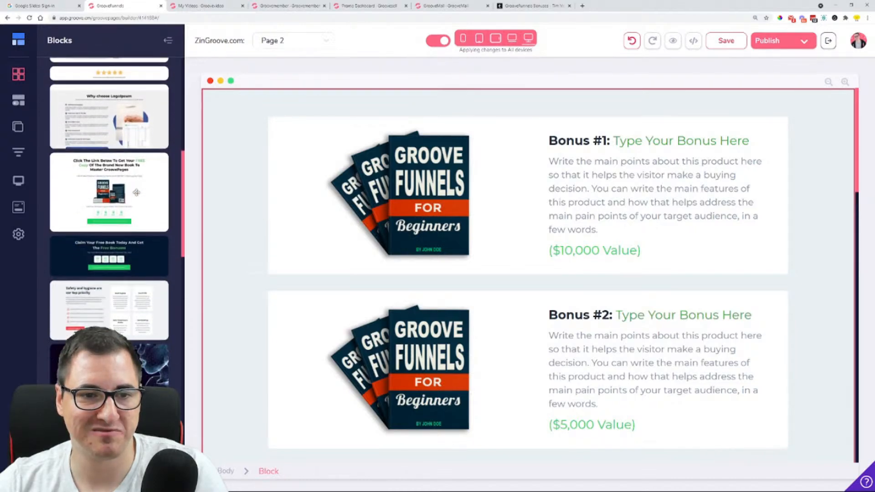
{"action": "left_click_drag", "start_coordinate": [111, 197], "coordinate": [583, 116]}
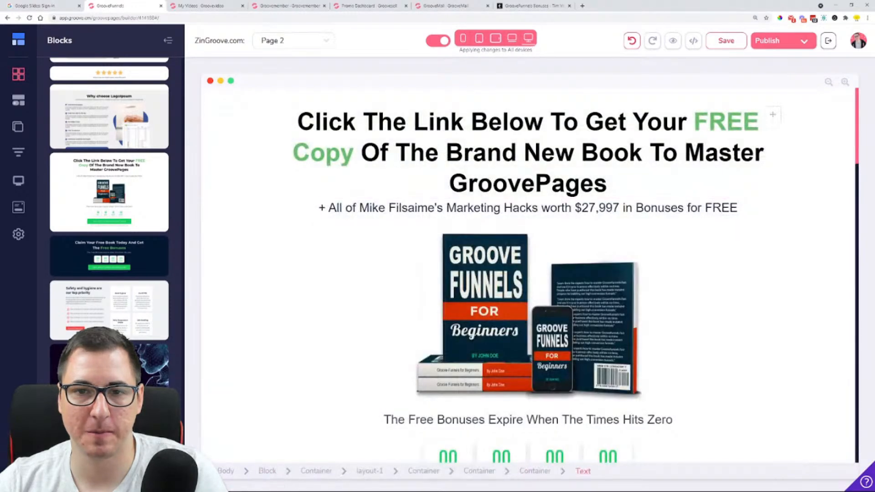
Replace the inserted block's heading with "Get The Best BONUSES for XYZ"
{"action": "double_click", "coordinate": [490, 151]}
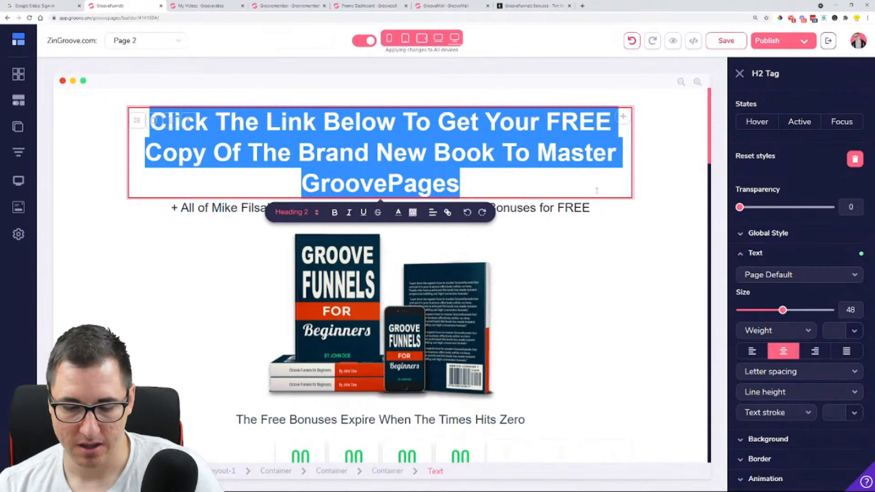
{"action": "type", "text": "Get "}
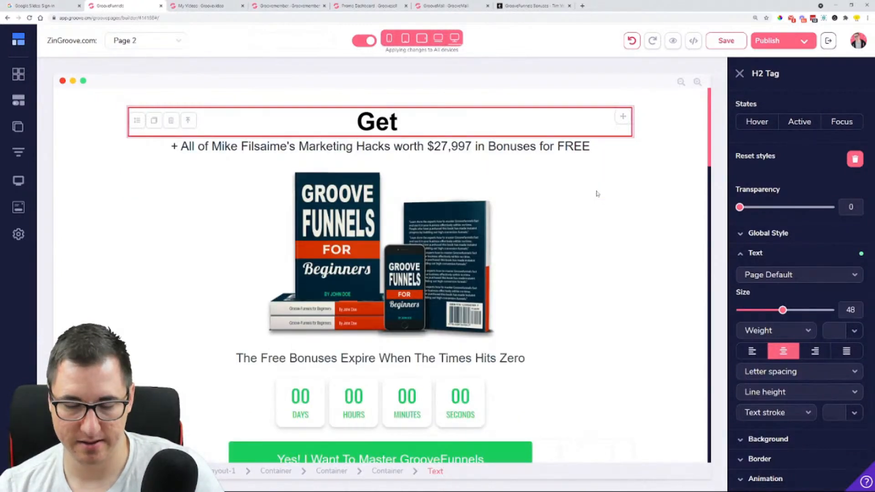
{"action": "type", "text": "The Best"}
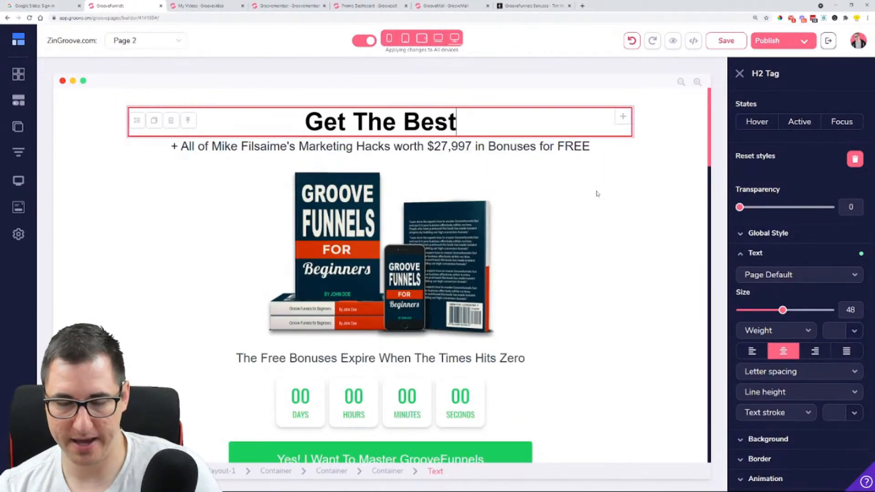
{"action": "type", "text": " BONUSES"}
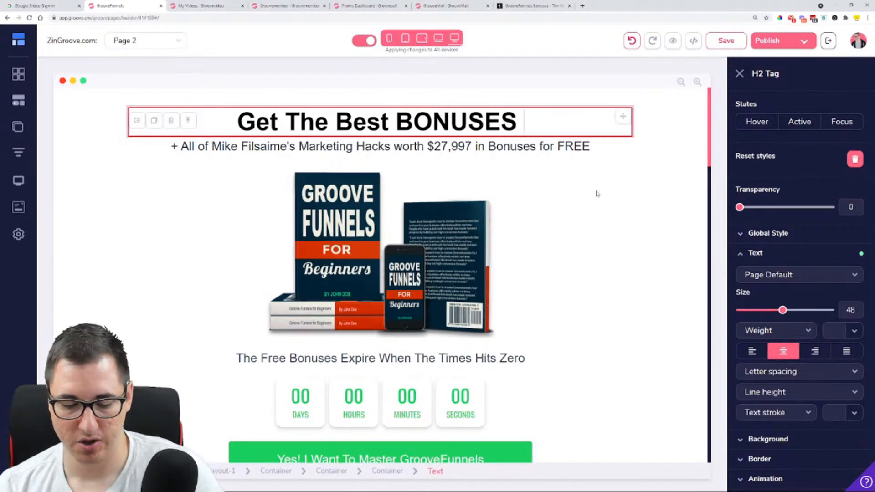
{"action": "type", "text": " for XYZ"}
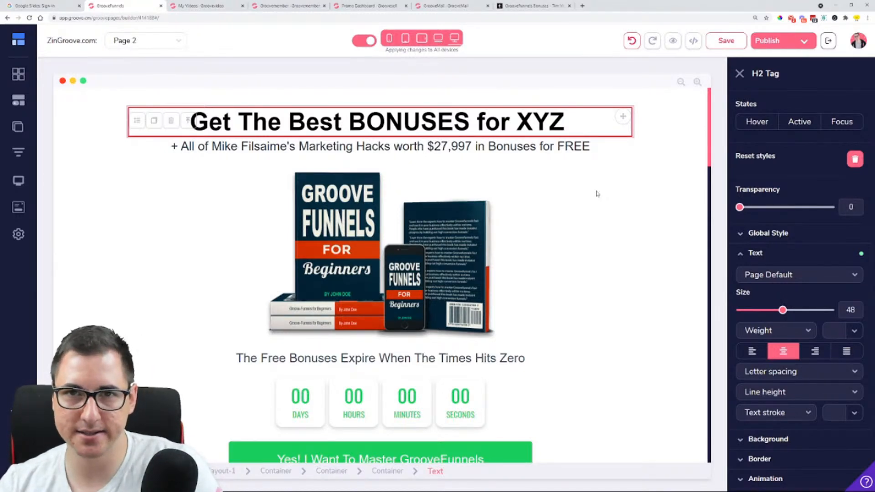
Rewrite the heading as "Get this Done For you tools in order to have your Dentist website up and running Online Quickly"
{"action": "key", "text": "ctrl+a"}
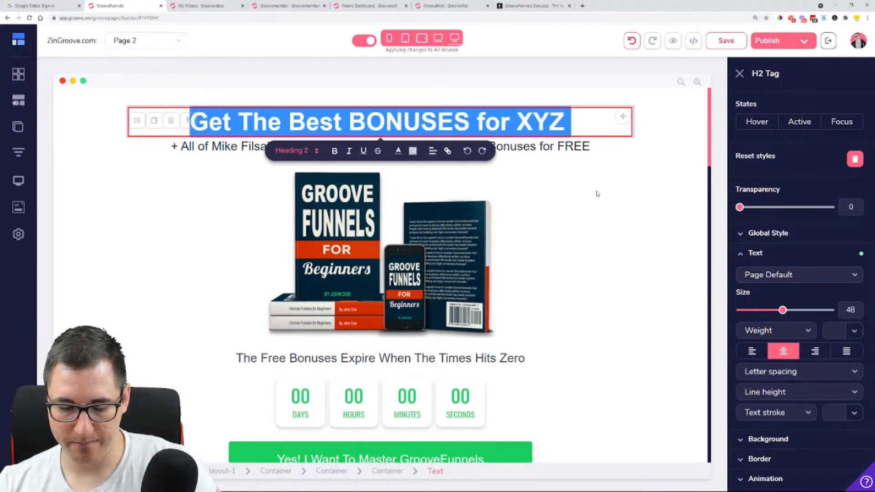
{"action": "type", "text": "Get "}
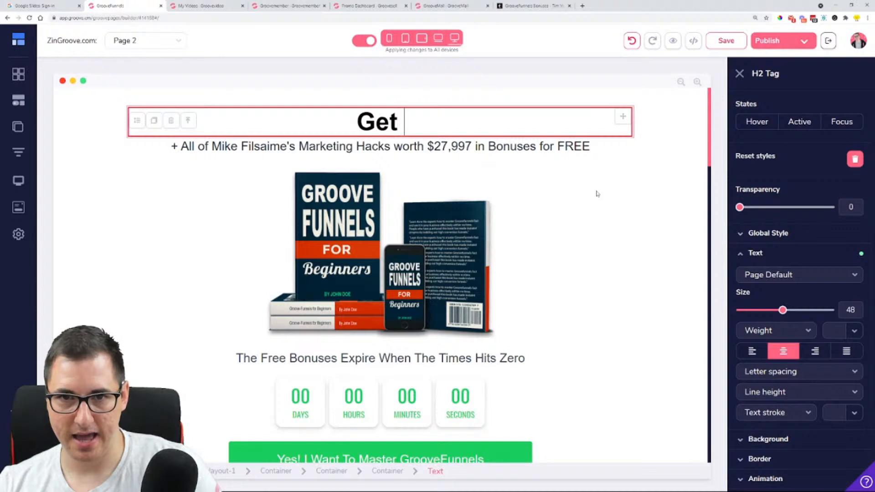
{"action": "type", "text": "this "}
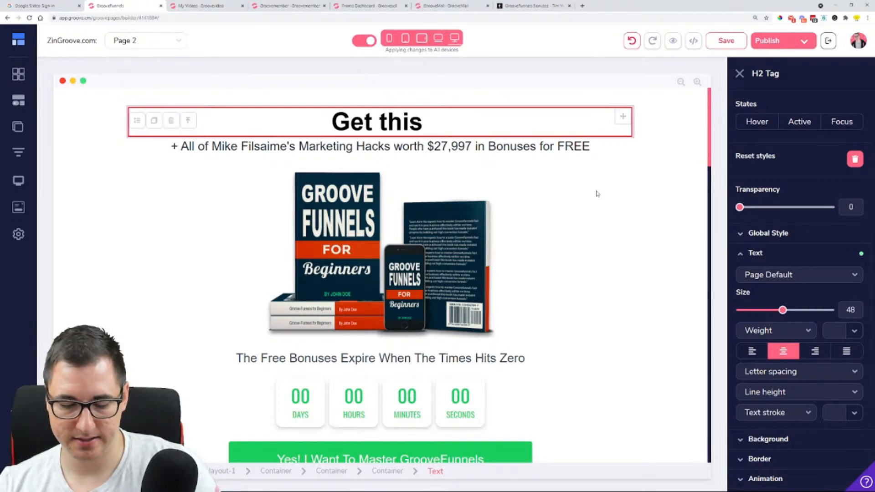
{"action": "type", "text": "DON"}
{"action": "key", "text": "BackSpace"}
{"action": "key", "text": "BackSpace"}
{"action": "type", "text": "o"}
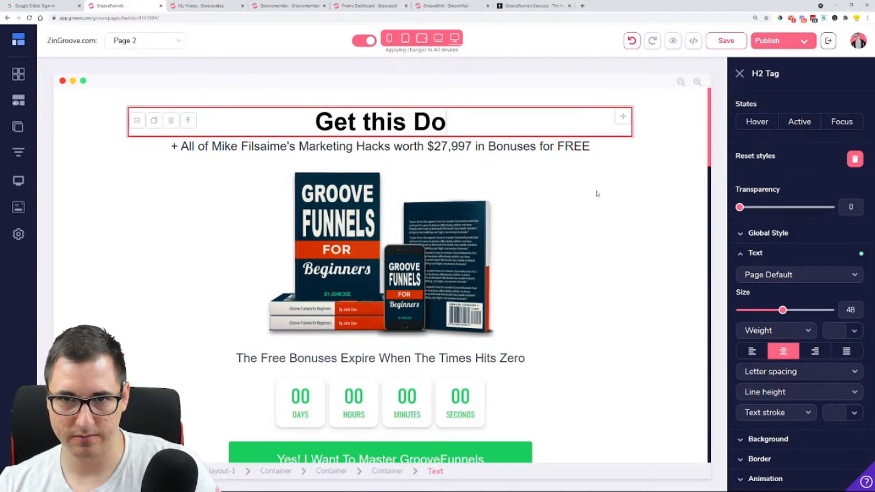
{"action": "type", "text": "ne -"}
{"action": "key", "text": "BackSpace"}
{"action": "key", "text": "BackSpace"}
{"action": "type", "text": "For"}
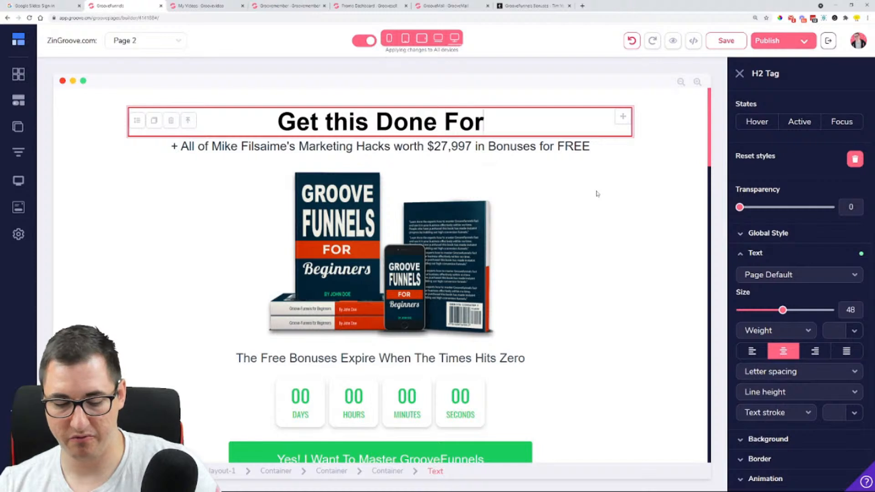
{"action": "type", "text": " you"}
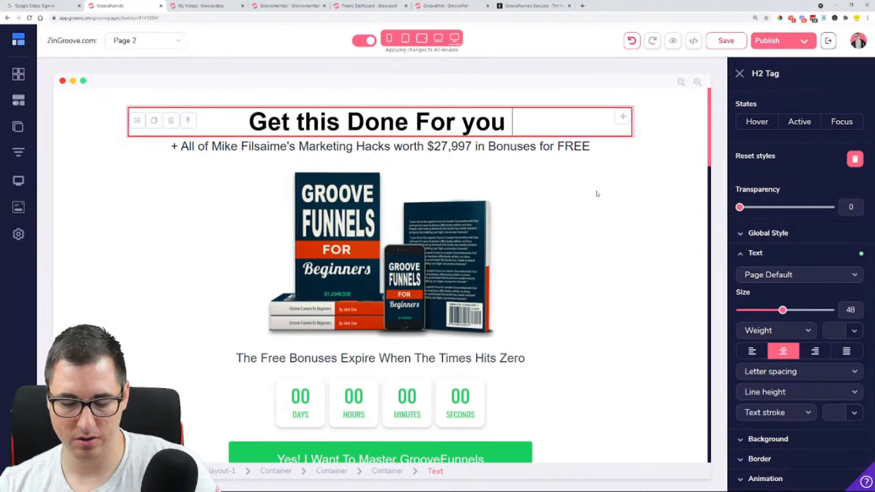
{"action": "type", "text": " tools in of"}
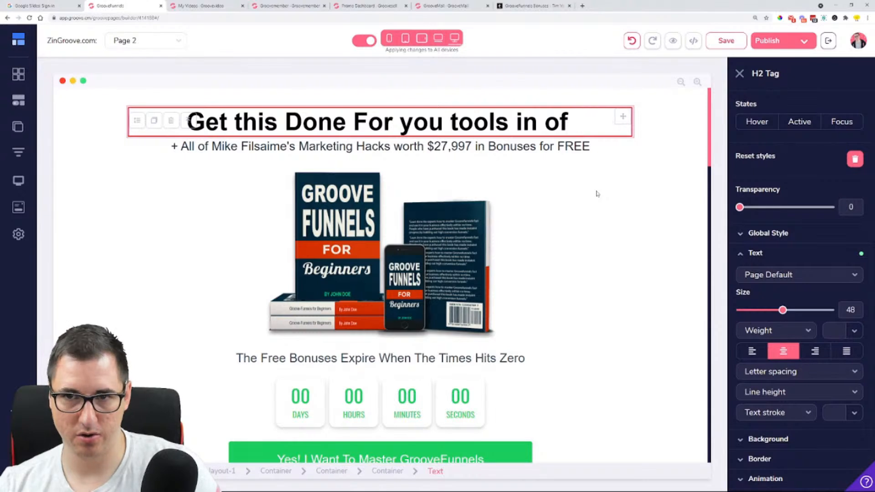
{"action": "key", "text": "BackSpace"}
{"action": "key", "text": "BackSpace"}
{"action": "type", "text": "rder to"}
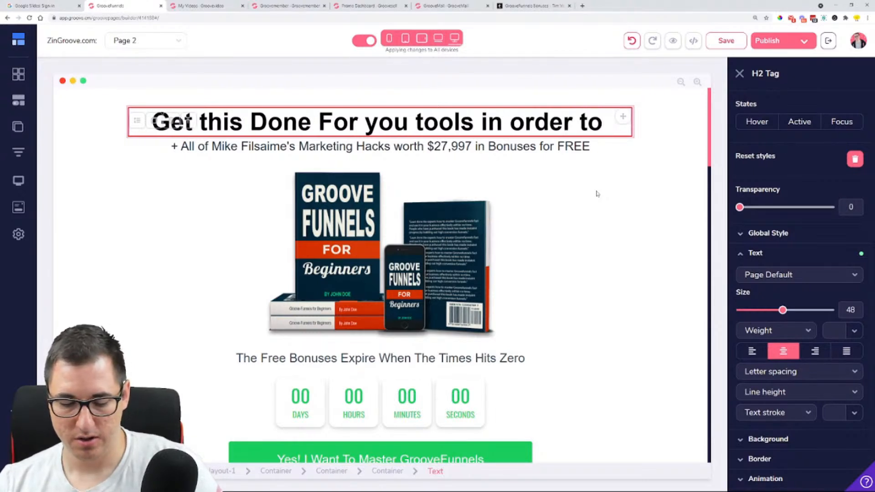
{"action": "type", "text": " have your "}
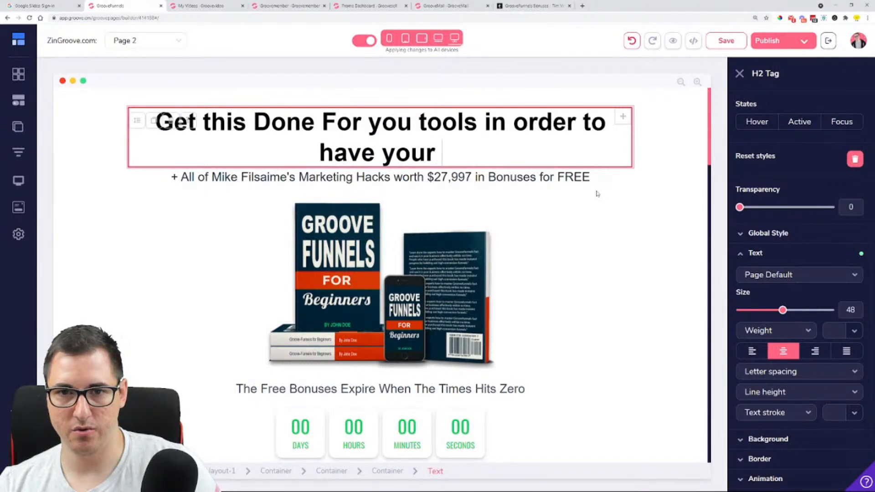
{"action": "type", "text": "Dentist"}
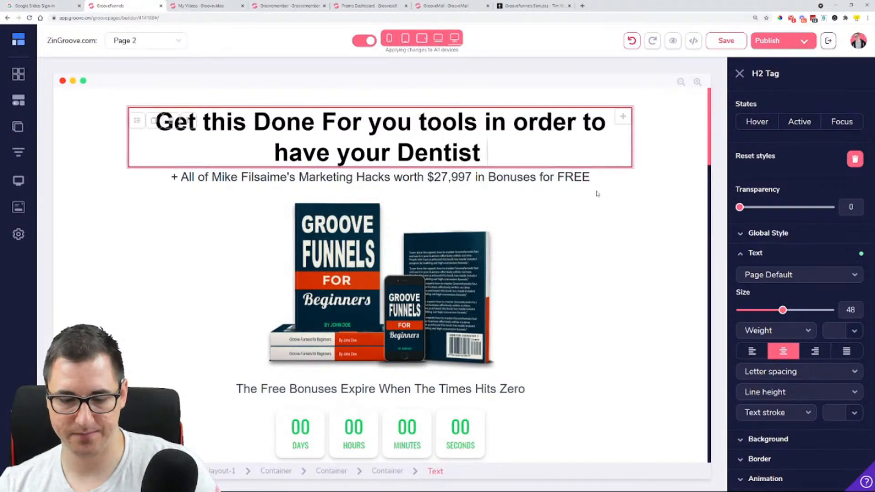
{"action": "type", "text": " webist"}
{"action": "key", "text": "BackSpace"}
{"action": "type", "text": "i"}
{"action": "key", "text": "BackSpace"}
{"action": "key", "text": "BackSpace"}
{"action": "key", "text": "BackSpace"}
{"action": "type", "text": "site U"}
{"action": "key", "text": "BackSpace"}
{"action": "type", "text": "up and r"}
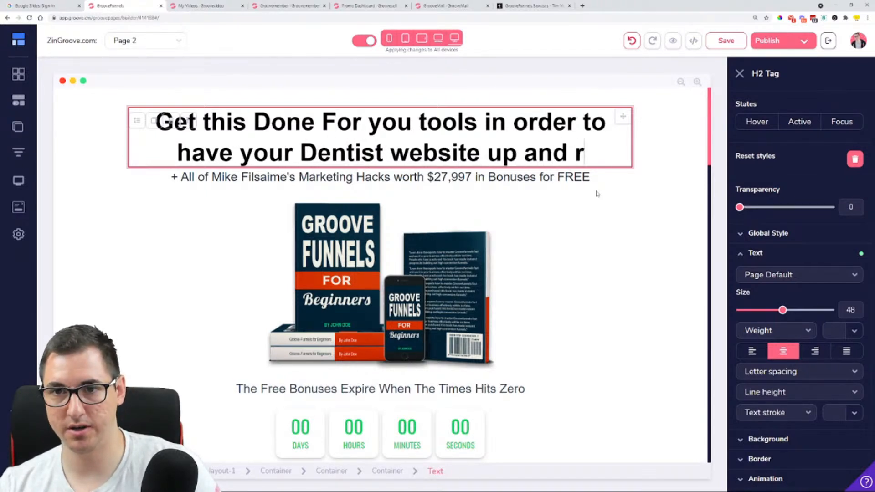
{"action": "type", "text": "unning Online "}
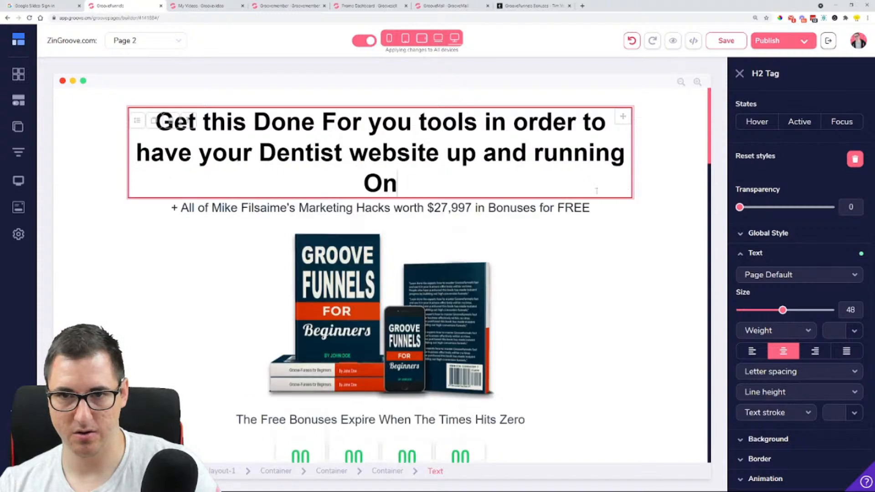
{"action": "type", "text": "QUickly"}
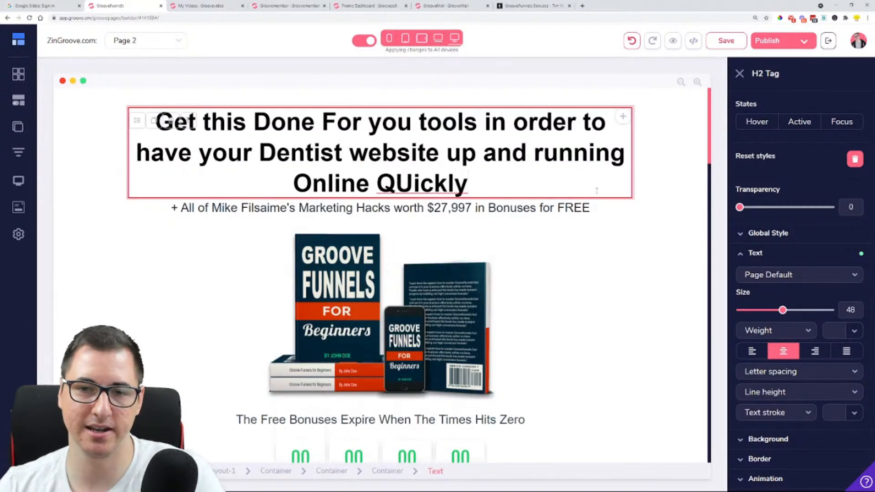
{"action": "left_click", "coordinate": [412, 186]}
{"action": "key", "text": "BackSpace"}
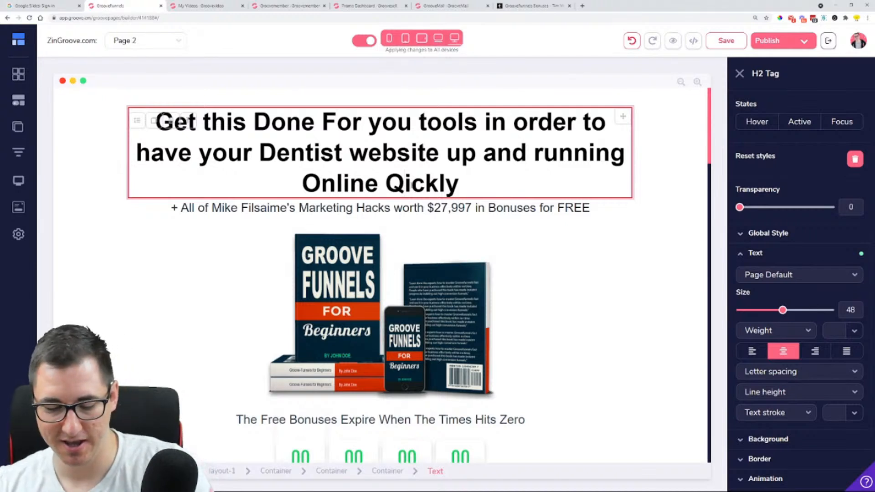
{"action": "type", "text": "u"}
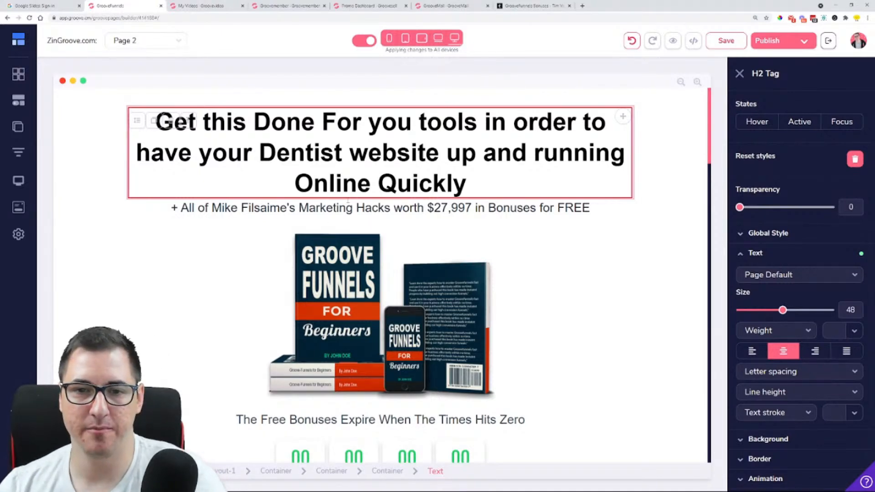
{"action": "scroll", "coordinate": [348, 200], "scroll_direction": "down", "scroll_amount": 6}
{"action": "scroll", "coordinate": [319, 208], "scroll_direction": "up", "scroll_amount": 6}
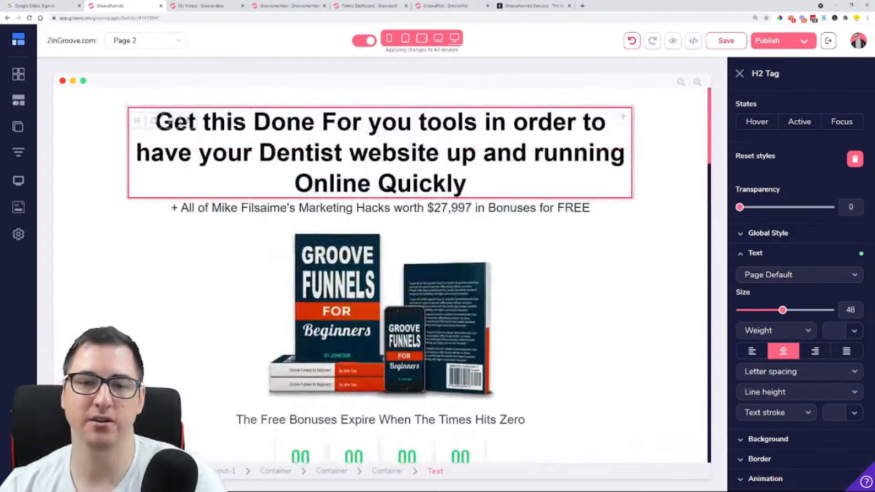
{"action": "left_click", "coordinate": [298, 210]}
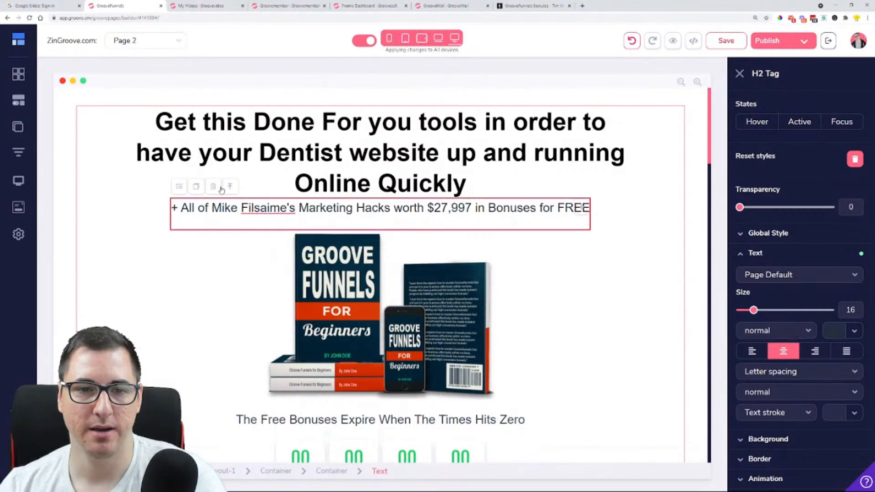
{"action": "left_click", "coordinate": [213, 186]}
{"action": "left_click", "coordinate": [413, 274]}
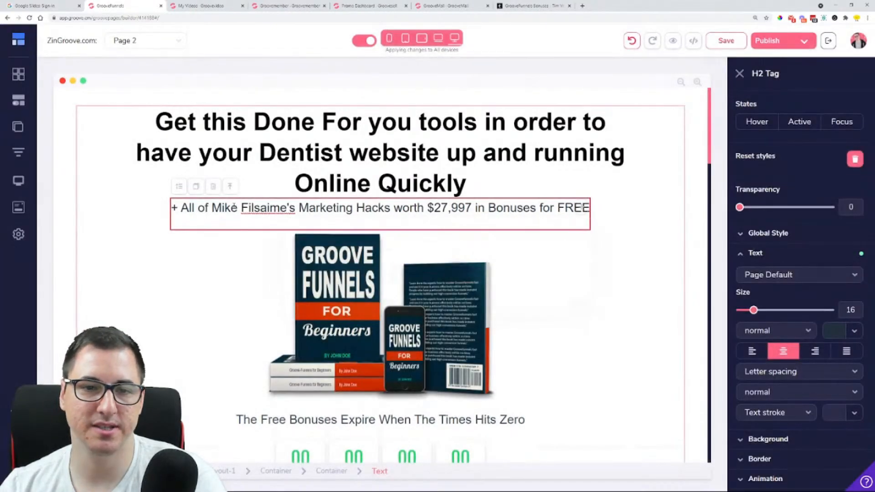
Replace the subheading under the main heading with "...even if you have no clue where to start yet."
{"action": "triple_click", "coordinate": [329, 215]}
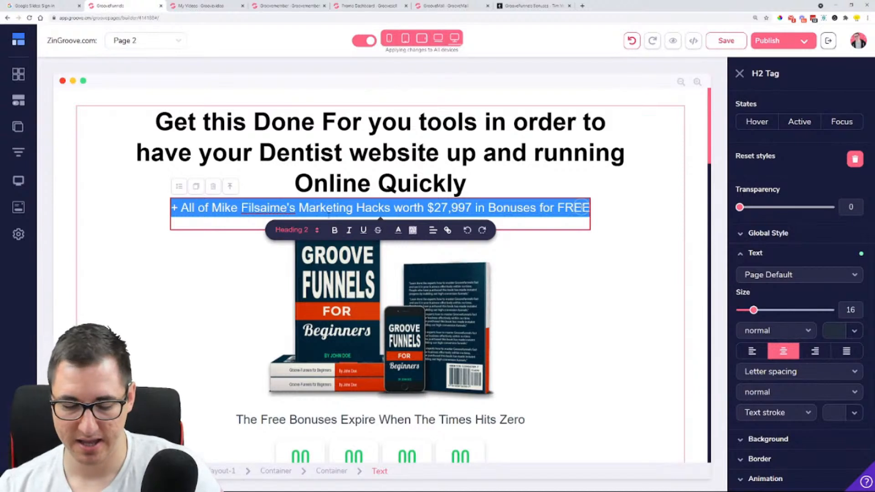
{"action": "type", "text": "...even"}
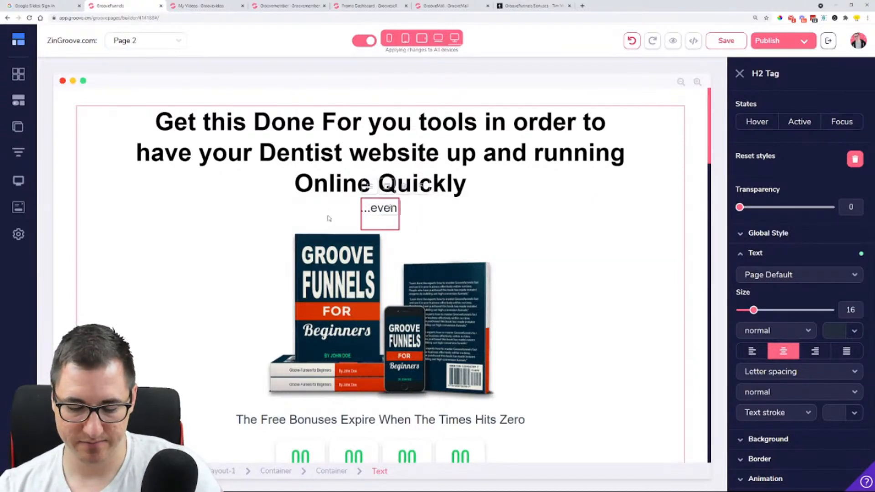
{"action": "type", "text": " if you have"}
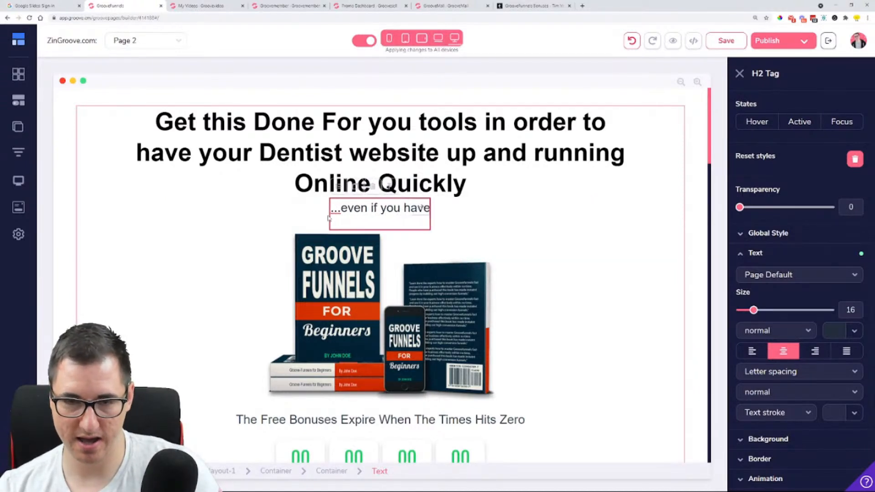
{"action": "type", "text": " no"}
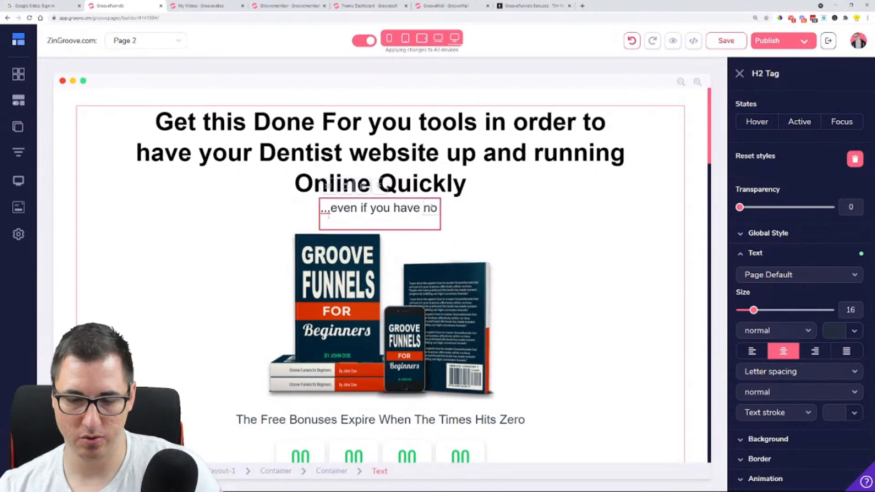
{"action": "type", "text": " clue where"}
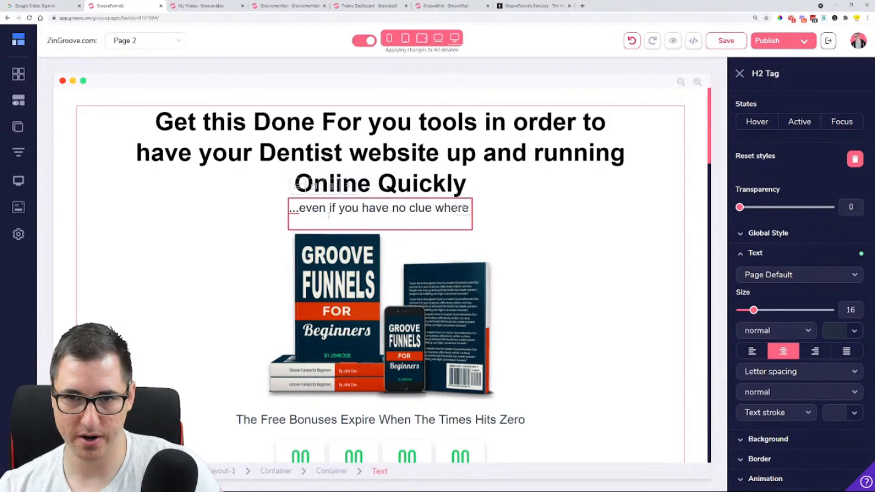
{"action": "type", "text": " to start yet."}
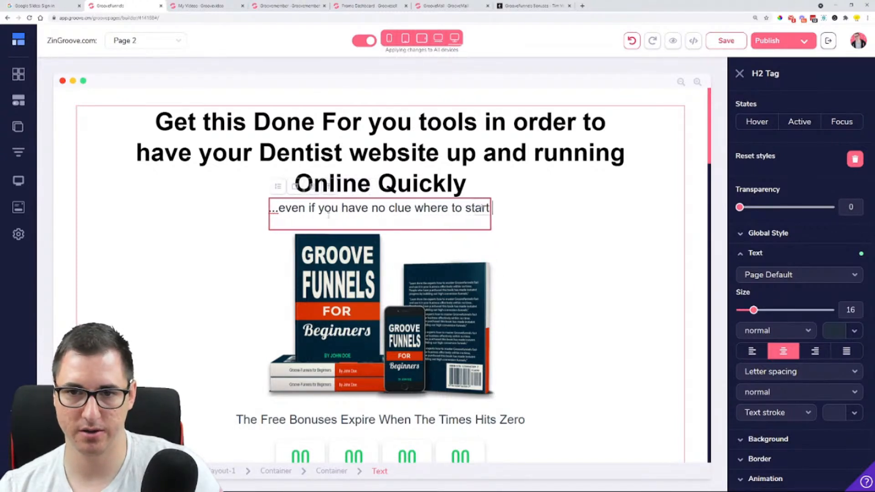
Swap the book image below the subheading for the pink Affiliate Action Challenge mockup from the image library
{"action": "scroll", "coordinate": [329, 215], "scroll_direction": "down", "scroll_amount": 2}
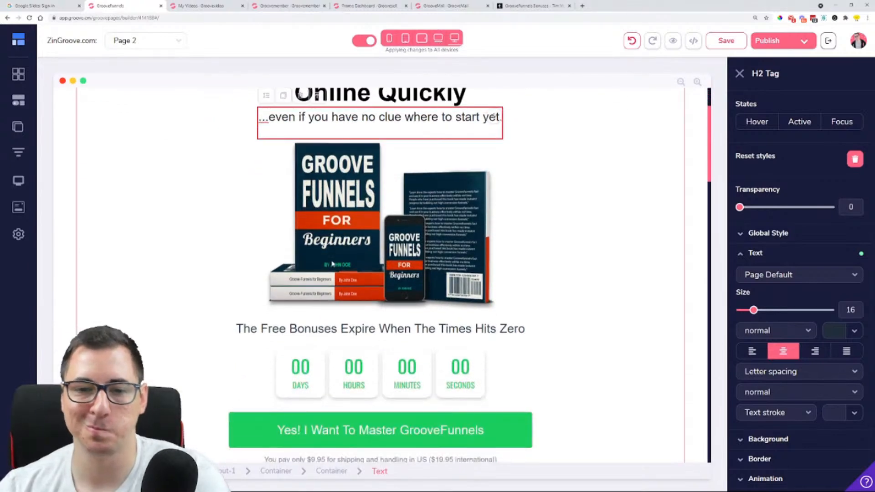
{"action": "left_click", "coordinate": [332, 263]}
{"action": "left_click", "coordinate": [790, 108]}
{"action": "left_click", "coordinate": [804, 191]}
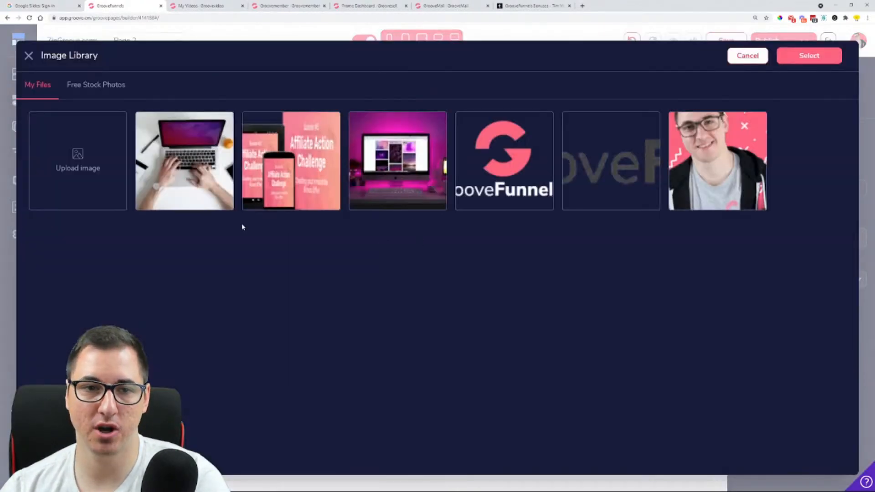
{"action": "left_click", "coordinate": [283, 171]}
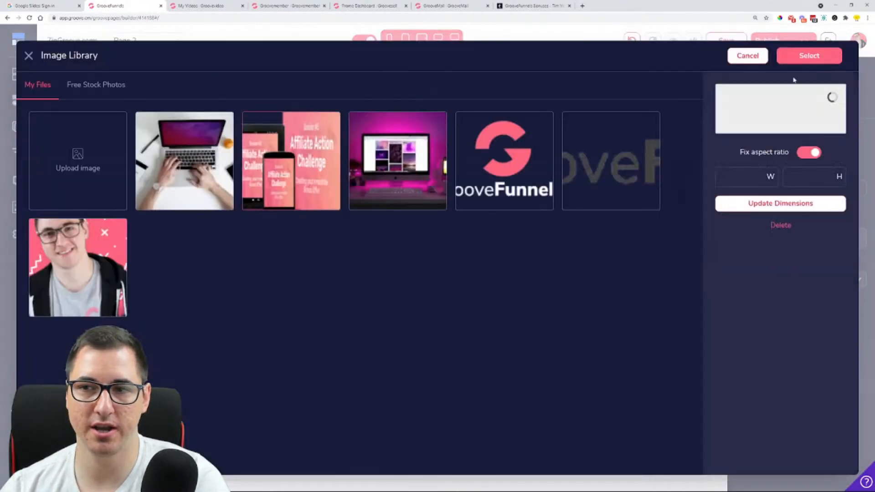
{"action": "left_click", "coordinate": [824, 63]}
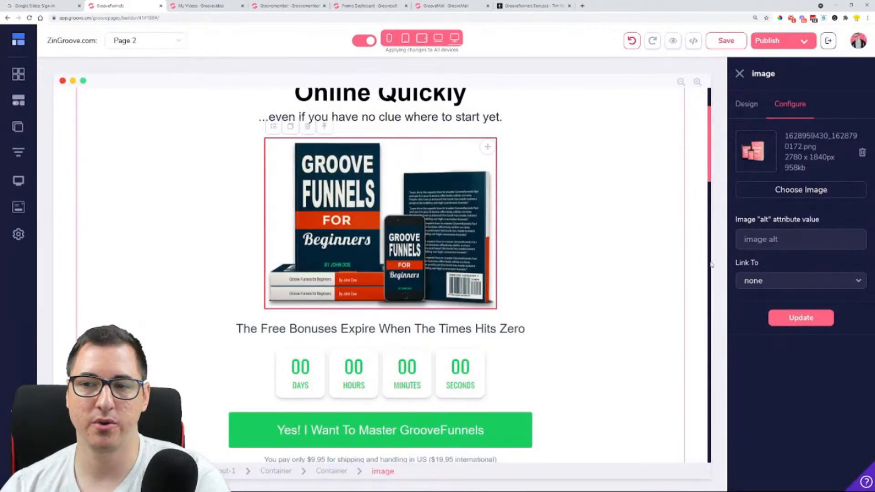
{"action": "left_click", "coordinate": [797, 319]}
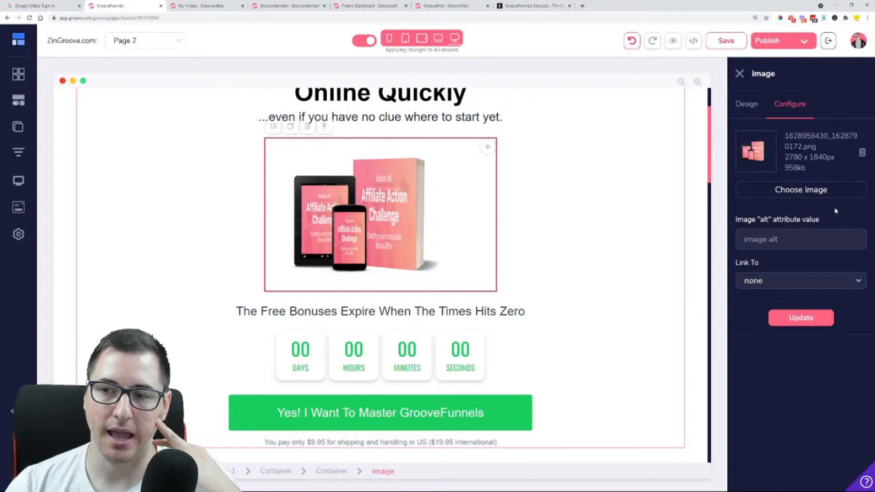
Enlarge the Affiliate Action Challenge mockup image to a fixed width of 595 px
{"action": "left_click", "coordinate": [754, 107]}
{"action": "left_click", "coordinate": [790, 421]}
{"action": "scroll", "coordinate": [784, 410], "scroll_direction": "down", "scroll_amount": 3}
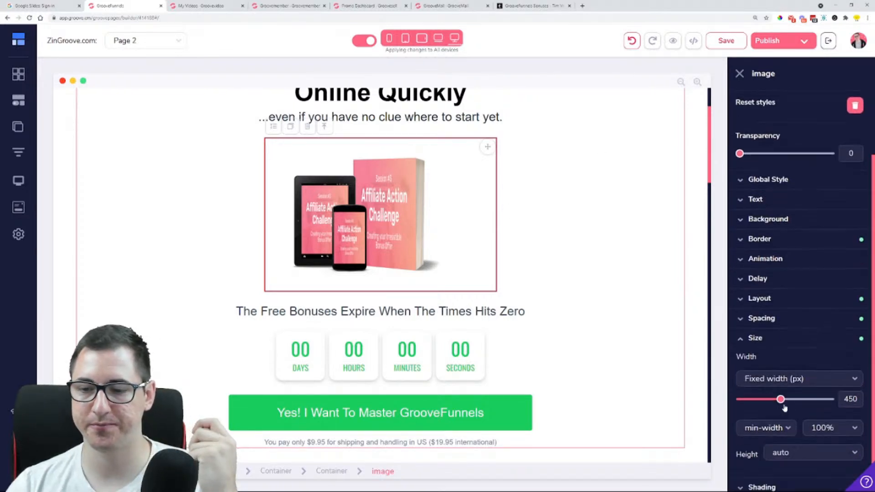
{"action": "left_click_drag", "start_coordinate": [781, 373], "coordinate": [794, 374]}
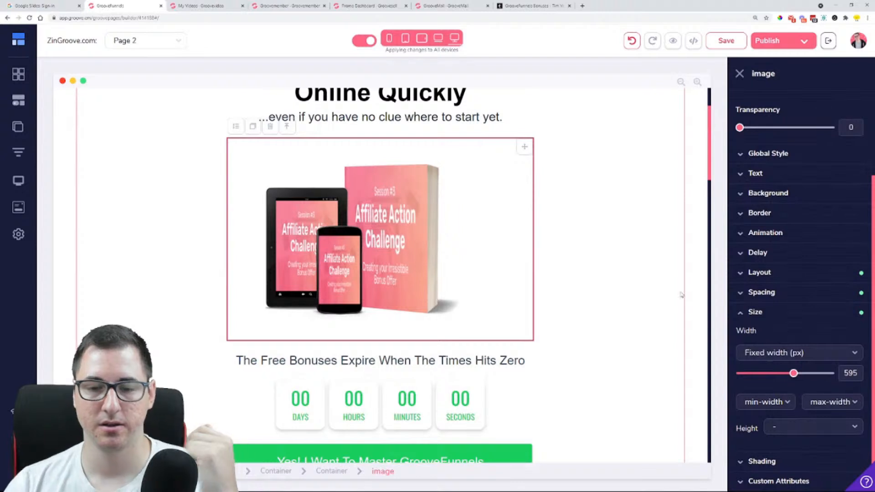
{"action": "left_click", "coordinate": [579, 195]}
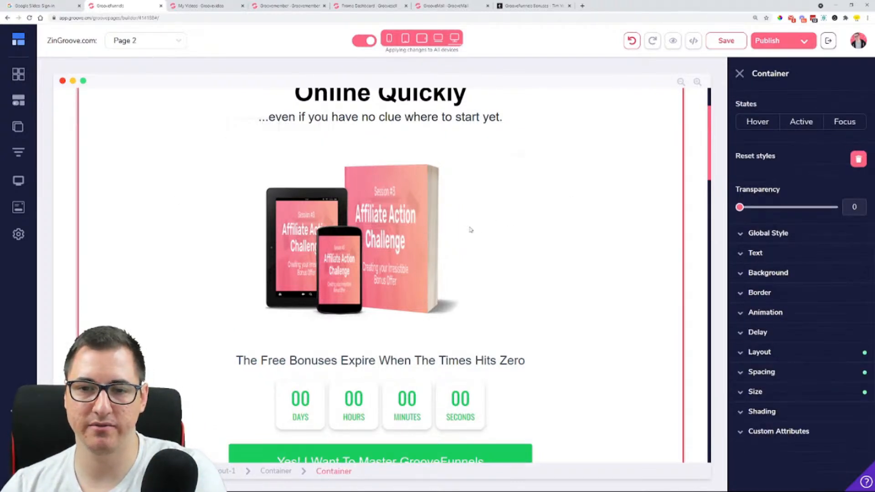
Set the fixed countdown timer's end date to 2021-08-27, running until midnight, and apply the change
{"action": "scroll", "coordinate": [504, 229], "scroll_direction": "down", "scroll_amount": 3}
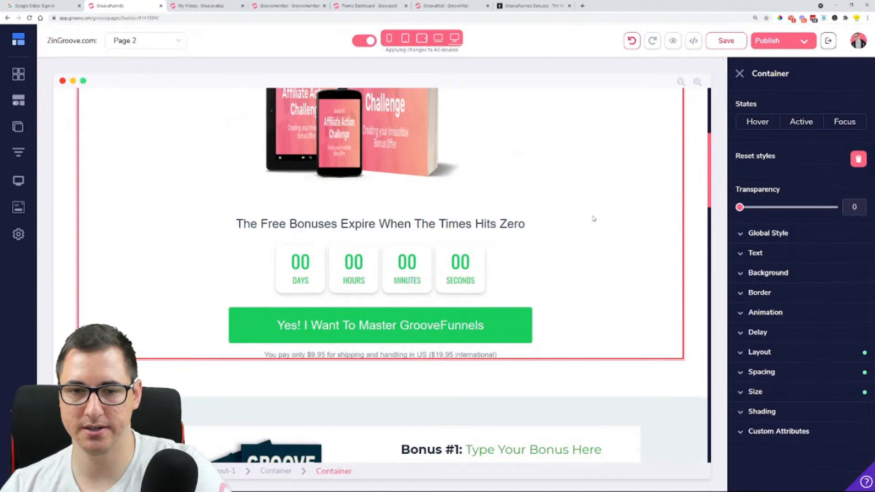
{"action": "left_click", "coordinate": [324, 222]}
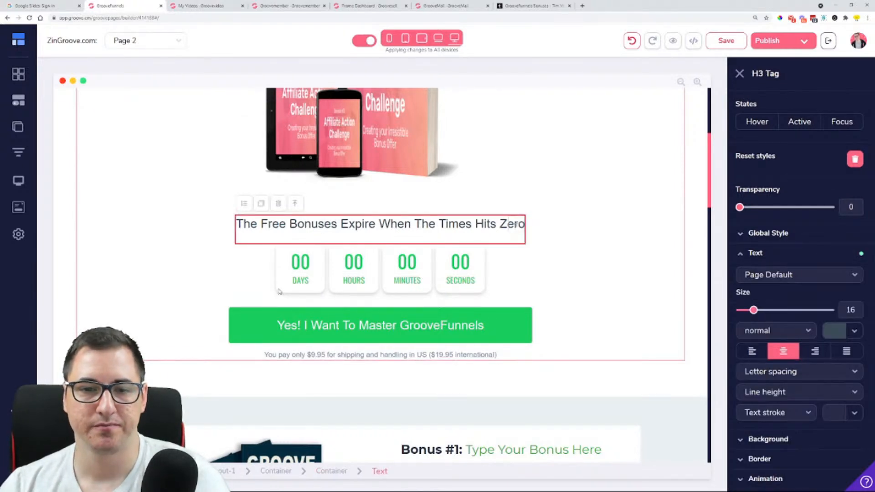
{"action": "left_click", "coordinate": [327, 297]}
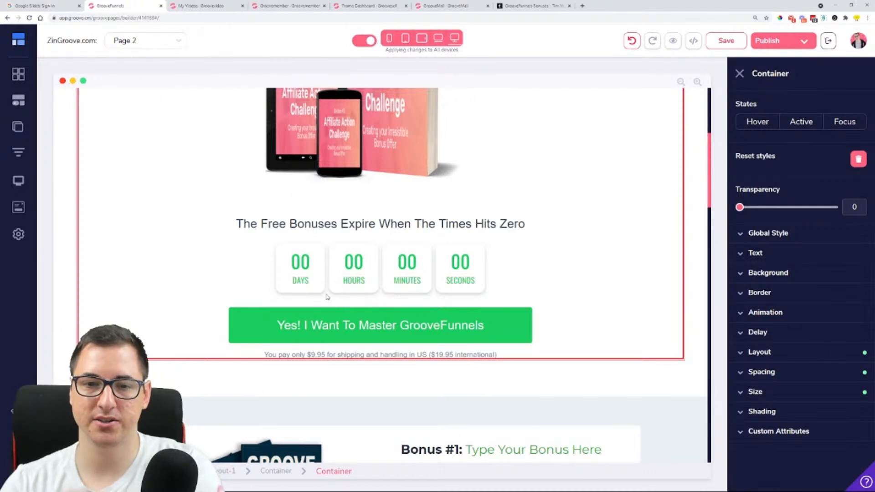
{"action": "left_click", "coordinate": [314, 287]}
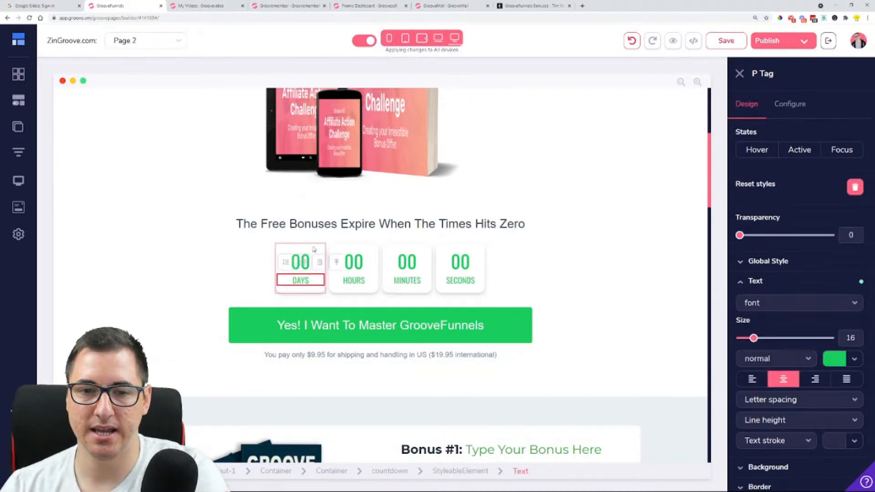
{"action": "left_click", "coordinate": [319, 252]}
{"action": "left_click", "coordinate": [328, 252]}
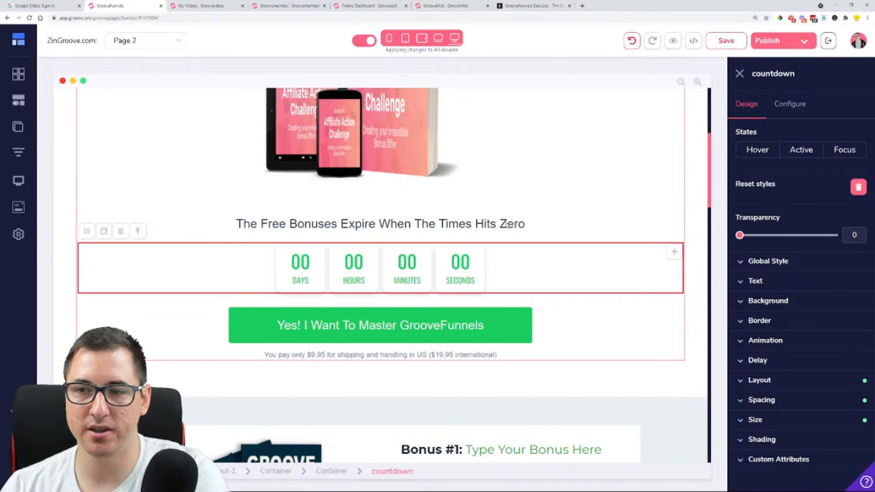
{"action": "left_click", "coordinate": [785, 104]}
{"action": "left_click", "coordinate": [787, 195]}
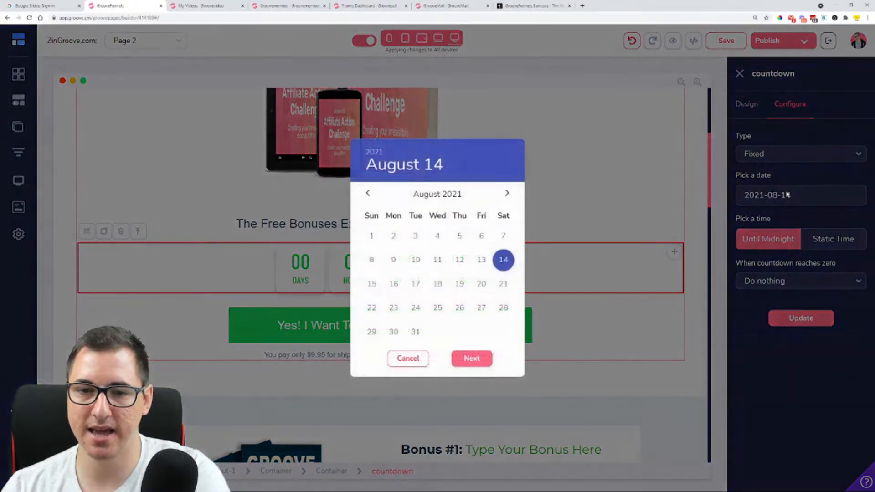
{"action": "left_click", "coordinate": [482, 308]}
{"action": "left_click", "coordinate": [472, 363]}
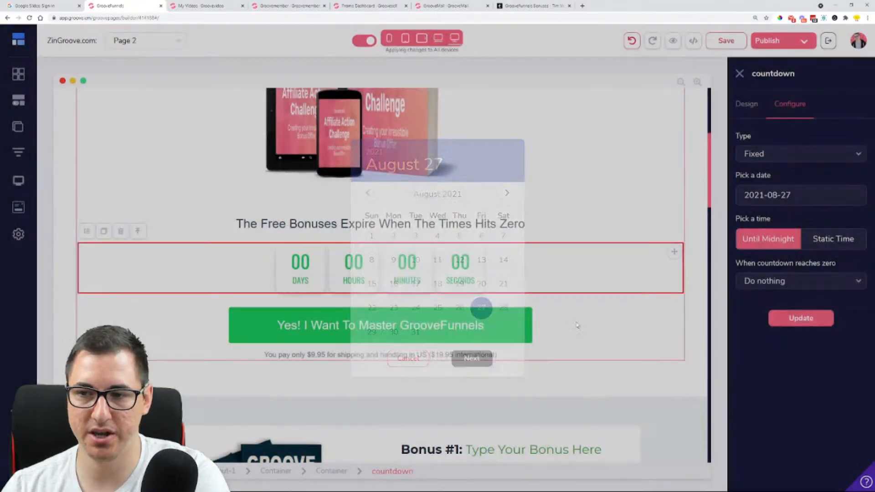
{"action": "left_click", "coordinate": [787, 319]}
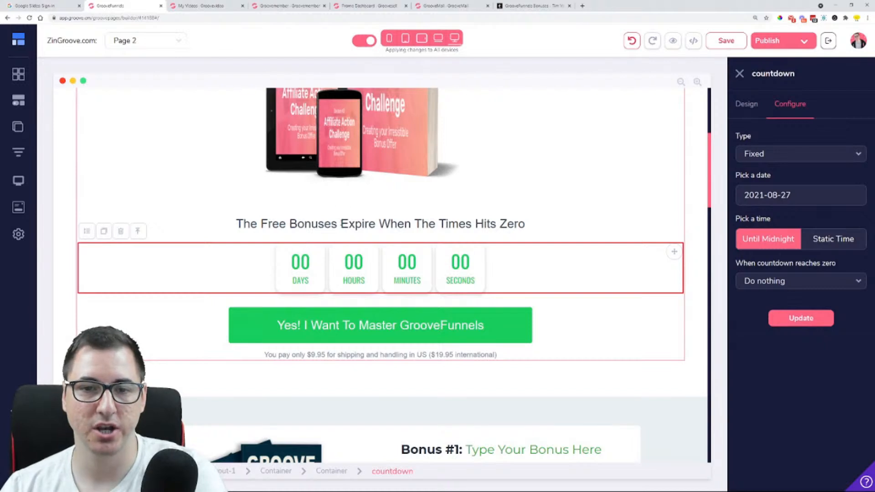
Check the configuration of the "Yes! I Want To Master GrooveFunnels" button and look over the bonus blocks below it
{"action": "left_click", "coordinate": [349, 324]}
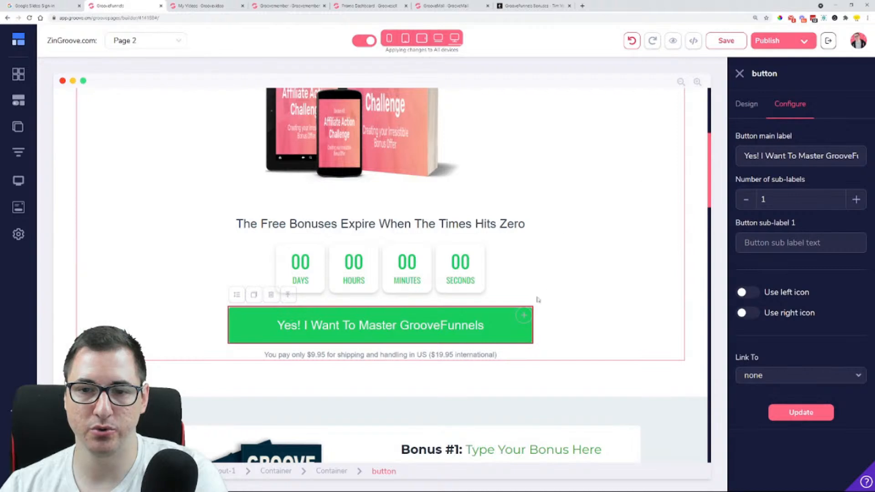
{"action": "scroll", "coordinate": [549, 289], "scroll_direction": "down", "scroll_amount": 5}
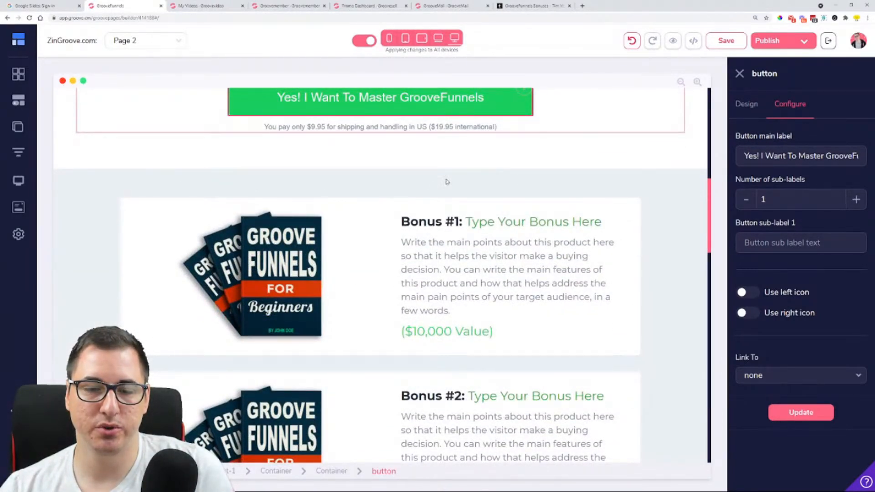
{"action": "scroll", "coordinate": [366, 208], "scroll_direction": "down", "scroll_amount": 1}
{"action": "scroll", "coordinate": [314, 137], "scroll_direction": "down", "scroll_amount": 5}
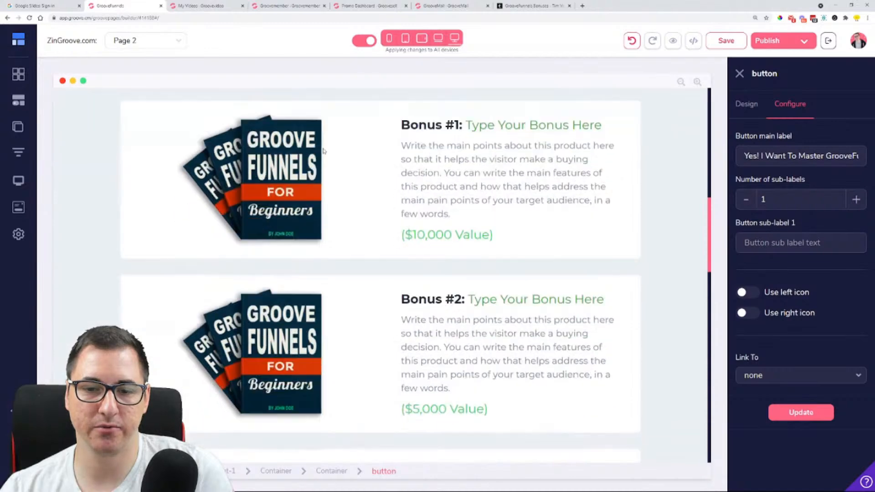
Upload mockuper.png from the Downloads folder and use it as the Bonus #2 image
{"action": "left_click", "coordinate": [235, 171]}
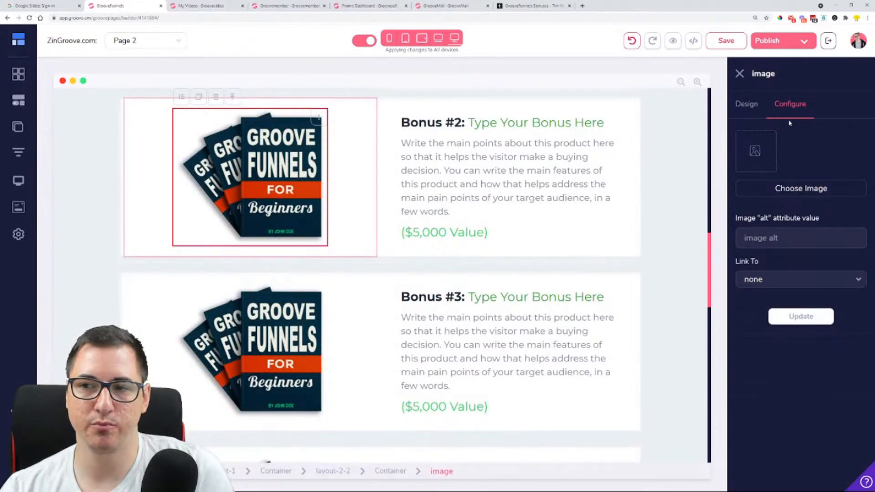
{"action": "left_click", "coordinate": [794, 184]}
{"action": "left_click", "coordinate": [97, 152]}
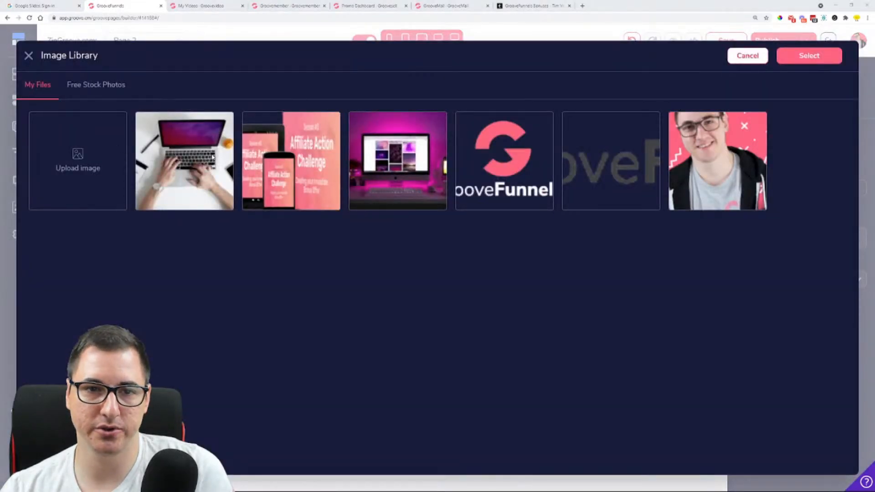
{"action": "left_click", "coordinate": [395, 313]}
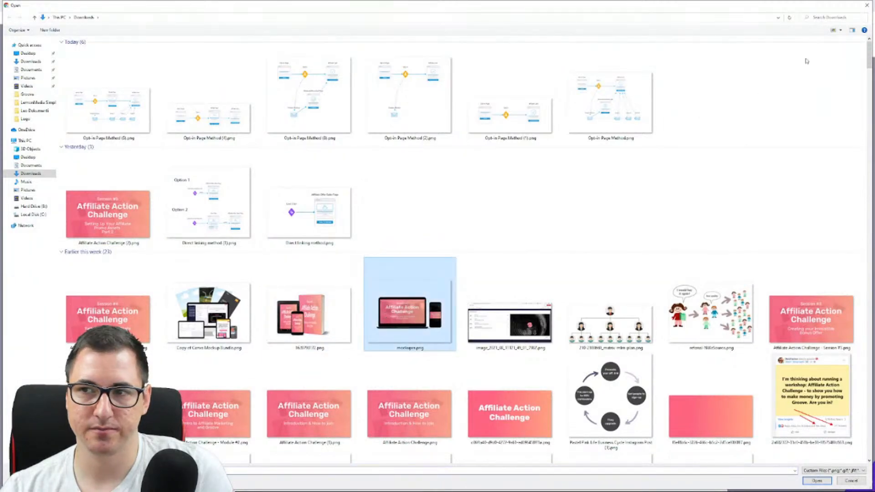
{"action": "left_click", "coordinate": [816, 480]}
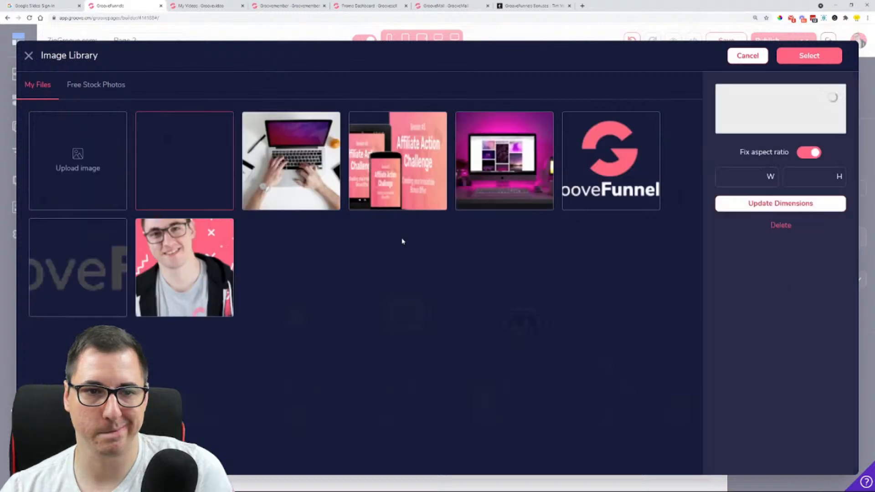
{"action": "left_click", "coordinate": [800, 62]}
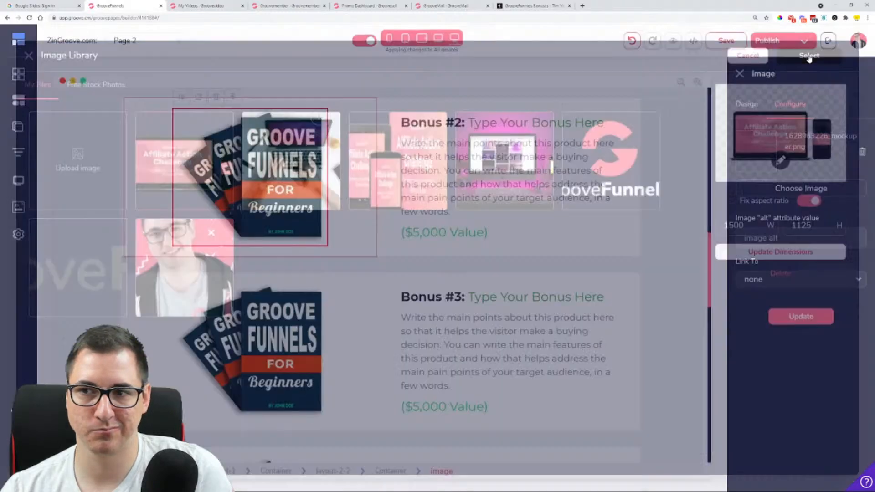
{"action": "left_click", "coordinate": [804, 321]}
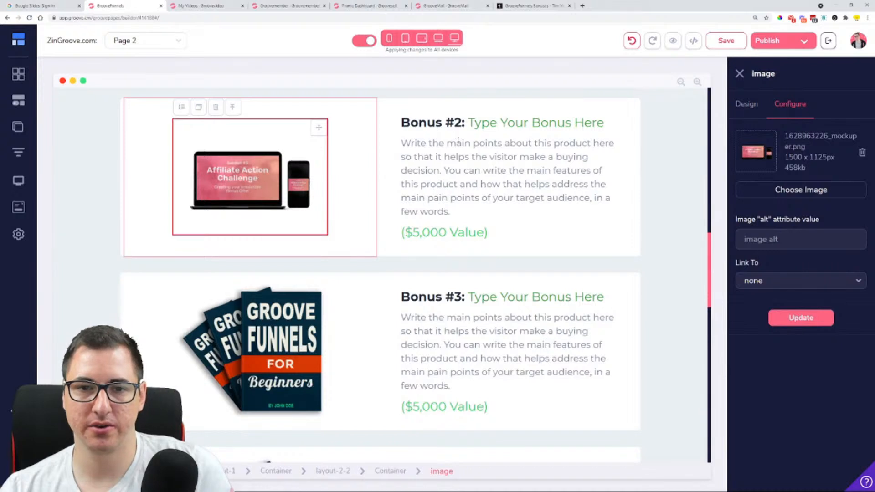
Replace the placeholder title after "Bonus #2:" with "Website Creation Checklist"
{"action": "scroll", "coordinate": [476, 173], "scroll_direction": "up", "scroll_amount": 1}
{"action": "double_click", "coordinate": [476, 174]}
{"action": "left_click", "coordinate": [476, 175]}
{"action": "left_click_drag", "start_coordinate": [469, 169], "coordinate": [611, 172]}
{"action": "left_click", "coordinate": [611, 173]}
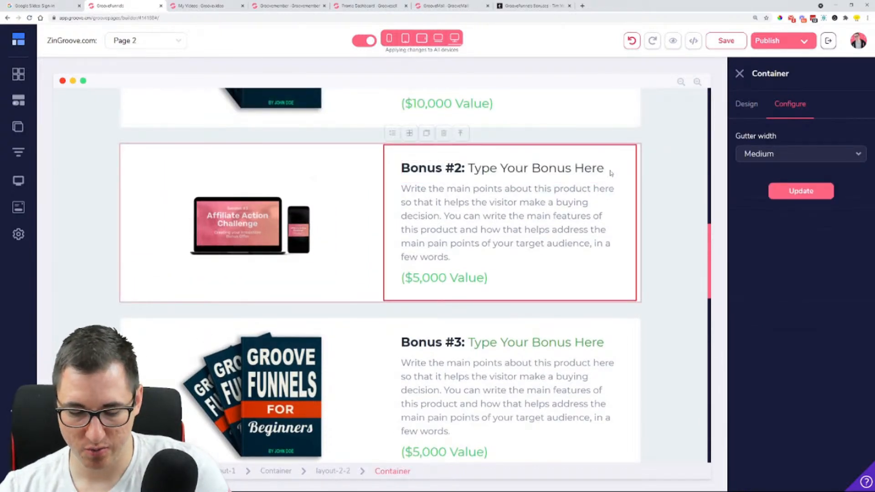
{"action": "left_click", "coordinate": [587, 171]}
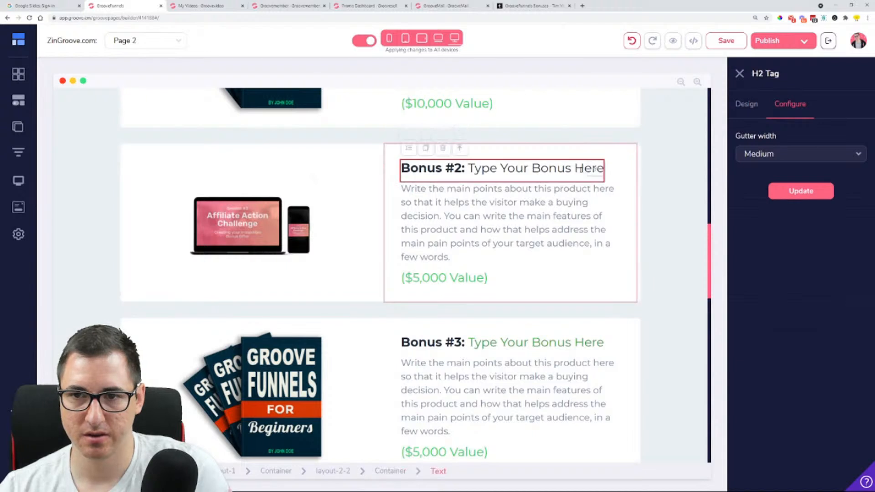
{"action": "left_click_drag", "start_coordinate": [469, 168], "coordinate": [599, 171]}
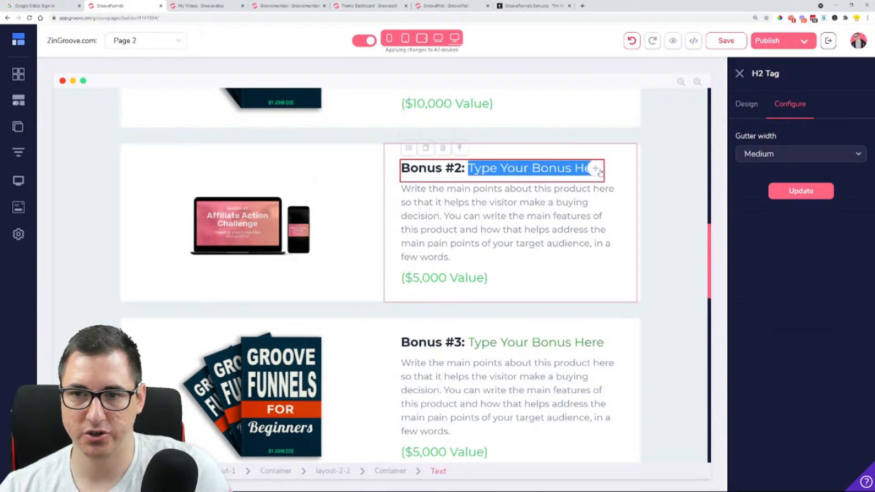
{"action": "type", "text": "W"}
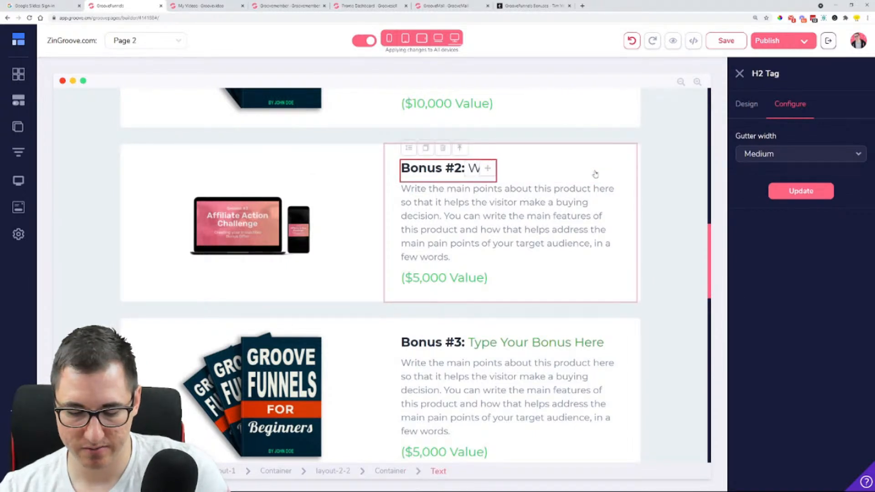
{"action": "type", "text": "ebsite Creati"}
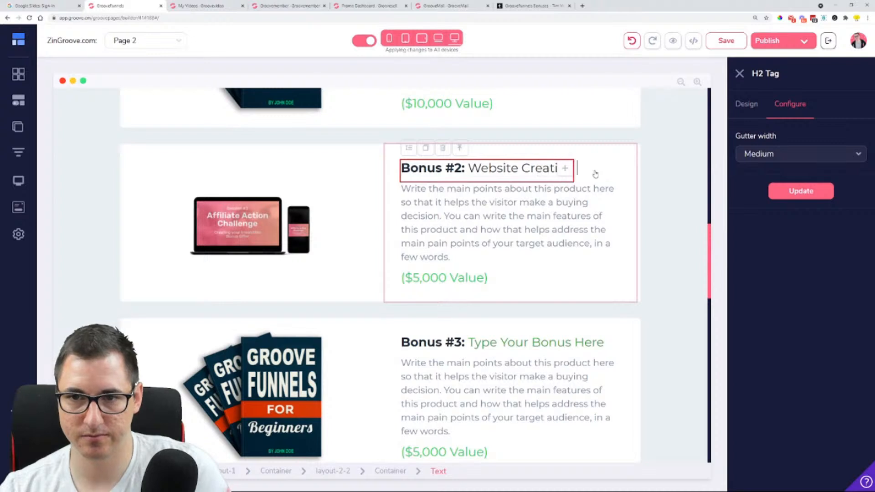
{"action": "type", "text": "on Checklist"}
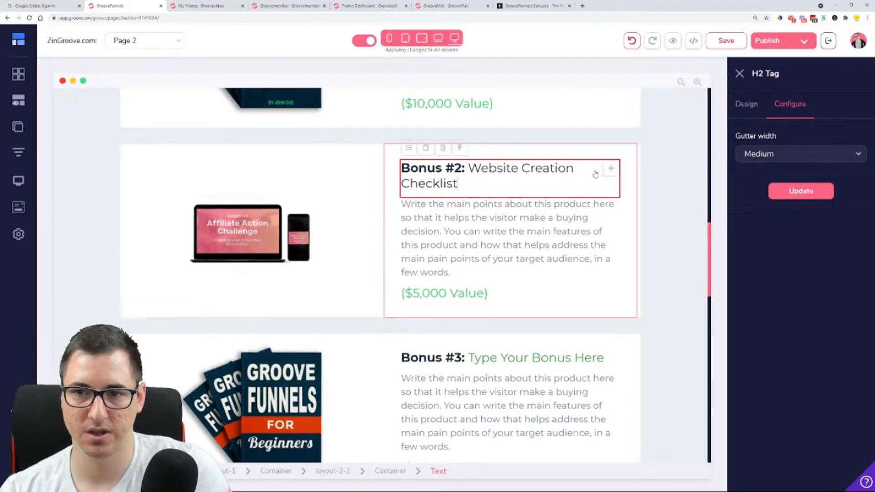
Put "Website Creation Checklist" on its own line below "Bonus #2:" and set the heading's text size to 28
{"action": "left_click", "coordinate": [750, 107]}
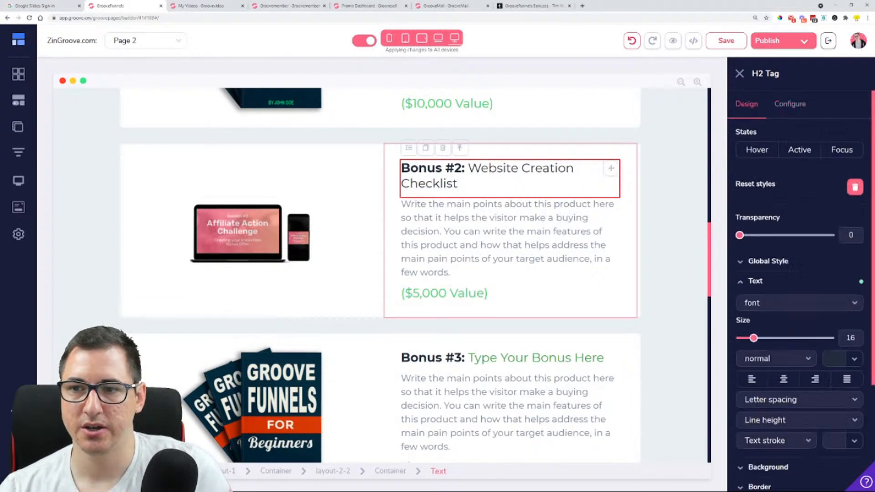
{"action": "left_click", "coordinate": [472, 167]}
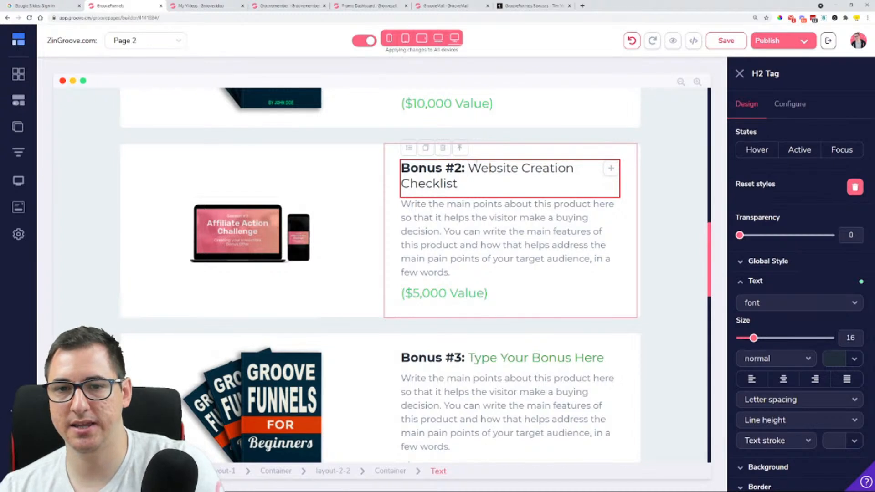
{"action": "key", "text": "Return"}
{"action": "key", "text": "BackSpace"}
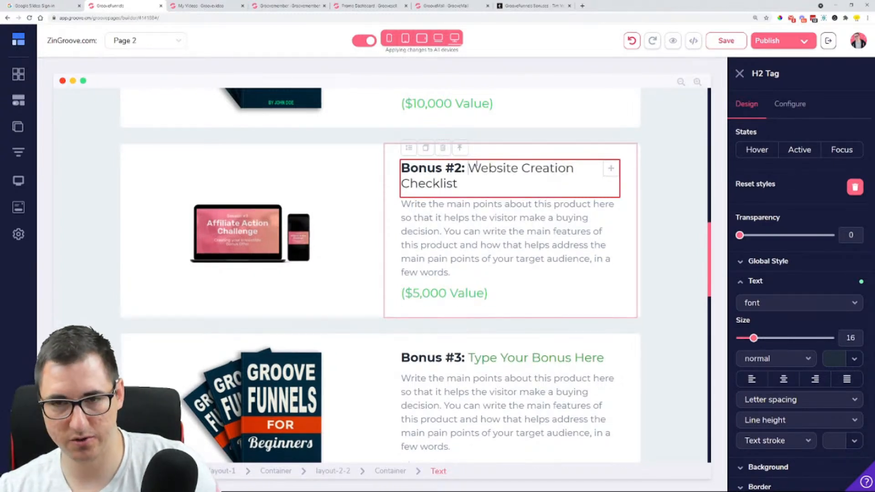
{"action": "key", "text": "shift+Return"}
{"action": "left_click_drag", "start_coordinate": [754, 338], "coordinate": [765, 340]}
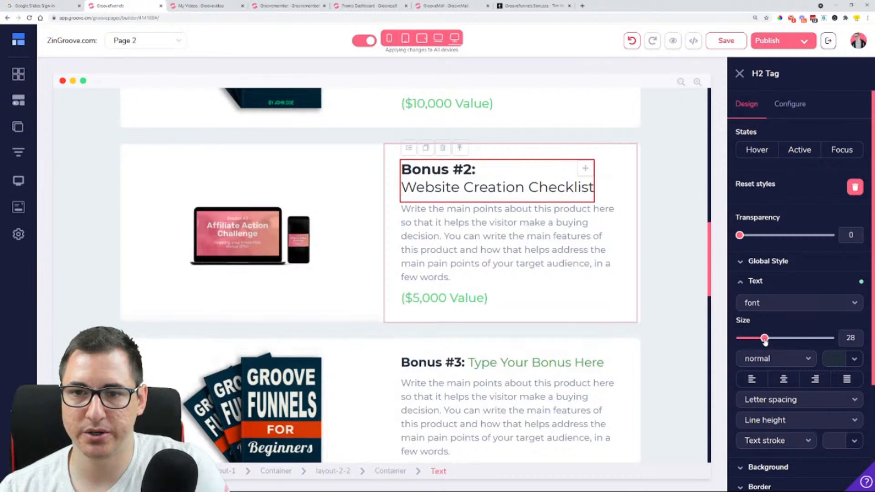
Enlarge the Bonus #2 mockup image to a fixed width of 812 px
{"action": "left_click", "coordinate": [199, 235]}
{"action": "left_click", "coordinate": [182, 163]}
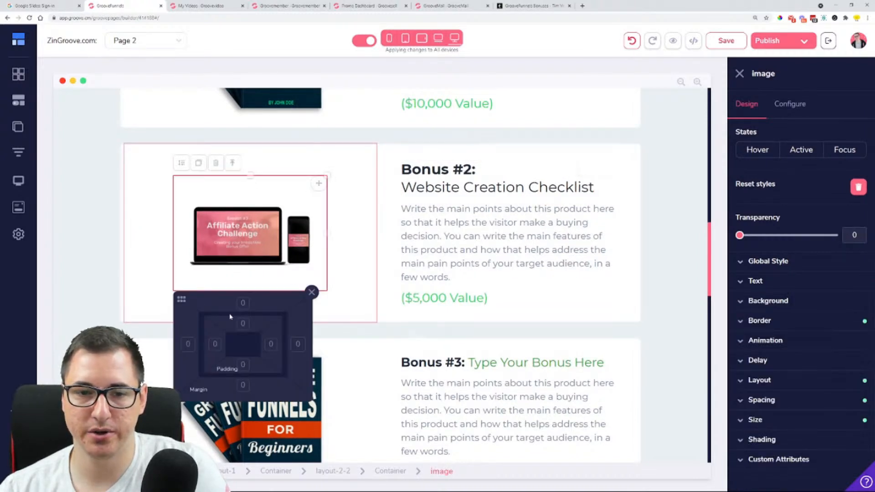
{"action": "left_click_drag", "start_coordinate": [182, 299], "coordinate": [455, 297]}
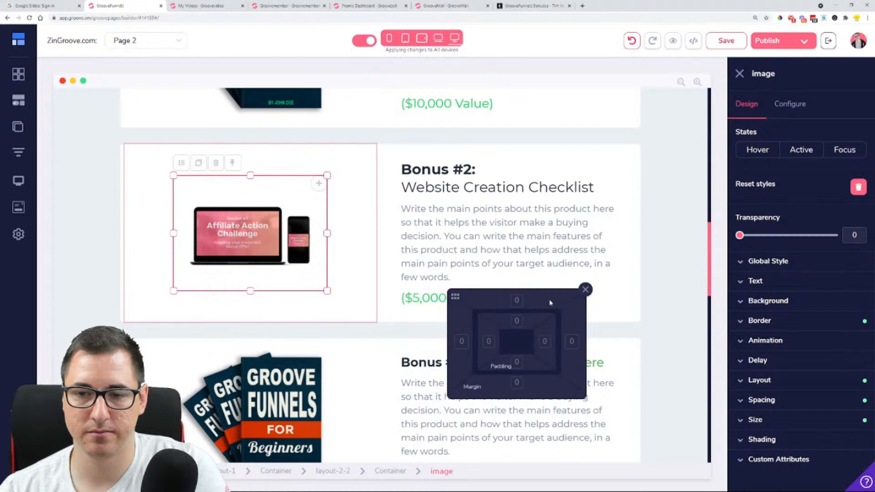
{"action": "left_click", "coordinate": [585, 289]}
{"action": "left_click", "coordinate": [772, 418]}
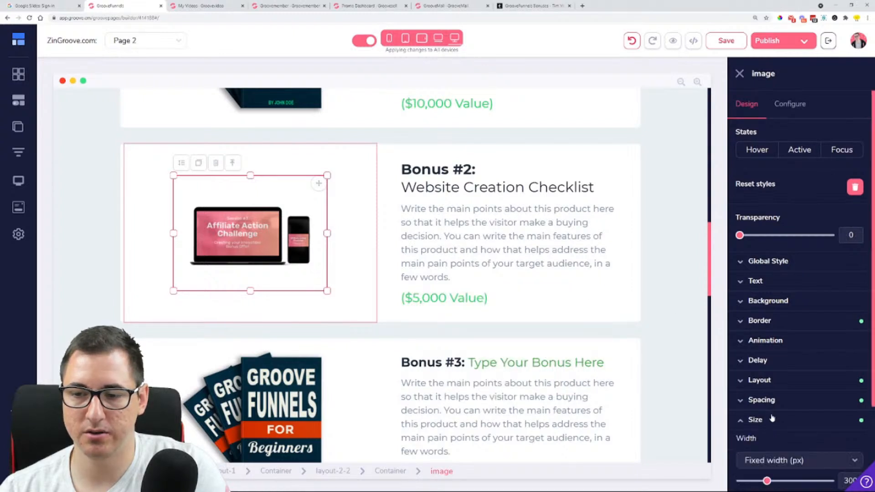
{"action": "scroll", "coordinate": [771, 416], "scroll_direction": "down", "scroll_amount": 3}
{"action": "left_click_drag", "start_coordinate": [767, 373], "coordinate": [813, 373]}
{"action": "scroll", "coordinate": [470, 360], "scroll_direction": "up", "scroll_amount": 1}
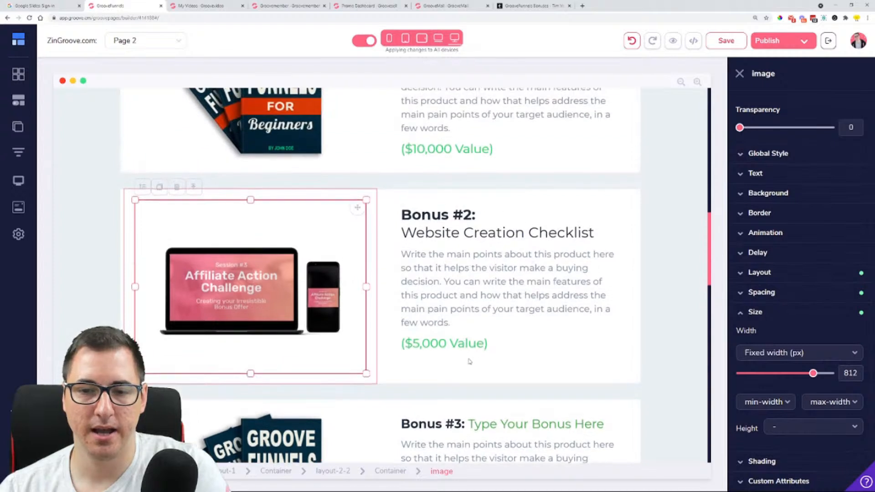
Move the "($5,000 Value)" text of Bonus #2 to between its title and description
{"action": "left_click", "coordinate": [471, 325]}
{"action": "left_click", "coordinate": [476, 343]}
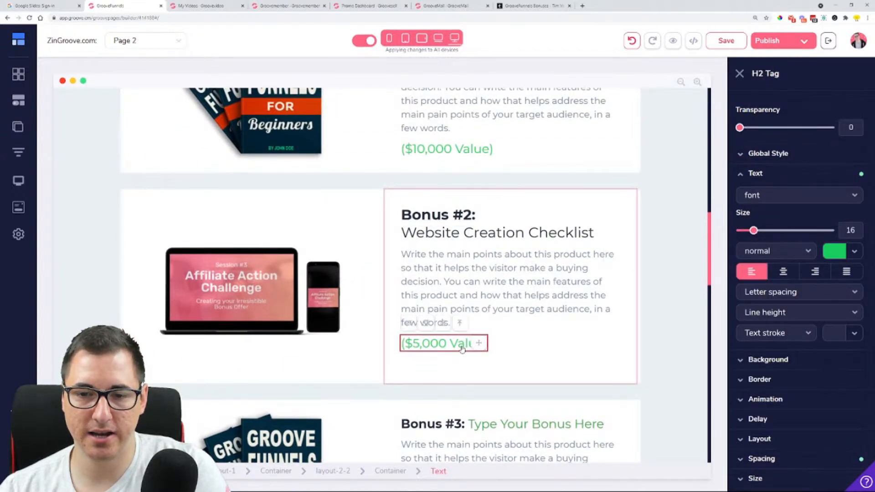
{"action": "left_click_drag", "start_coordinate": [478, 342], "coordinate": [476, 267]}
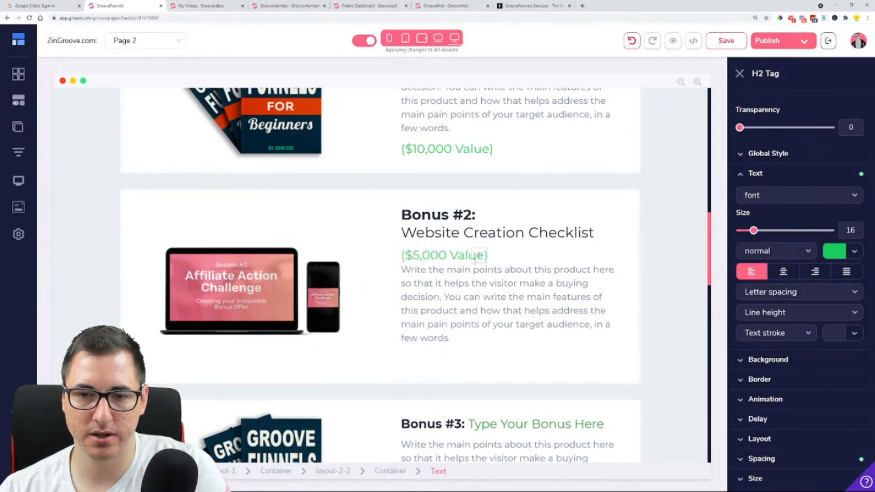
Duplicate the green "Yes! I Want To Master GrooveFunnels" button and place the copy below the Bonus #2 description
{"action": "scroll", "coordinate": [178, 182], "scroll_direction": "down", "scroll_amount": 10}
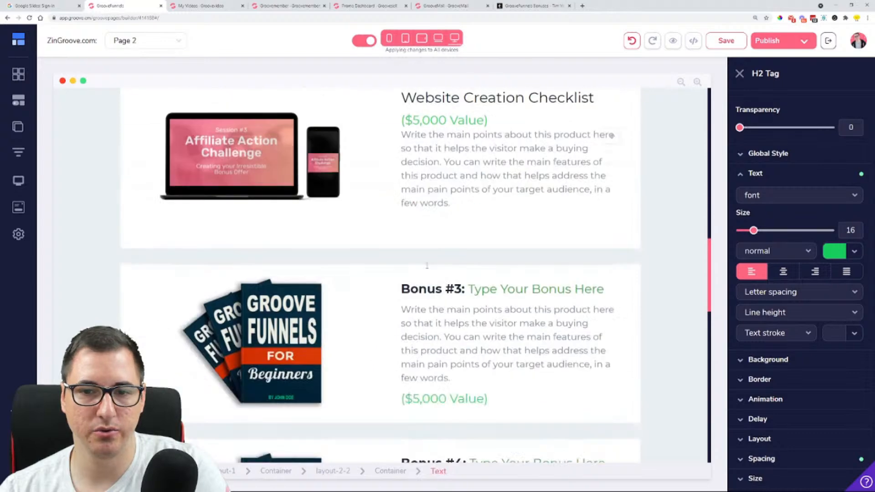
{"action": "scroll", "coordinate": [319, 360], "scroll_direction": "down", "scroll_amount": 10}
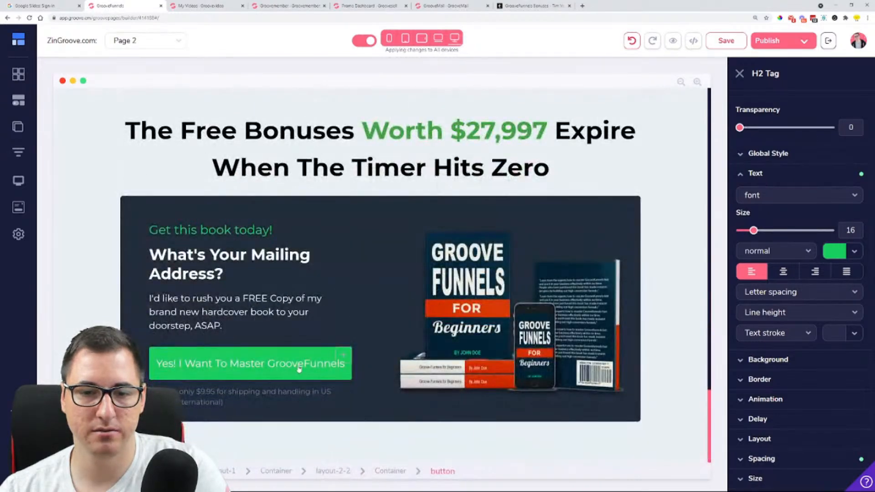
{"action": "left_click", "coordinate": [327, 365]}
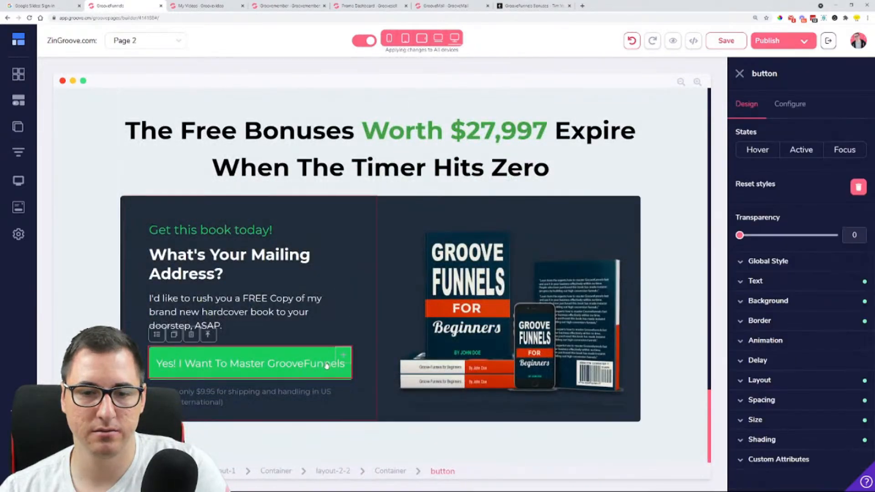
{"action": "left_click", "coordinate": [174, 334]}
{"action": "left_click_drag", "start_coordinate": [343, 355], "coordinate": [452, 311]}
{"action": "left_click", "coordinate": [464, 312]}
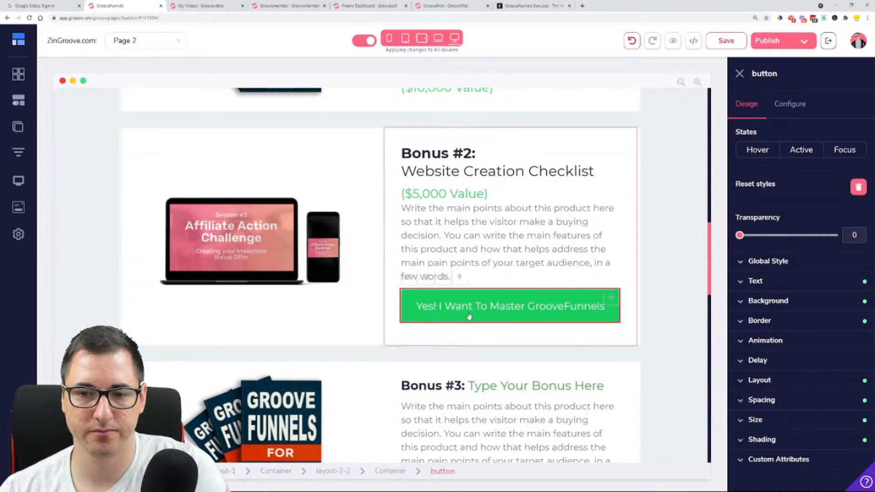
Replace the Bonus #2 button's main label with the draft "Get Into Groove" and trim it back to "Get"
{"action": "left_click", "coordinate": [790, 110]}
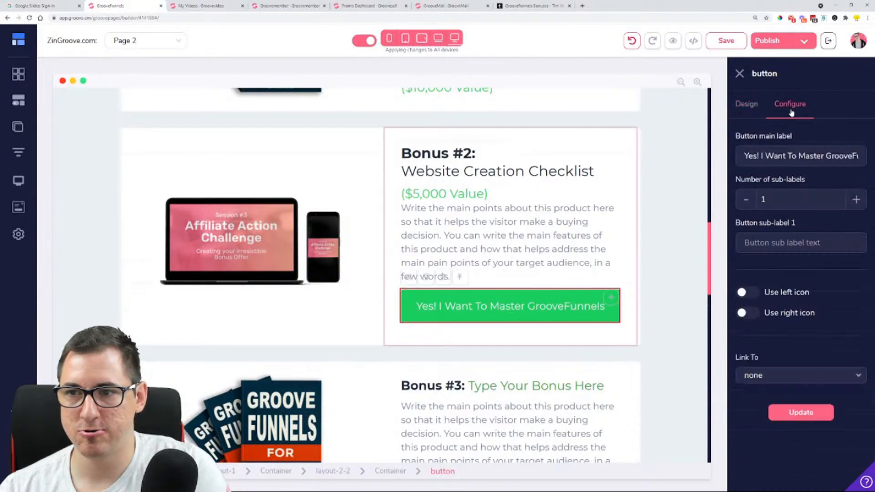
{"action": "triple_click", "coordinate": [793, 155]}
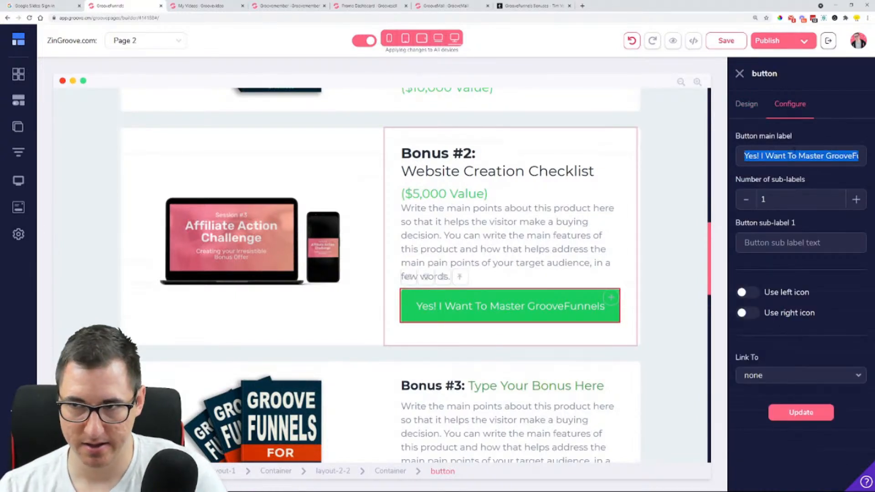
{"action": "type", "text": "Get Into Groove"}
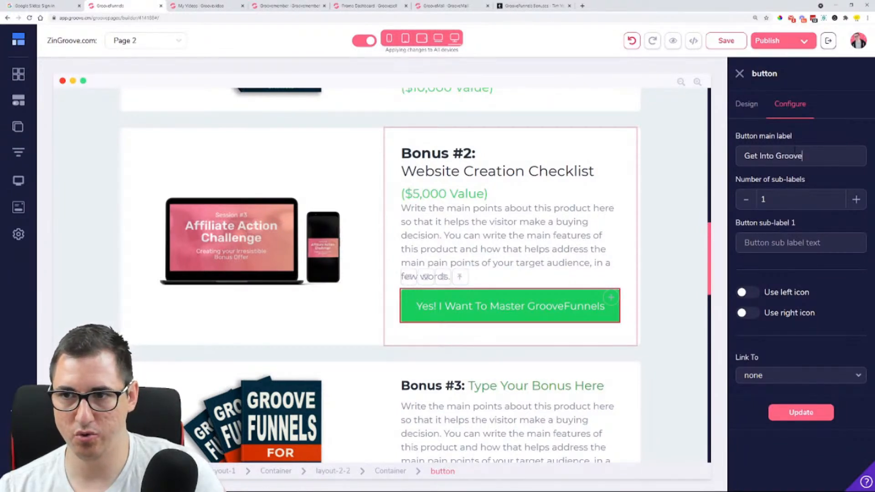
{"action": "key", "text": "BackSpace"}
{"action": "key", "text": "BackSpace"}
{"action": "key", "text": "BackSpace"}
{"action": "key", "text": "BackSpace"}
{"action": "key", "text": "BackSpace"}
{"action": "key", "text": "BackSpace"}
{"action": "key", "text": "BackSpace"}
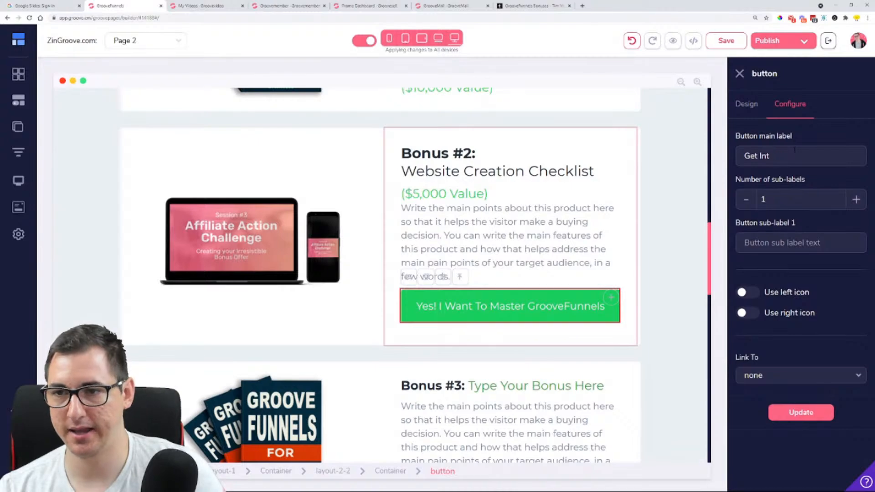
Switch to the GrooveFunnels Bonuses page, examine the wording of its call-to-action buttons, and return to the page builder
{"action": "left_click", "coordinate": [531, 5]}
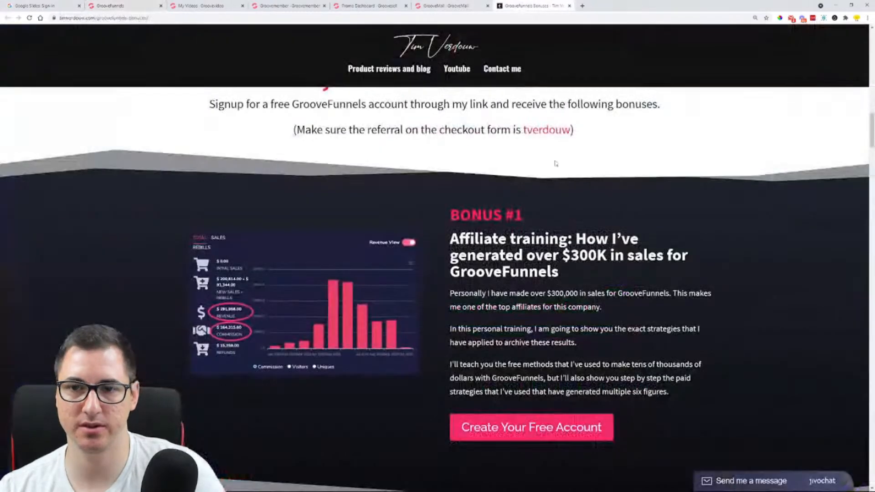
{"action": "scroll", "coordinate": [480, 194], "scroll_direction": "down", "scroll_amount": 20}
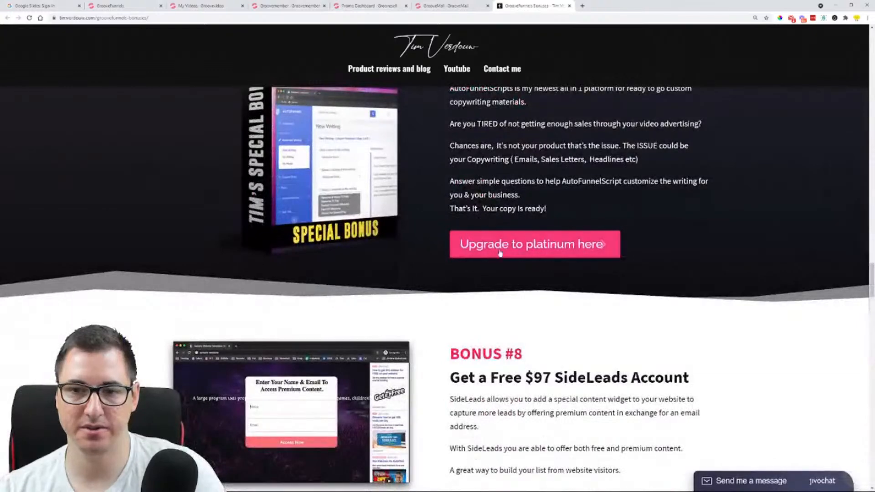
{"action": "left_click", "coordinate": [135, 5]}
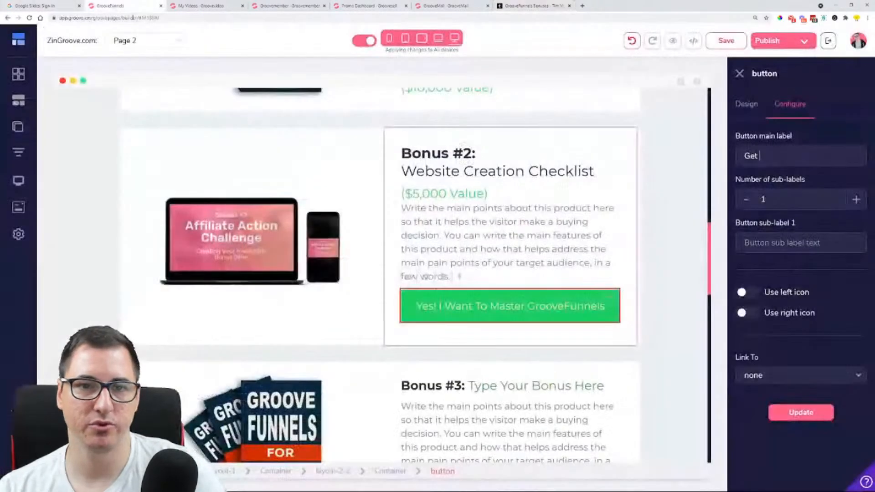
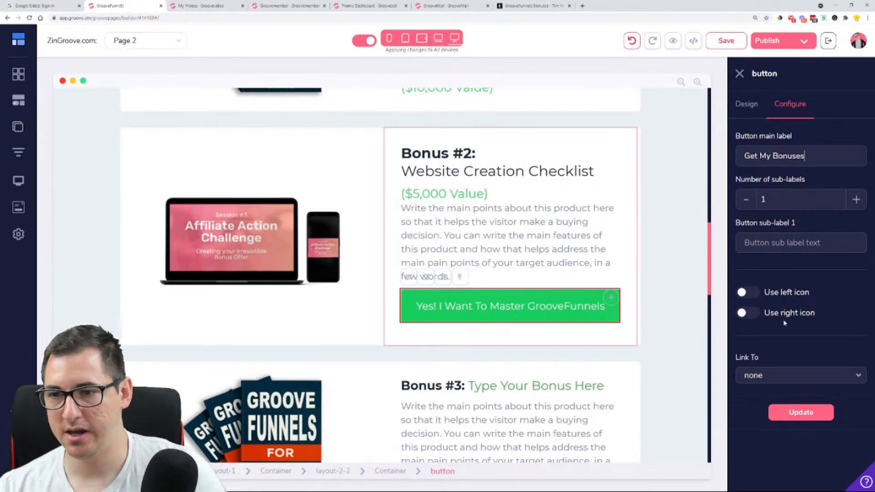
Apply the main label "Get My Bonuses" to the Bonus #2 button
{"action": "left_click", "coordinate": [793, 412]}
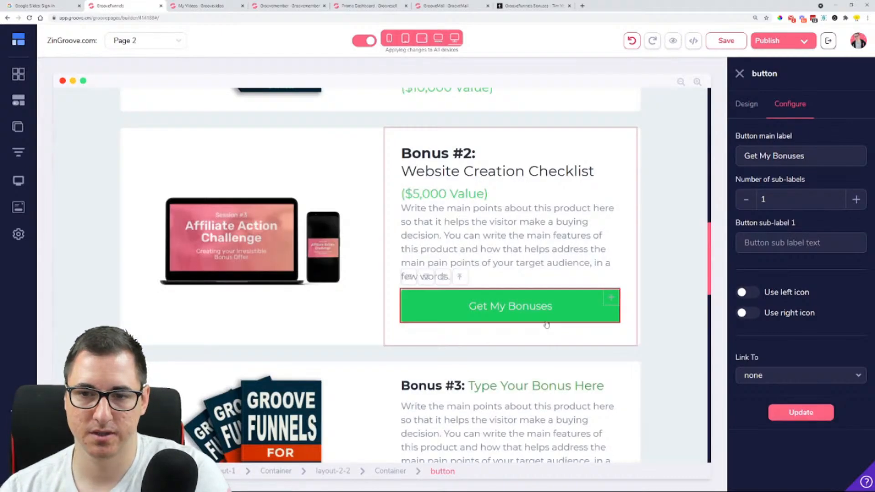
{"action": "scroll", "coordinate": [553, 311], "scroll_direction": "down", "scroll_amount": 2}
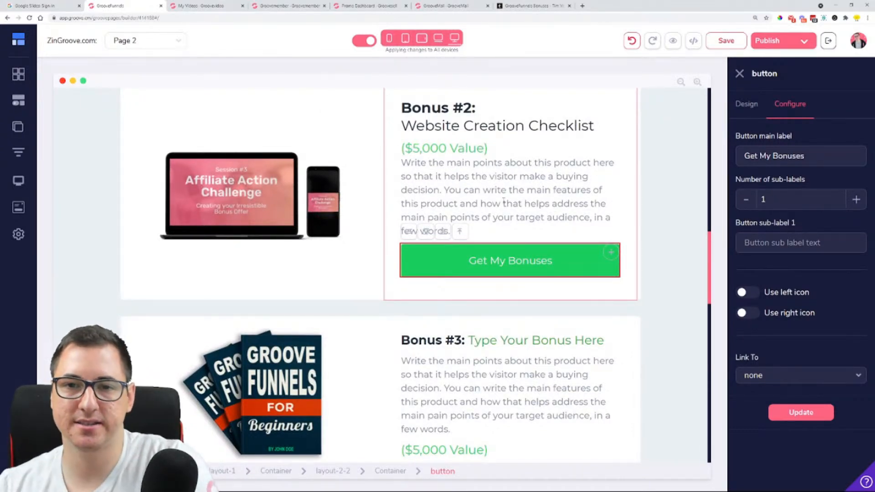
{"action": "scroll", "coordinate": [503, 200], "scroll_direction": "up", "scroll_amount": 15}
Replace the image below the page headline with an uploaded "Copy of Canva Mockup Bundle.png" and update it
{"action": "left_click", "coordinate": [427, 222]}
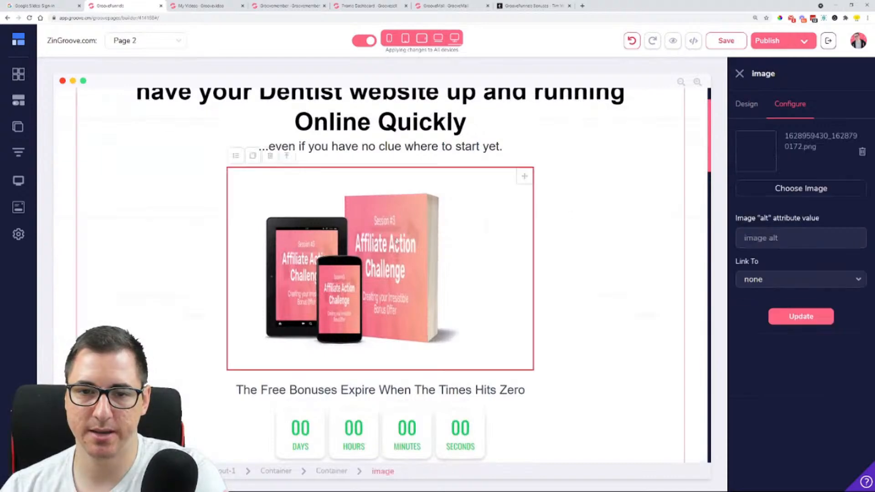
{"action": "left_click", "coordinate": [862, 153]}
{"action": "left_click", "coordinate": [805, 187]}
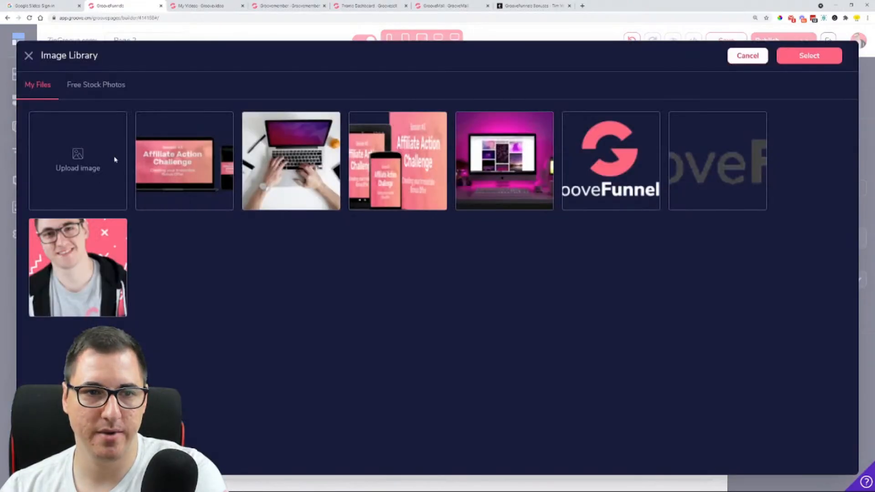
{"action": "left_click", "coordinate": [114, 160]}
{"action": "scroll", "coordinate": [410, 228], "scroll_direction": "up", "scroll_amount": 5}
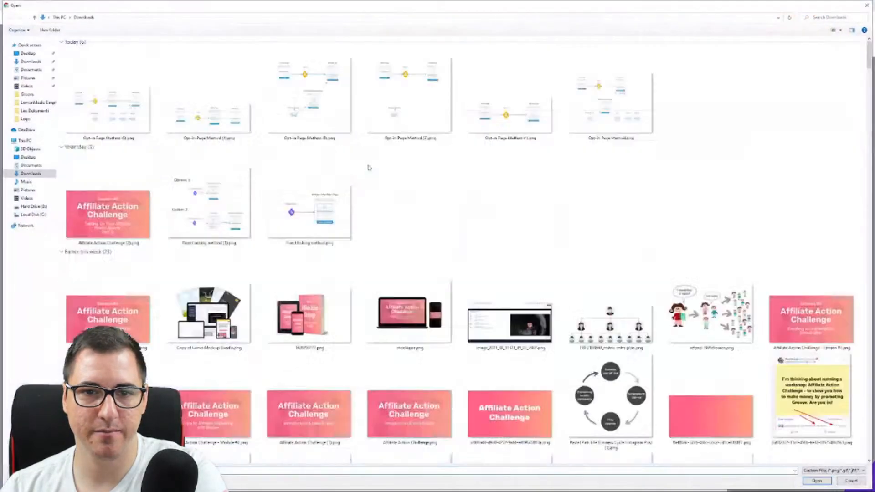
{"action": "double_click", "coordinate": [208, 302]}
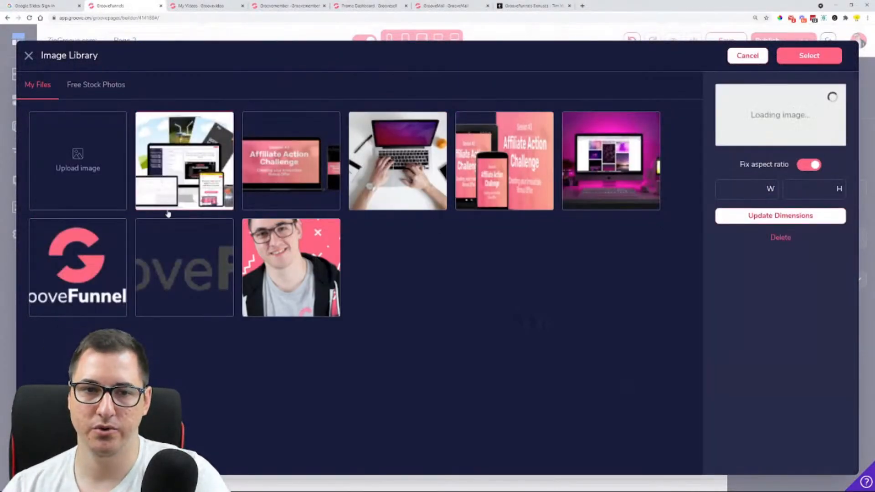
{"action": "left_click", "coordinate": [820, 55]}
{"action": "left_click", "coordinate": [815, 326]}
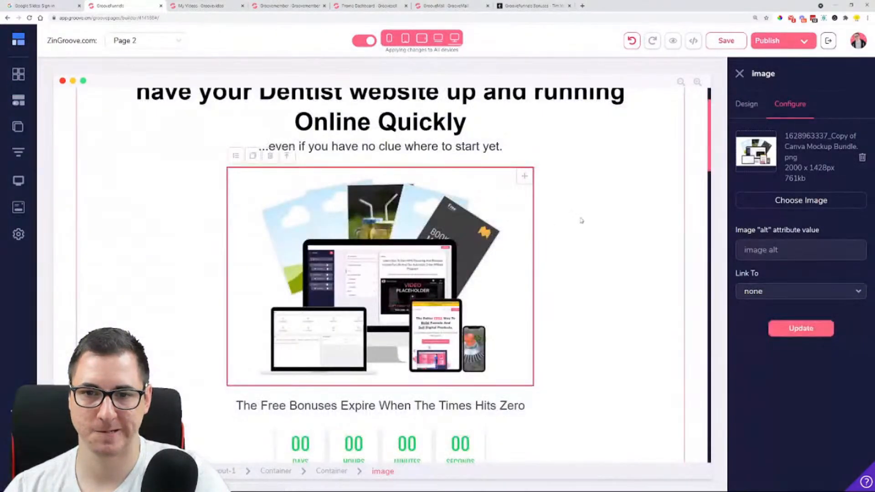
{"action": "left_click", "coordinate": [583, 220]}
{"action": "scroll", "coordinate": [508, 182], "scroll_direction": "up", "scroll_amount": 1}
{"action": "scroll", "coordinate": [519, 196], "scroll_direction": "down", "scroll_amount": 10}
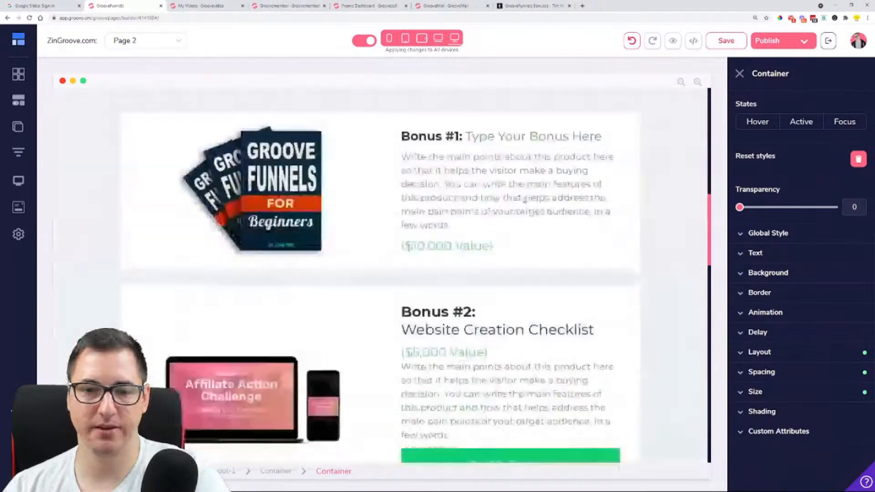
Open the image library for the Bonus #1 image and pick the Affiliate Action Challenge tablet, phone and book mockup
{"action": "left_click", "coordinate": [251, 177]}
{"action": "scroll", "coordinate": [348, 310], "scroll_direction": "up", "scroll_amount": 3}
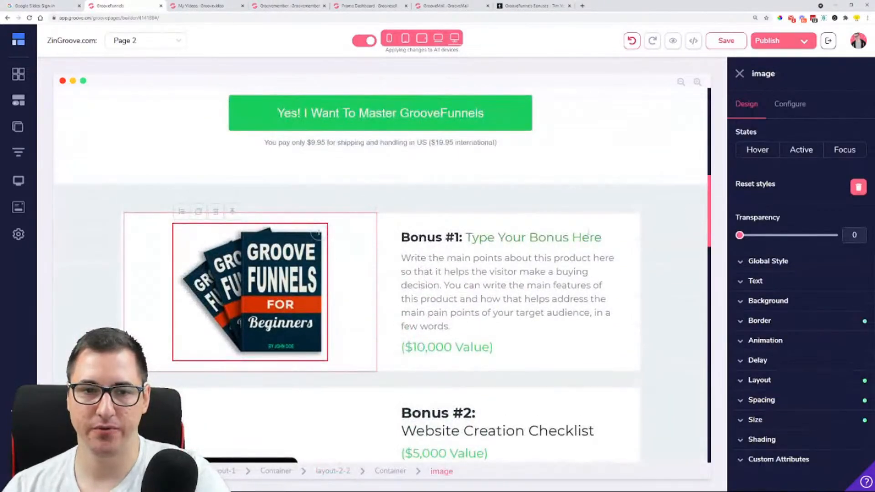
{"action": "left_click", "coordinate": [796, 105]}
{"action": "left_click", "coordinate": [812, 189]}
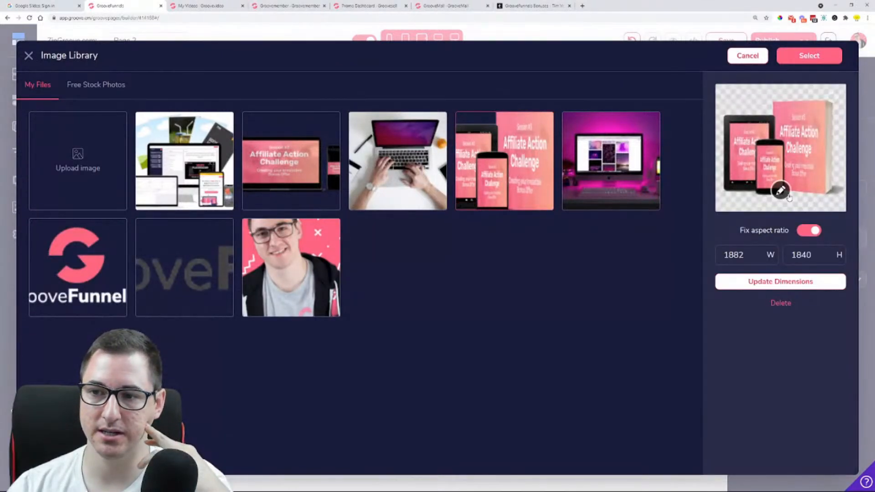
Crop the empty area below the Affiliate Action Challenge mockup and apply it as the Bonus #1 image
{"action": "left_click", "coordinate": [773, 204]}
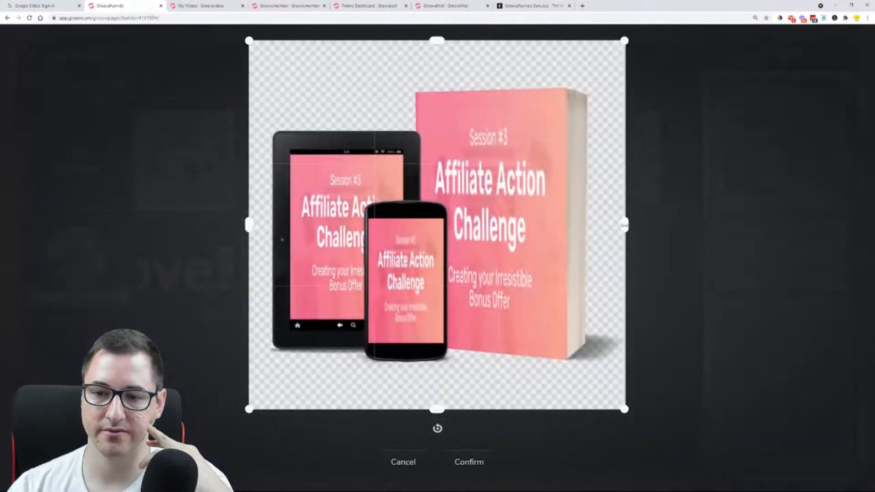
{"action": "left_click_drag", "start_coordinate": [626, 233], "coordinate": [623, 230]}
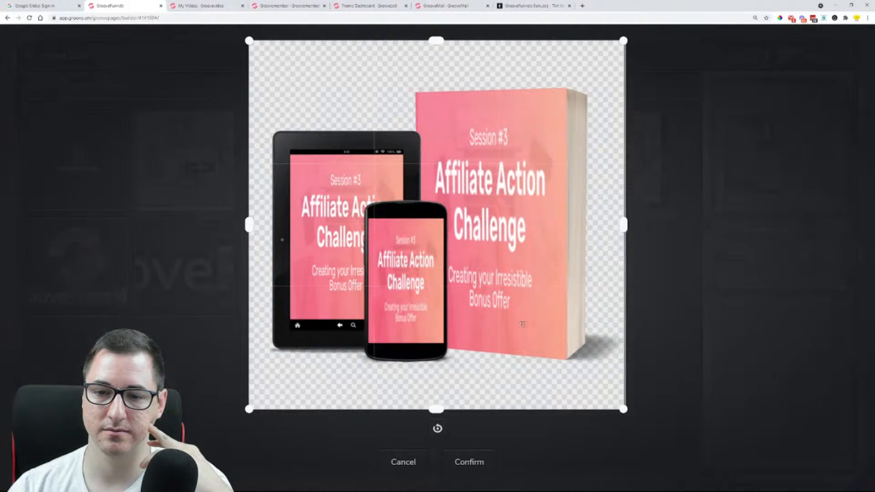
{"action": "left_click_drag", "start_coordinate": [436, 410], "coordinate": [437, 382]}
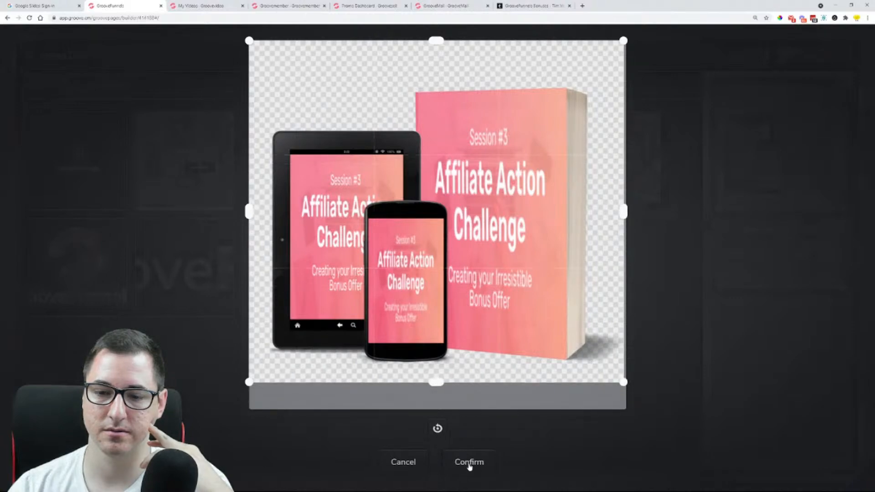
{"action": "left_click", "coordinate": [469, 462]}
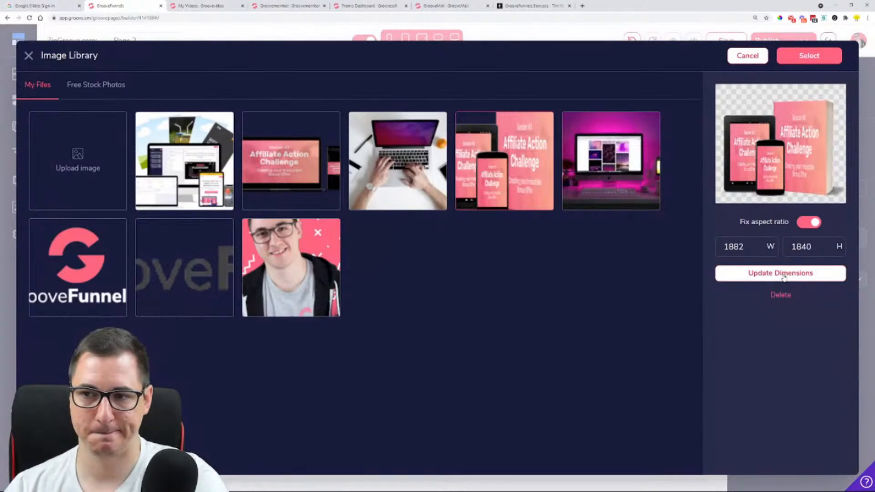
{"action": "left_click_drag", "start_coordinate": [744, 247], "coordinate": [699, 250]}
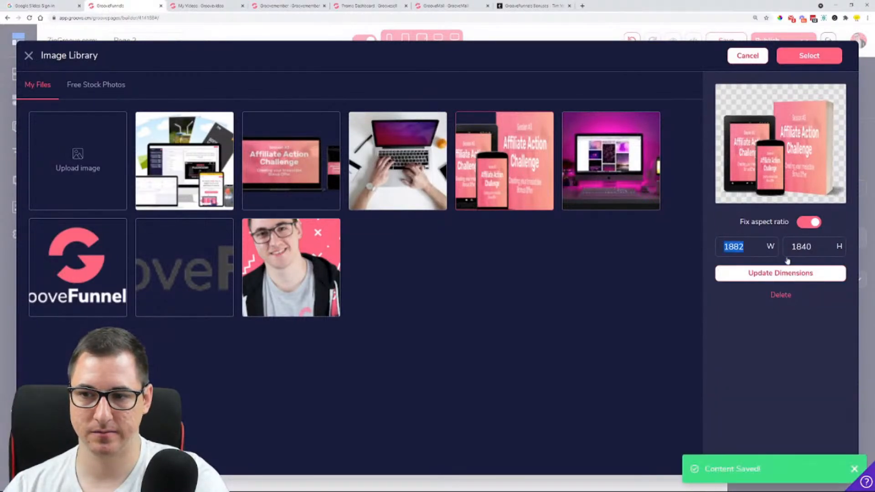
{"action": "left_click", "coordinate": [809, 57]}
{"action": "left_click", "coordinate": [812, 317]}
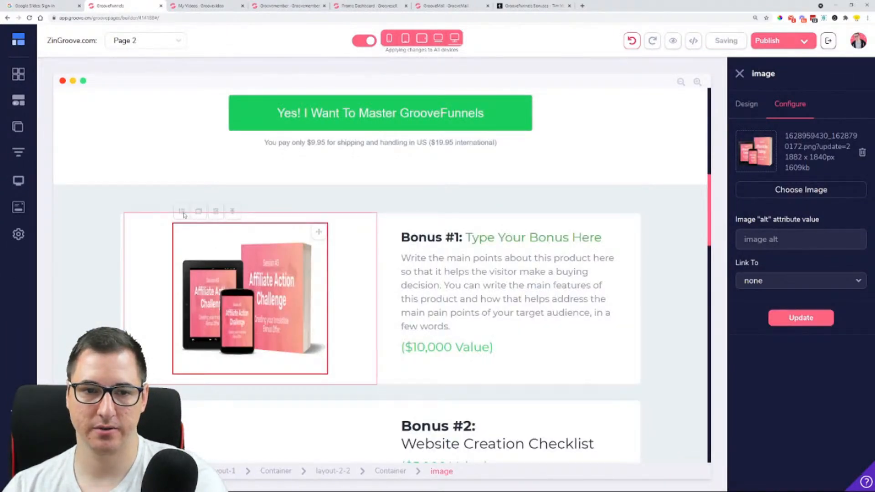
Resolve the Page 2 save conflict by creating a duplicate, and open "Page 2 Copy" for editing
{"action": "left_click", "coordinate": [745, 105]}
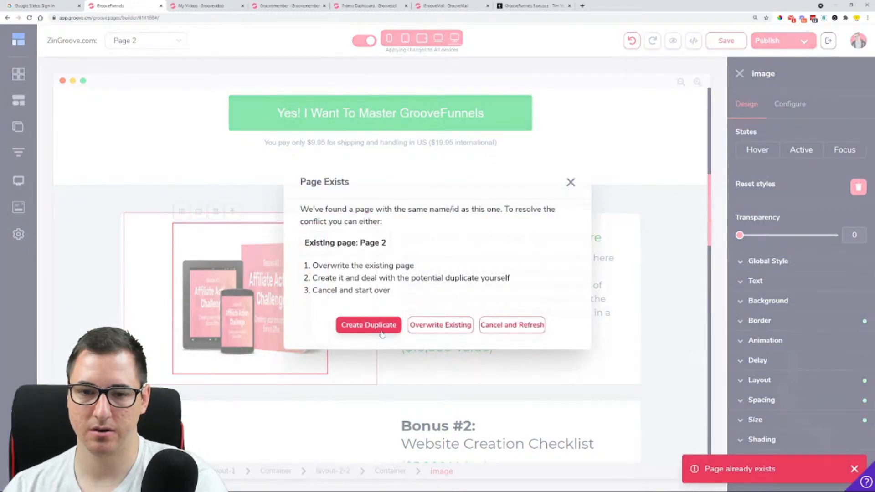
{"action": "left_click", "coordinate": [383, 326]}
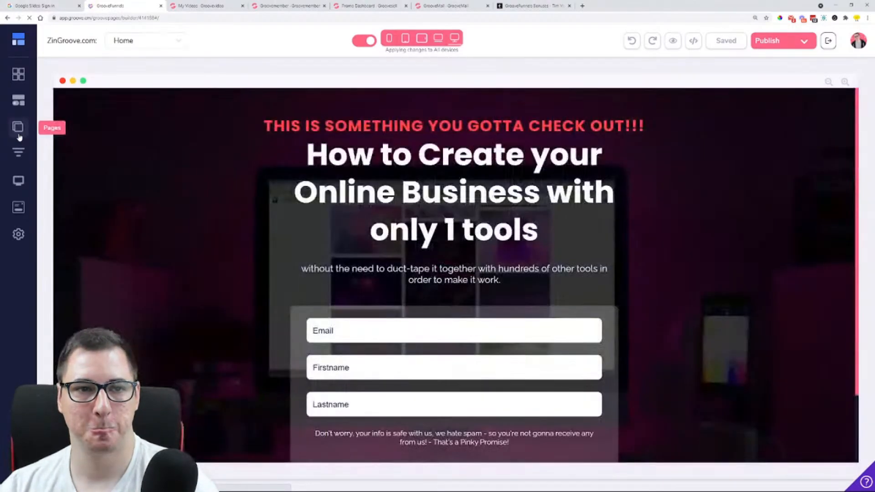
{"action": "left_click", "coordinate": [18, 126]}
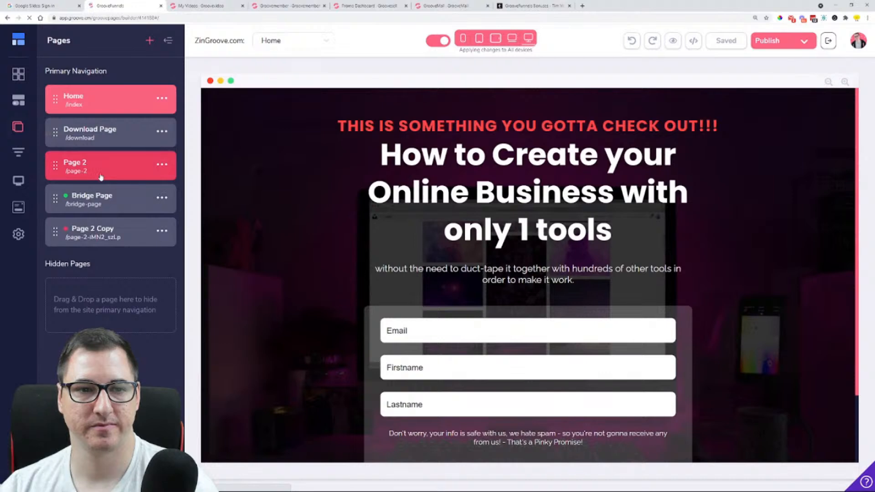
{"action": "left_click", "coordinate": [111, 228]}
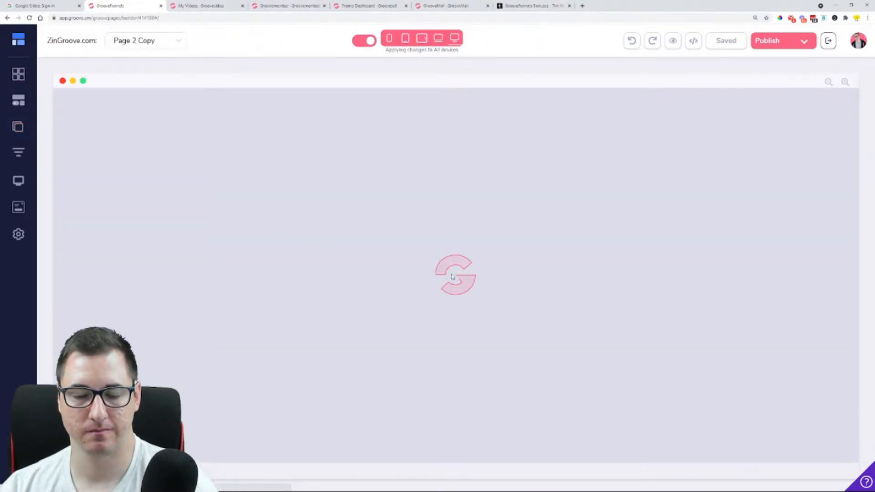
Set the fixed width of the Bonus #1 image to 356 px
{"action": "scroll", "coordinate": [451, 278], "scroll_direction": "down", "scroll_amount": 10}
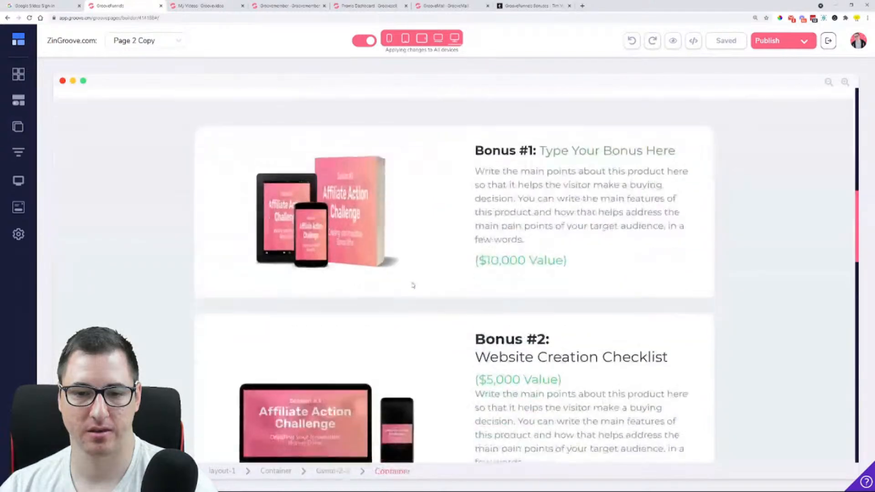
{"action": "left_click", "coordinate": [347, 246]}
{"action": "left_click", "coordinate": [790, 412]}
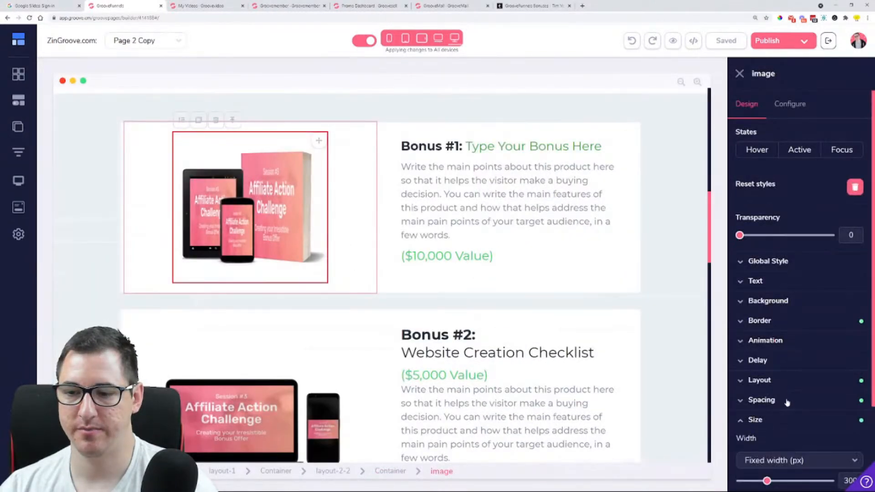
{"action": "scroll", "coordinate": [786, 403], "scroll_direction": "down", "scroll_amount": 2}
{"action": "mouse_move", "coordinate": [765, 373]}
{"action": "left_mouse_down"}
{"action": "mouse_move", "coordinate": [783, 373]}
{"action": "mouse_move", "coordinate": [771, 373]}
{"action": "left_mouse_up"}
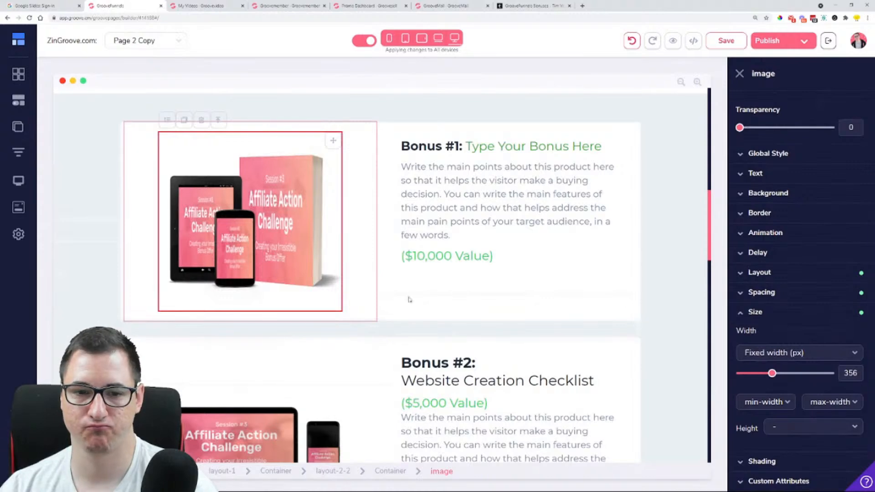
Move the "($10,000 Value)" text of Bonus #1 to between its title and description
{"action": "scroll", "coordinate": [395, 262], "scroll_direction": "down", "scroll_amount": 3}
{"action": "scroll", "coordinate": [455, 209], "scroll_direction": "up", "scroll_amount": 2}
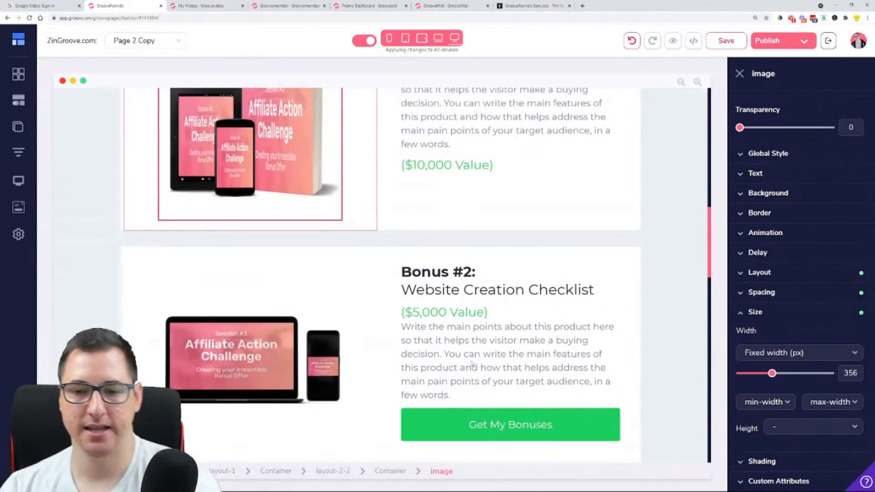
{"action": "scroll", "coordinate": [488, 316], "scroll_direction": "up", "scroll_amount": 3}
{"action": "left_click", "coordinate": [490, 303]}
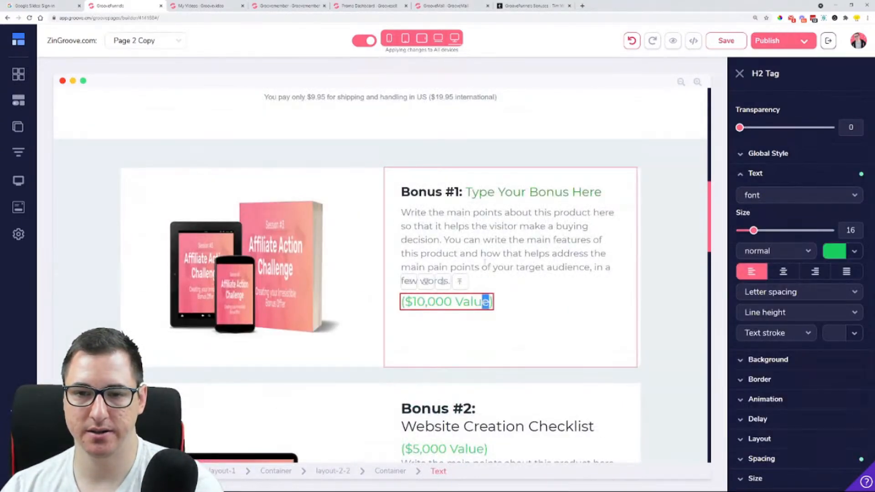
{"action": "left_click", "coordinate": [488, 300]}
{"action": "left_click", "coordinate": [488, 301]}
{"action": "left_click_drag", "start_coordinate": [488, 300], "coordinate": [469, 224]}
Duplicate the Bonus #2 "Get My Bonuses" button and place the copy below the Bonus #1 description
{"action": "scroll", "coordinate": [487, 314], "scroll_direction": "down", "scroll_amount": 7}
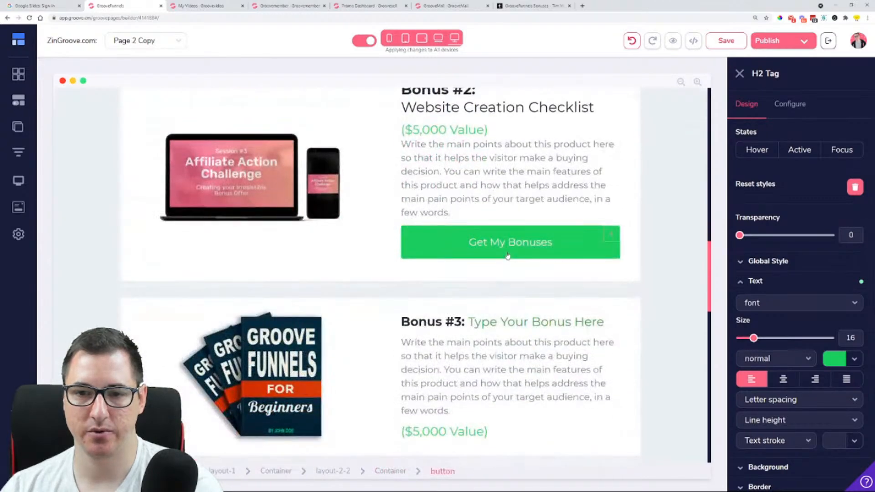
{"action": "left_click", "coordinate": [473, 246]}
{"action": "scroll", "coordinate": [433, 256], "scroll_direction": "up", "scroll_amount": 1}
{"action": "left_click", "coordinate": [425, 259]}
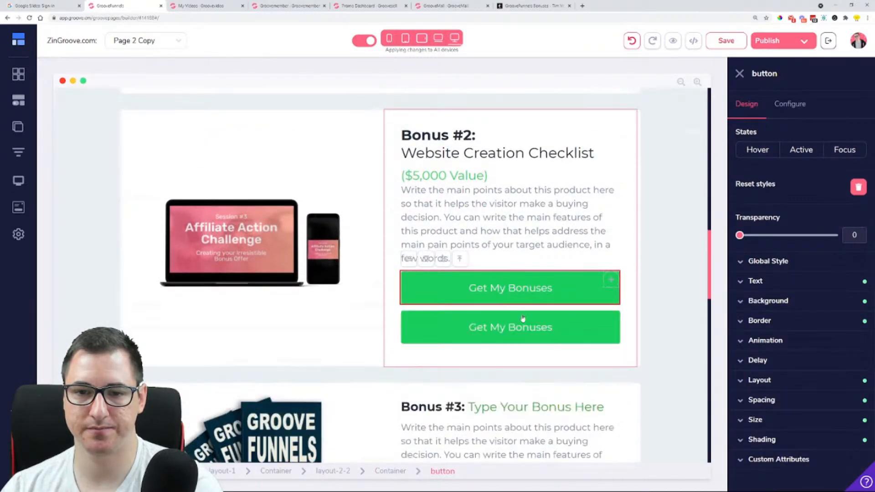
{"action": "left_click_drag", "start_coordinate": [605, 298], "coordinate": [439, 177]}
{"action": "scroll", "coordinate": [460, 219], "scroll_direction": "up", "scroll_amount": 4}
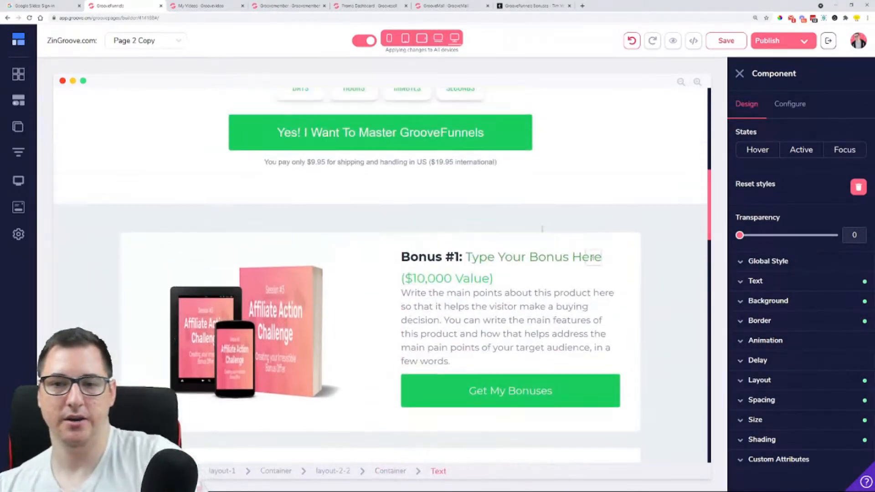
{"action": "left_click", "coordinate": [645, 268]}
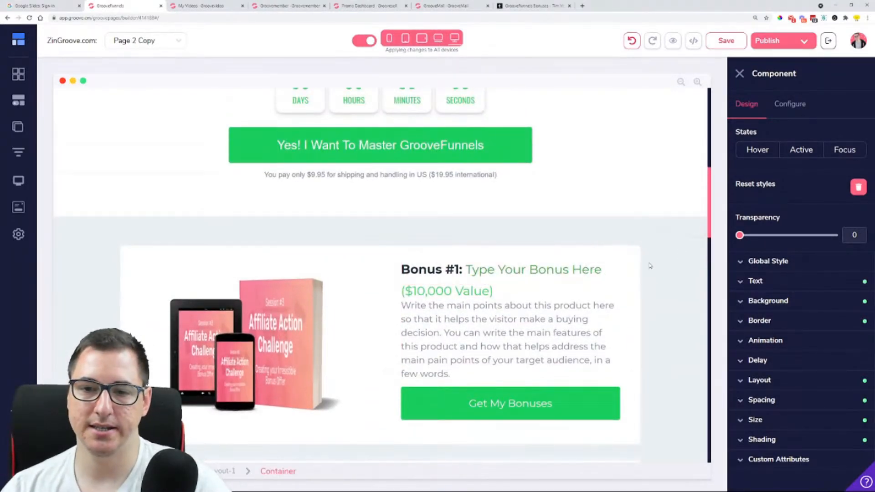
{"action": "scroll", "coordinate": [683, 252], "scroll_direction": "down", "scroll_amount": 4}
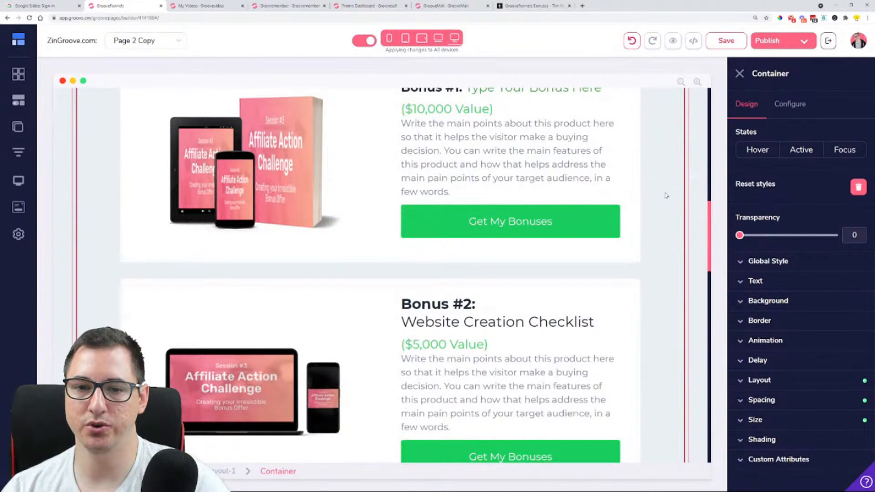
{"action": "scroll", "coordinate": [666, 196], "scroll_direction": "up", "scroll_amount": 1}
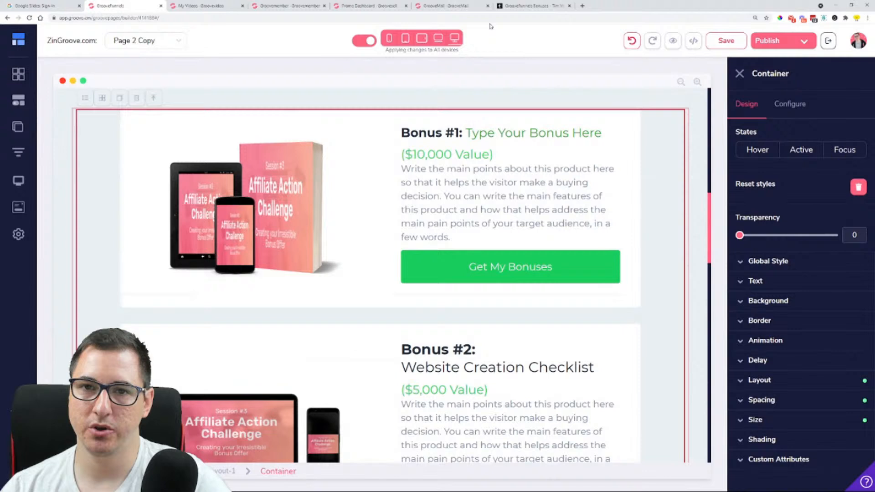
Follow a call-to-action link on the GrooveFunnels Bonuses page to examine its destination, close that tab and return to the page builder
{"action": "left_click", "coordinate": [585, 266]}
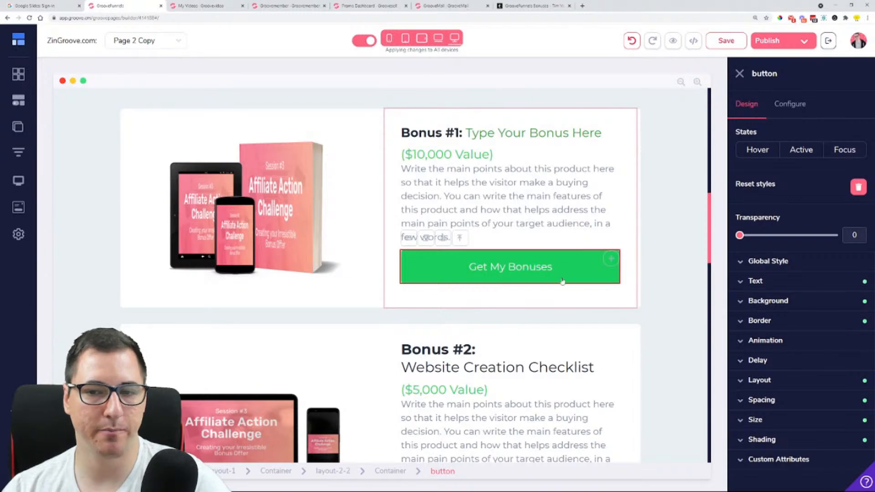
{"action": "left_click", "coordinate": [556, 6]}
{"action": "scroll", "coordinate": [538, 237], "scroll_direction": "up", "scroll_amount": 12}
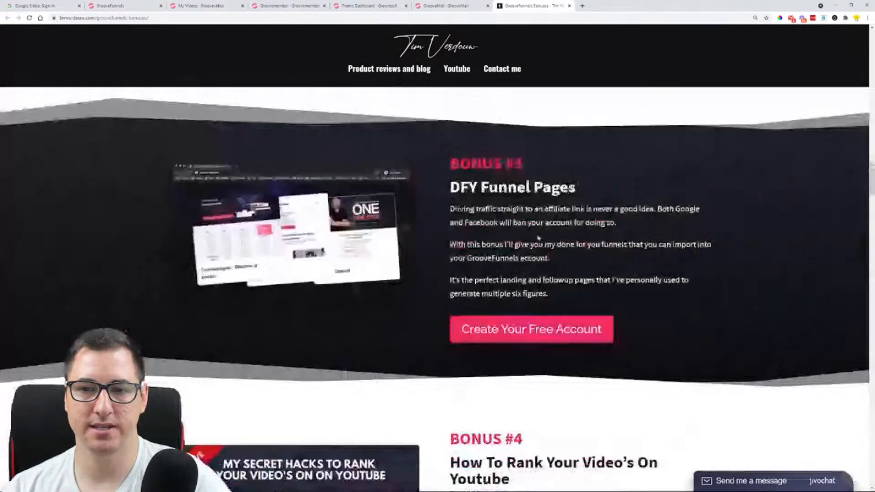
{"action": "scroll", "coordinate": [539, 237], "scroll_direction": "up", "scroll_amount": 8}
{"action": "left_click", "coordinate": [538, 196]}
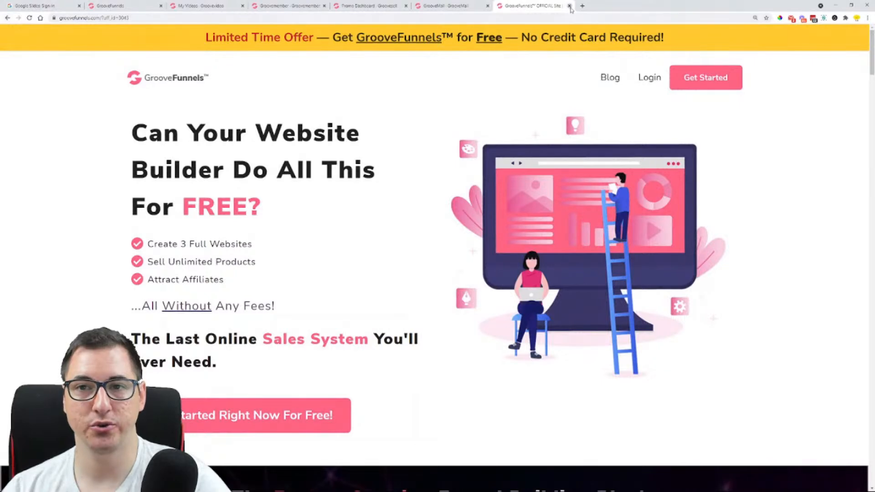
{"action": "key", "text": "ctrl+w"}
{"action": "left_click", "coordinate": [154, 2]}
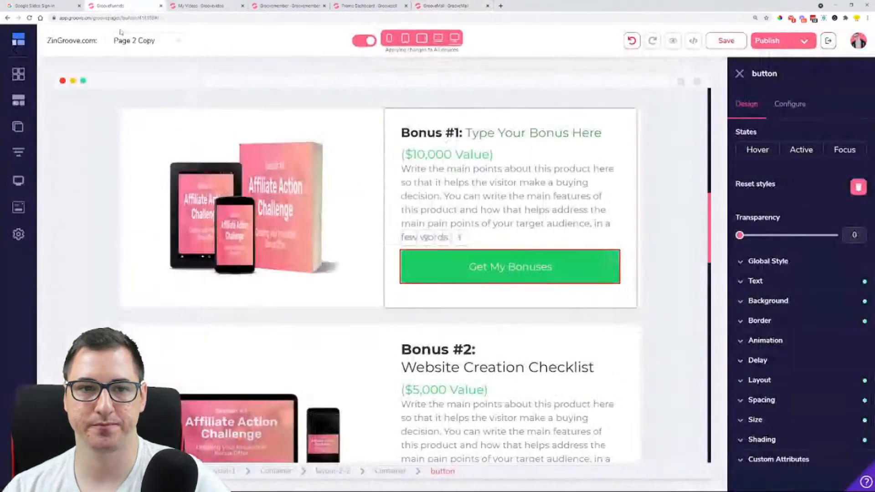
Create a standard popup from the centred headline-and-email subscribe template and save it
{"action": "left_click", "coordinate": [18, 208]}
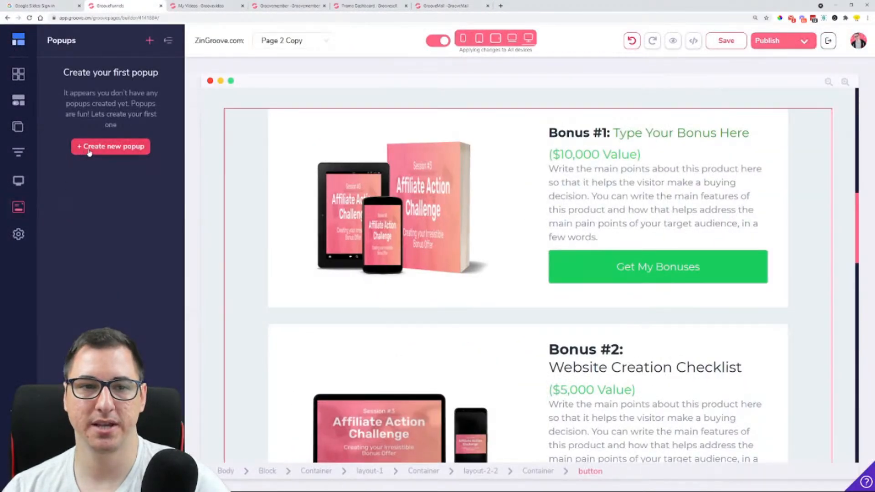
{"action": "left_click", "coordinate": [110, 146]}
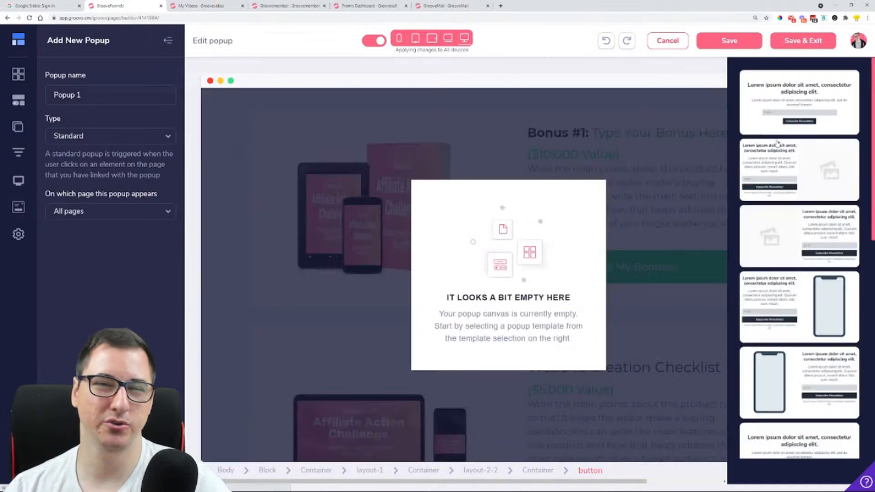
{"action": "left_click", "coordinate": [796, 105]}
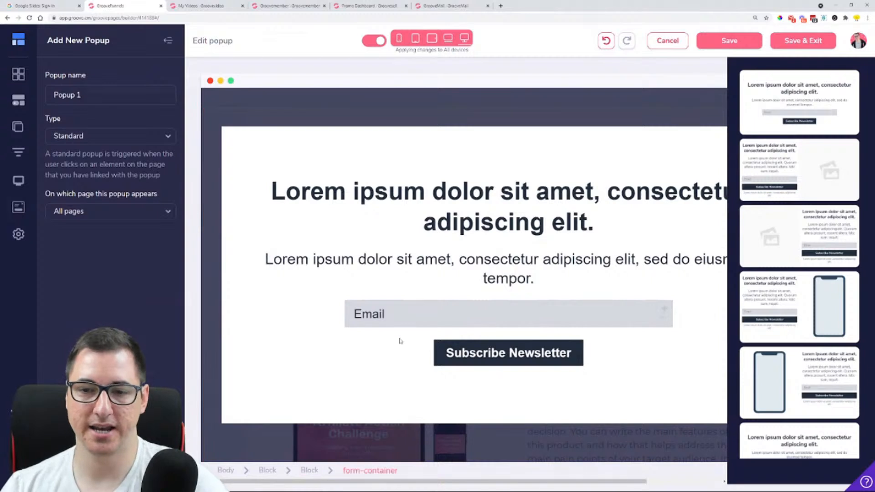
{"action": "left_click", "coordinate": [800, 40]}
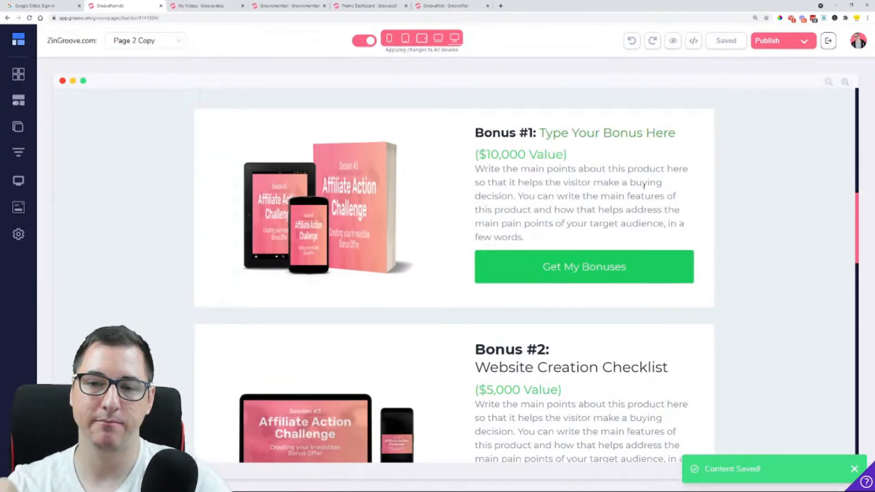
Connect the email form in Popup 1 to the AAC - MailChimp integration with the Lemon Test Audience list
{"action": "left_click", "coordinate": [660, 275]}
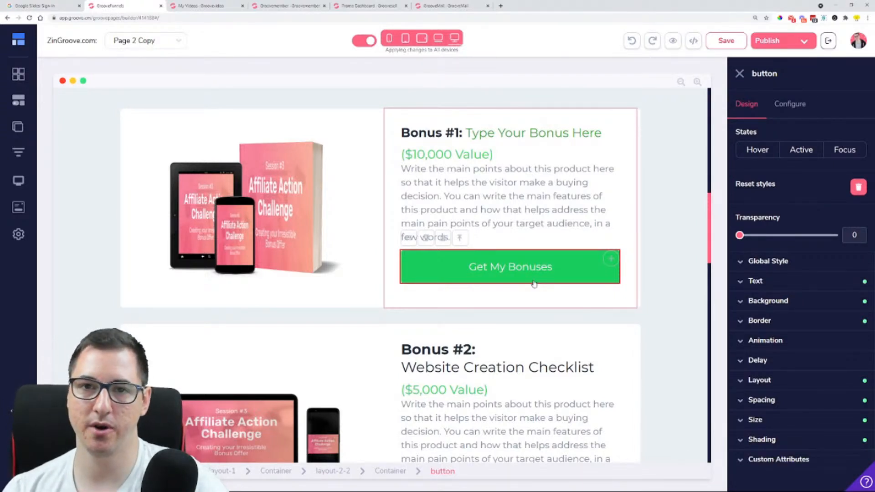
{"action": "left_click", "coordinate": [18, 207]}
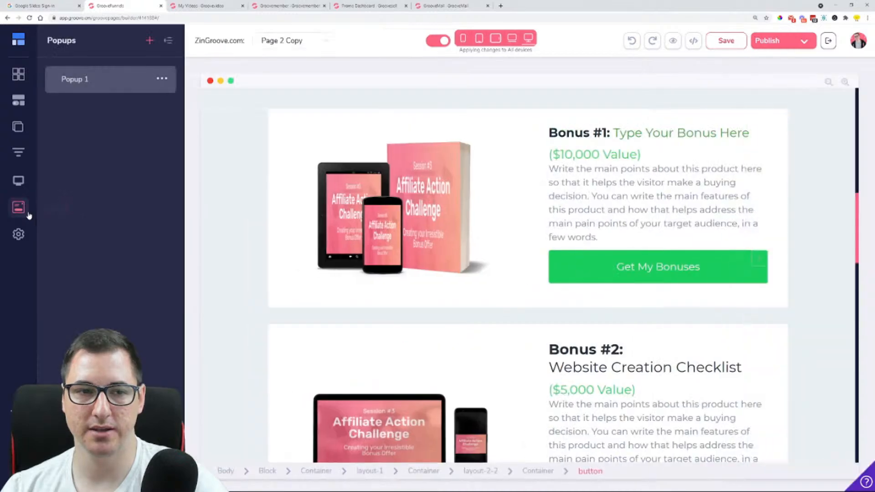
{"action": "left_click", "coordinate": [107, 80]}
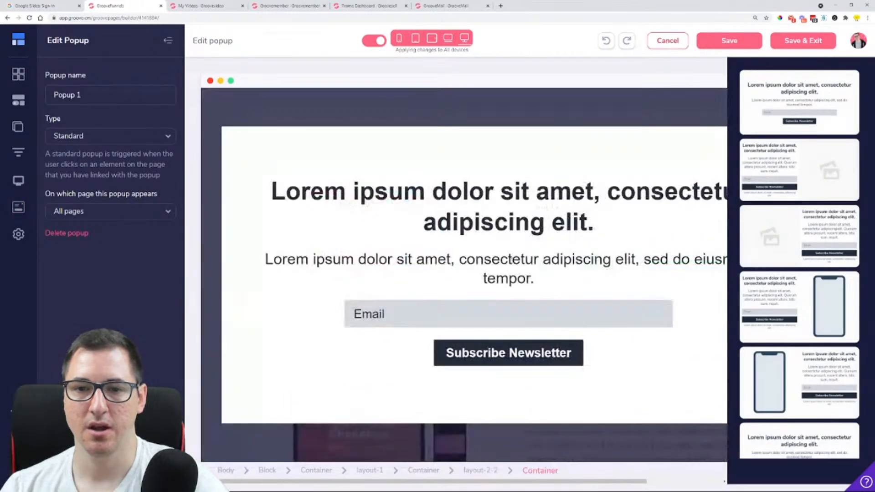
{"action": "left_click", "coordinate": [469, 325]}
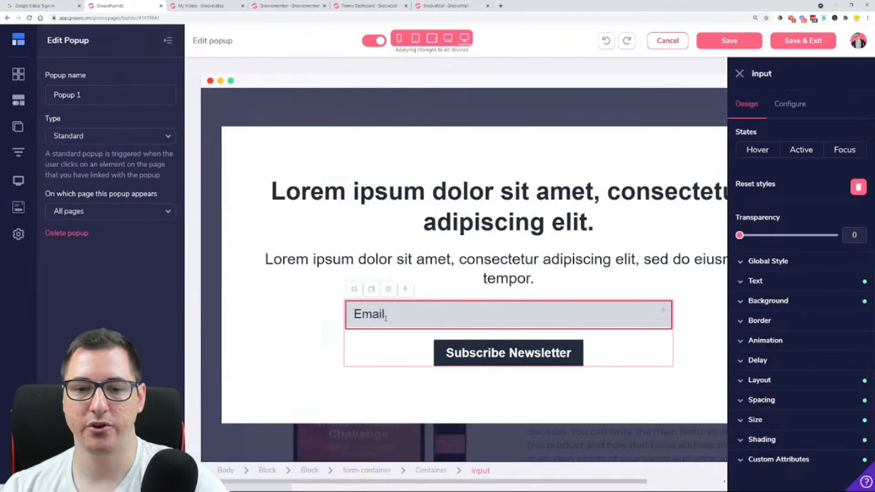
{"action": "left_click", "coordinate": [384, 347]}
{"action": "left_click", "coordinate": [803, 110]}
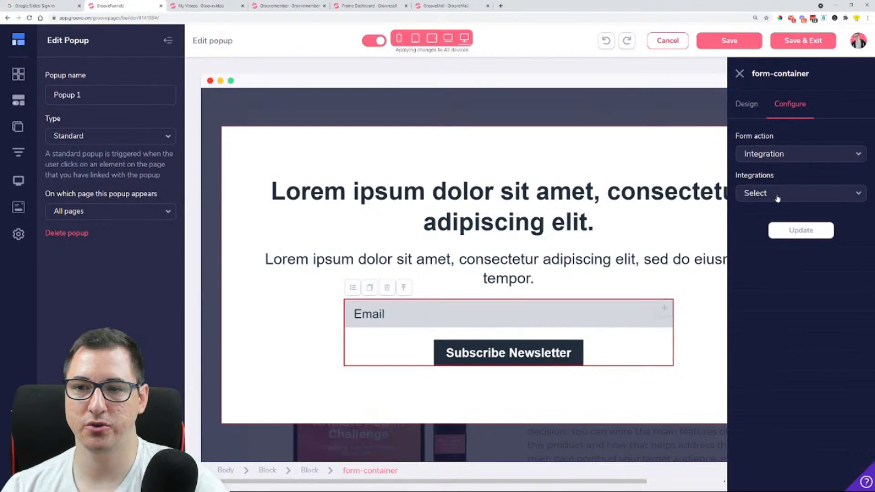
{"action": "left_click", "coordinate": [763, 197]}
{"action": "left_click", "coordinate": [772, 231]}
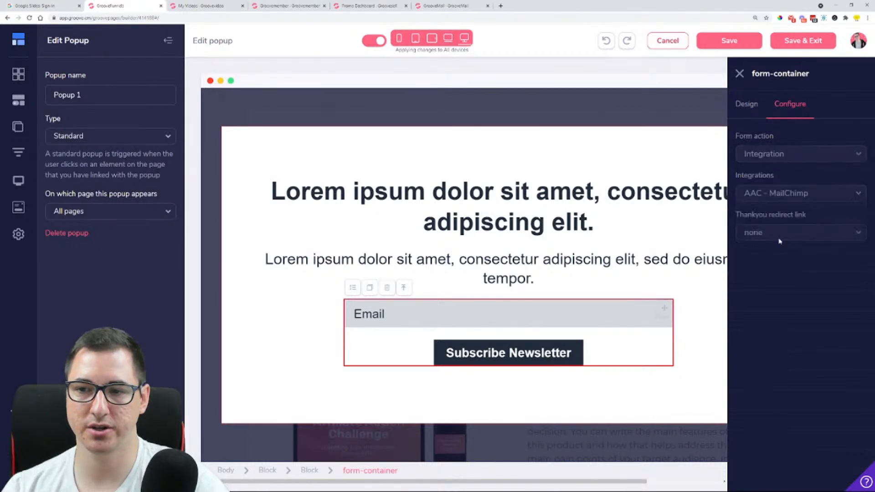
{"action": "left_click", "coordinate": [778, 230]}
{"action": "left_click", "coordinate": [777, 271]}
Set the popup form's thank-you redirect to the GroovePages affiliate URL from the promo dashboard, then save the popup
{"action": "left_click", "coordinate": [773, 275]}
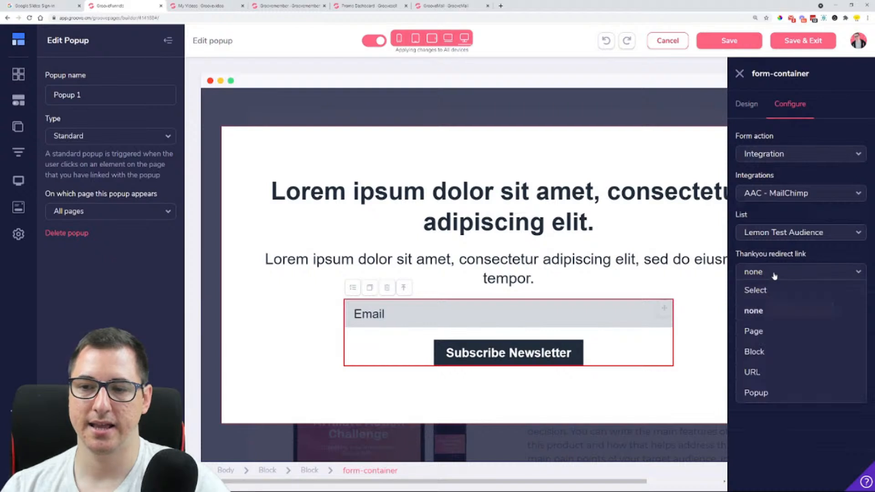
{"action": "left_click", "coordinate": [767, 369]}
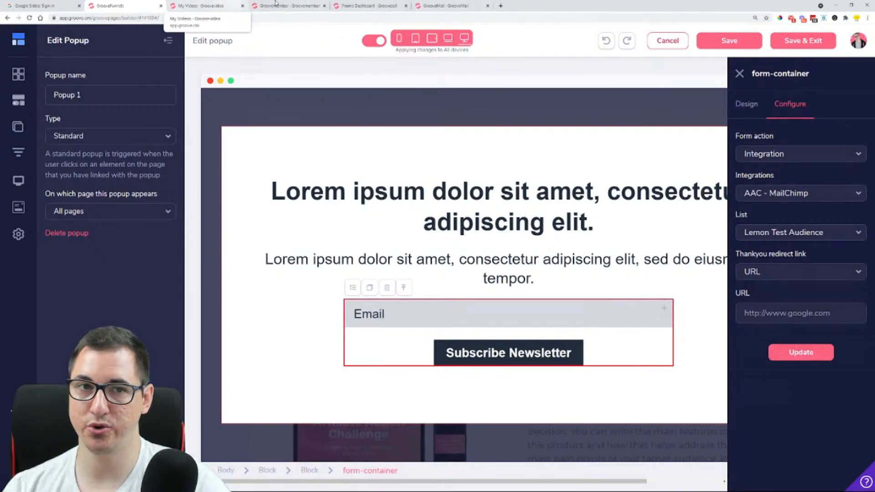
{"action": "left_click", "coordinate": [367, 5]}
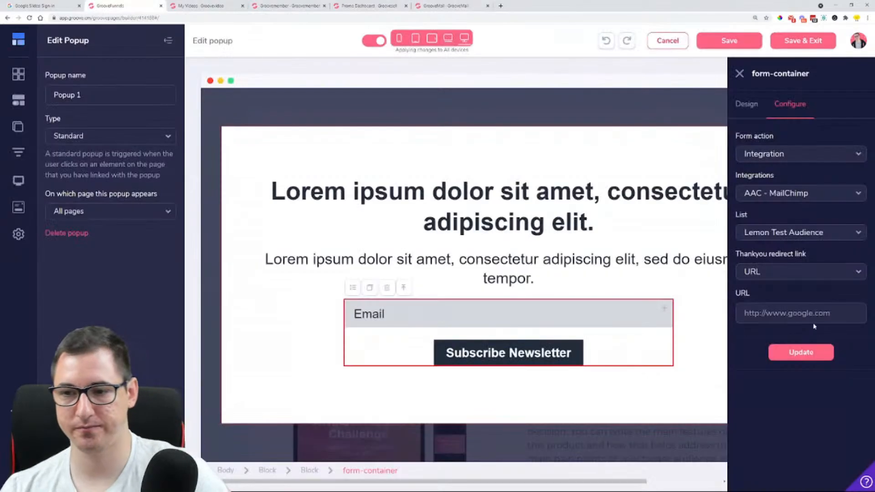
{"action": "left_click", "coordinate": [805, 313]}
{"action": "type", "text": "https://groovepages.groovesell.com/a/k8020bgxFCH4"}
{"action": "left_click", "coordinate": [792, 357]}
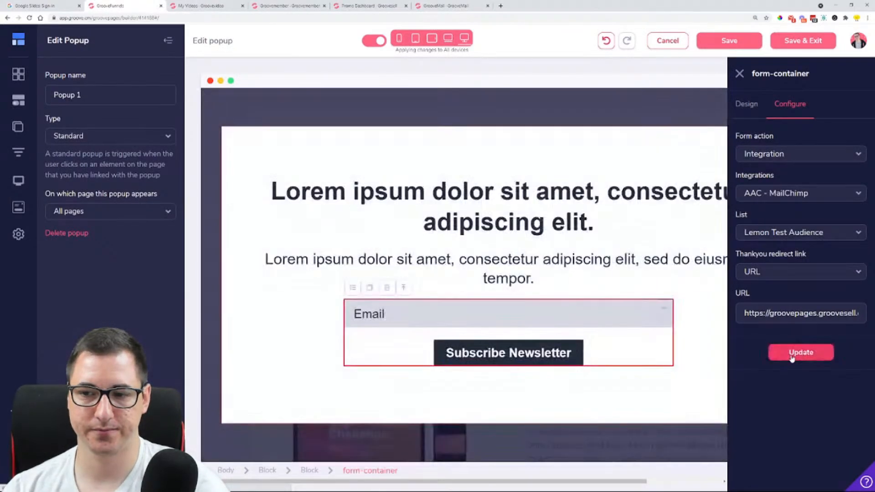
{"action": "left_click", "coordinate": [819, 42]}
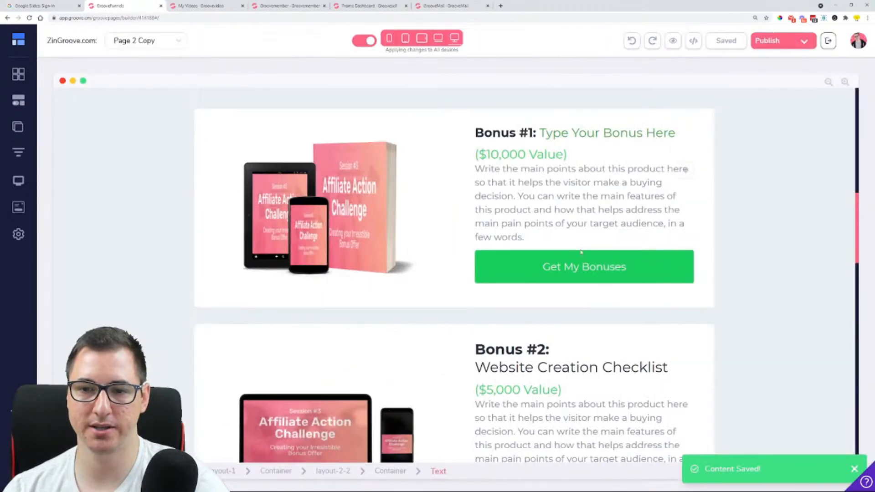
Link the Bonus #1 "Get My Bonuses" button to Popup 1
{"action": "left_click", "coordinate": [547, 267]}
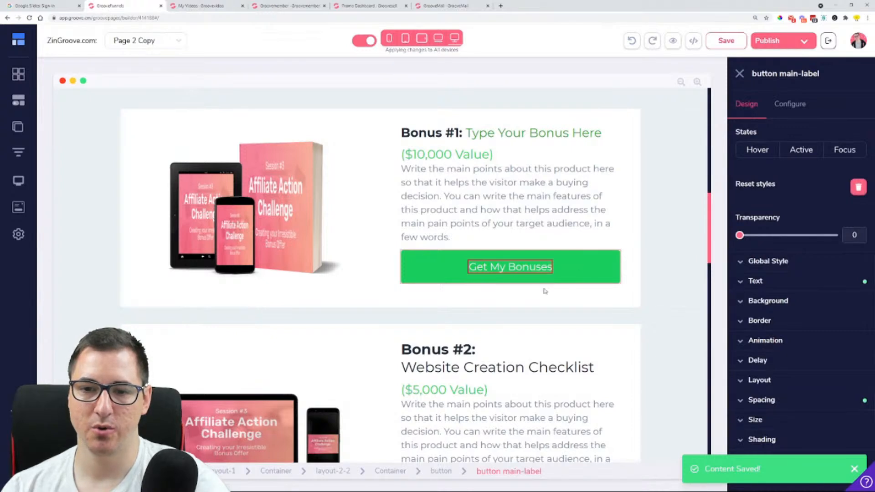
{"action": "left_click", "coordinate": [791, 104]}
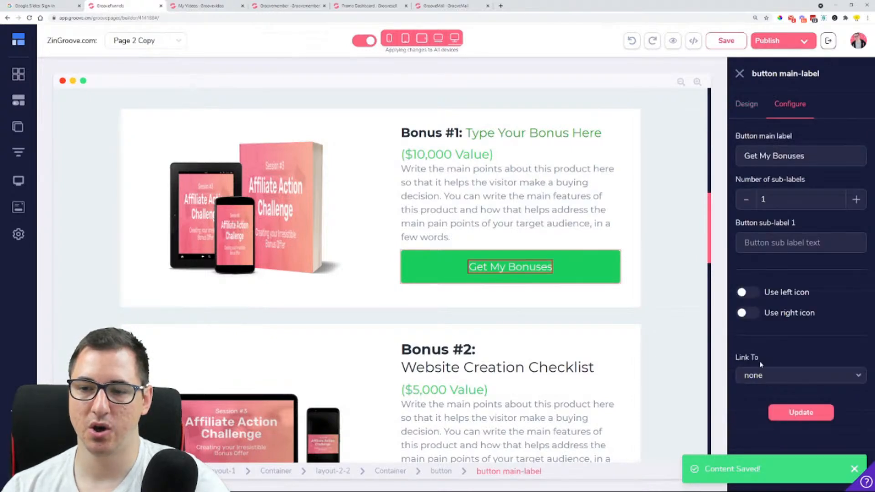
{"action": "left_click", "coordinate": [761, 374]}
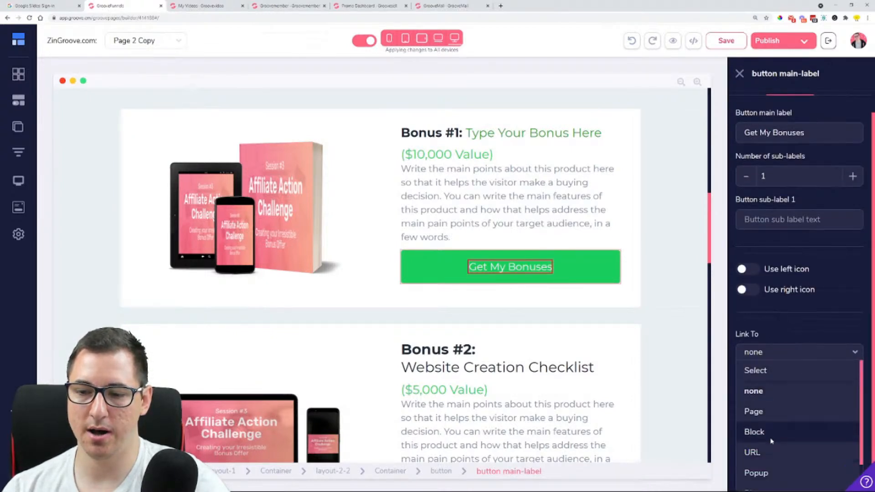
{"action": "left_click", "coordinate": [769, 474]}
{"action": "left_click", "coordinate": [780, 414]}
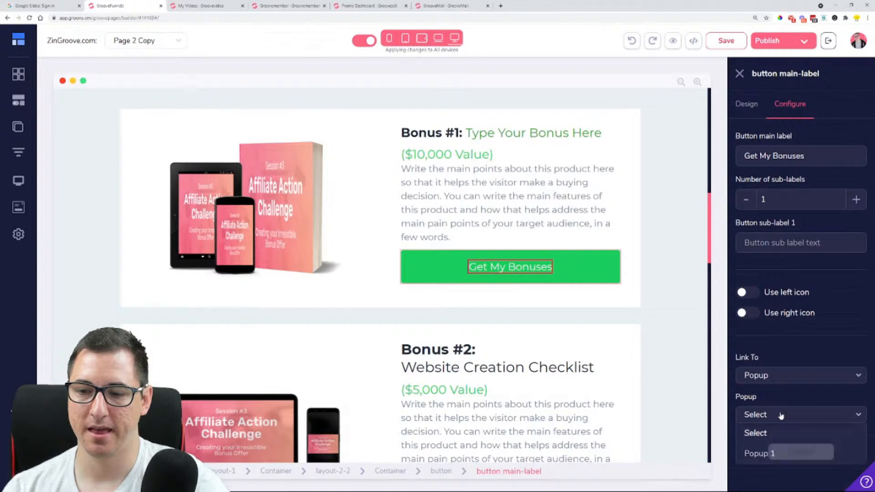
{"action": "left_click", "coordinate": [760, 453]}
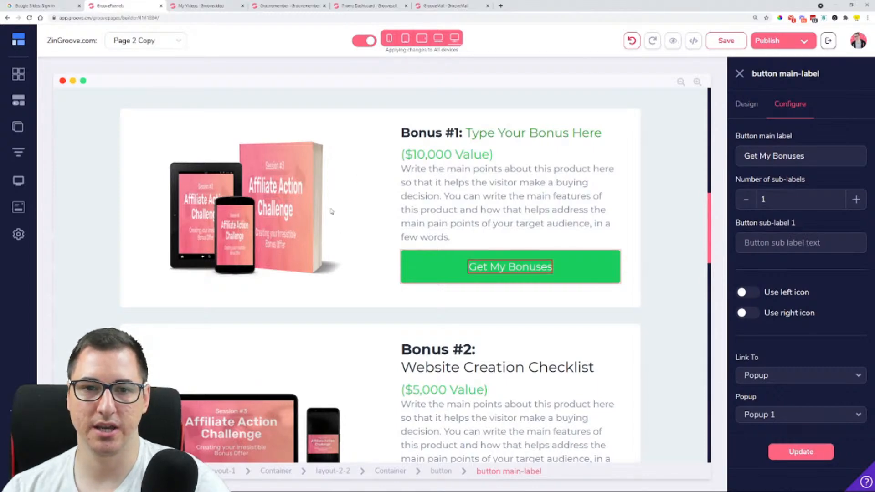
Link the Bonus #2 "Get My Bonuses" button to the copied GroovePages affiliate URL
{"action": "scroll", "coordinate": [356, 210], "scroll_direction": "down", "scroll_amount": 5}
{"action": "left_click", "coordinate": [506, 273]}
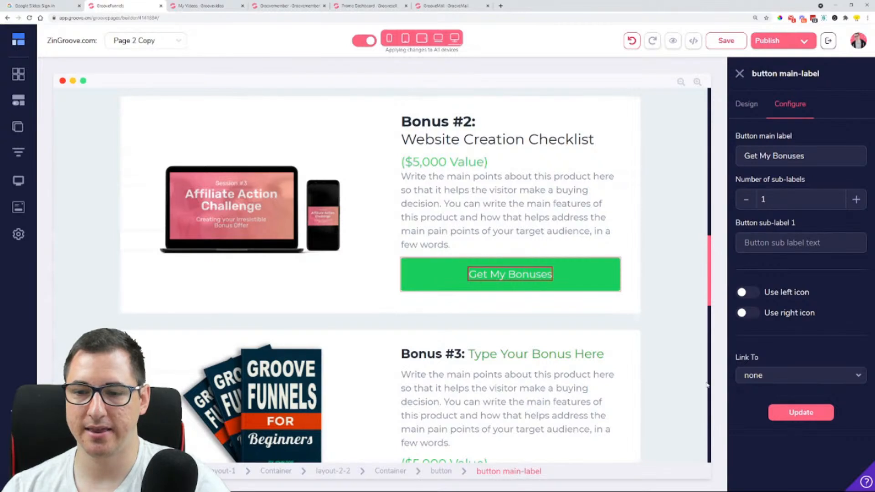
{"action": "left_click", "coordinate": [777, 380]}
{"action": "left_click", "coordinate": [771, 416]}
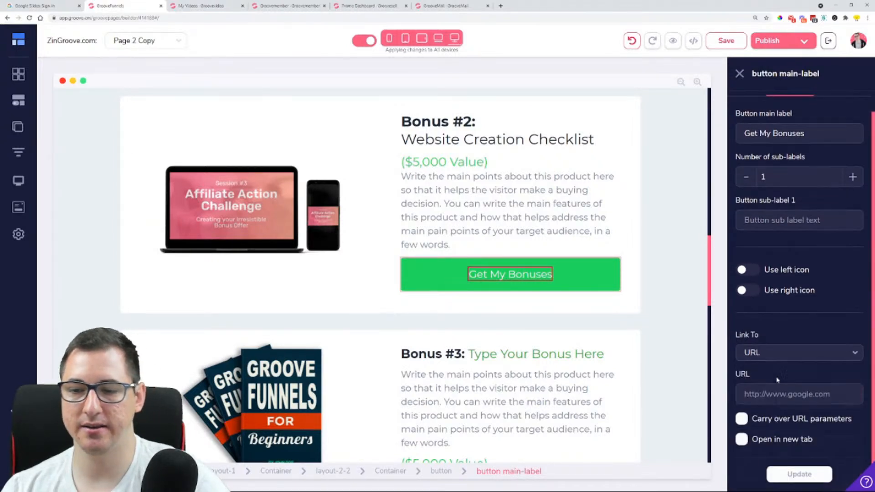
{"action": "key", "text": "ctrl+v"}
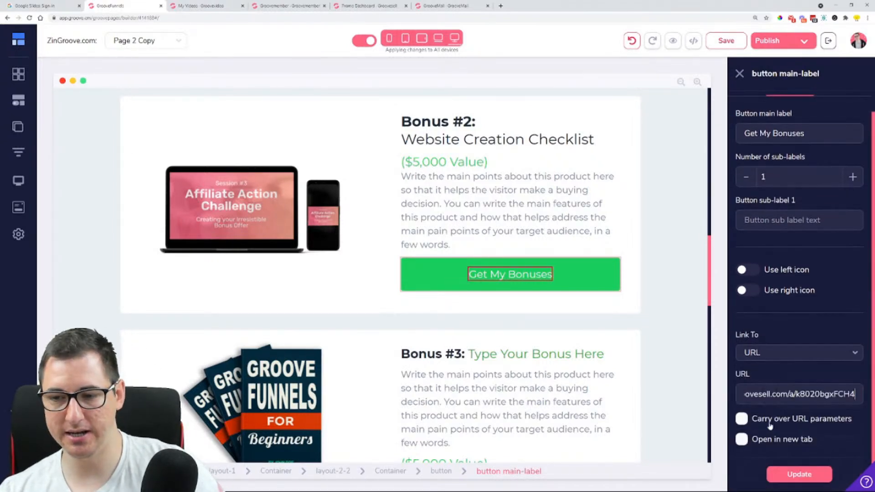
{"action": "left_click", "coordinate": [795, 474]}
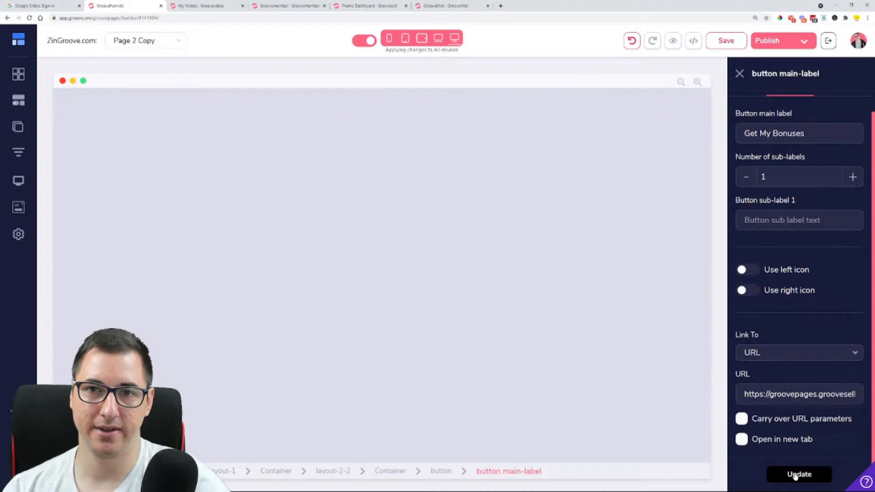
{"action": "scroll", "coordinate": [609, 254], "scroll_direction": "up", "scroll_amount": 8}
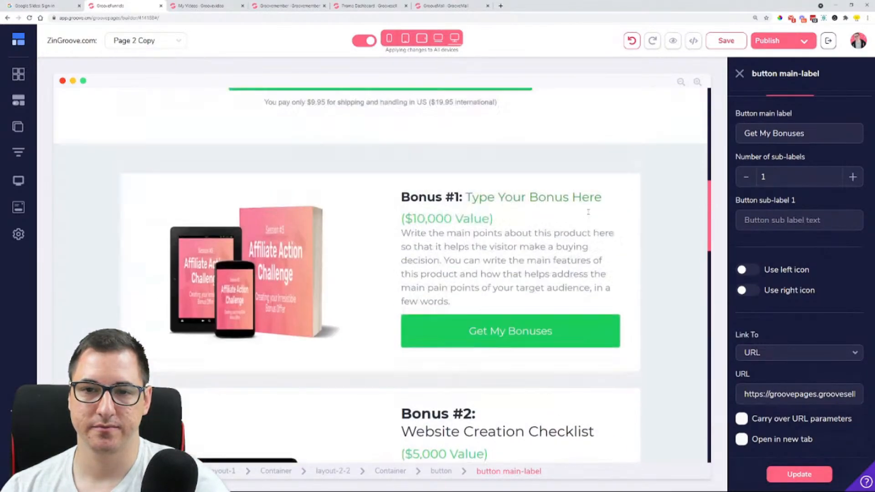
{"action": "scroll", "coordinate": [609, 254], "scroll_direction": "up", "scroll_amount": 8}
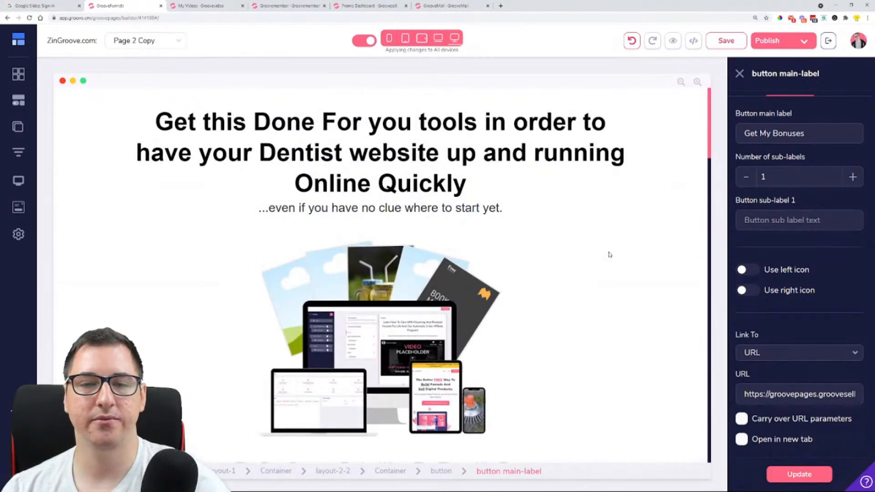
{"action": "scroll", "coordinate": [609, 254], "scroll_direction": "down", "scroll_amount": 20}
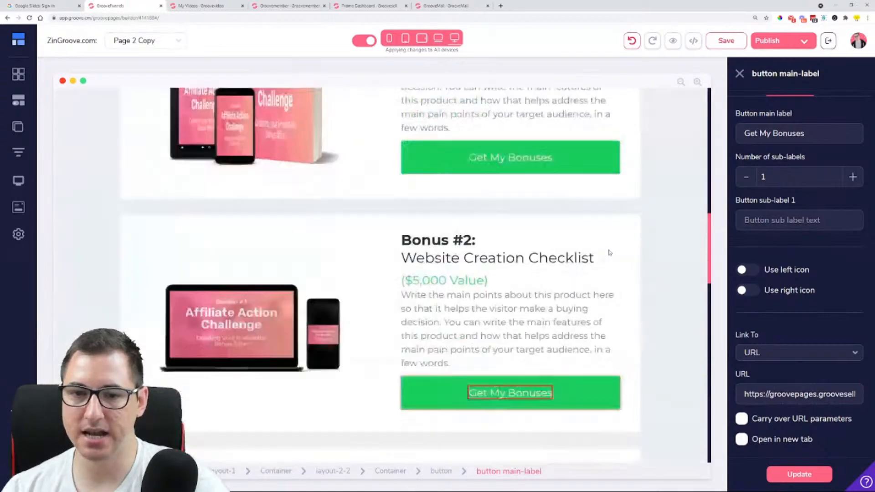
{"action": "scroll", "coordinate": [609, 252], "scroll_direction": "down", "scroll_amount": 15}
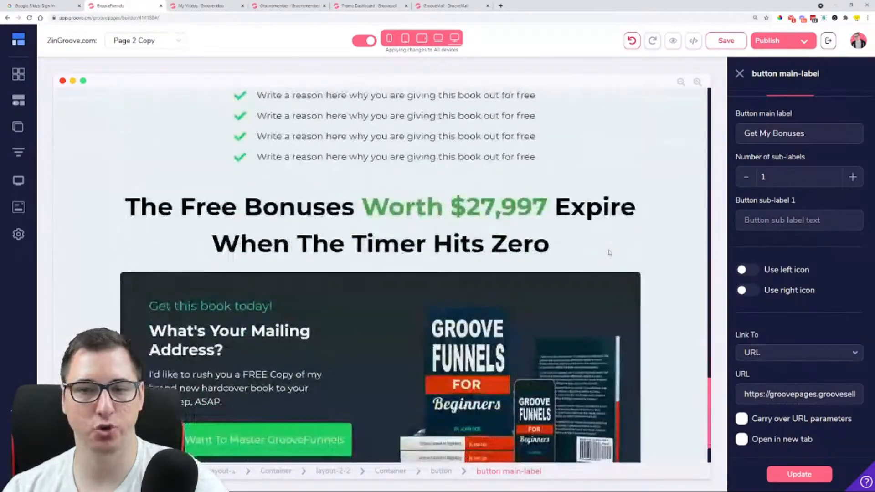
{"action": "scroll", "coordinate": [609, 252], "scroll_direction": "up", "scroll_amount": 18}
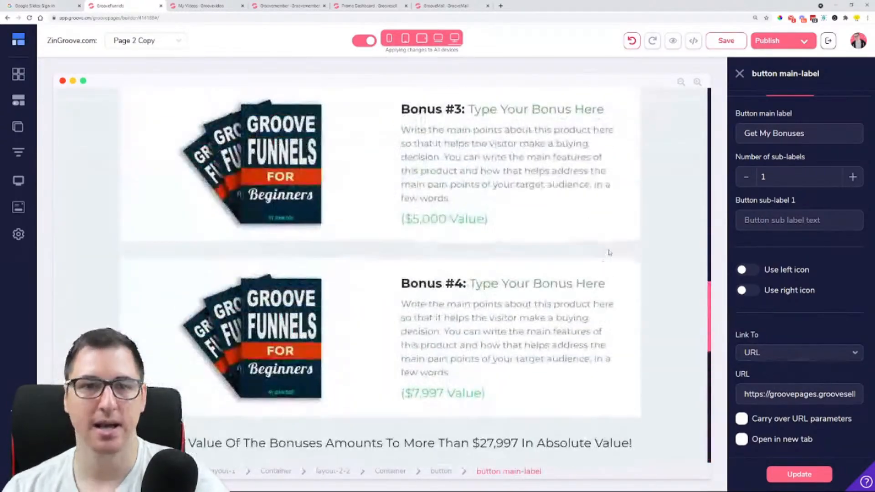
Search Google for "clickfunnels bonuses" in a new browser tab
{"action": "left_click", "coordinate": [501, 6]}
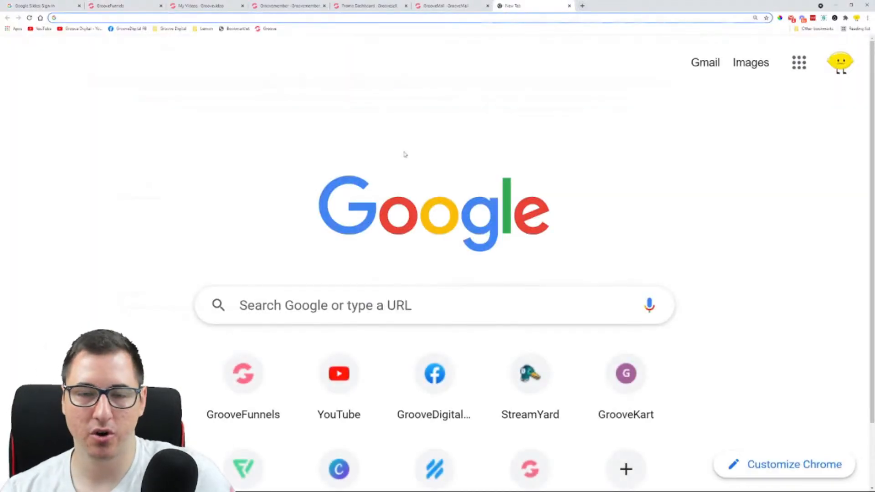
{"action": "type", "text": "clickfun"}
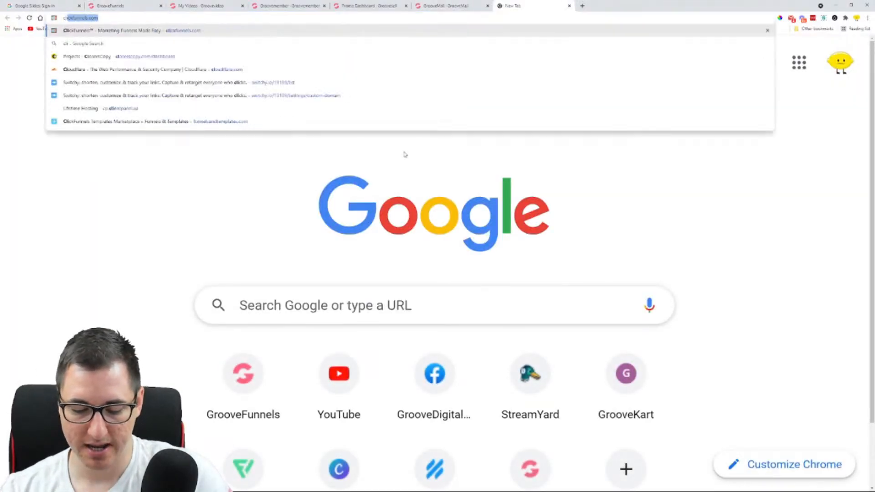
{"action": "type", "text": "nels"}
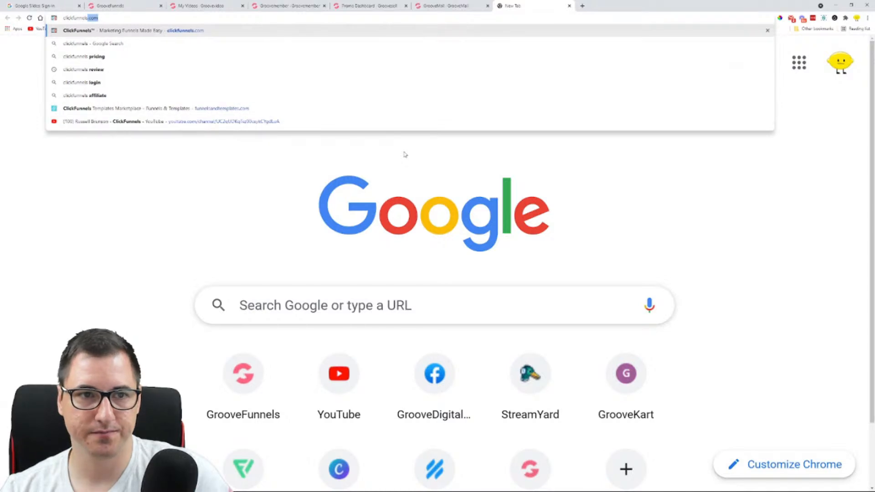
{"action": "type", "text": " bonuses"}
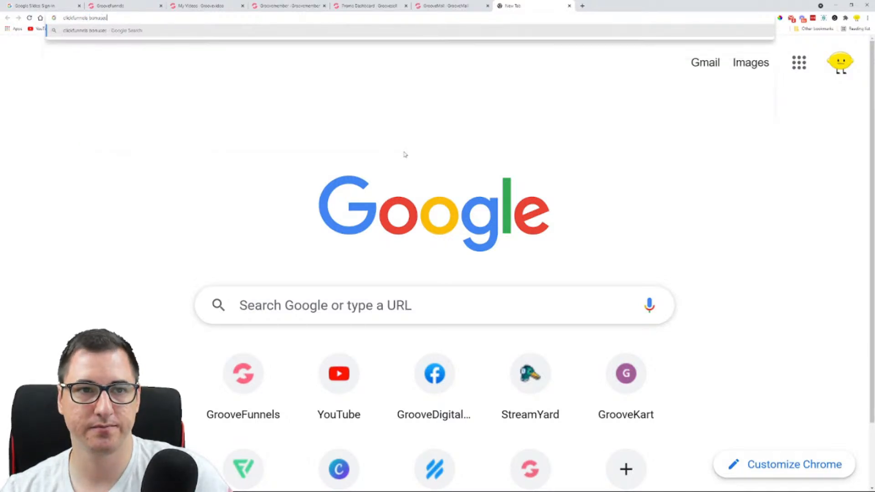
{"action": "key", "text": "Return"}
Open the top ClickFunnels bonus results, including the Bonus Package, Bonus Offer and Bonus Stack pages, in separate tabs for reference
{"action": "scroll", "coordinate": [145, 254], "scroll_direction": "down", "scroll_amount": 1}
{"action": "scroll", "coordinate": [145, 253], "scroll_direction": "down", "scroll_amount": 15}
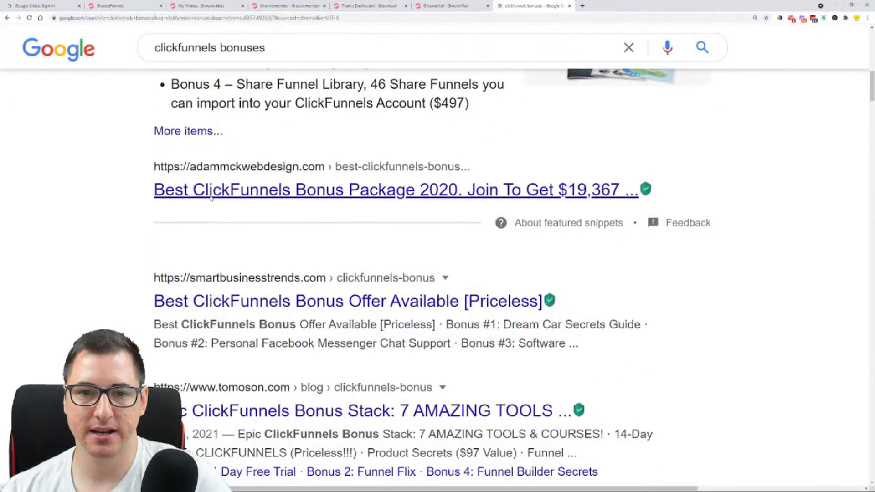
{"action": "middle_click", "coordinate": [262, 313]}
{"action": "scroll", "coordinate": [302, 256], "scroll_direction": "down", "scroll_amount": 3}
{"action": "middle_click", "coordinate": [302, 256]}
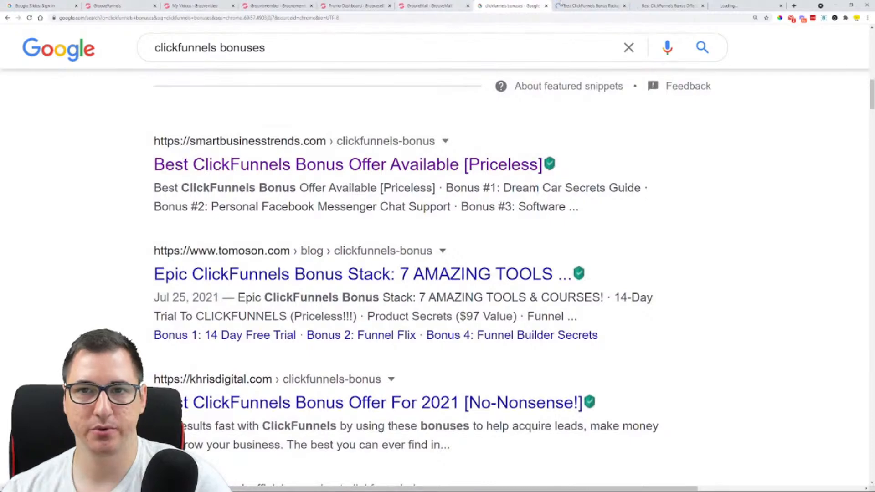
Skim the opened ClickFunnels Bonus Package, Bonus Offer and Bonus Stack pages to see how each presents its bonuses
{"action": "left_click", "coordinate": [556, 5]}
{"action": "scroll", "coordinate": [193, 218], "scroll_direction": "down", "scroll_amount": 5}
{"action": "left_click", "coordinate": [668, 5]}
{"action": "scroll", "coordinate": [525, 116], "scroll_direction": "down", "scroll_amount": 5}
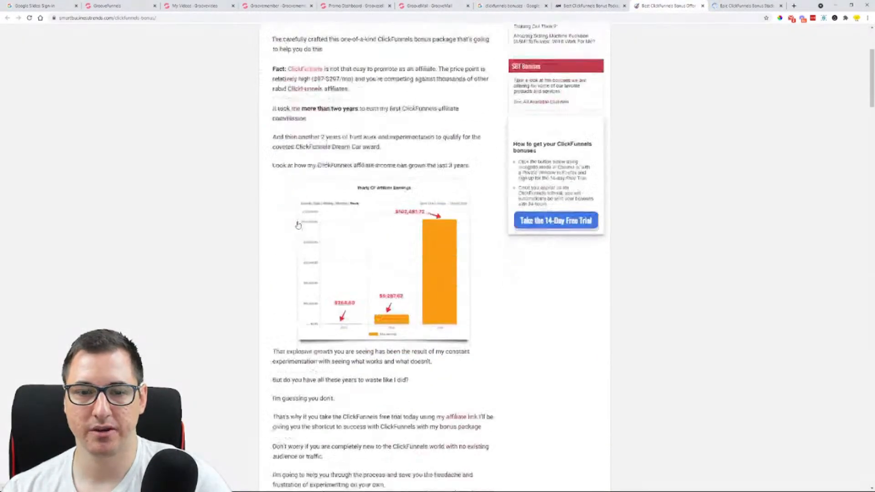
{"action": "key", "text": "ctrl+Tab"}
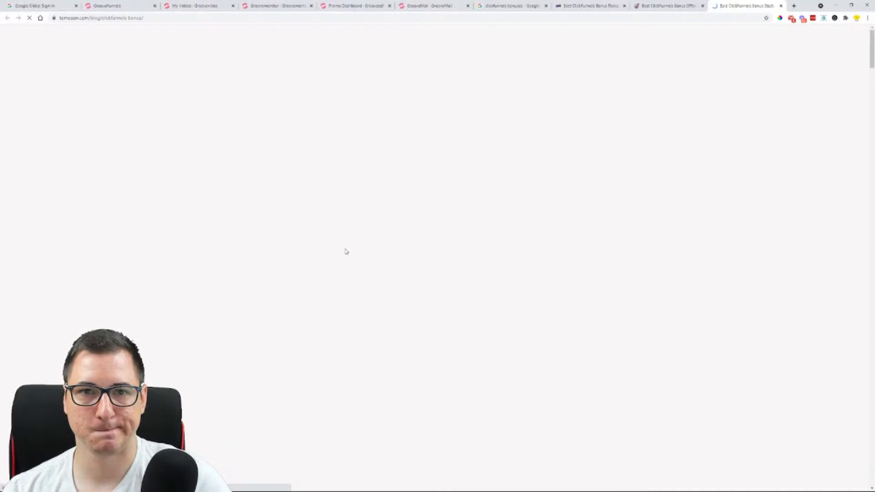
{"action": "scroll", "coordinate": [501, 203], "scroll_direction": "down", "scroll_amount": 10}
{"action": "scroll", "coordinate": [496, 201], "scroll_direction": "down", "scroll_amount": 17}
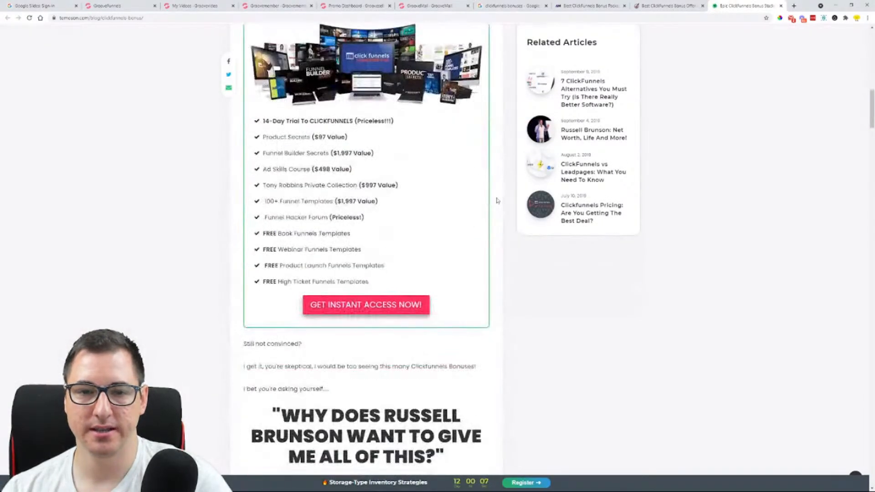
{"action": "scroll", "coordinate": [500, 205], "scroll_direction": "down", "scroll_amount": 5}
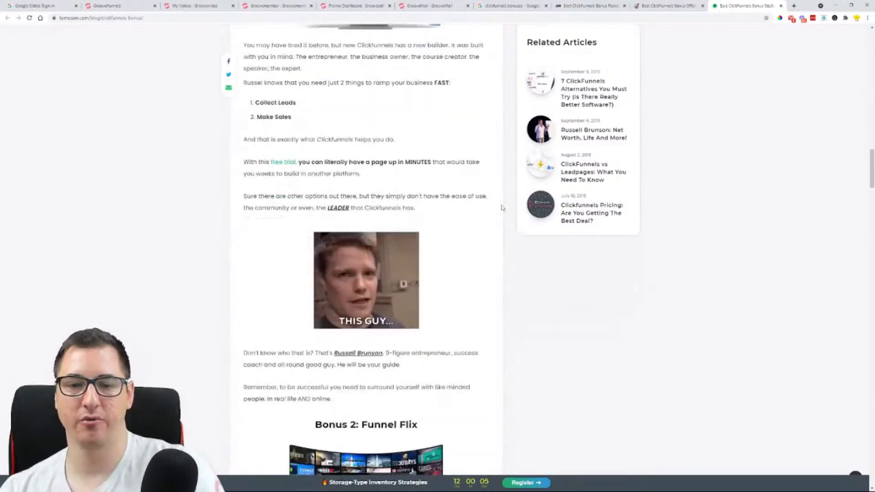
Close the three ClickFunnels bonus pages and return to the Google search results
{"action": "left_click", "coordinate": [781, 5]}
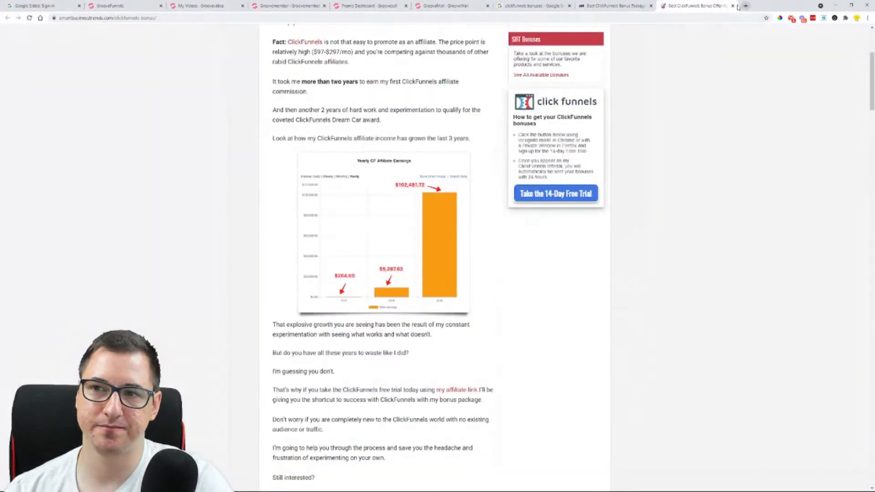
{"action": "left_click", "coordinate": [733, 6]}
{"action": "left_click", "coordinate": [650, 6]}
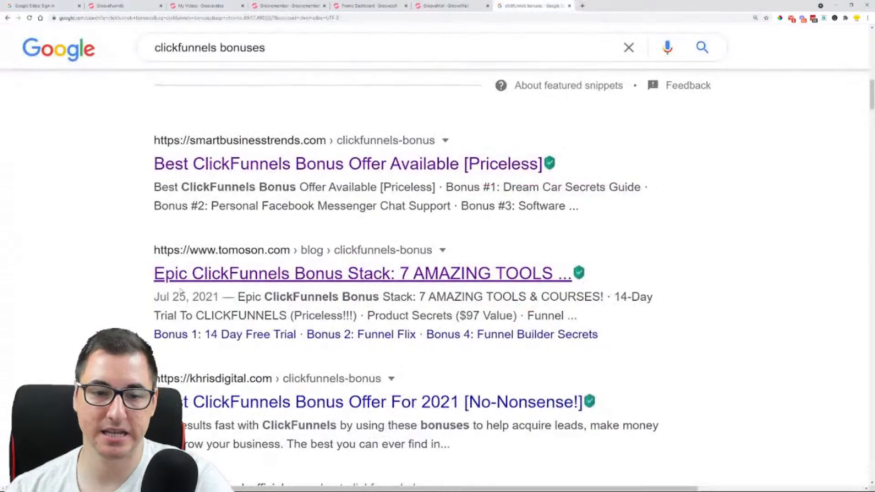
Open the next five ClickFunnels bonus results, from "[No-Nonsense!]" to "Everything You Need To Know 2019", in separate tabs, skipping the videos
{"action": "scroll", "coordinate": [319, 255], "scroll_direction": "down", "scroll_amount": 6}
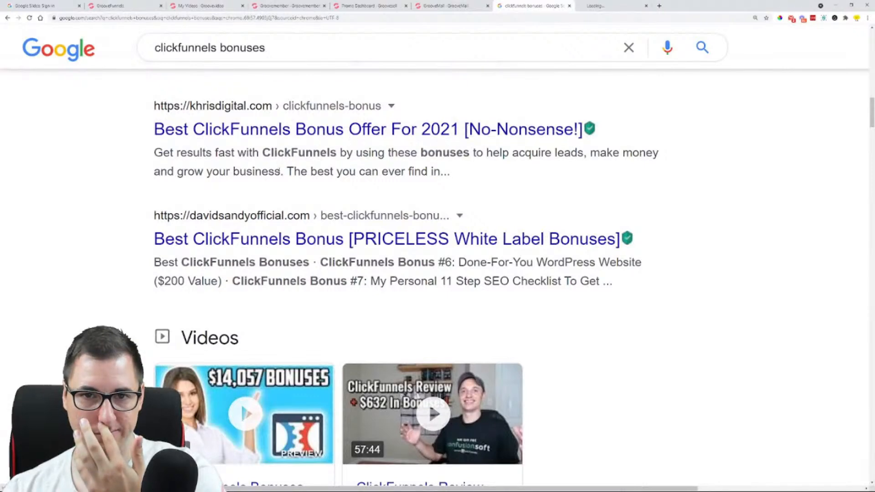
{"action": "middle_click", "coordinate": [285, 234]}
{"action": "scroll", "coordinate": [118, 283], "scroll_direction": "down", "scroll_amount": 10}
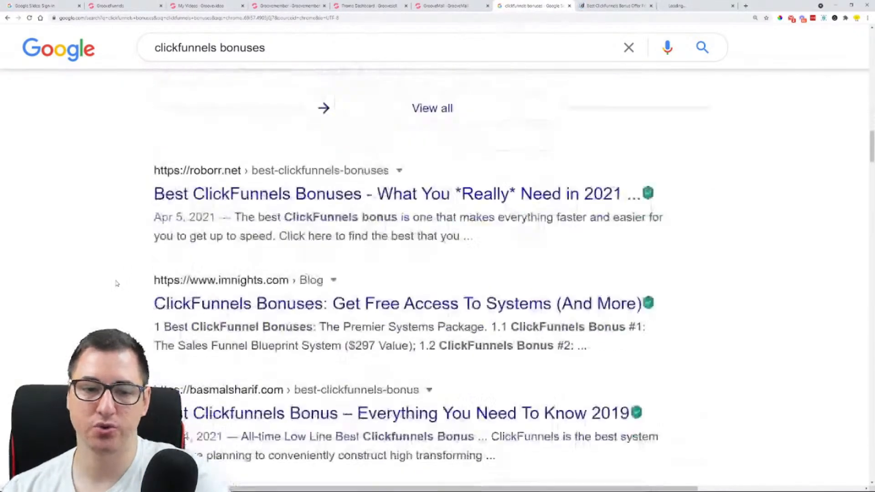
{"action": "middle_click", "coordinate": [181, 193]}
{"action": "middle_click", "coordinate": [207, 300]}
{"action": "middle_click", "coordinate": [214, 406]}
Look through the five newly opened ClickFunnels bonus pages to compare their layouts and bonus offers
{"action": "left_click", "coordinate": [510, 6]}
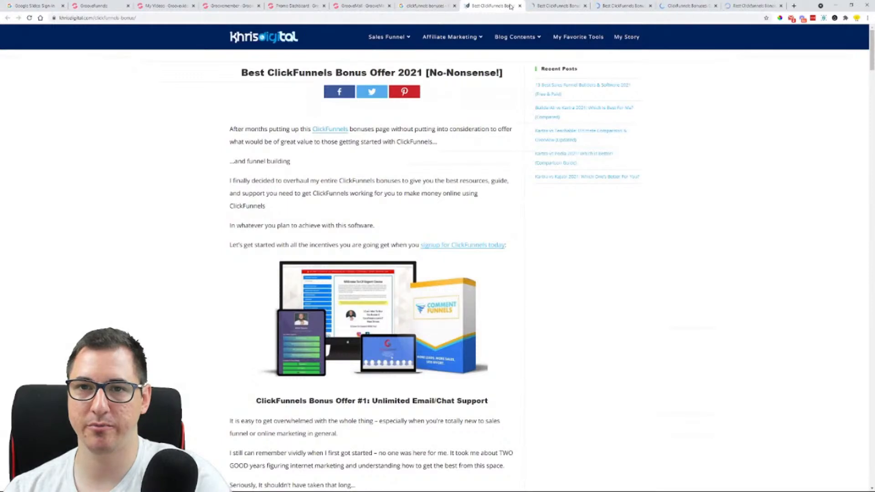
{"action": "left_click", "coordinate": [540, 6]}
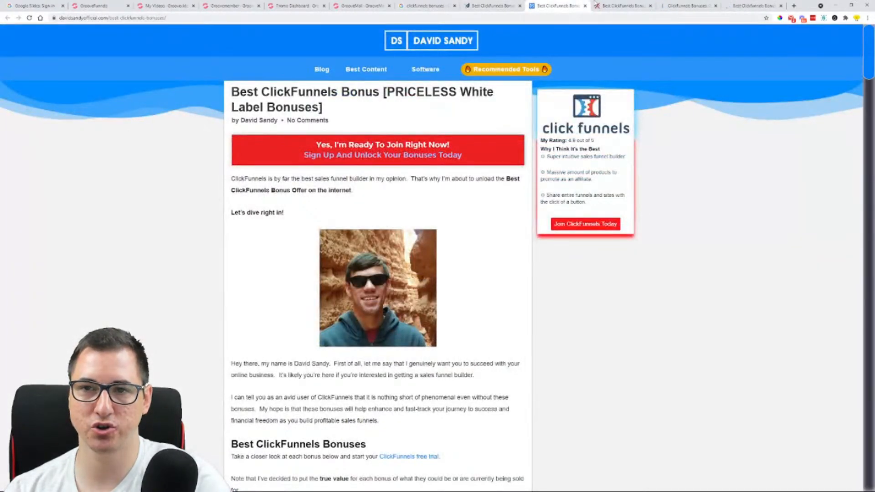
{"action": "left_click", "coordinate": [604, 4]}
{"action": "scroll", "coordinate": [610, 221], "scroll_direction": "down", "scroll_amount": 7}
{"action": "left_click", "coordinate": [689, 4]}
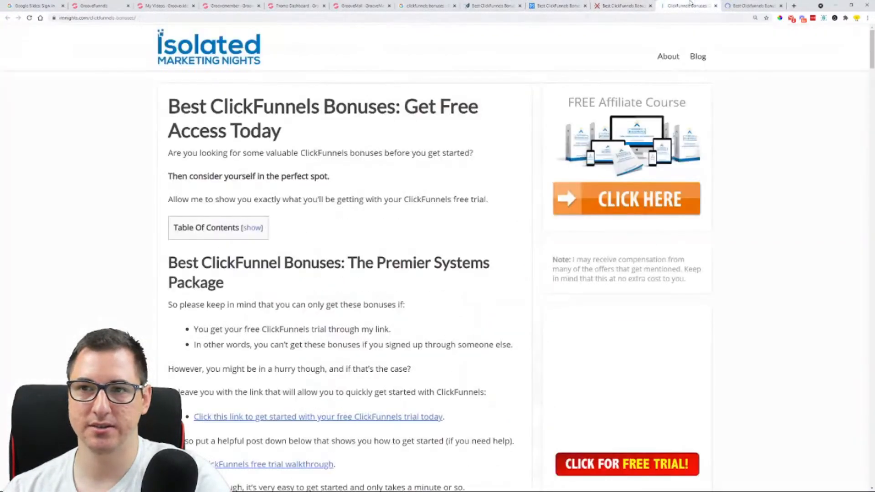
{"action": "left_click", "coordinate": [754, 6]}
{"action": "scroll", "coordinate": [625, 140], "scroll_direction": "down", "scroll_amount": 3}
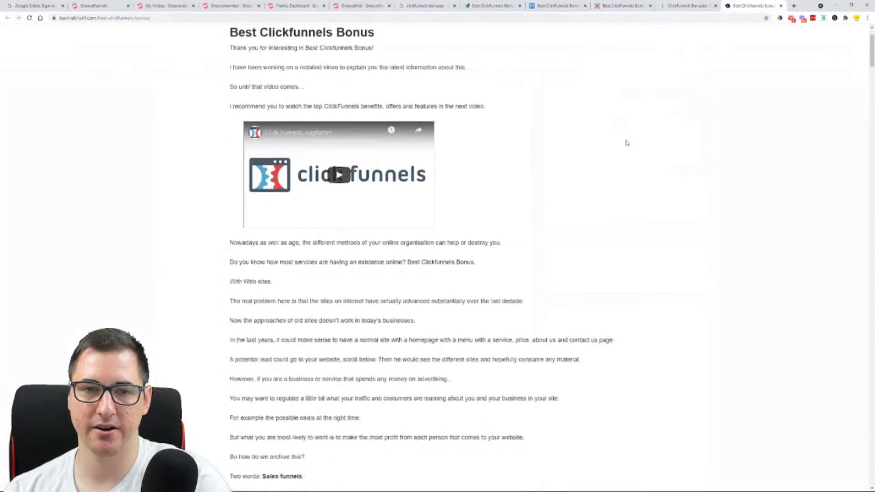
Close all the ClickFunnels bonus pages, the free-trial overlay with its sign-up tab, and the "clickfunnels bonuses" Google search
{"action": "left_click", "coordinate": [576, 3]}
{"action": "left_click", "coordinate": [585, 6]}
{"action": "left_click", "coordinate": [585, 6]}
{"action": "left_click", "coordinate": [586, 5]}
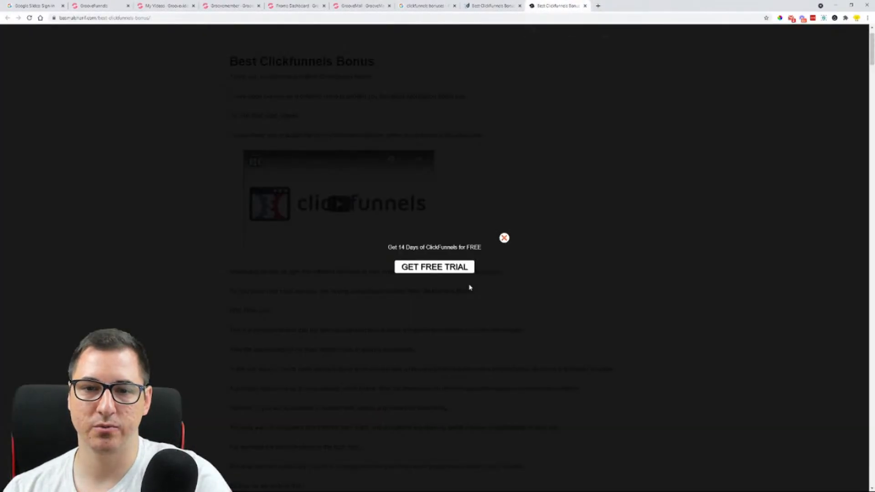
{"action": "left_click", "coordinate": [504, 238]}
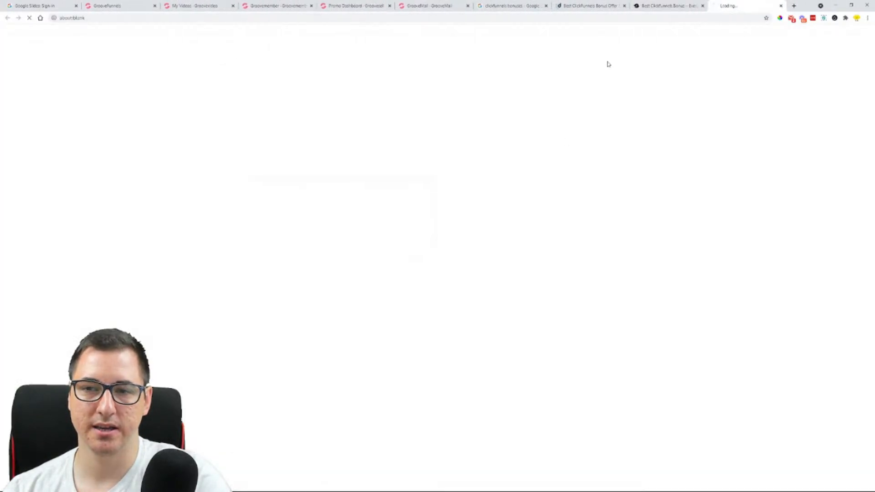
{"action": "left_click", "coordinate": [780, 6]}
{"action": "left_click", "coordinate": [733, 6]}
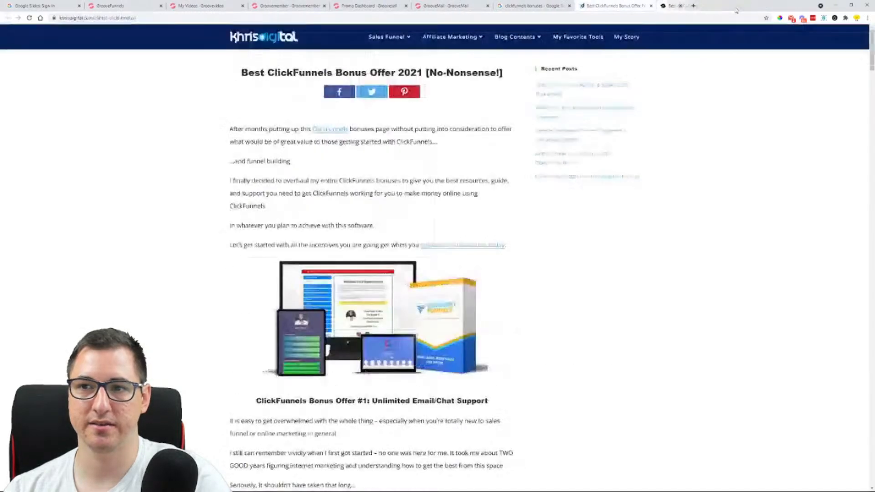
{"action": "left_click", "coordinate": [650, 6]}
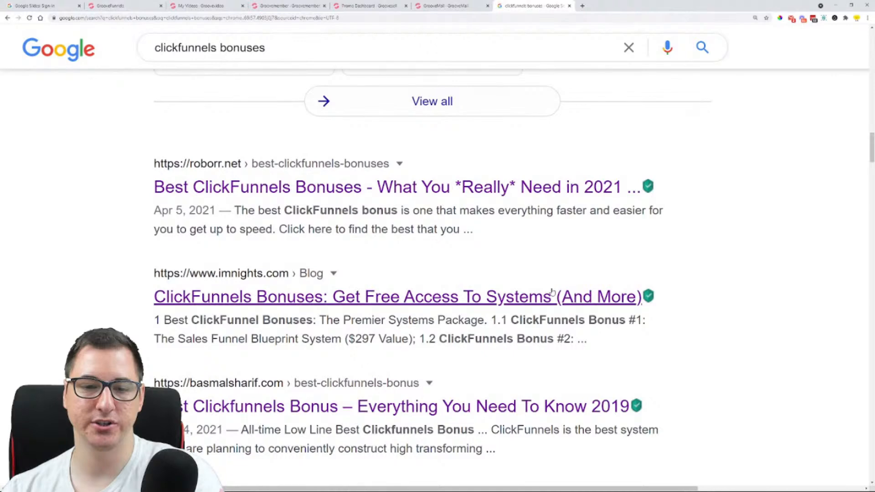
{"action": "left_click", "coordinate": [569, 6]}
Return to Page 2 Copy in the GrooveFunnels editor and review its bonus, "What's The Catch?" and countdown timer sections
{"action": "left_click", "coordinate": [123, 5]}
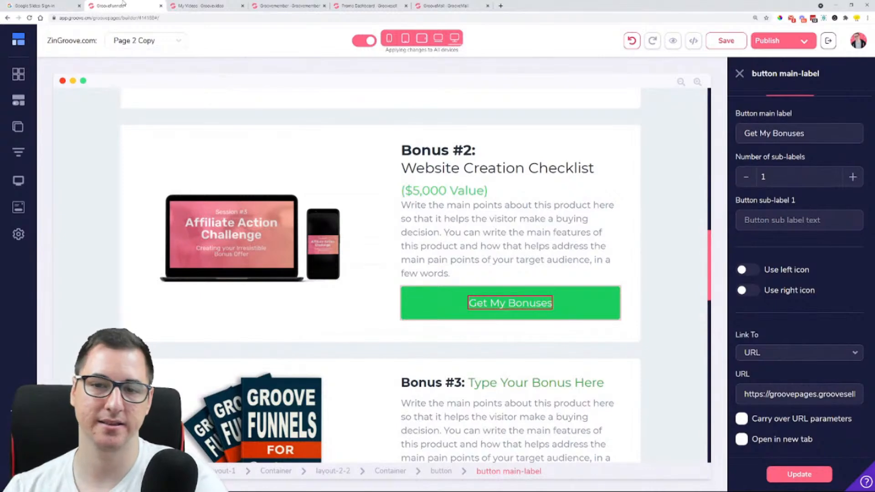
{"action": "scroll", "coordinate": [371, 229], "scroll_direction": "down", "scroll_amount": 9}
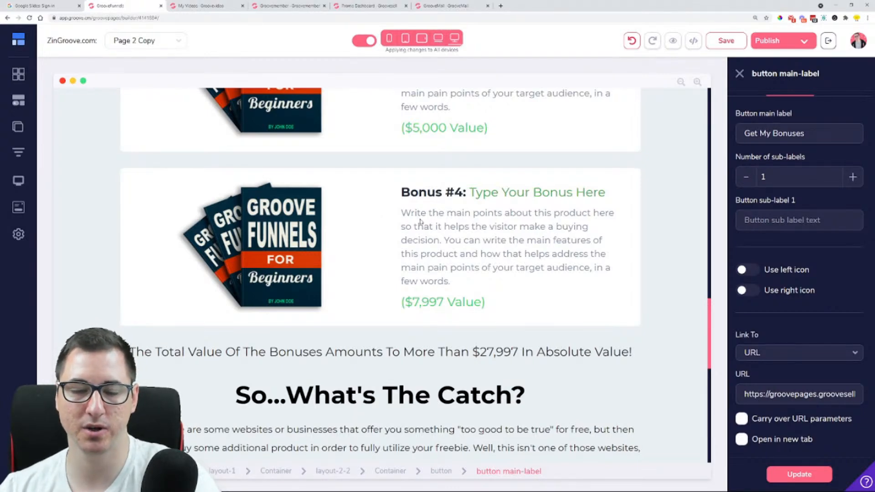
{"action": "left_click", "coordinate": [14, 78]}
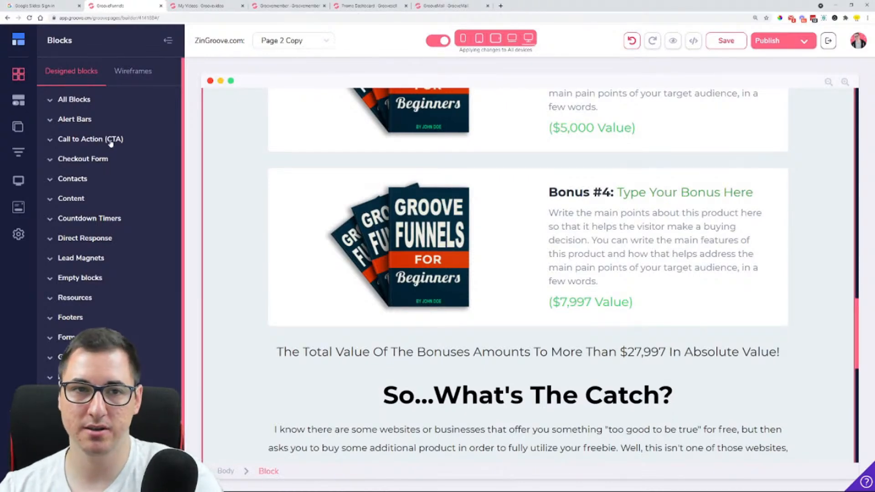
{"action": "left_click", "coordinate": [168, 41]}
{"action": "scroll", "coordinate": [411, 201], "scroll_direction": "down", "scroll_amount": 4}
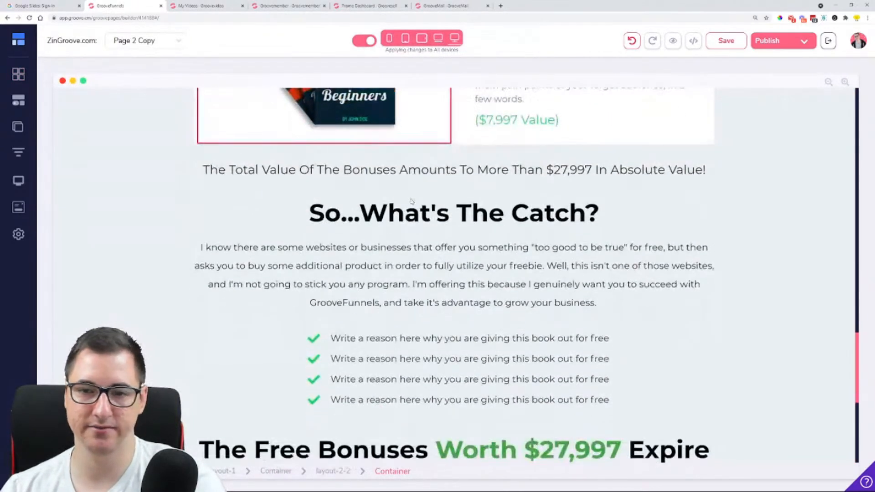
{"action": "scroll", "coordinate": [413, 199], "scroll_direction": "down", "scroll_amount": 6}
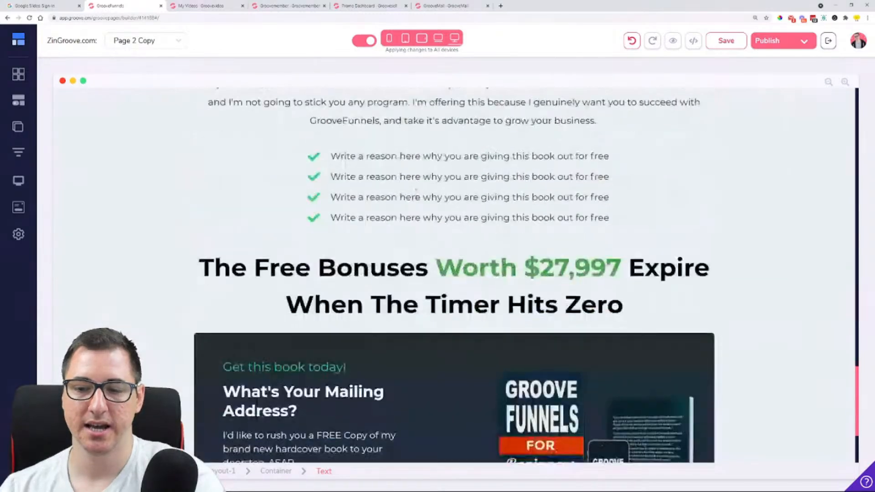
{"action": "scroll", "coordinate": [416, 198], "scroll_direction": "down", "scroll_amount": 1}
{"action": "scroll", "coordinate": [549, 276], "scroll_direction": "up", "scroll_amount": 10}
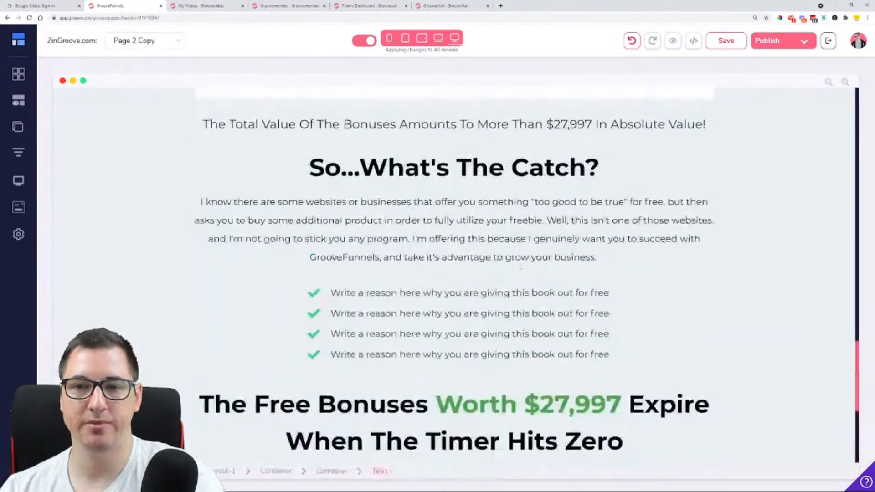
{"action": "scroll", "coordinate": [549, 276], "scroll_direction": "up", "scroll_amount": 12}
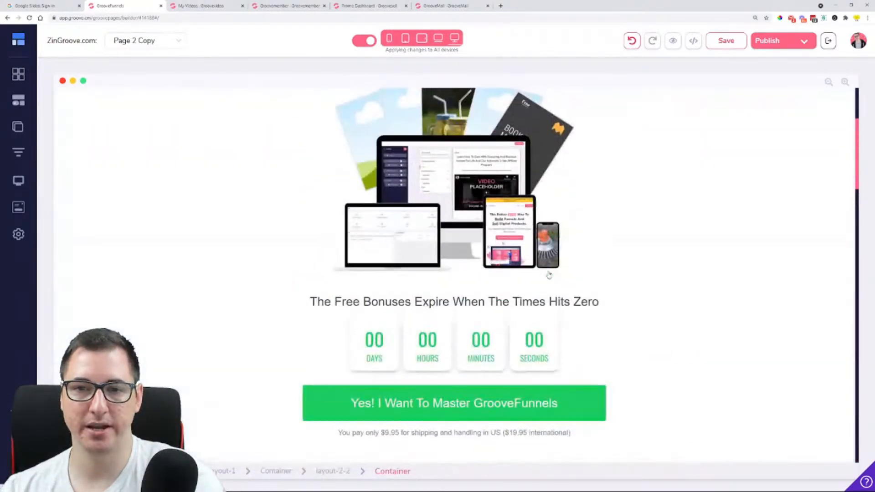
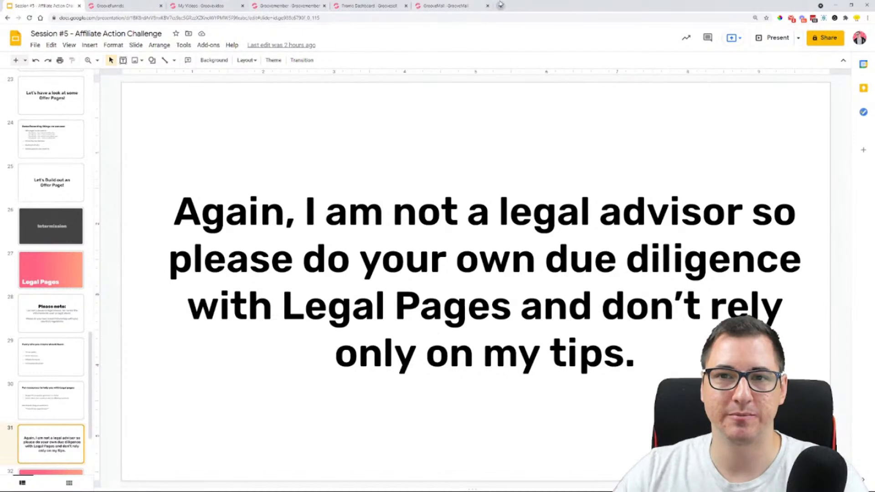
Add a "Cookie policy" bullet below "Privacy policy" on the "Every site you create should have:" slide
{"action": "left_click", "coordinate": [63, 393]}
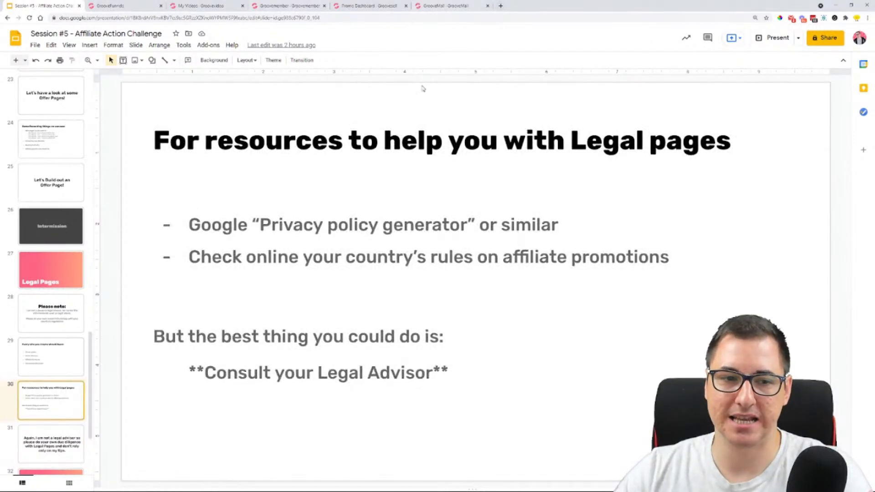
{"action": "left_click", "coordinate": [57, 354]}
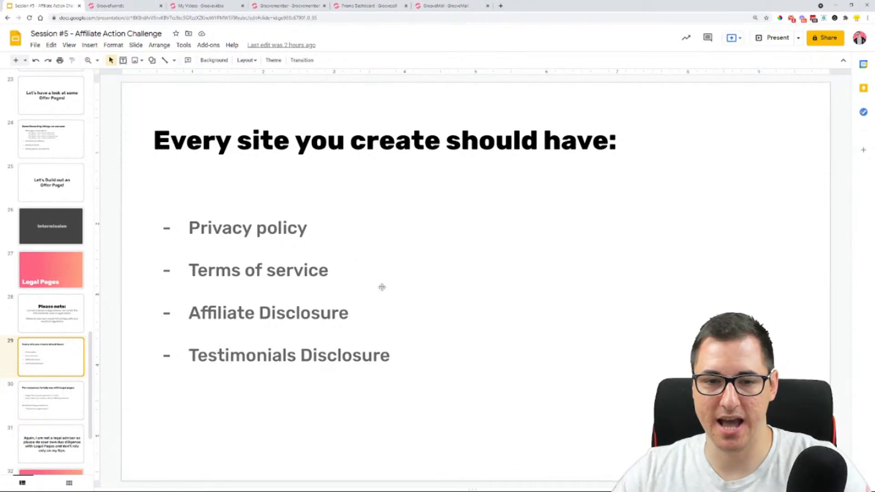
{"action": "left_click", "coordinate": [338, 229]}
{"action": "key", "text": "Return"}
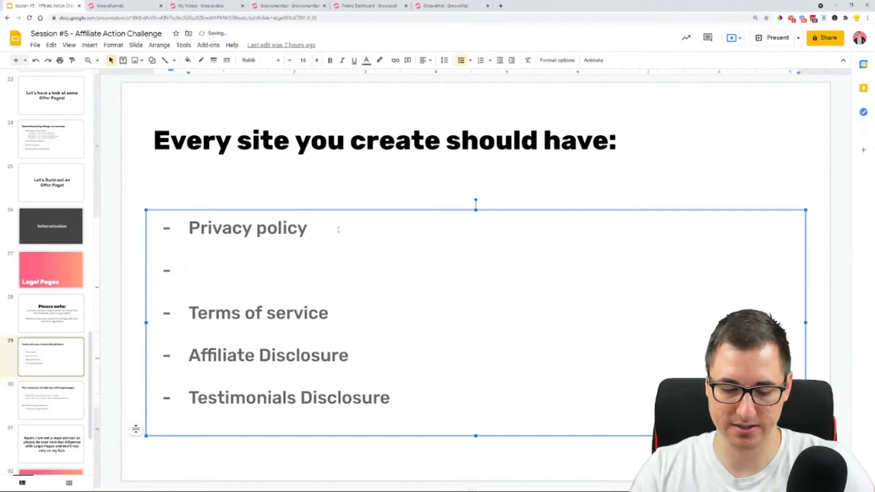
{"action": "type", "text": "Cook"}
{"action": "key", "text": "BackSpace"}
{"action": "type", "text": "c"}
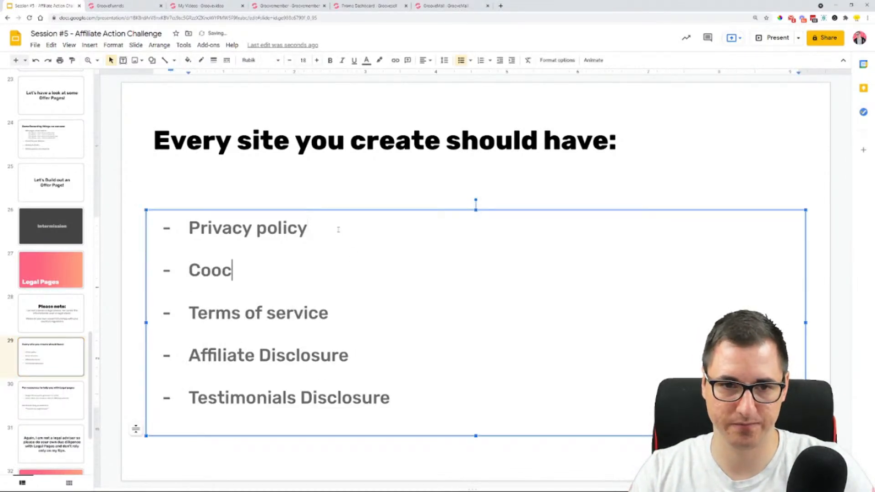
{"action": "key", "text": "BackSpace"}
{"action": "type", "text": "kie po"}
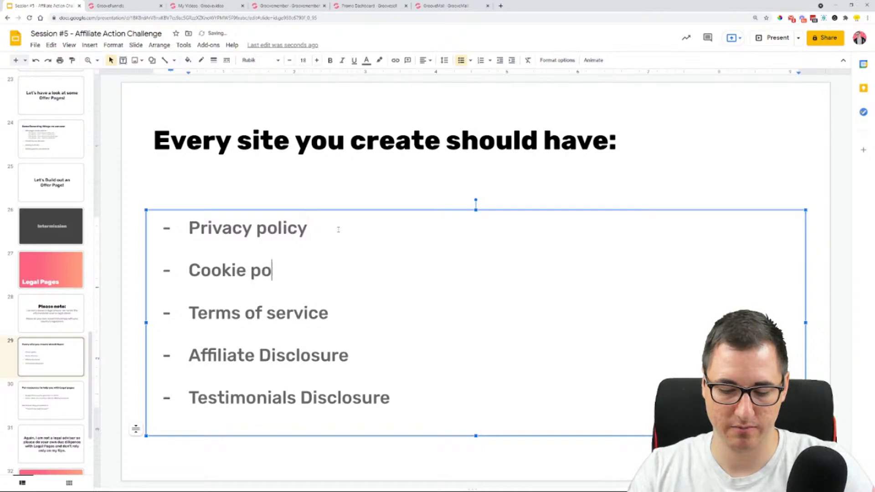
{"action": "type", "text": "licy"}
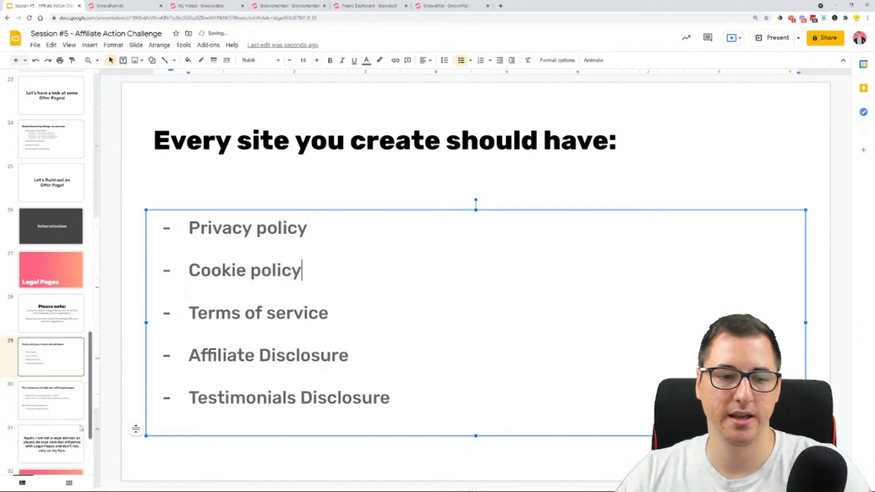
Show the legal page resources slide and search Google for "privacy policy generator" in a new browser tab
{"action": "left_click", "coordinate": [68, 390]}
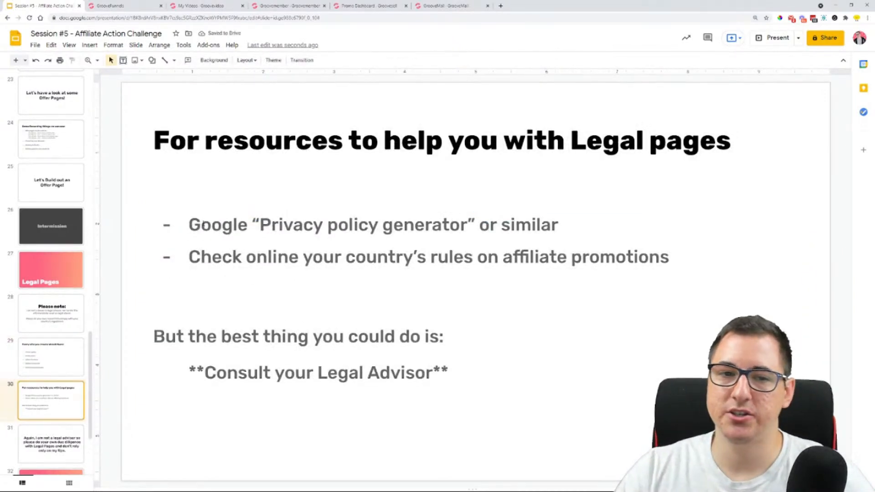
{"action": "left_click", "coordinate": [503, 7]}
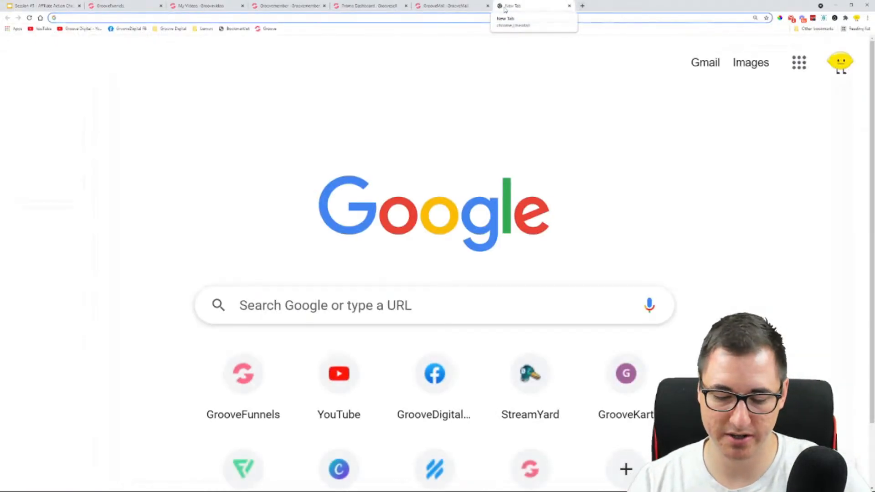
{"action": "type", "text": "privacy"}
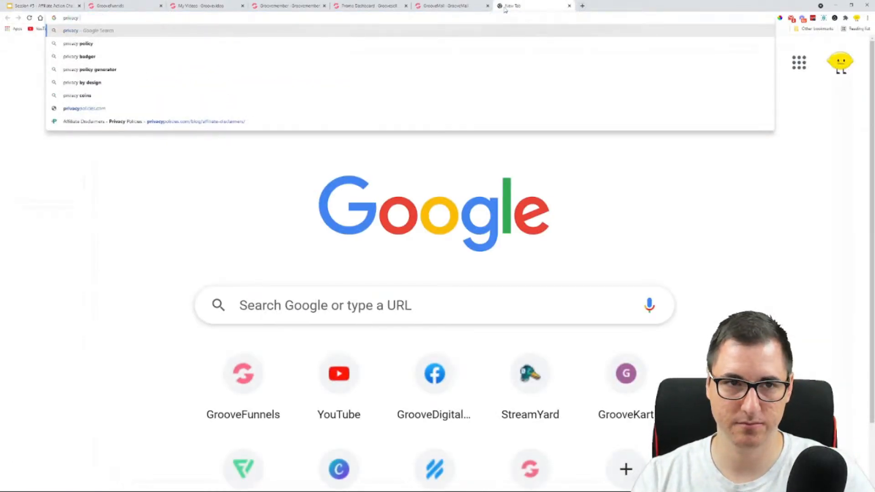
{"action": "type", "text": " p"}
{"action": "key", "text": "Down"}
{"action": "key", "text": "Return"}
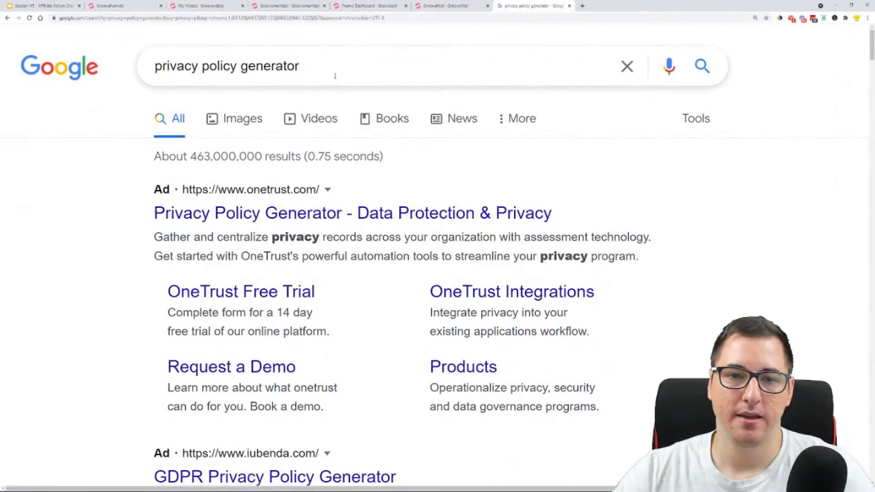
Open the "100% Free Privacy Policy Generator" result, check its company name entry and return to the search results
{"action": "scroll", "coordinate": [109, 146], "scroll_direction": "down", "scroll_amount": 8}
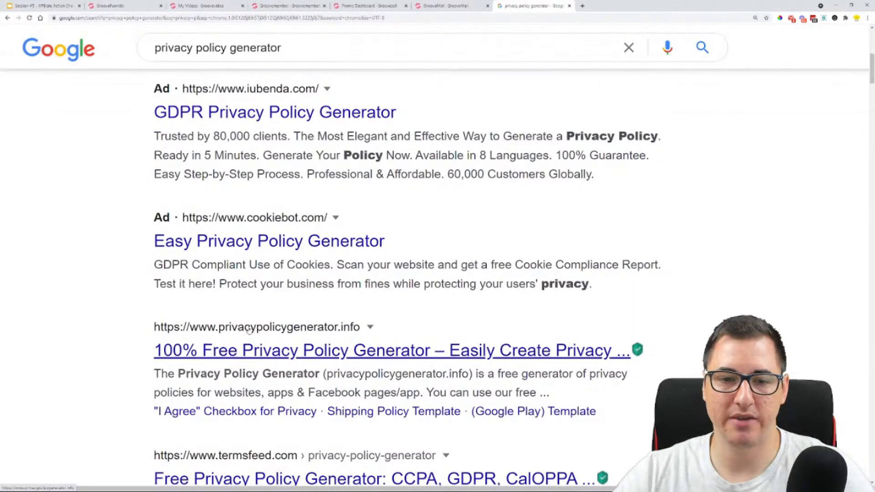
{"action": "left_click", "coordinate": [207, 358]}
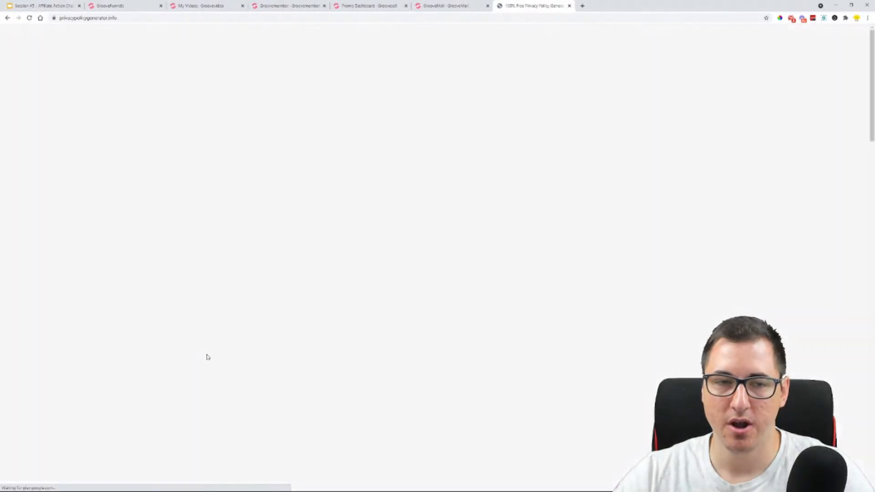
{"action": "left_click", "coordinate": [553, 122]}
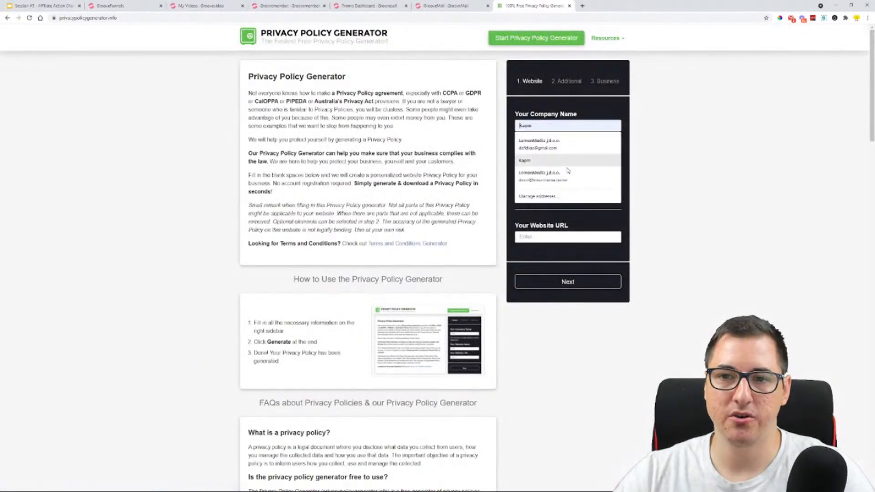
{"action": "left_click", "coordinate": [581, 131]}
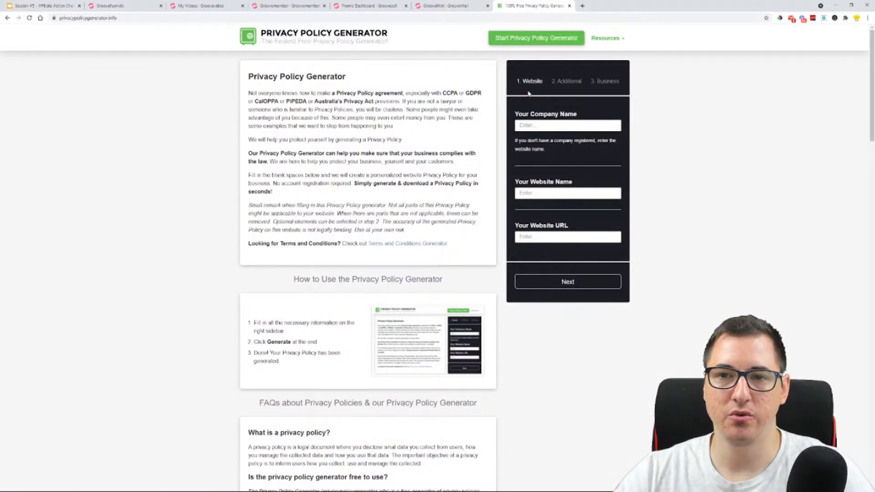
{"action": "left_click", "coordinate": [7, 22]}
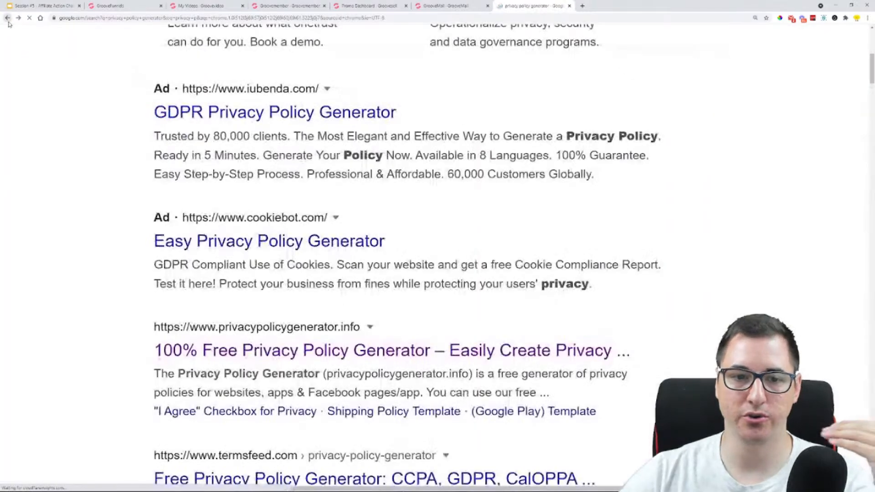
Look through the remaining generator results and open termly.io's "Free Privacy Policy Generator" page
{"action": "scroll", "coordinate": [67, 228], "scroll_direction": "down", "scroll_amount": 7}
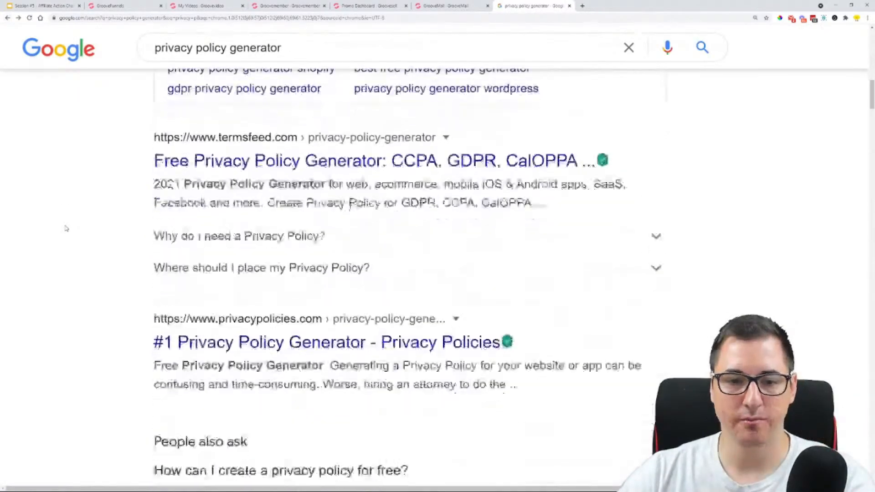
{"action": "scroll", "coordinate": [67, 228], "scroll_direction": "down", "scroll_amount": 12}
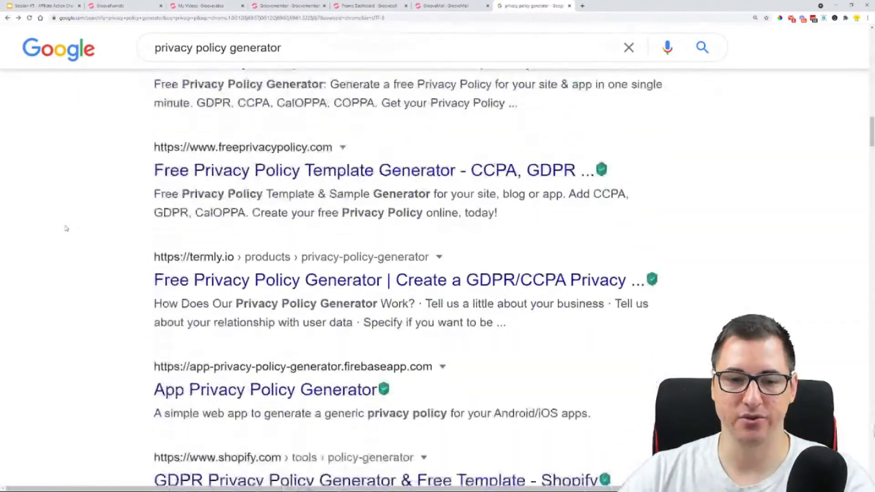
{"action": "scroll", "coordinate": [67, 228], "scroll_direction": "down", "scroll_amount": 1}
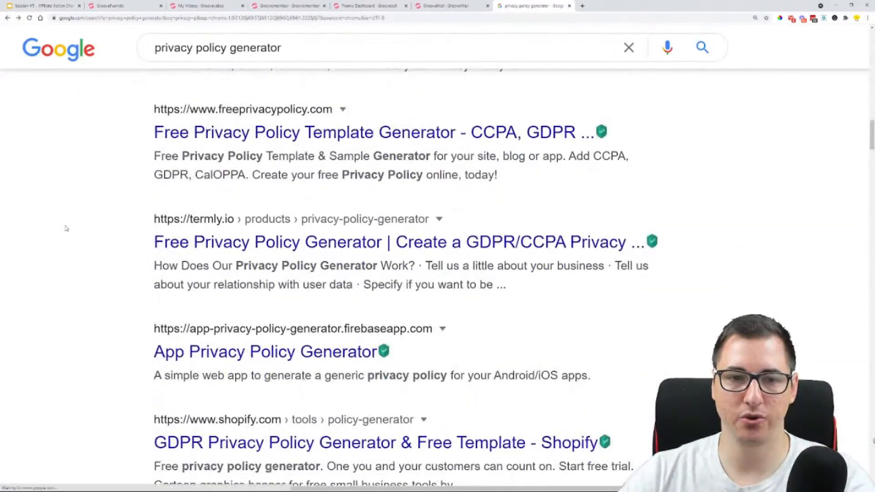
{"action": "left_click", "coordinate": [257, 245]}
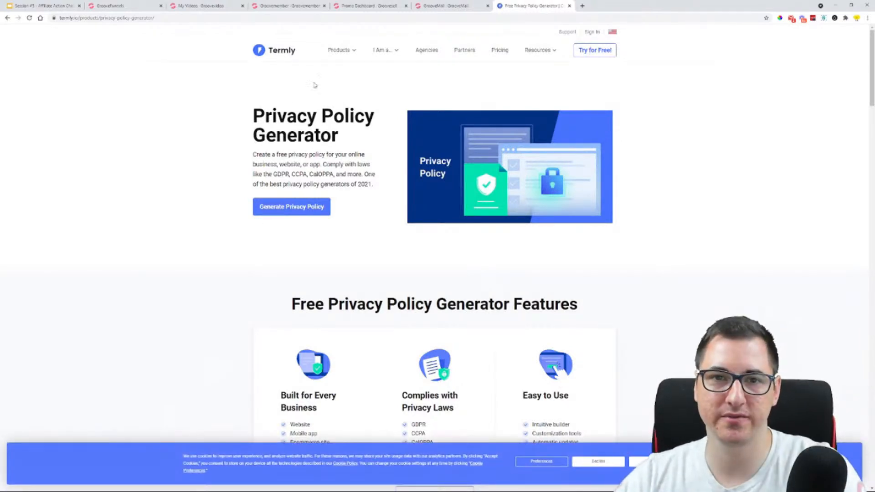
Try to start Termly's free disclaimer generator, reload and retry it, and close its browser tab
{"action": "mouse_move", "coordinate": [340, 50]}
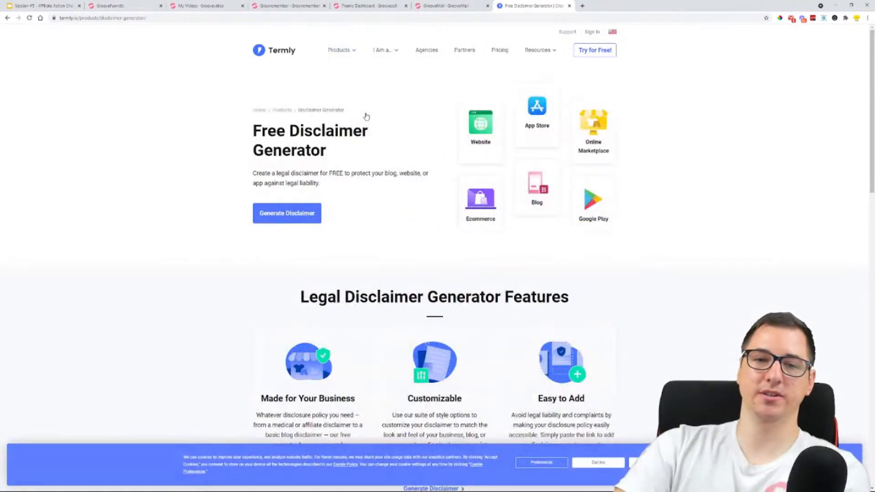
{"action": "left_click", "coordinate": [307, 224]}
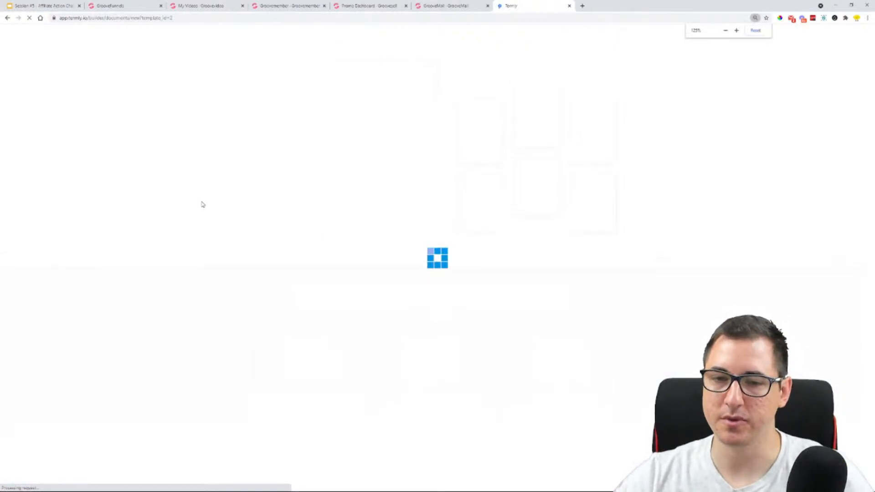
{"action": "key", "text": "ctrl+plus"}
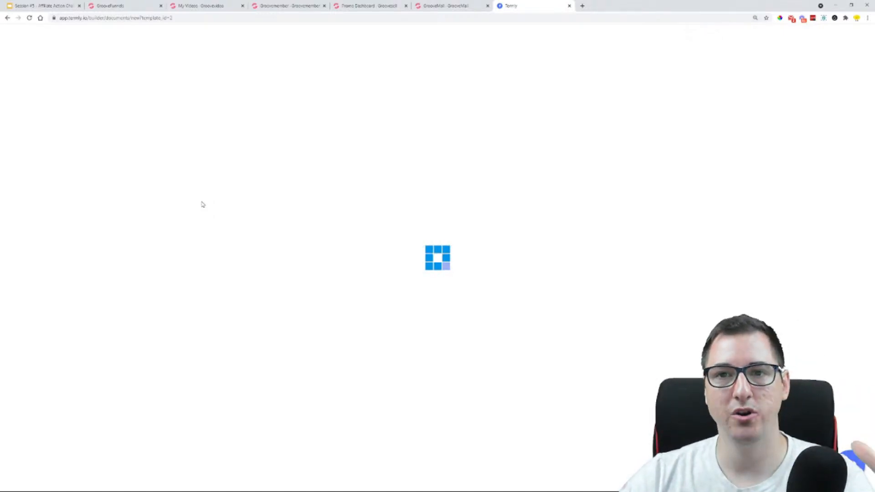
{"action": "left_click", "coordinate": [29, 18]}
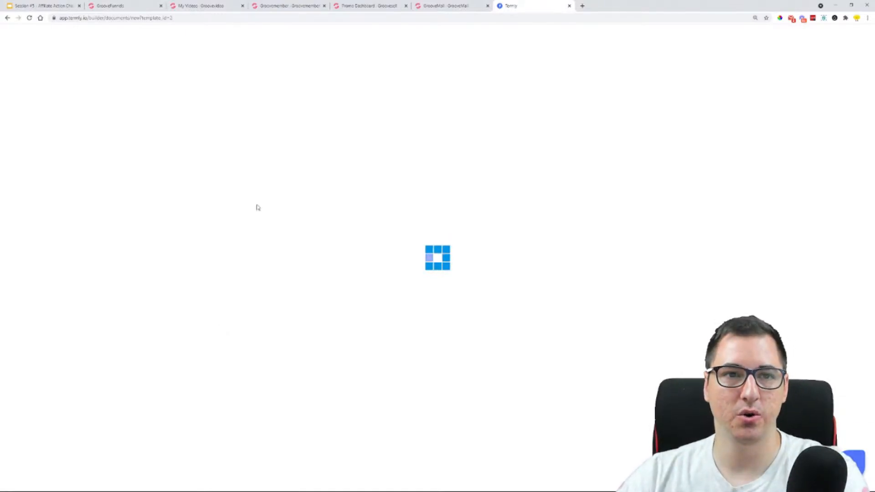
{"action": "left_click", "coordinate": [8, 18]}
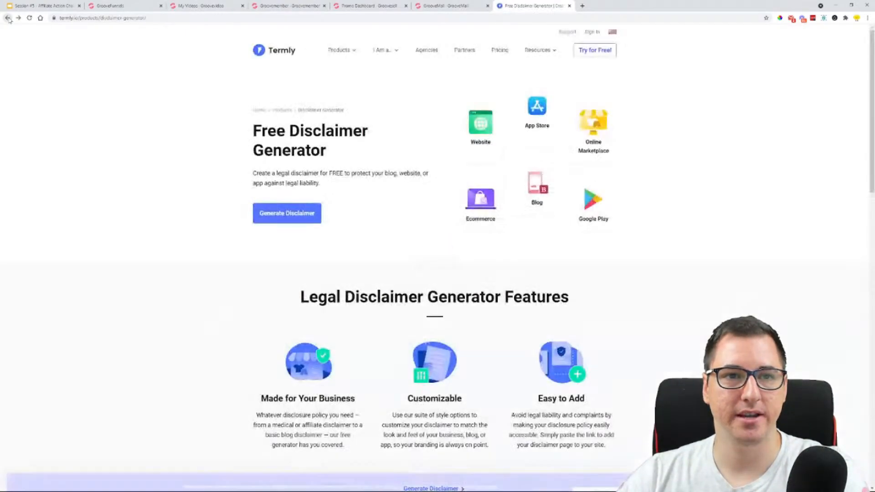
{"action": "left_click", "coordinate": [296, 209]}
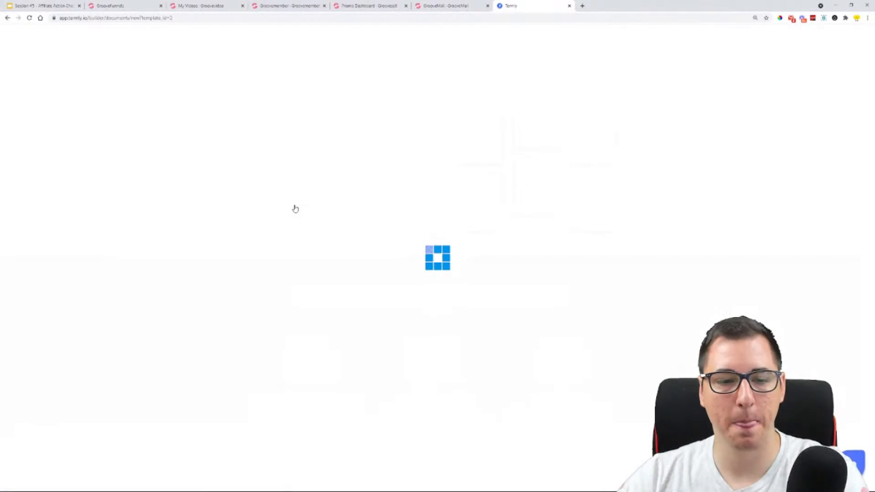
{"action": "left_click", "coordinate": [569, 6]}
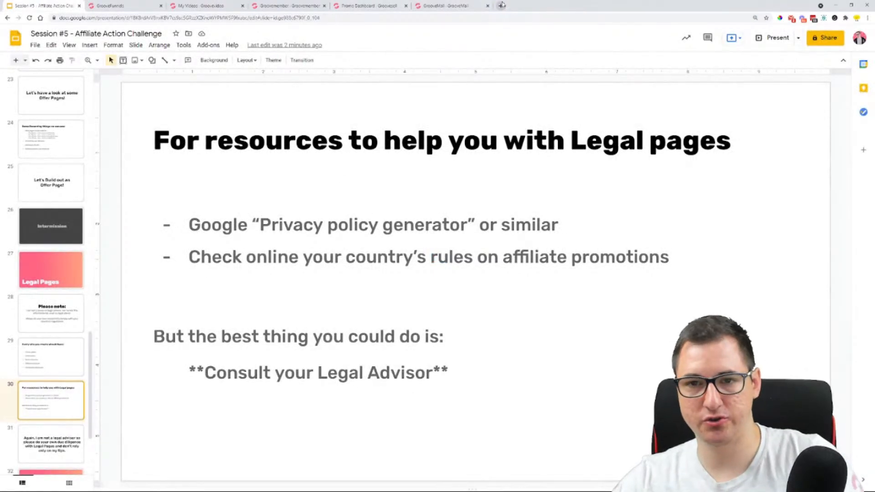
Open the latest app.termly.io entry from the browsing history in an incognito window and enlarge the disclaimer builder
{"action": "key", "text": "ctrl+h"}
{"action": "key", "text": "Escape"}
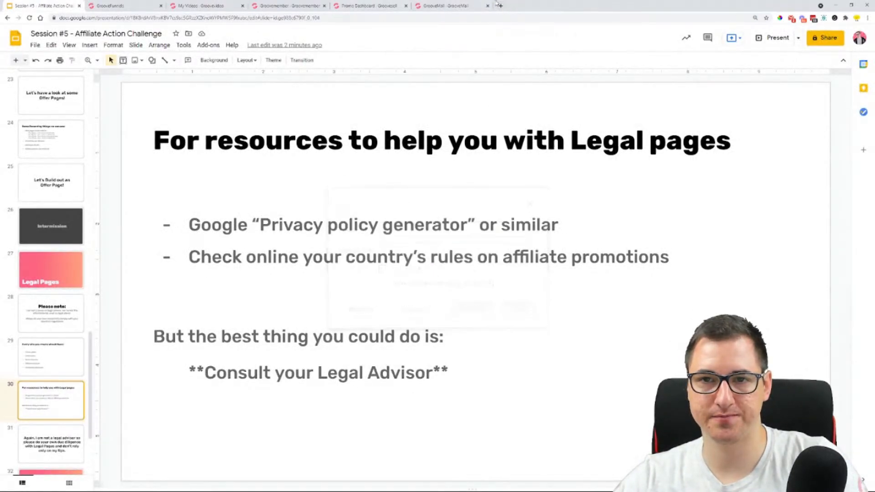
{"action": "left_click", "coordinate": [502, 5]}
{"action": "key", "text": "ctrl+h"}
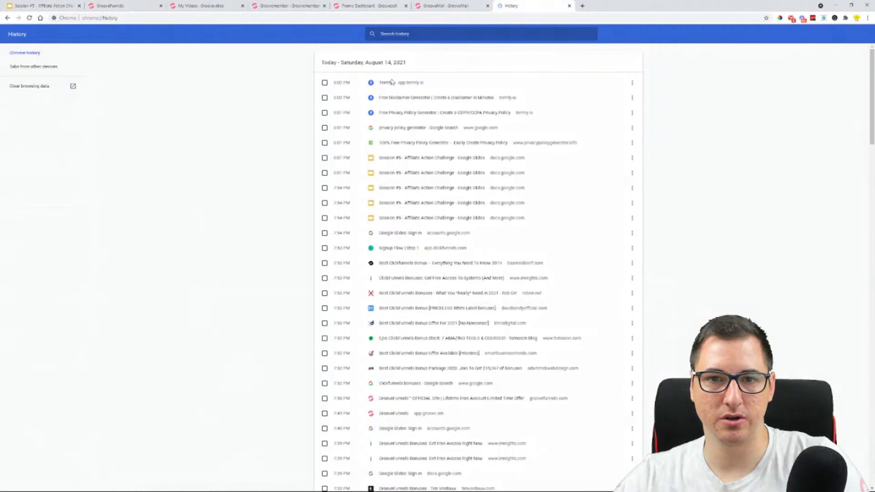
{"action": "right_click", "coordinate": [391, 82]}
{"action": "left_click", "coordinate": [410, 101]}
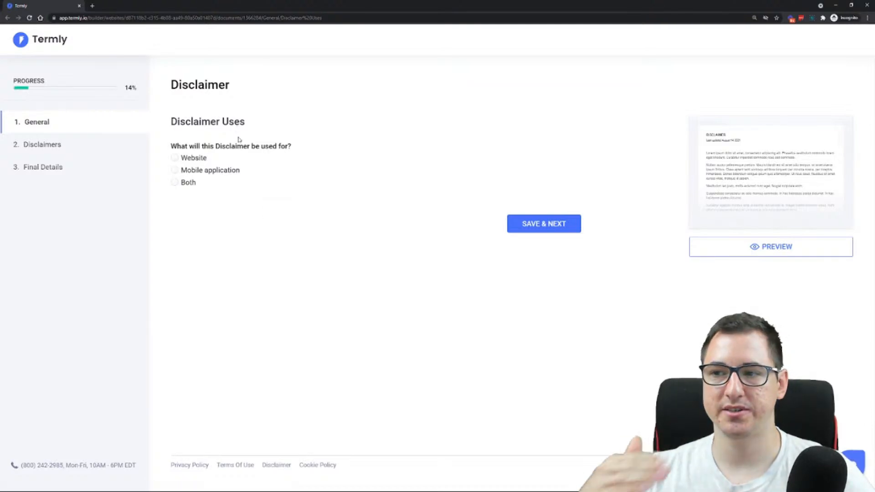
{"action": "key", "text": "ctrl+plus"}
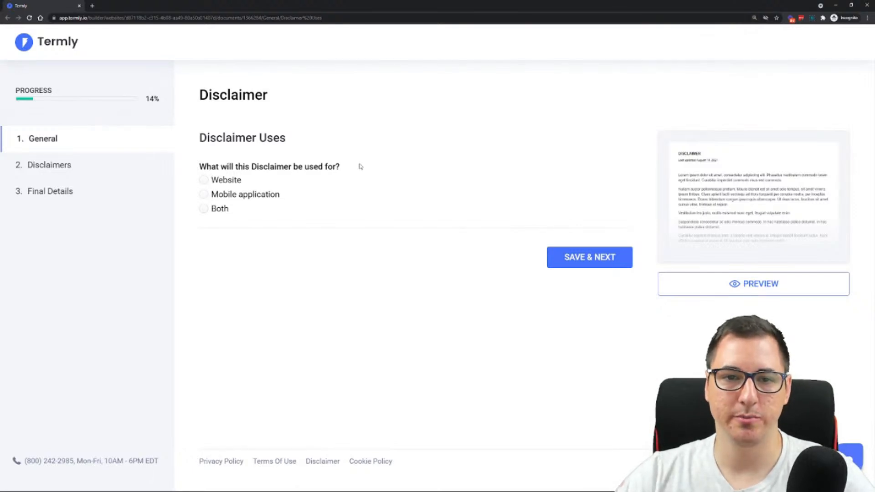
Answer the disclaimer questions with Website for its use, Yes for external links and No for professional information
{"action": "left_click", "coordinate": [235, 182]}
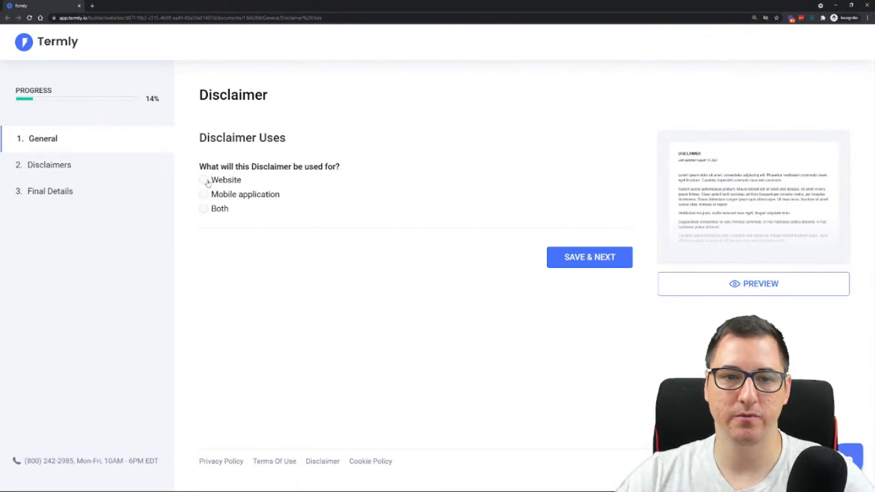
{"action": "left_click", "coordinate": [579, 258]}
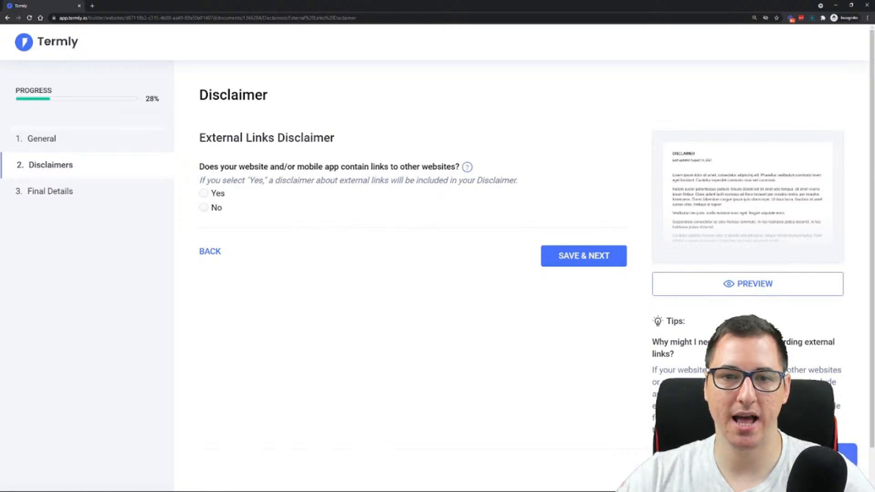
{"action": "left_click", "coordinate": [214, 194]}
{"action": "left_click", "coordinate": [615, 258]}
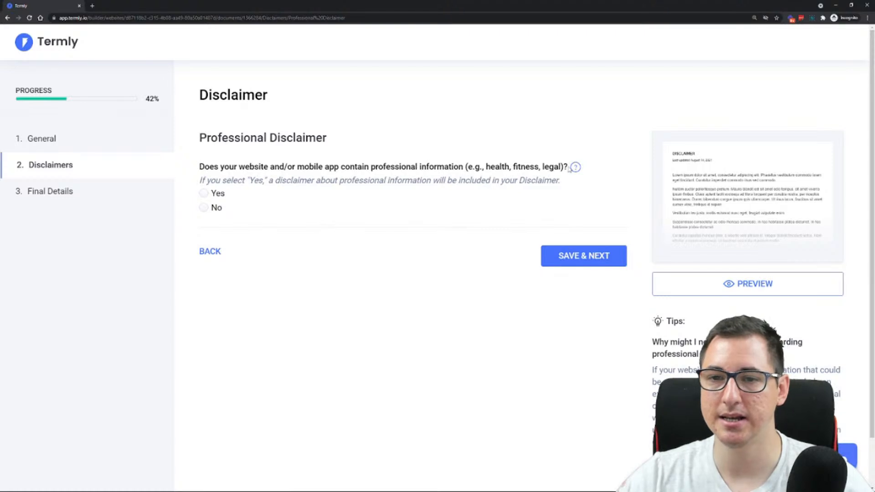
{"action": "mouse_move", "coordinate": [576, 168]}
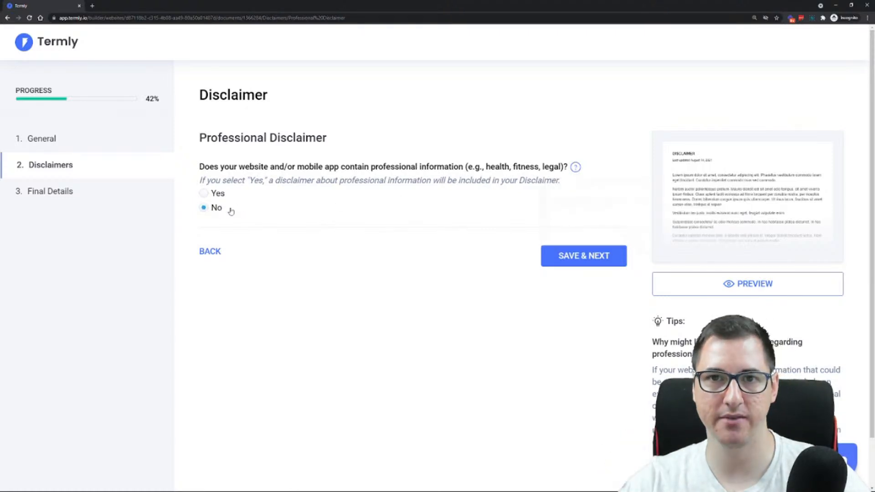
{"action": "left_click", "coordinate": [589, 255]}
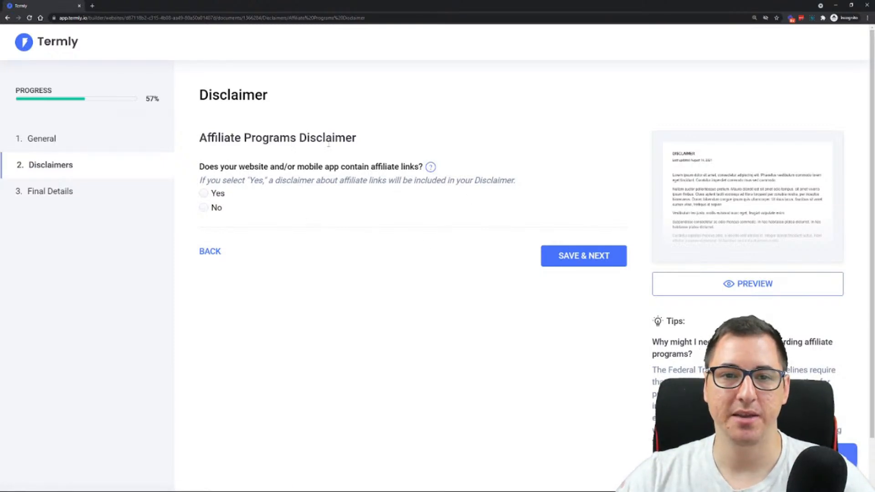
Answer the affiliate programs questions with Yes for affiliate links and No for Amazon's Associates Program
{"action": "left_click", "coordinate": [204, 194]}
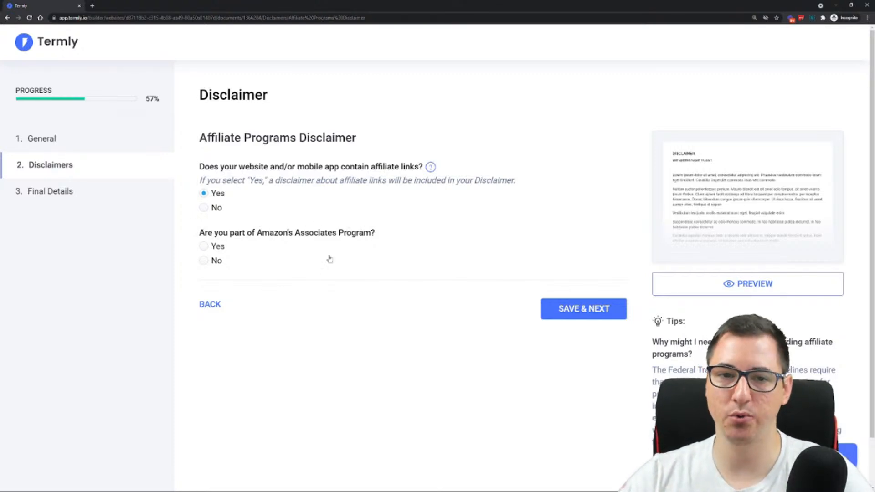
{"action": "left_click", "coordinate": [204, 261]}
{"action": "scroll", "coordinate": [454, 219], "scroll_direction": "down", "scroll_amount": 3}
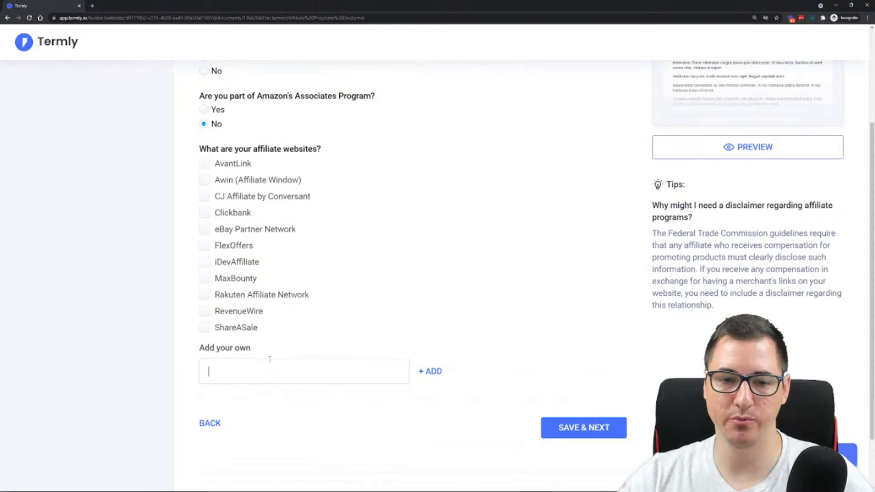
Add Groove.cm and GrooveFunnels as custom affiliate websites and save the affiliate programs section
{"action": "left_click", "coordinate": [270, 359]}
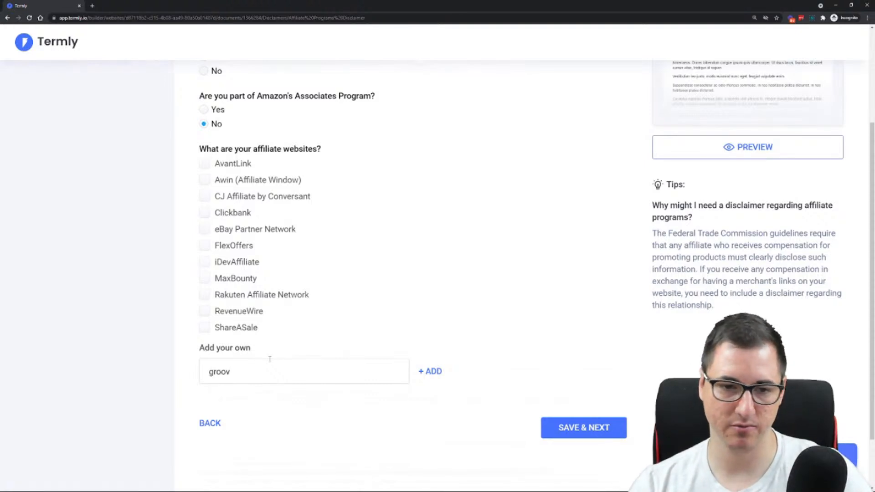
{"action": "type", "text": "Groove.cm"}
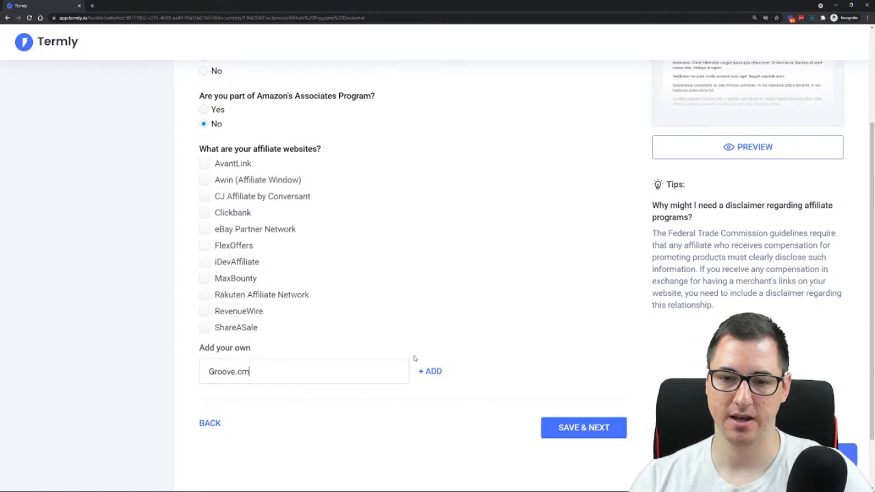
{"action": "left_click", "coordinate": [432, 374]}
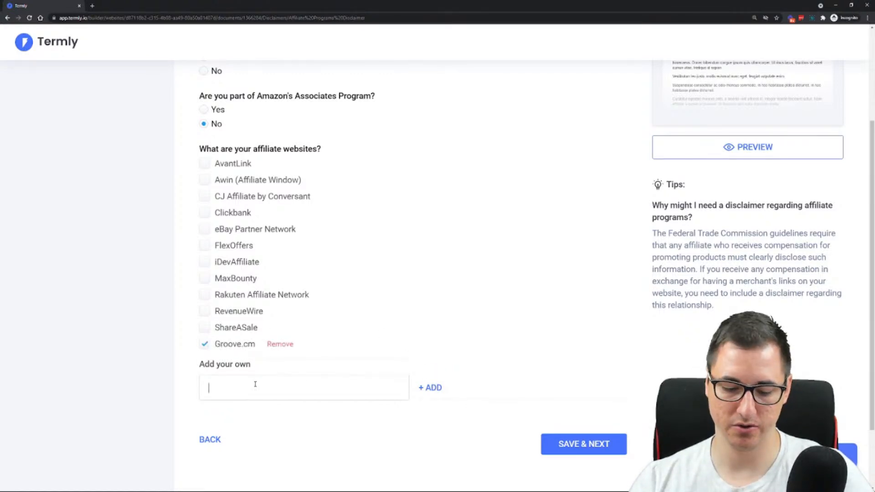
{"action": "type", "text": "Groo"}
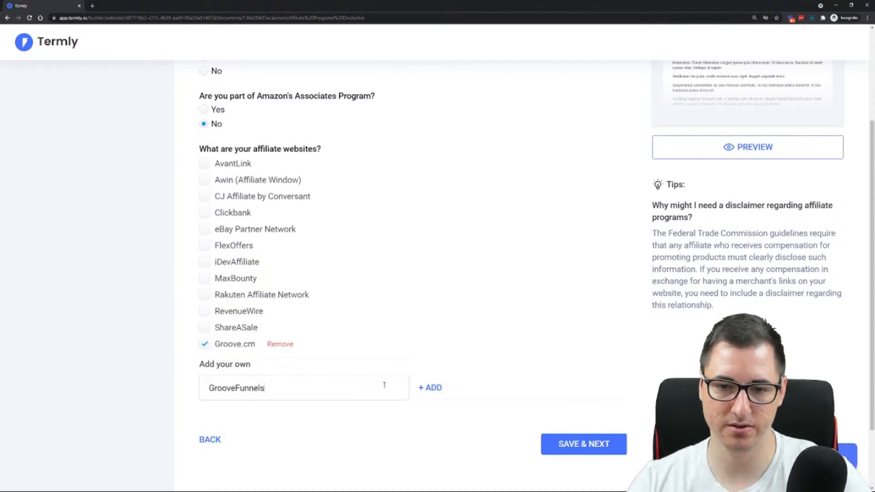
{"action": "type", "text": "veFunnels"}
{"action": "left_click", "coordinate": [432, 388]}
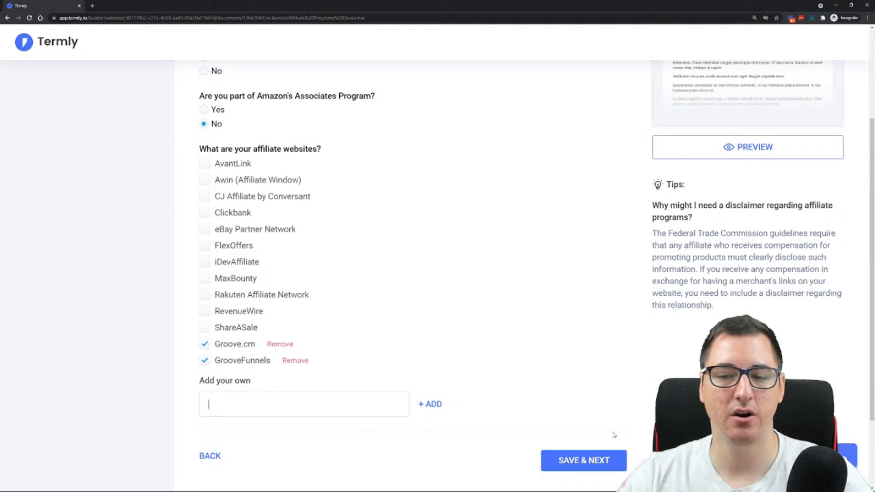
{"action": "left_click", "coordinate": [597, 460]}
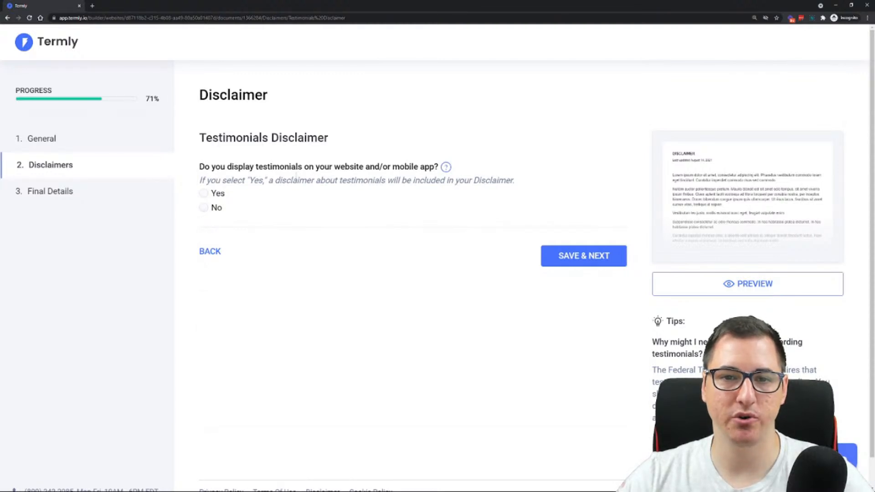
Answer the testimonials question with No and save that section
{"action": "left_click", "coordinate": [204, 194]}
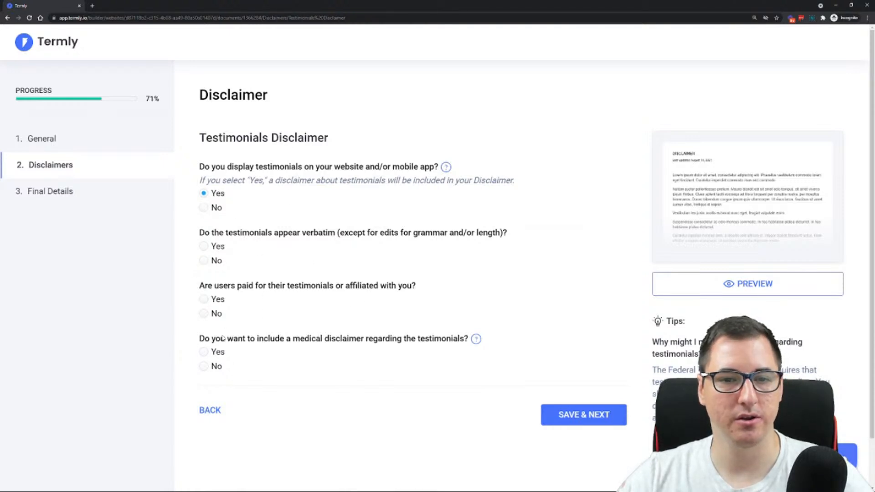
{"action": "left_click", "coordinate": [204, 208]}
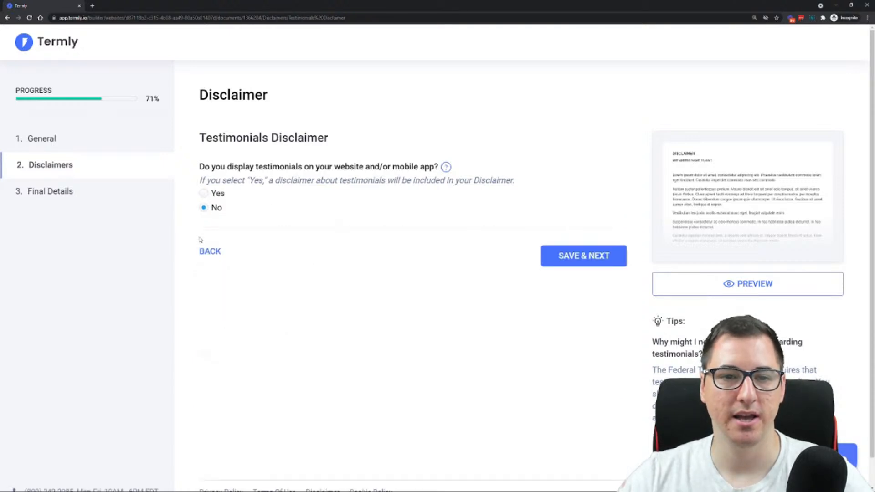
{"action": "left_click", "coordinate": [588, 262]}
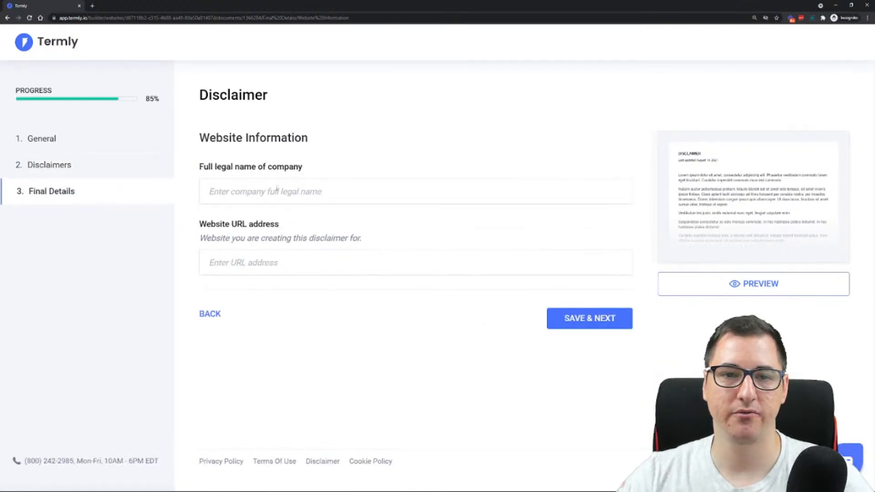
Preview the disclaimer without filling in the website information and examine its website, external links and affiliates sections
{"action": "left_click", "coordinate": [309, 258]}
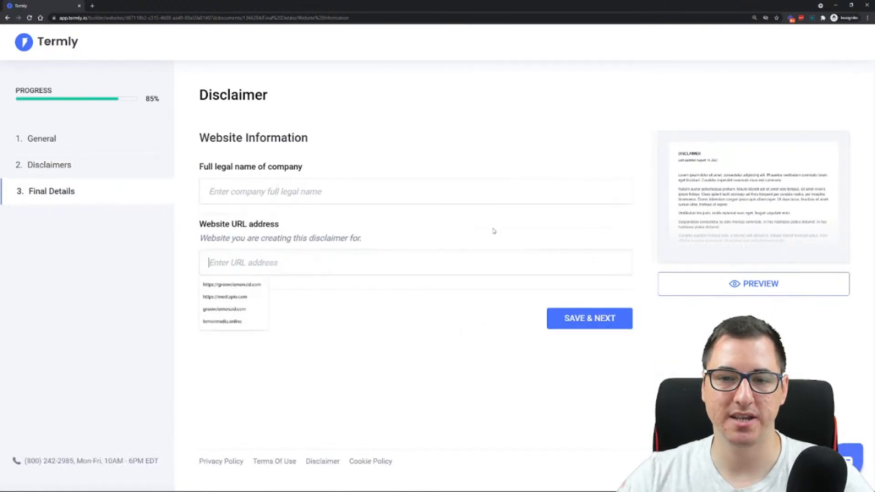
{"action": "left_click", "coordinate": [505, 327]}
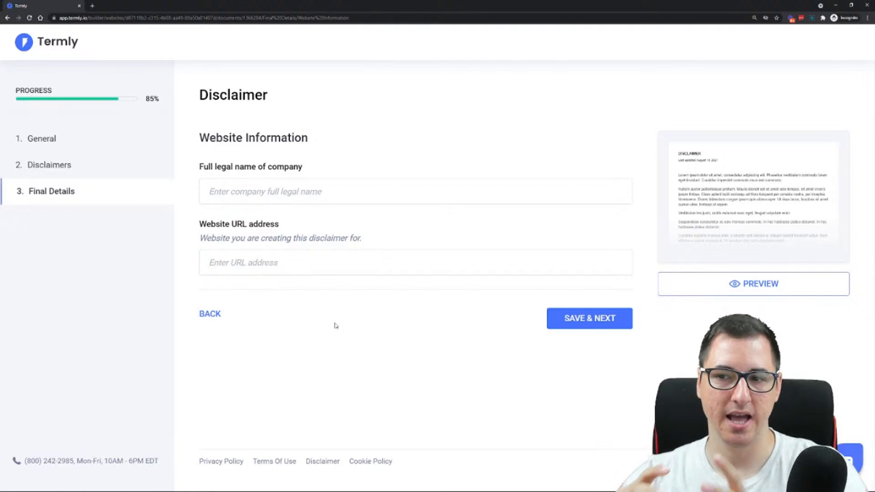
{"action": "left_click", "coordinate": [747, 294]}
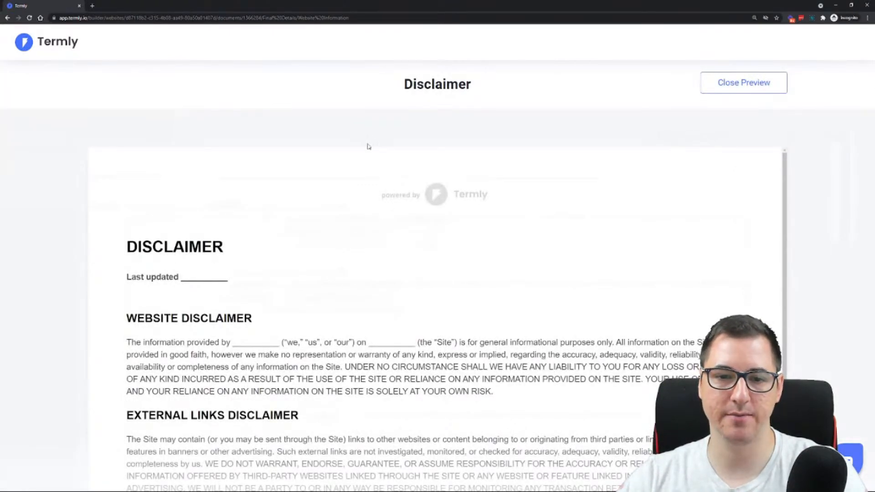
{"action": "scroll", "coordinate": [229, 426], "scroll_direction": "down", "scroll_amount": 5}
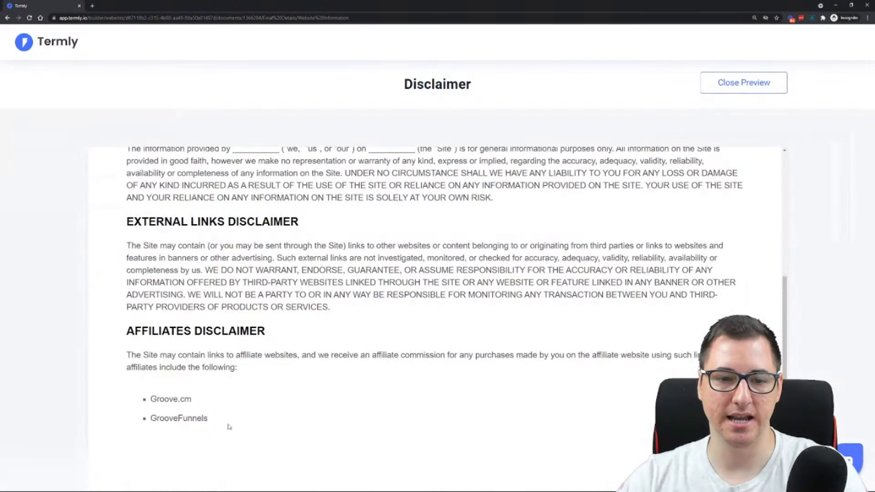
{"action": "scroll", "coordinate": [218, 425], "scroll_direction": "up", "scroll_amount": 5}
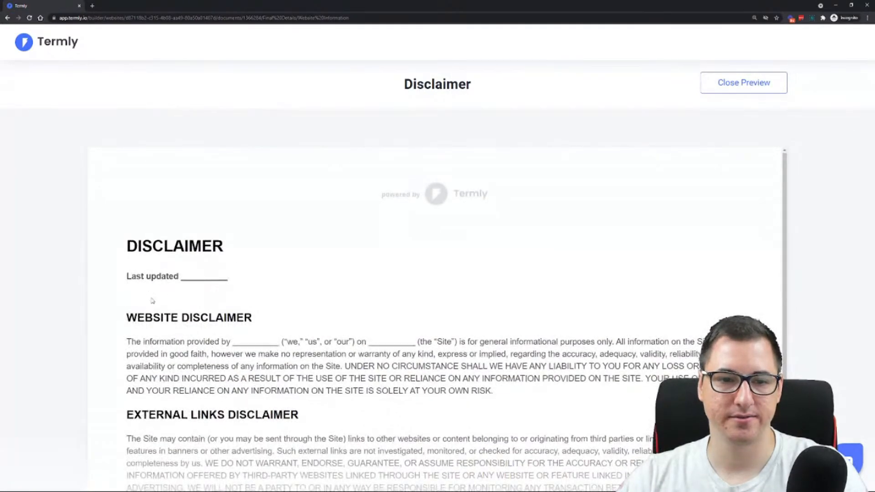
{"action": "scroll", "coordinate": [174, 333], "scroll_direction": "down", "scroll_amount": 5}
{"action": "scroll", "coordinate": [173, 333], "scroll_direction": "up", "scroll_amount": 5}
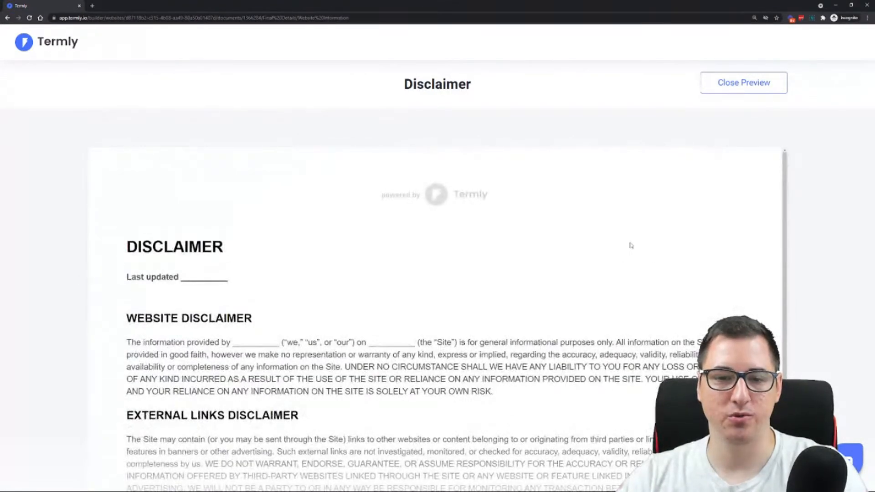
{"action": "scroll", "coordinate": [578, 354], "scroll_direction": "down", "scroll_amount": 1}
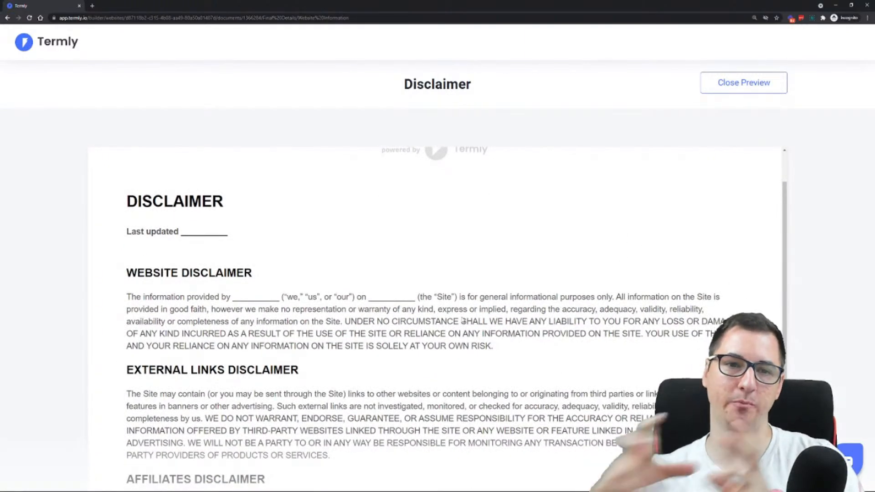
{"action": "scroll", "coordinate": [462, 320], "scroll_direction": "down", "scroll_amount": 3}
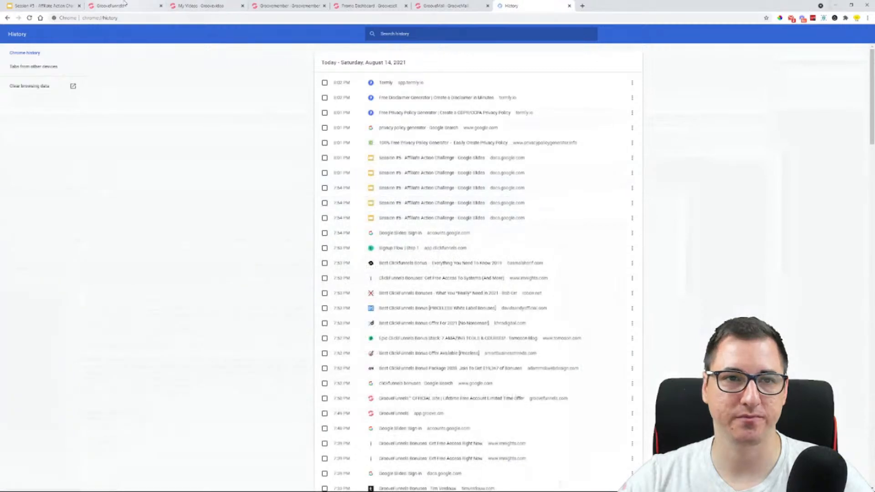
Switch back to the GrooveFunnels page builder and add a new page to the site from the blank template
{"action": "left_click", "coordinate": [125, 6]}
{"action": "left_click", "coordinate": [18, 127]}
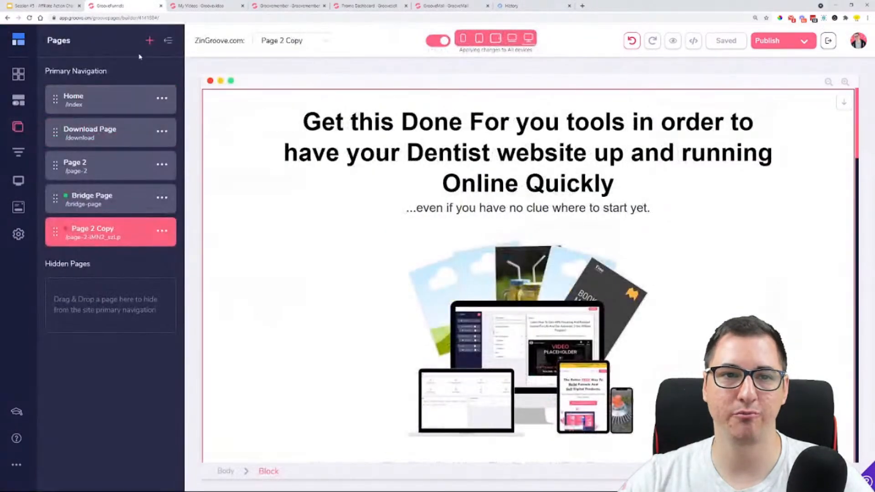
{"action": "left_click", "coordinate": [149, 41]}
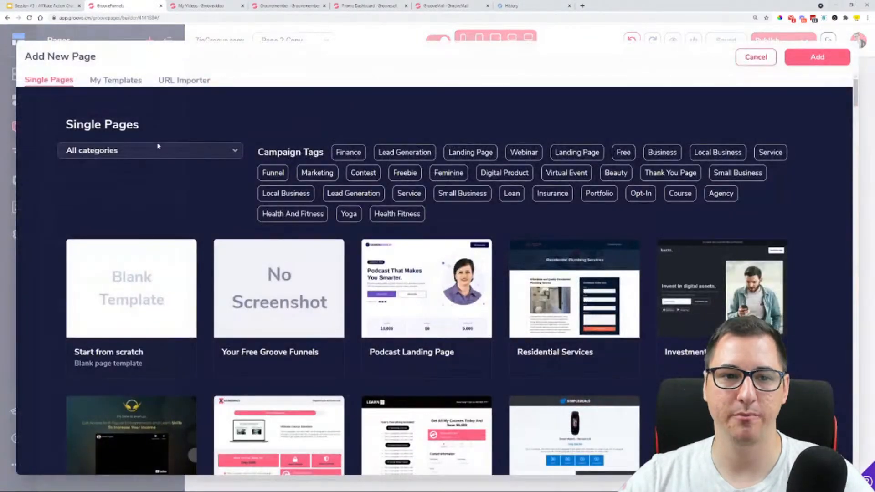
{"action": "left_click", "coordinate": [122, 281]}
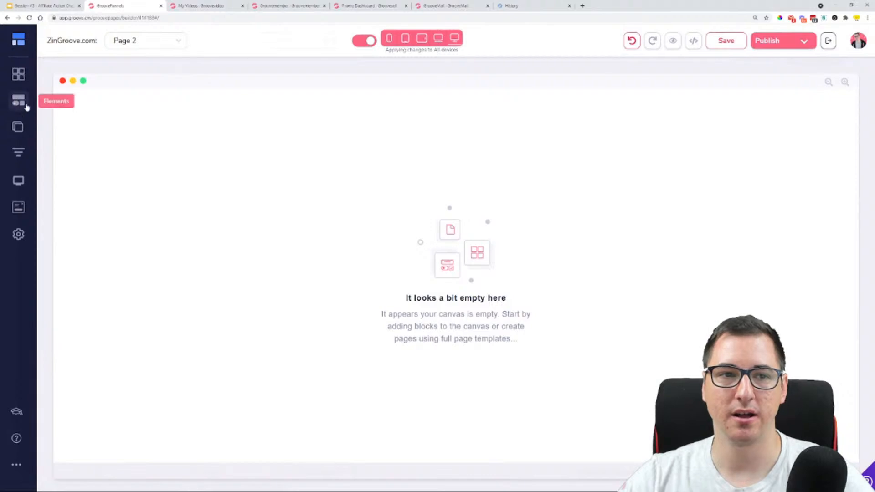
Set the new blank page's name to "Legal Disclaimer" and its URL to "legal" in its settings, and save them
{"action": "left_click", "coordinate": [23, 134]}
{"action": "left_click", "coordinate": [163, 263]}
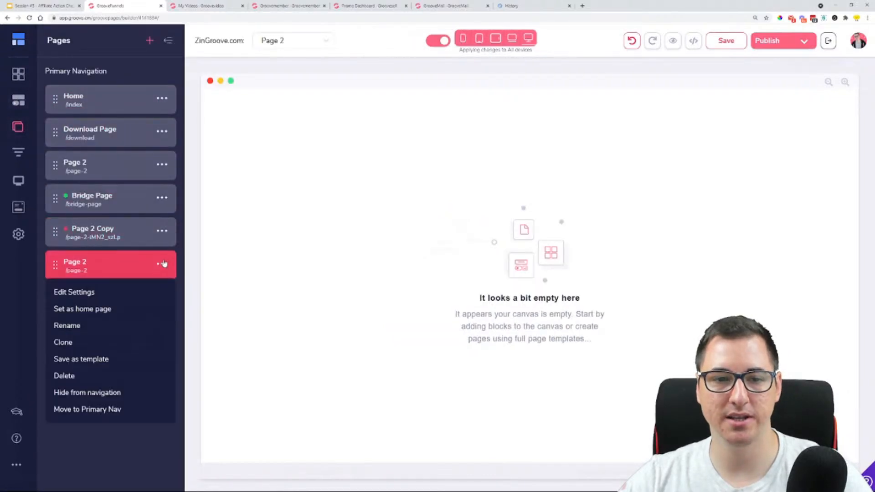
{"action": "left_click", "coordinate": [74, 292]}
{"action": "triple_click", "coordinate": [110, 94]}
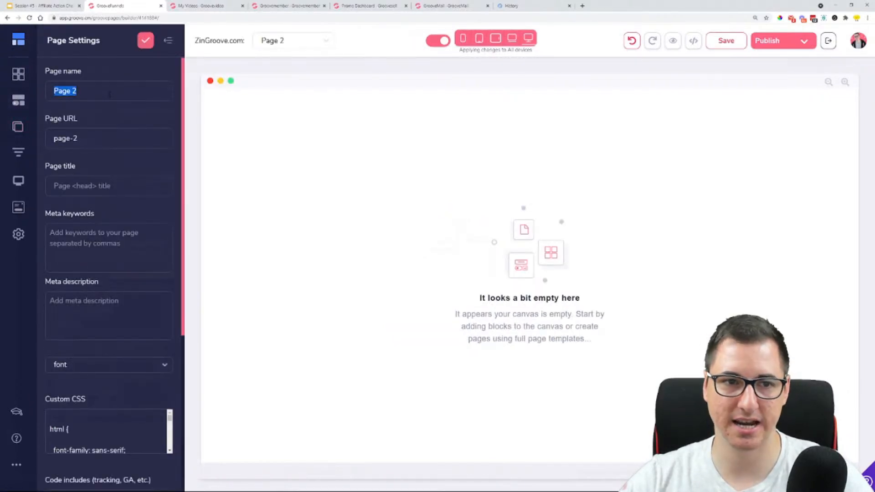
{"action": "type", "text": "Legal Disclaimer"}
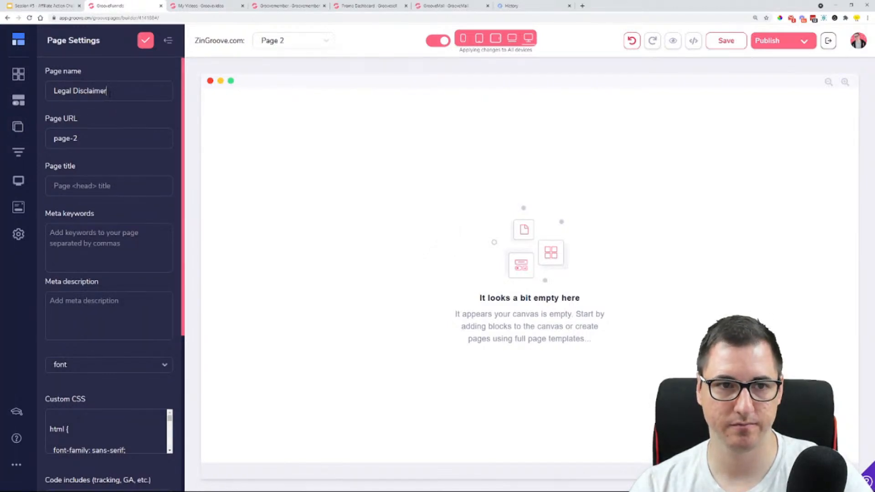
{"action": "key", "text": "Tab"}
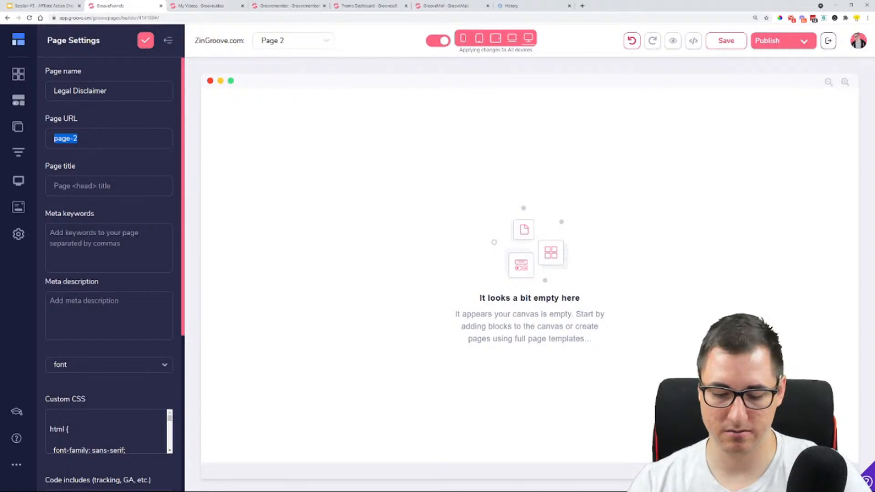
{"action": "type", "text": "legal"}
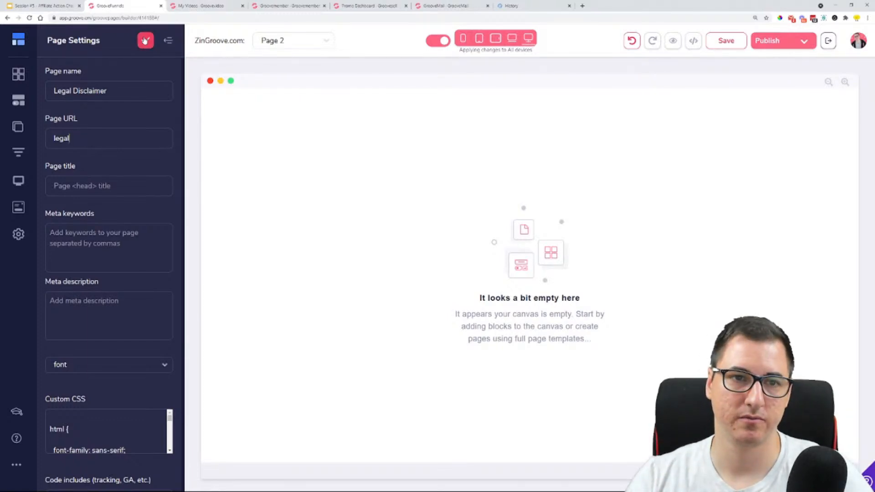
{"action": "left_click", "coordinate": [145, 41]}
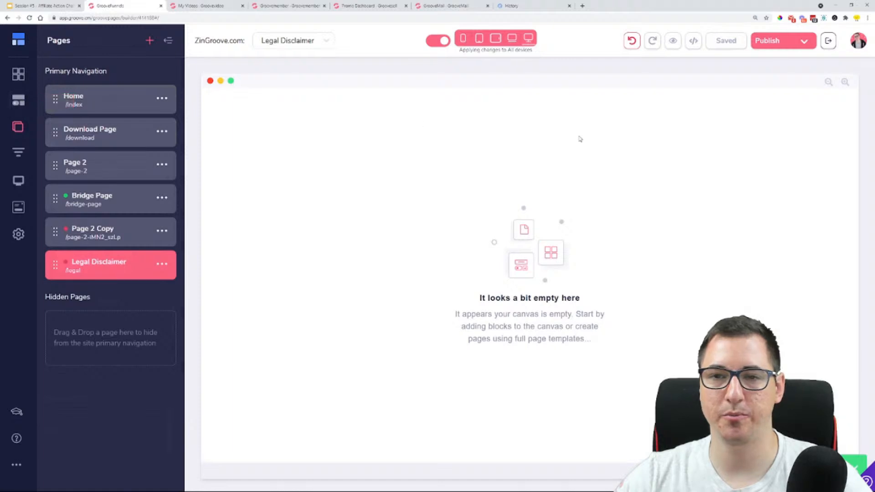
Place a Title & Paragraph text element on the empty Legal Disclaimer page
{"action": "left_click", "coordinate": [21, 104]}
{"action": "scroll", "coordinate": [102, 226], "scroll_direction": "down", "scroll_amount": 3}
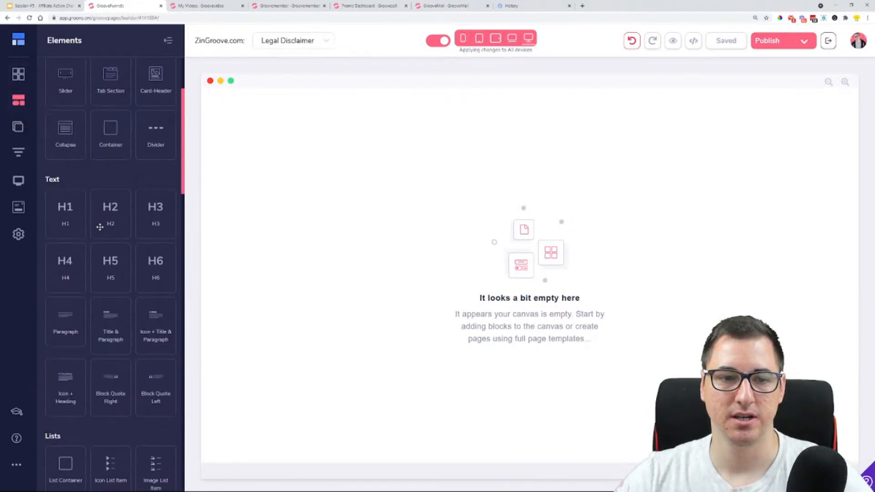
{"action": "left_click_drag", "start_coordinate": [65, 330], "coordinate": [292, 164]}
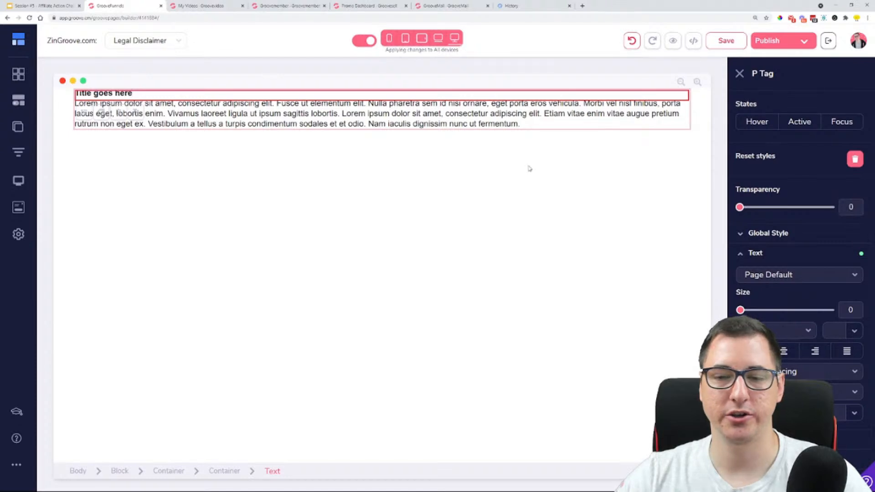
{"action": "left_click", "coordinate": [132, 102]}
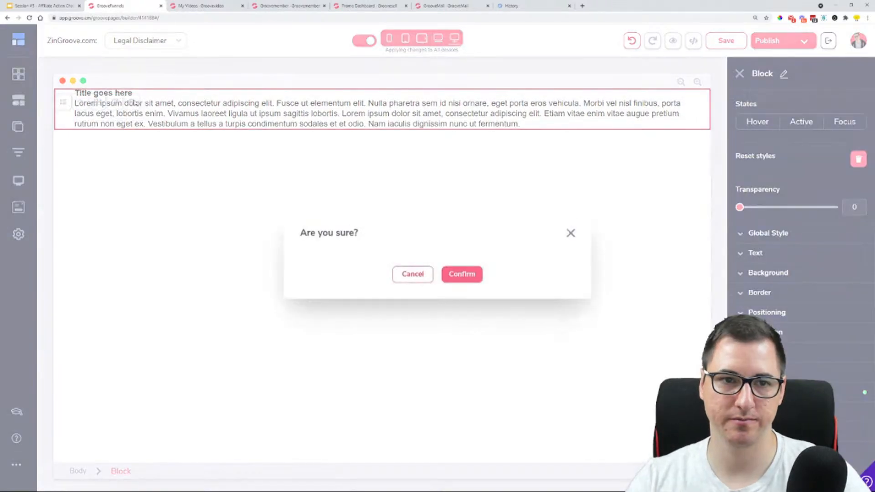
{"action": "left_click", "coordinate": [425, 278]}
Replace the placeholder title with "Legal Disclaimer", centre it and enlarge it into a big heading above the paragraph
{"action": "left_click", "coordinate": [154, 113]}
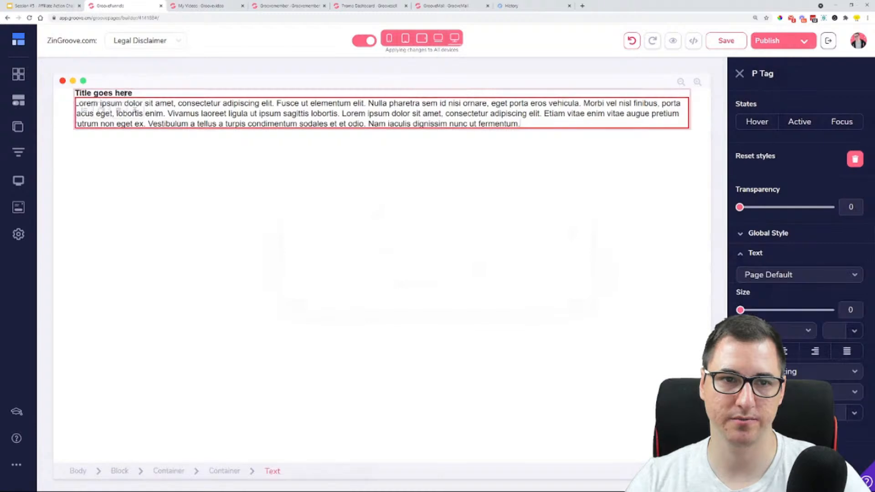
{"action": "triple_click", "coordinate": [124, 93]}
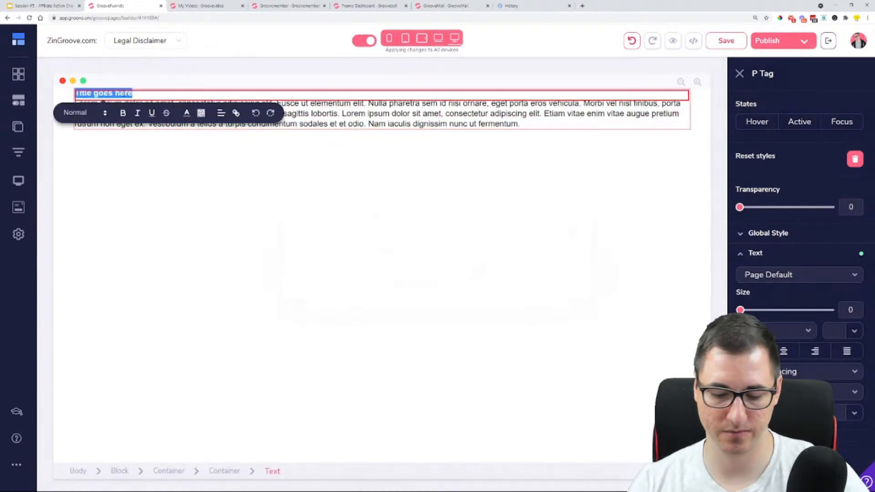
{"action": "type", "text": "Legal Disclaimer"}
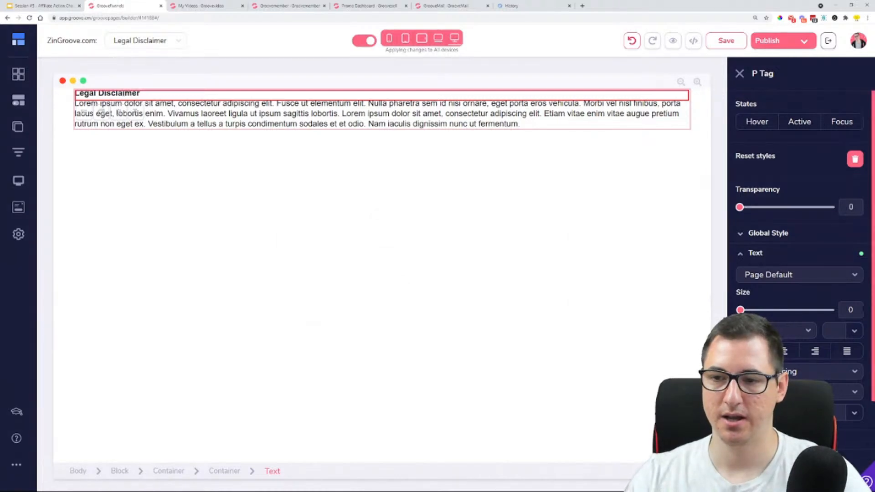
{"action": "left_click", "coordinate": [786, 354]}
{"action": "left_click_drag", "start_coordinate": [740, 310], "coordinate": [776, 310]}
{"action": "triple_click", "coordinate": [377, 123]}
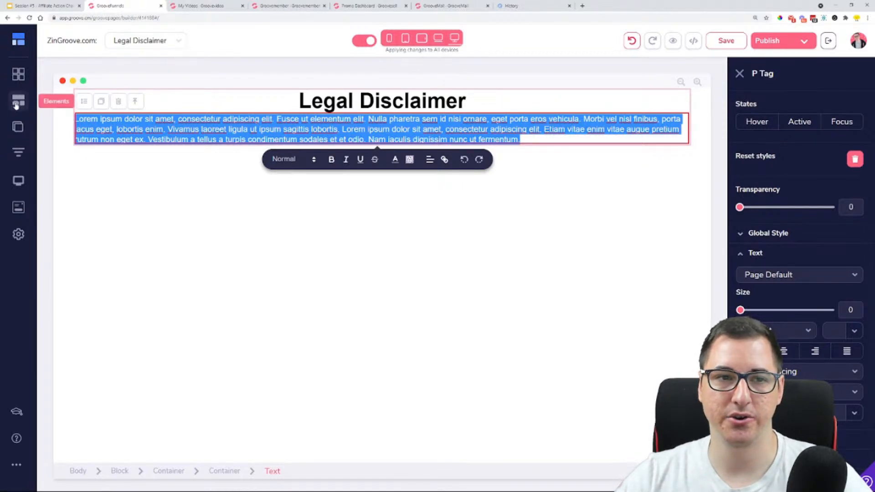
Save the Legal Disclaimer page, and switch to the Google Slides deck to view the slide listing the legal pages every site should have
{"action": "left_click", "coordinate": [169, 222]}
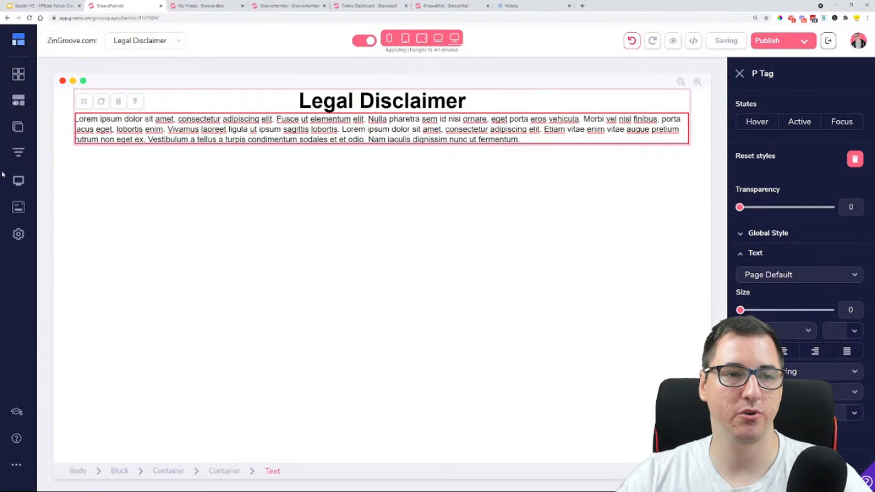
{"action": "left_click", "coordinate": [18, 127]}
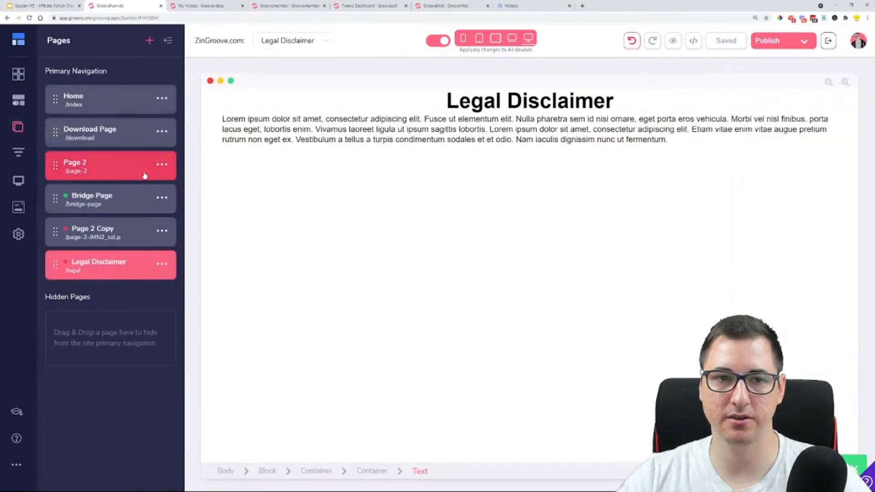
{"action": "left_click", "coordinate": [53, 6]}
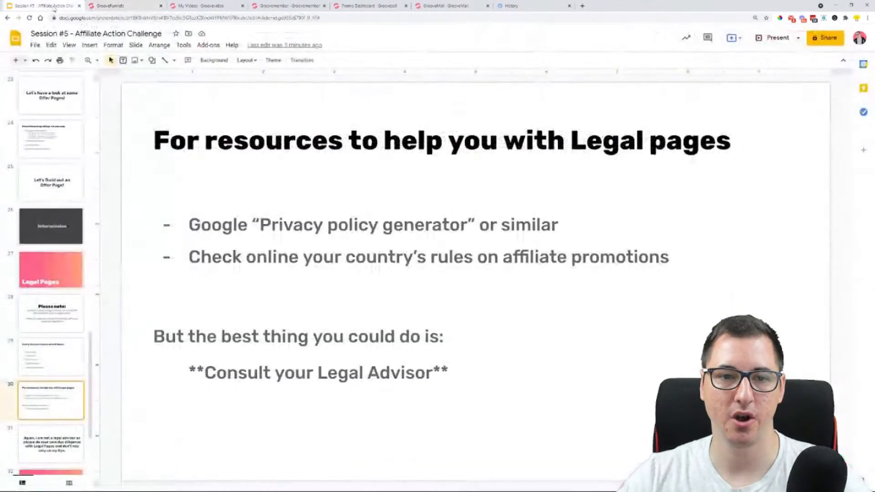
{"action": "left_click", "coordinate": [71, 371]}
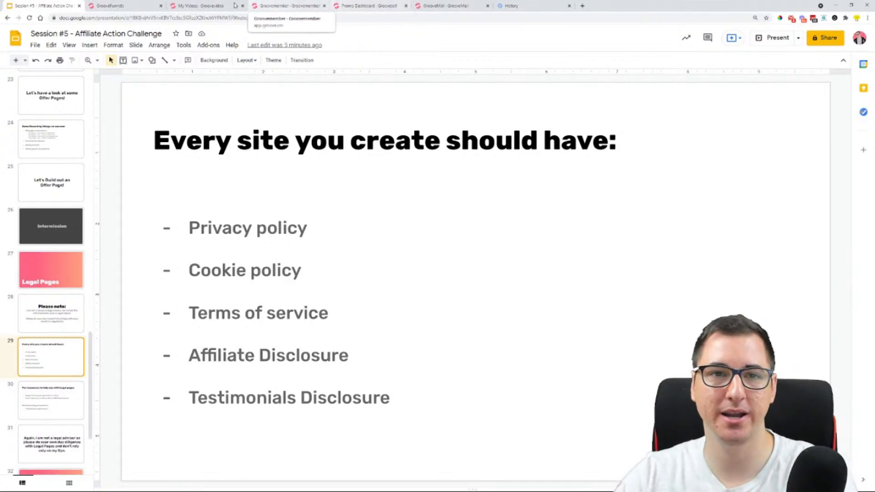
Return to the GrooveFunnels page builder and open the Home page of the site for editing
{"action": "left_click", "coordinate": [119, 5]}
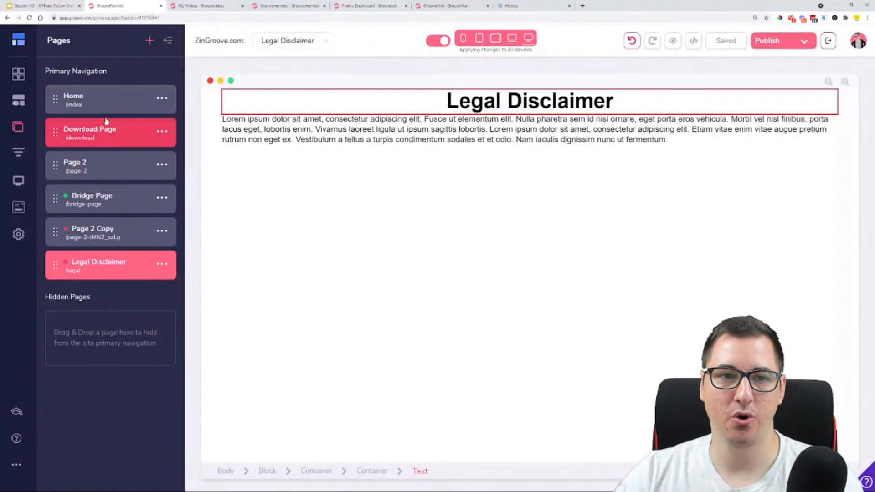
{"action": "left_click", "coordinate": [111, 105]}
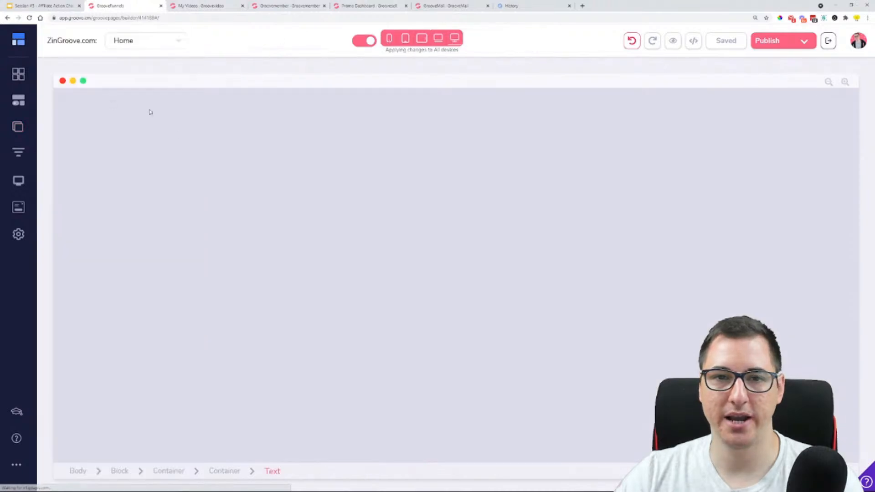
{"action": "scroll", "coordinate": [293, 279], "scroll_direction": "down", "scroll_amount": 2}
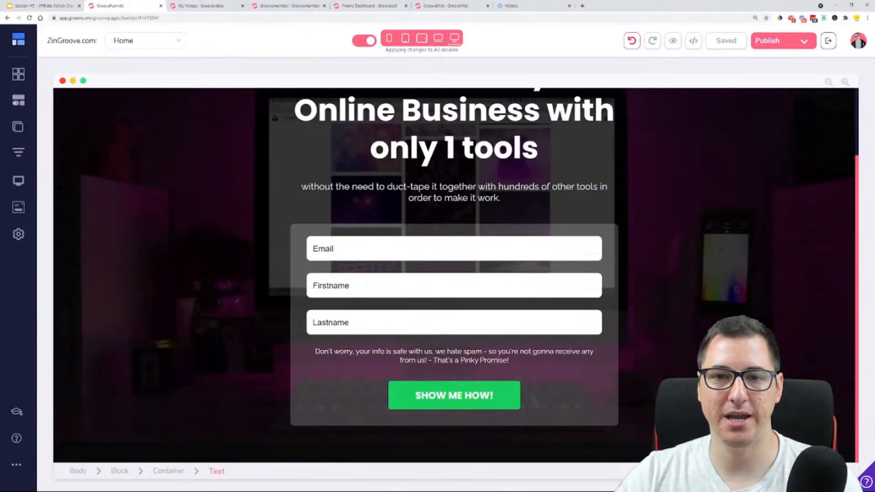
Add the slim white footer block with a single centred text line from the designed Footers below the Home page's opt-in form
{"action": "left_click", "coordinate": [26, 79]}
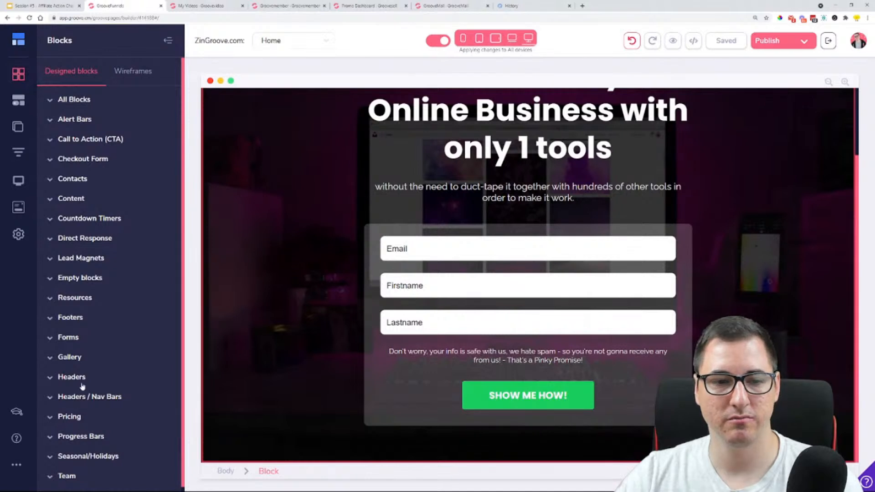
{"action": "left_click", "coordinate": [72, 318]}
{"action": "scroll", "coordinate": [129, 317], "scroll_direction": "down", "scroll_amount": 3}
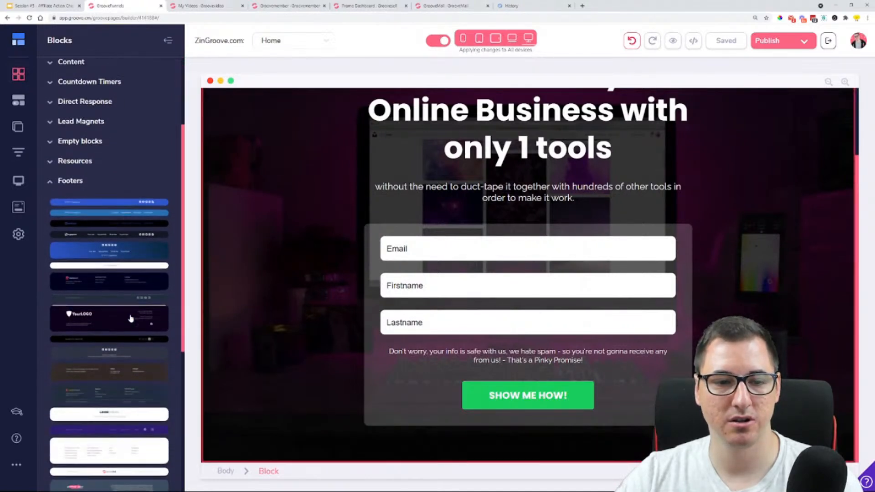
{"action": "scroll", "coordinate": [136, 336], "scroll_direction": "down", "scroll_amount": 1}
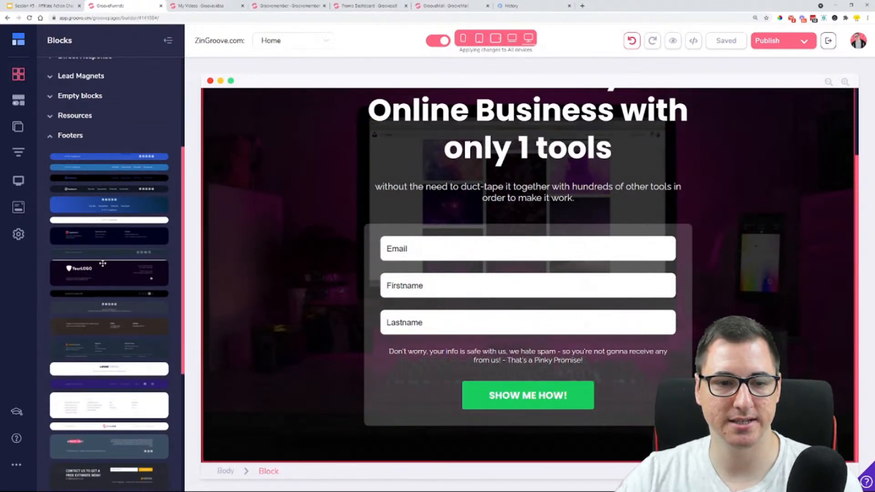
{"action": "scroll", "coordinate": [102, 264], "scroll_direction": "down", "scroll_amount": 4}
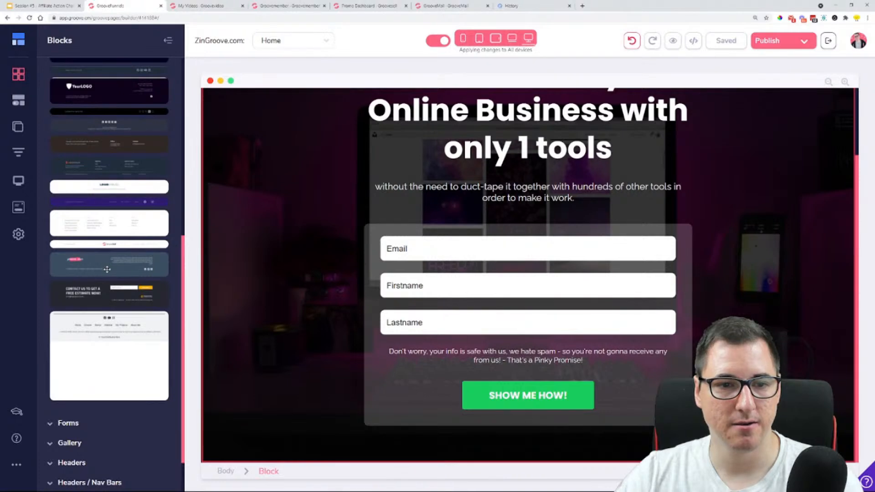
{"action": "scroll", "coordinate": [107, 270], "scroll_direction": "up", "scroll_amount": 4}
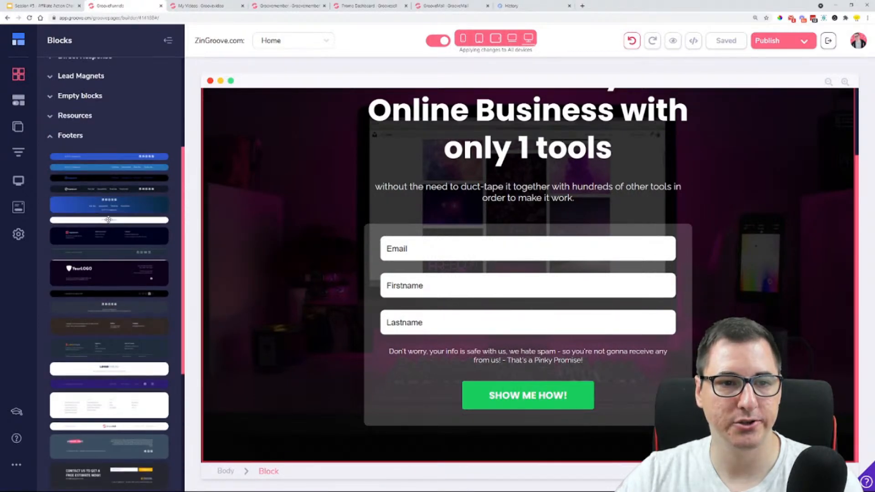
{"action": "left_click_drag", "start_coordinate": [108, 220], "coordinate": [468, 427]}
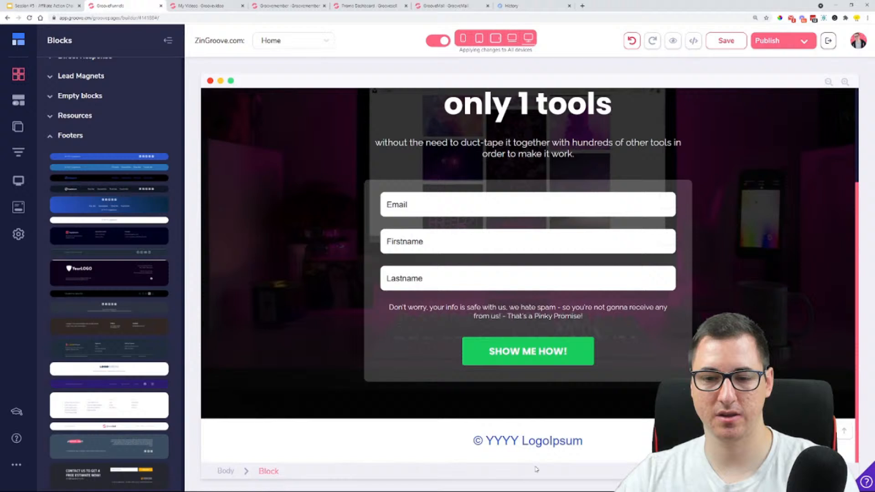
Replace the new footer's copyright placeholder with "Legal Disclaimer / Privacy Policy / Terms of Service / Cookie policy"
{"action": "left_click", "coordinate": [460, 440]}
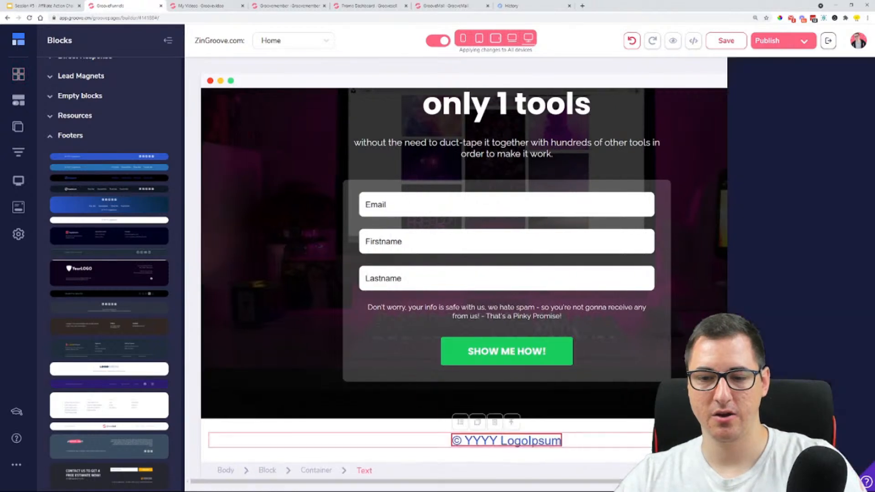
{"action": "left_click", "coordinate": [383, 440]}
{"action": "double_click", "coordinate": [383, 441]}
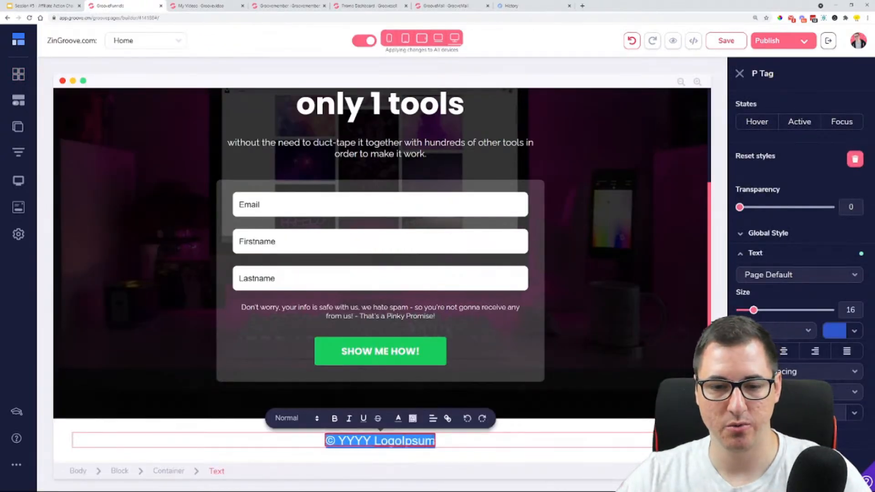
{"action": "type", "text": "Led"}
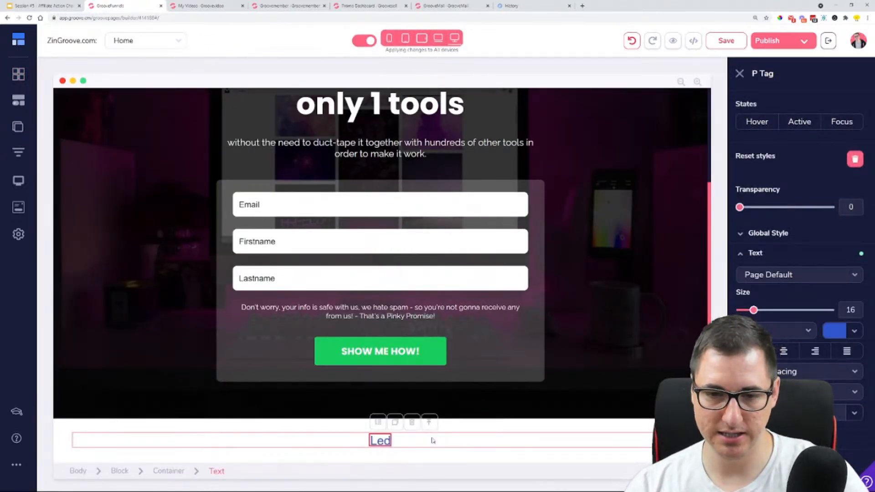
{"action": "type", "text": "al"}
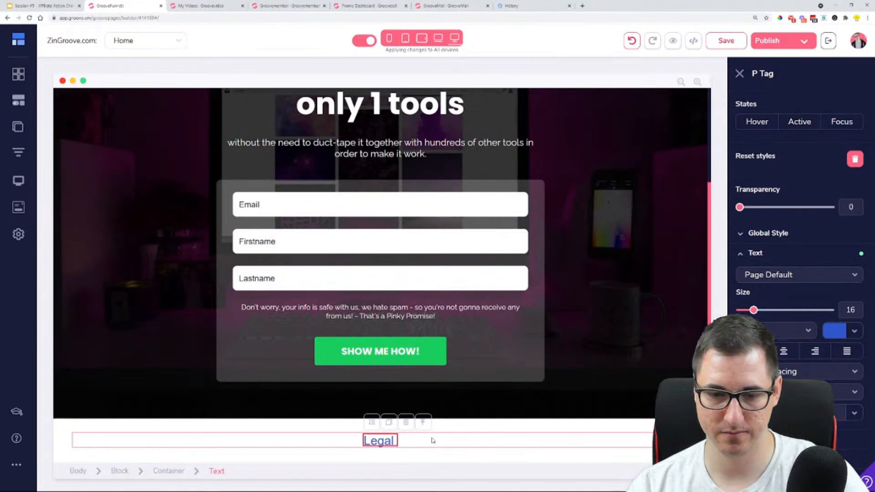
{"action": "type", "text": " Disclaimer"}
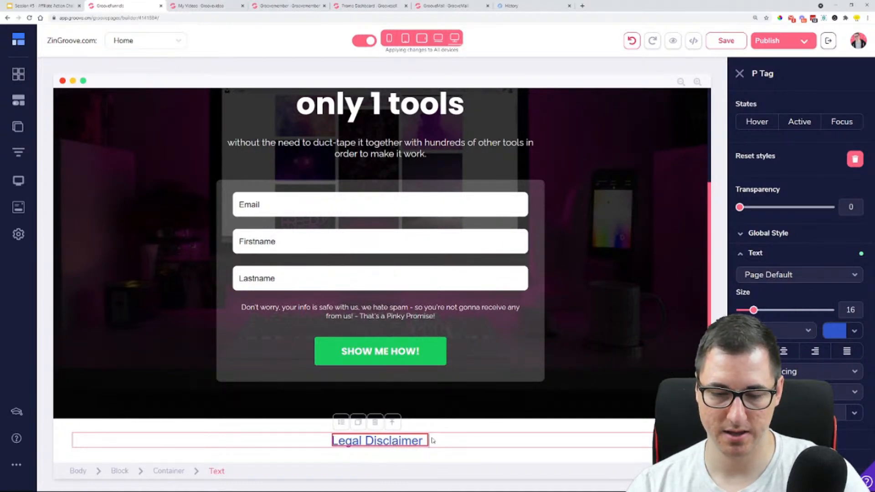
{"action": "type", "text": " 7"}
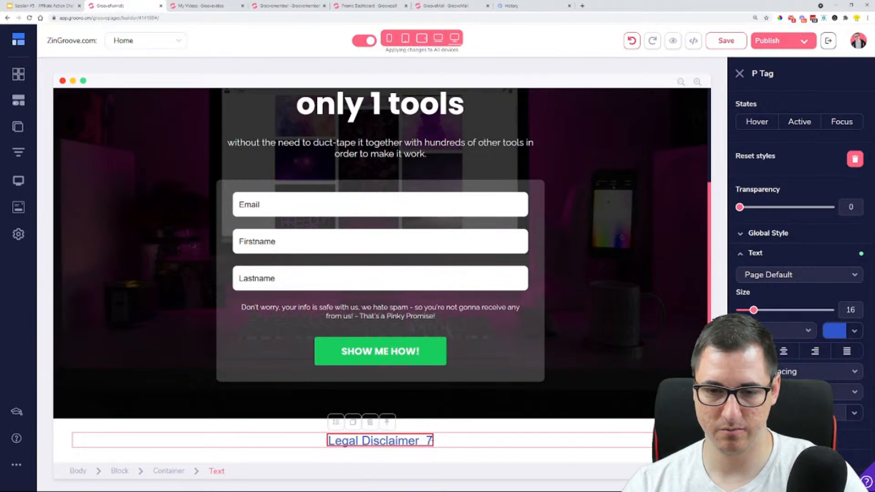
{"action": "key", "text": "BackSpace"}
{"action": "type", "text": "/ "}
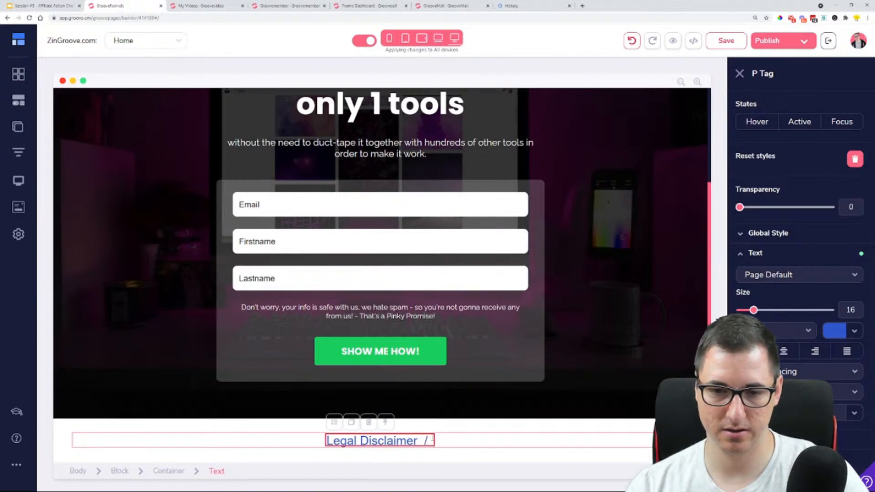
{"action": "type", "text": "Privac"}
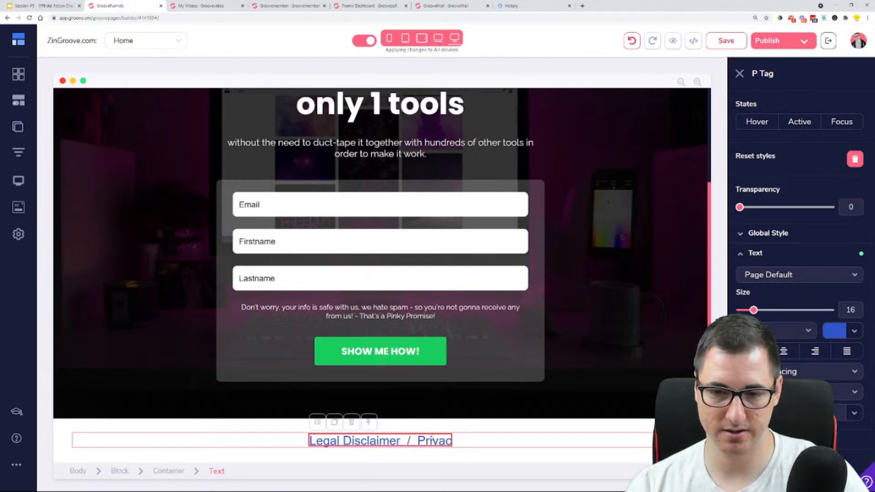
{"action": "type", "text": "y Policy"}
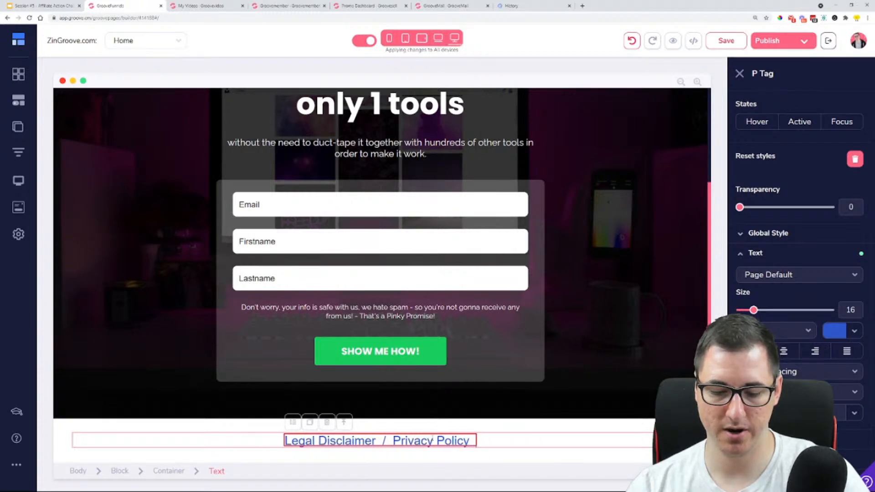
{"action": "type", "text": " /"}
{"action": "type", "text": " Terms"}
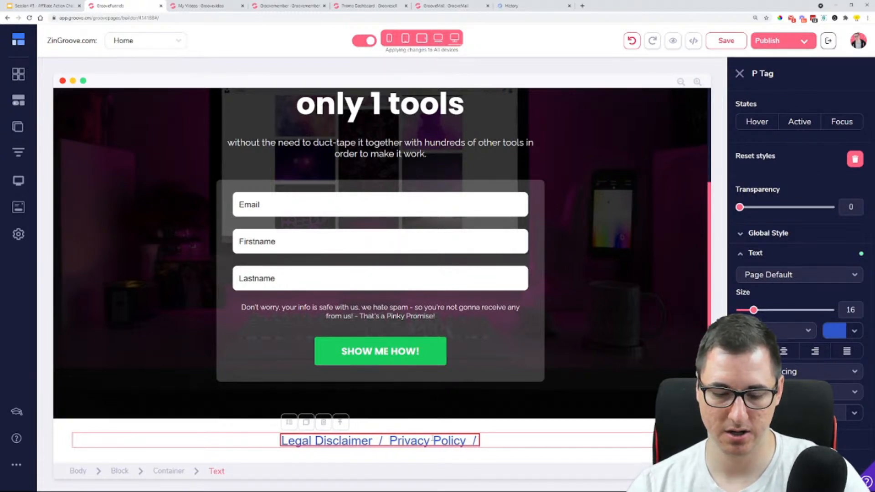
{"action": "type", "text": " of"}
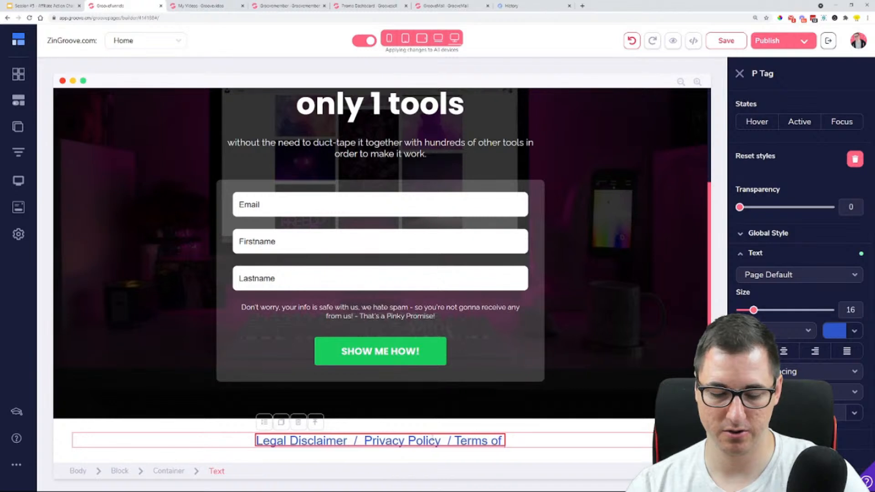
{"action": "type", "text": " Service"}
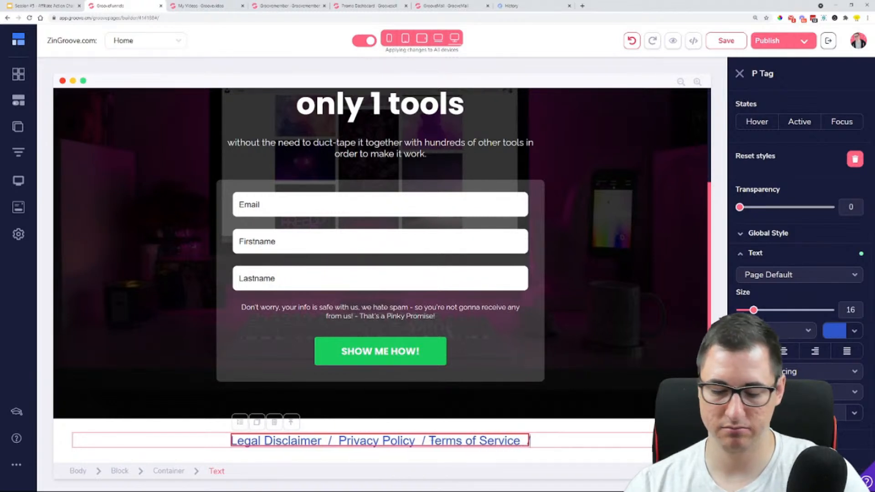
{"action": "type", "text": " / Cook"}
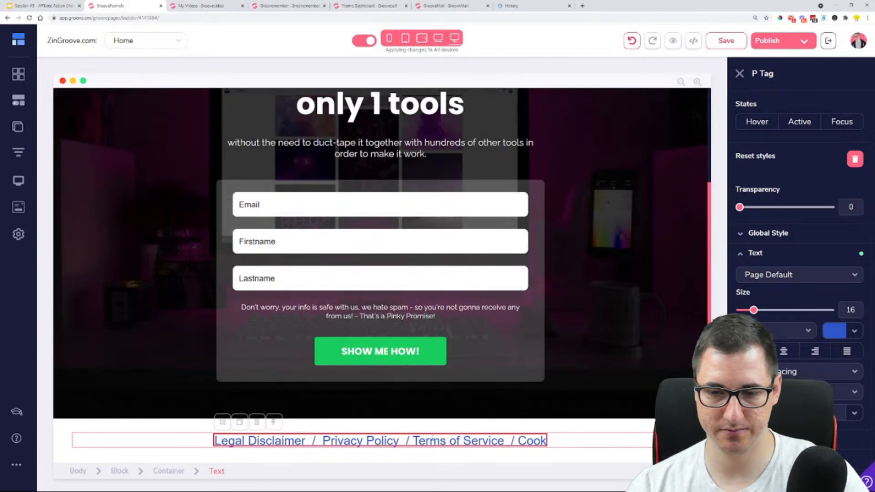
{"action": "type", "text": "ie policy"}
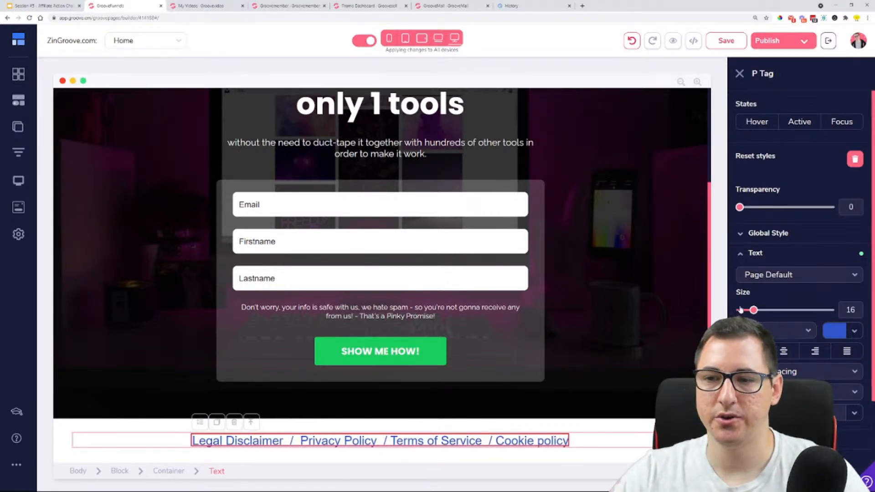
Reduce the footer text size to 15 and even out the spacing around the slashes between the legal page names
{"action": "left_click_drag", "start_coordinate": [754, 310], "coordinate": [753, 313]}
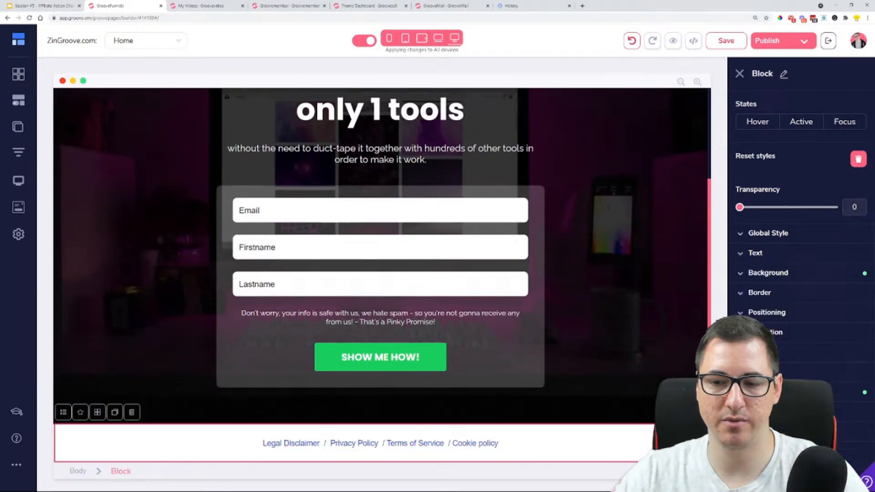
{"action": "left_click", "coordinate": [652, 448]}
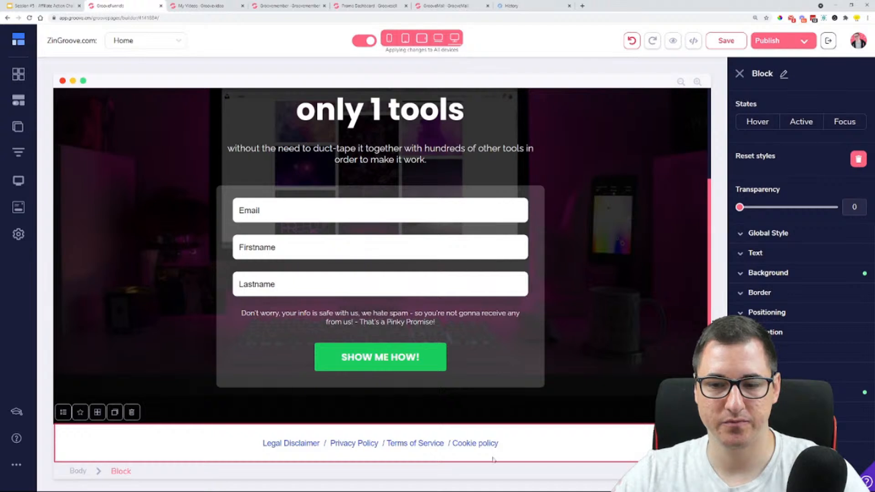
{"action": "left_click", "coordinate": [453, 442]}
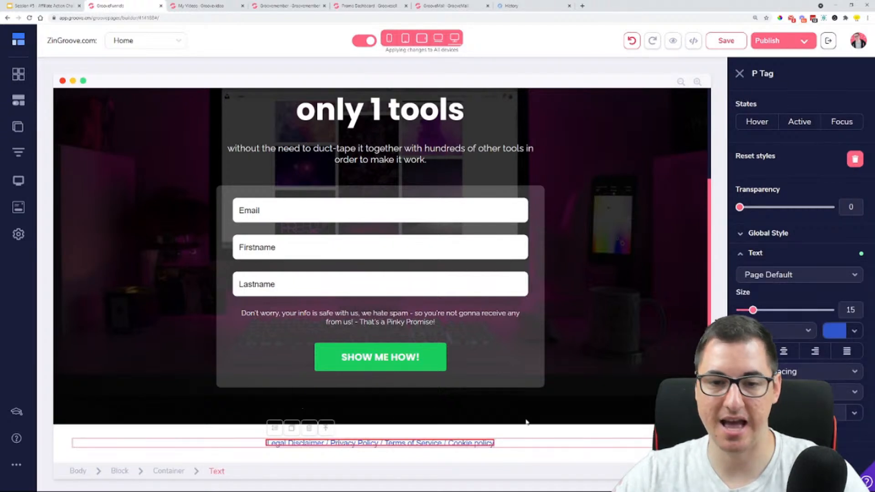
Set the background colour of the Home page's footer block to black to match the section above
{"action": "scroll", "coordinate": [560, 367], "scroll_direction": "up", "scroll_amount": 3}
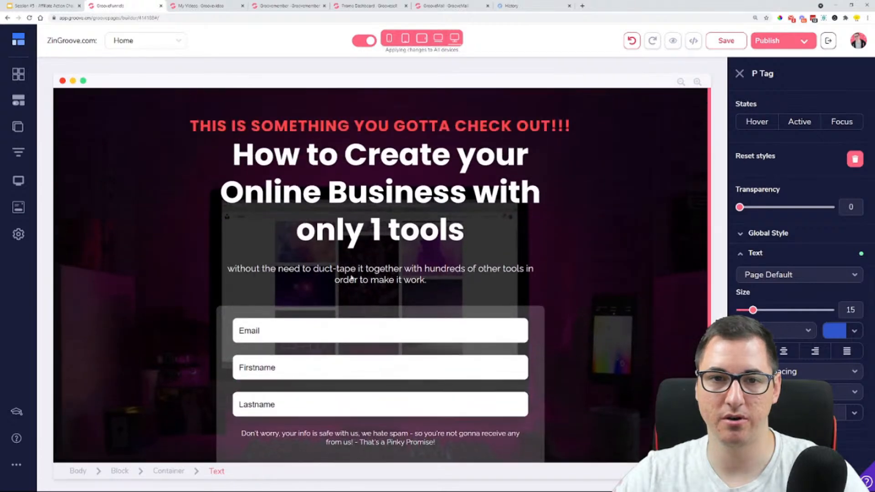
{"action": "scroll", "coordinate": [351, 277], "scroll_direction": "down", "scroll_amount": 3}
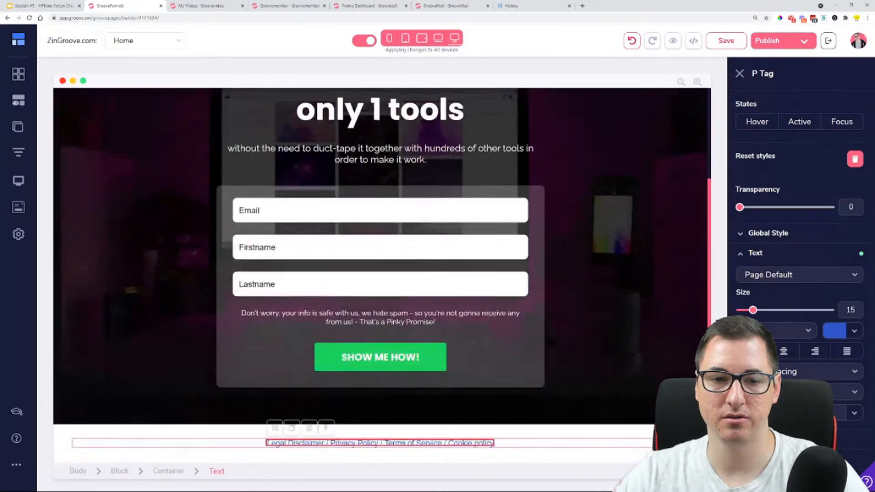
{"action": "left_click", "coordinate": [58, 434]}
{"action": "left_click", "coordinate": [787, 283]}
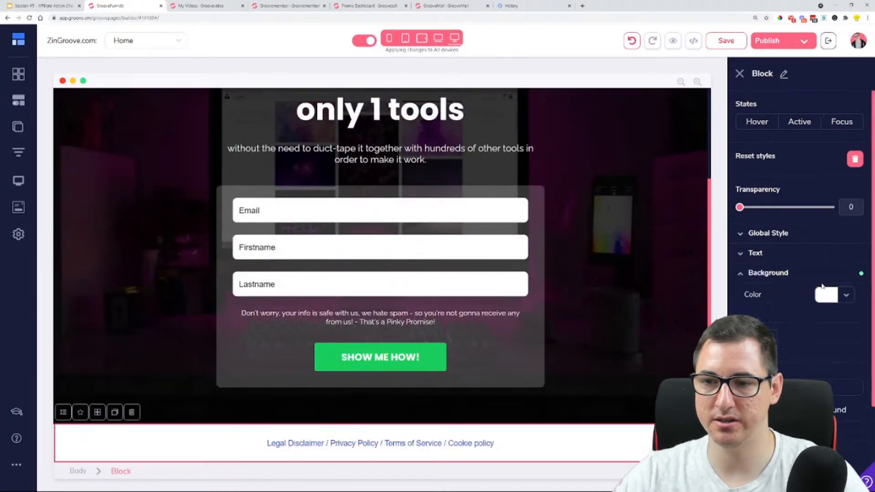
{"action": "left_click", "coordinate": [846, 293]}
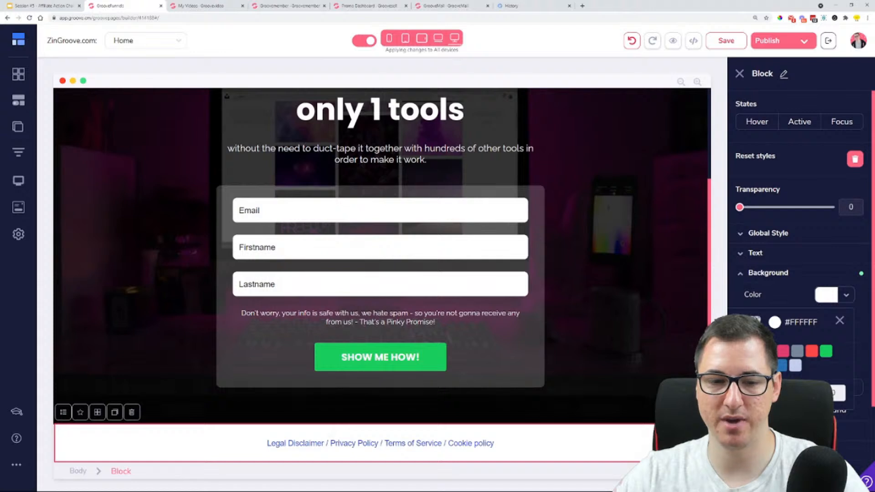
{"action": "left_click", "coordinate": [754, 351]}
Change the text colour of the whole footer line of legal page names to light grey #ADB7C2
{"action": "triple_click", "coordinate": [343, 443]}
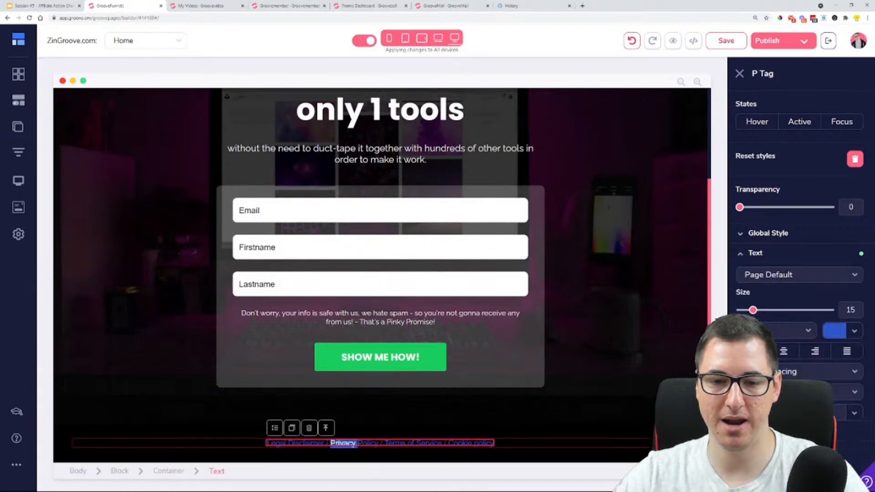
{"action": "left_click", "coordinate": [854, 331]}
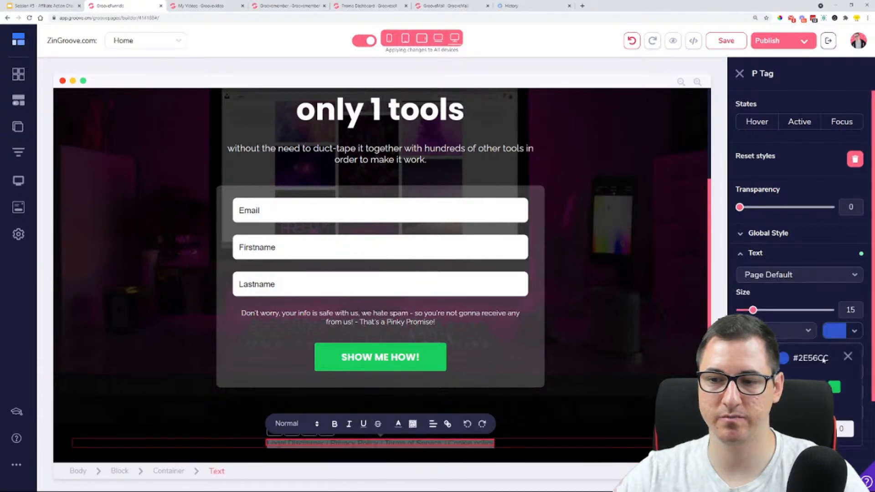
{"action": "left_click", "coordinate": [795, 387]}
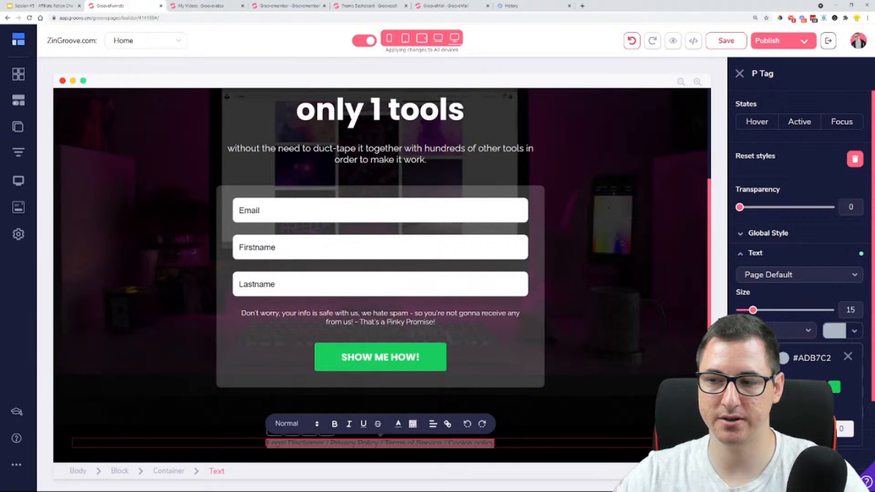
{"action": "left_click", "coordinate": [636, 404]}
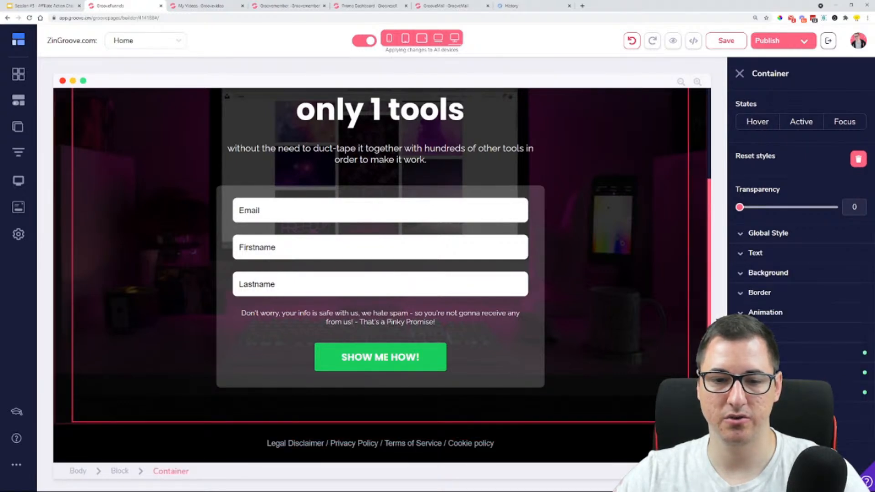
{"action": "scroll", "coordinate": [372, 364], "scroll_direction": "up", "scroll_amount": 2}
{"action": "scroll", "coordinate": [371, 365], "scroll_direction": "down", "scroll_amount": 2}
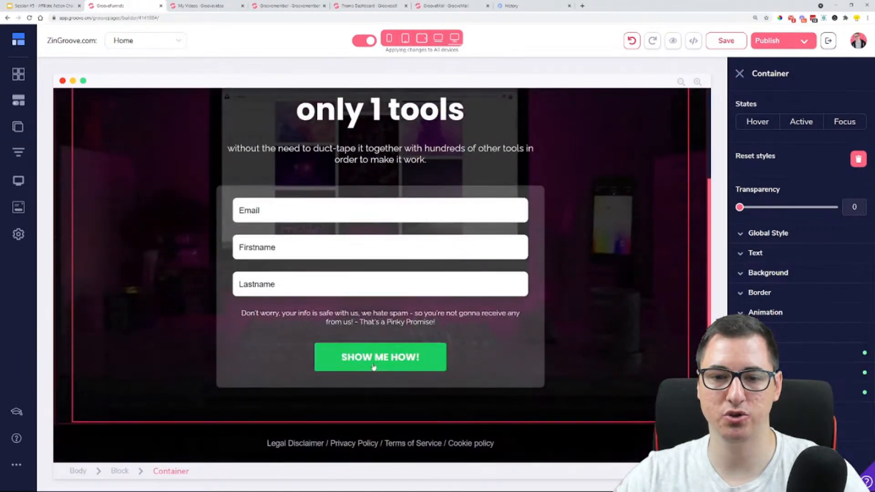
{"action": "scroll", "coordinate": [373, 367], "scroll_direction": "up", "scroll_amount": 3}
{"action": "scroll", "coordinate": [373, 366], "scroll_direction": "down", "scroll_amount": 3}
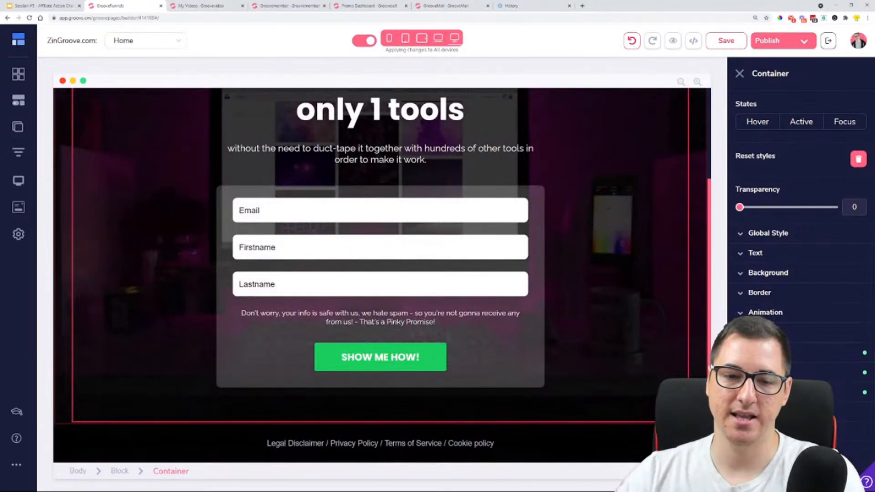
{"action": "left_click_drag", "start_coordinate": [267, 442], "coordinate": [323, 443]}
{"action": "left_click", "coordinate": [324, 443]}
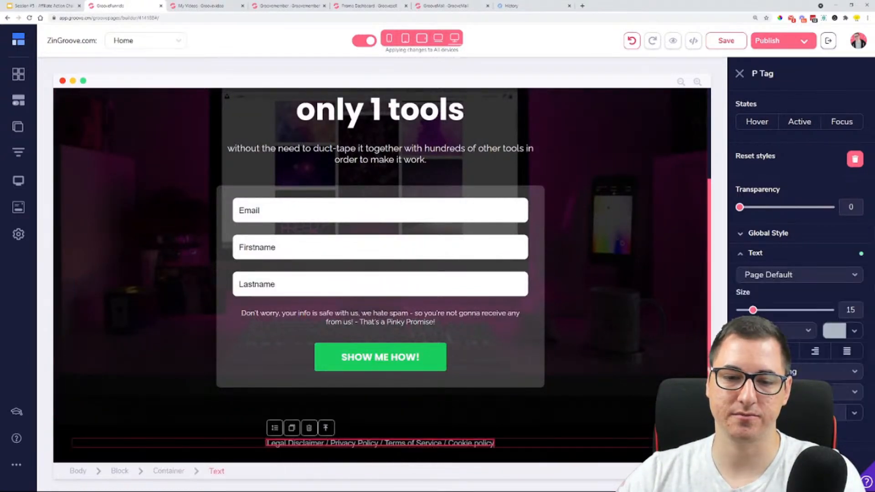
{"action": "left_click_drag", "start_coordinate": [325, 443], "coordinate": [253, 443]}
{"action": "left_click", "coordinate": [253, 443]}
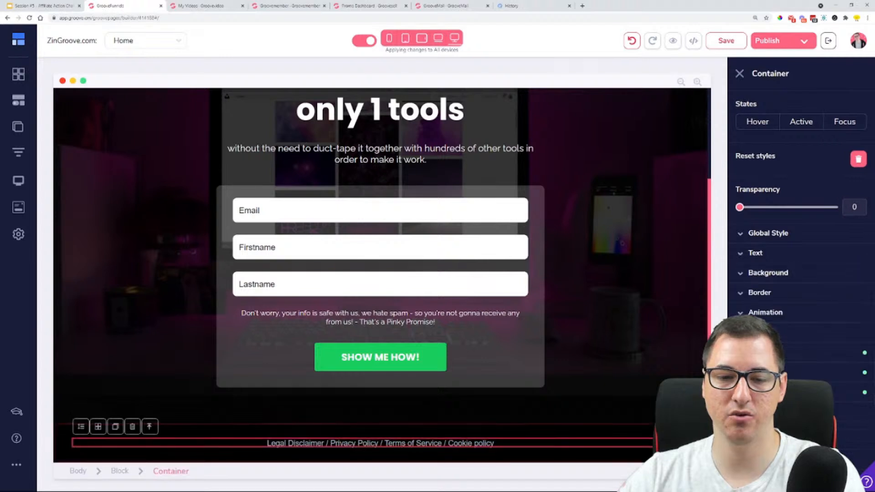
{"action": "left_click", "coordinate": [325, 443]}
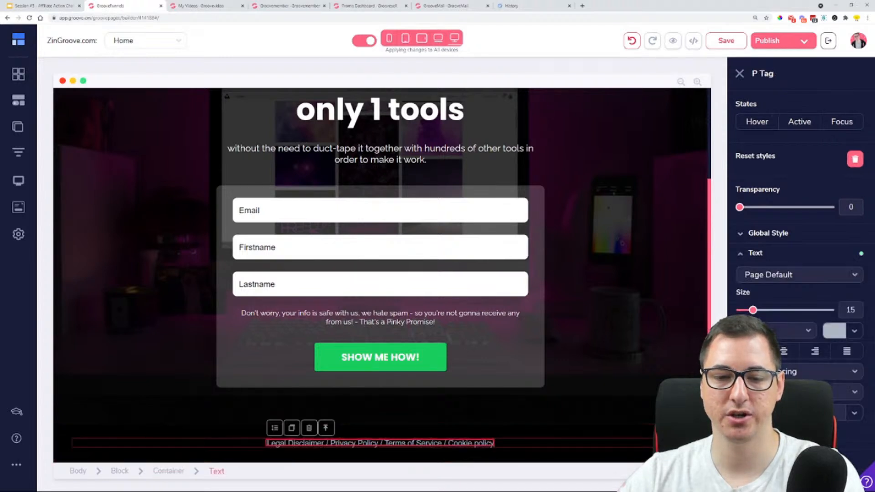
{"action": "left_click_drag", "start_coordinate": [325, 444], "coordinate": [260, 444]}
{"action": "double_click", "coordinate": [270, 443]}
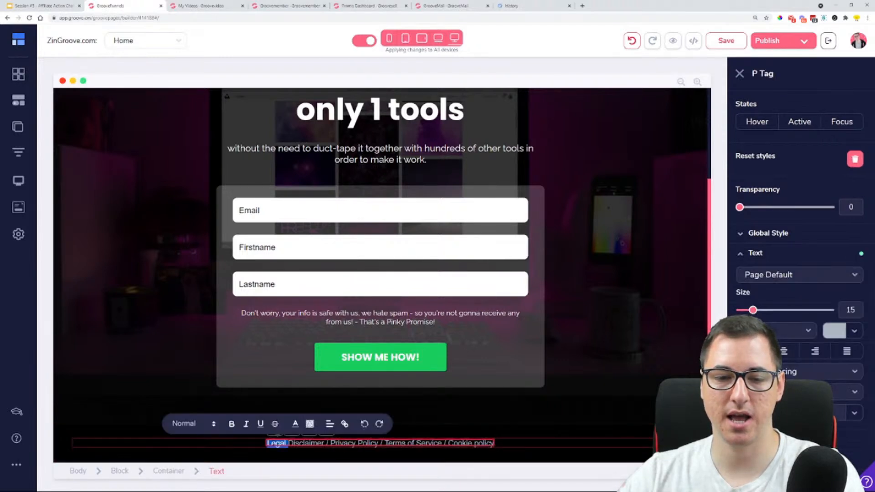
{"action": "left_click", "coordinate": [269, 443]}
{"action": "left_click_drag", "start_coordinate": [325, 443], "coordinate": [269, 443]}
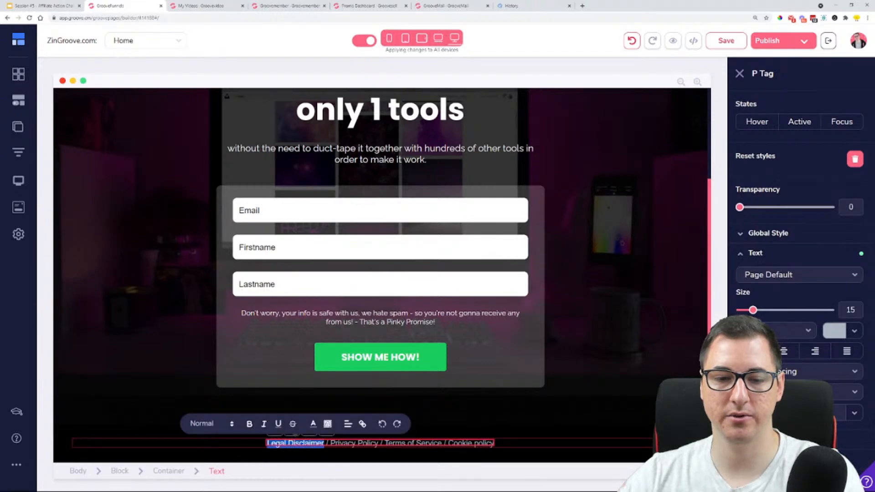
{"action": "left_click", "coordinate": [359, 423]}
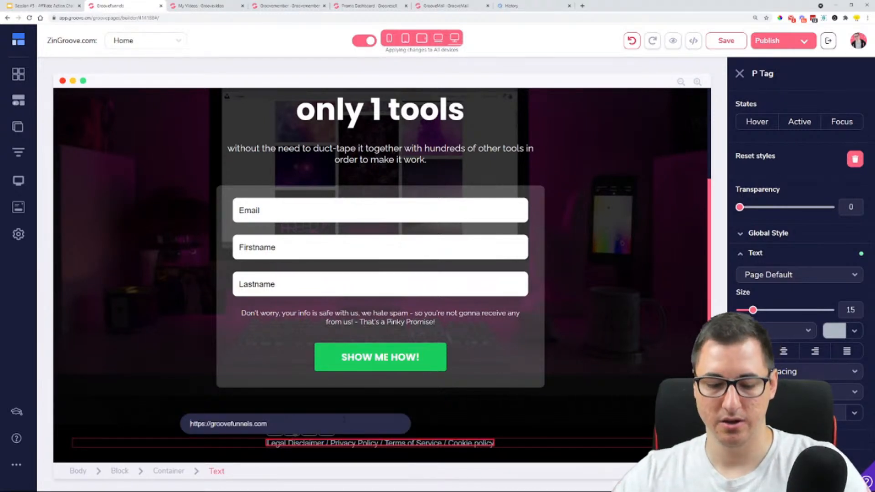
{"action": "key", "text": "ctrl+a"}
{"action": "key", "text": "BackSpace"}
{"action": "type", "text": "https:"}
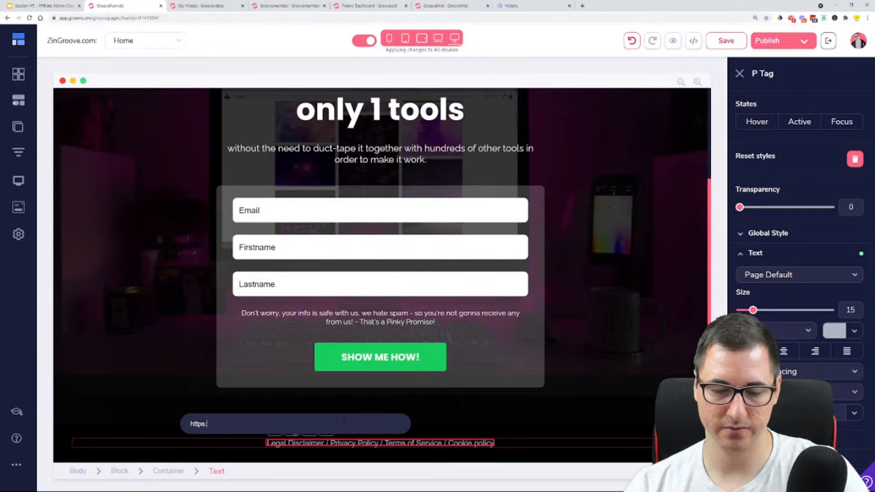
{"action": "type", "text": "//"}
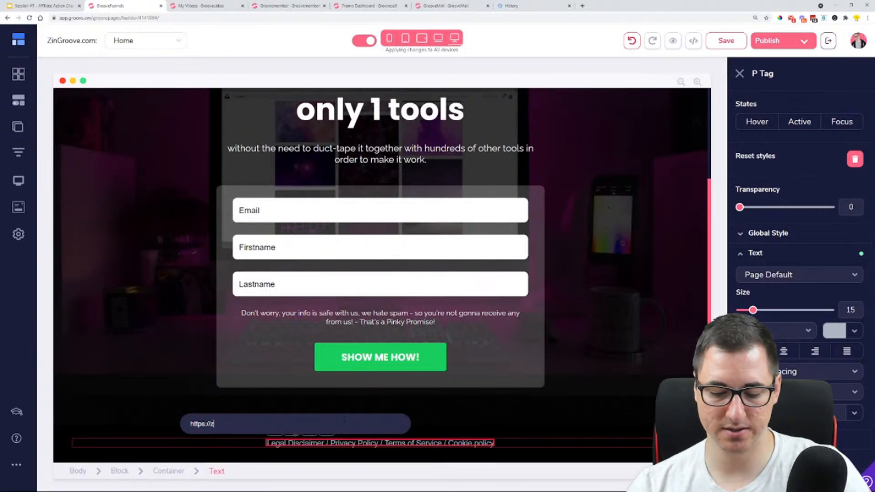
{"action": "type", "text": "zingroove.co"}
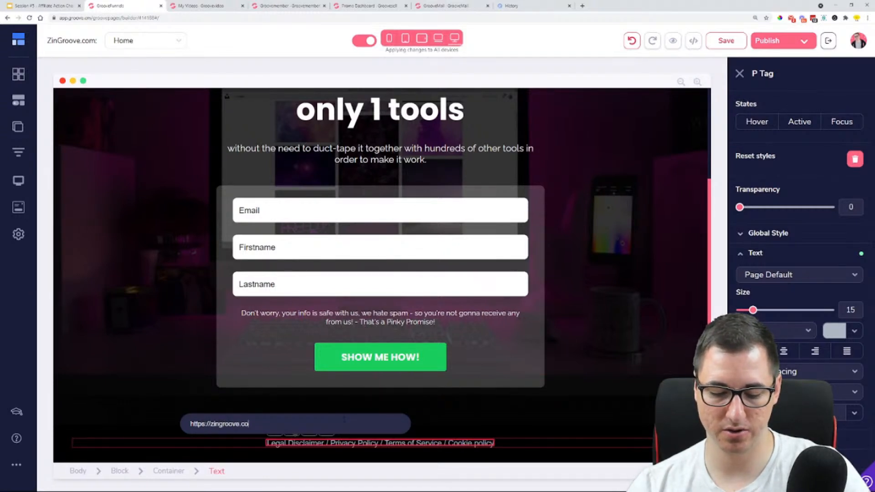
{"action": "type", "text": "m/legal"}
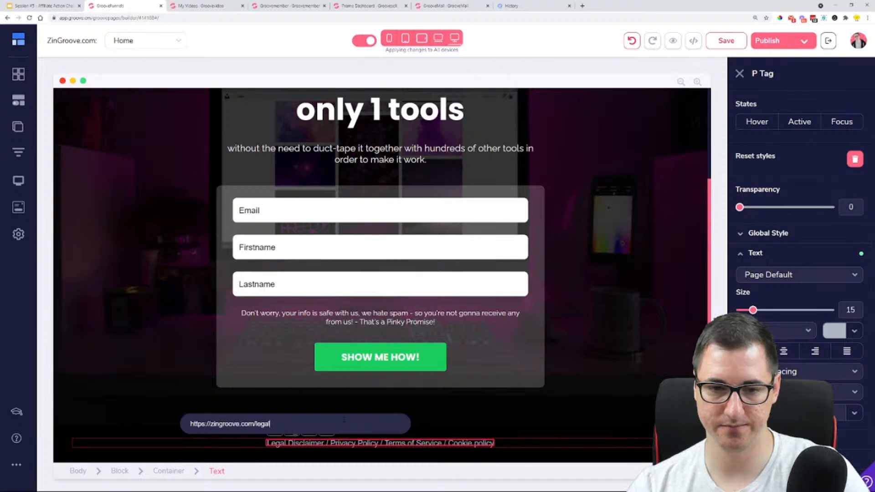
{"action": "key", "text": "Return"}
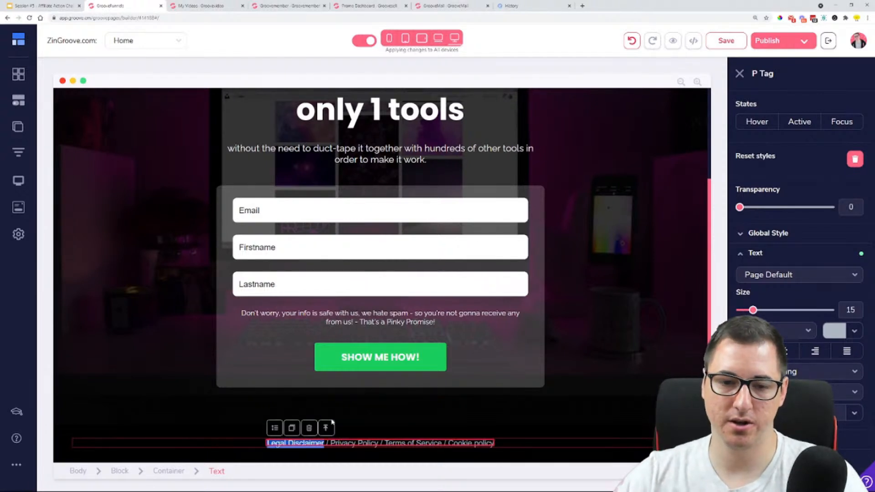
{"action": "left_click", "coordinate": [295, 445]}
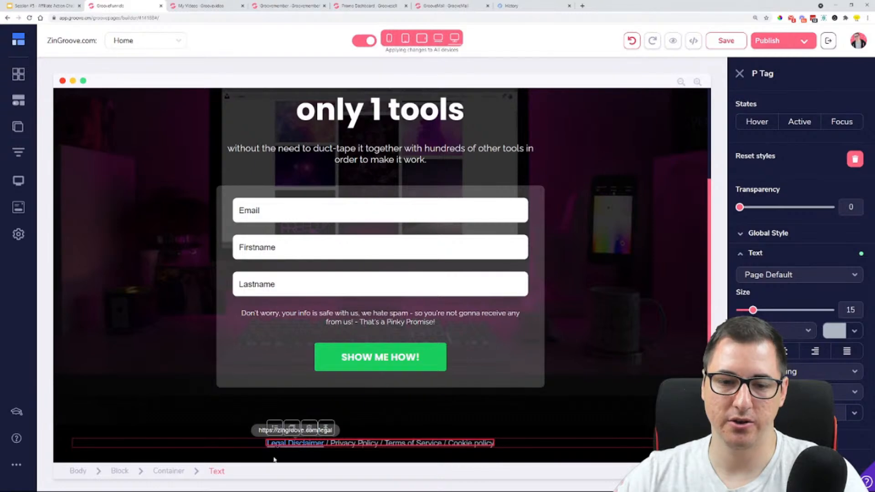
Preview the Home page, check how the footer's Legal Disclaimer link looks, and return to the page builder
{"action": "left_click", "coordinate": [674, 42]}
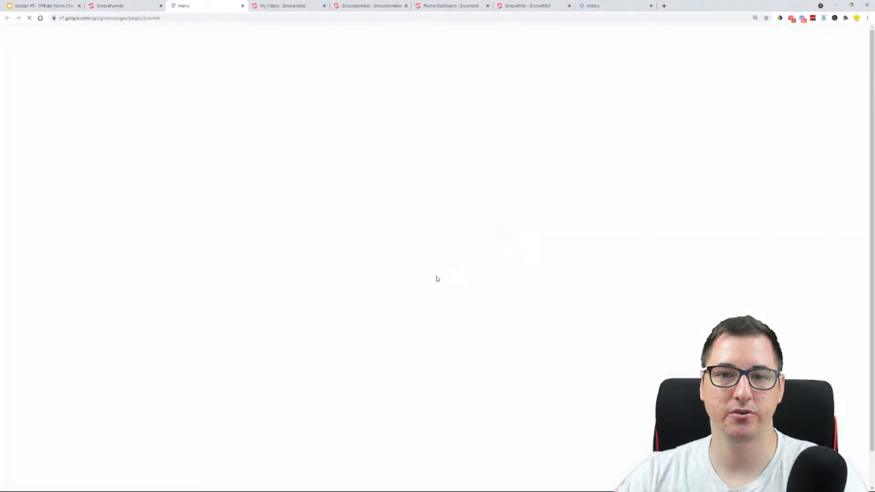
{"action": "scroll", "coordinate": [392, 379], "scroll_direction": "down", "scroll_amount": 1}
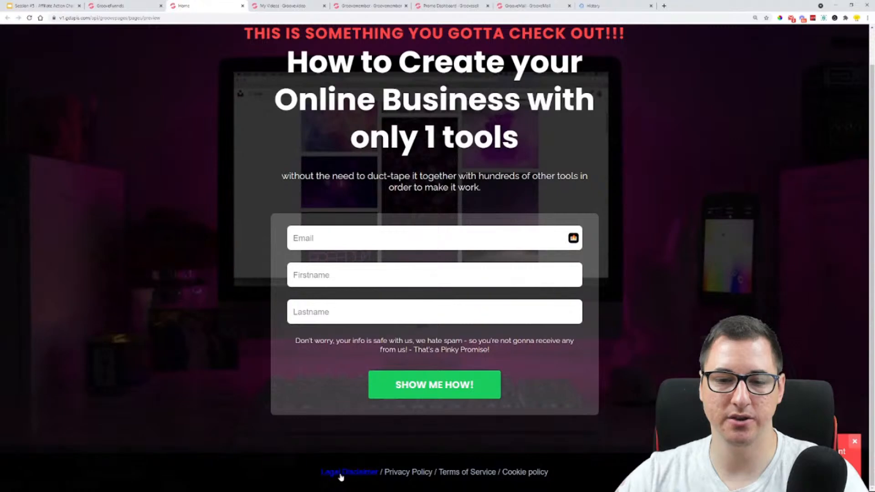
{"action": "key", "text": "ctrl+shift+Tab"}
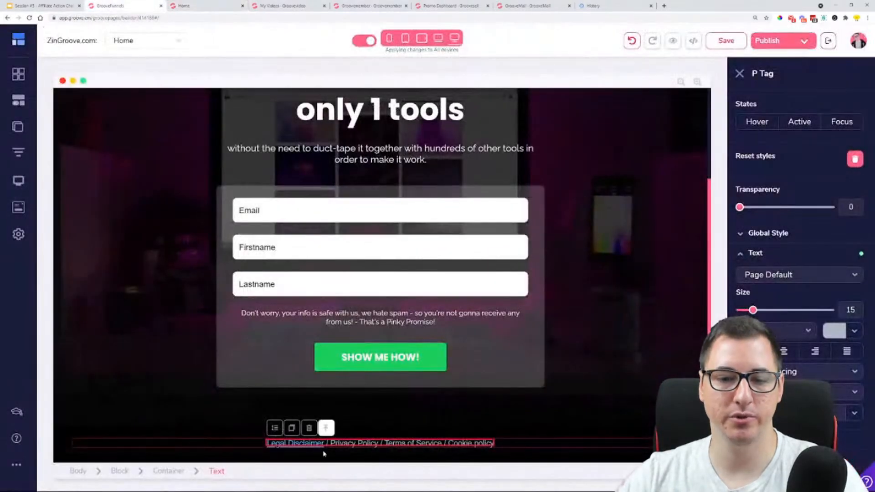
Recolour the linked words "Legal Disclaimer" light grey to match the rest of the footer text
{"action": "left_click_drag", "start_coordinate": [324, 444], "coordinate": [267, 447]}
{"action": "double_click", "coordinate": [273, 446]}
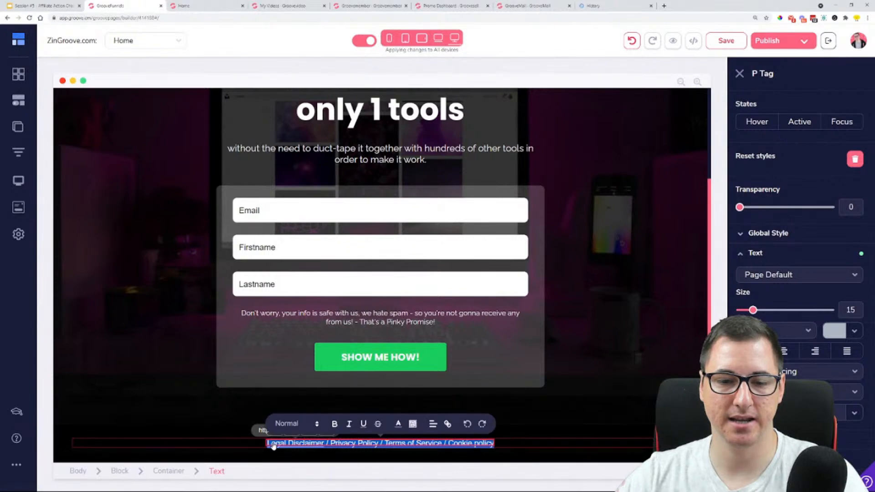
{"action": "left_click_drag", "start_coordinate": [323, 443], "coordinate": [268, 445]}
{"action": "left_click", "coordinate": [327, 424]}
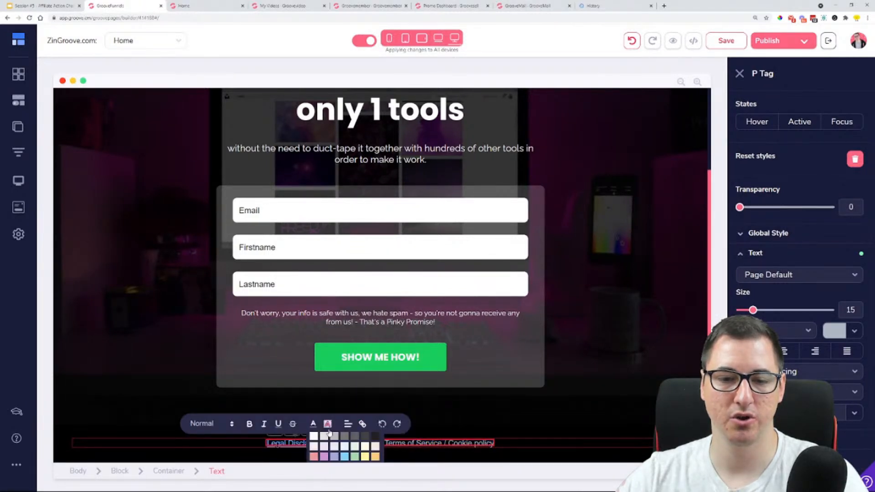
{"action": "left_click", "coordinate": [335, 441]}
{"action": "left_click", "coordinate": [488, 430]}
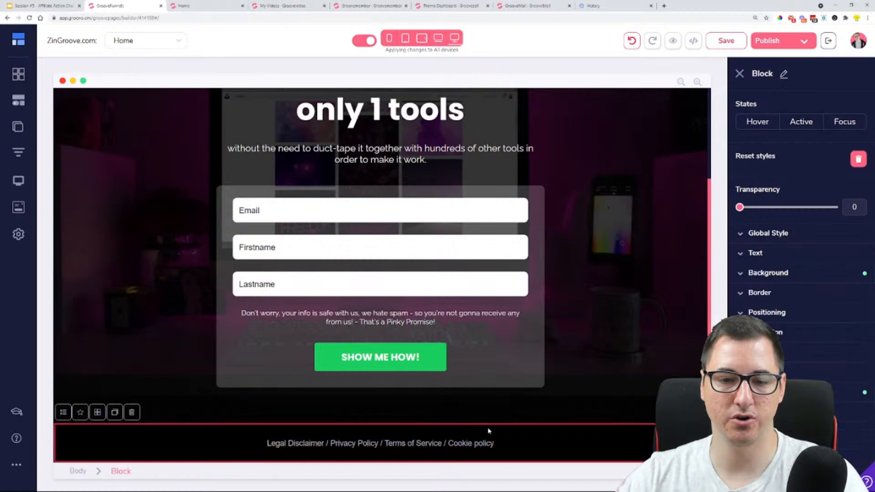
Open a fresh preview of the Home page, check the recoloured footer link and its target, and close a preview page
{"action": "left_click", "coordinate": [672, 41]}
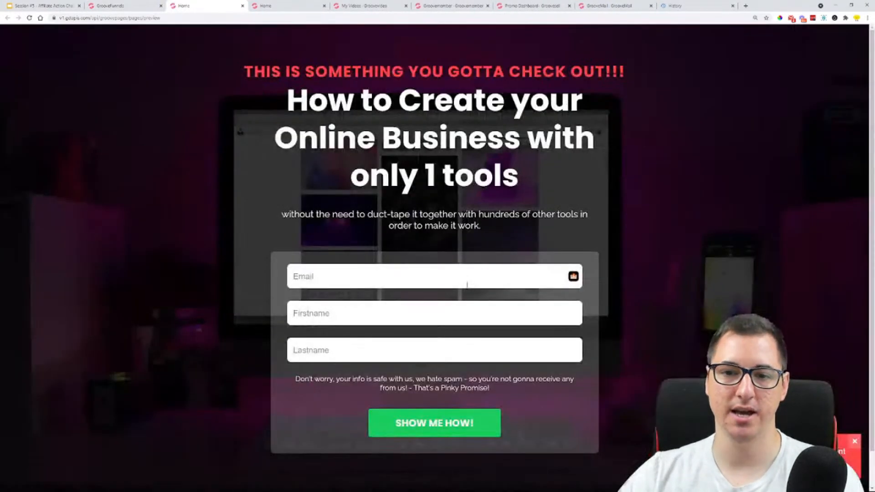
{"action": "scroll", "coordinate": [466, 285], "scroll_direction": "down", "scroll_amount": 1}
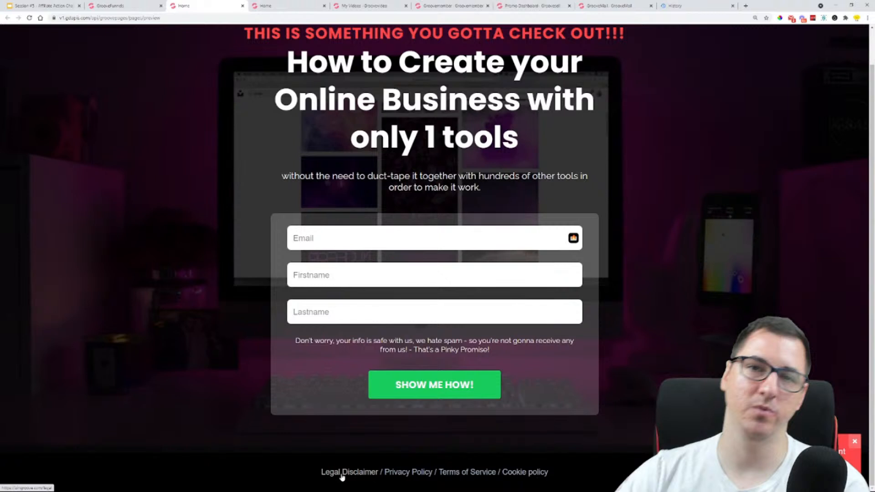
{"action": "key", "text": "ctrl+w"}
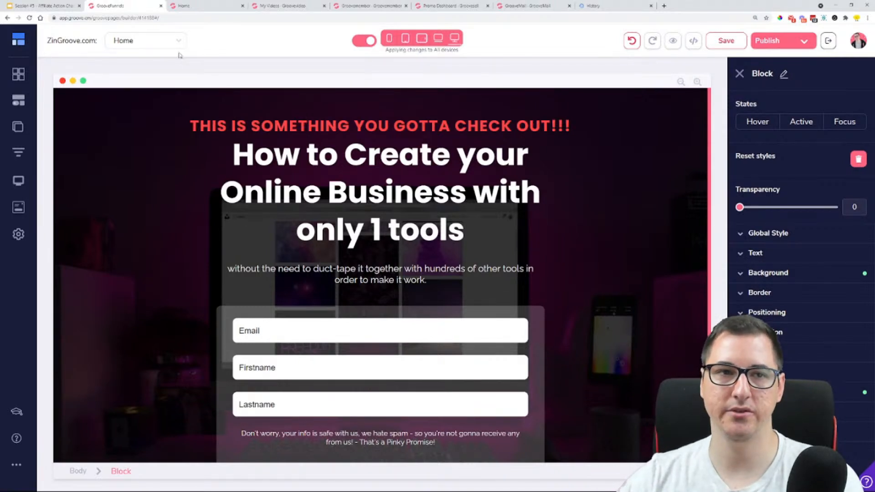
Switch to the "Session #5 - Affiliate Action Challenge" Google Slides deck and present the slide "Every site you create should have:"
{"action": "left_click", "coordinate": [50, 5]}
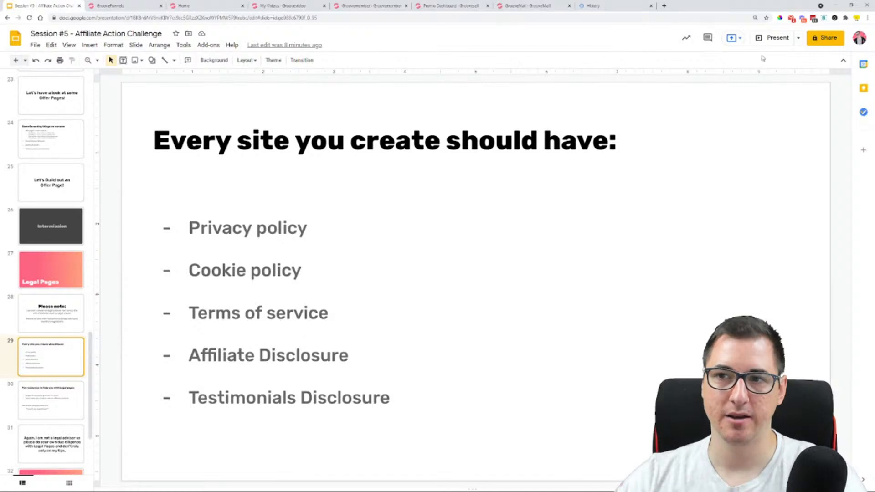
{"action": "left_click", "coordinate": [771, 44]}
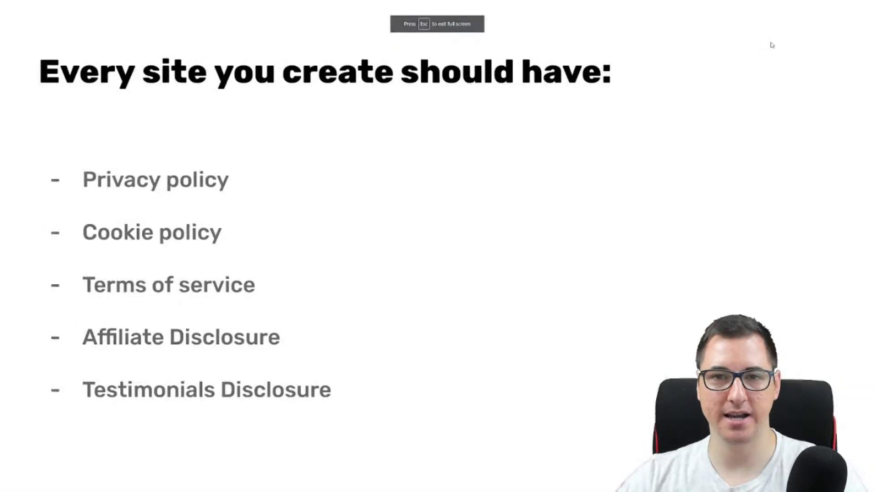
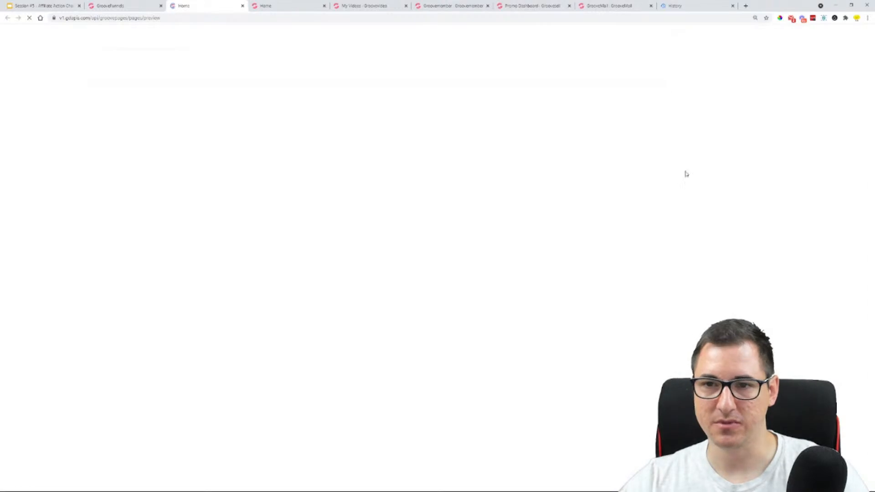
Capture a screenshot of the Home page preview's opt-in section and close the browser's History page
{"action": "key", "text": "super+shift+s"}
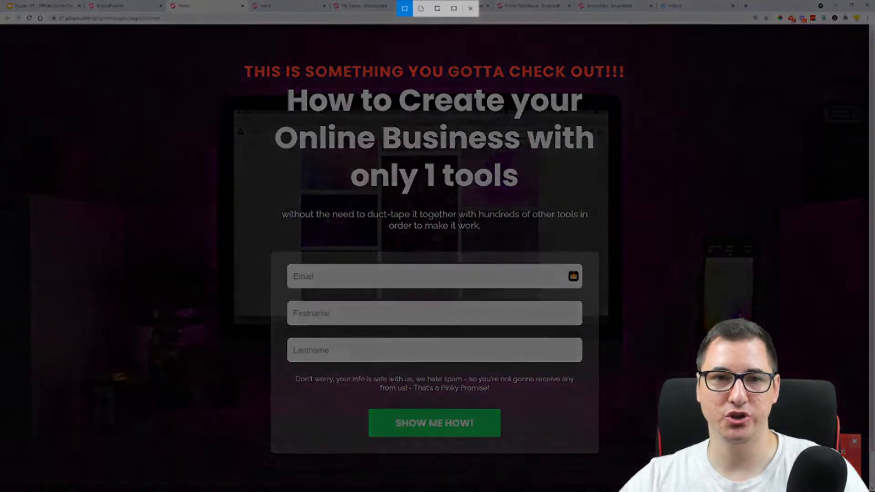
{"action": "left_click_drag", "start_coordinate": [36, 31], "coordinate": [867, 489]}
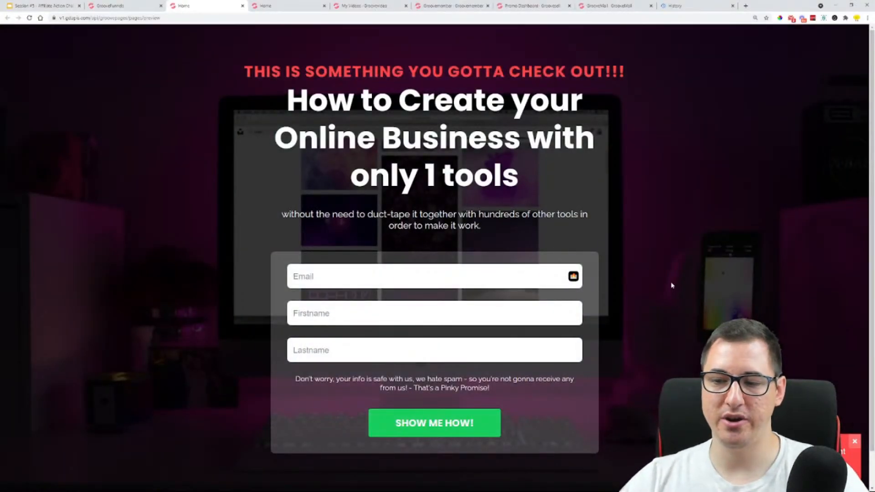
{"action": "left_click", "coordinate": [732, 5]}
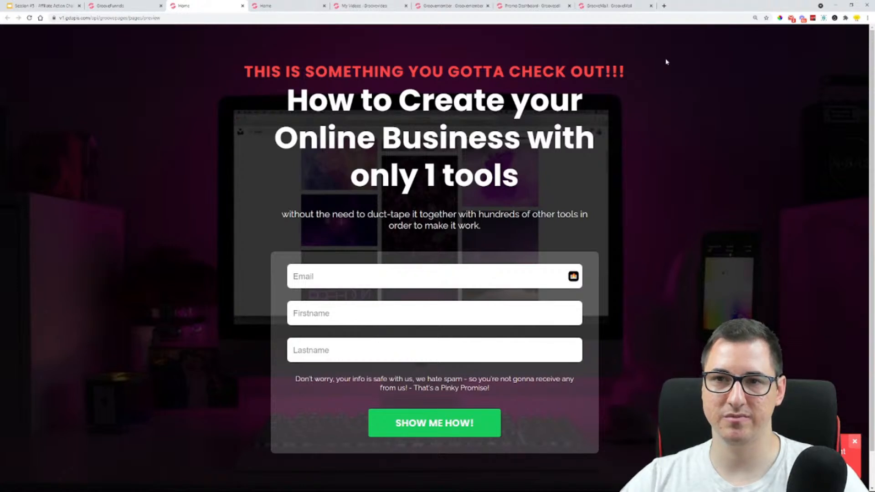
Open the Groove JV Facebook group in a new browser tab and start a post containing the Home page screenshot
{"action": "left_click", "coordinate": [664, 6]}
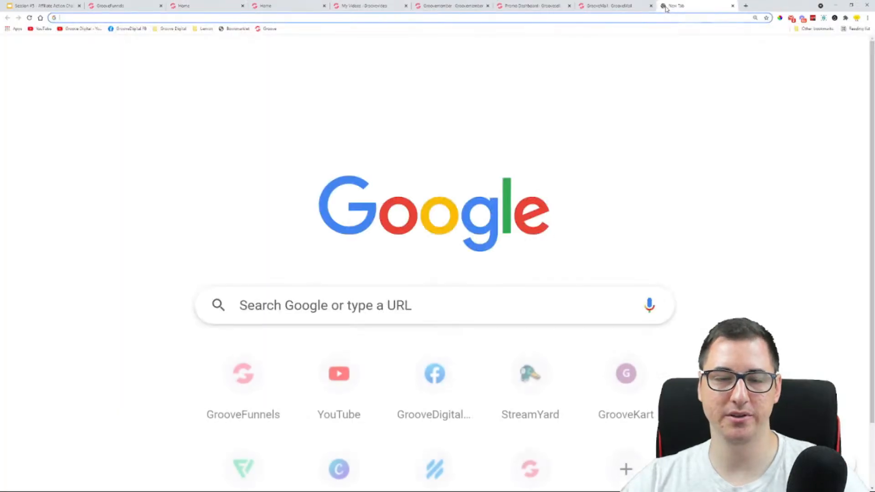
{"action": "left_click", "coordinate": [122, 30]}
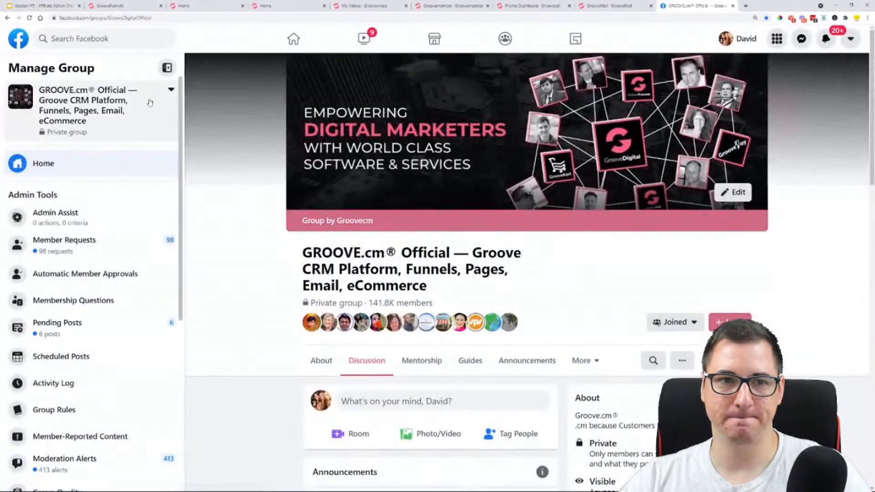
{"action": "left_click", "coordinate": [164, 96]}
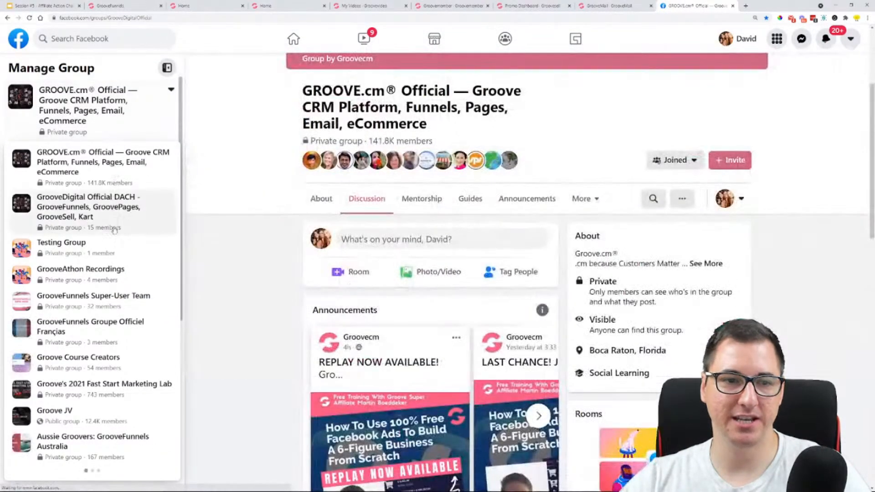
{"action": "left_click", "coordinate": [63, 412]}
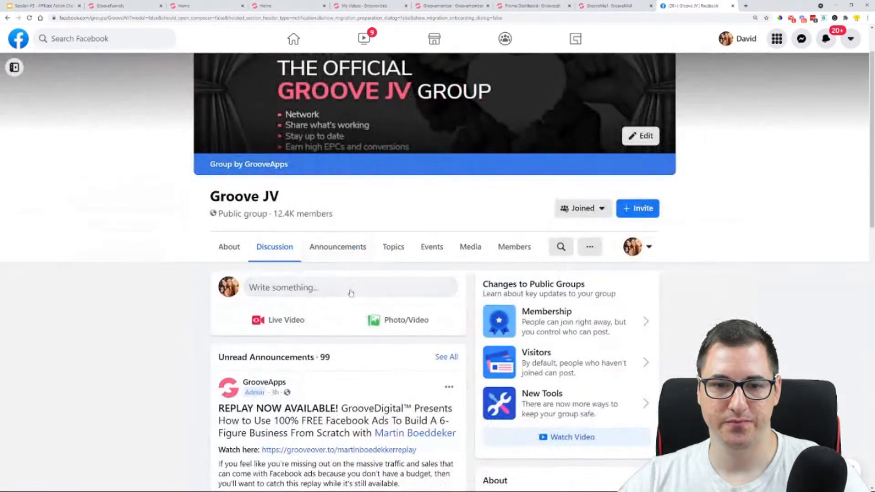
{"action": "left_click", "coordinate": [351, 289]}
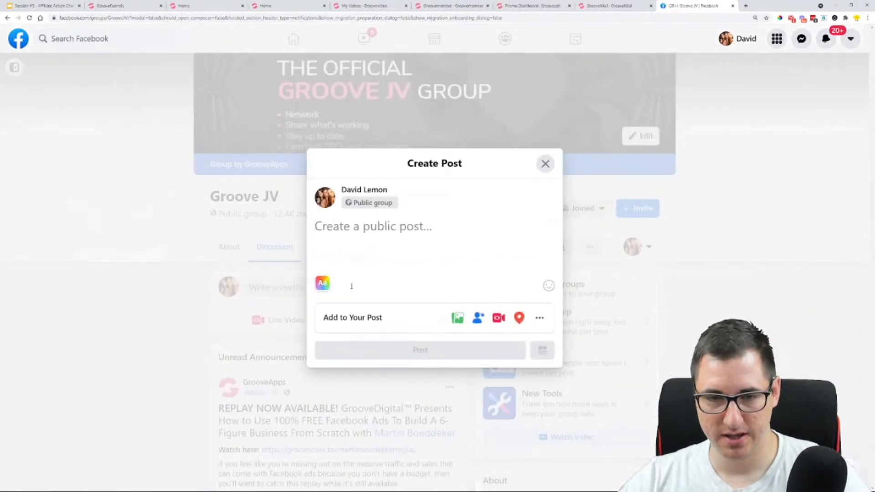
{"action": "key", "text": "ctrl+v"}
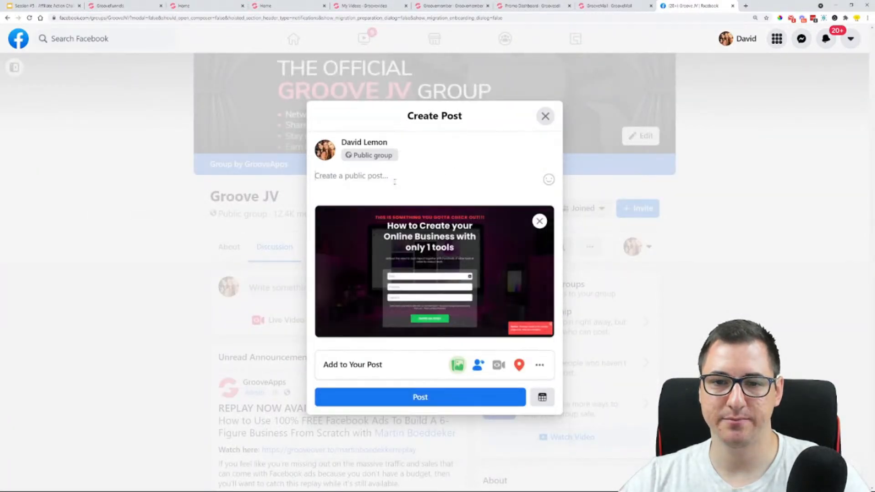
Switch back to the GrooveFunnels page builder, open the Bridge Page and preview it
{"action": "left_click", "coordinate": [109, 5]}
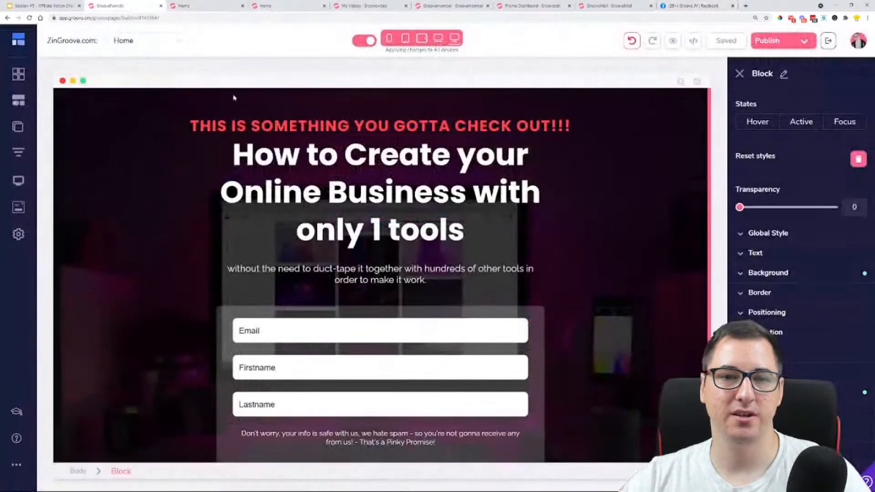
{"action": "left_click", "coordinate": [18, 127]}
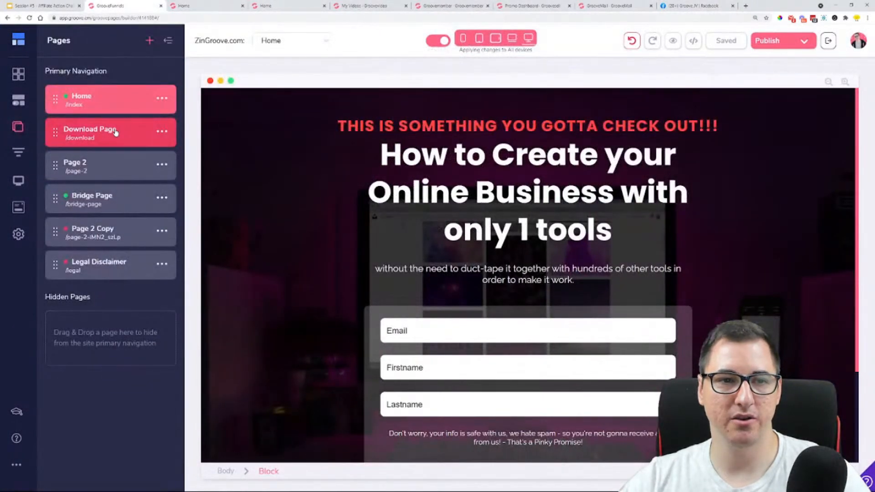
{"action": "left_click", "coordinate": [107, 200]}
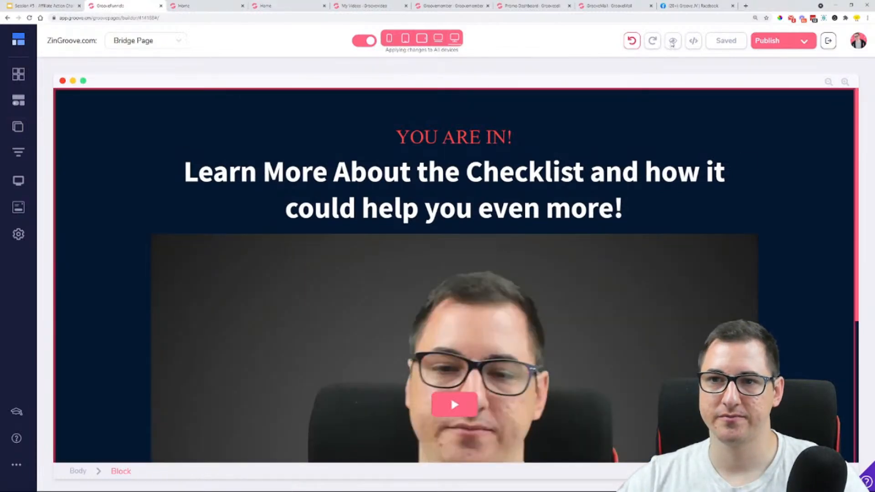
{"action": "left_click", "coordinate": [673, 41]}
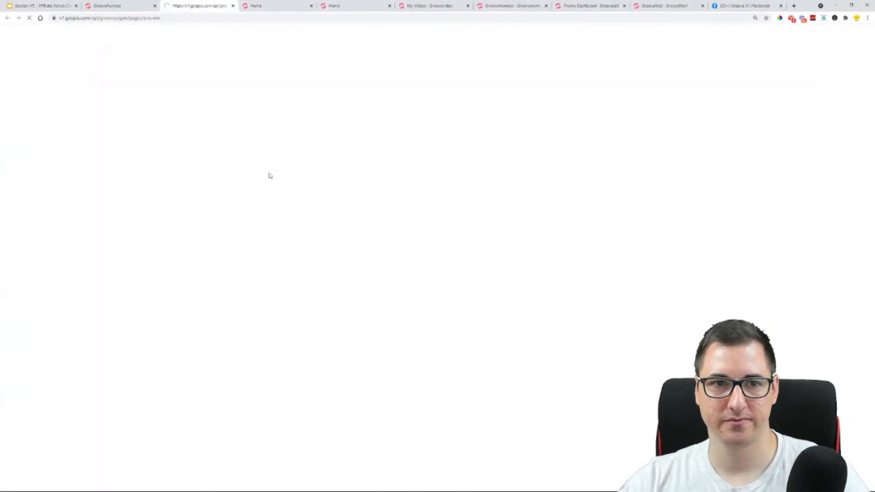
Capture the Bridge Page preview from its headline down to the red button and add the screenshot to the Facebook post draft
{"action": "scroll", "coordinate": [126, 143], "scroll_direction": "down", "scroll_amount": 3}
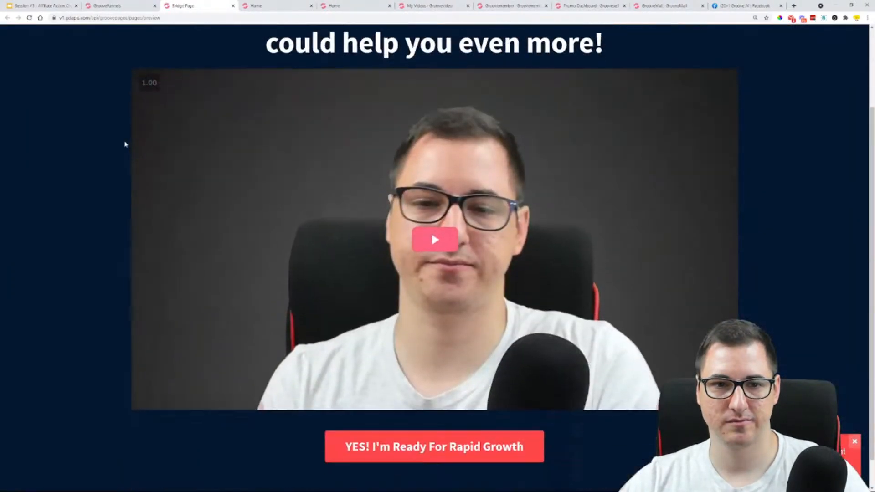
{"action": "scroll", "coordinate": [123, 146], "scroll_direction": "up", "scroll_amount": 2}
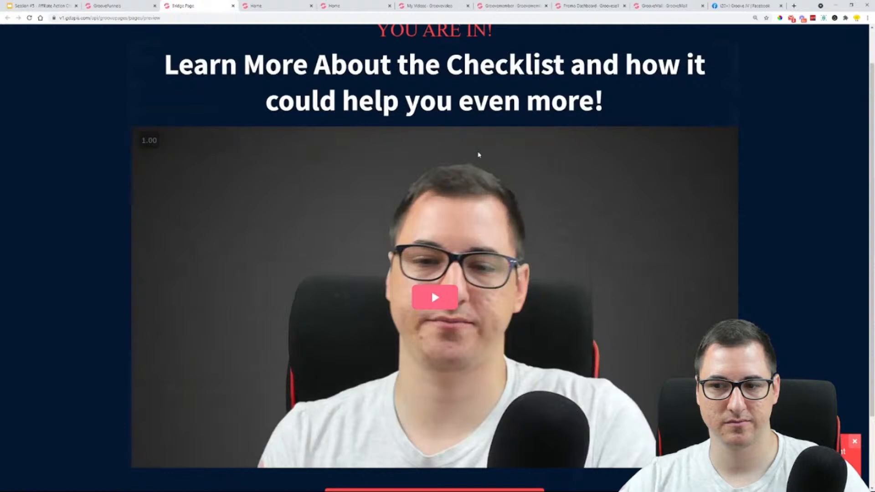
{"action": "key", "text": "ctrl+minus"}
{"action": "key", "text": "ctrl+minus"}
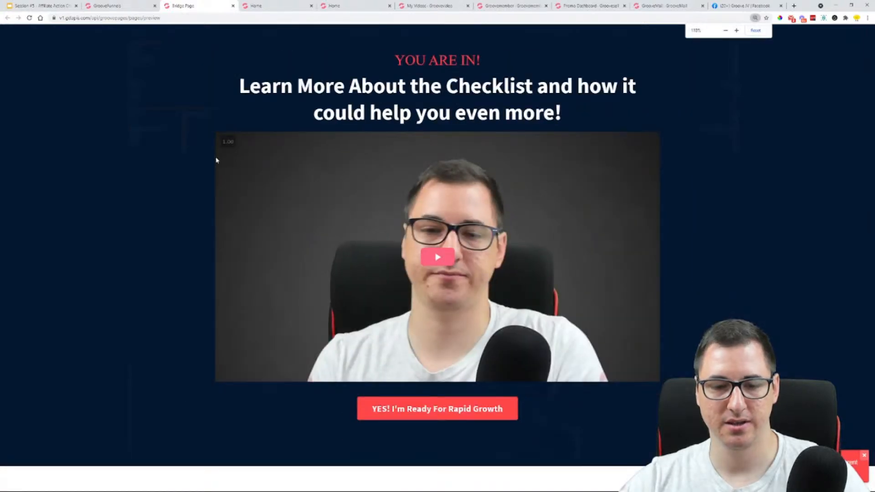
{"action": "key", "text": "super+shift+s"}
{"action": "left_click_drag", "start_coordinate": [118, 30], "coordinate": [806, 463]}
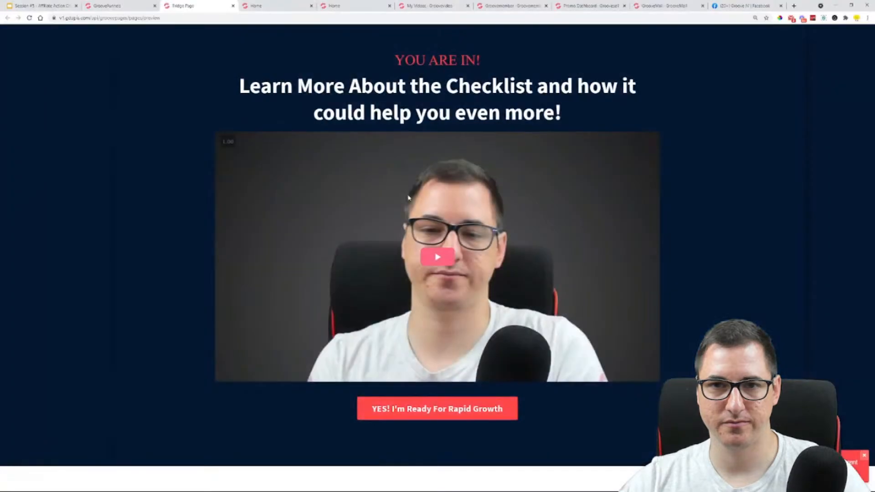
{"action": "left_click", "coordinate": [745, 5]}
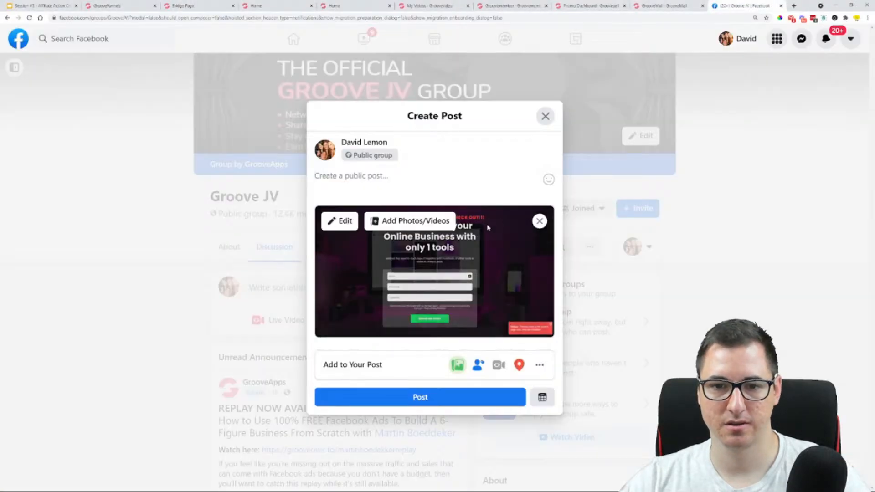
{"action": "key", "text": "ctrl+v"}
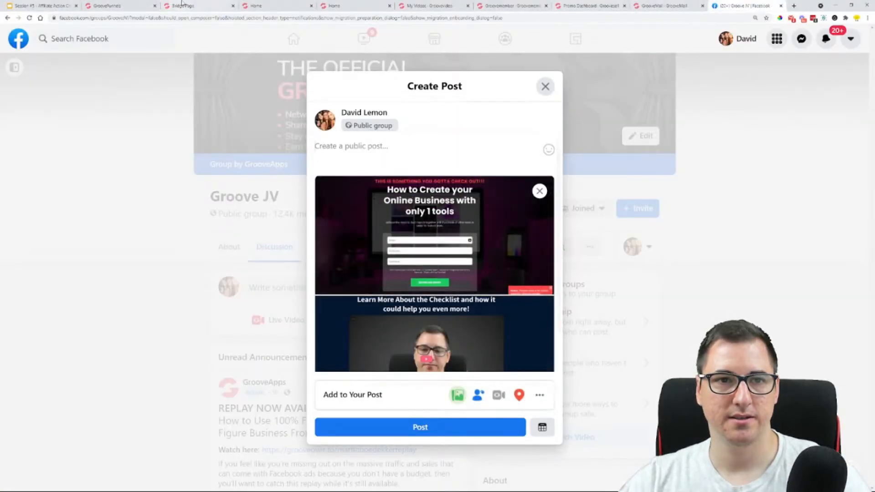
Preview Page 2 Copy from the GrooveFunnels builder and capture its headline-to-countdown section for the Groove JV Facebook post
{"action": "left_click", "coordinate": [136, 6]}
{"action": "left_click", "coordinate": [18, 127]}
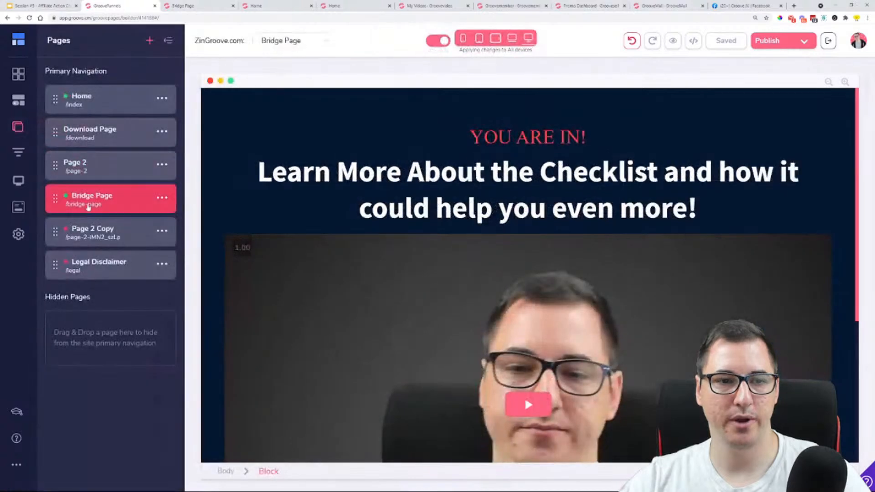
{"action": "left_click", "coordinate": [112, 237]}
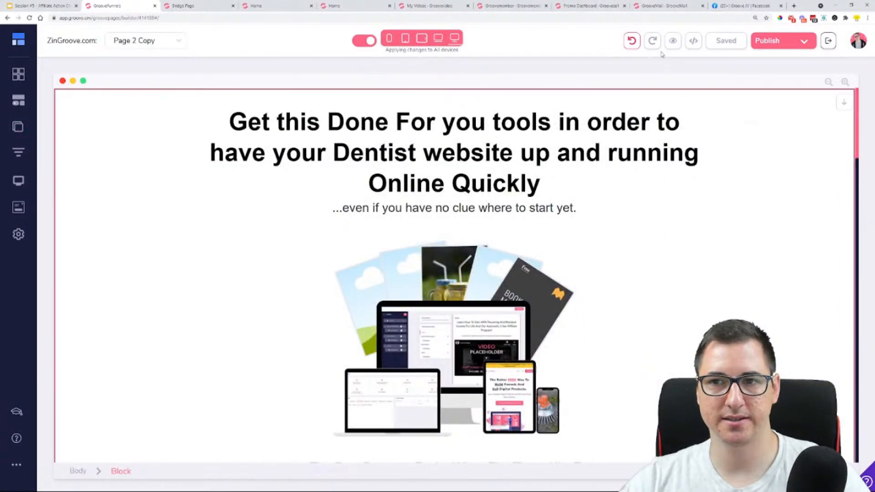
{"action": "left_click", "coordinate": [673, 41]}
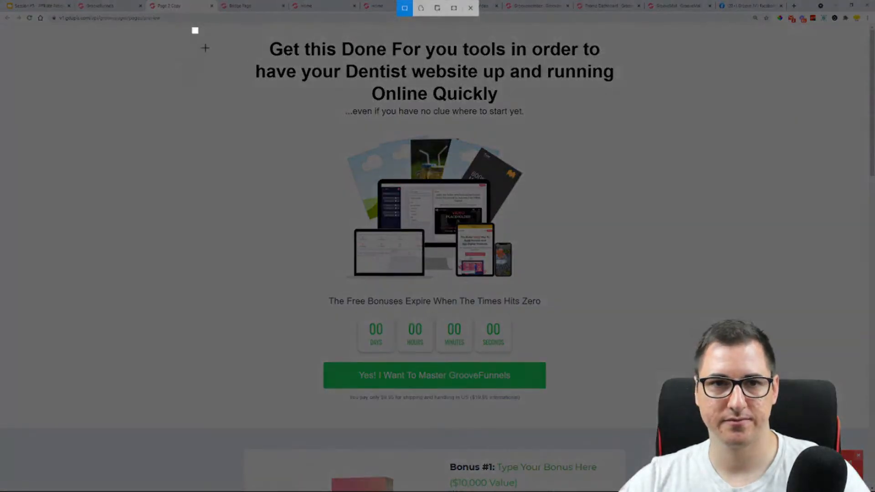
{"action": "left_click_drag", "start_coordinate": [682, 434], "coordinate": [678, 433]}
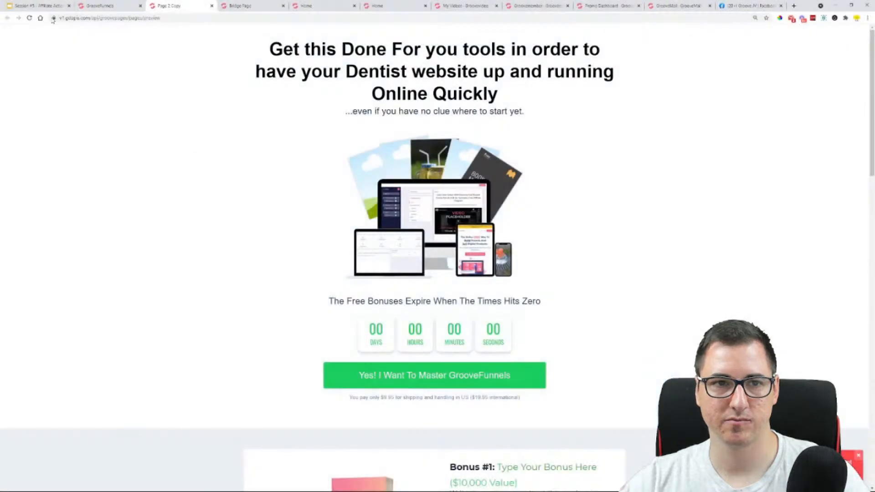
{"action": "left_click", "coordinate": [725, 4]}
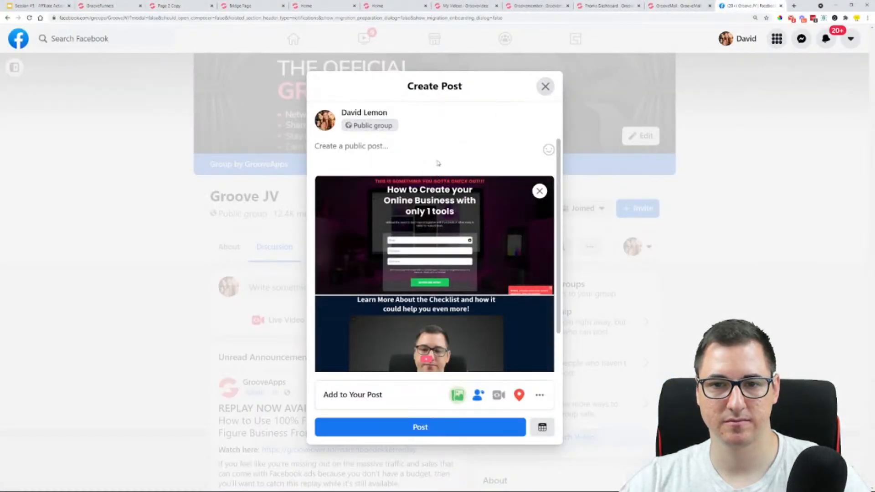
Return to Page 2 Copy in the GrooveFunnels builder and capture a screenshot of the Bonus #1 and Bonus #2 boxes
{"action": "left_click", "coordinate": [100, 6]}
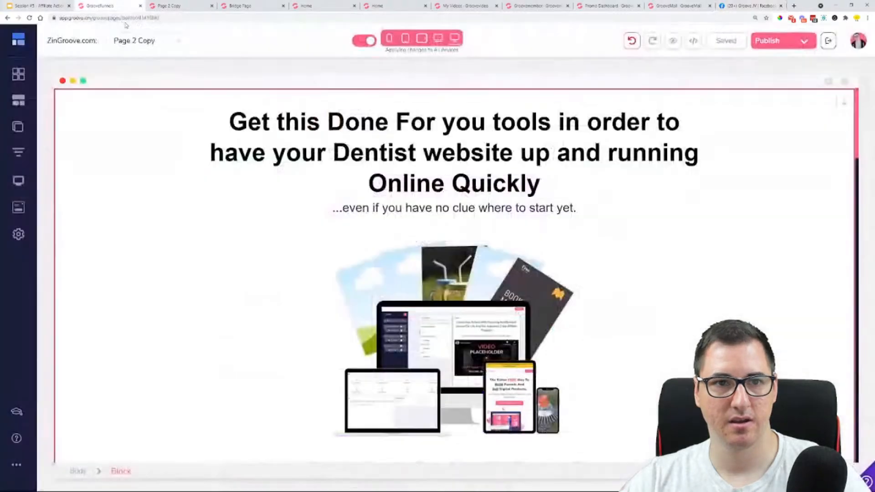
{"action": "scroll", "coordinate": [287, 236], "scroll_direction": "down", "scroll_amount": 9}
{"action": "scroll", "coordinate": [287, 237], "scroll_direction": "down", "scroll_amount": 3}
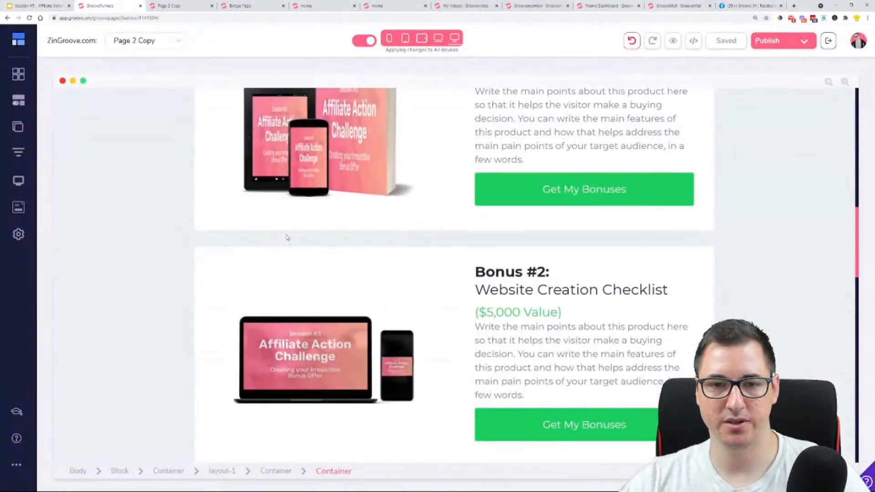
{"action": "key", "text": "ctrl+minus"}
{"action": "key", "text": "ctrl+minus"}
{"action": "key", "text": "ctrl+minus"}
{"action": "scroll", "coordinate": [287, 237], "scroll_direction": "up", "scroll_amount": 3}
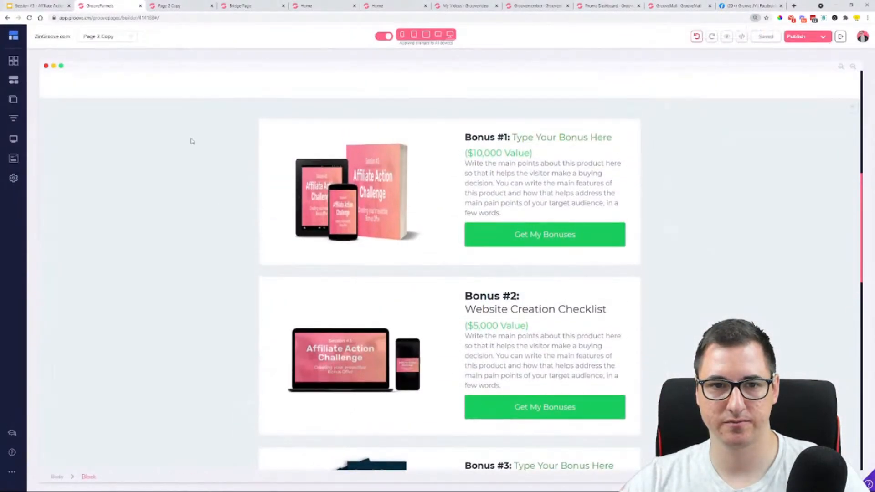
{"action": "key", "text": "super+shift+s"}
{"action": "left_click_drag", "start_coordinate": [216, 107], "coordinate": [659, 442]}
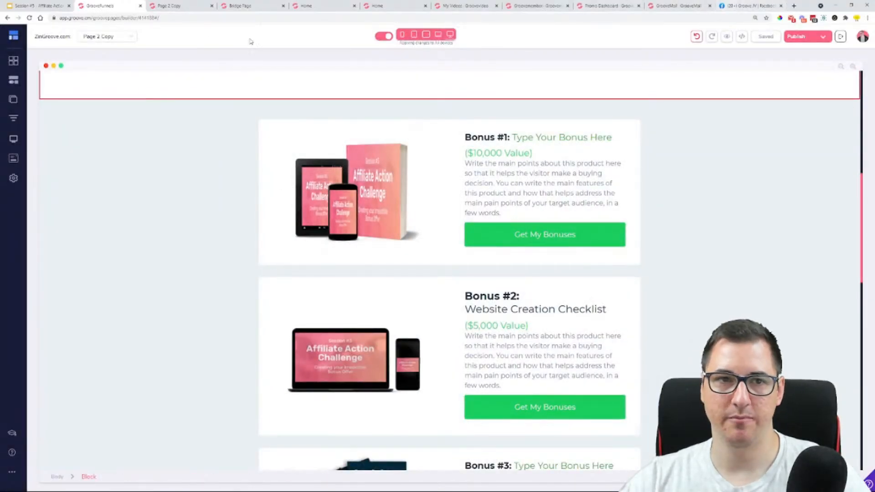
Check the "Share a Screenshot of your pages" slide in Google Slides, add the bonus screenshot to the Facebook post and review its images
{"action": "left_click", "coordinate": [42, 4]}
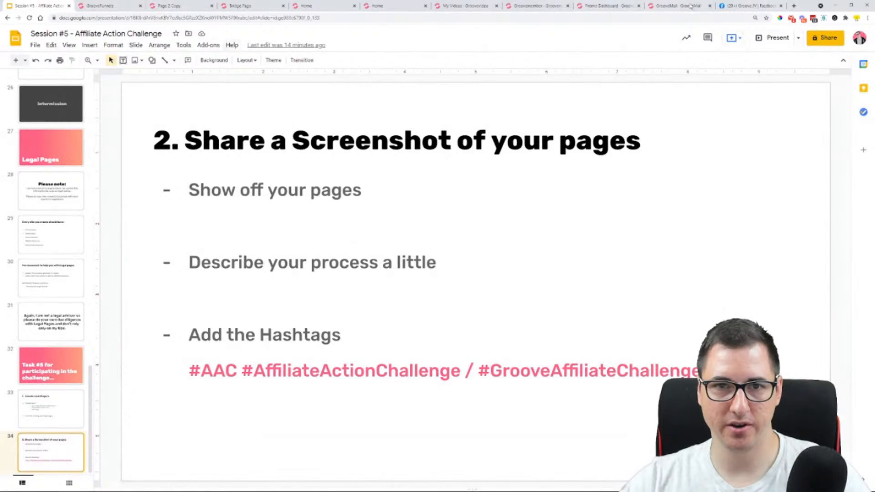
{"action": "left_click", "coordinate": [750, 6]}
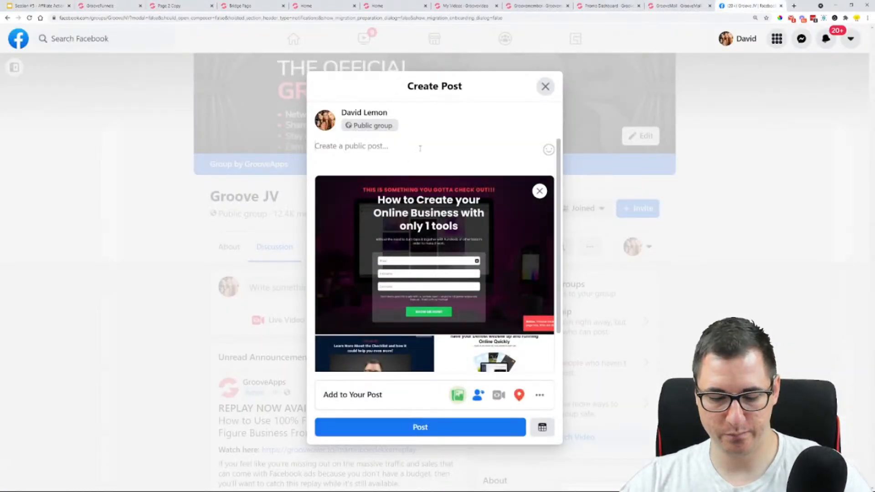
{"action": "scroll", "coordinate": [429, 215], "scroll_direction": "down", "scroll_amount": 1}
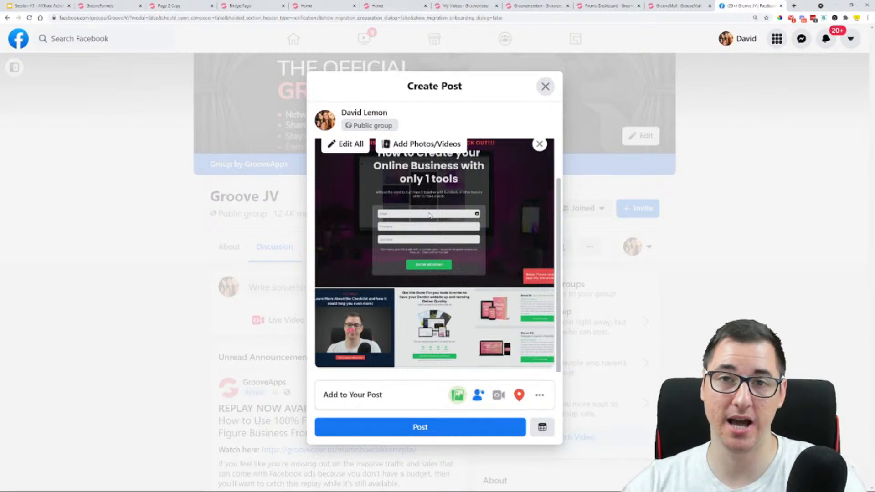
{"action": "scroll", "coordinate": [429, 215], "scroll_direction": "up", "scroll_amount": 1}
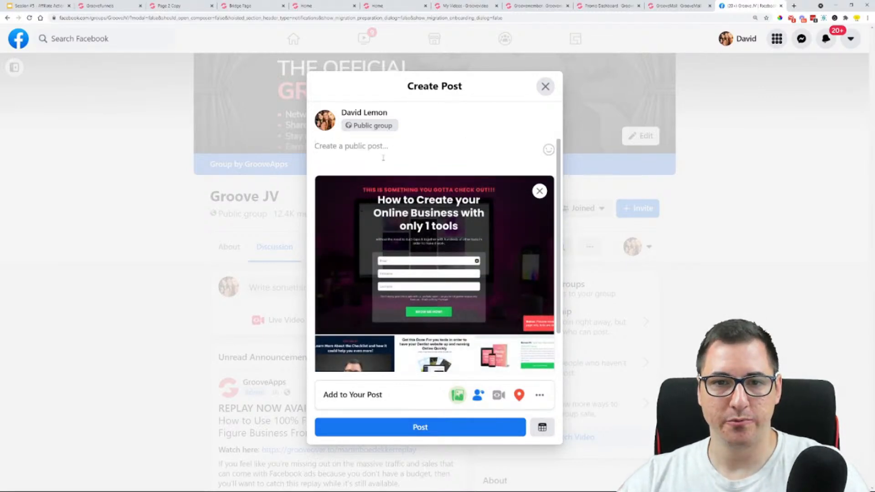
Check the page-sharing task in Google Slides and head the Facebook post with "Affiliate Action Challenge Session #5 - Tasks DONE."
{"action": "left_click", "coordinate": [38, 6]}
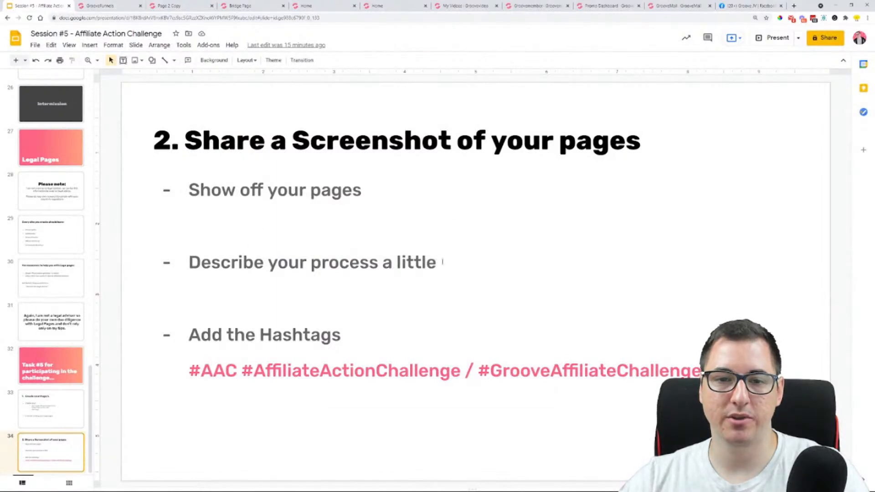
{"action": "left_click", "coordinate": [747, 5]}
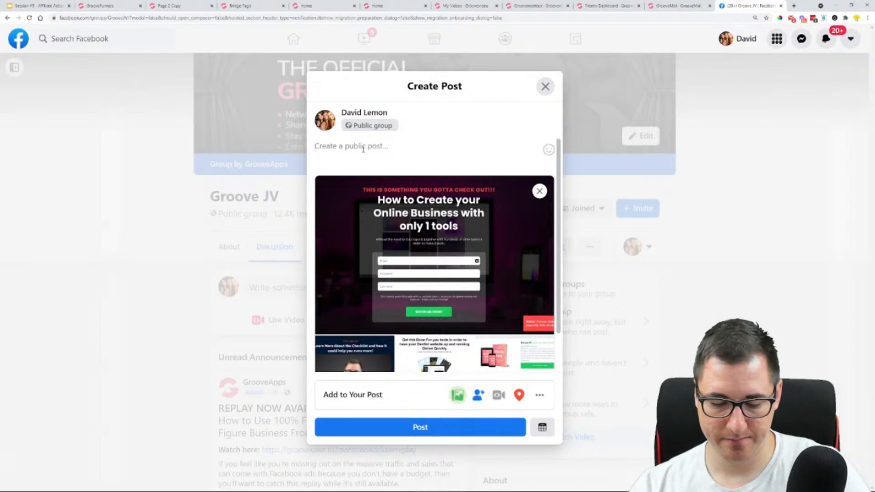
{"action": "type", "text": "Affiliate "}
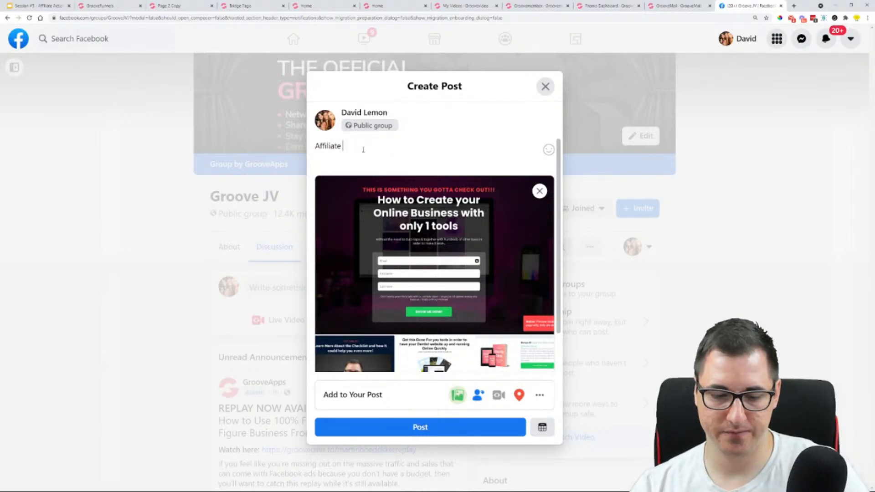
{"action": "type", "text": "Action Ch"}
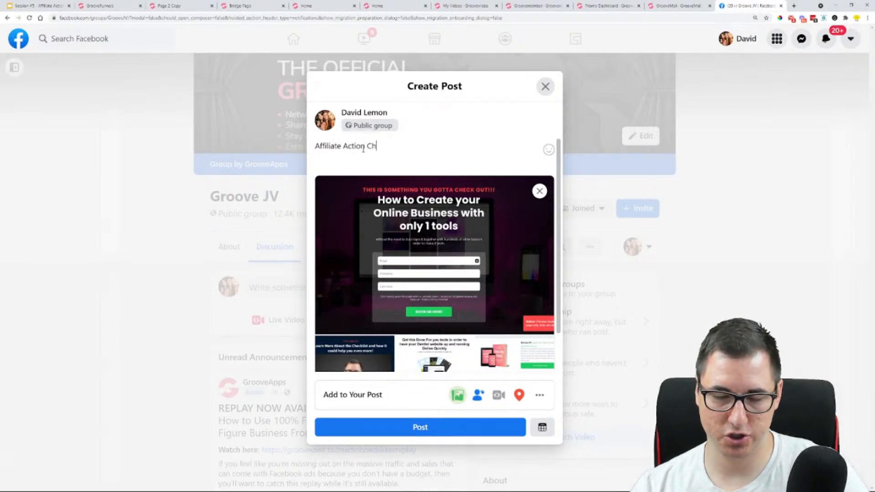
{"action": "type", "text": "allenge "}
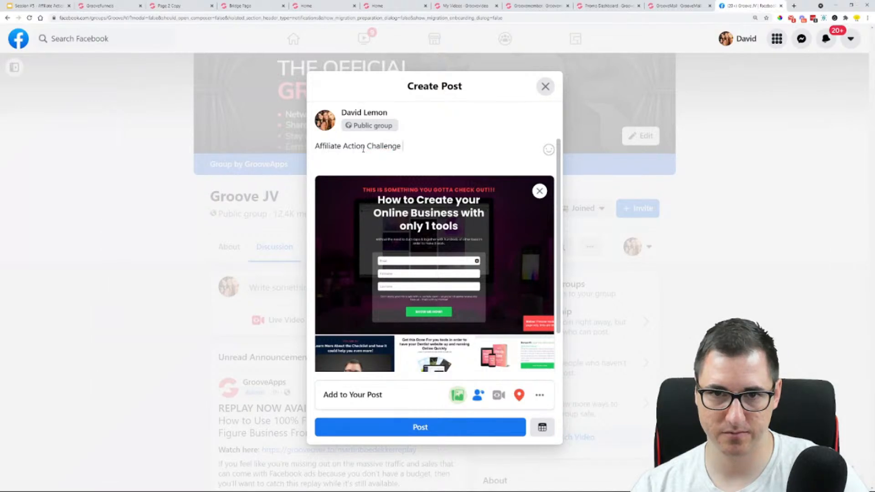
{"action": "type", "text": "Session #5"}
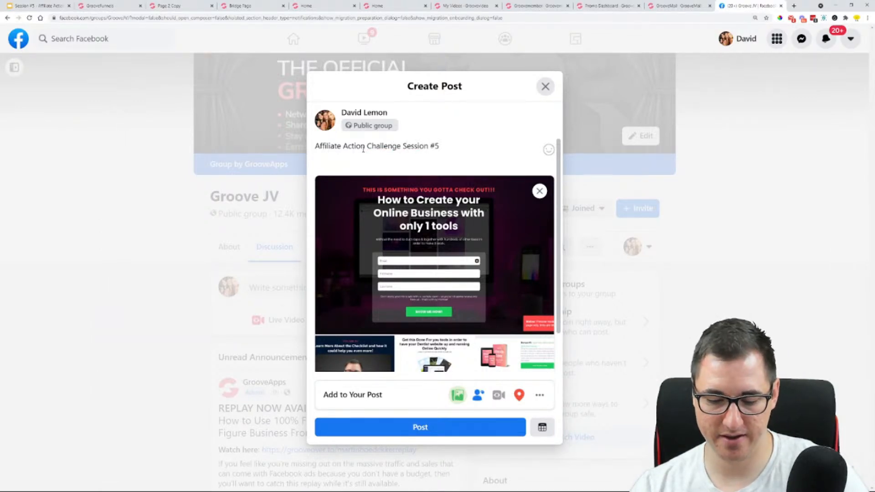
{"action": "type", "text": " - Tasks"}
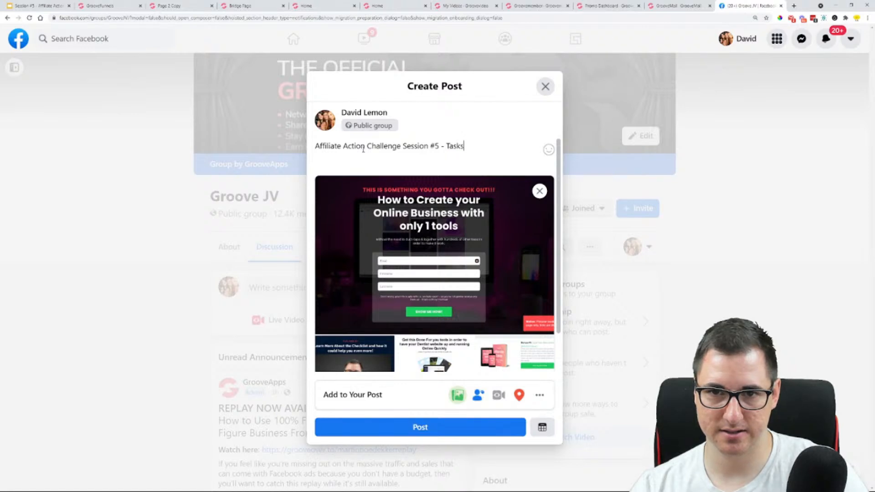
{"action": "type", "text": " DONE"}
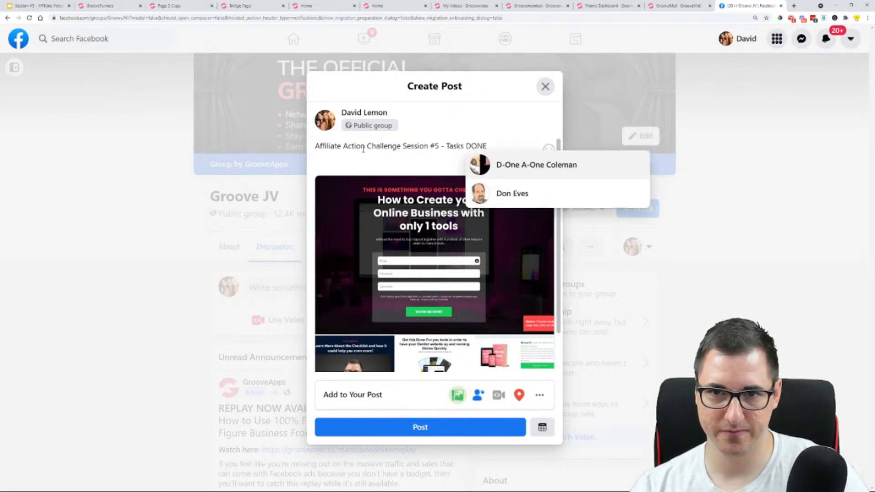
{"action": "type", "text": "."}
{"action": "key", "text": "Return"}
{"action": "key", "text": "Return"}
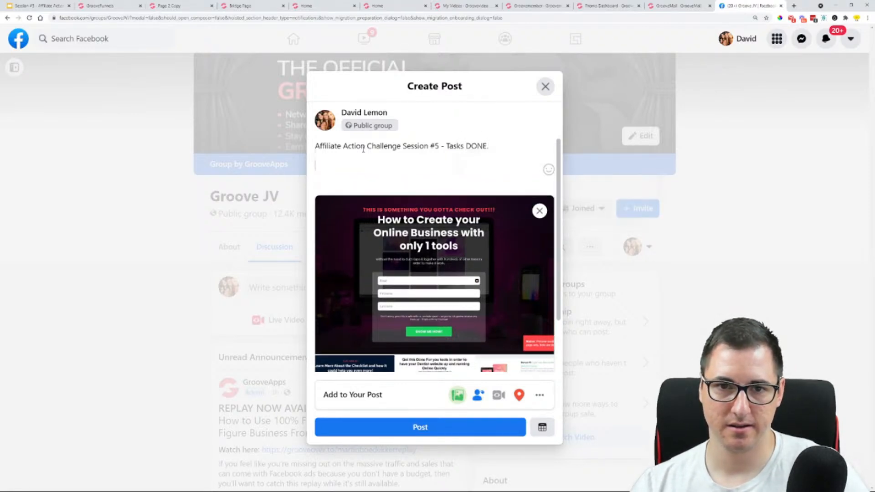
Start the post's description paragraph with "I am going with the Opt-in + Bridge Page method for the Free offer"
{"action": "type", "text": "I am going "}
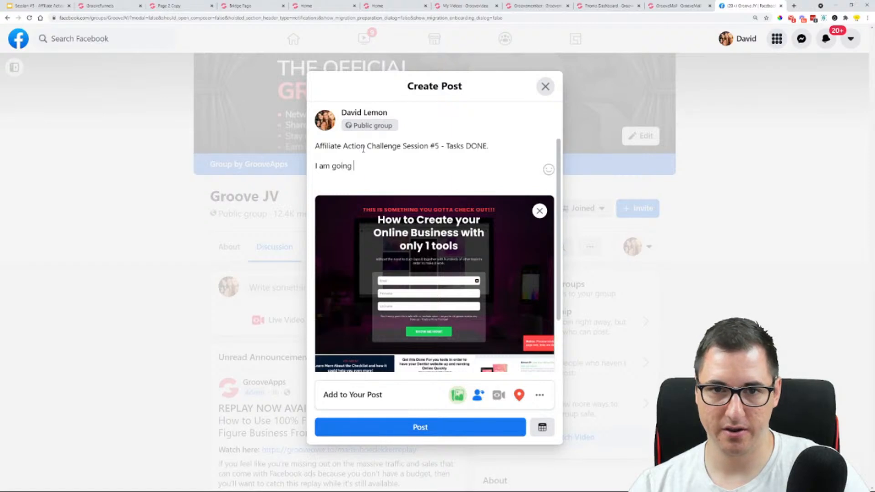
{"action": "type", "text": "with the Opt-in"}
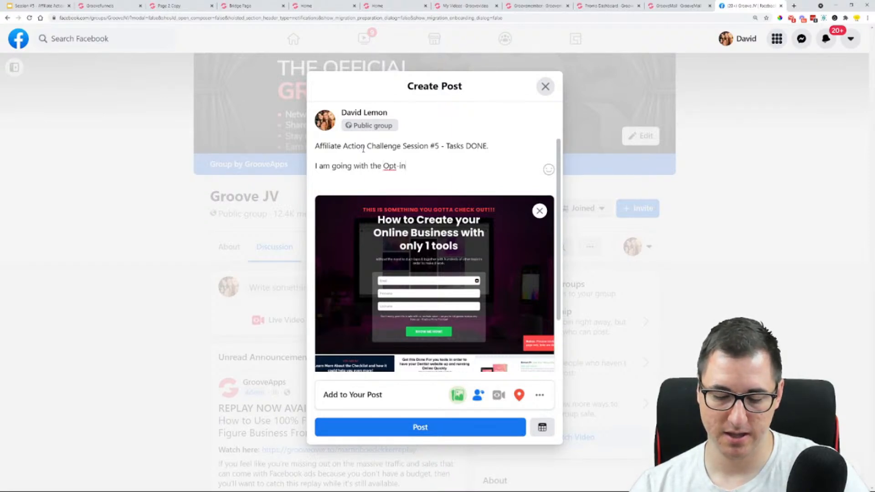
{"action": "type", "text": " + Bridge Page"}
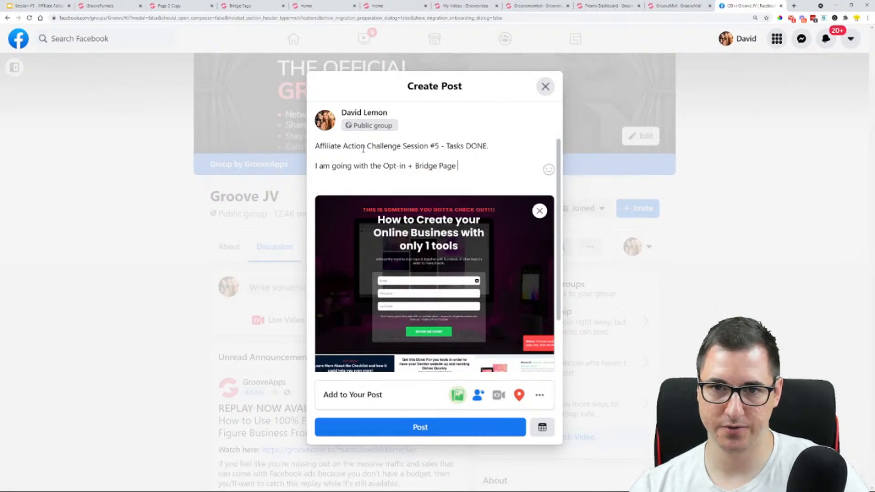
{"action": "type", "text": " method "}
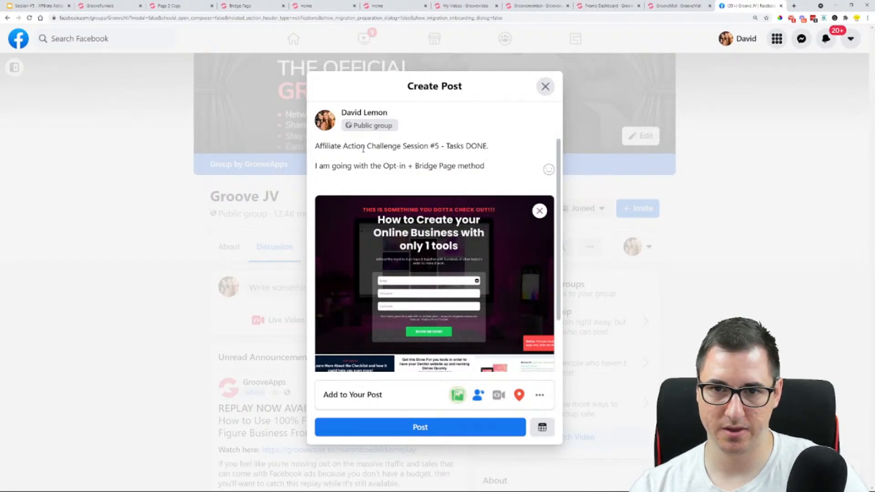
{"action": "type", "text": "for the Fg"}
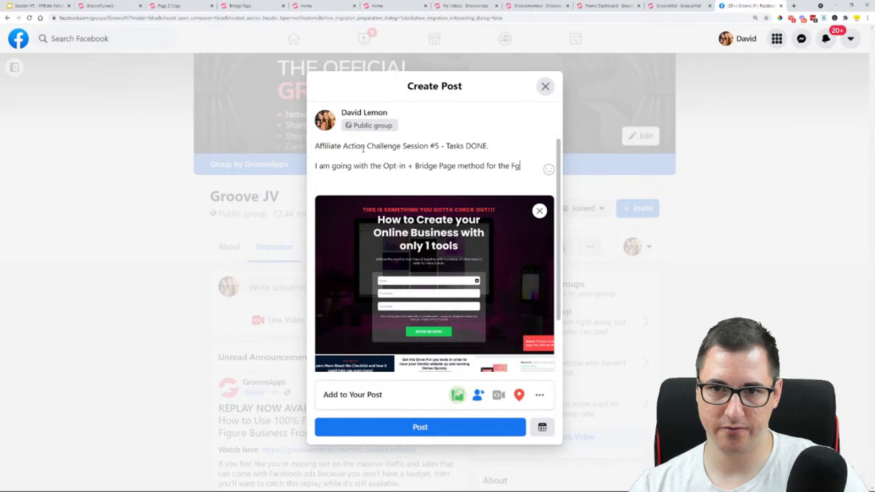
{"action": "type", "text": "ee of"}
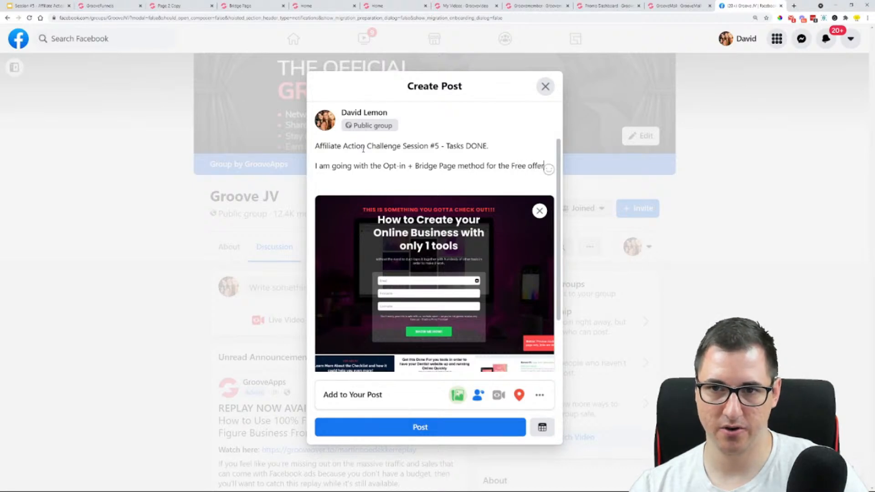
{"action": "type", "text": "fer"}
{"action": "key", "text": "Return"}
{"action": "key", "text": "Return"}
{"action": "key", "text": "BackSpace"}
Finish the description with "and then I have an Offer page for people upgraded to the paid version of Groove."
{"action": "type", "text": "and then I have a"}
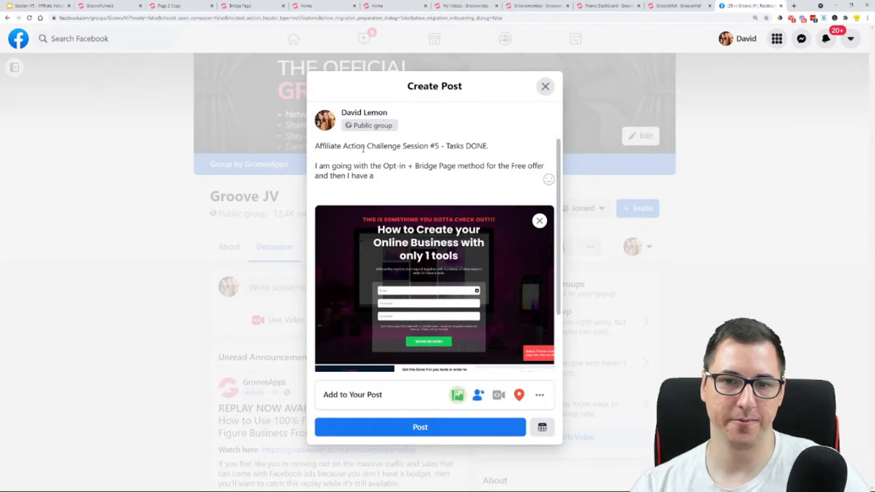
{"action": "type", "text": "n Offer "}
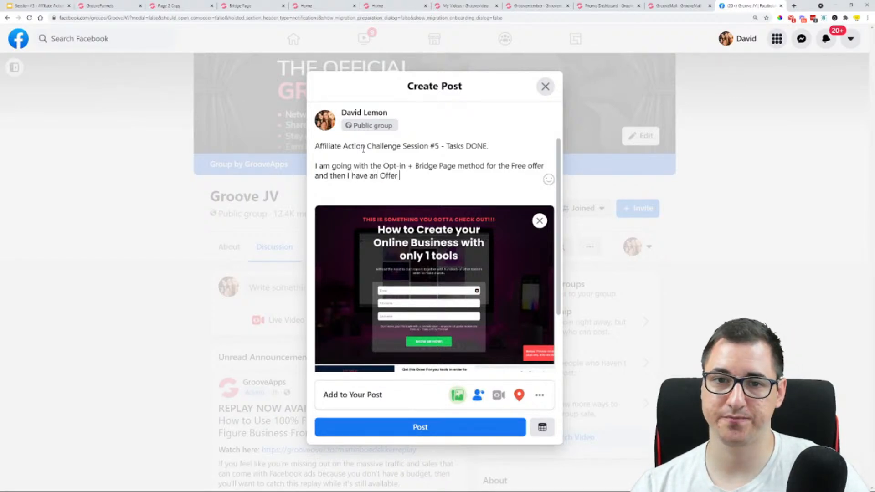
{"action": "type", "text": "page for G"}
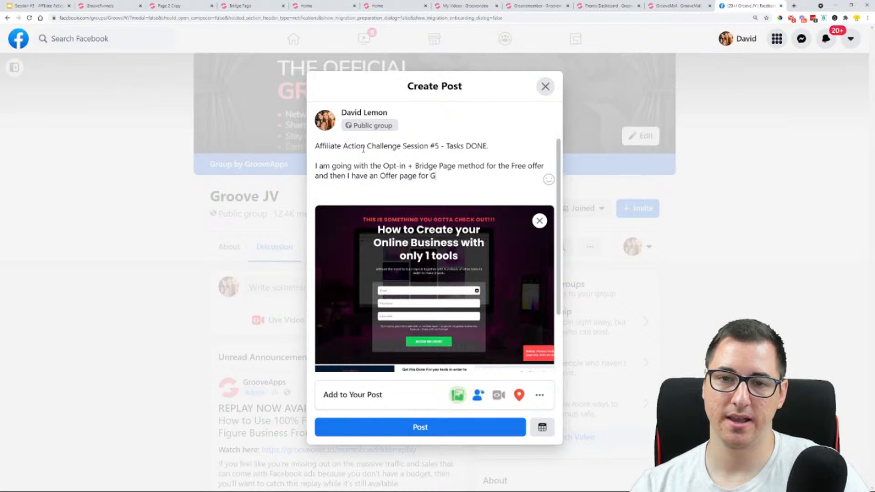
{"action": "type", "text": "etting poep"}
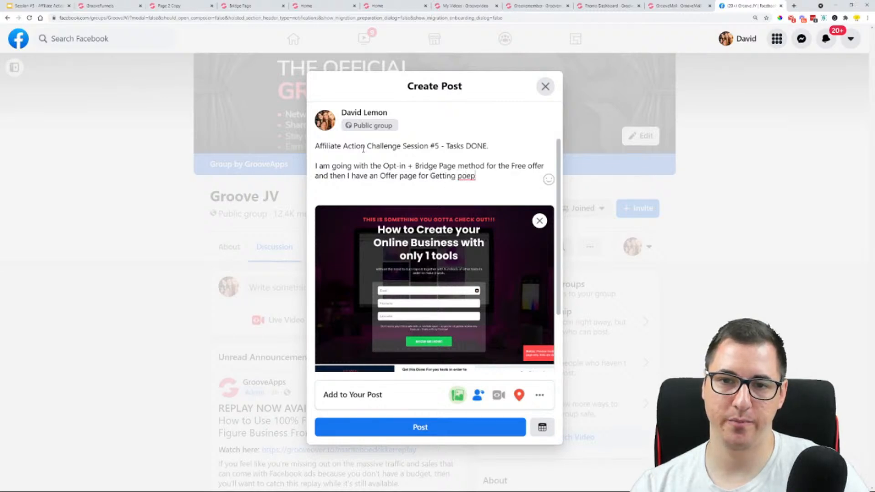
{"action": "key", "text": "BackSpace"}
{"action": "key", "text": "BackSpace"}
{"action": "key", "text": "BackSpace"}
{"action": "key", "text": "BackSpace"}
{"action": "key", "text": "BackSpace"}
{"action": "key", "text": "BackSpace"}
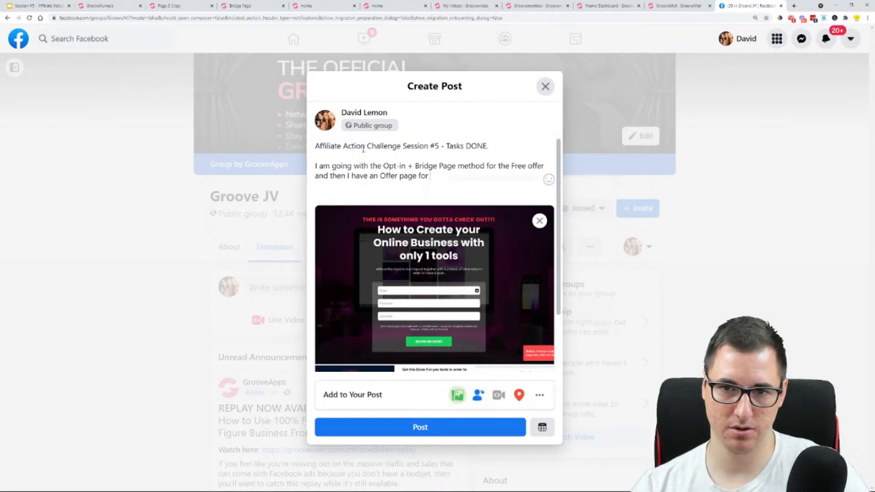
{"action": "type", "text": "p"}
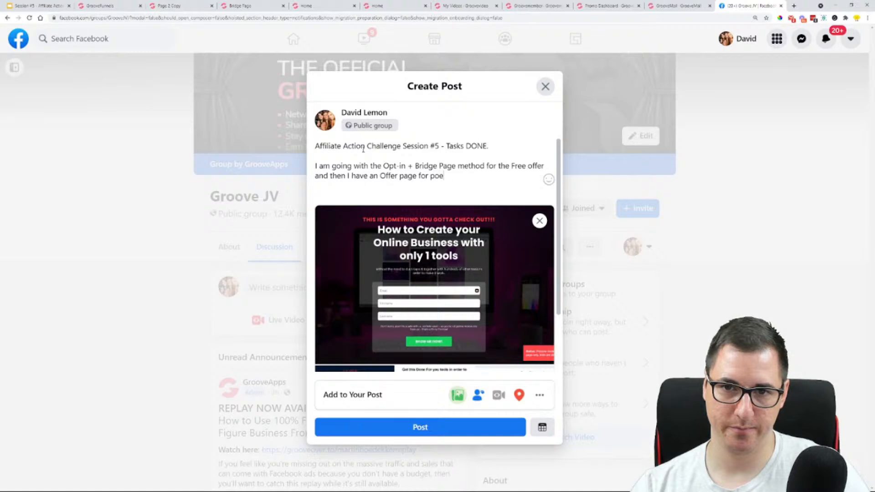
{"action": "type", "text": "eople "}
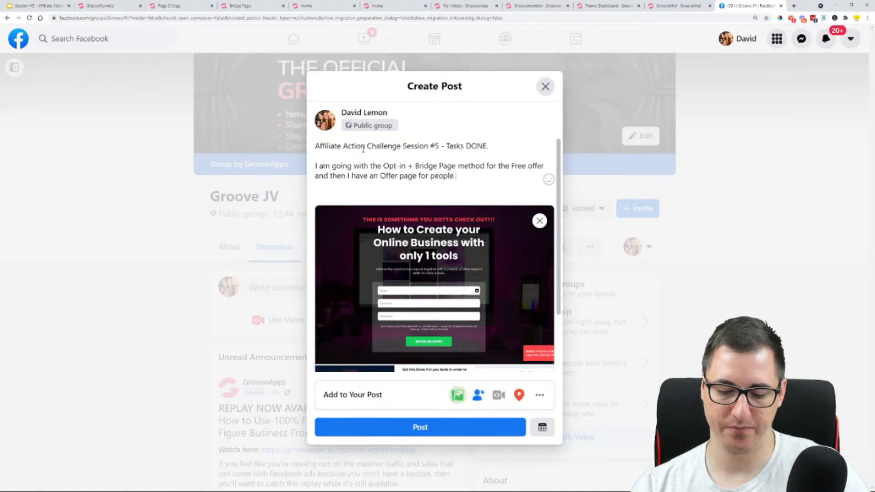
{"action": "type", "text": "upgraded to the pa"}
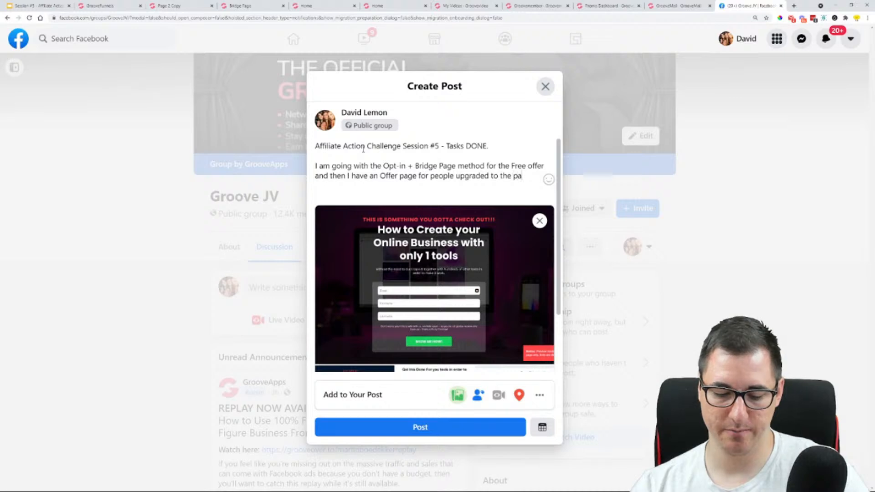
{"action": "type", "text": "id vership"}
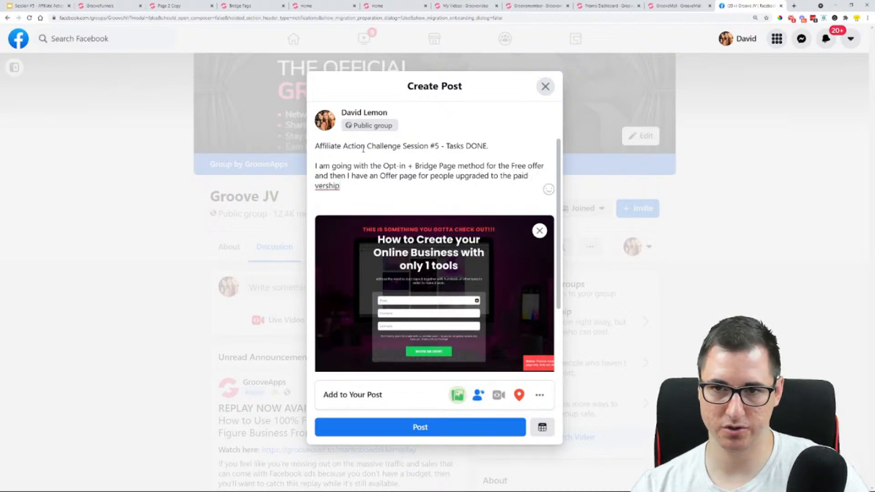
{"action": "key", "text": "BackSpace"}
{"action": "key", "text": "BackSpace"}
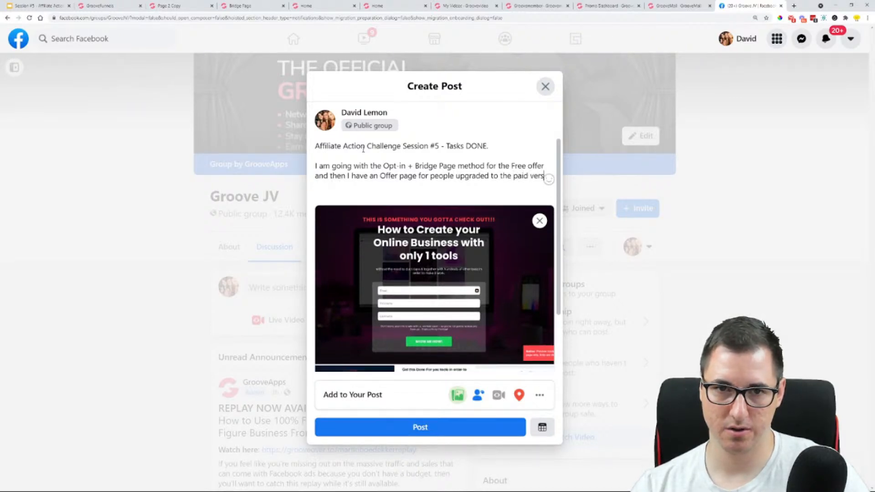
{"action": "type", "text": "ion of Gr"}
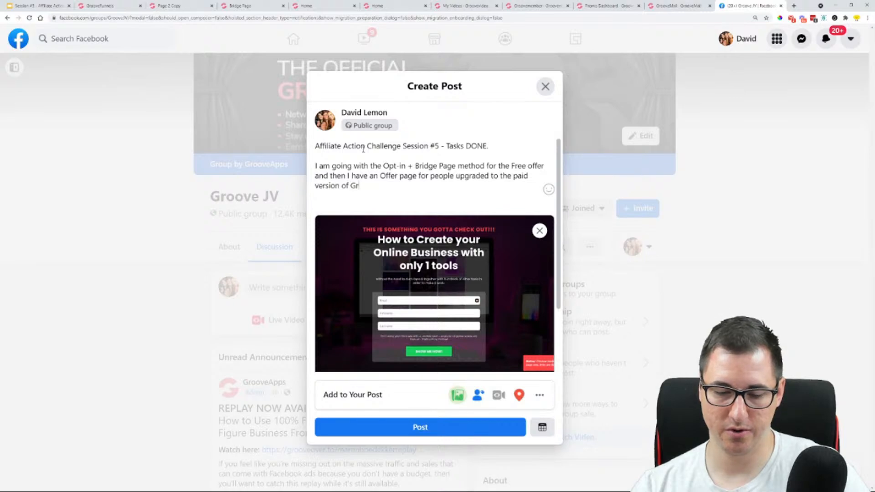
{"action": "type", "text": "oove."}
{"action": "key", "text": "Return"}
{"action": "key", "text": "Return"}
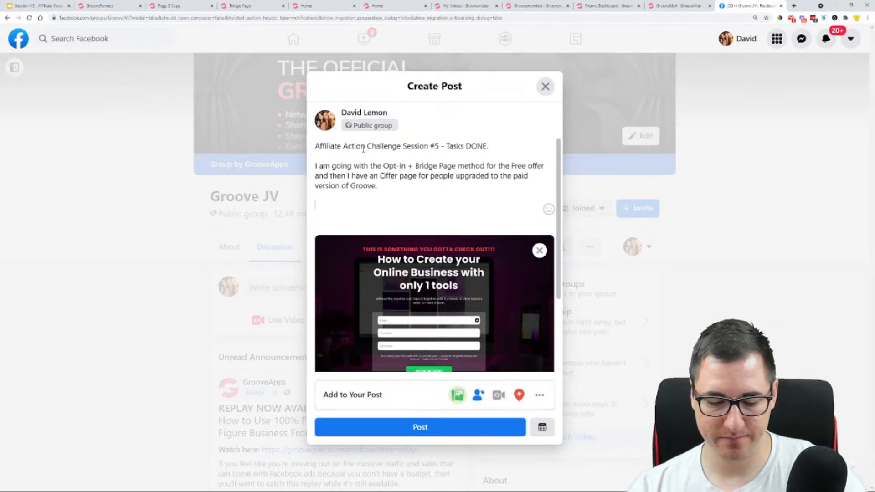
Add the hashtags #affiliateactionchallenge, #AAC and #grooveaffiliatechallenge below the post's description
{"action": "type", "text": "#"}
{"action": "key", "text": "Return"}
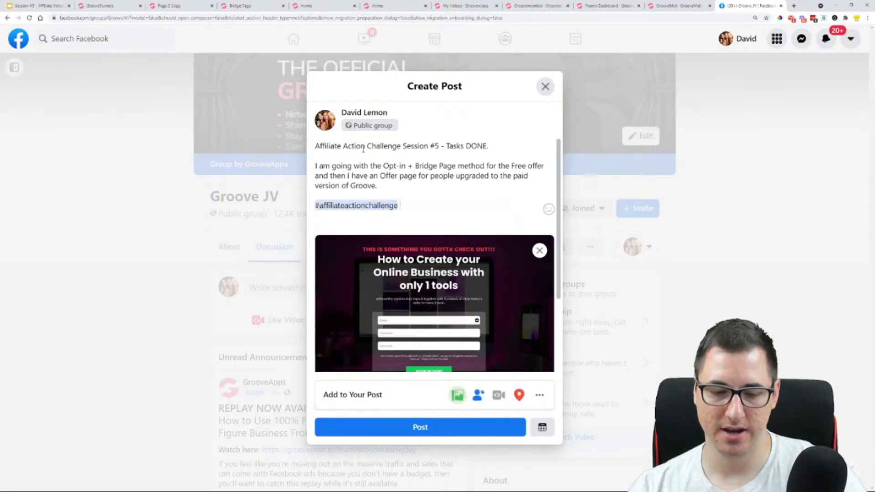
{"action": "type", "text": "#"}
{"action": "key", "text": "Down"}
{"action": "key", "text": "Down"}
{"action": "key", "text": "Up"}
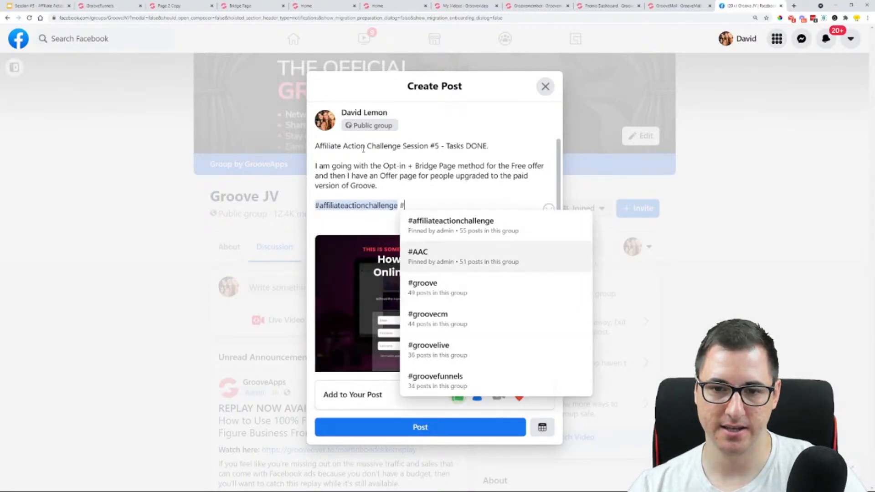
{"action": "key", "text": "Return"}
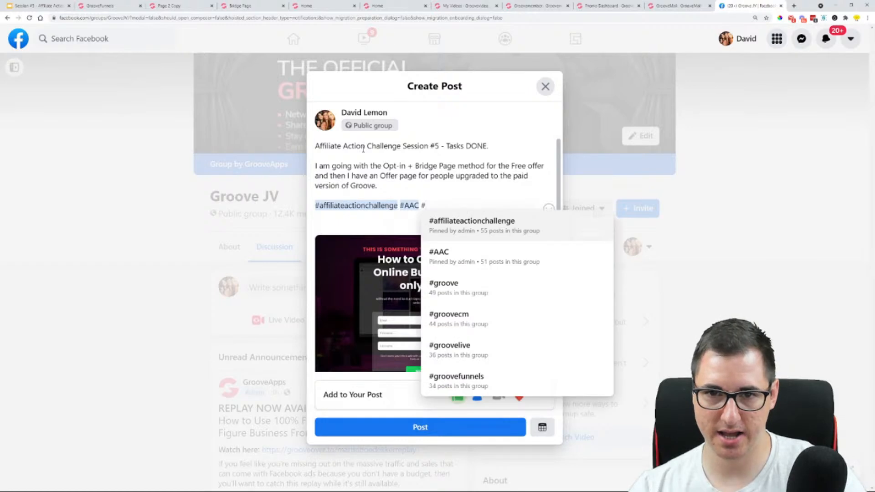
{"action": "key", "text": "BackSpace"}
{"action": "key", "text": "BackSpace"}
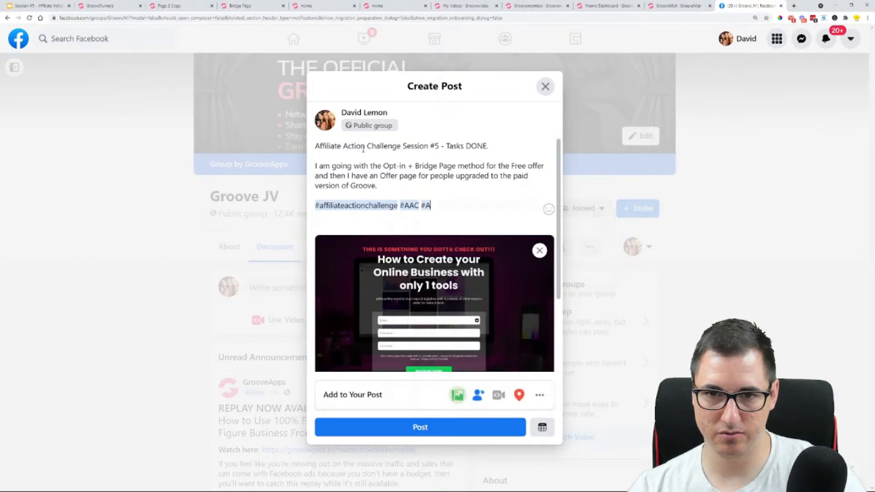
{"action": "type", "text": "Groove"}
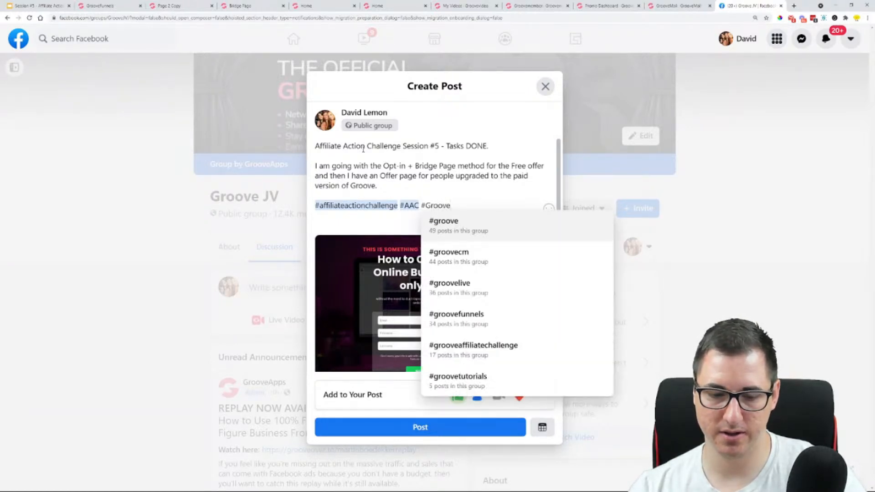
{"action": "type", "text": "A"}
{"action": "key", "text": "Return"}
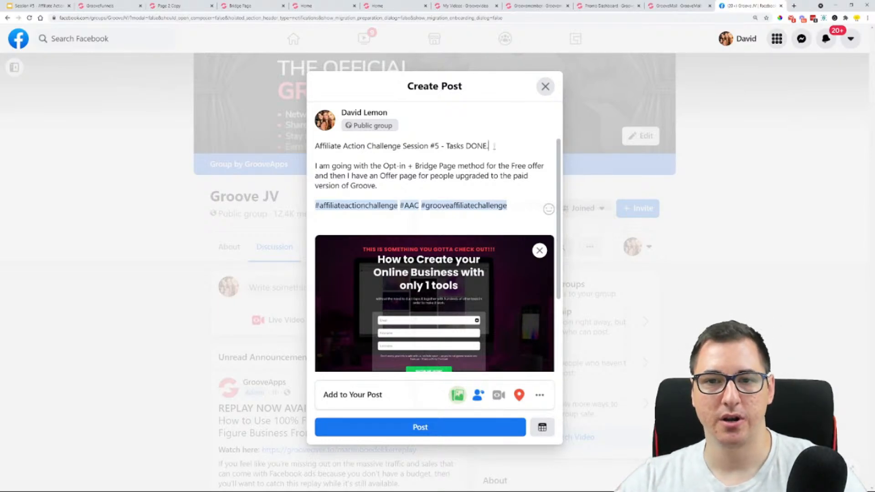
Replace the period after "Tasks DONE" in the post's first line with a check mark emoji
{"action": "left_click", "coordinate": [548, 209]}
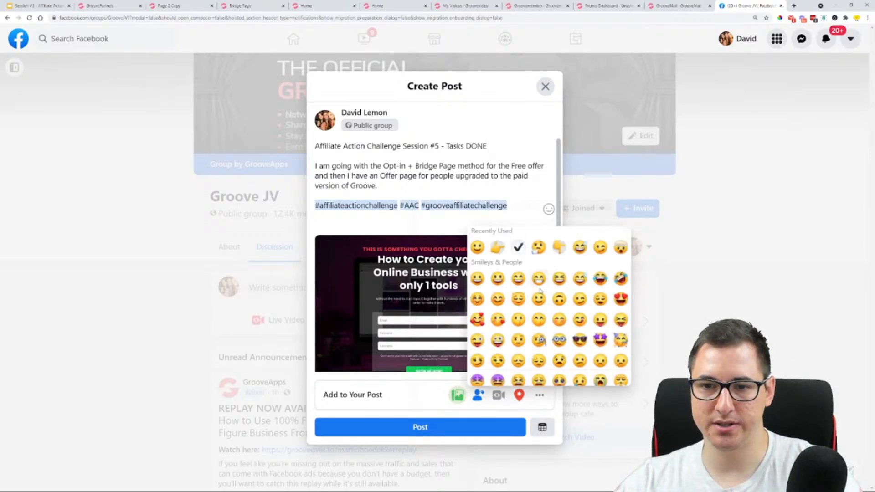
{"action": "left_click", "coordinate": [518, 247]}
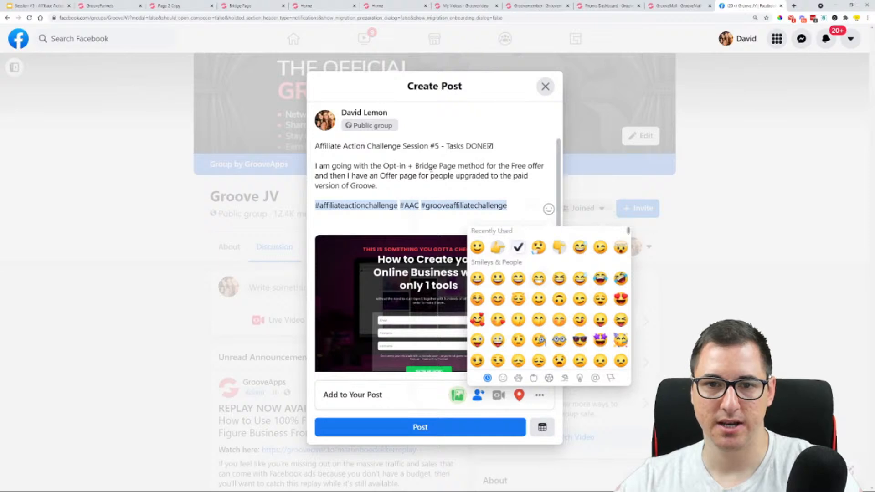
Make "Opt-in + Bridge Page" and "Offer page" bold in the post's description
{"action": "left_click_drag", "start_coordinate": [383, 166], "coordinate": [457, 166]}
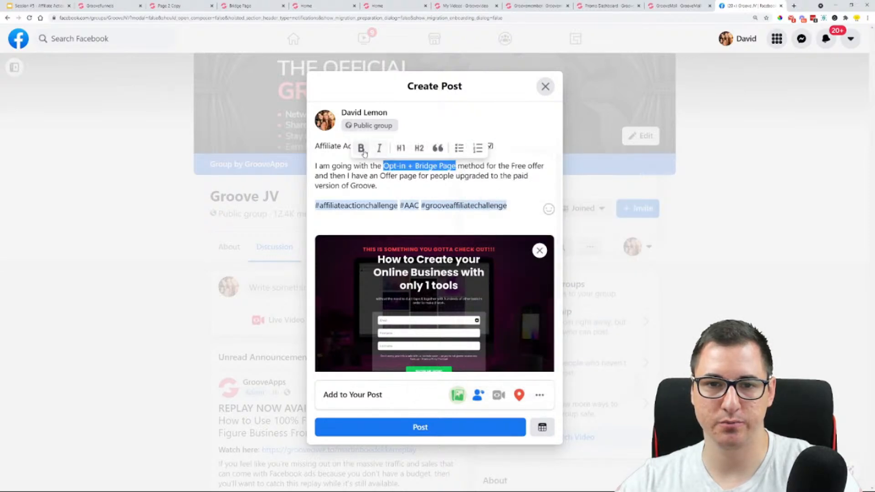
{"action": "left_click_drag", "start_coordinate": [397, 176], "coordinate": [437, 176]}
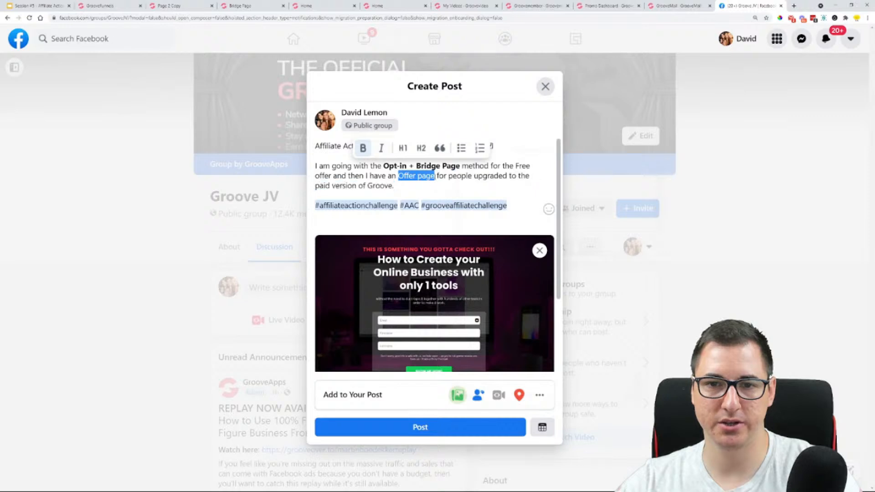
{"action": "left_click", "coordinate": [358, 157]}
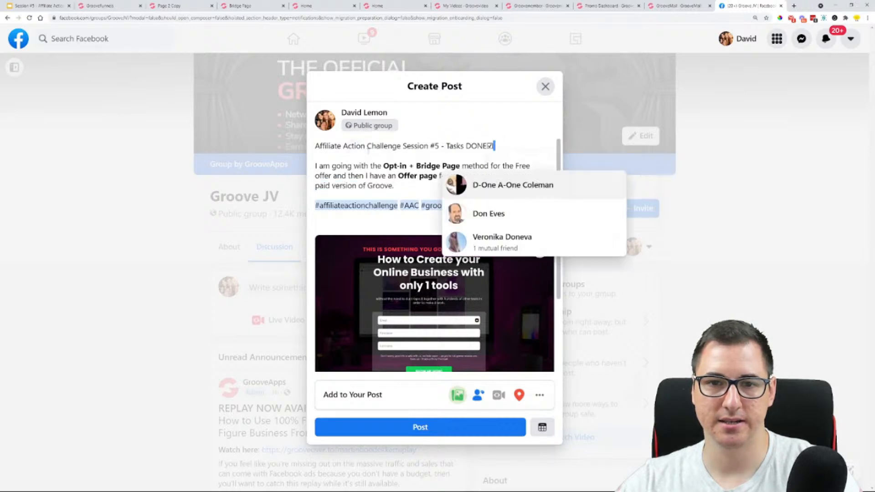
Format the post's first line as an H1 heading and undo the accidental name mention in it
{"action": "left_click_drag", "start_coordinate": [494, 146], "coordinate": [355, 139]}
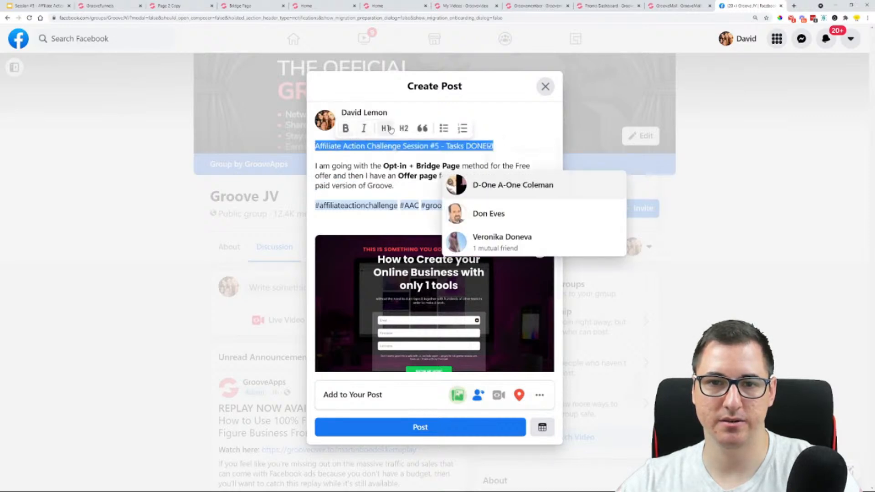
{"action": "left_click", "coordinate": [386, 128]}
{"action": "left_click", "coordinate": [421, 163]}
{"action": "key", "text": "Return"}
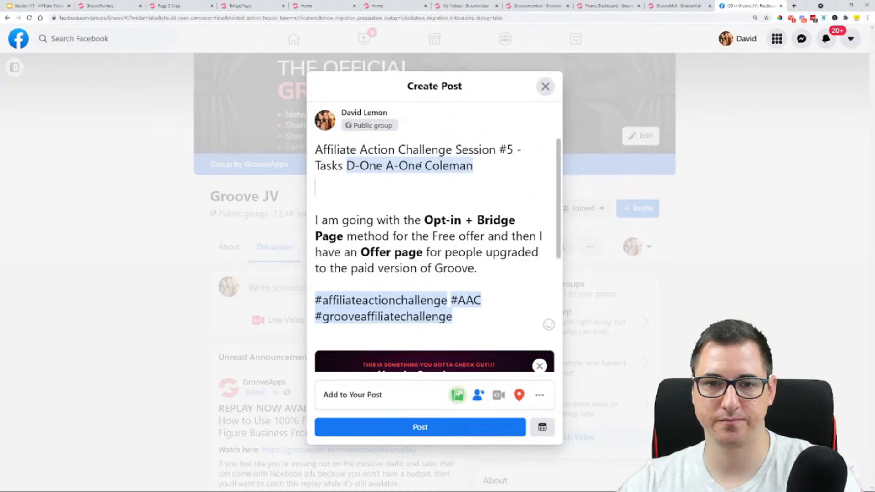
{"action": "key", "text": "ctrl+z"}
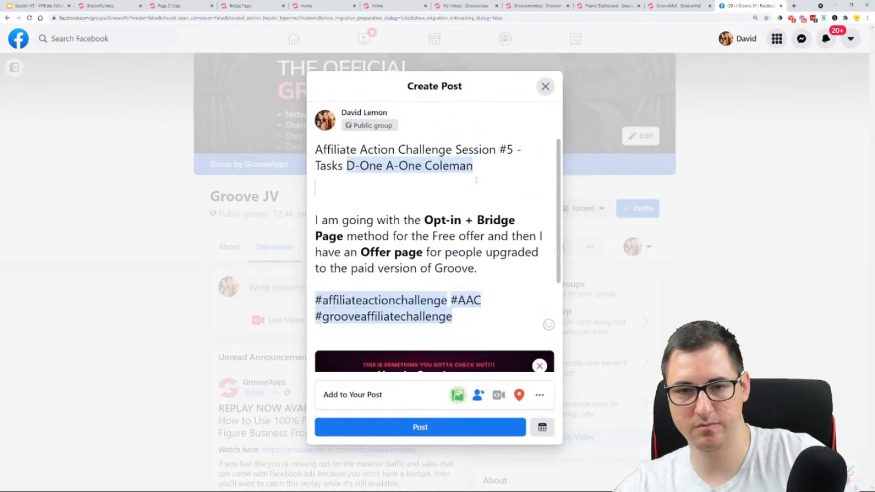
{"action": "key", "text": "ctrl+z"}
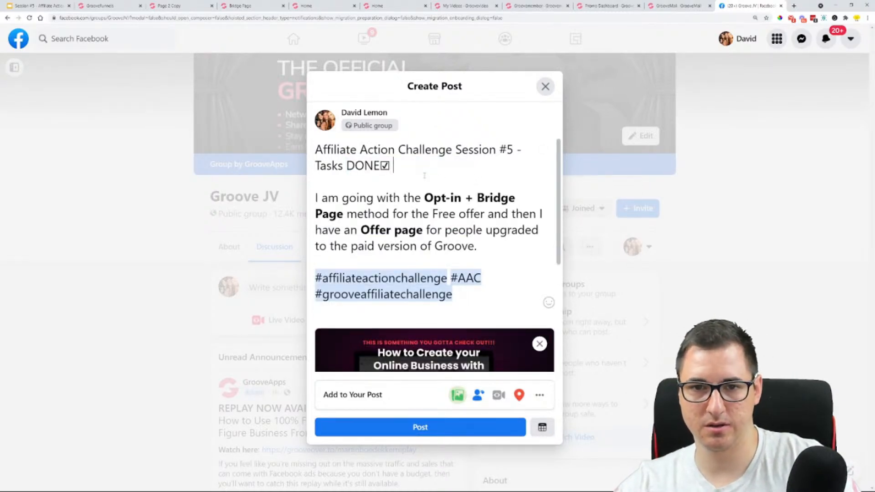
Adjust the line break after the heading so the description and hashtags return to normal text size
{"action": "key", "text": "Return"}
{"action": "key", "text": "BackSpace"}
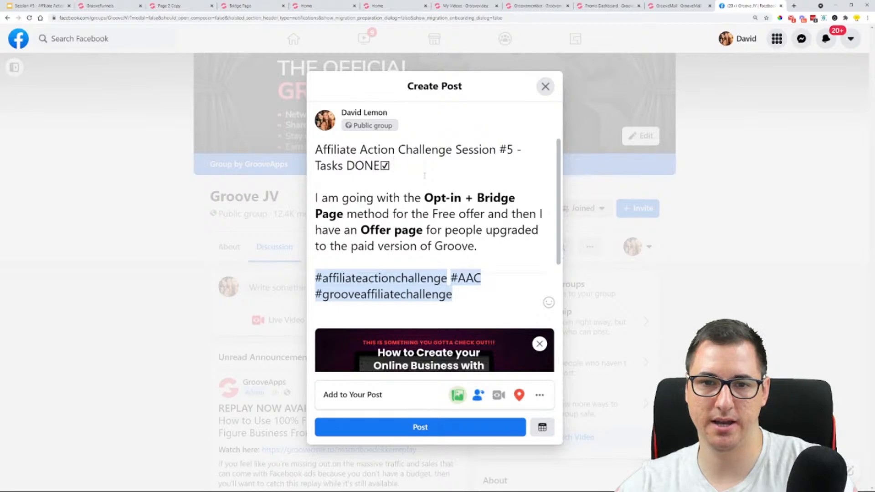
{"action": "key", "text": "Return"}
{"action": "key", "text": "BackSpace"}
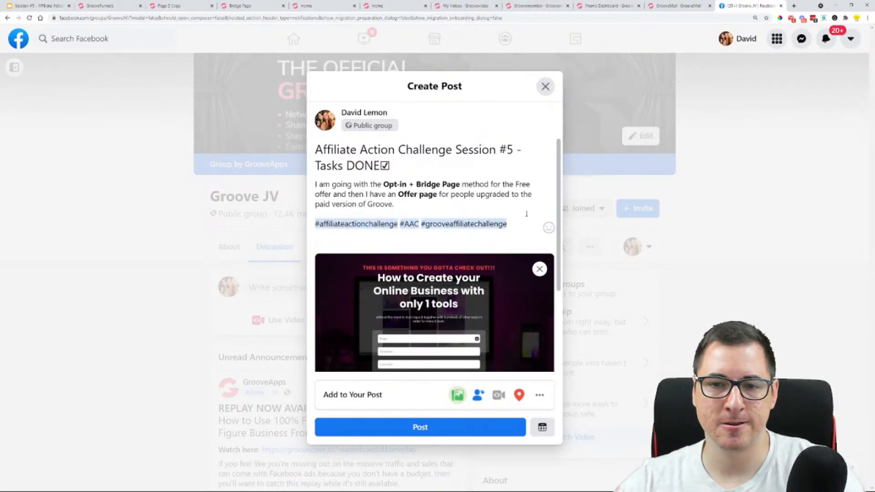
Add a smiling emoji and a grinning emoji on their own line between the description and the hashtags
{"action": "key", "text": "Return"}
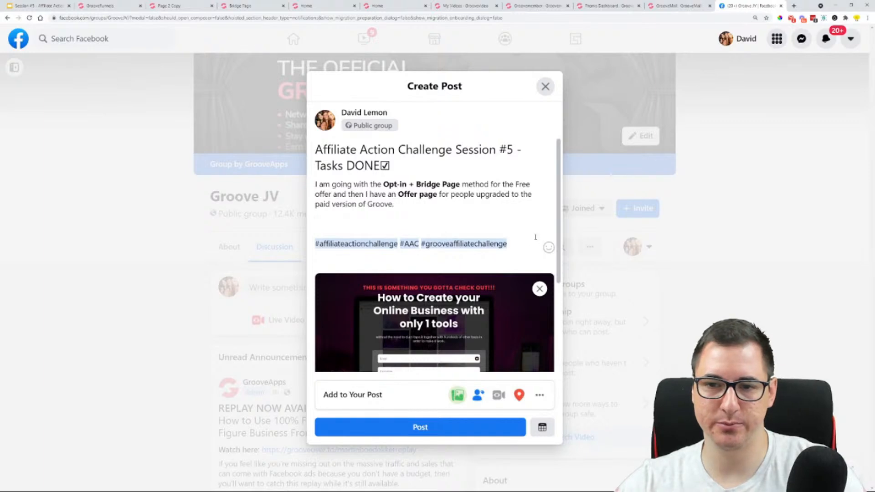
{"action": "left_click", "coordinate": [549, 248]}
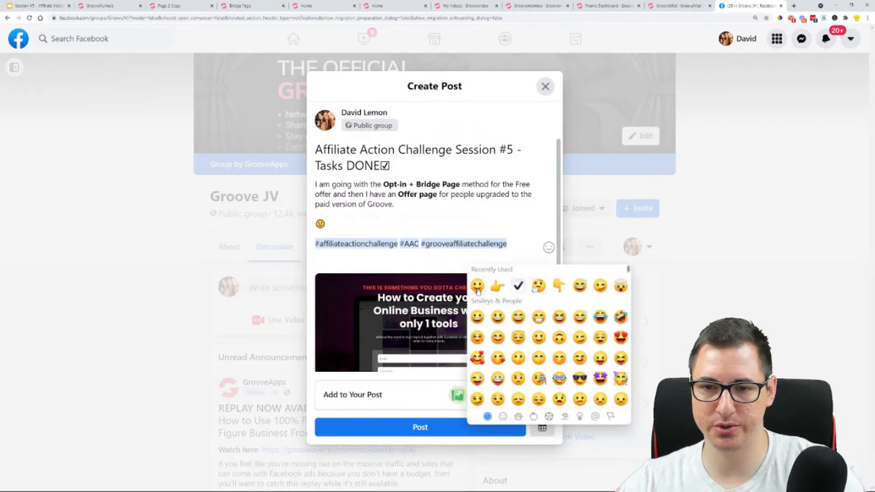
{"action": "left_click", "coordinate": [538, 317]}
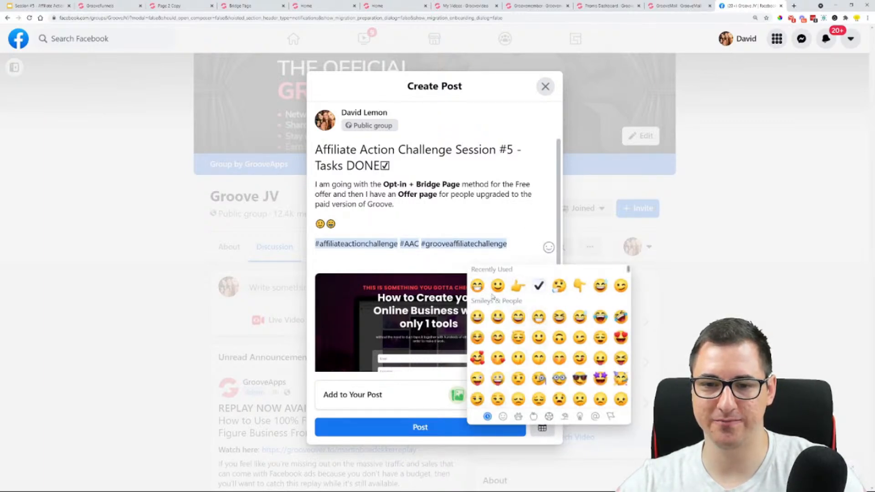
Check and publish the post in the Groove JV group, and switch back to the Session #5 presentation in Google Slides
{"action": "left_click", "coordinate": [526, 169]}
{"action": "scroll", "coordinate": [460, 228], "scroll_direction": "down", "scroll_amount": 4}
{"action": "scroll", "coordinate": [438, 269], "scroll_direction": "up", "scroll_amount": 4}
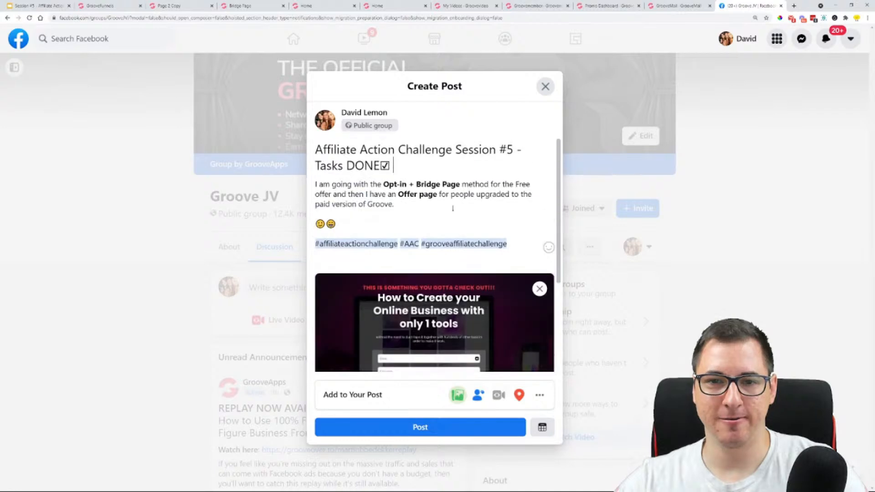
{"action": "scroll", "coordinate": [451, 210], "scroll_direction": "down", "scroll_amount": 4}
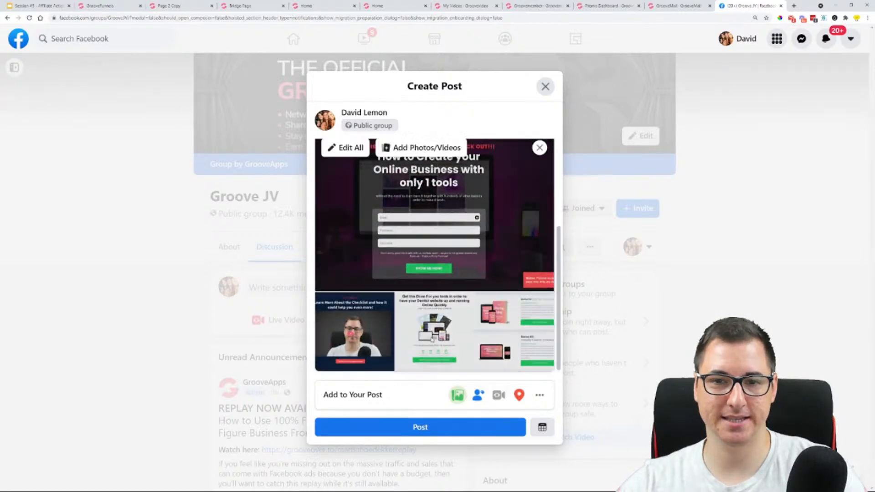
{"action": "scroll", "coordinate": [425, 212], "scroll_direction": "up", "scroll_amount": 2}
{"action": "left_click", "coordinate": [50, 5]}
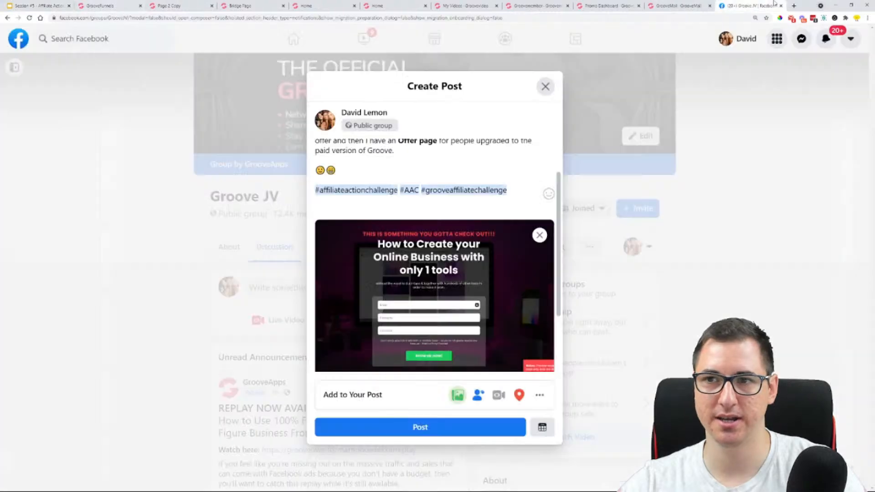
{"action": "left_click", "coordinate": [775, 4]}
{"action": "left_click", "coordinate": [444, 429]}
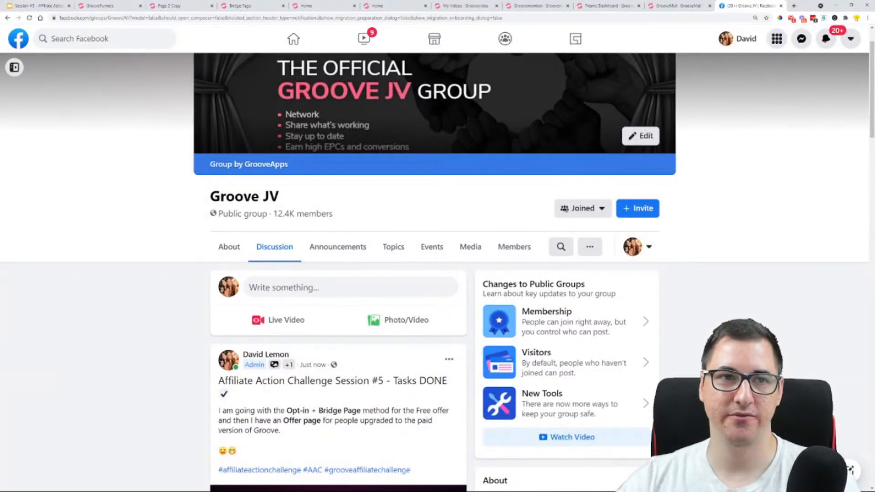
{"action": "key", "text": "ctrl+1"}
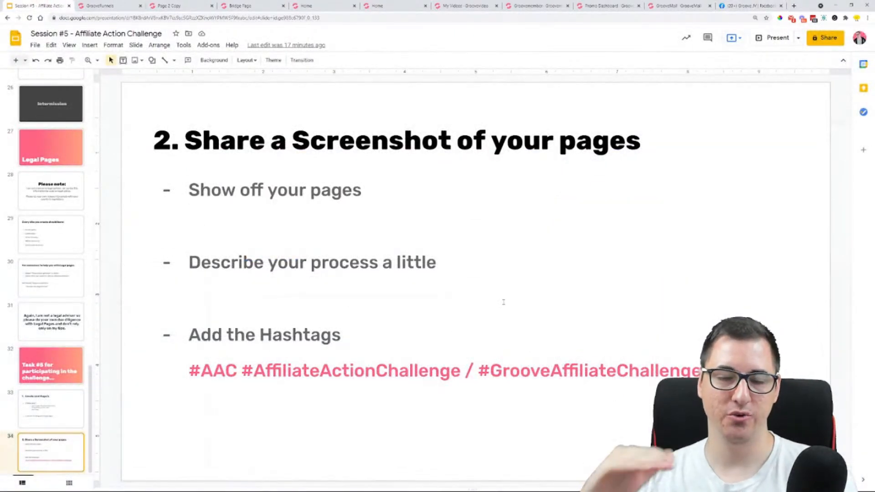